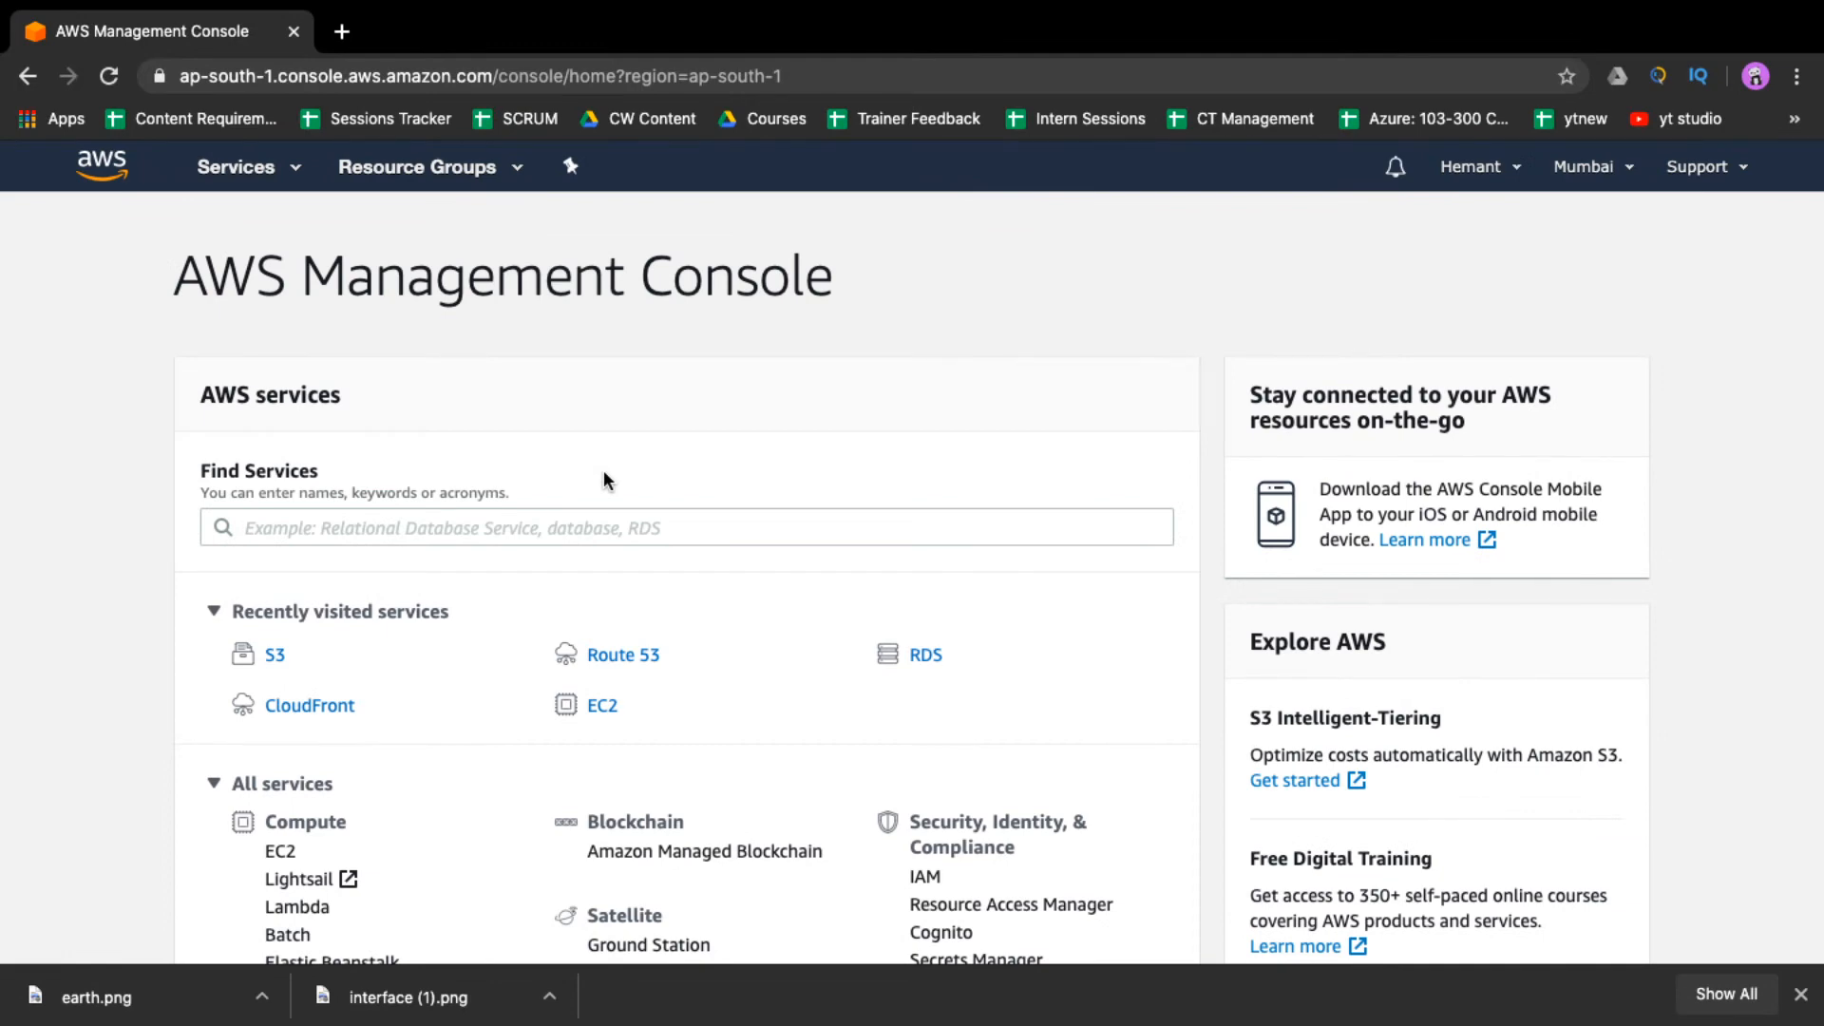
- Find and open the S3 service and start creating a new bucket
left_click(530, 530)
type("s3")
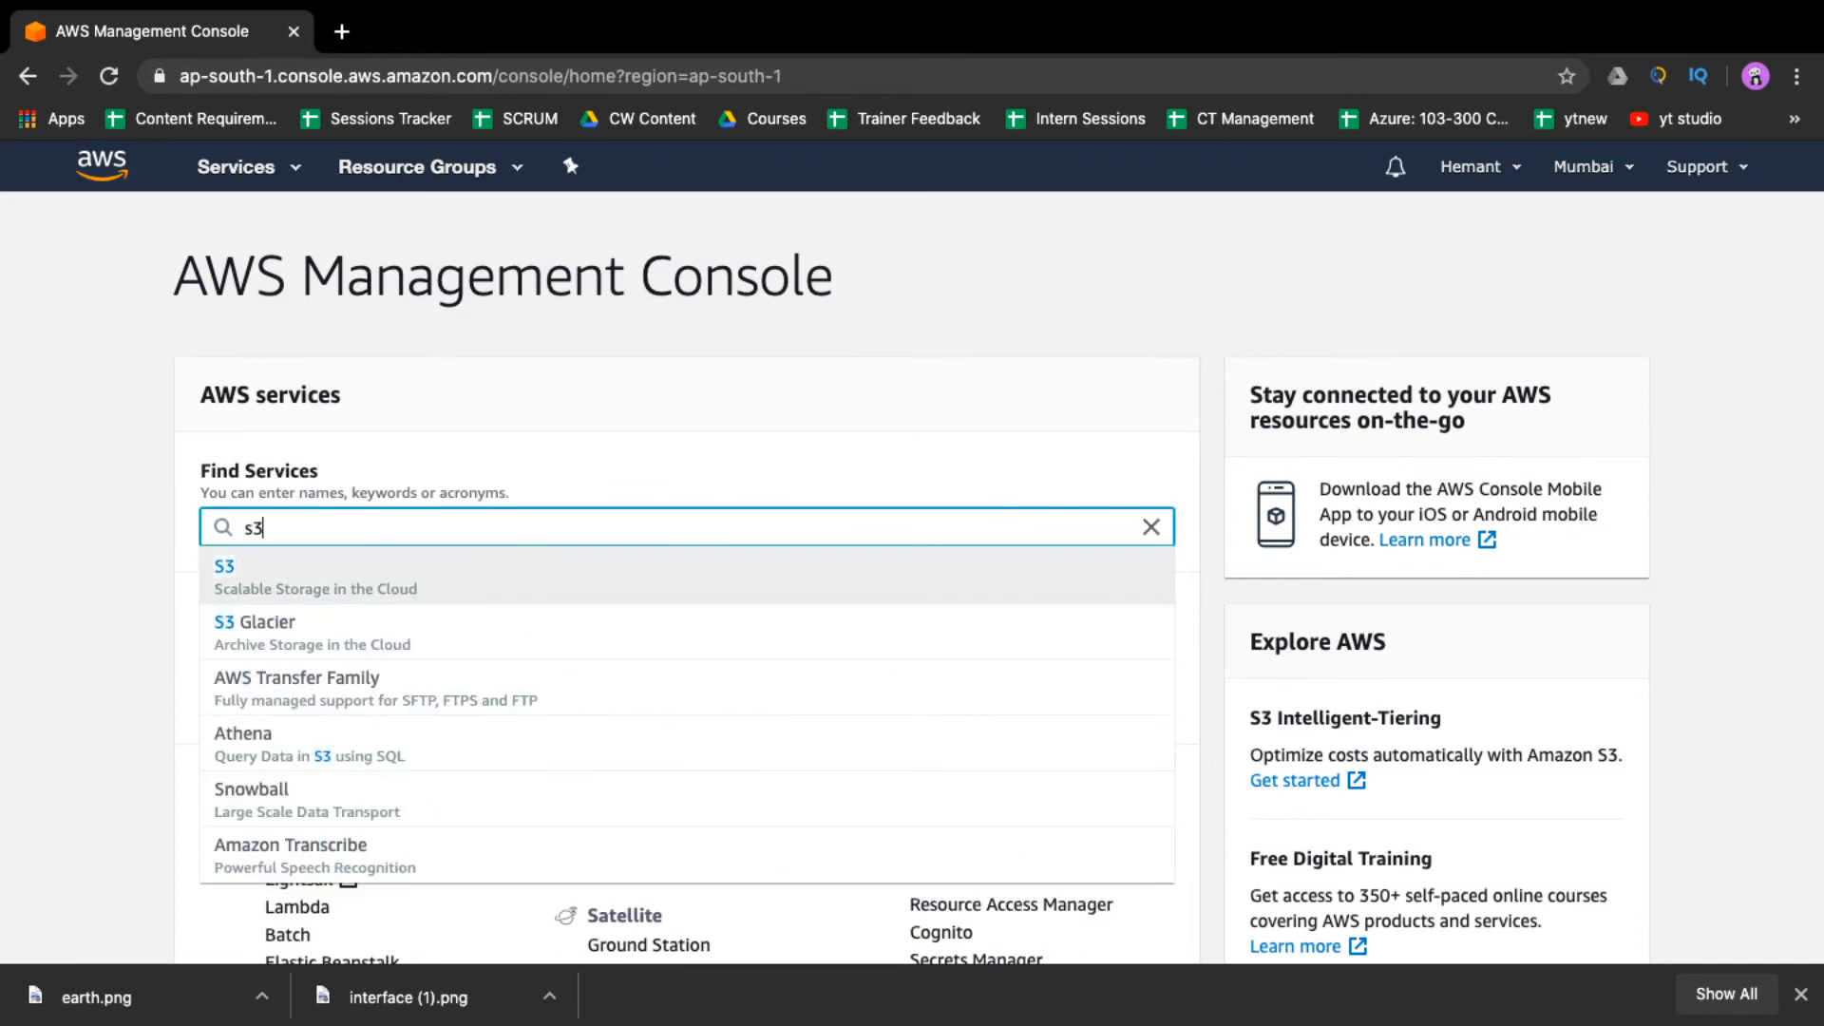
left_click(485, 595)
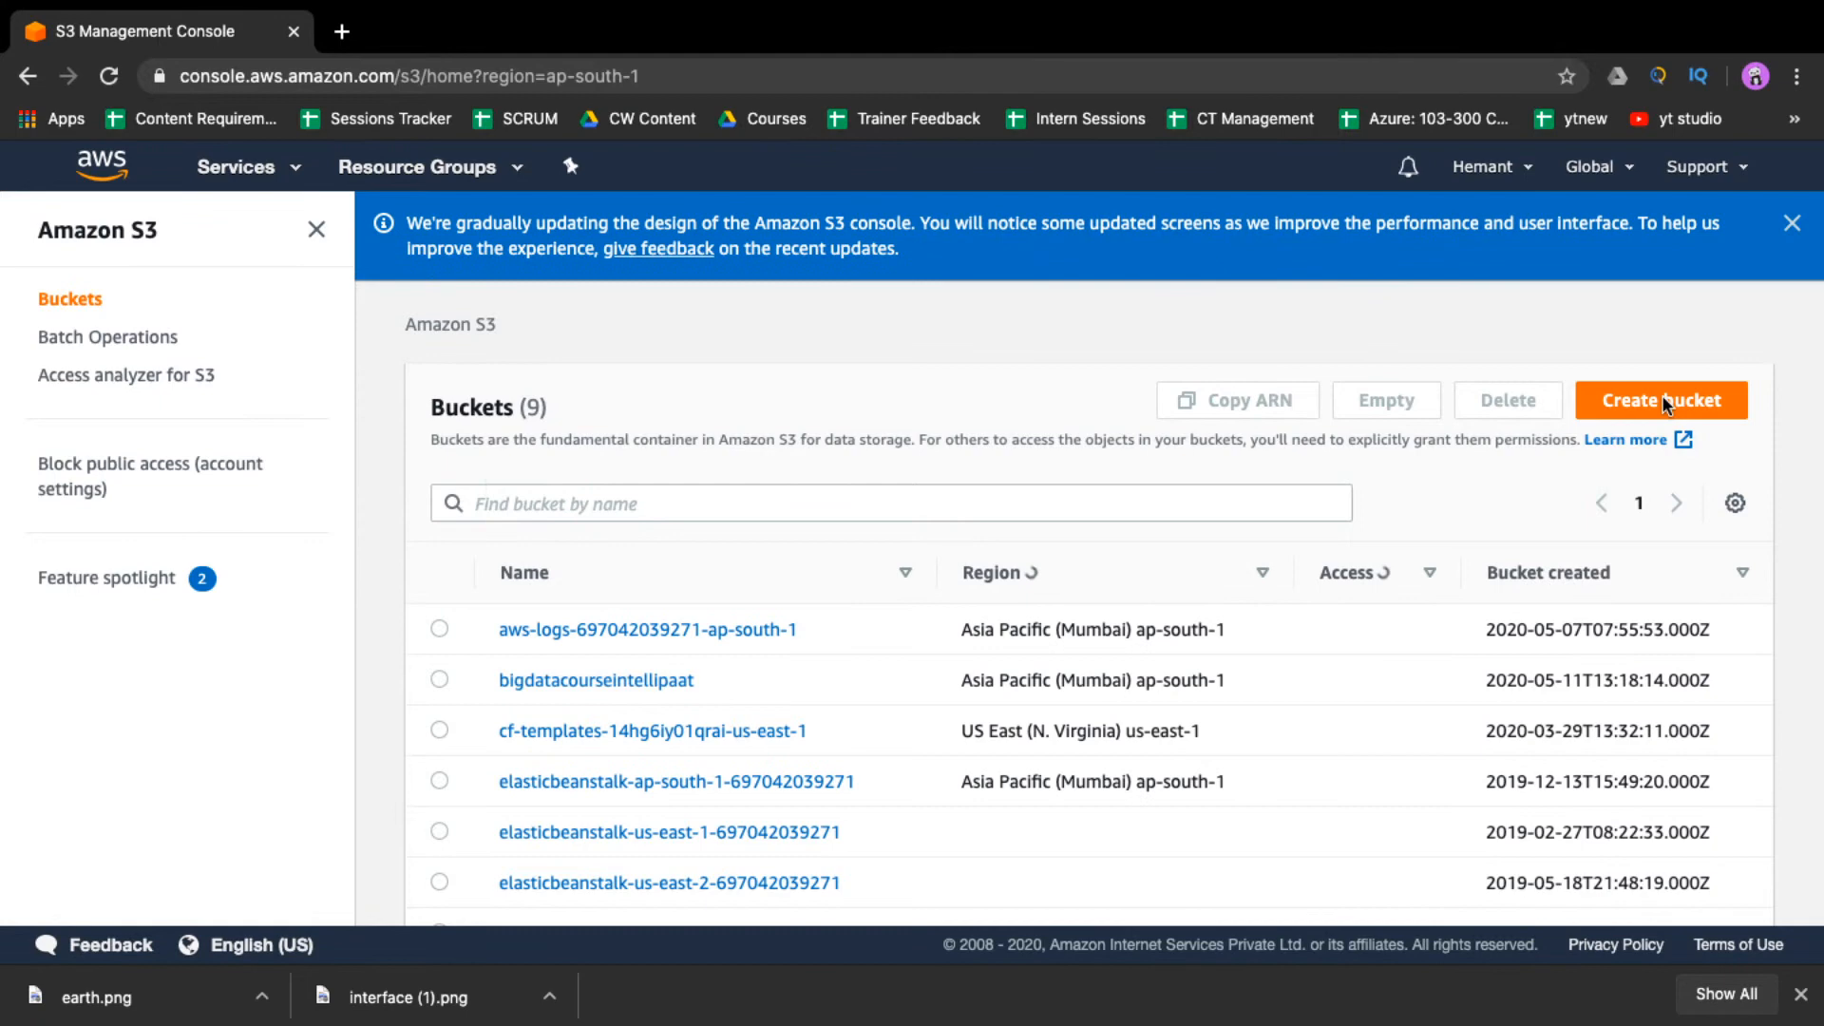
left_click(1645, 416)
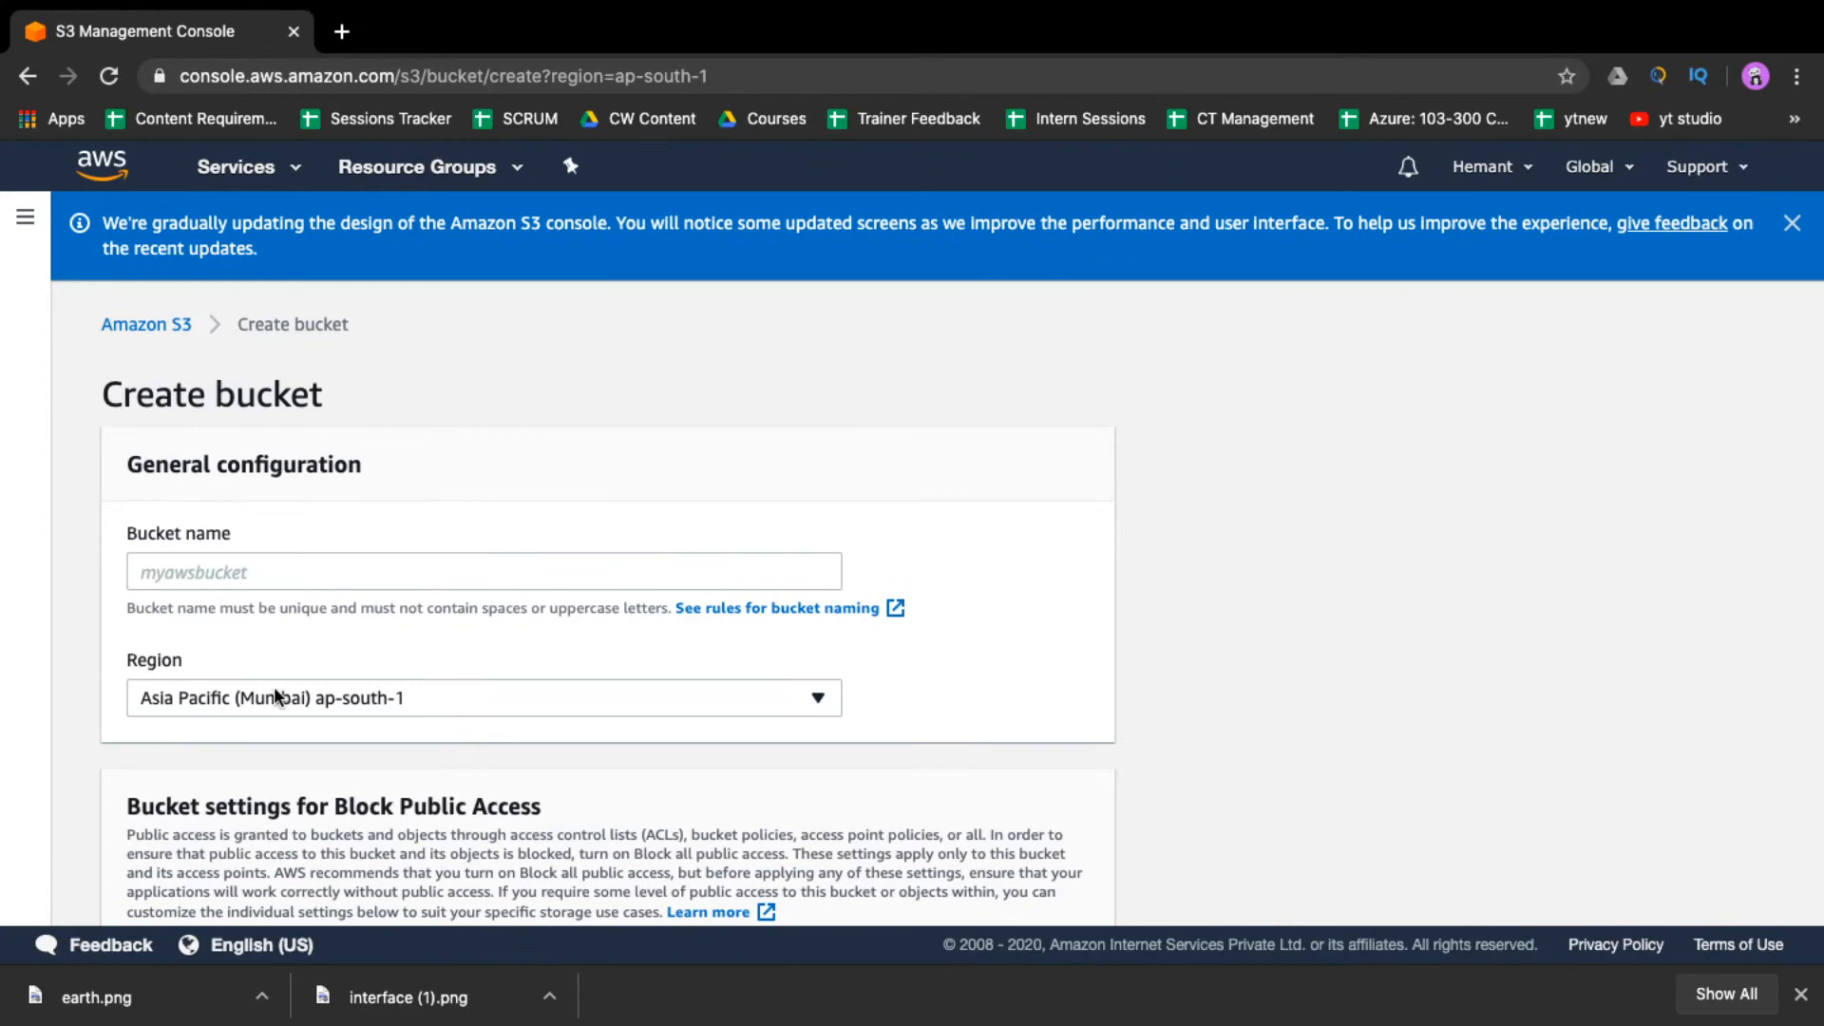
- Set the new bucket's region to US East (Ohio) us-east-2
left_click(472, 697)
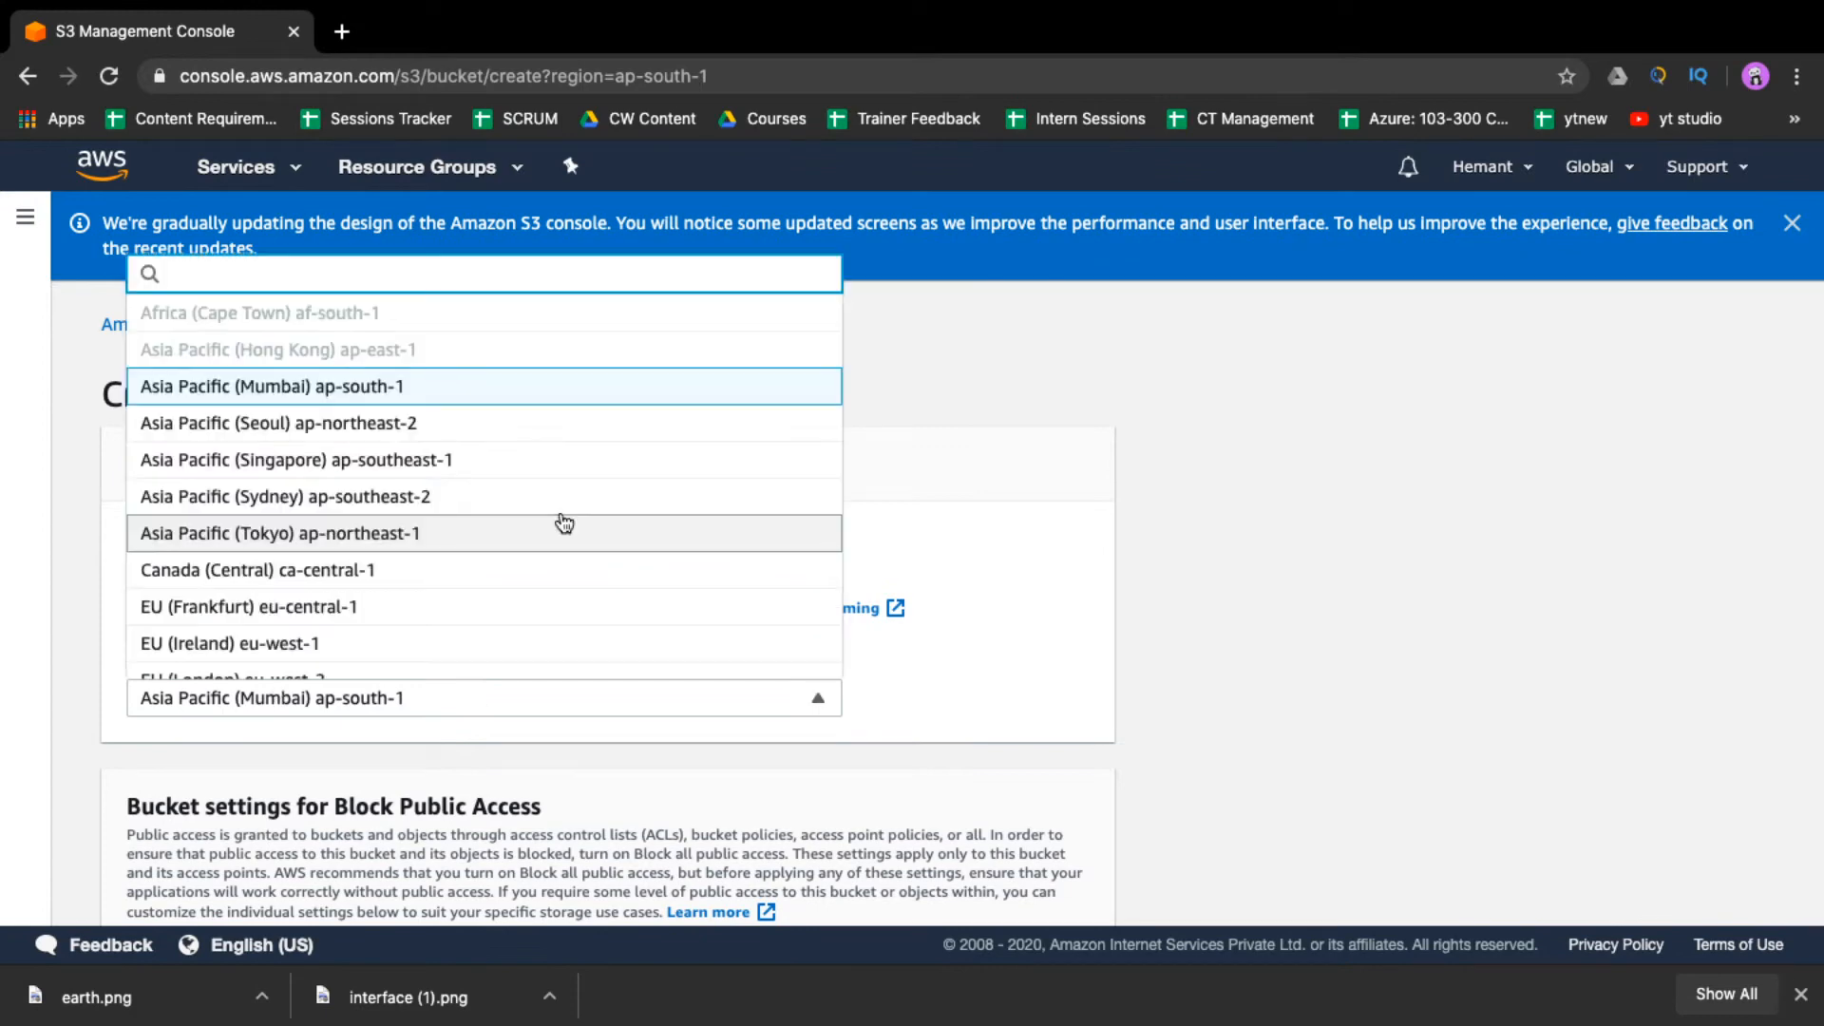
scroll(564, 523, "down", 4)
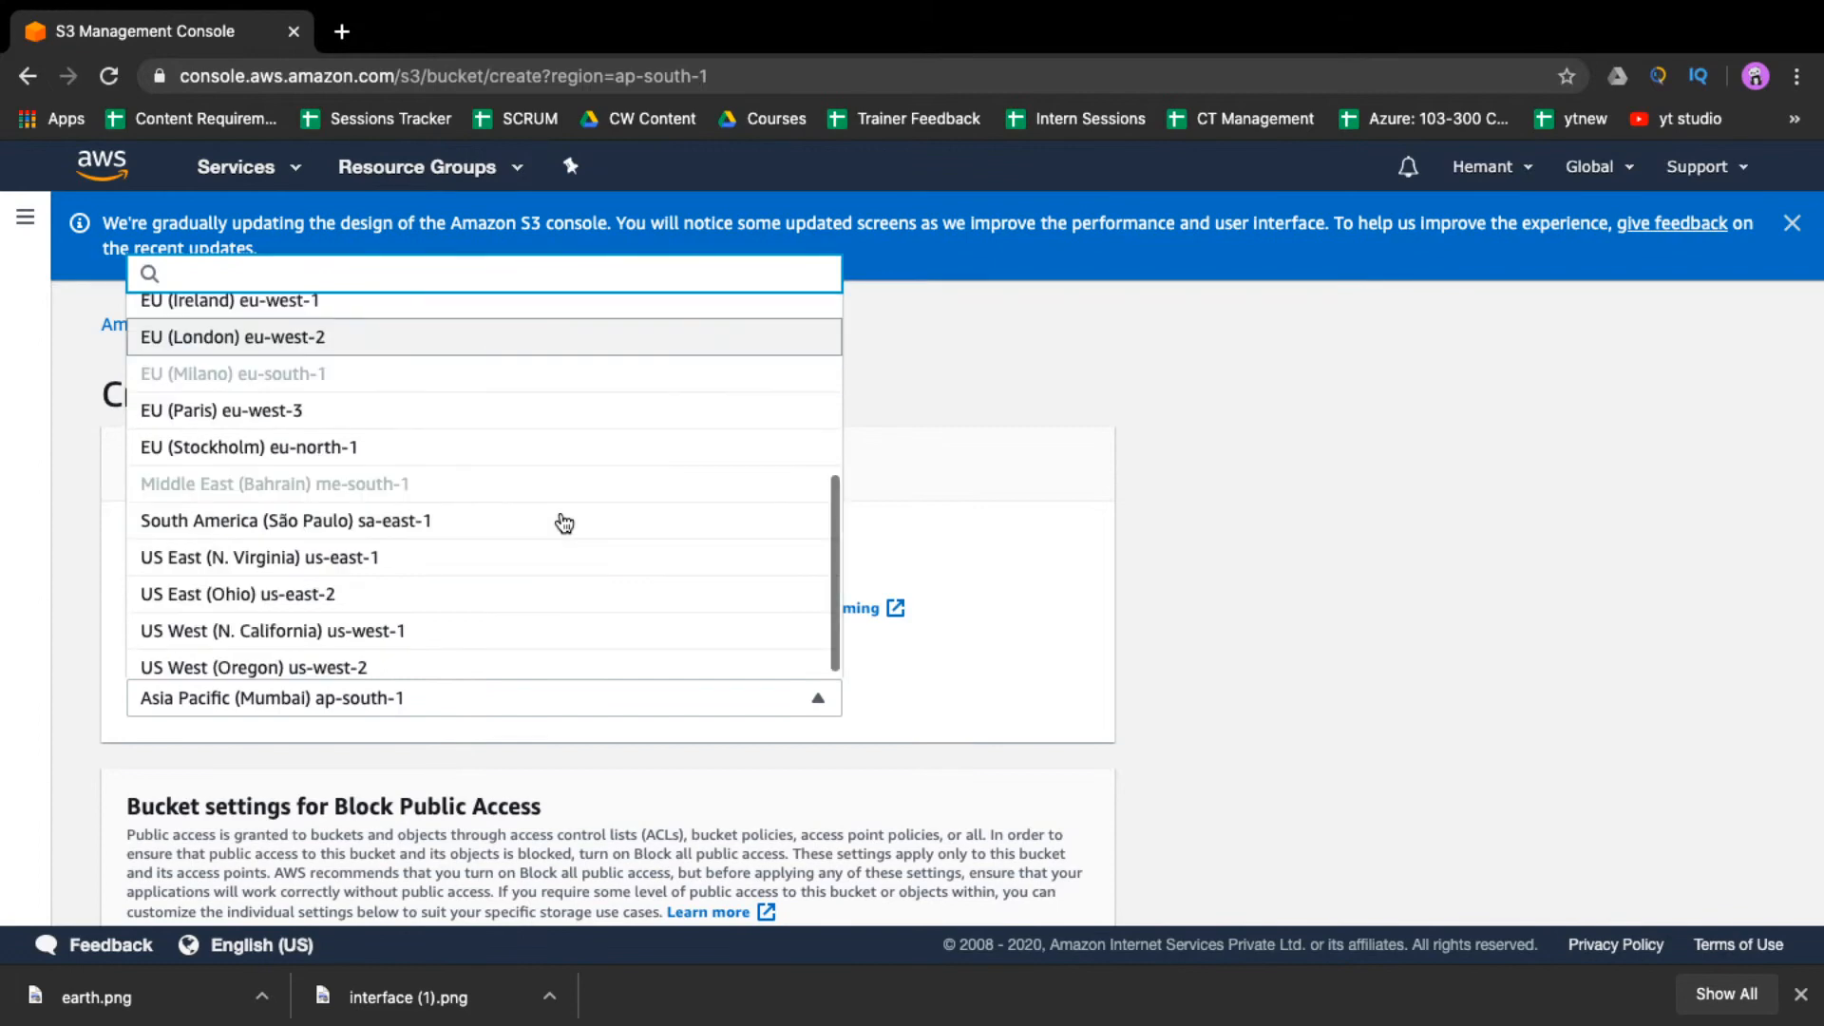
left_click(513, 588)
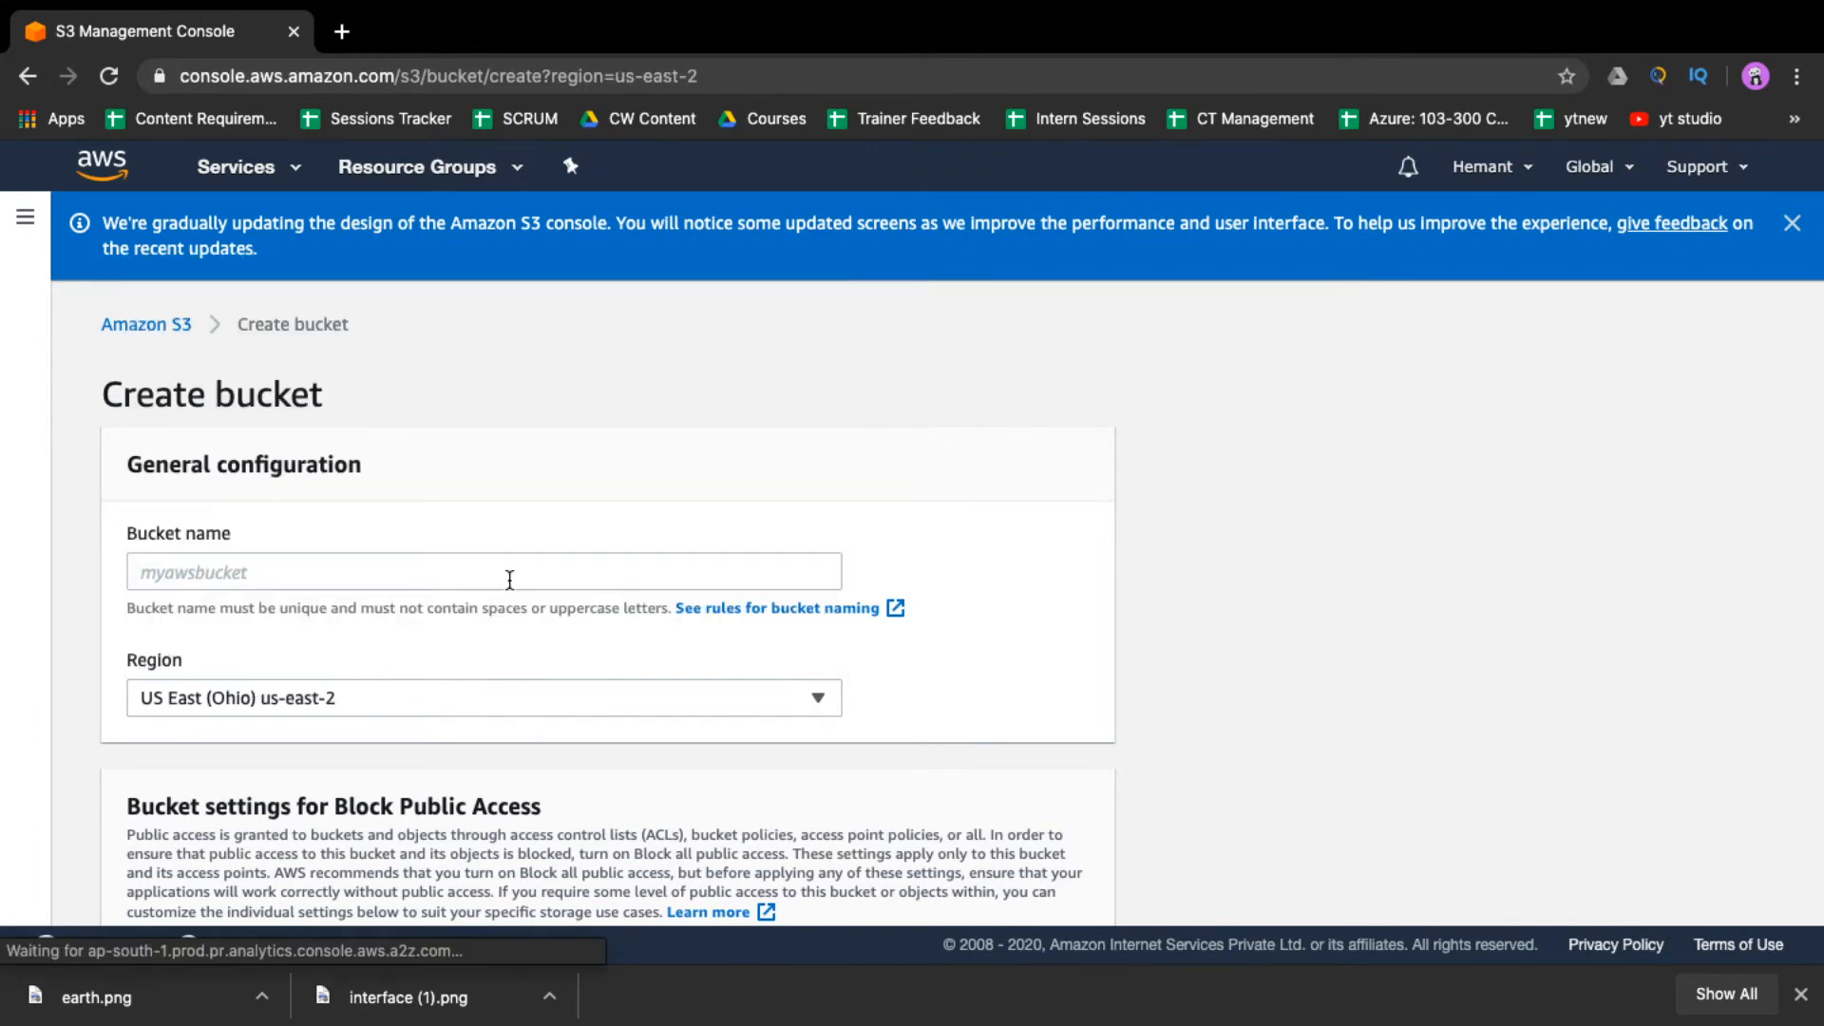
- Try awsbucket as the new bucket's name and review the name validation
left_click(466, 576)
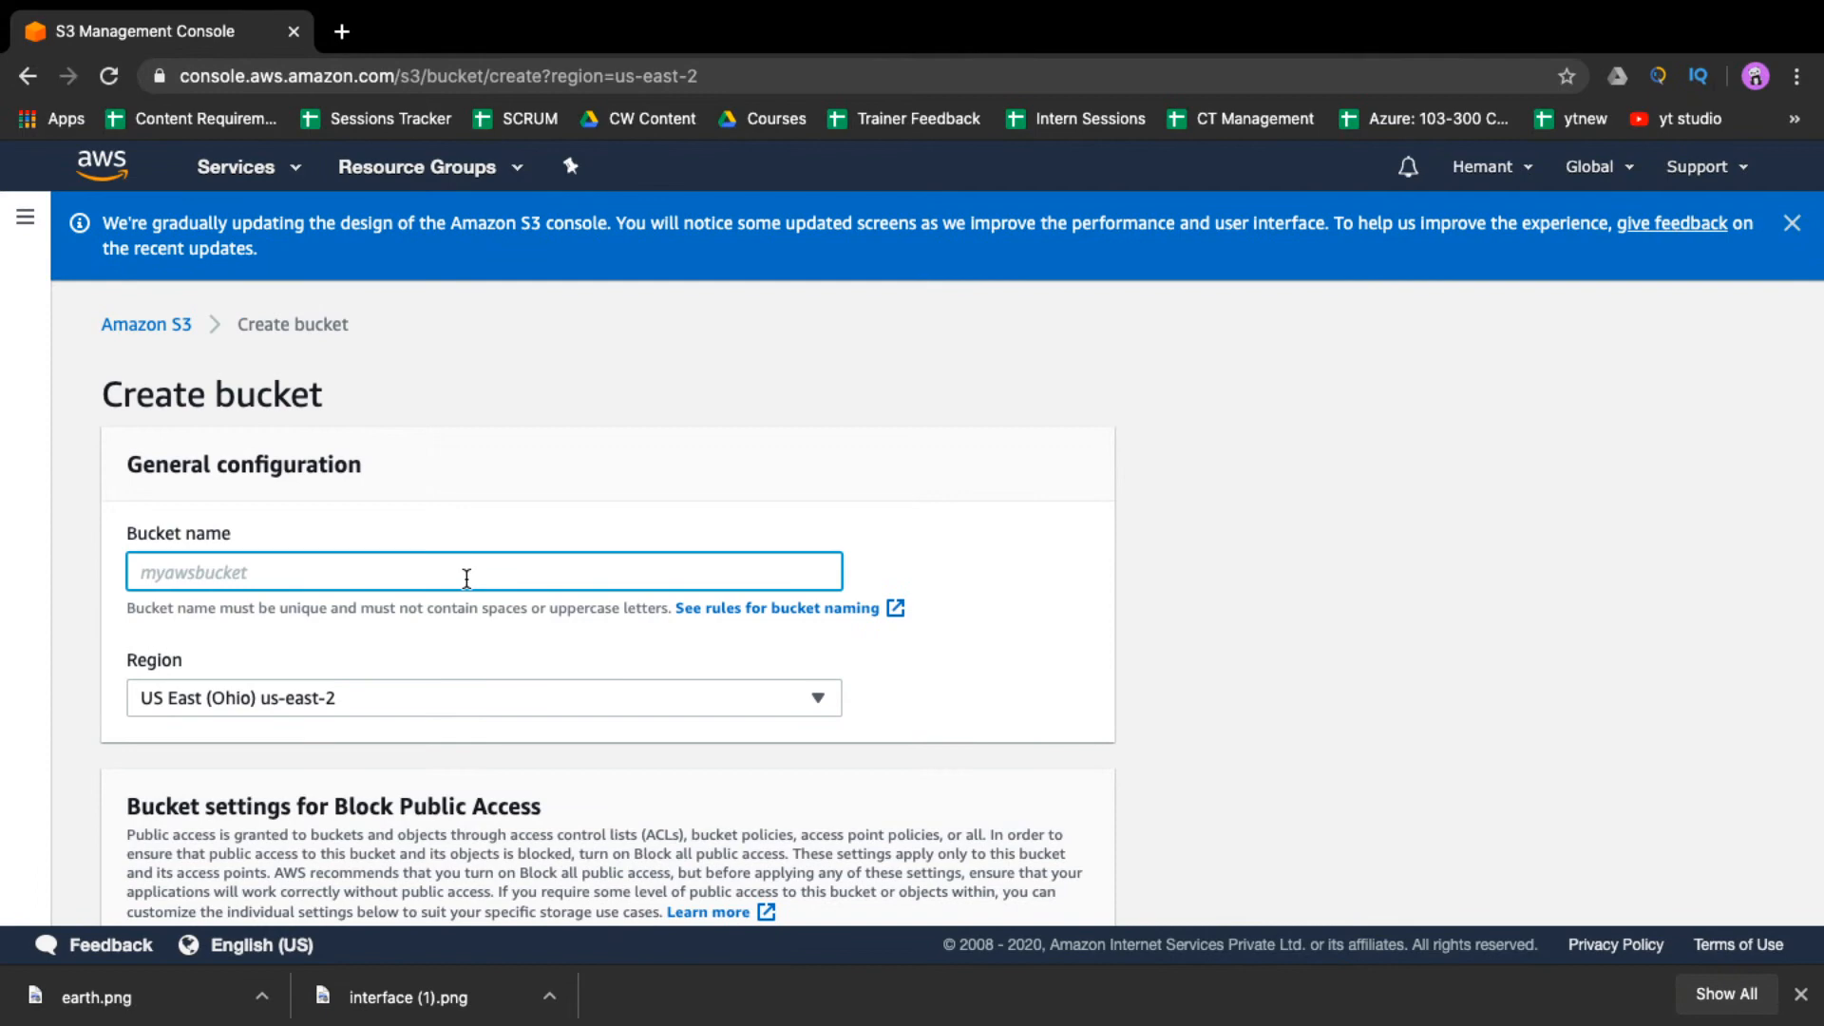
type("awsbucket")
scroll(946, 705, "down", 4)
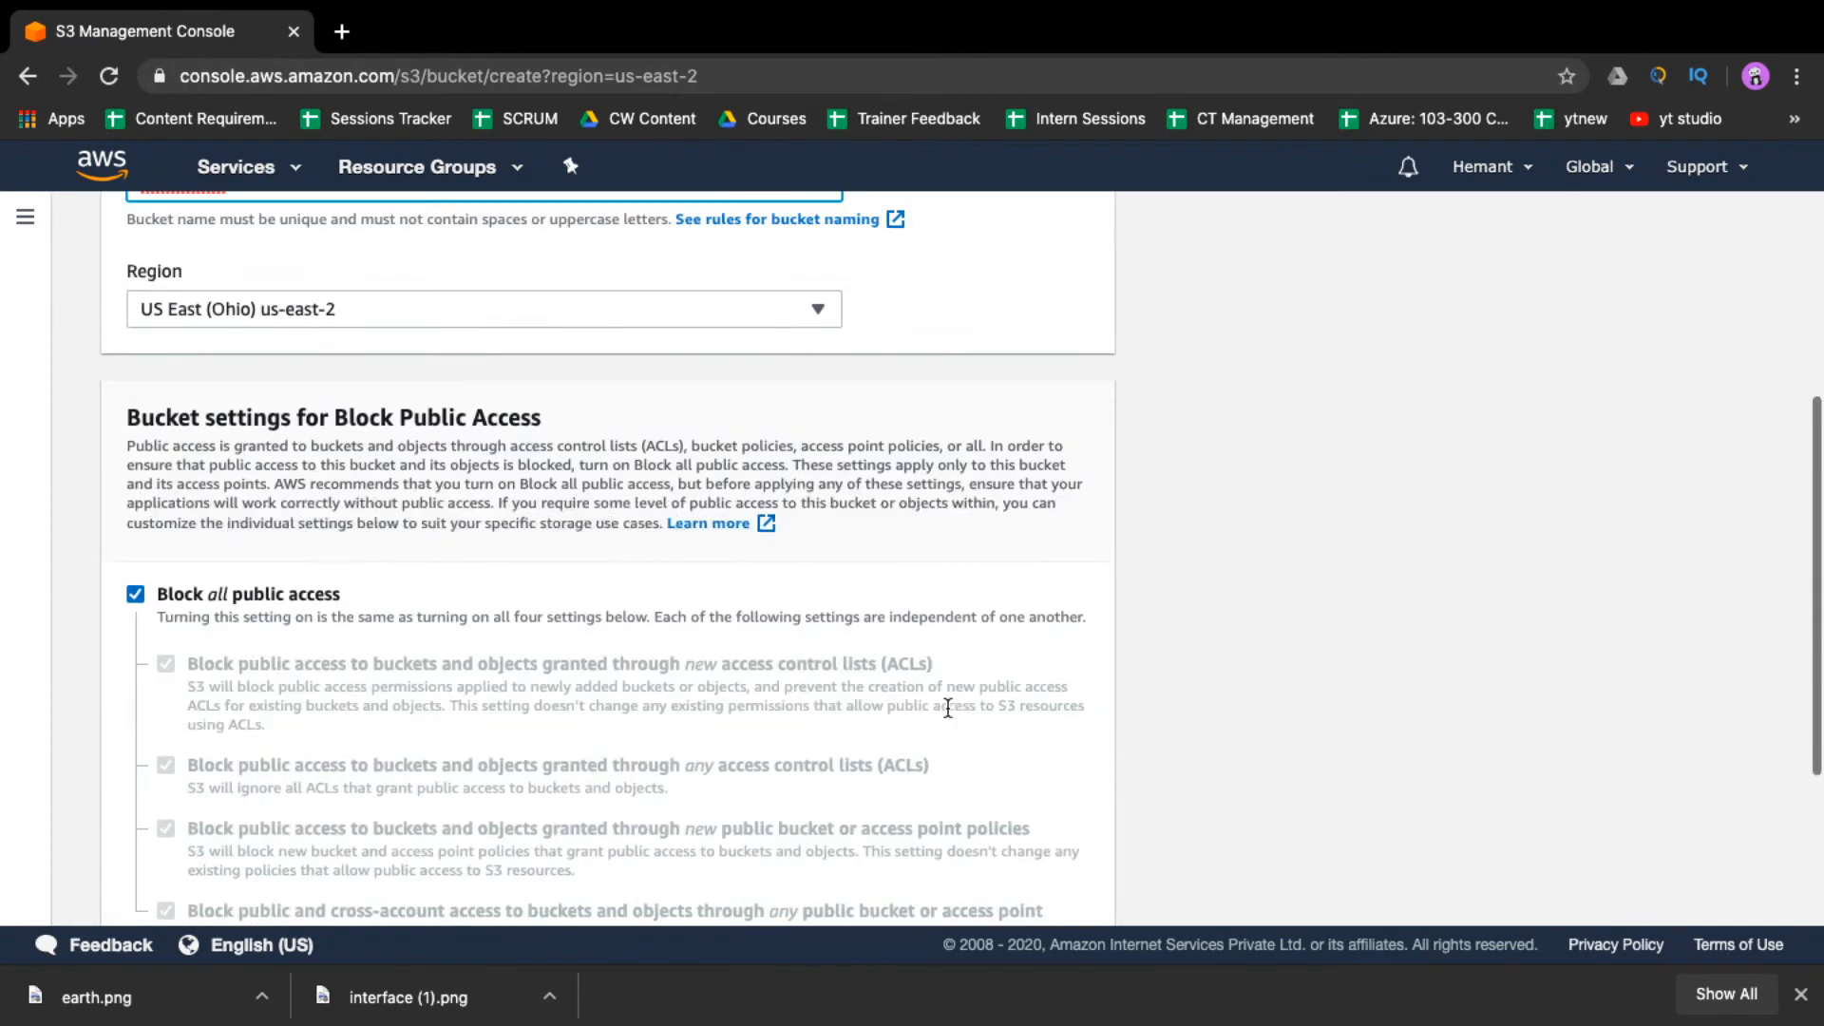
scroll(989, 798, "down", 2)
scroll(1031, 888, "up", 3)
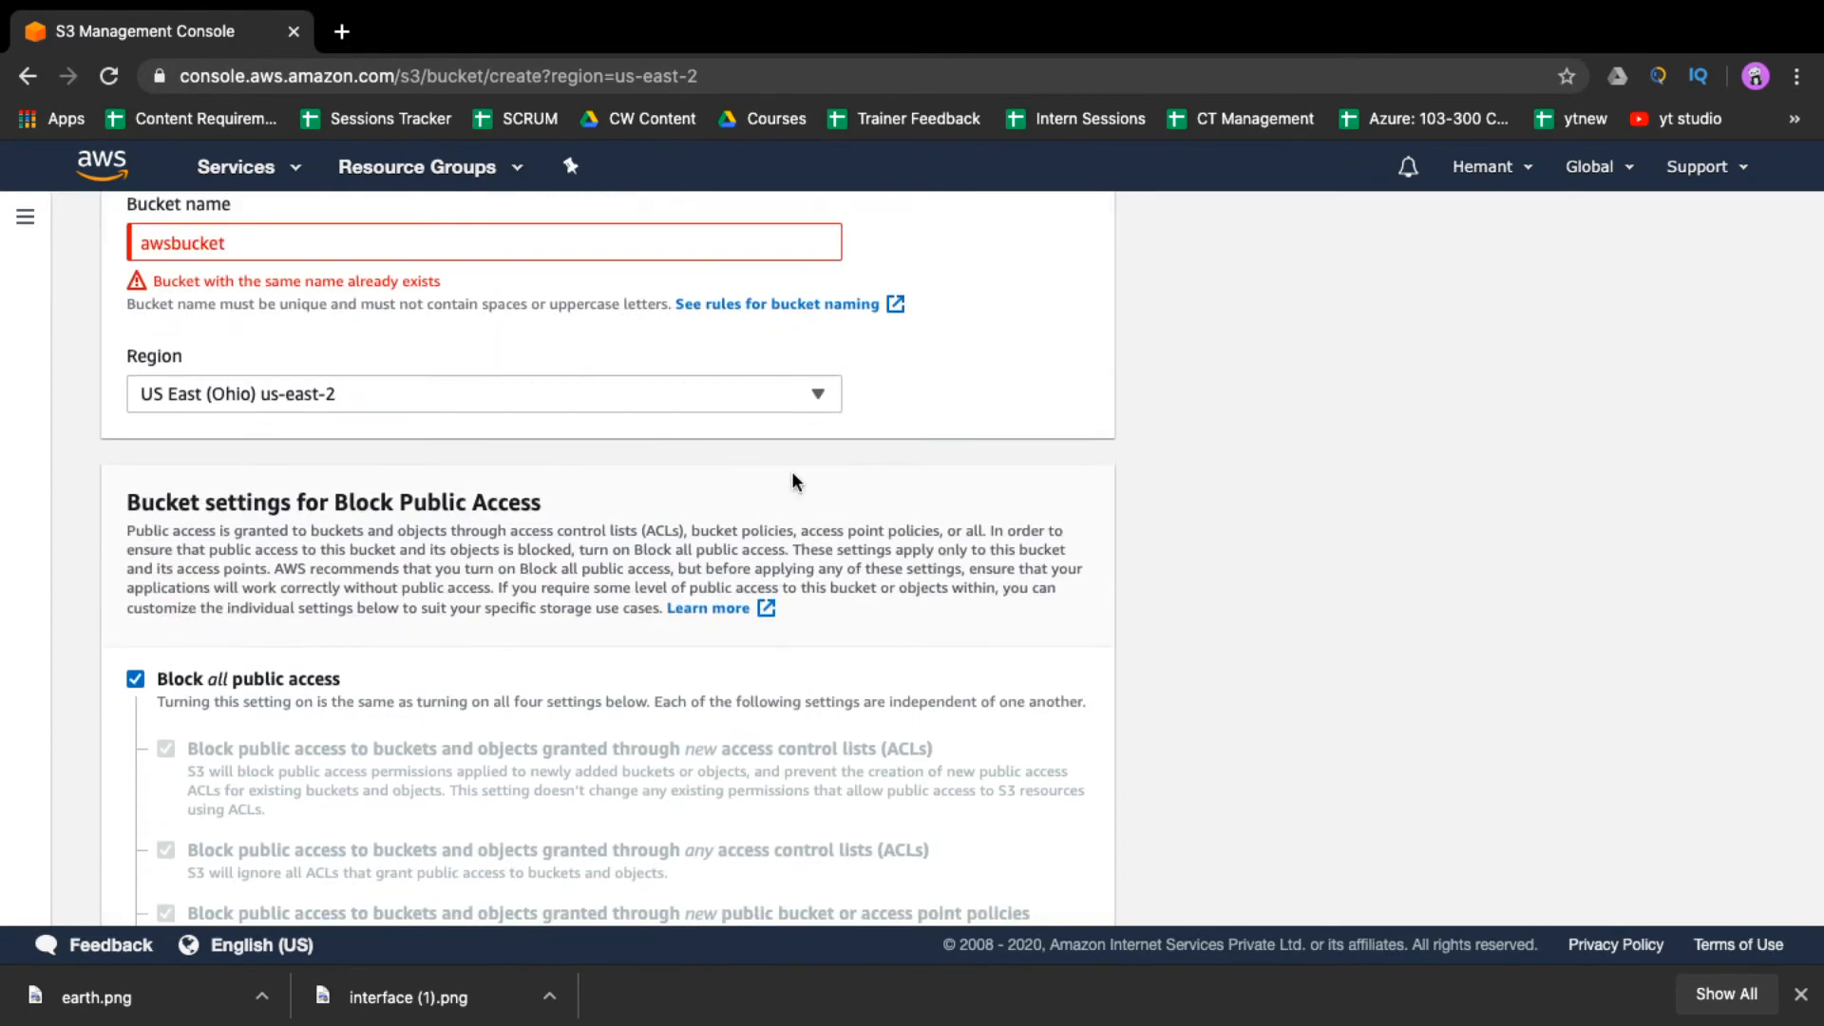
scroll(793, 475, "up", 2)
scroll(794, 481, "up", 2)
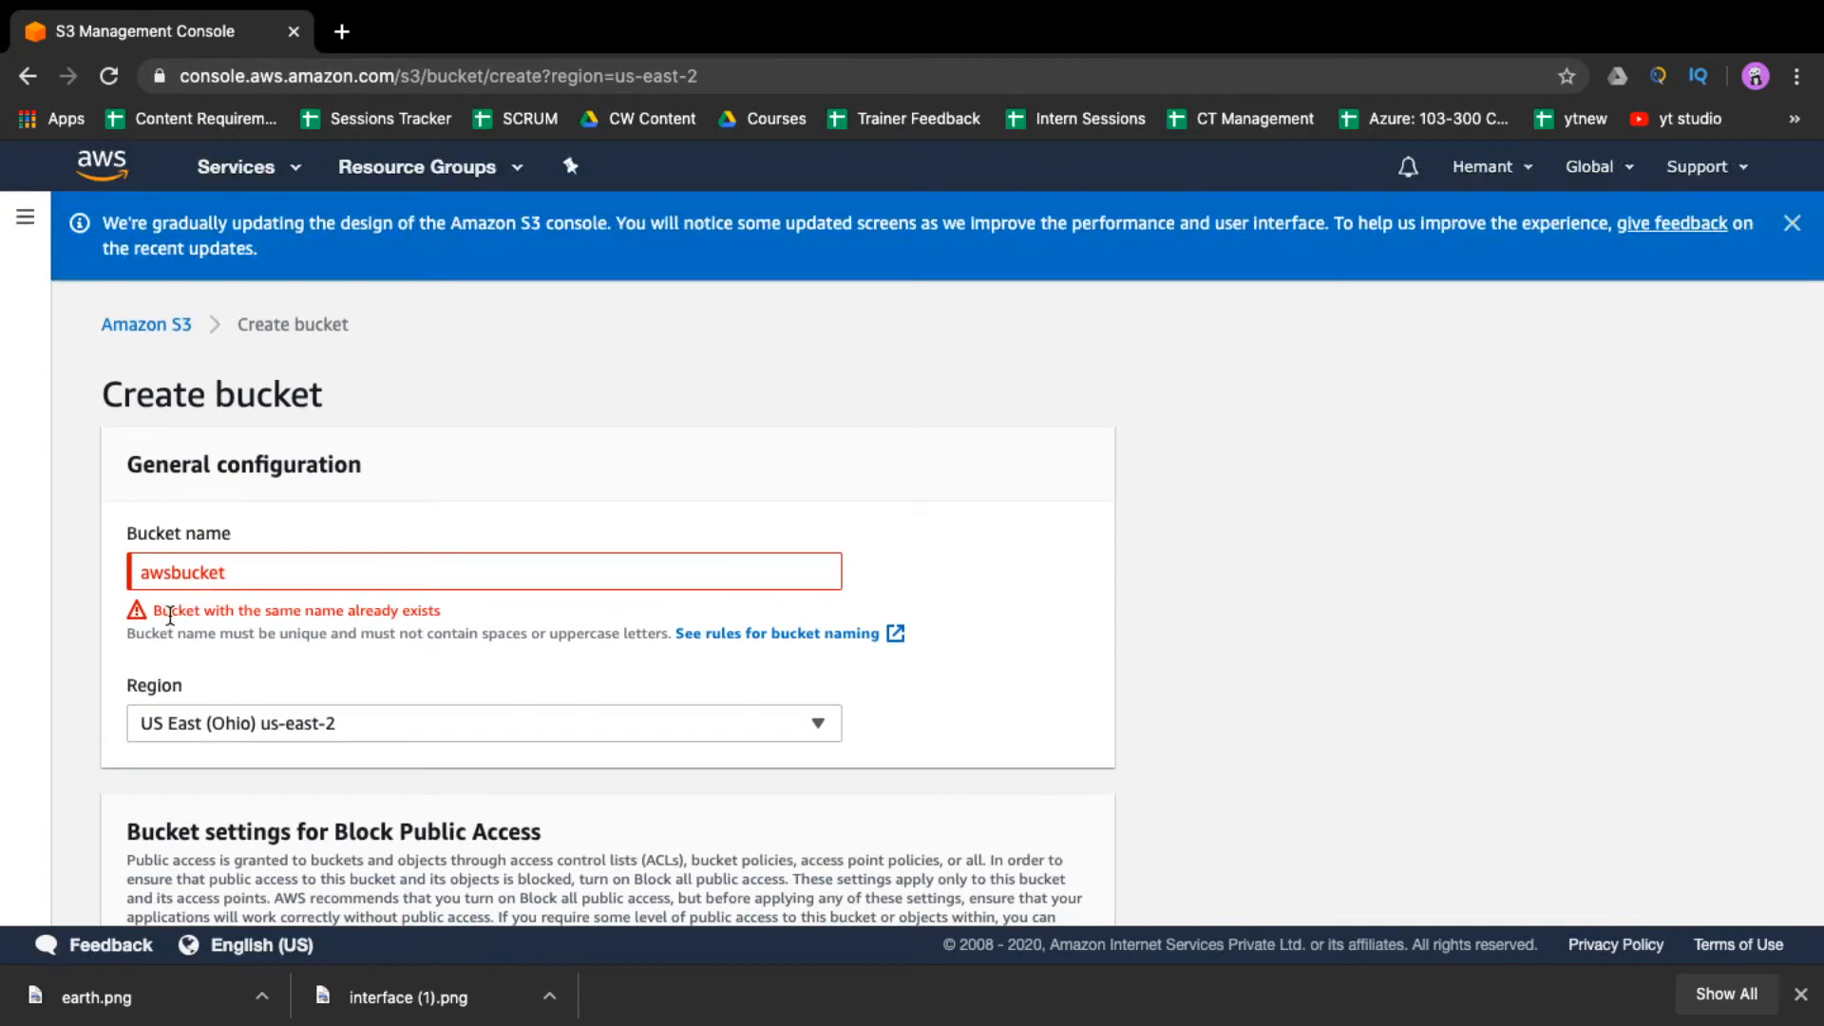
left_click_drag(150, 612, 447, 614)
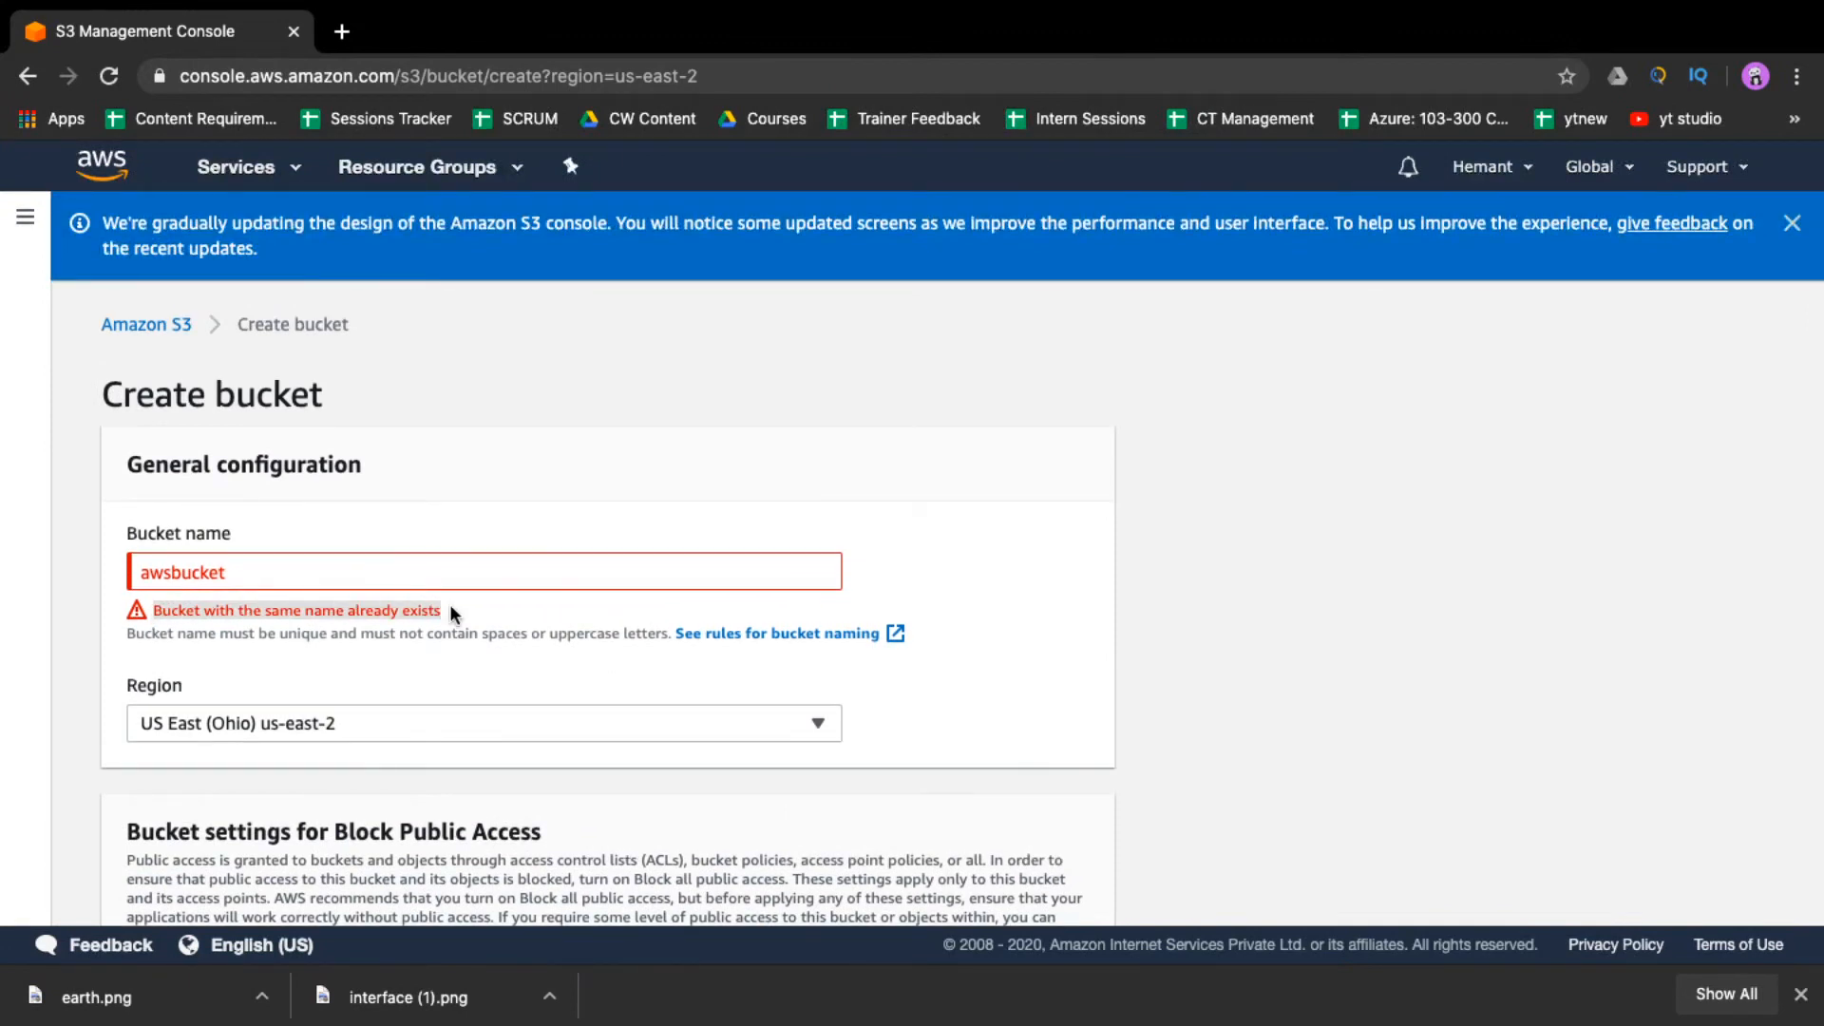
- Change the bucket name to awsintellipaat and create the bucket with public access blocked
left_click(336, 567)
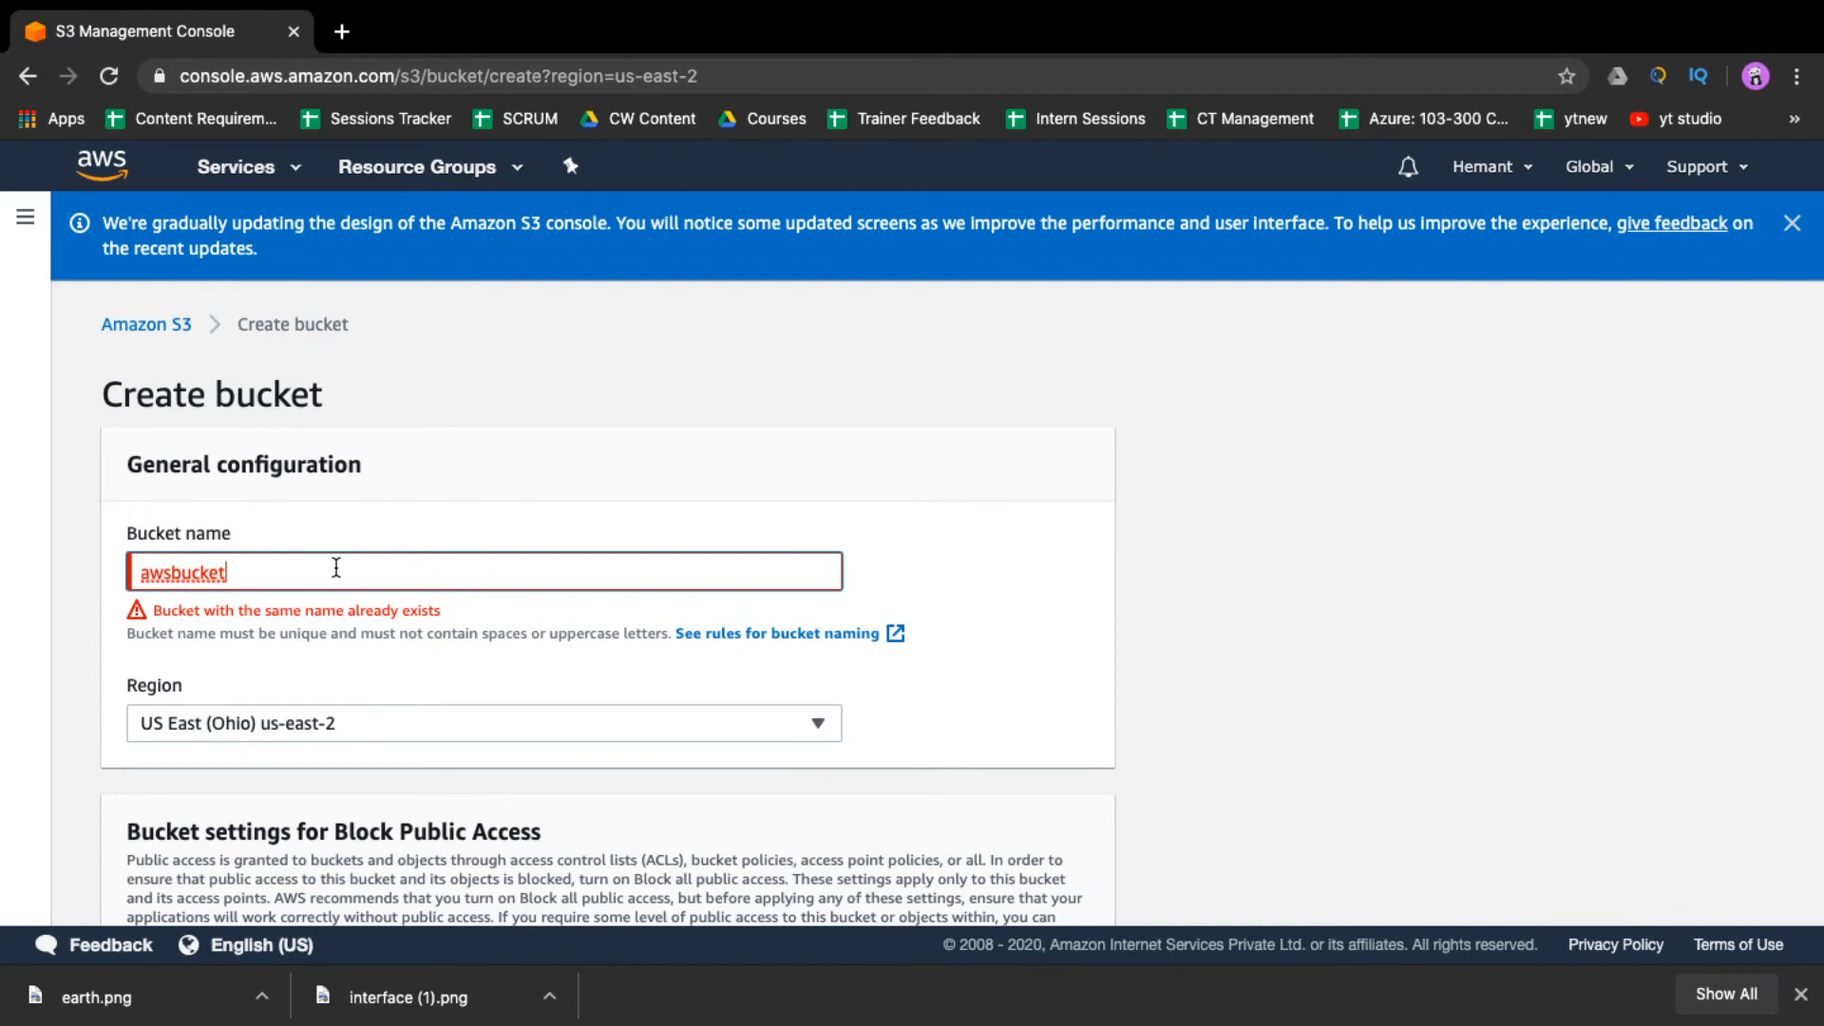
key("BackSpace")
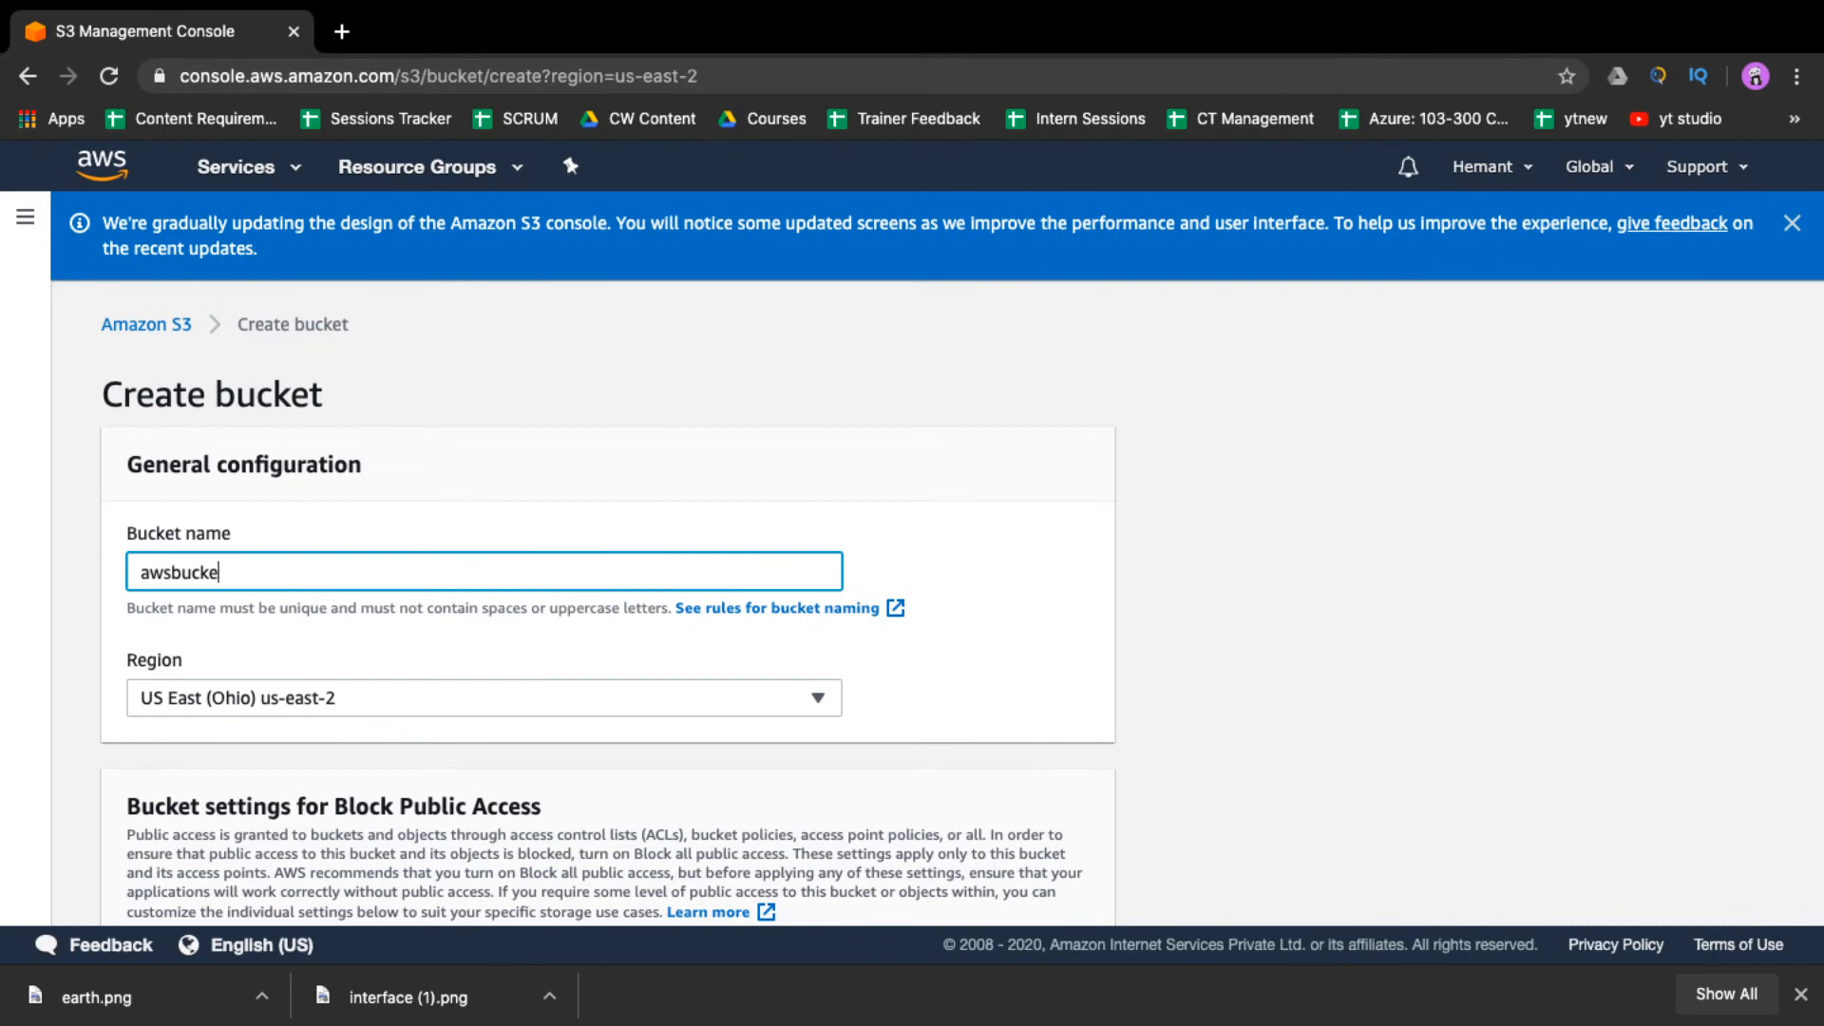
key("BackSpace")
key("BackSpace")
key("BackSpace")
key("BackSpace")
key("BackSpace")
type("intellipaa")
scroll(961, 914, "down", 7)
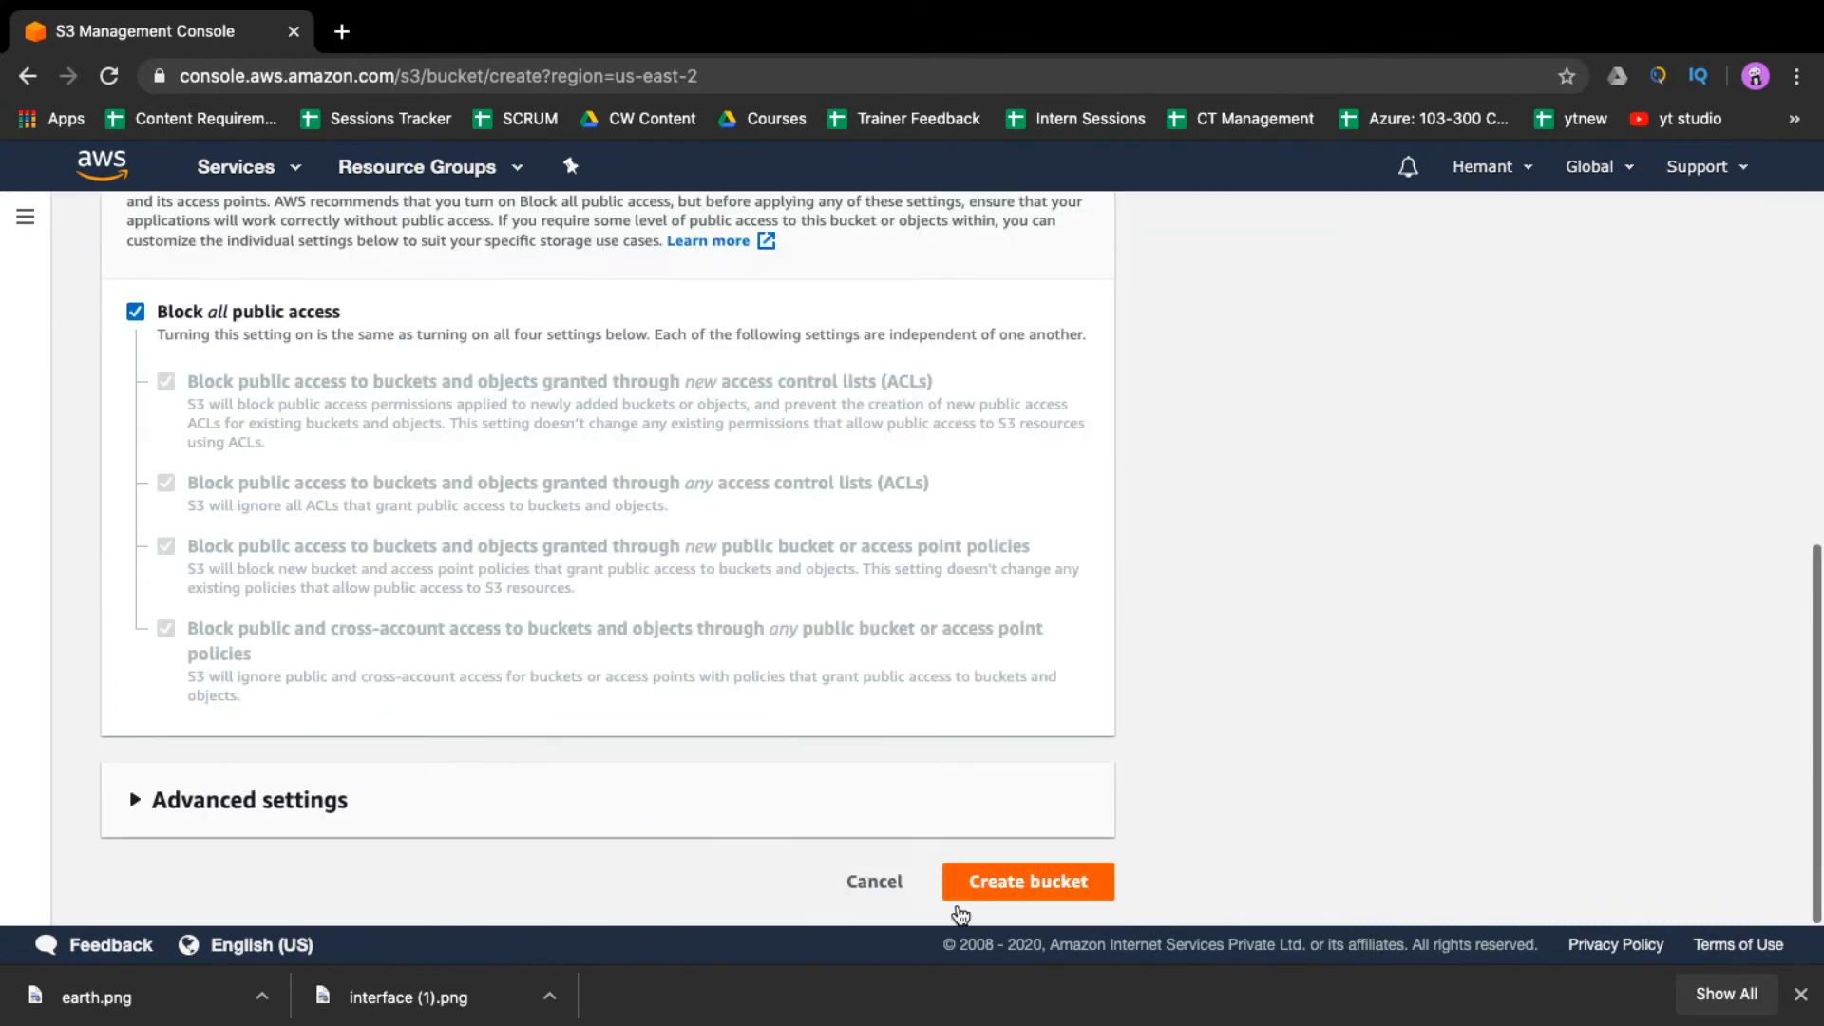
left_click(1030, 884)
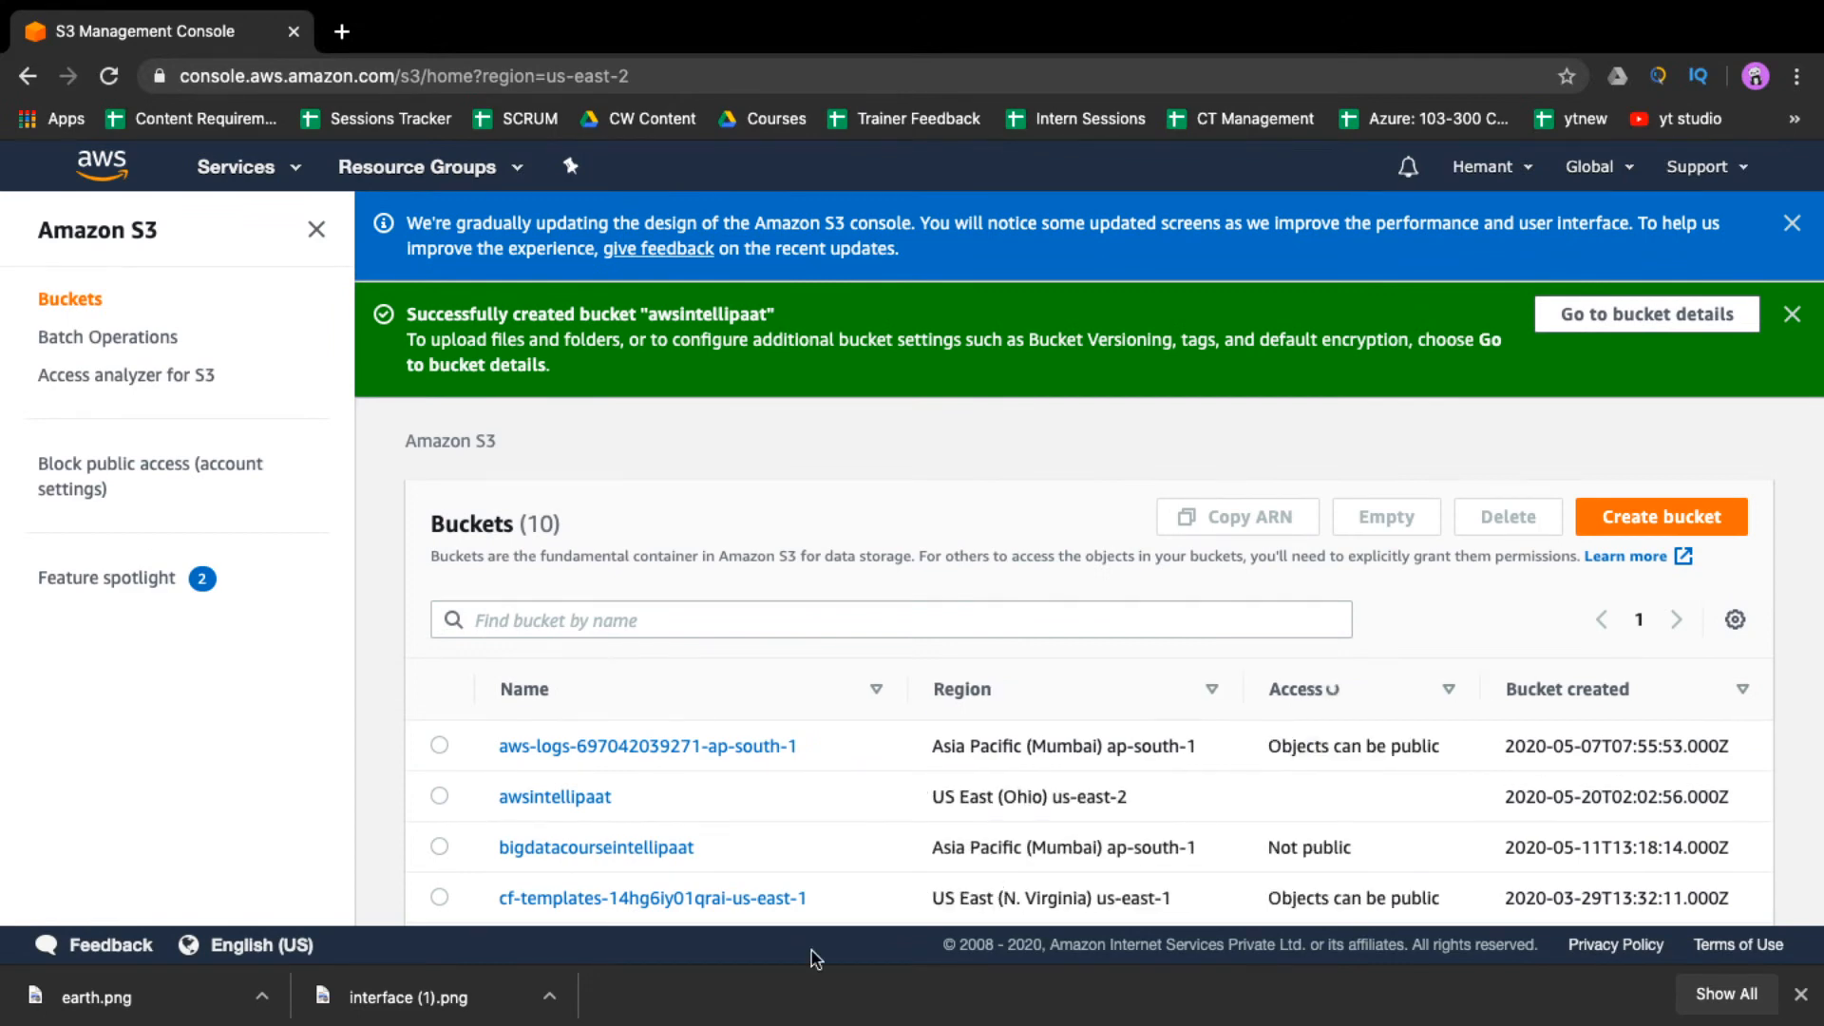
- Open the awsintellipaat bucket and upload error.html and index.html from the desktop's static folder
left_click(566, 800)
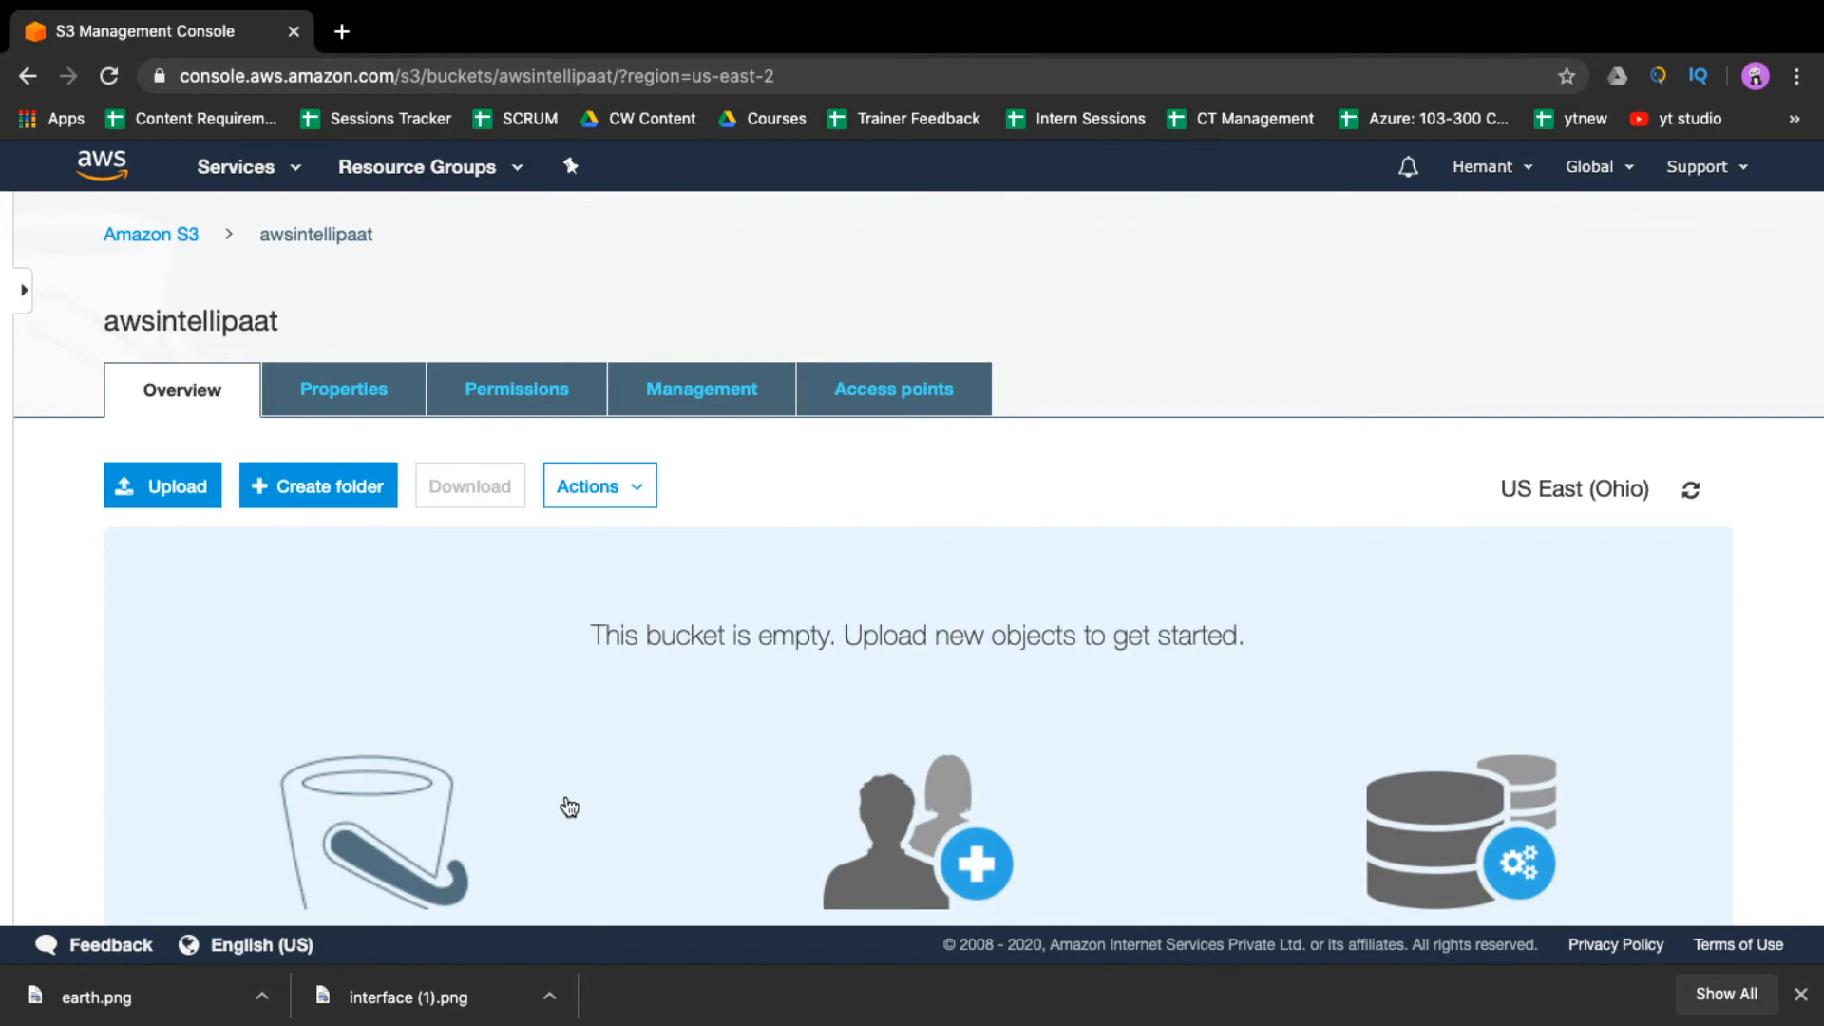
mouse_move(257, 960)
left_click(200, 984)
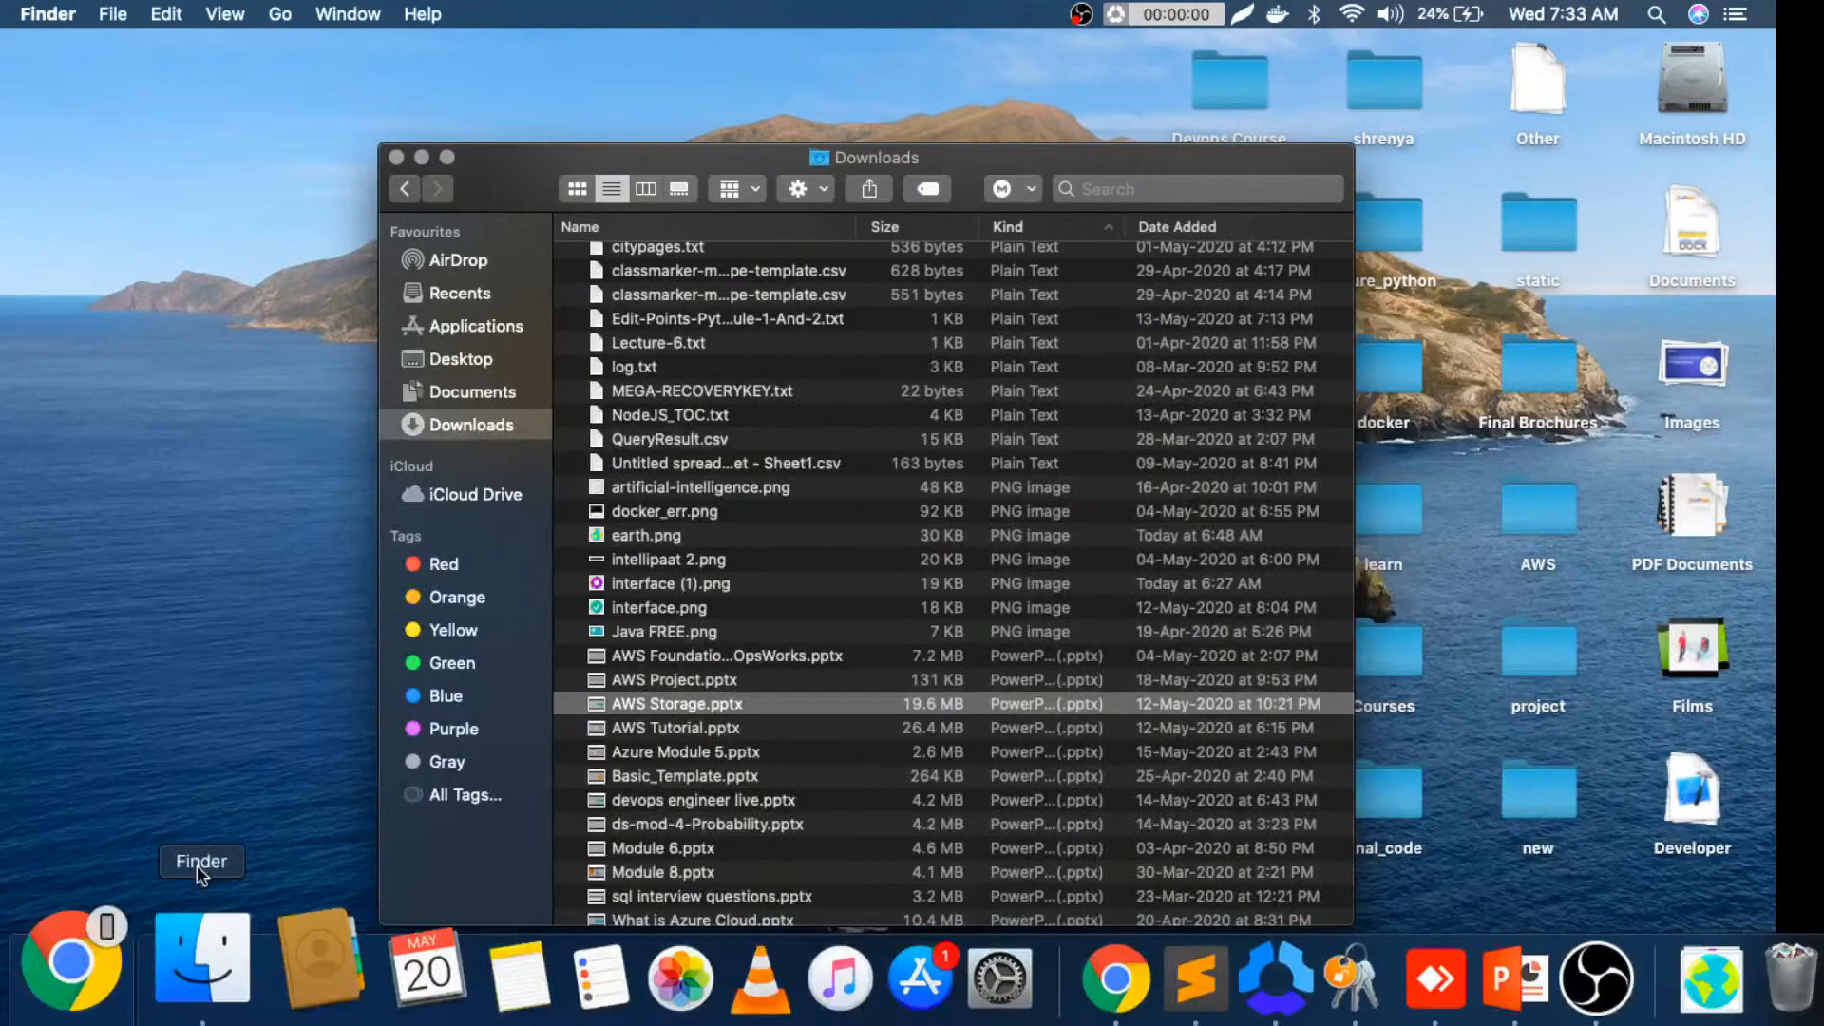
left_click(484, 359)
scroll(950, 761, "down", 5)
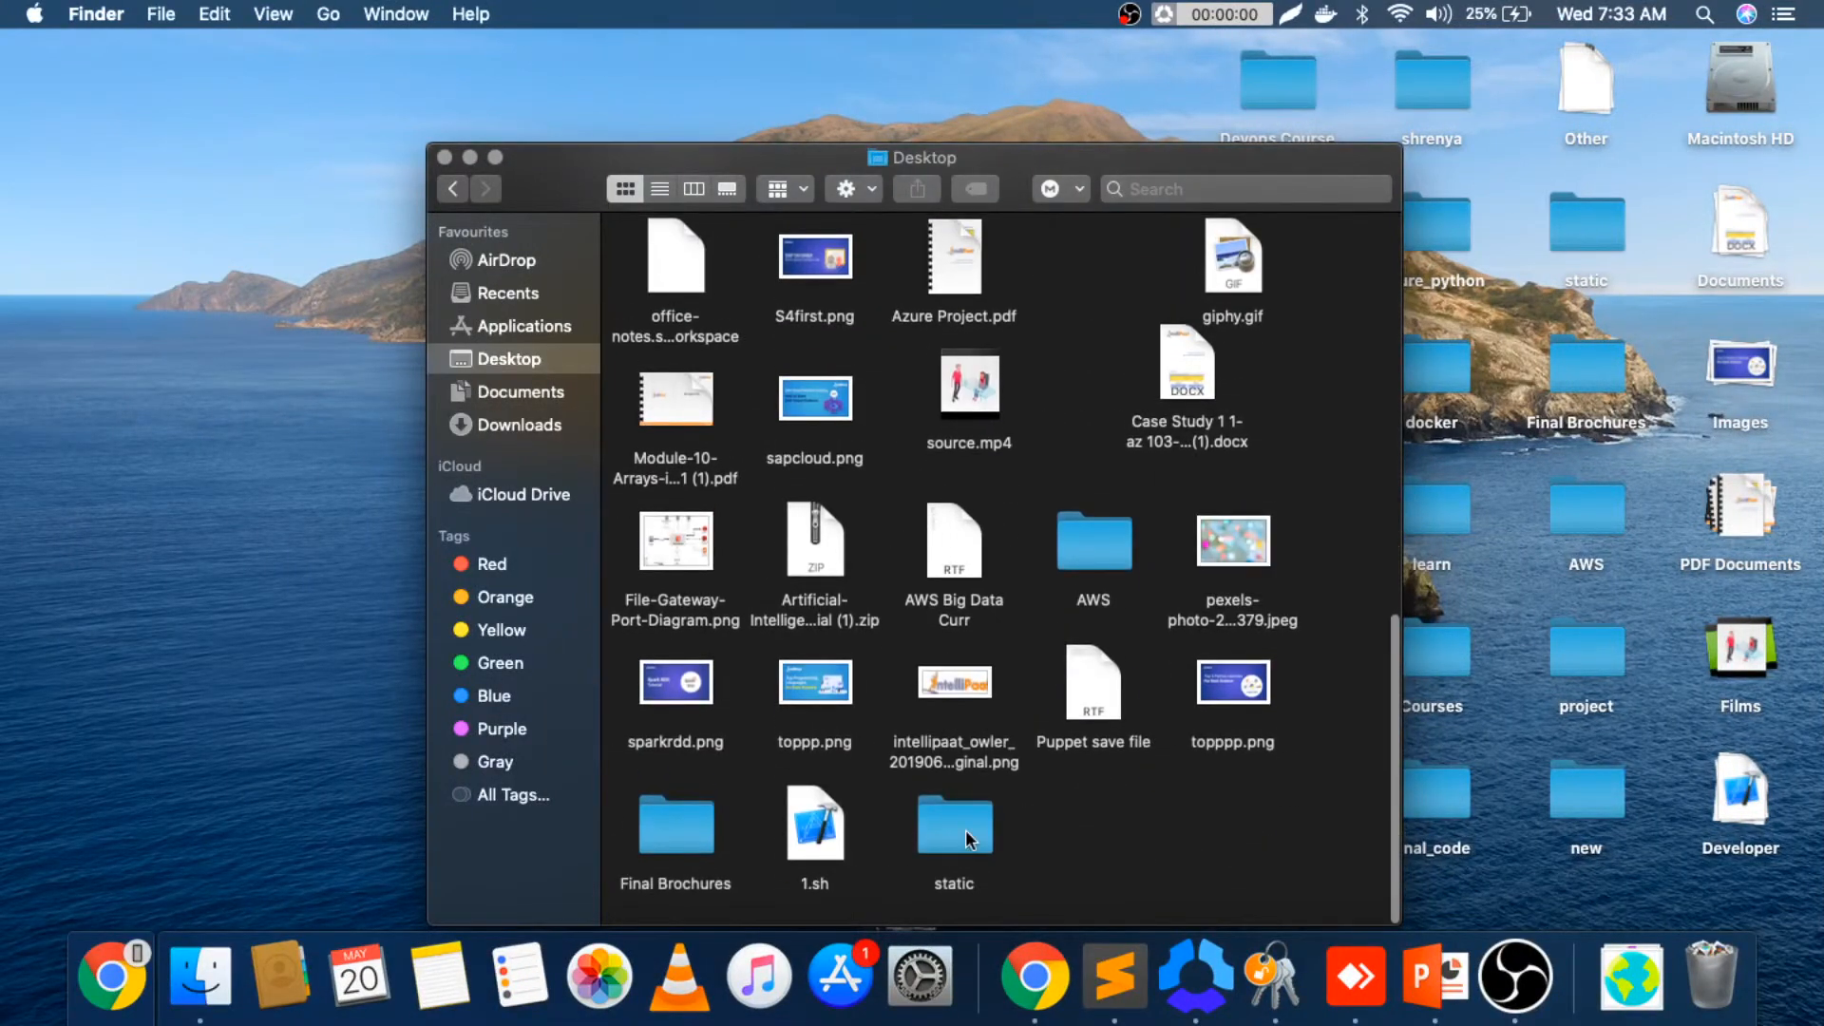
double_click(965, 829)
key("super+a")
left_click_drag(670, 272, 962, 521)
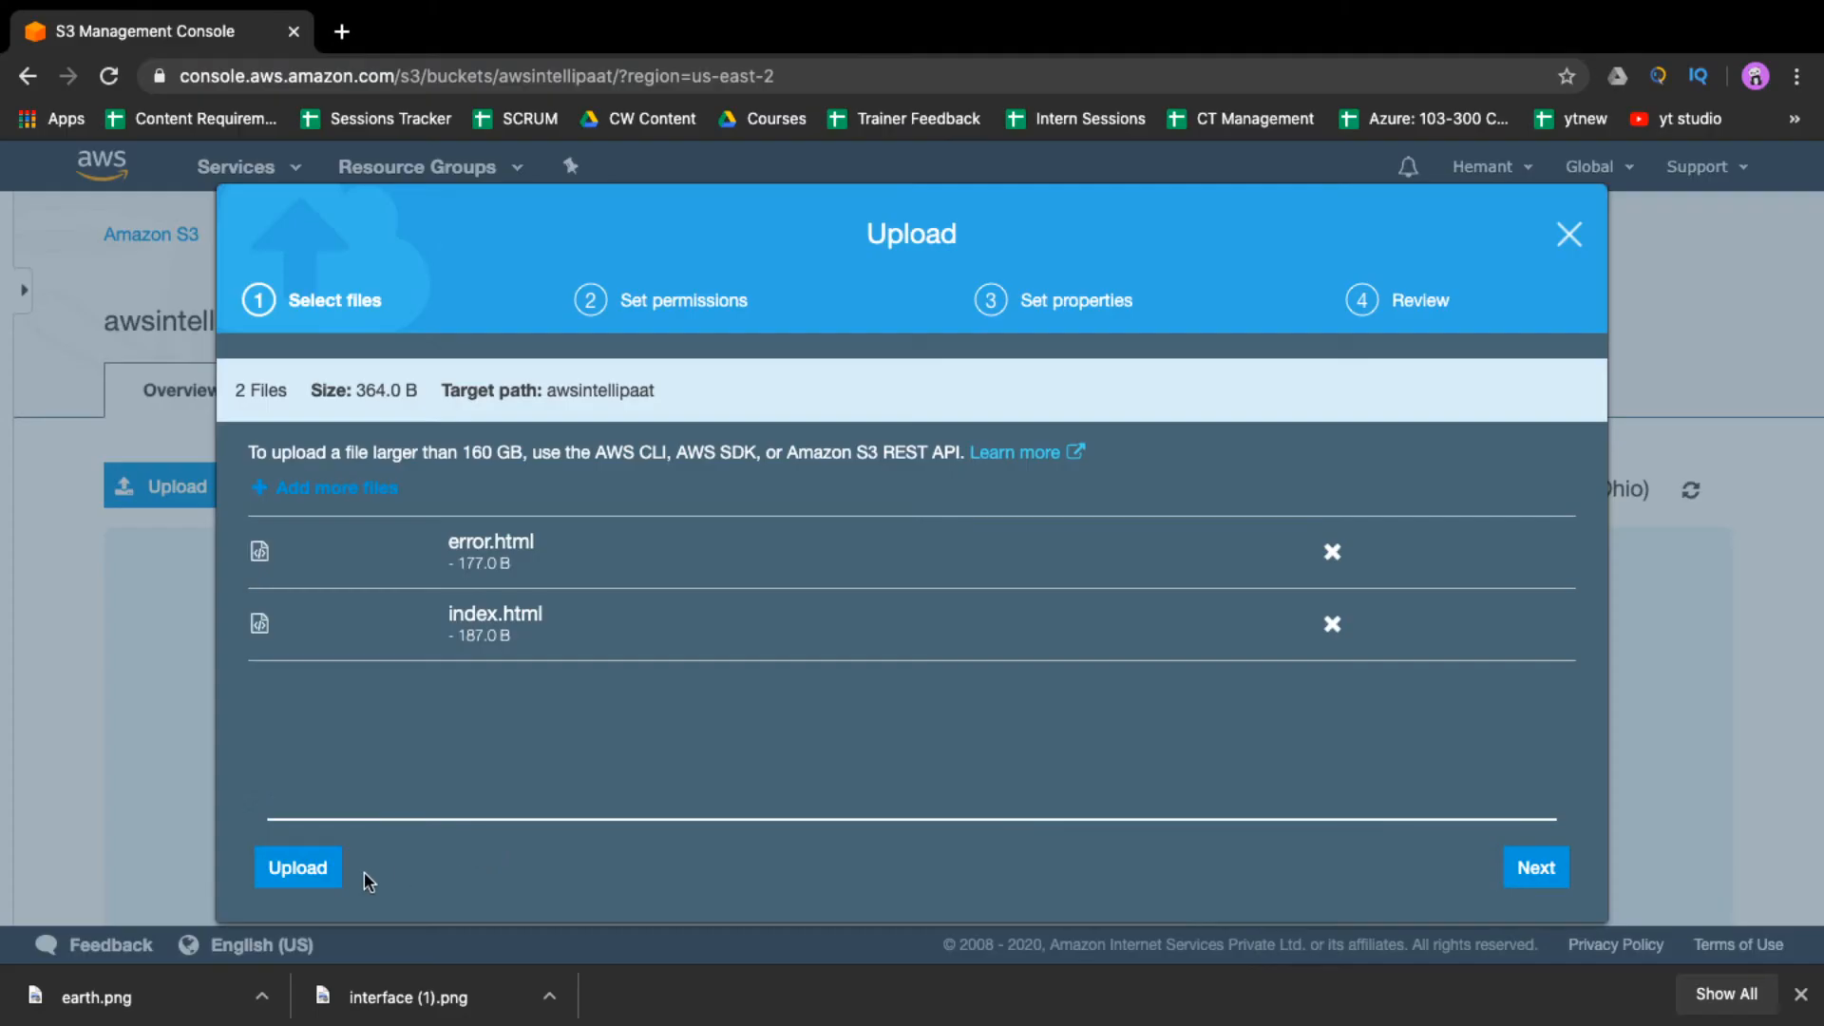
left_click(328, 869)
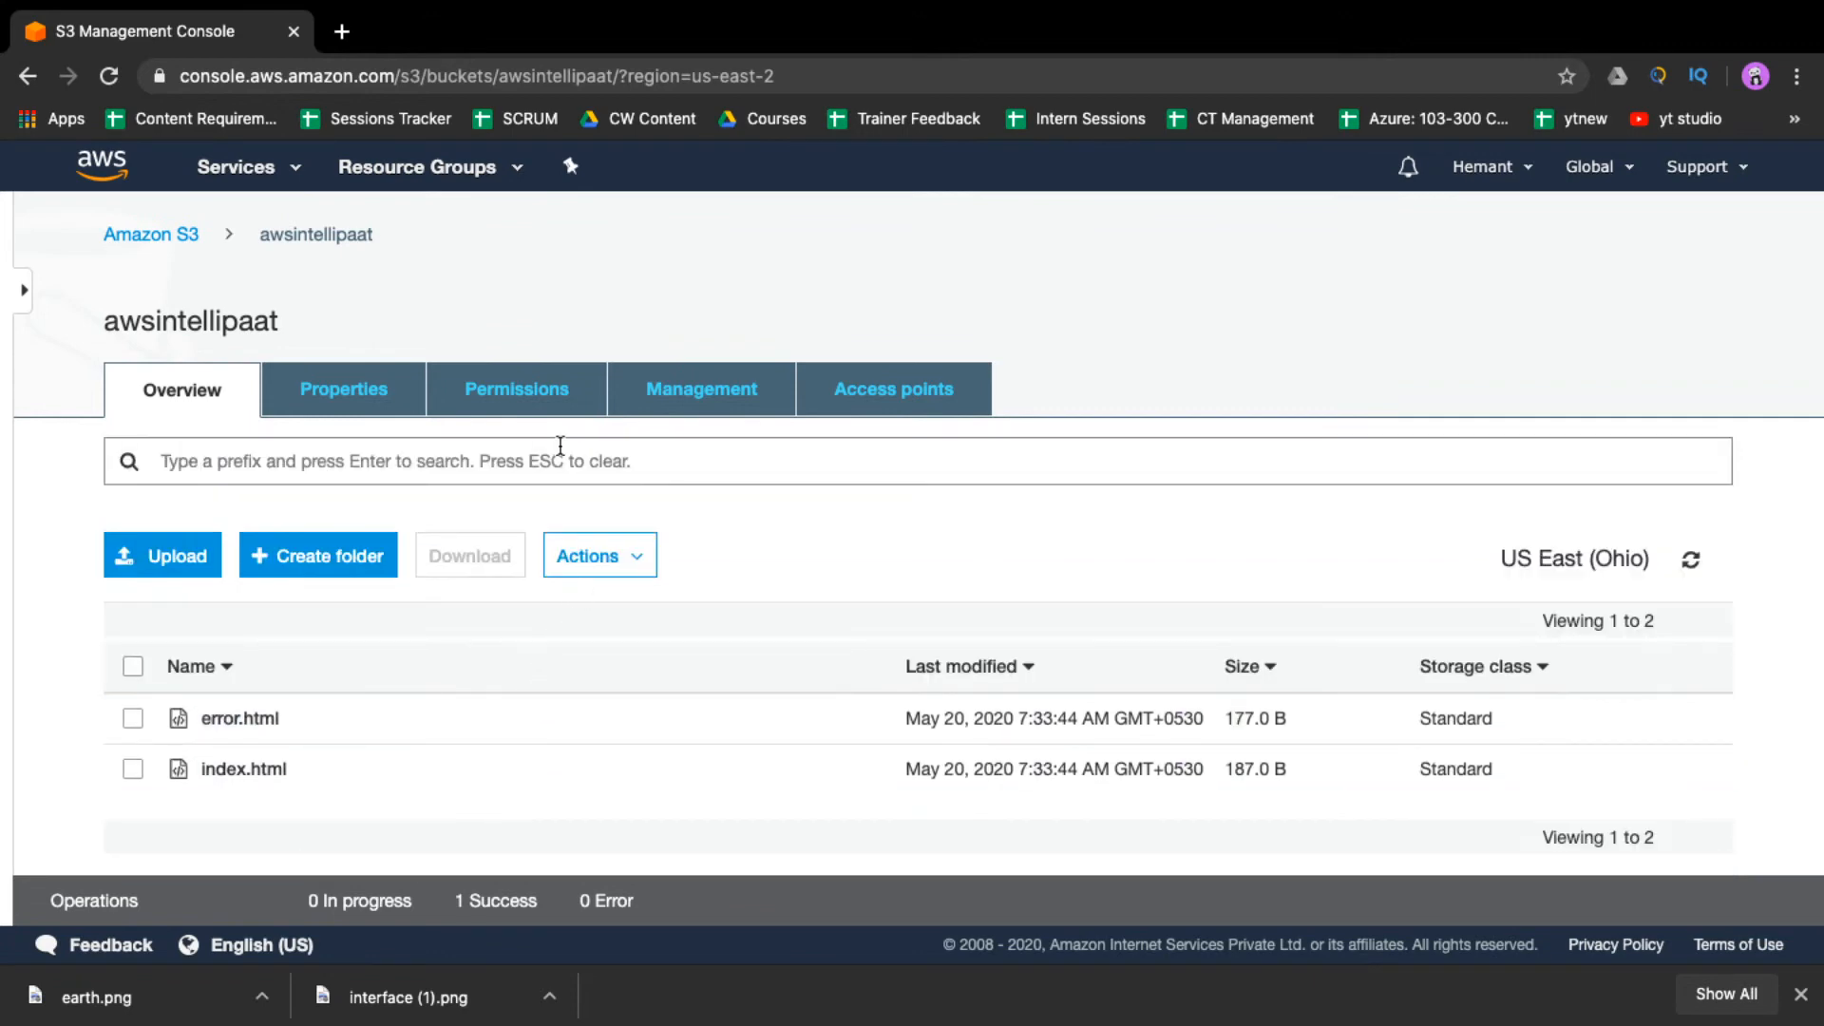
- Select error.html and index.html and check whether the Make public action is available for them
left_click(133, 719)
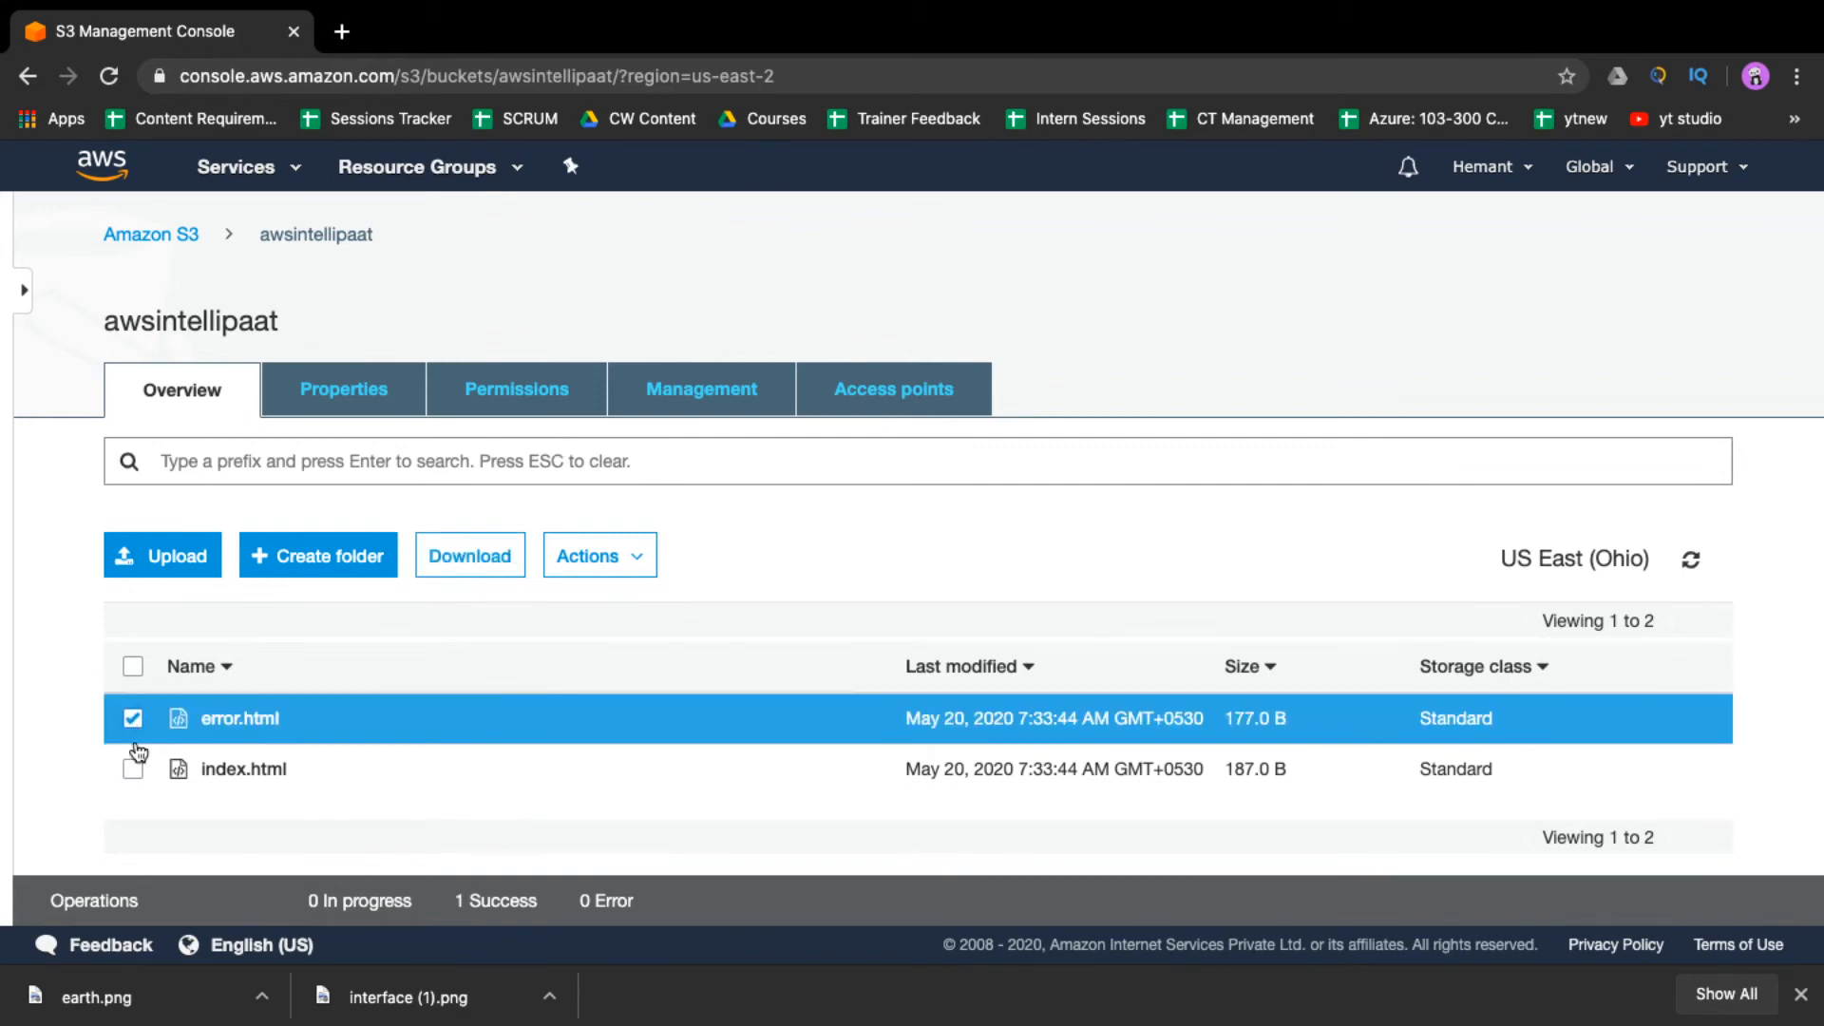
left_click(133, 768)
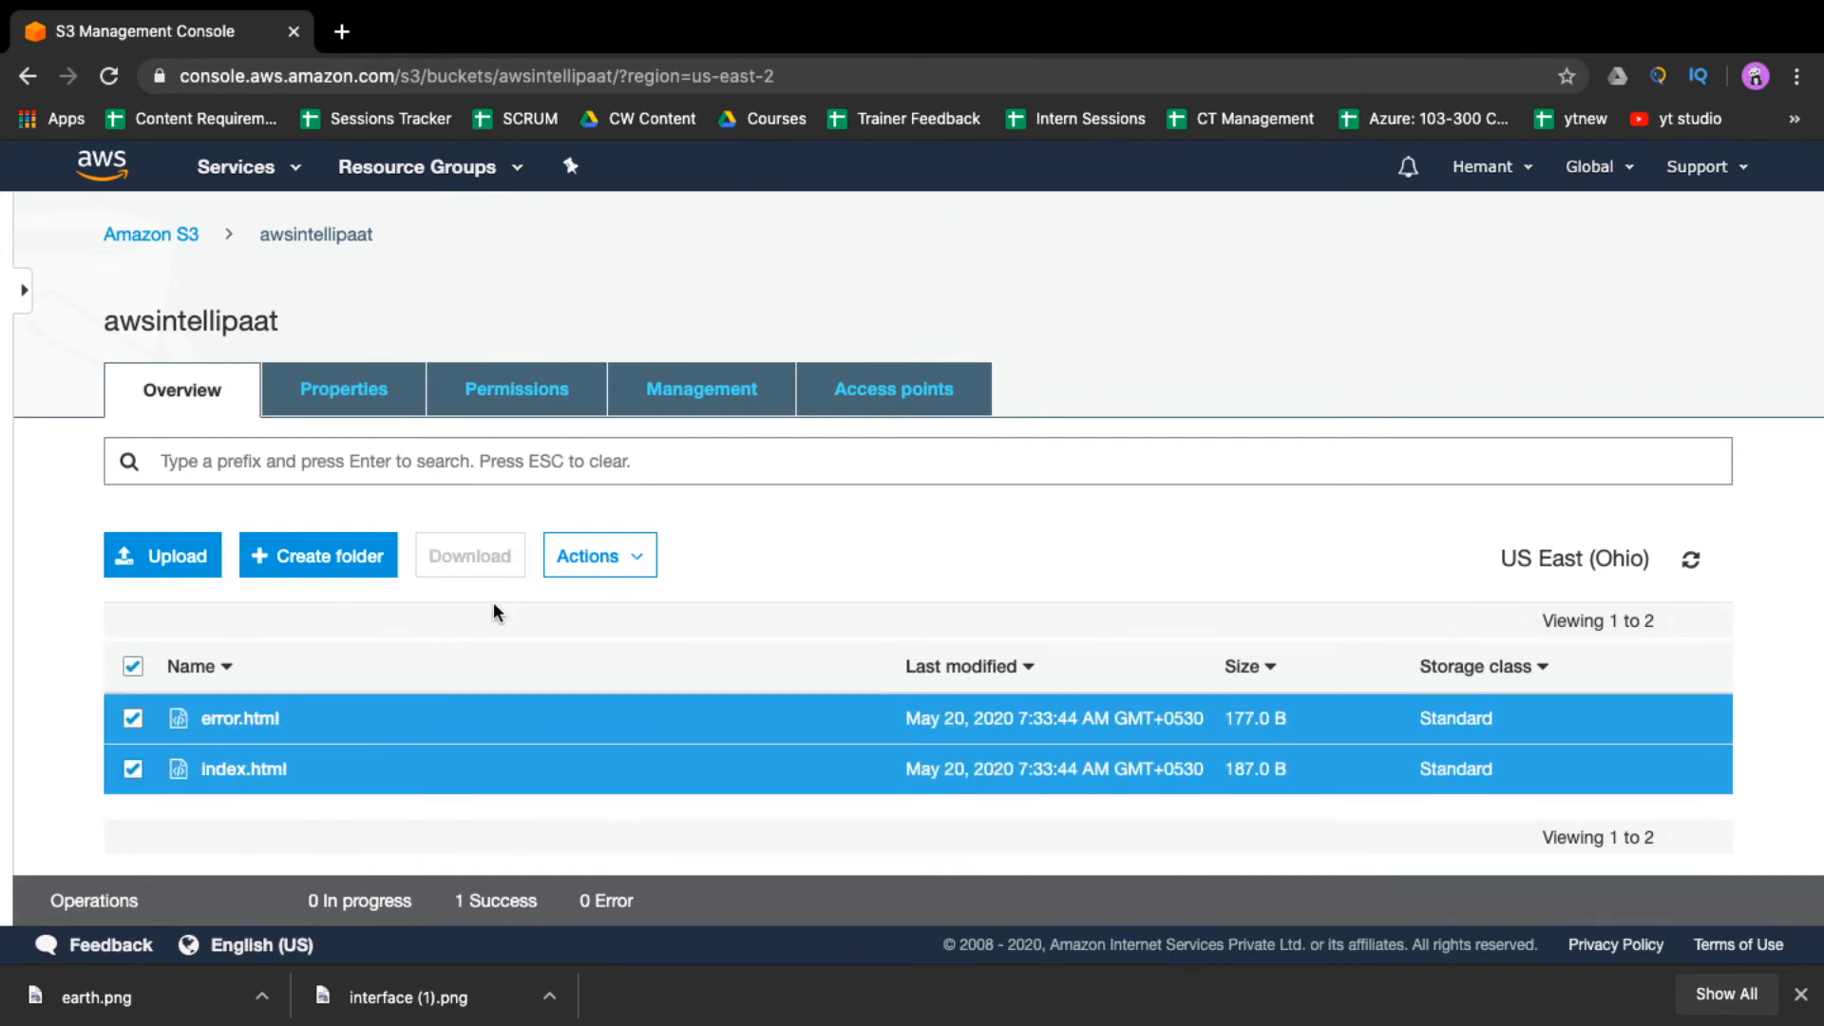
left_click(582, 559)
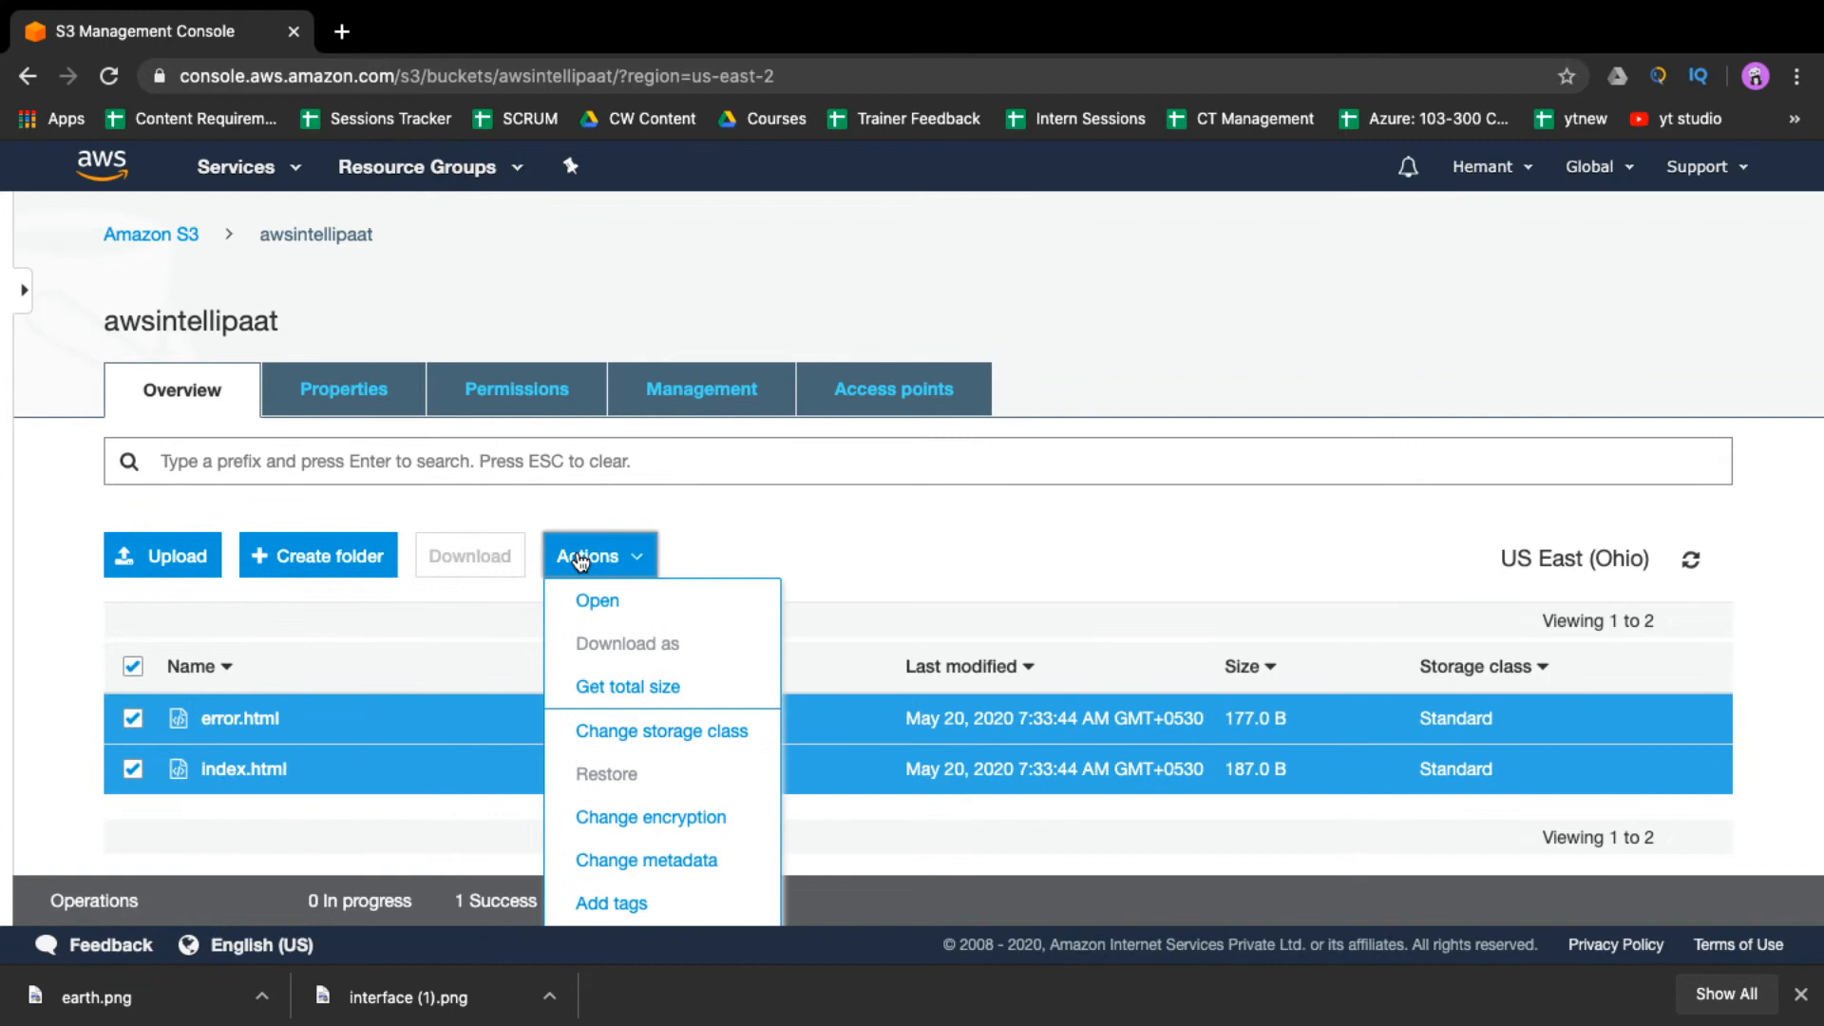
scroll(646, 769, "down", 3)
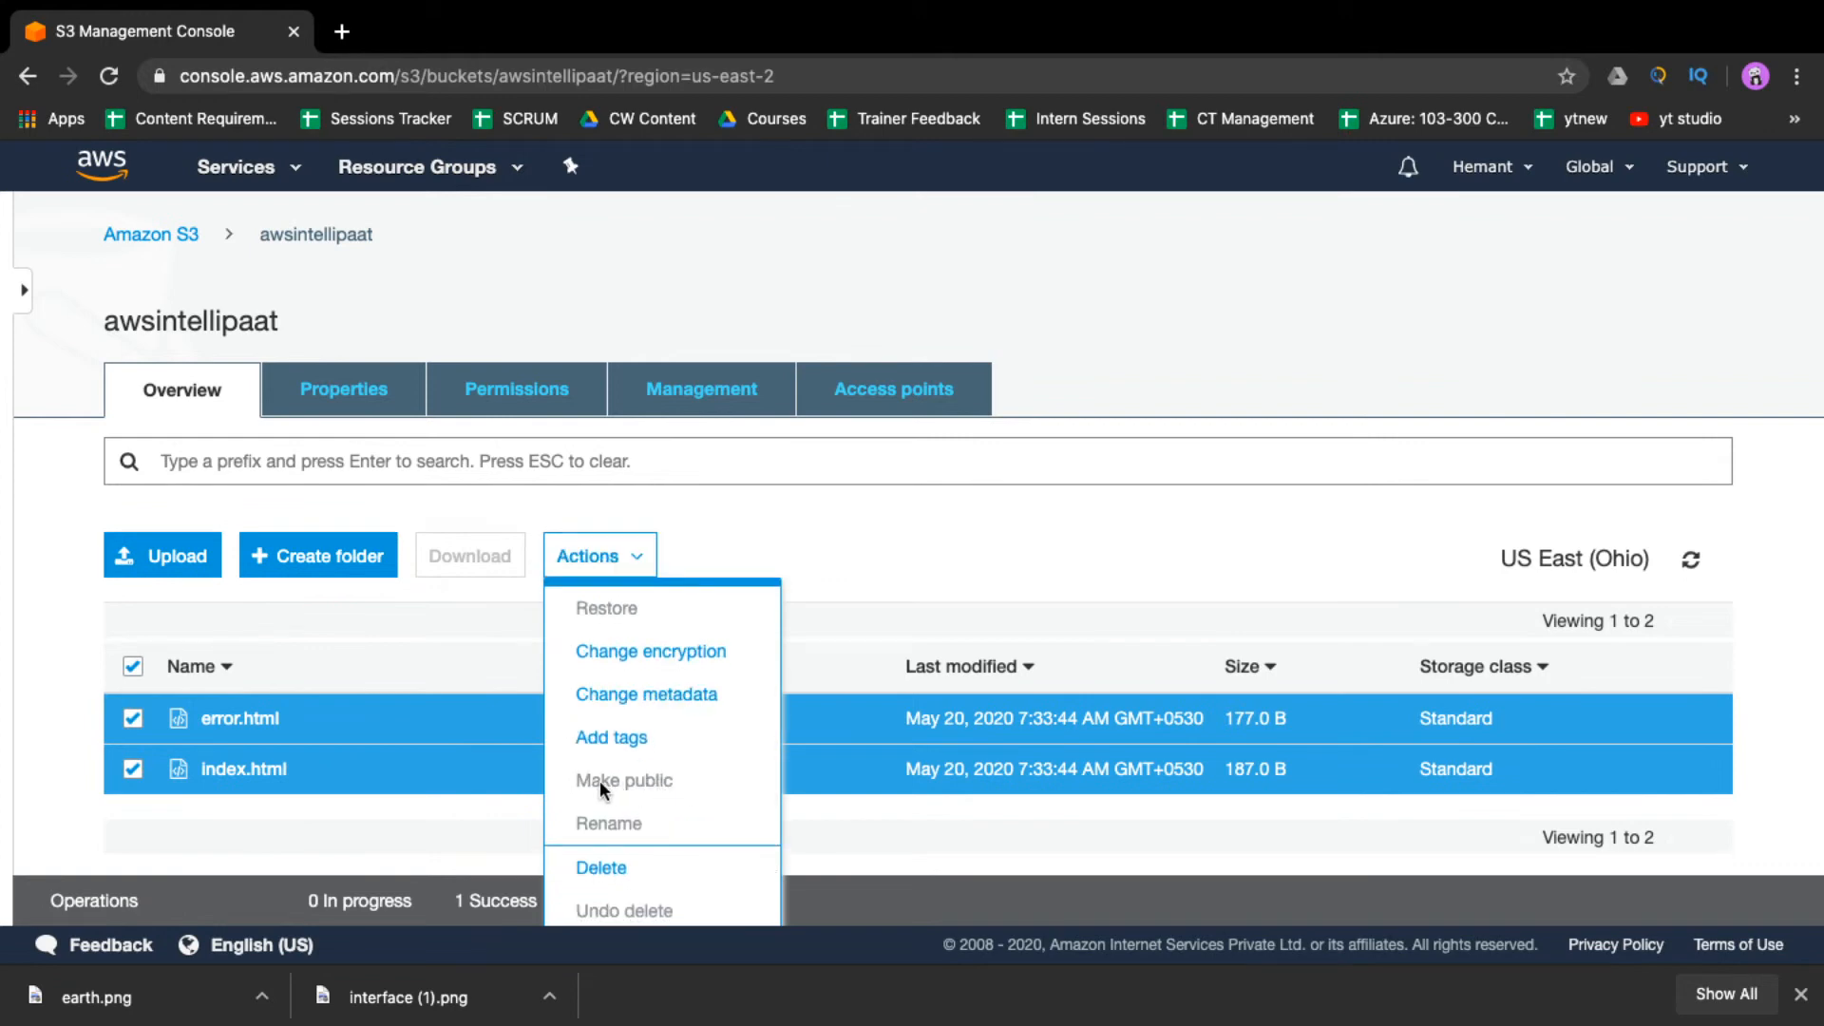
left_click(969, 559)
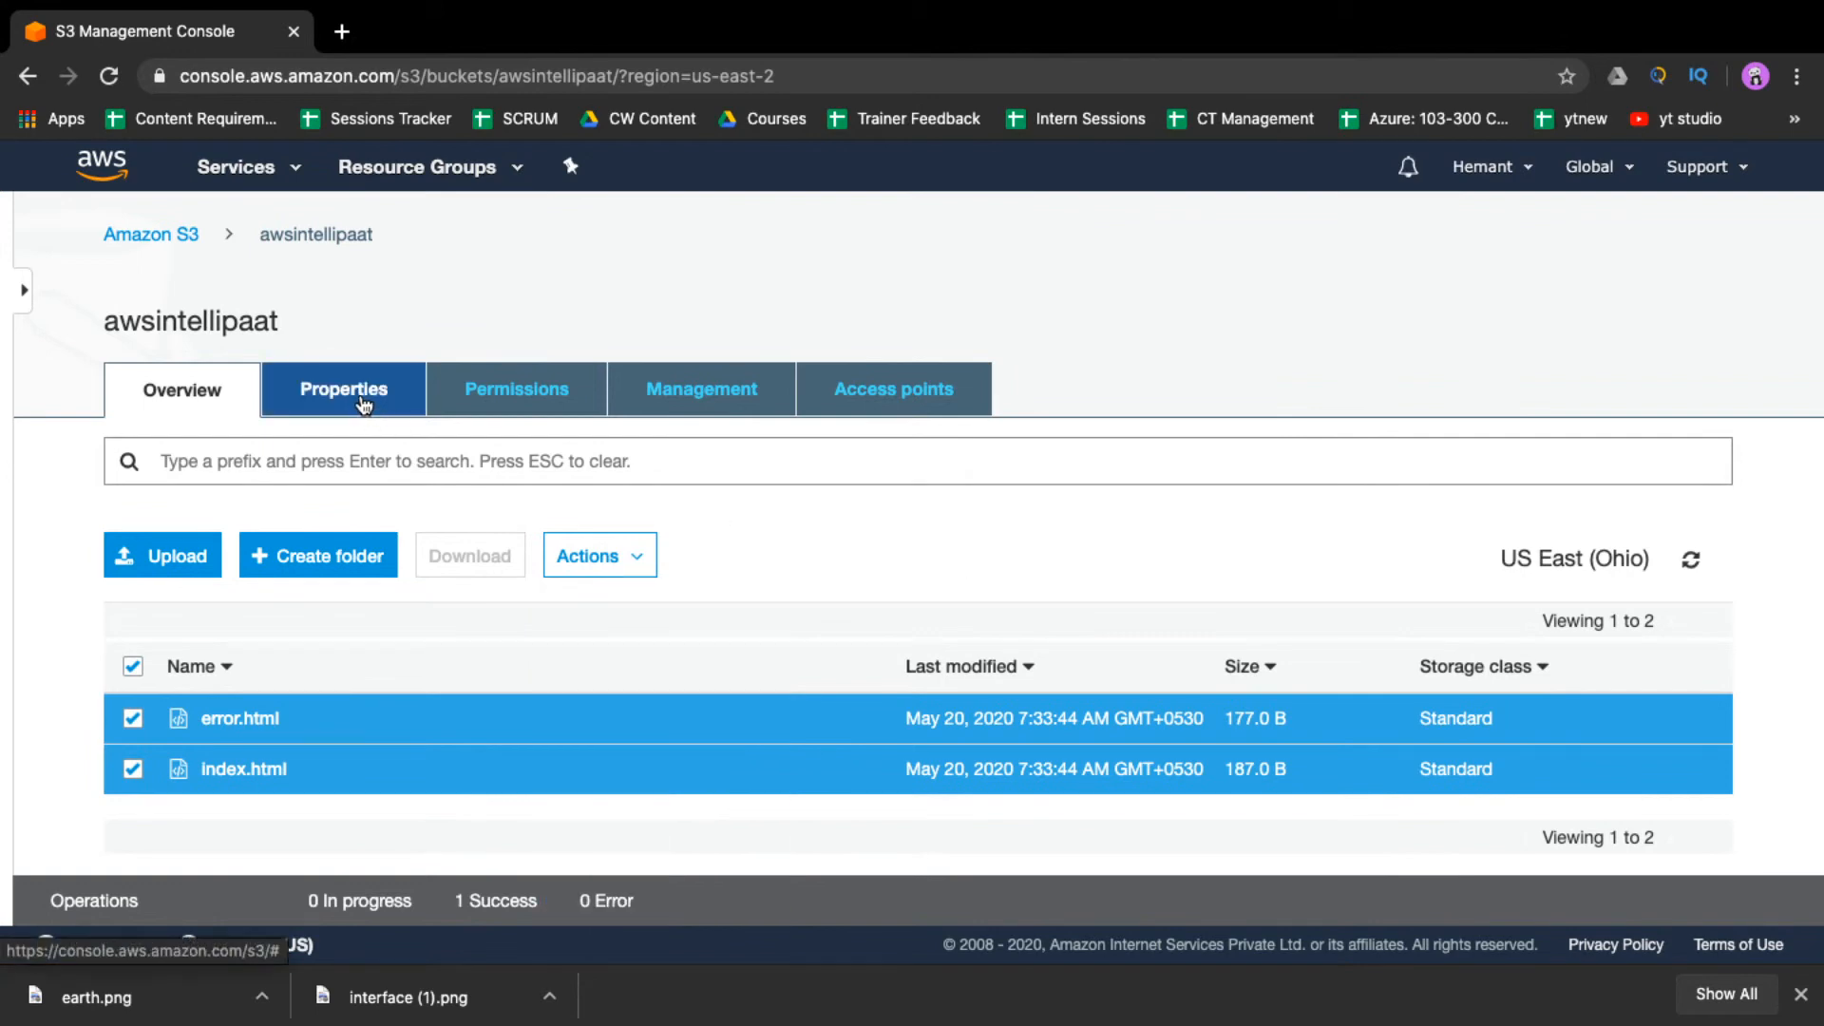
- Turn off Block all public access in the bucket's permissions, save, and confirm the change
left_click(481, 395)
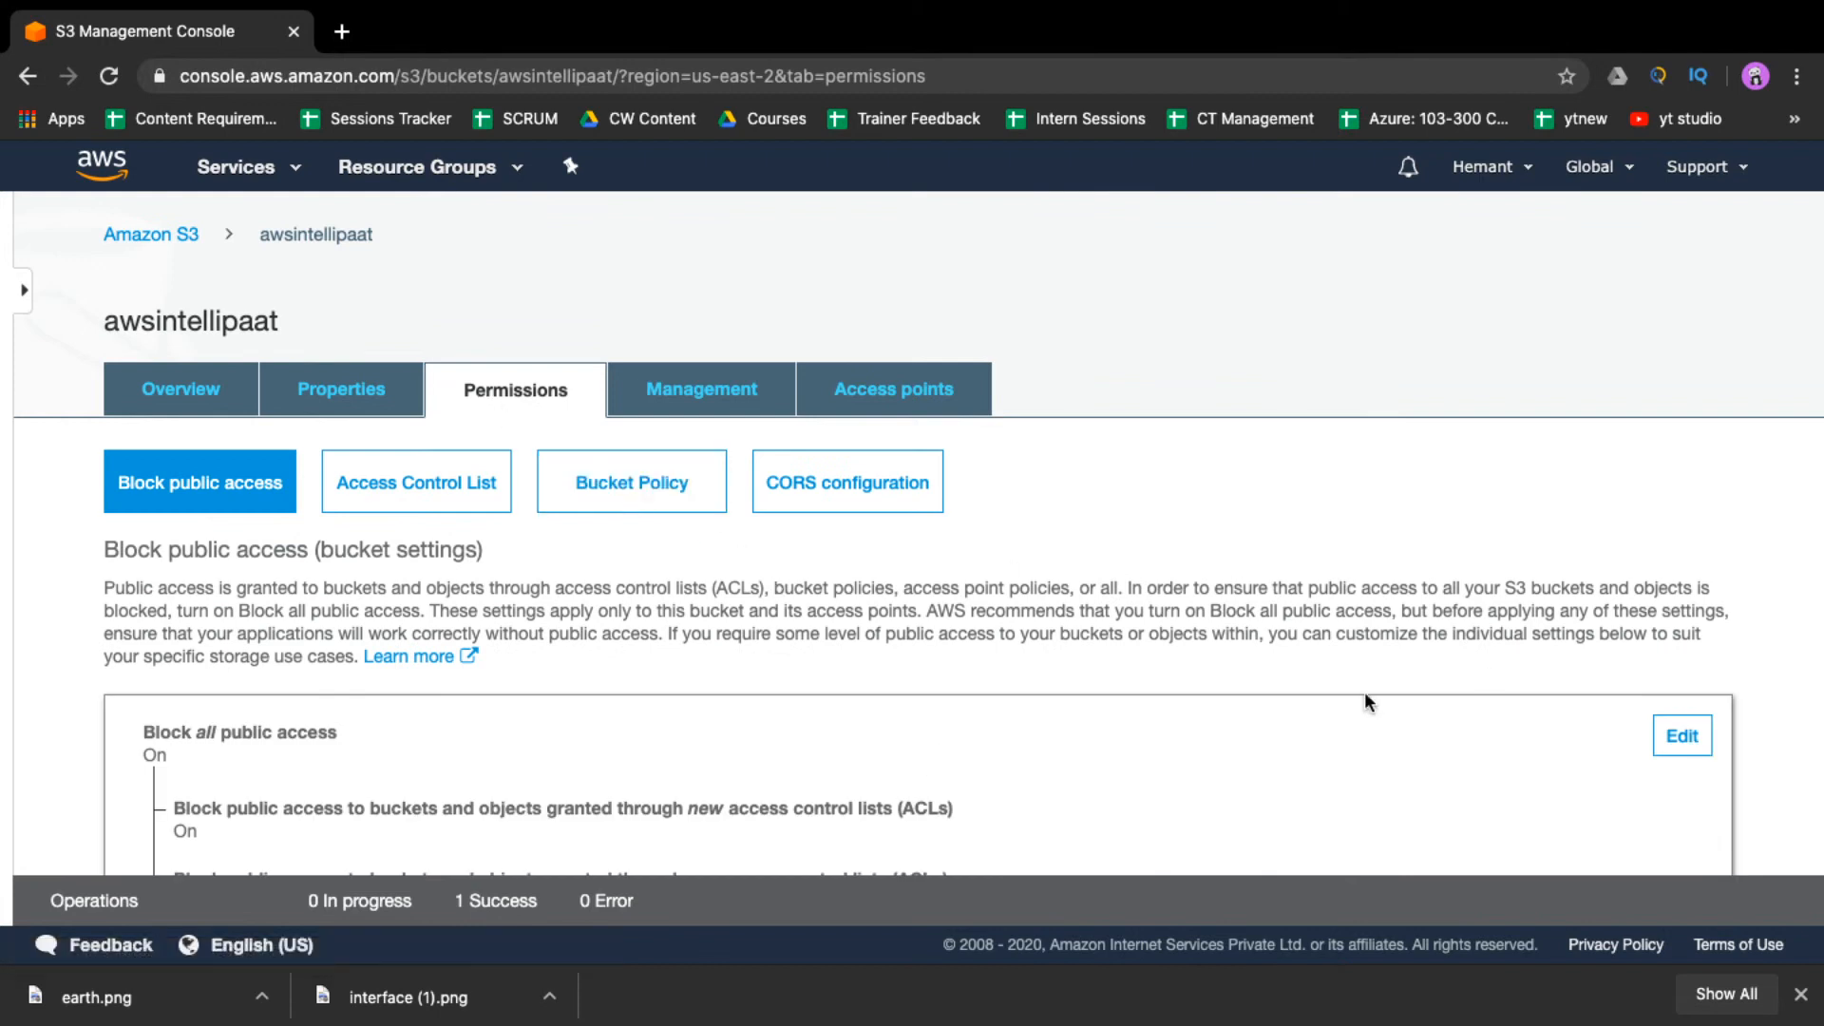
left_click(1681, 735)
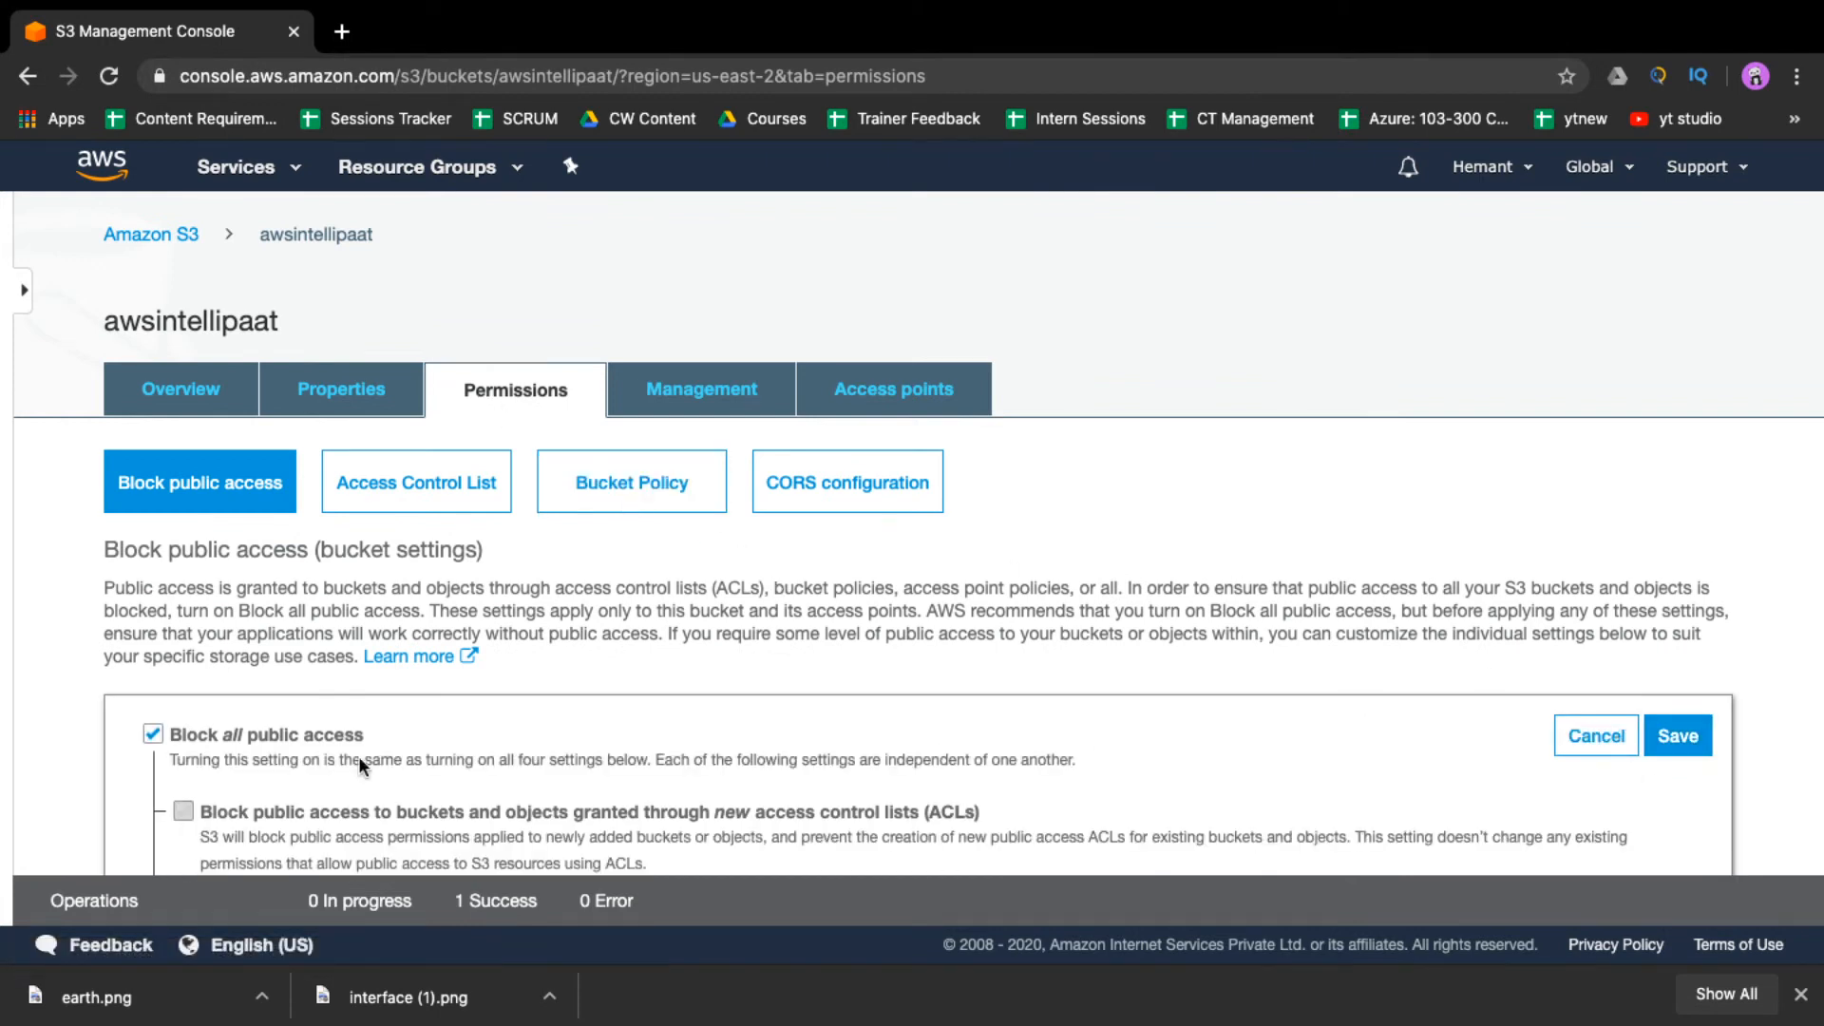
left_click(152, 735)
left_click(1678, 738)
left_click(1178, 682)
type("confirm")
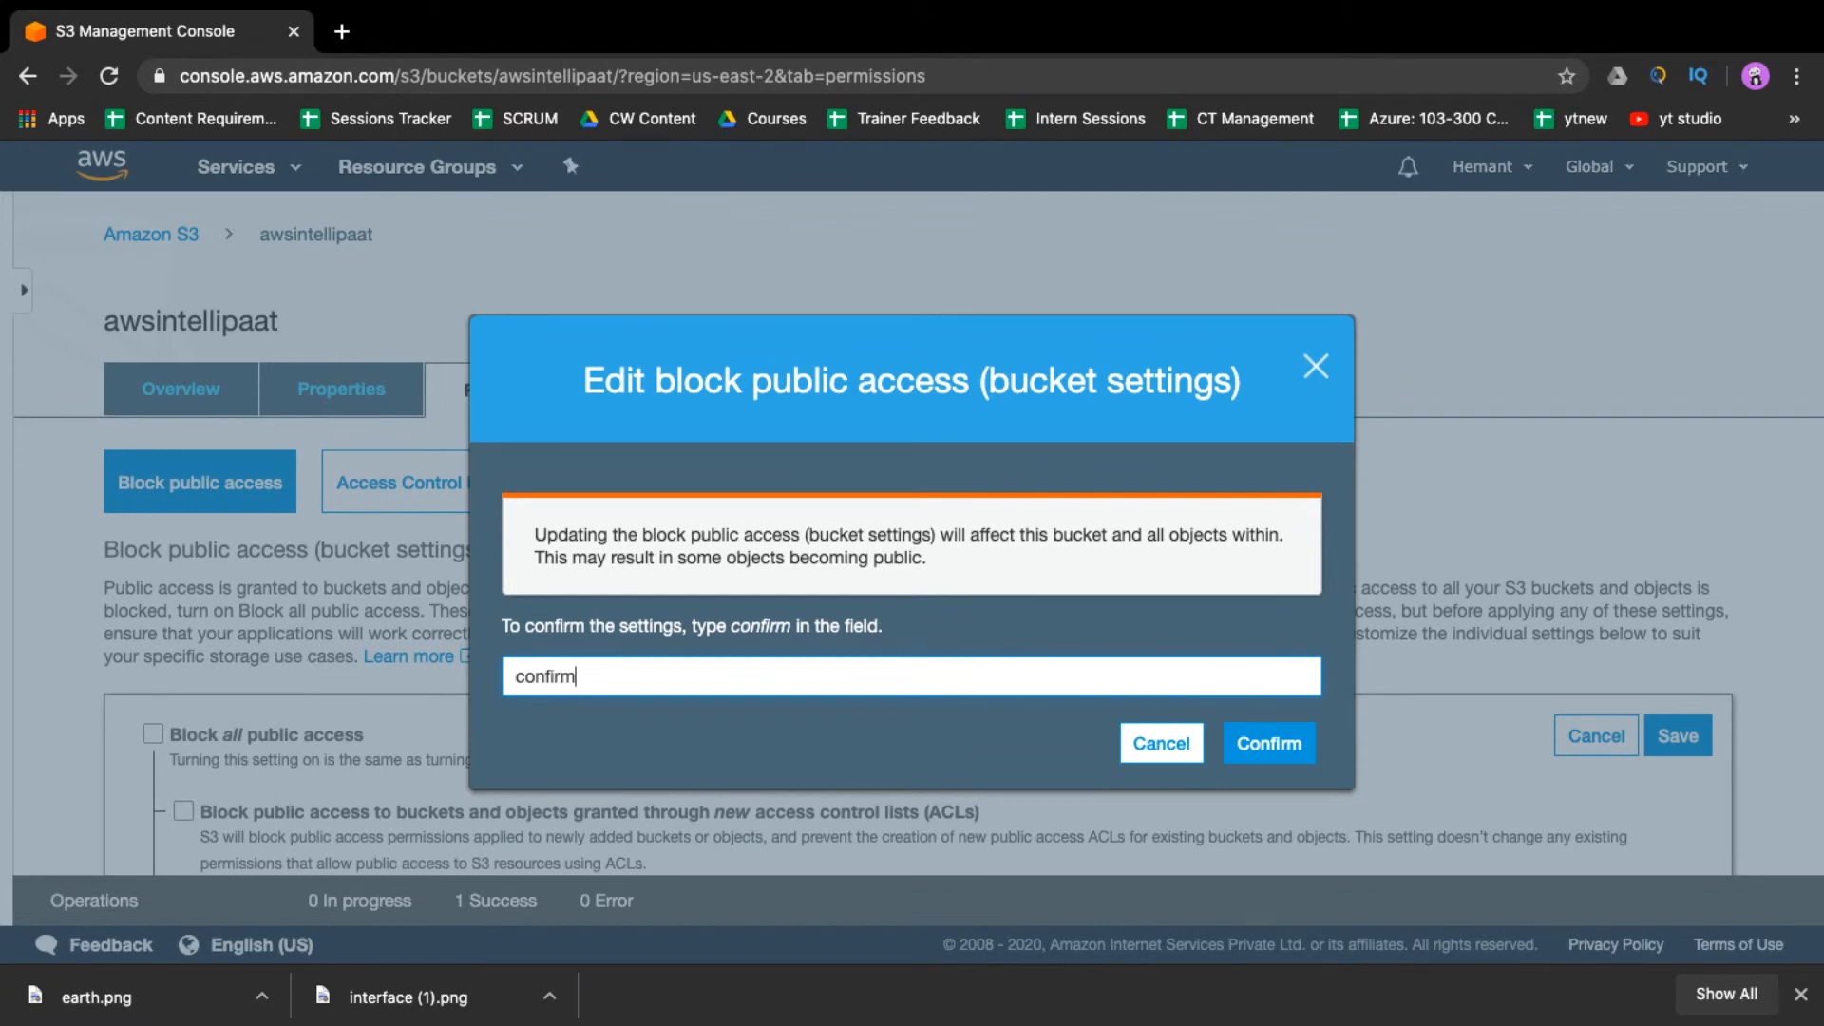
left_click(1278, 743)
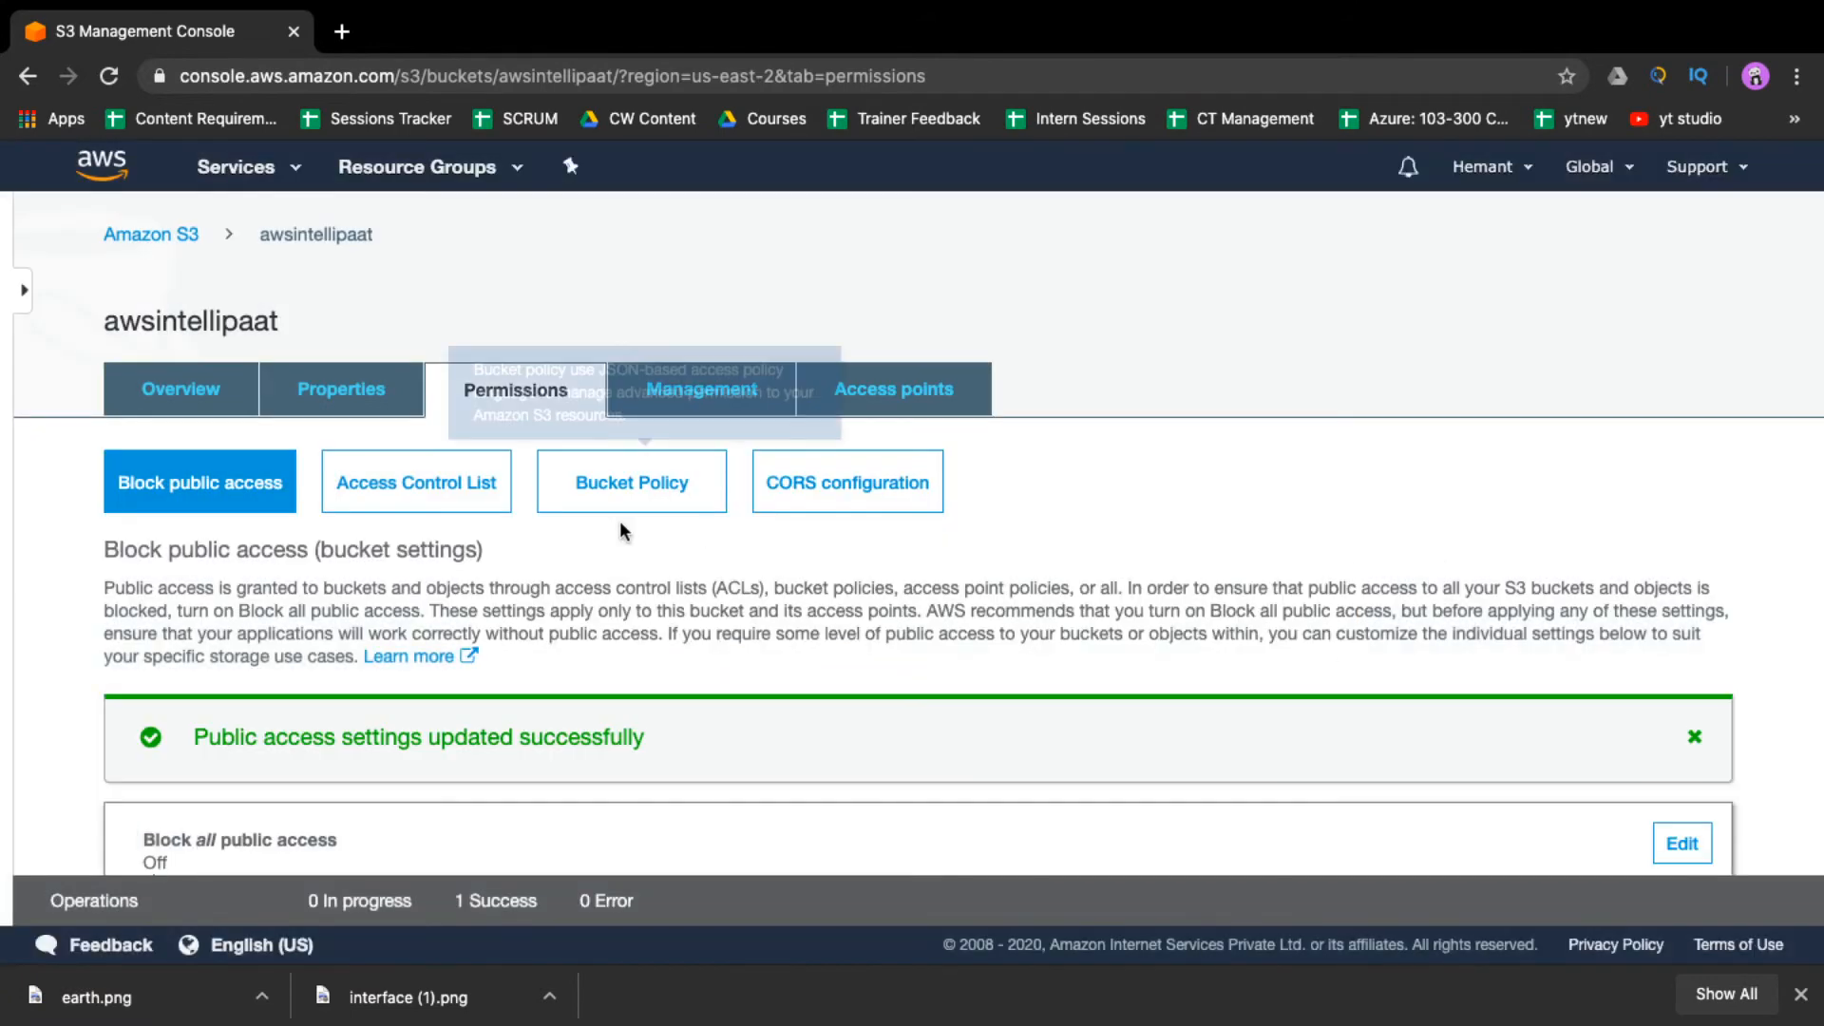
- Enable static website hosting for the bucket with index.html as index document and error.html as error document, and save
left_click(342, 388)
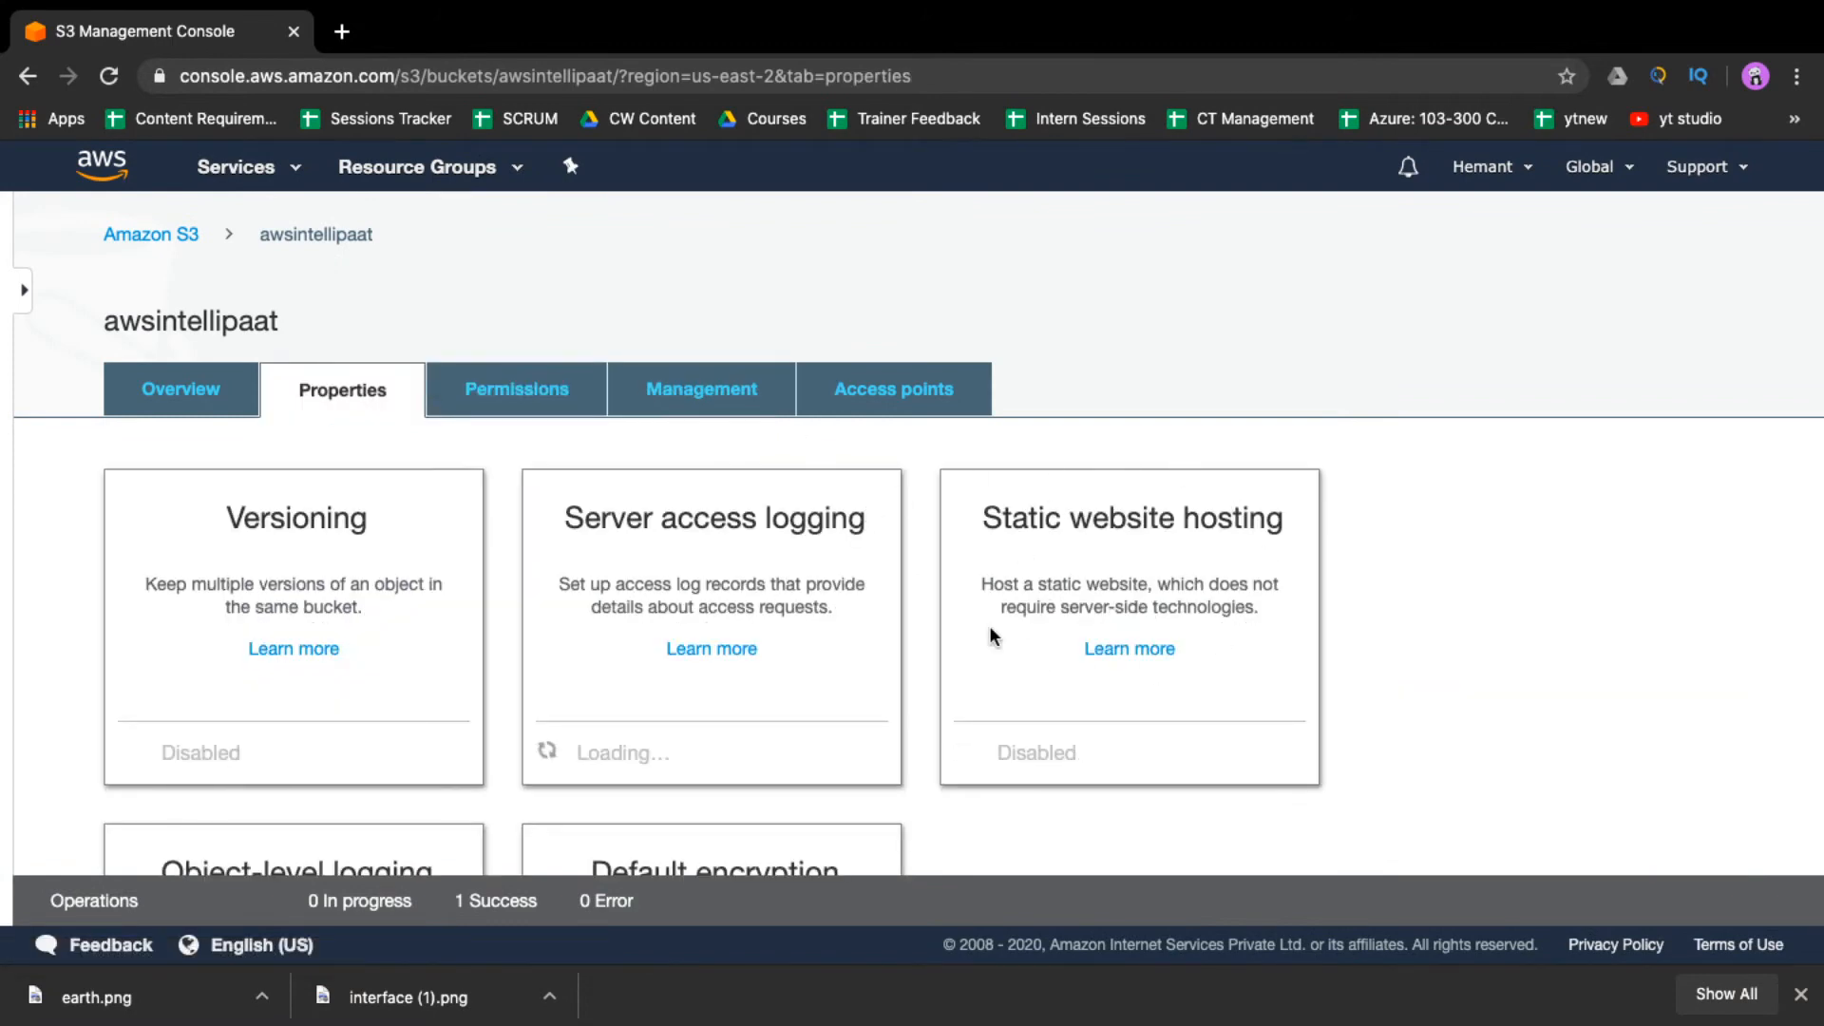
left_click(1126, 521)
scroll(1166, 551, "down", 2)
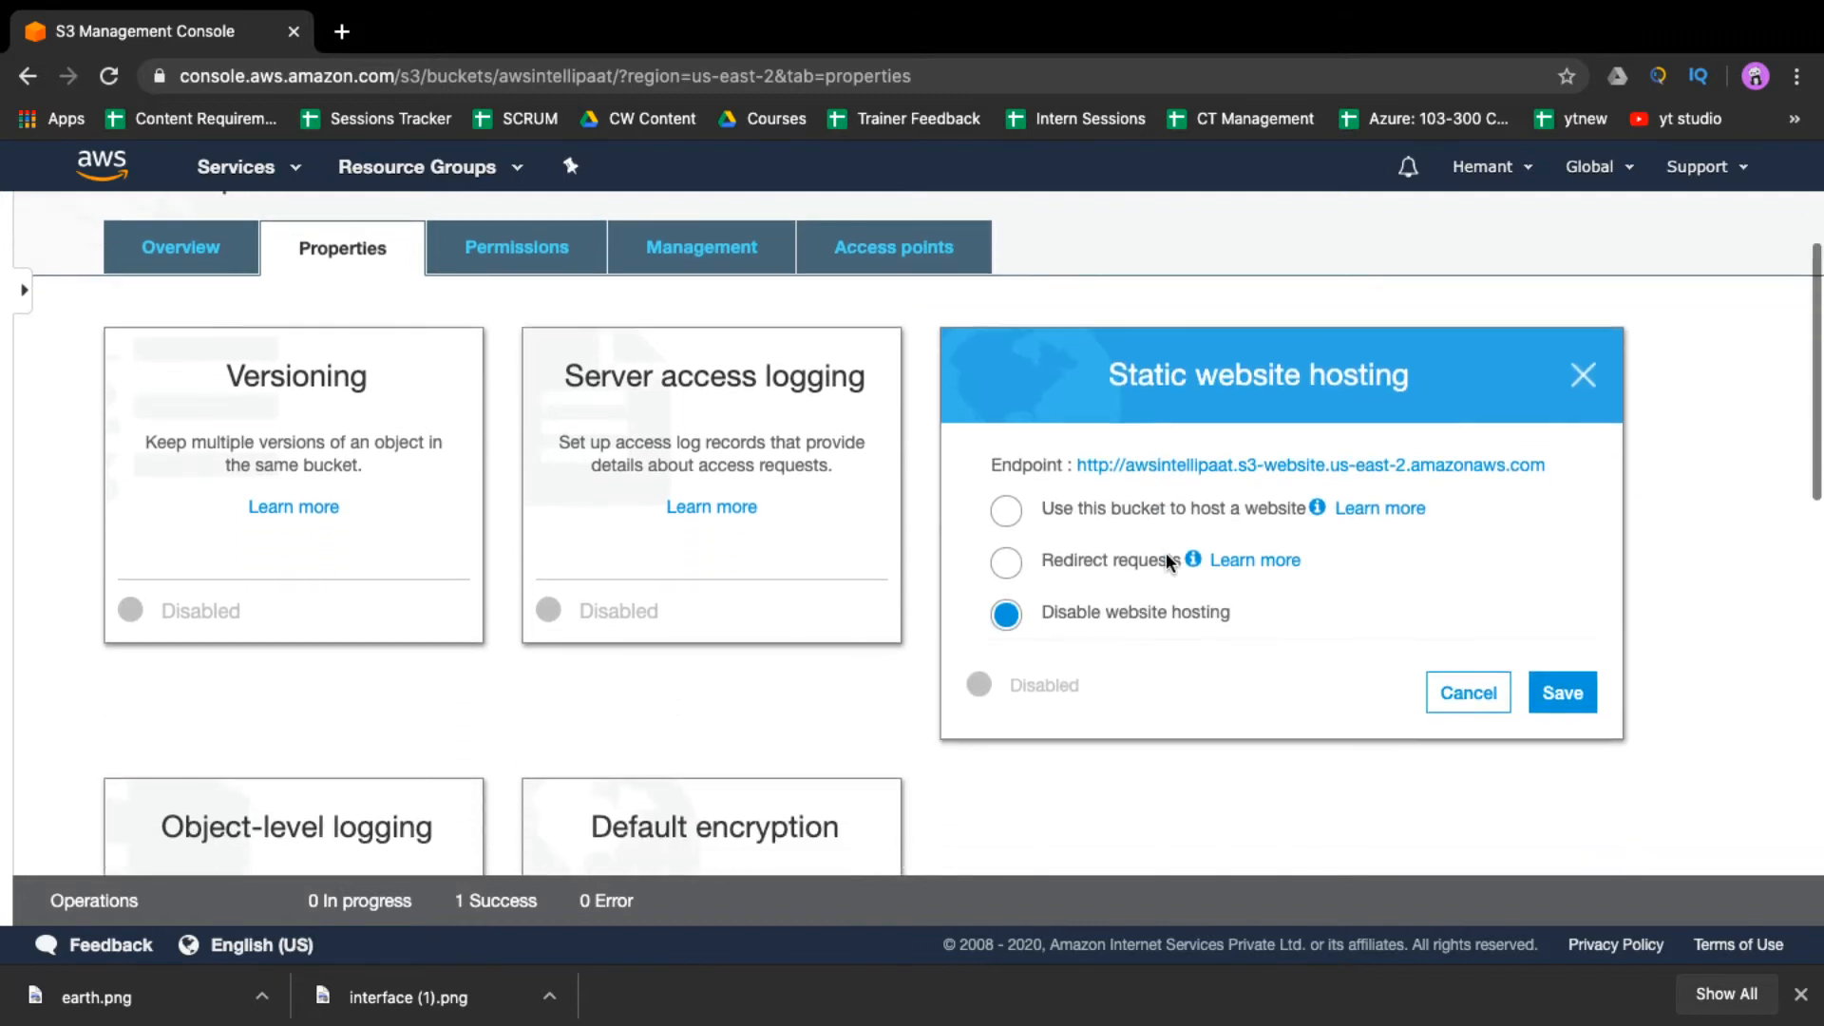
left_click(1007, 513)
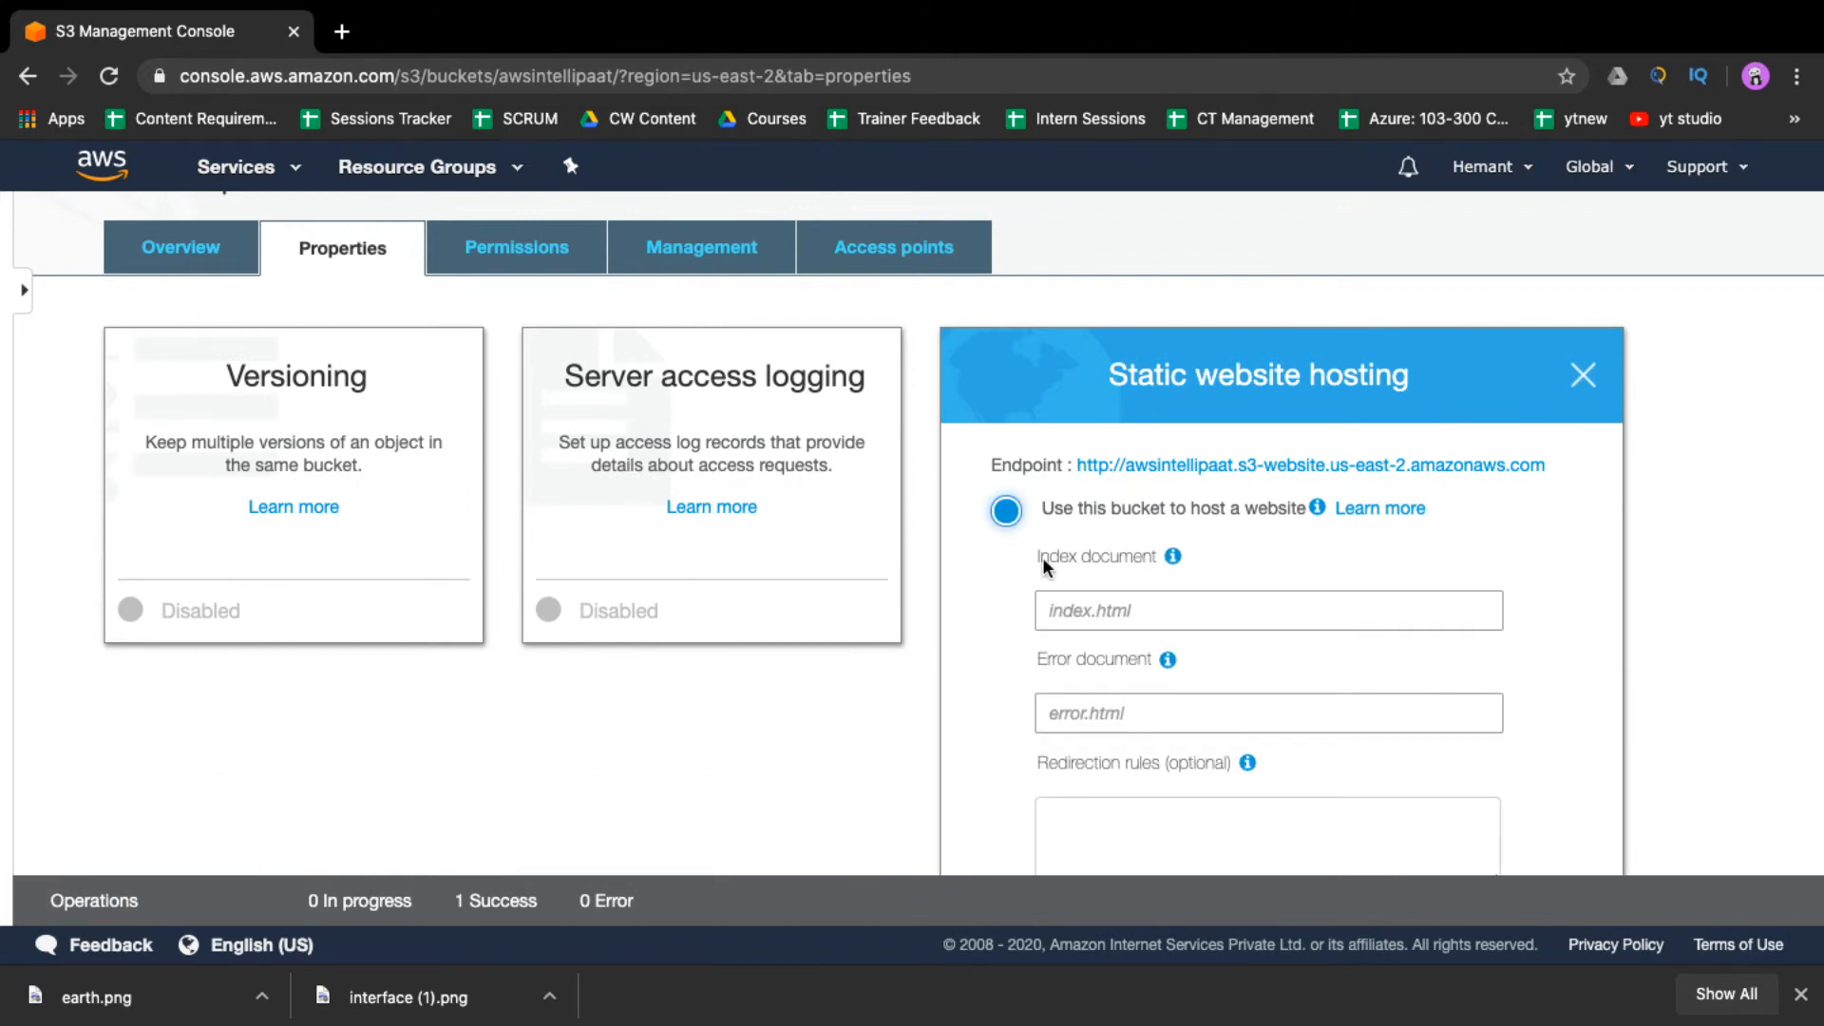
left_click_drag(1042, 557, 1151, 559)
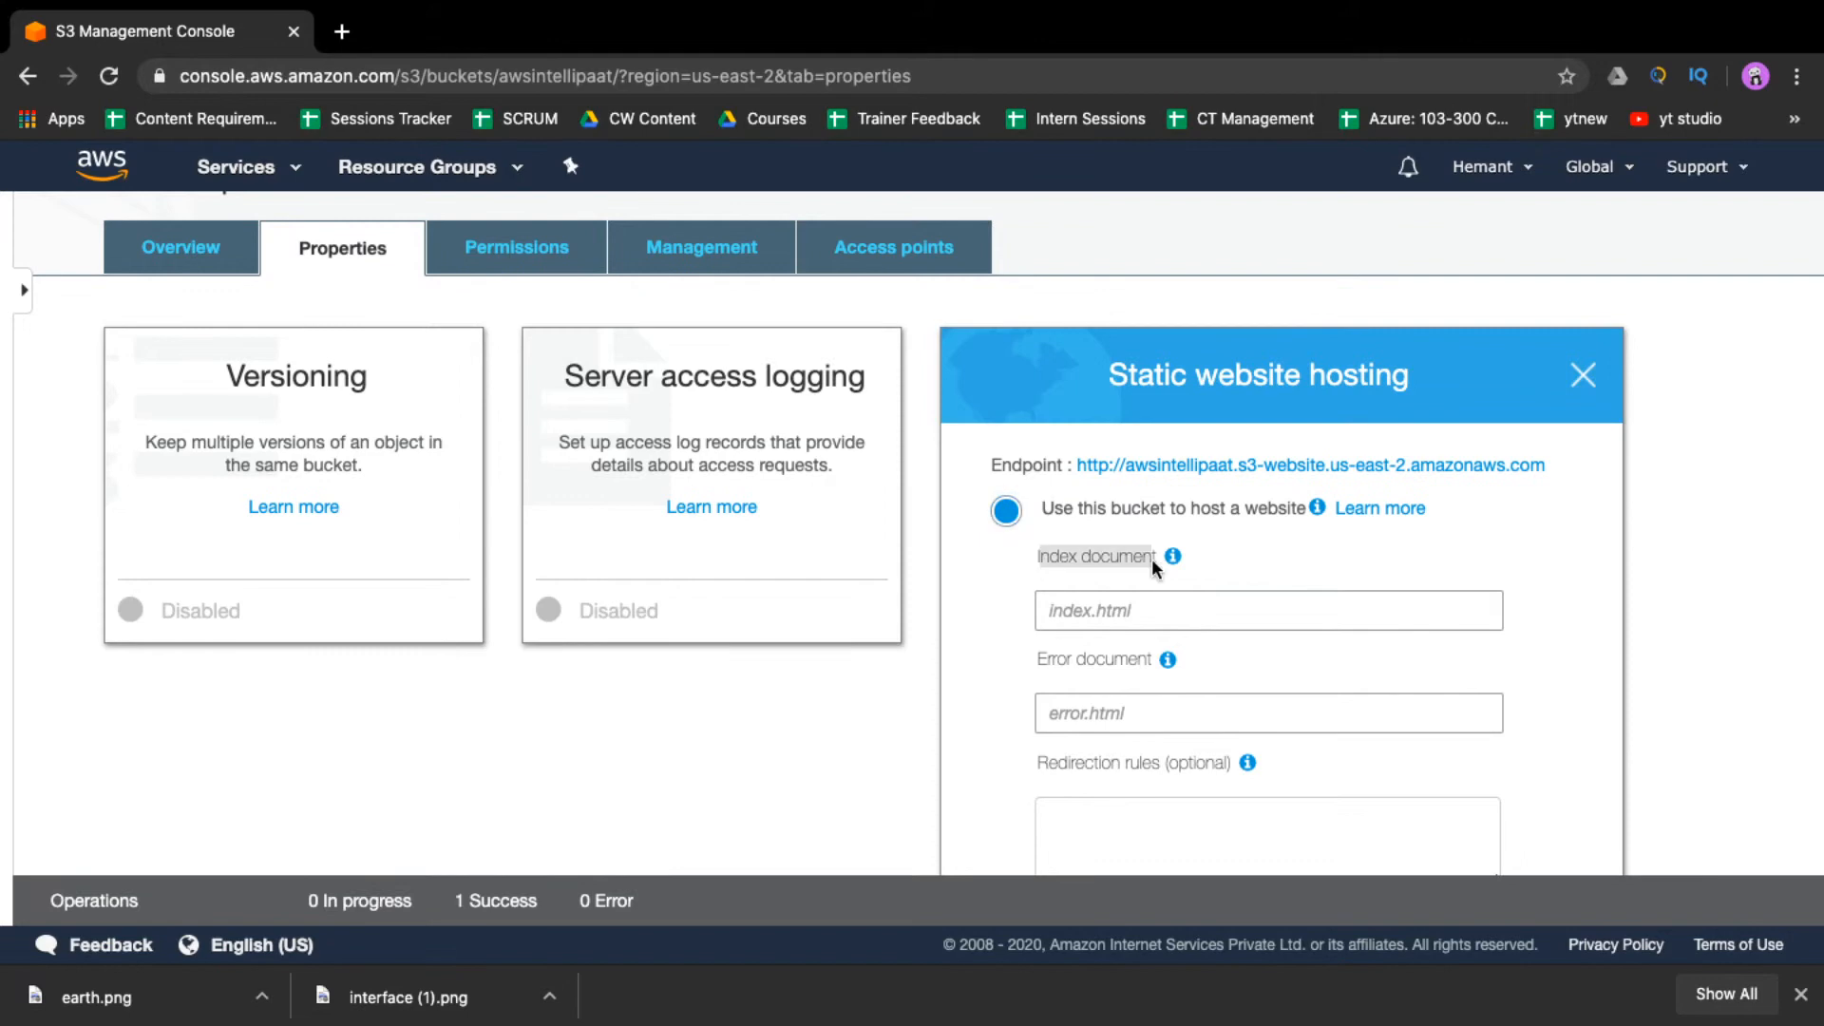
left_click(1178, 623)
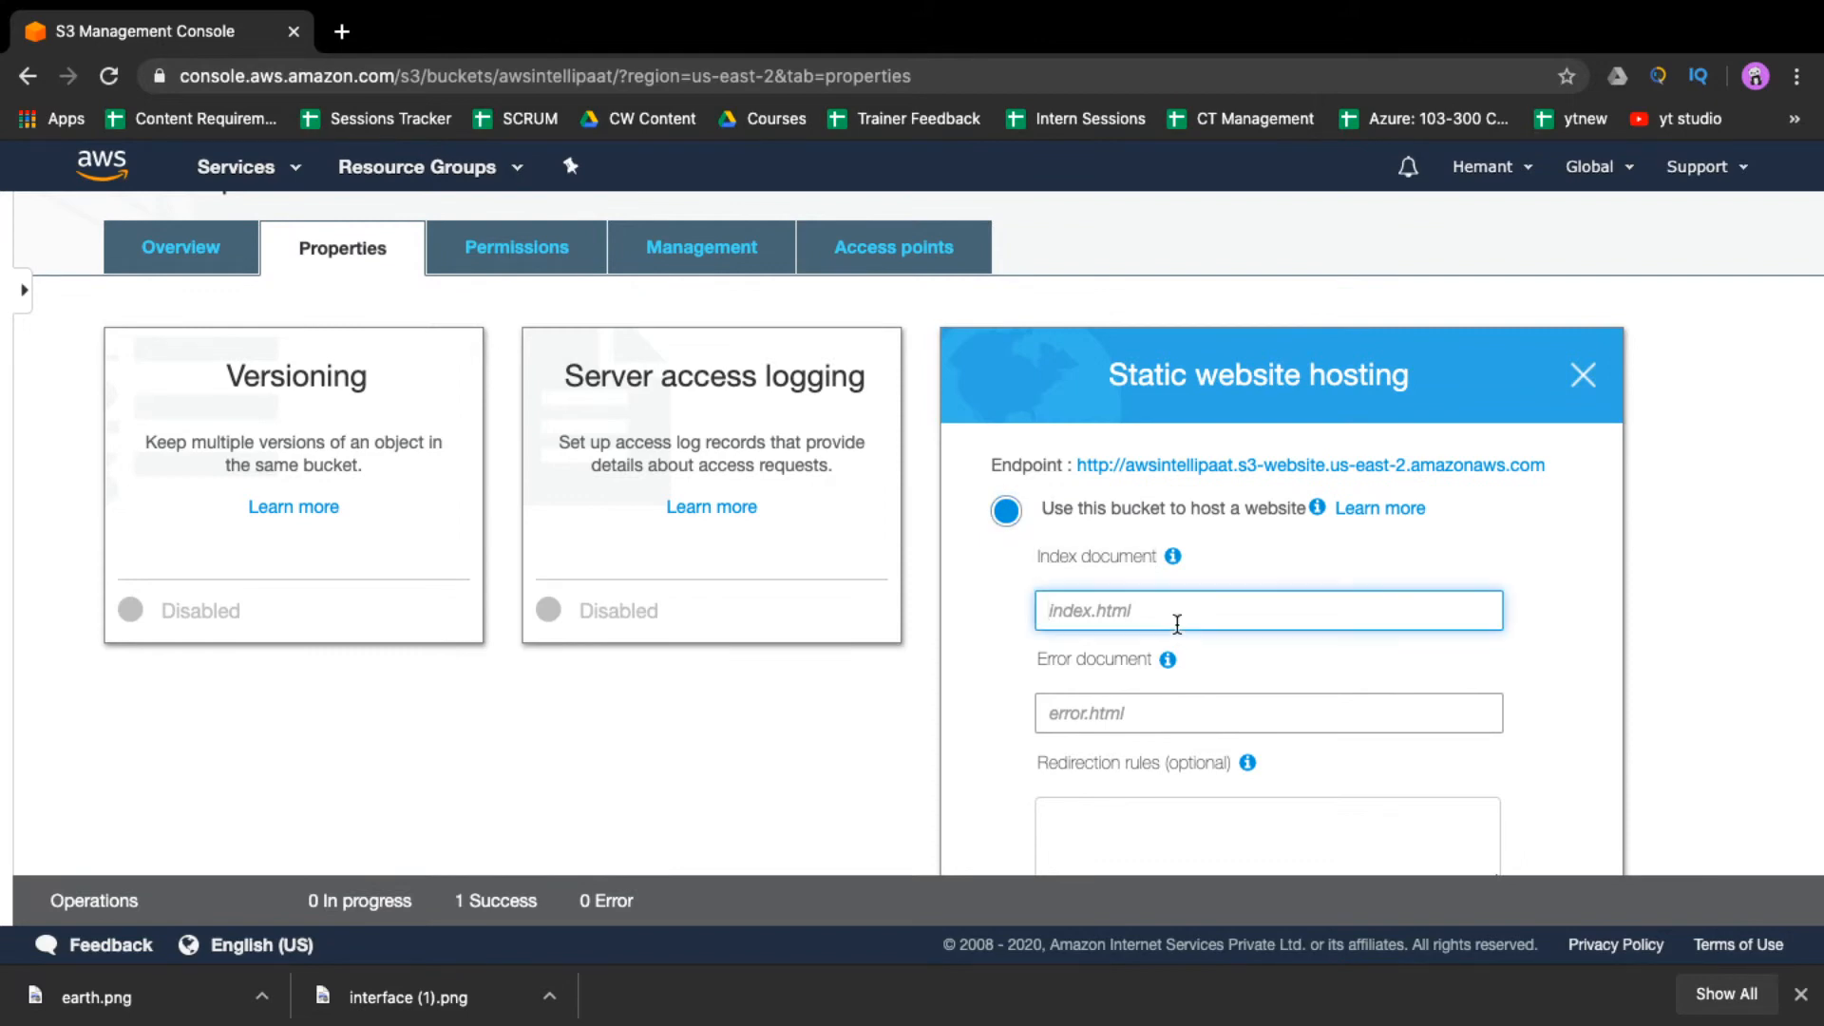
type("index.html")
left_click(1159, 710)
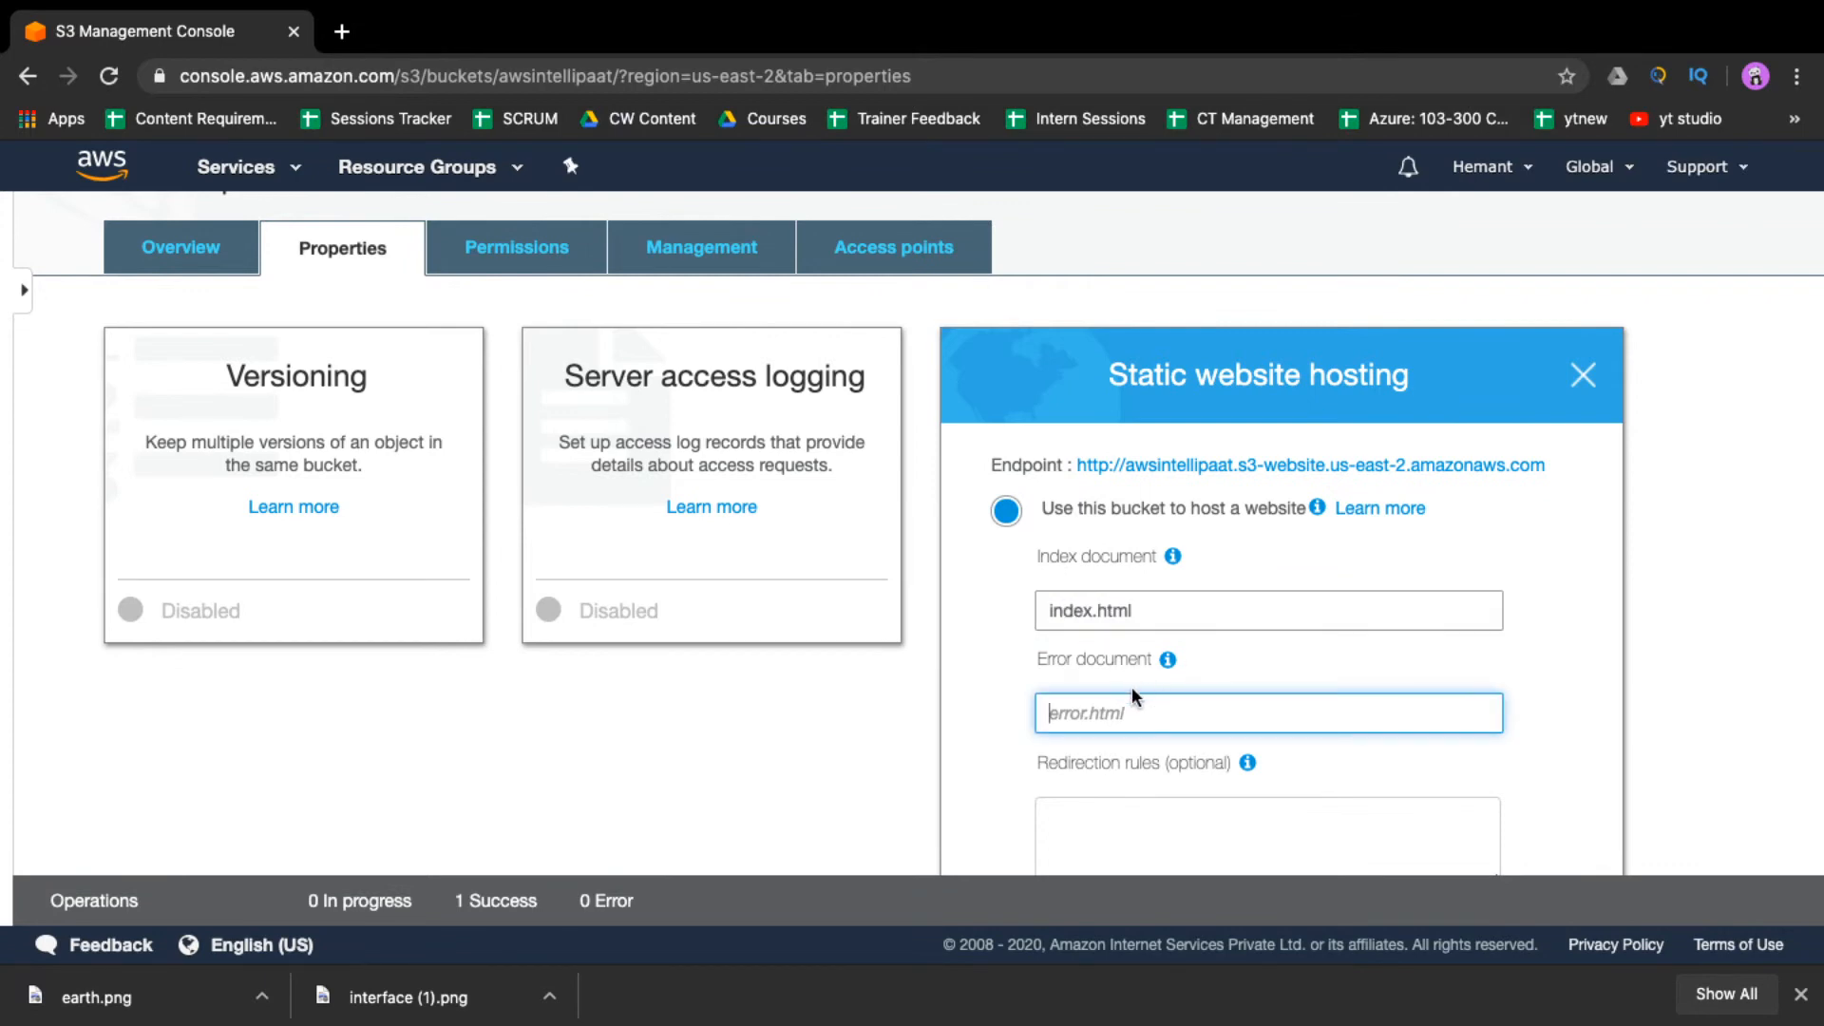
type("error.html")
scroll(1511, 742, "down", 3)
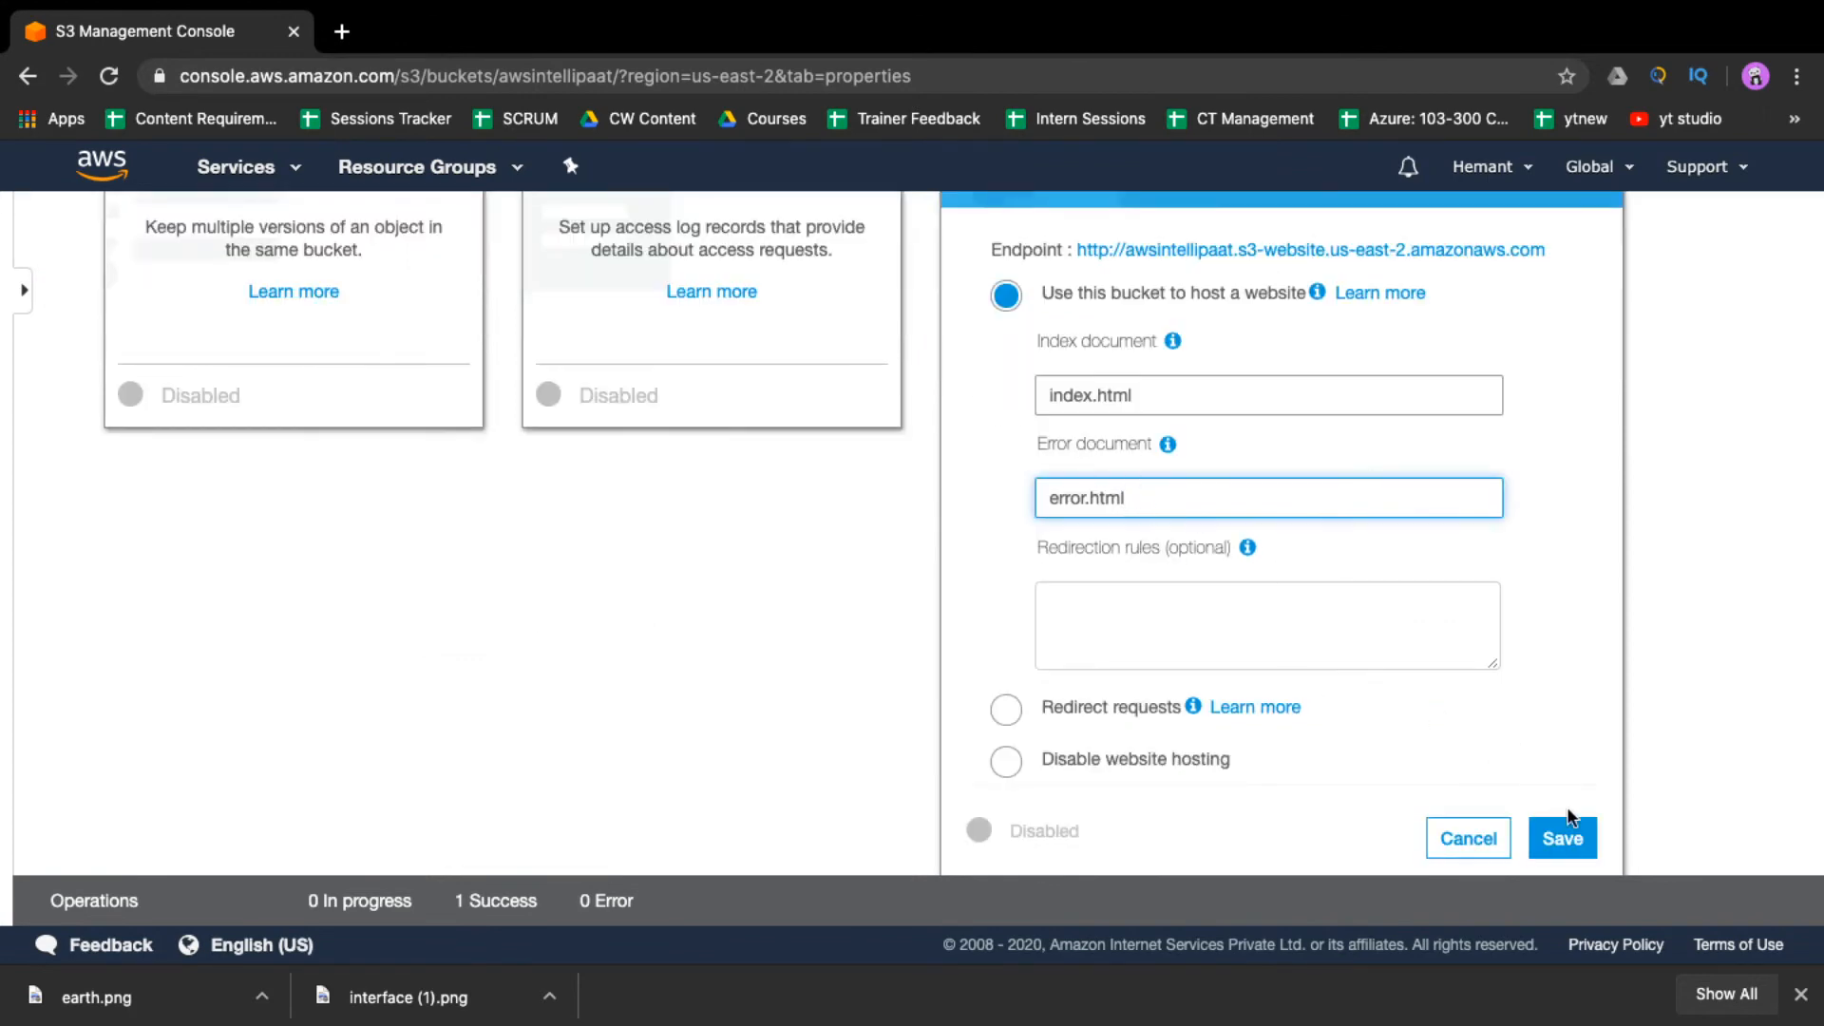
left_click(1563, 839)
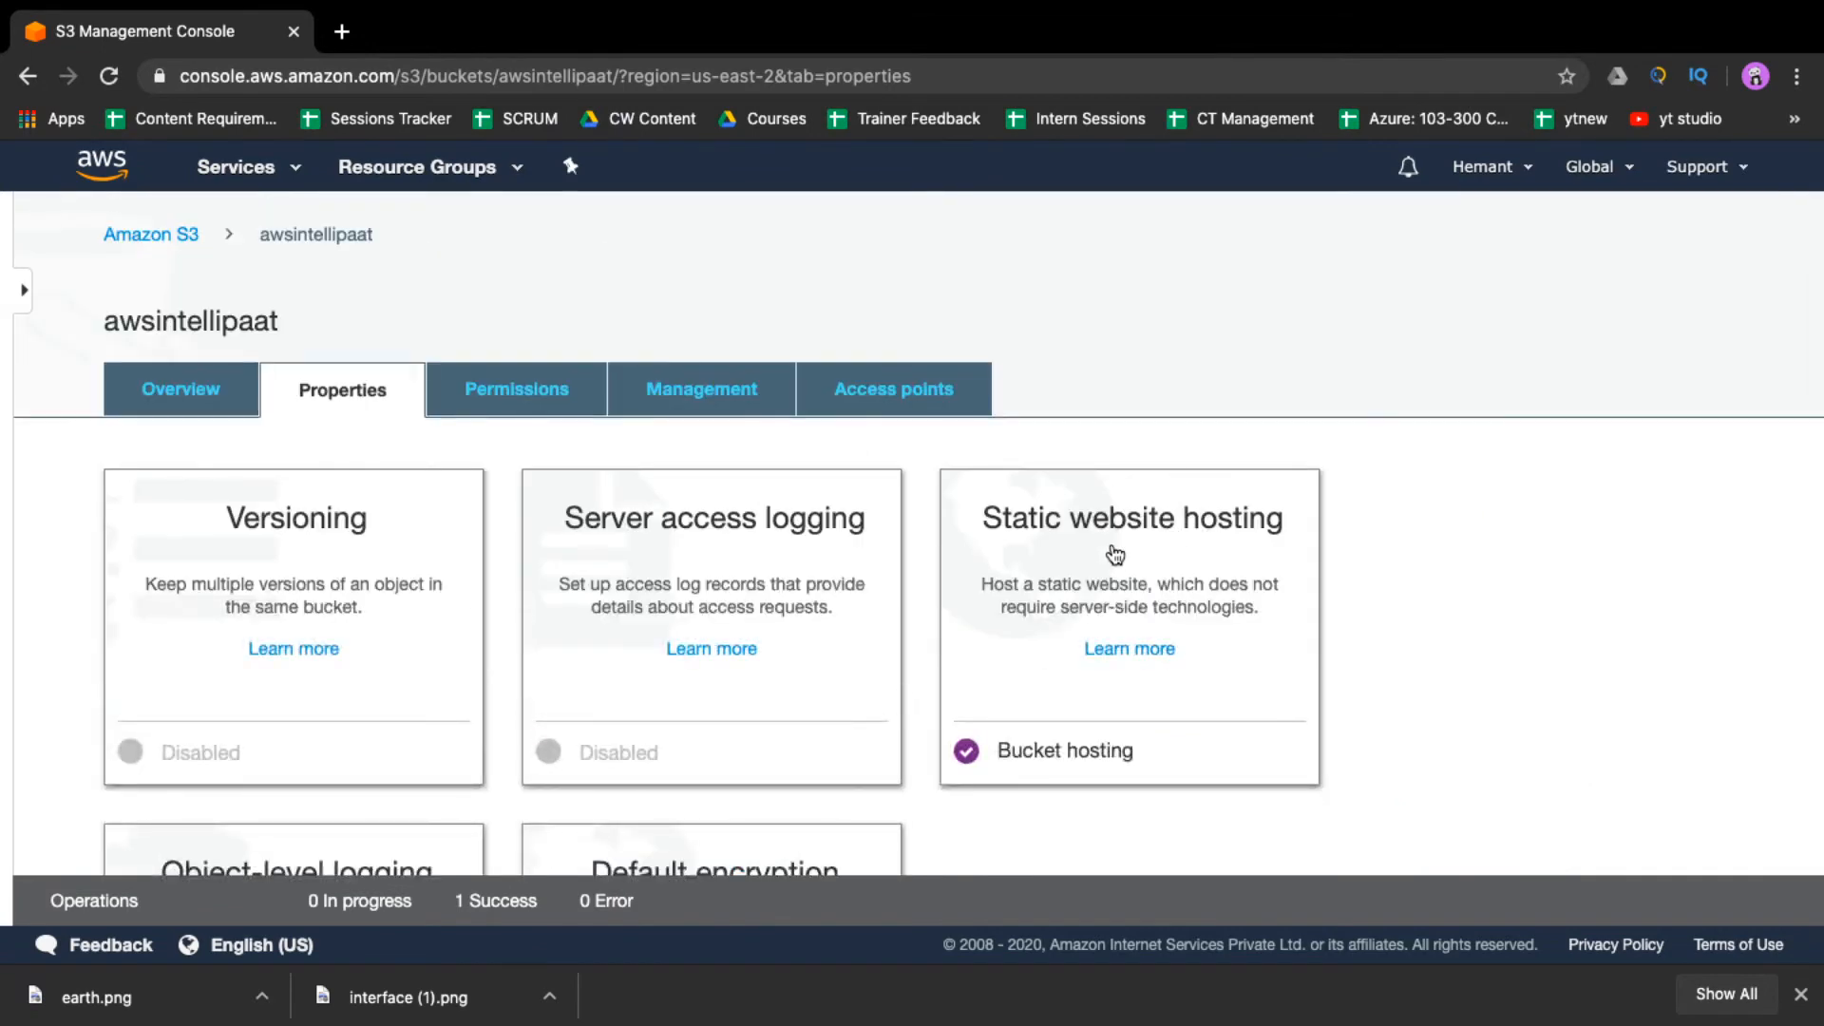
- Copy the bucket's static website endpoint and open it in a new browser tab to test the site
left_click(1199, 528)
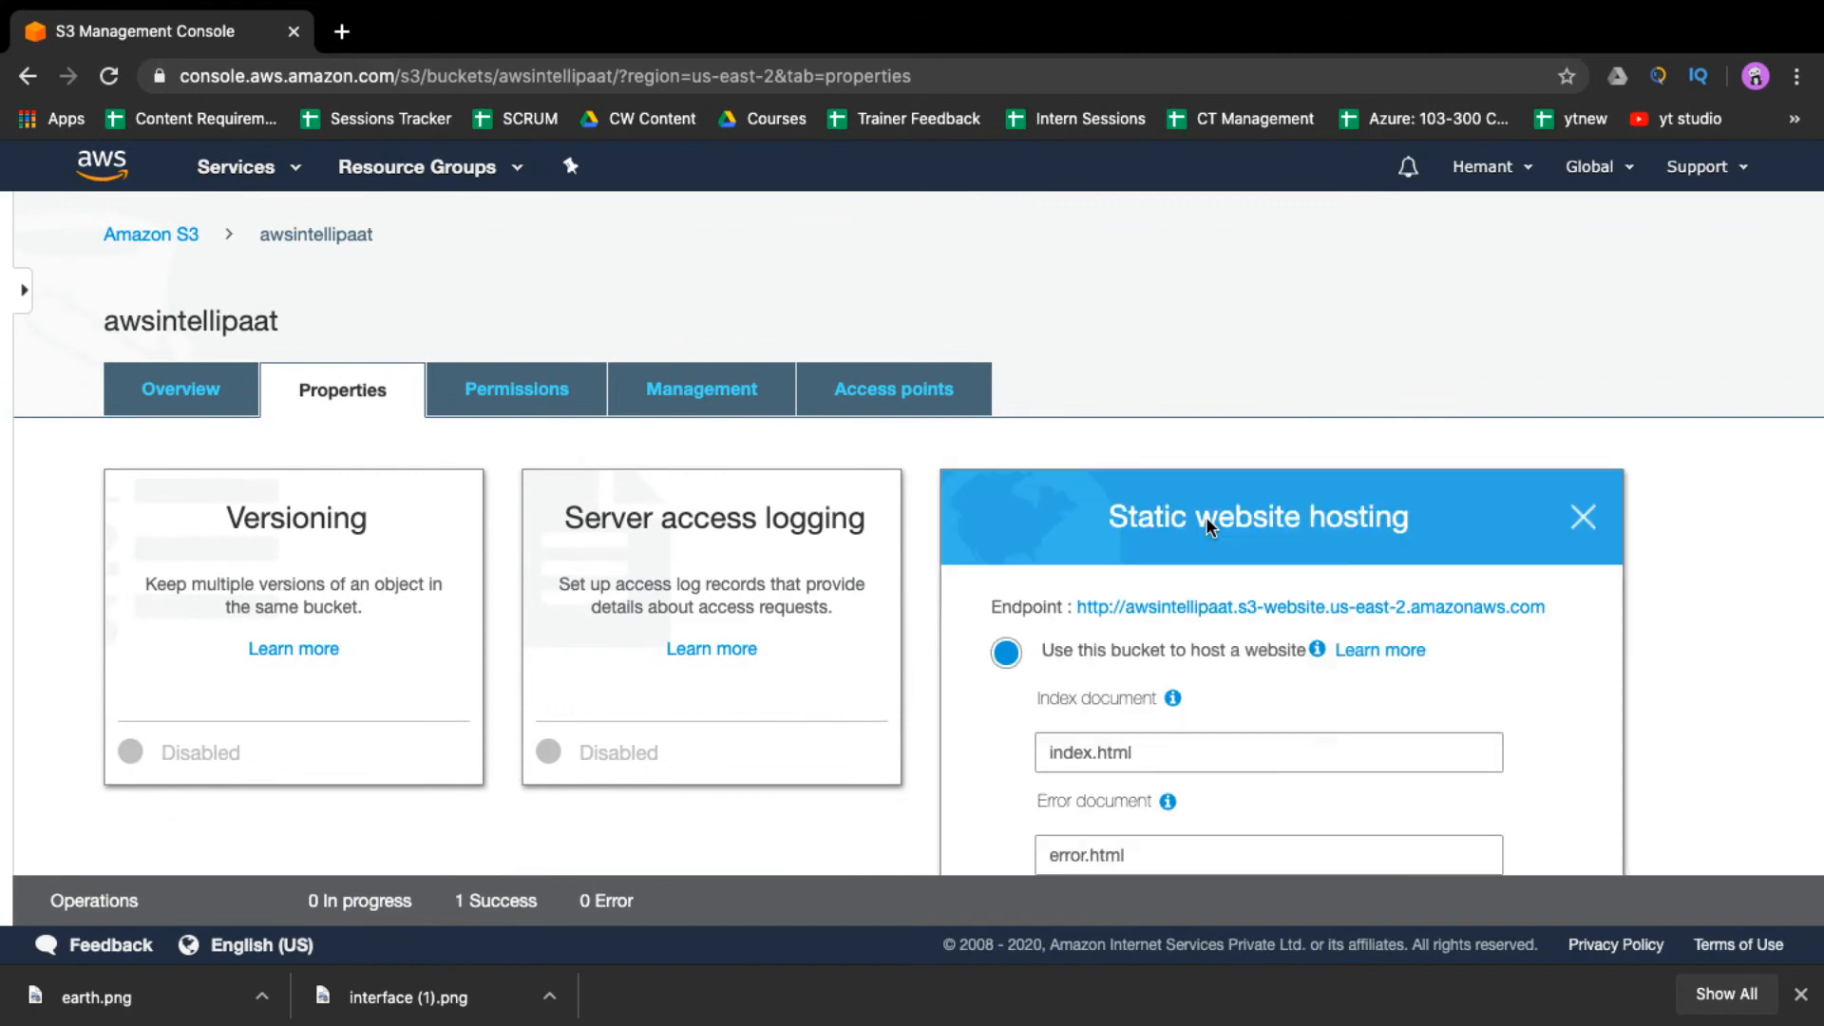
scroll(1206, 516, "down", 1)
left_click_drag(1551, 552, 1080, 554)
key("super+c")
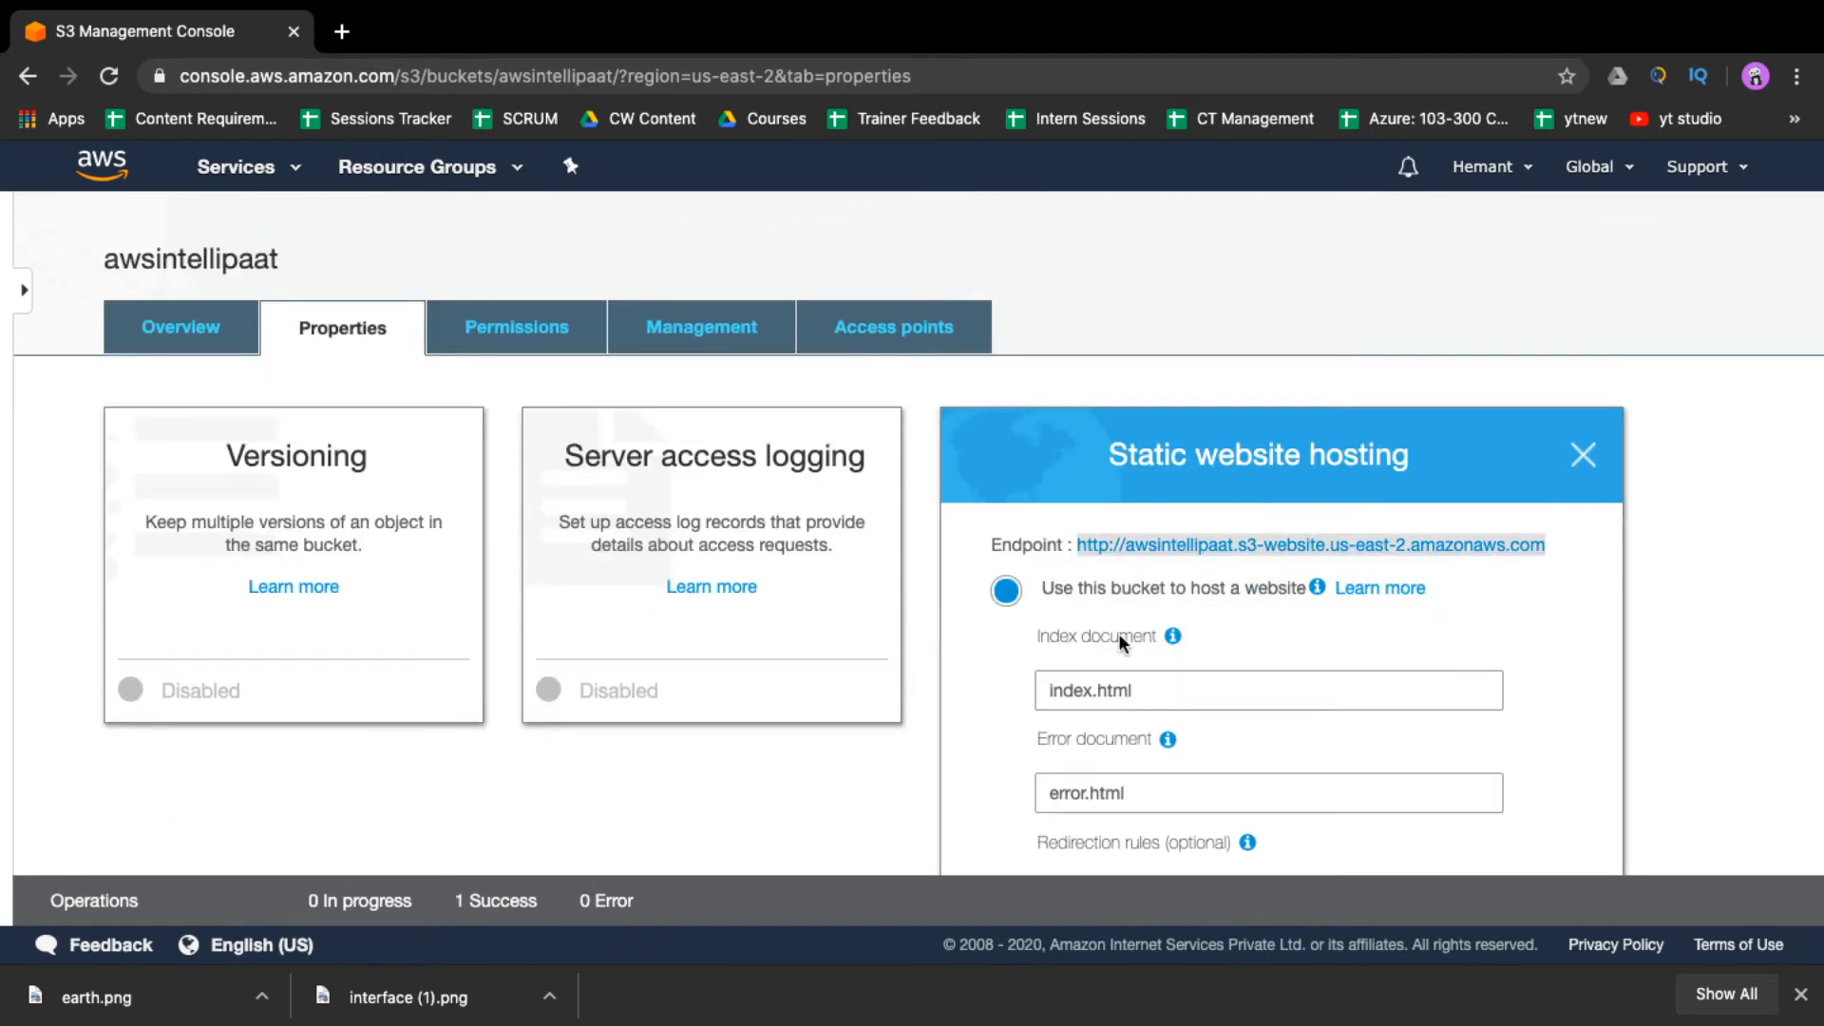
left_click(342, 31)
key("super+v")
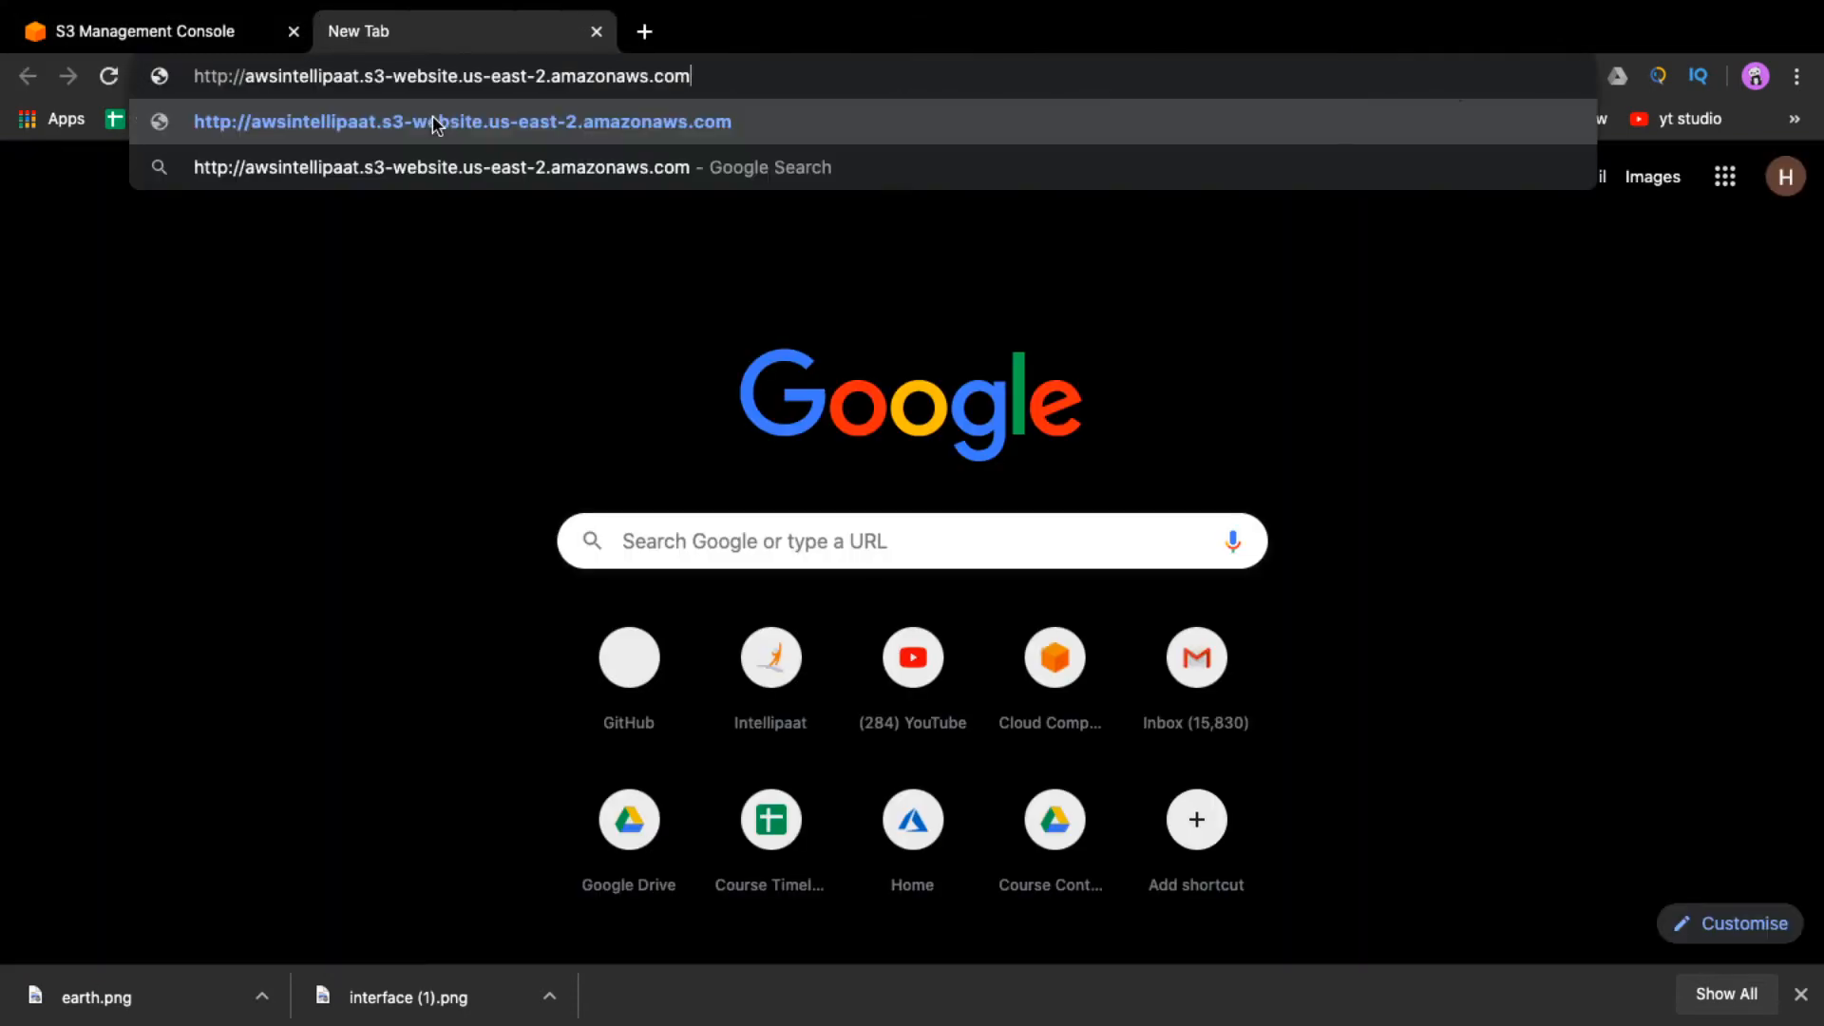
key("Return")
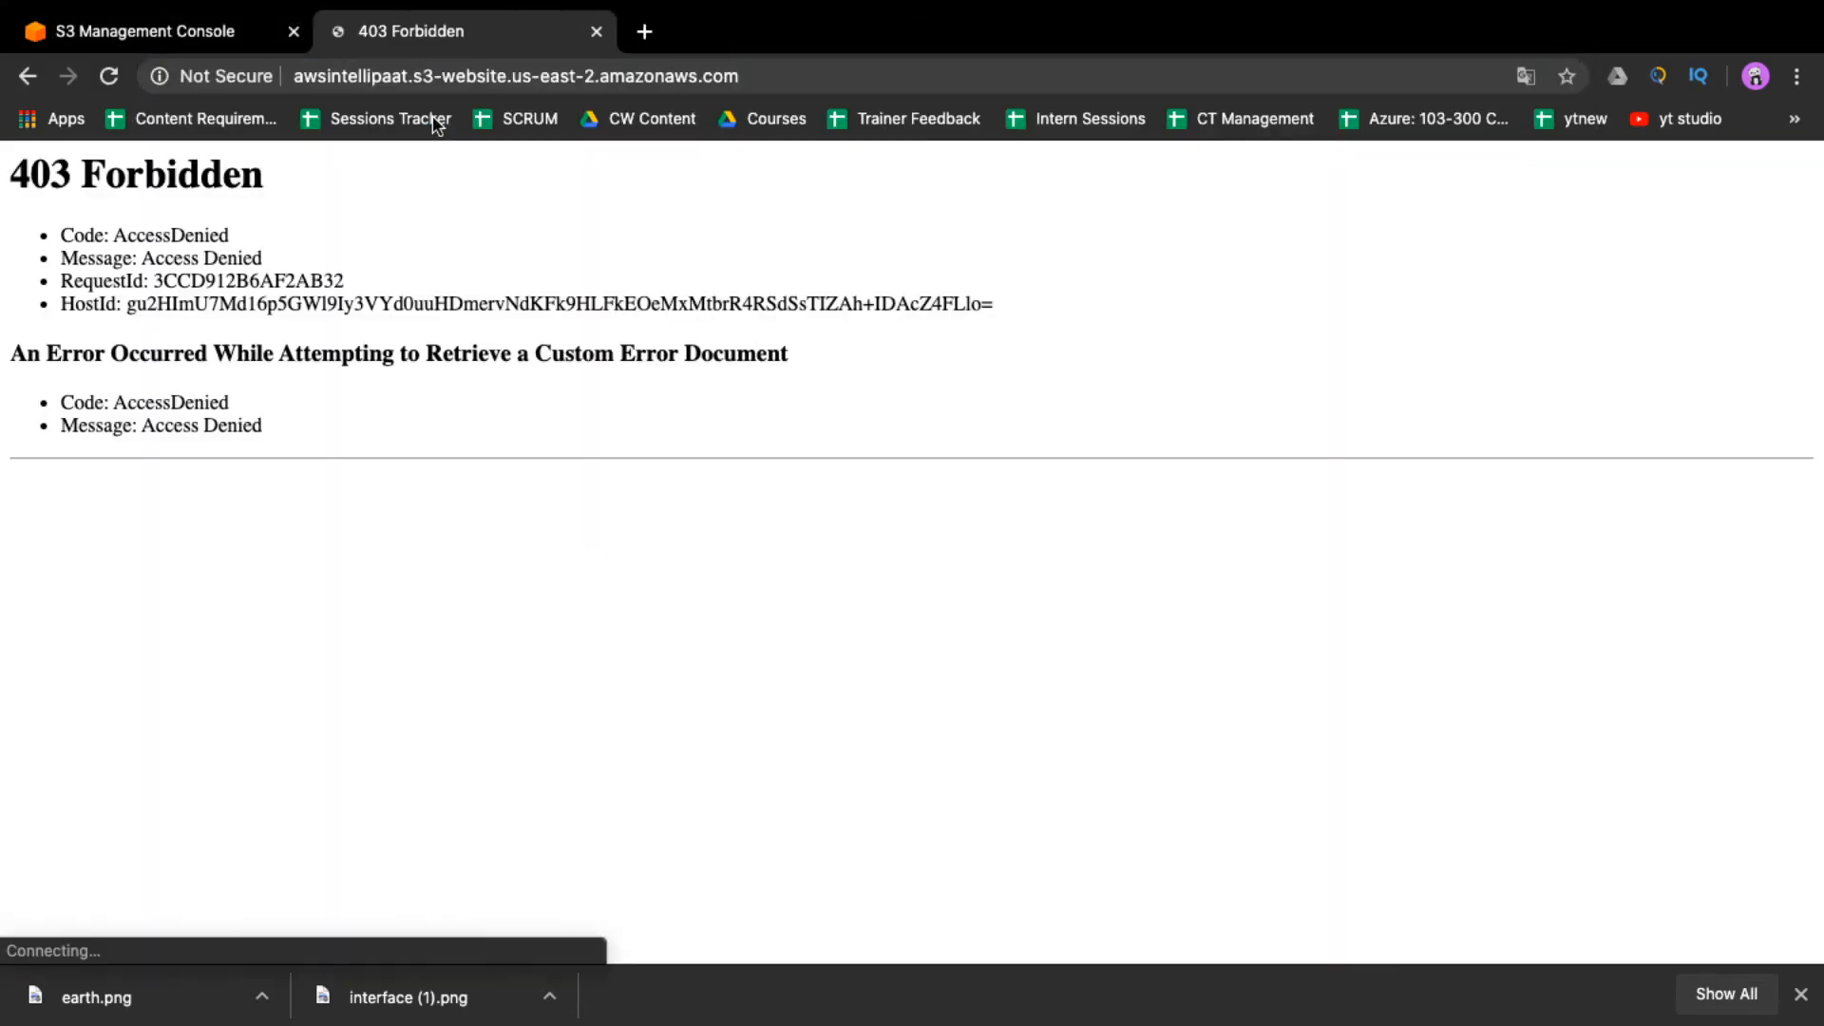
left_click_drag(287, 175, 107, 176)
- Return to the S3 console and make error.html and index.html in the awsintellipaat bucket public
left_click(174, 36)
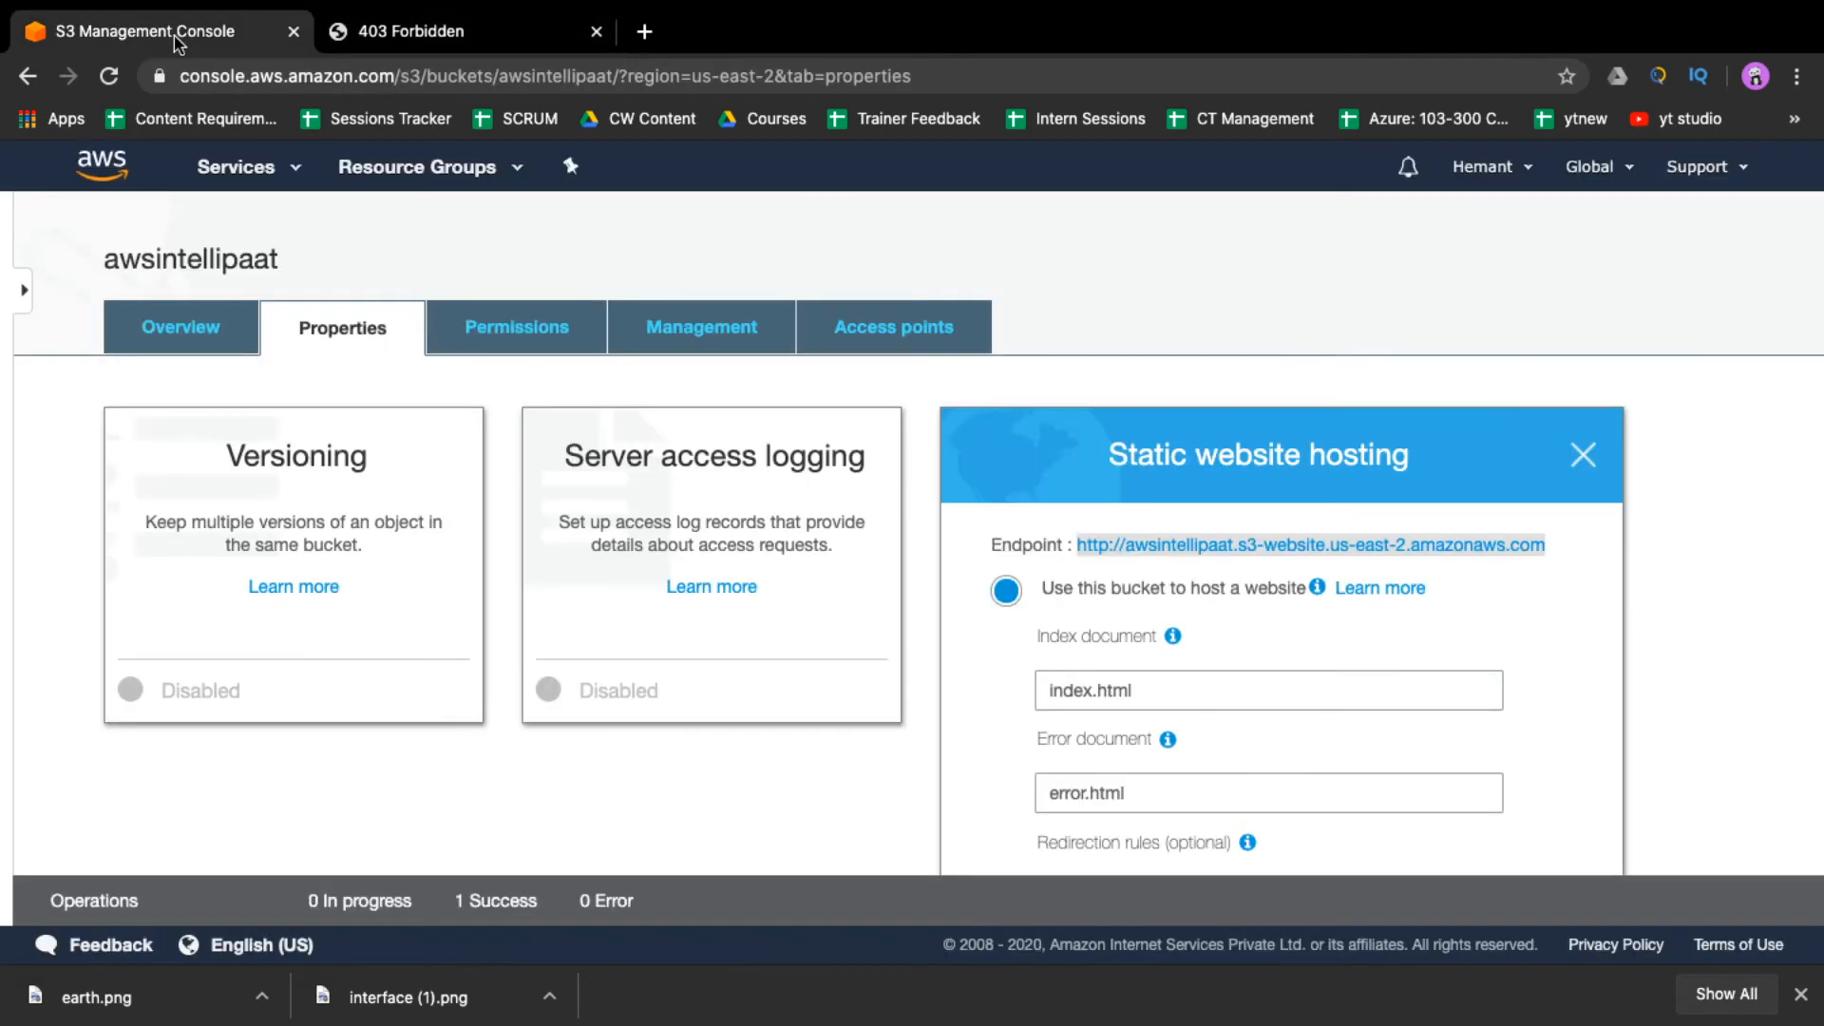
left_click(242, 328)
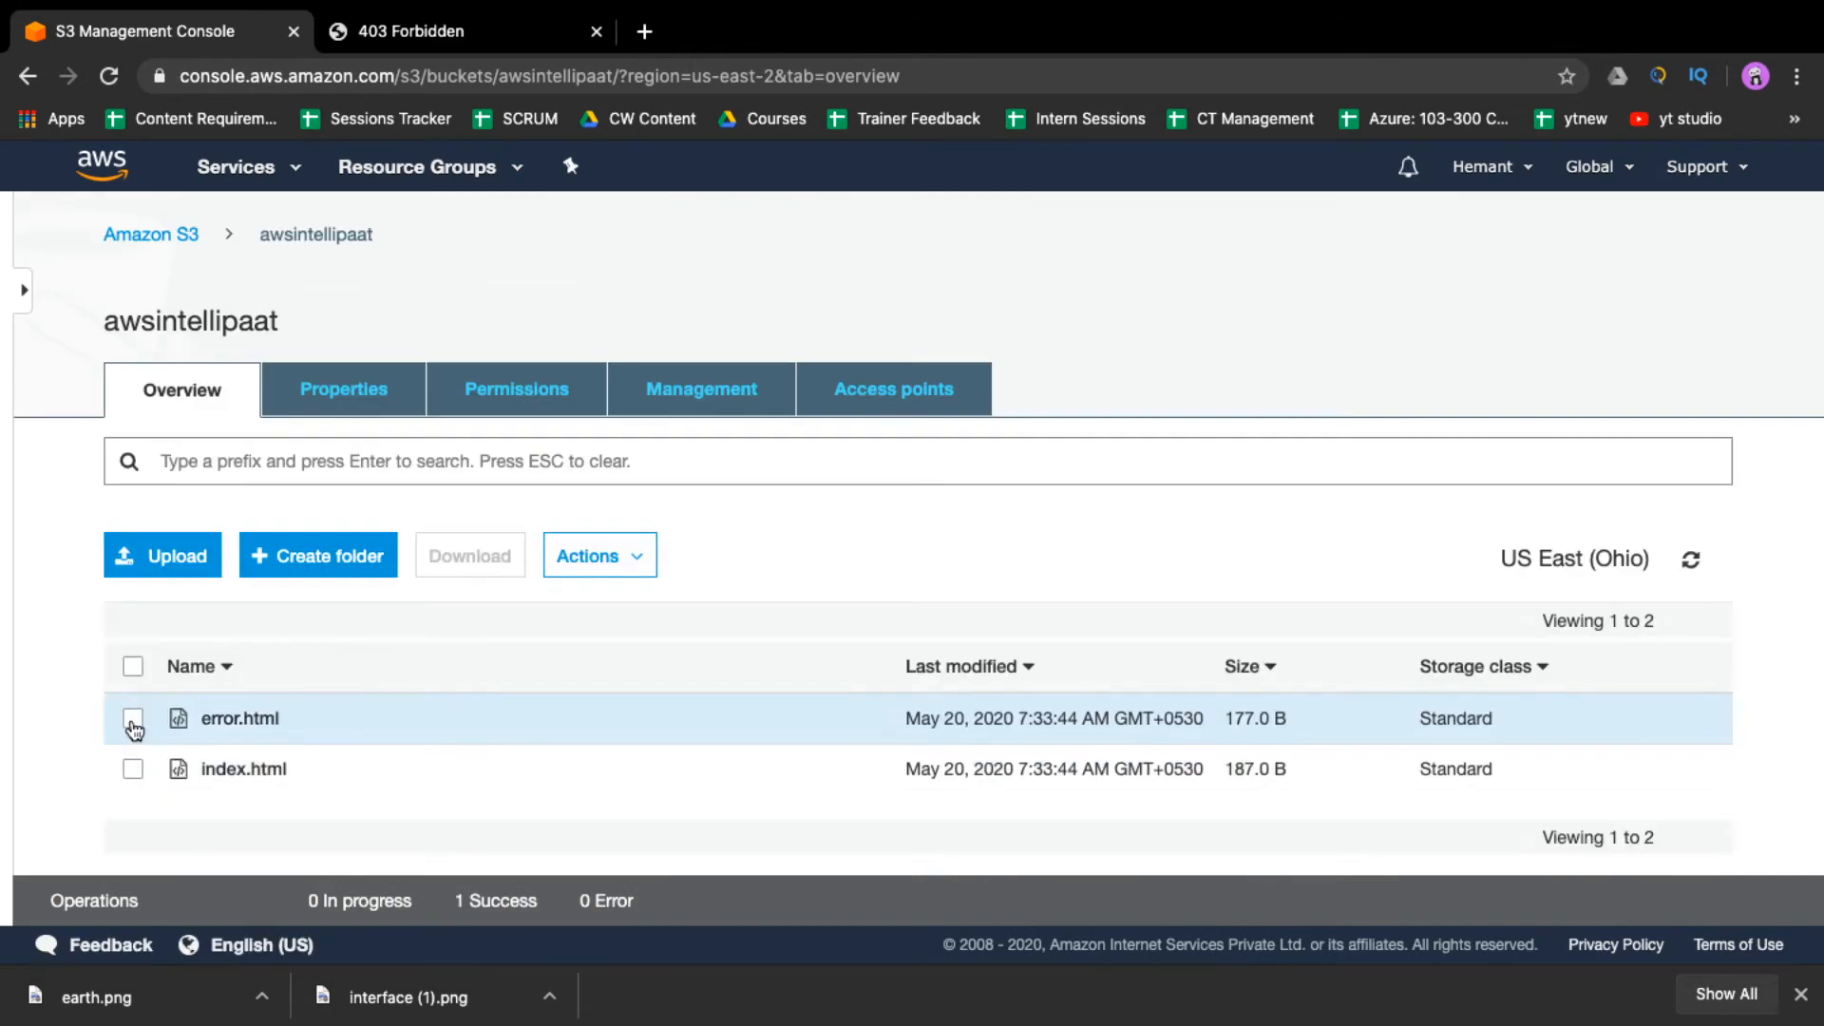
left_click(133, 719)
left_click(133, 771)
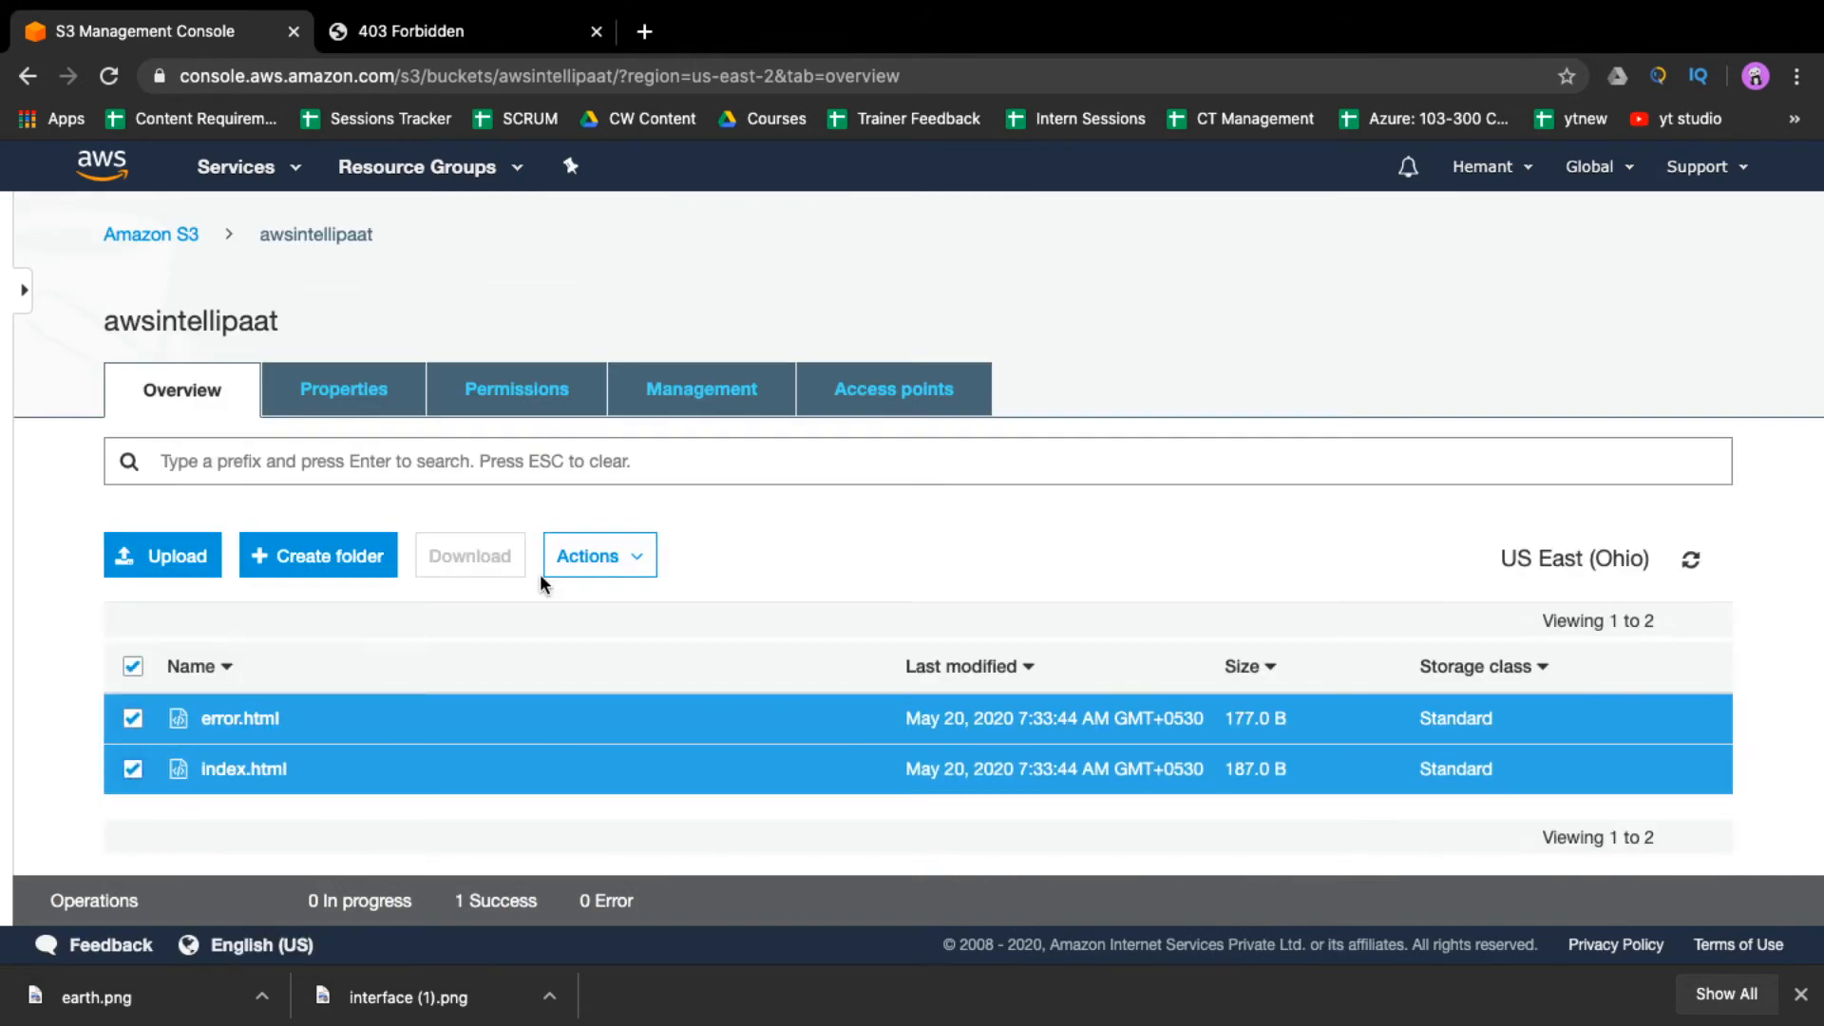
left_click(548, 570)
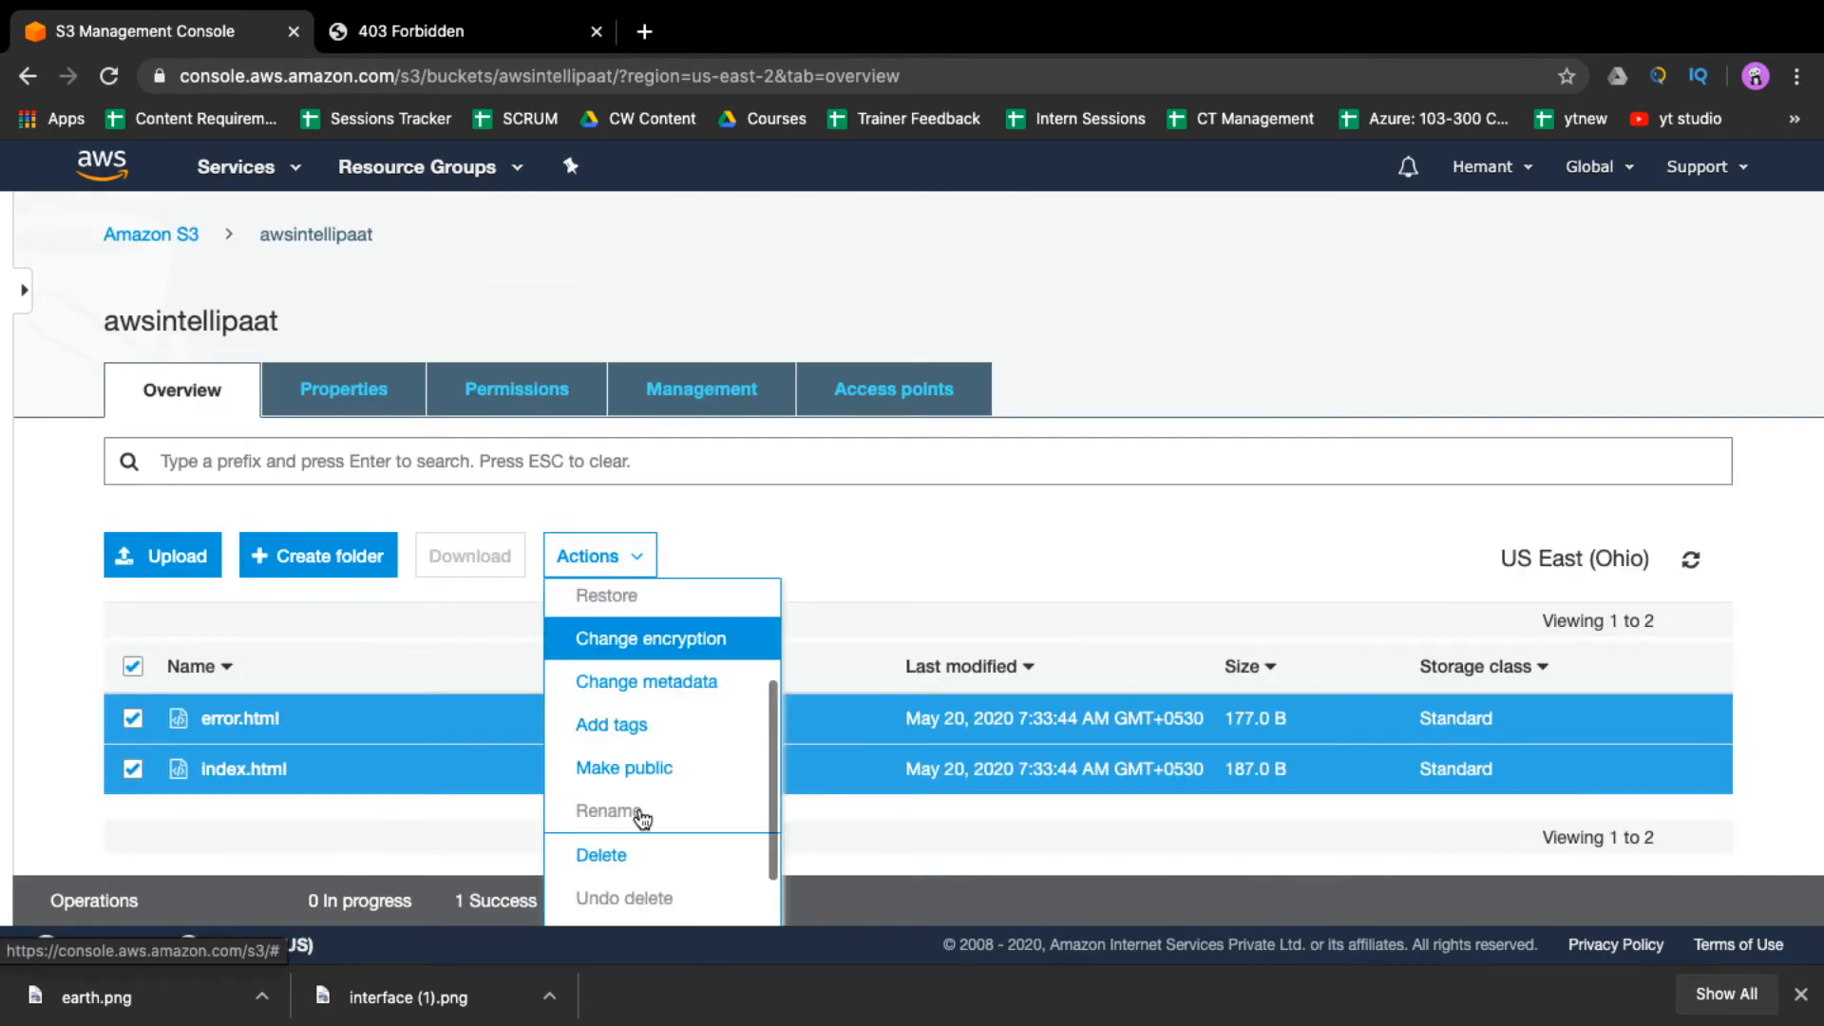
left_click(671, 772)
left_click(1240, 867)
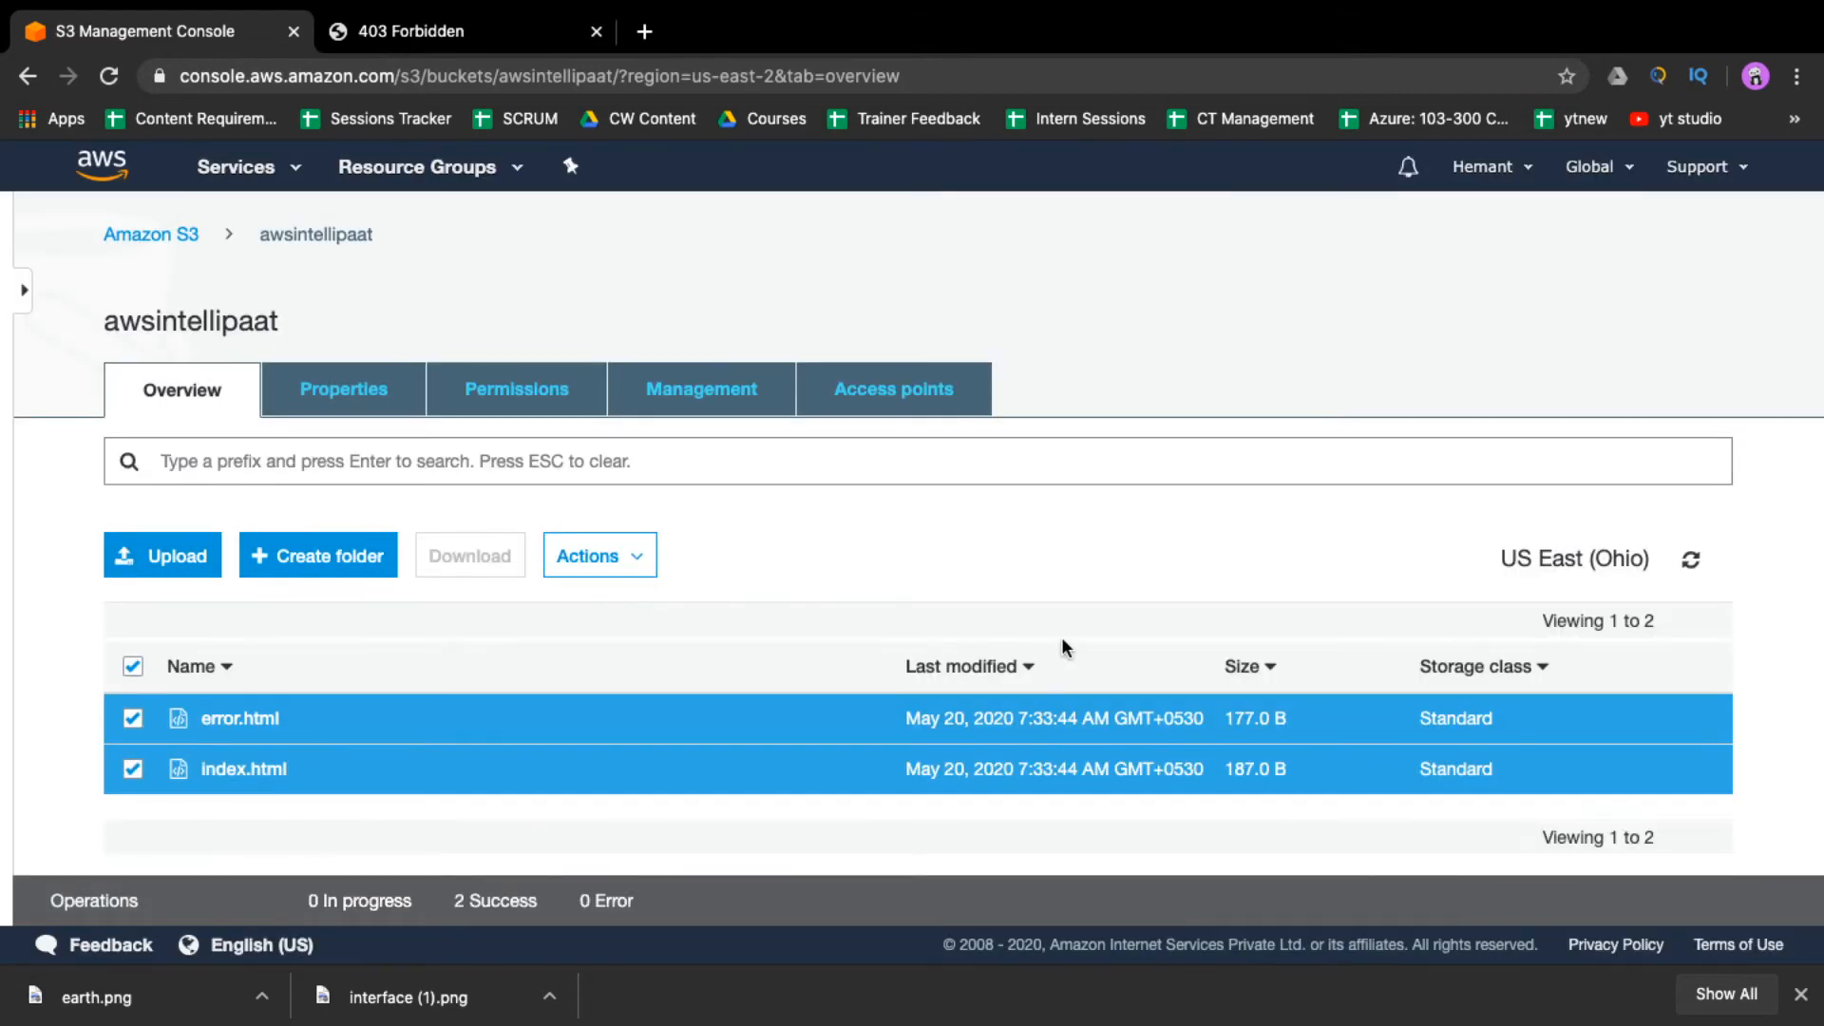
- Reload the awsintellipaat website endpoint in its browser tab and check the page heading
left_click(500, 38)
left_click(555, 76)
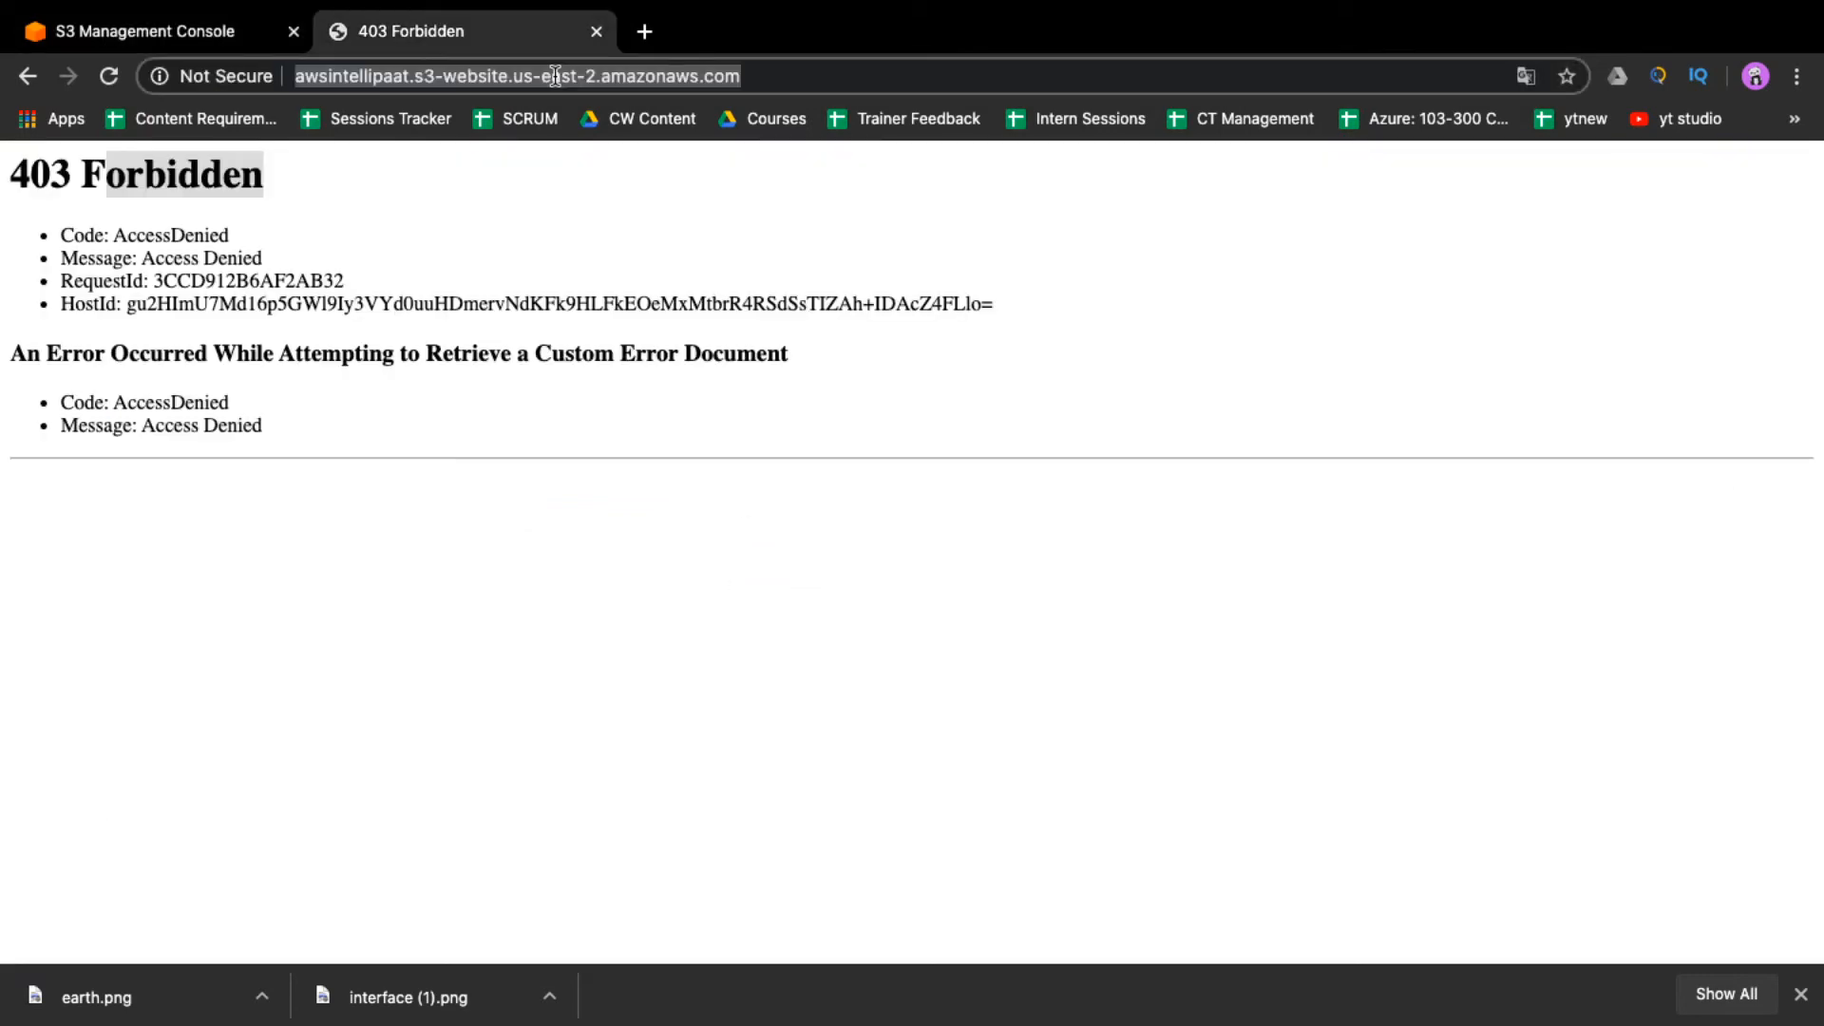
key("Return")
left_click_drag(627, 188, 1190, 169)
left_click(1164, 337)
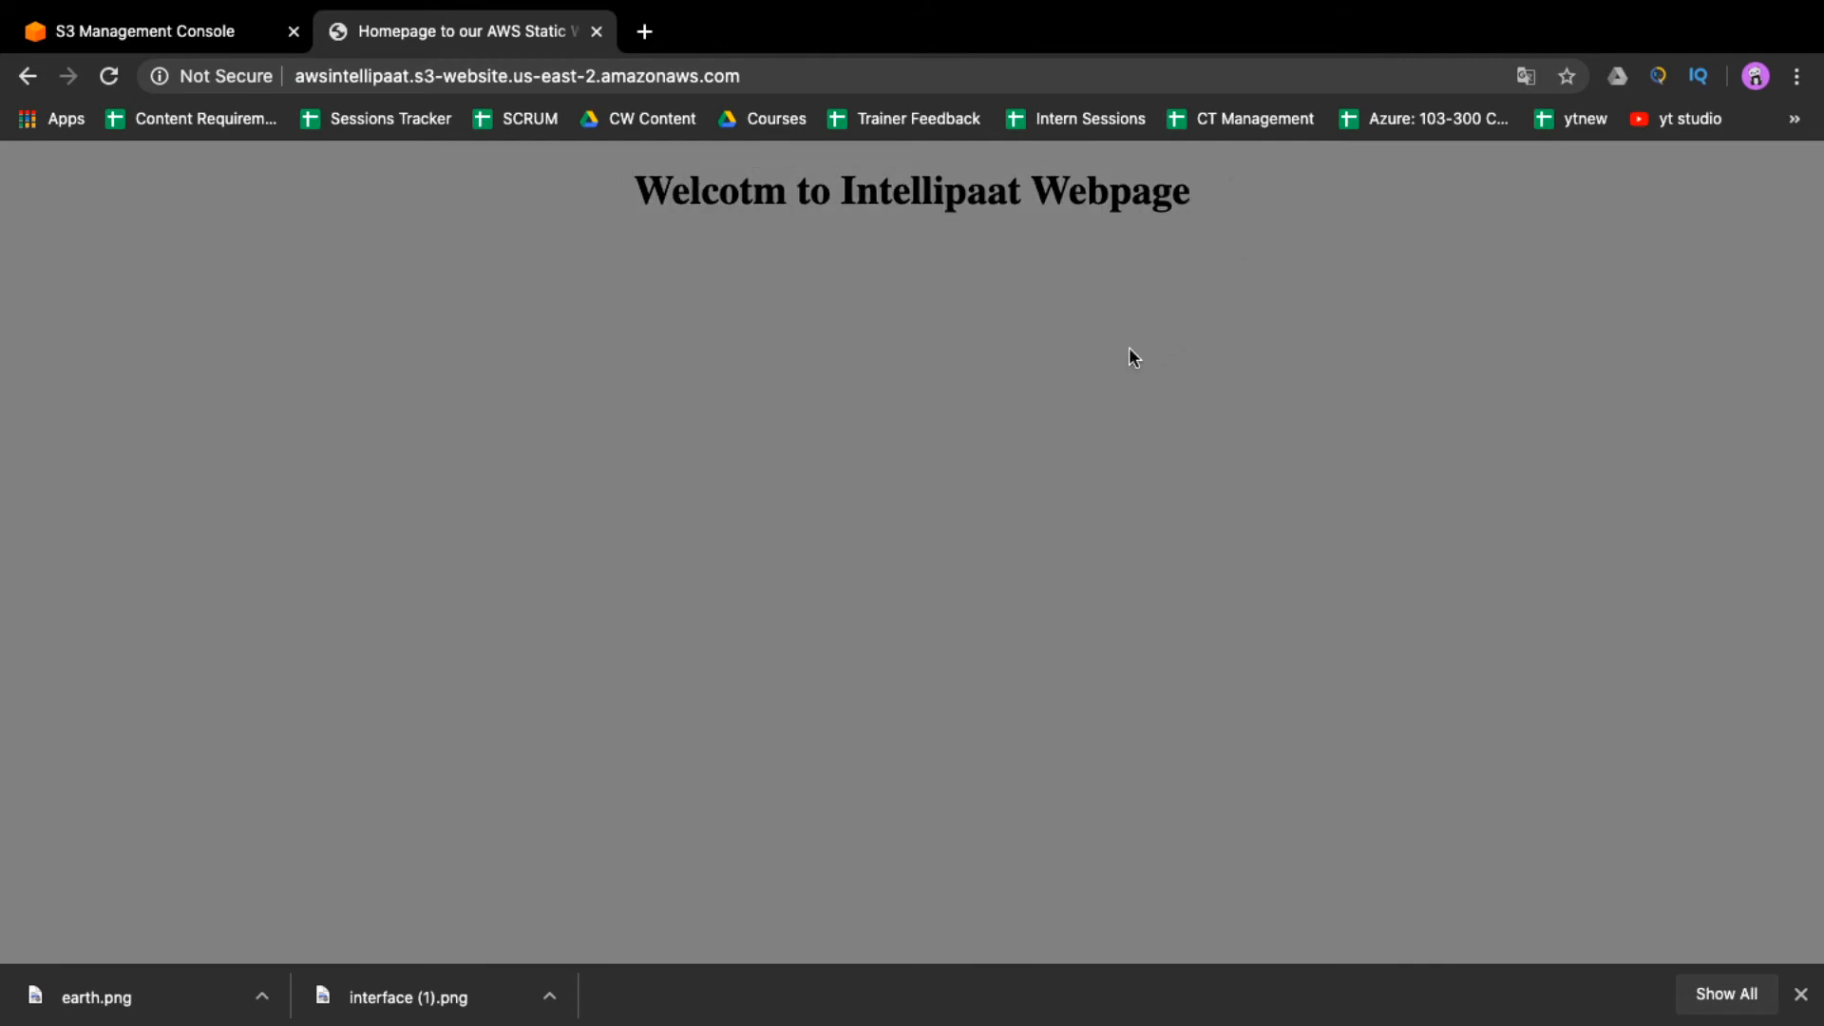
- Request the path /intellipaat on the website endpoint to test the error document
left_click(788, 88)
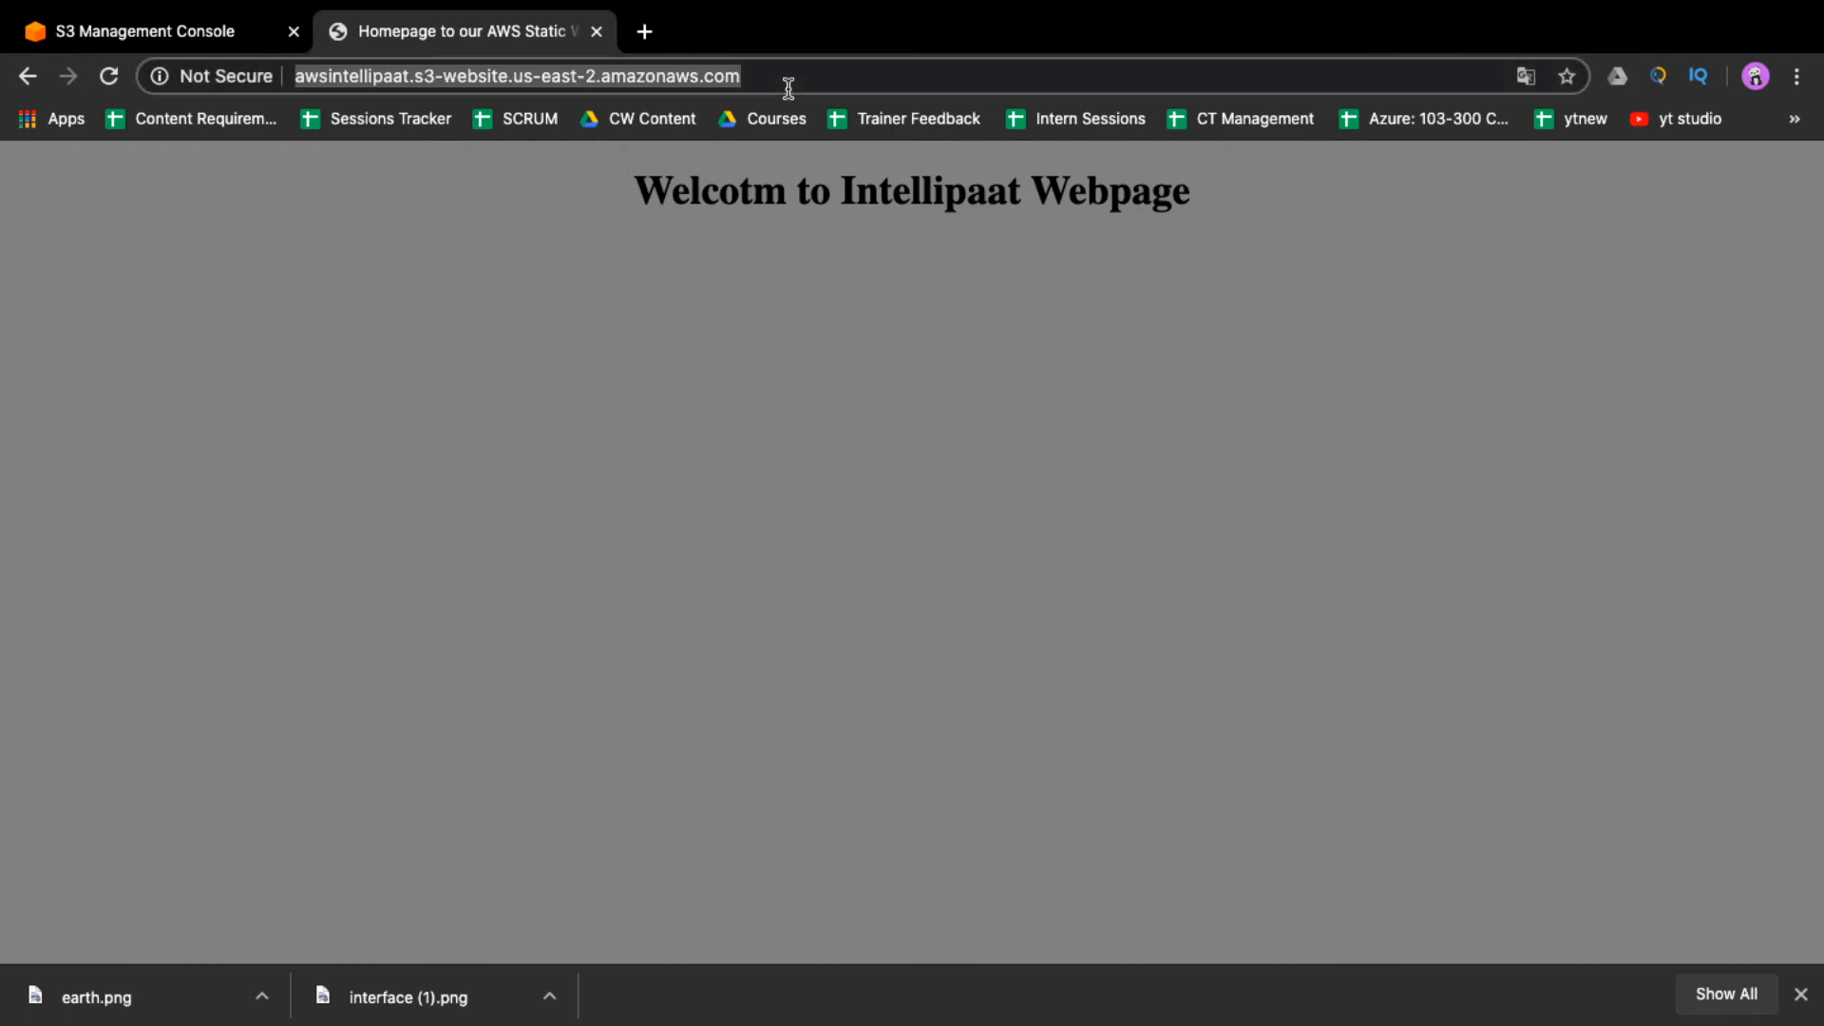
left_click(789, 88)
type("/")
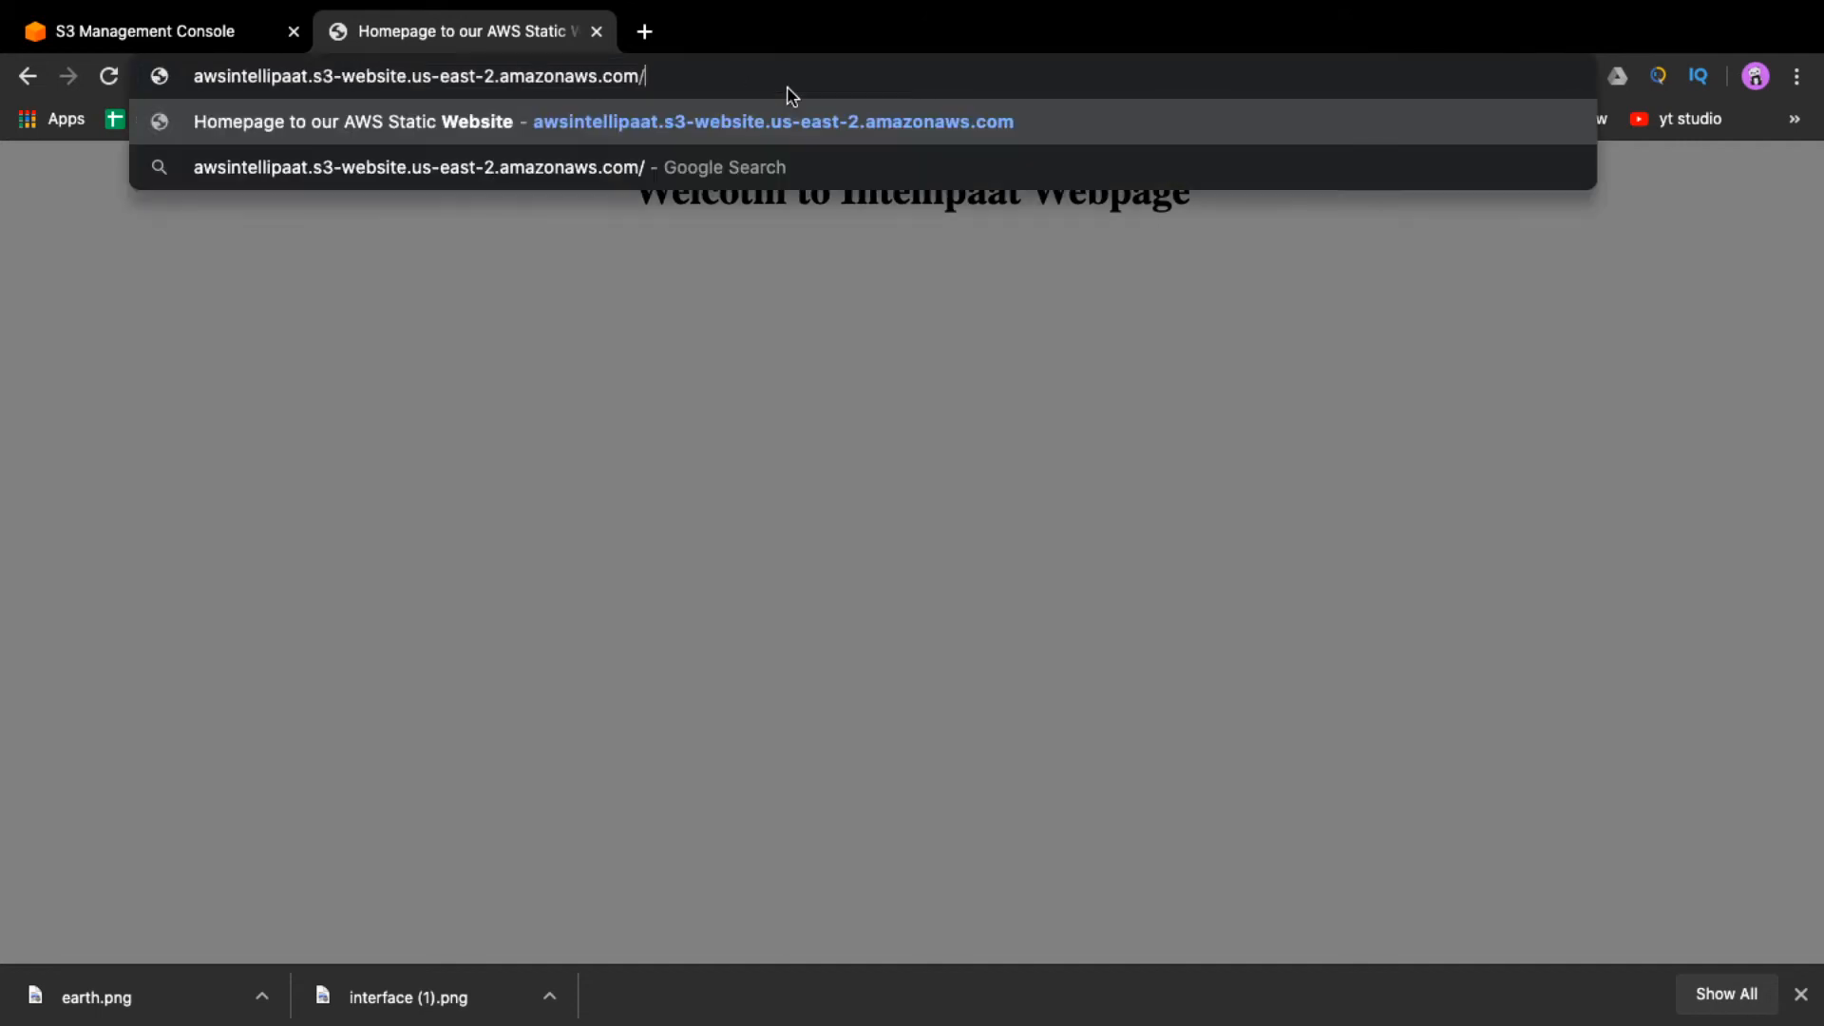
type("intellipaat")
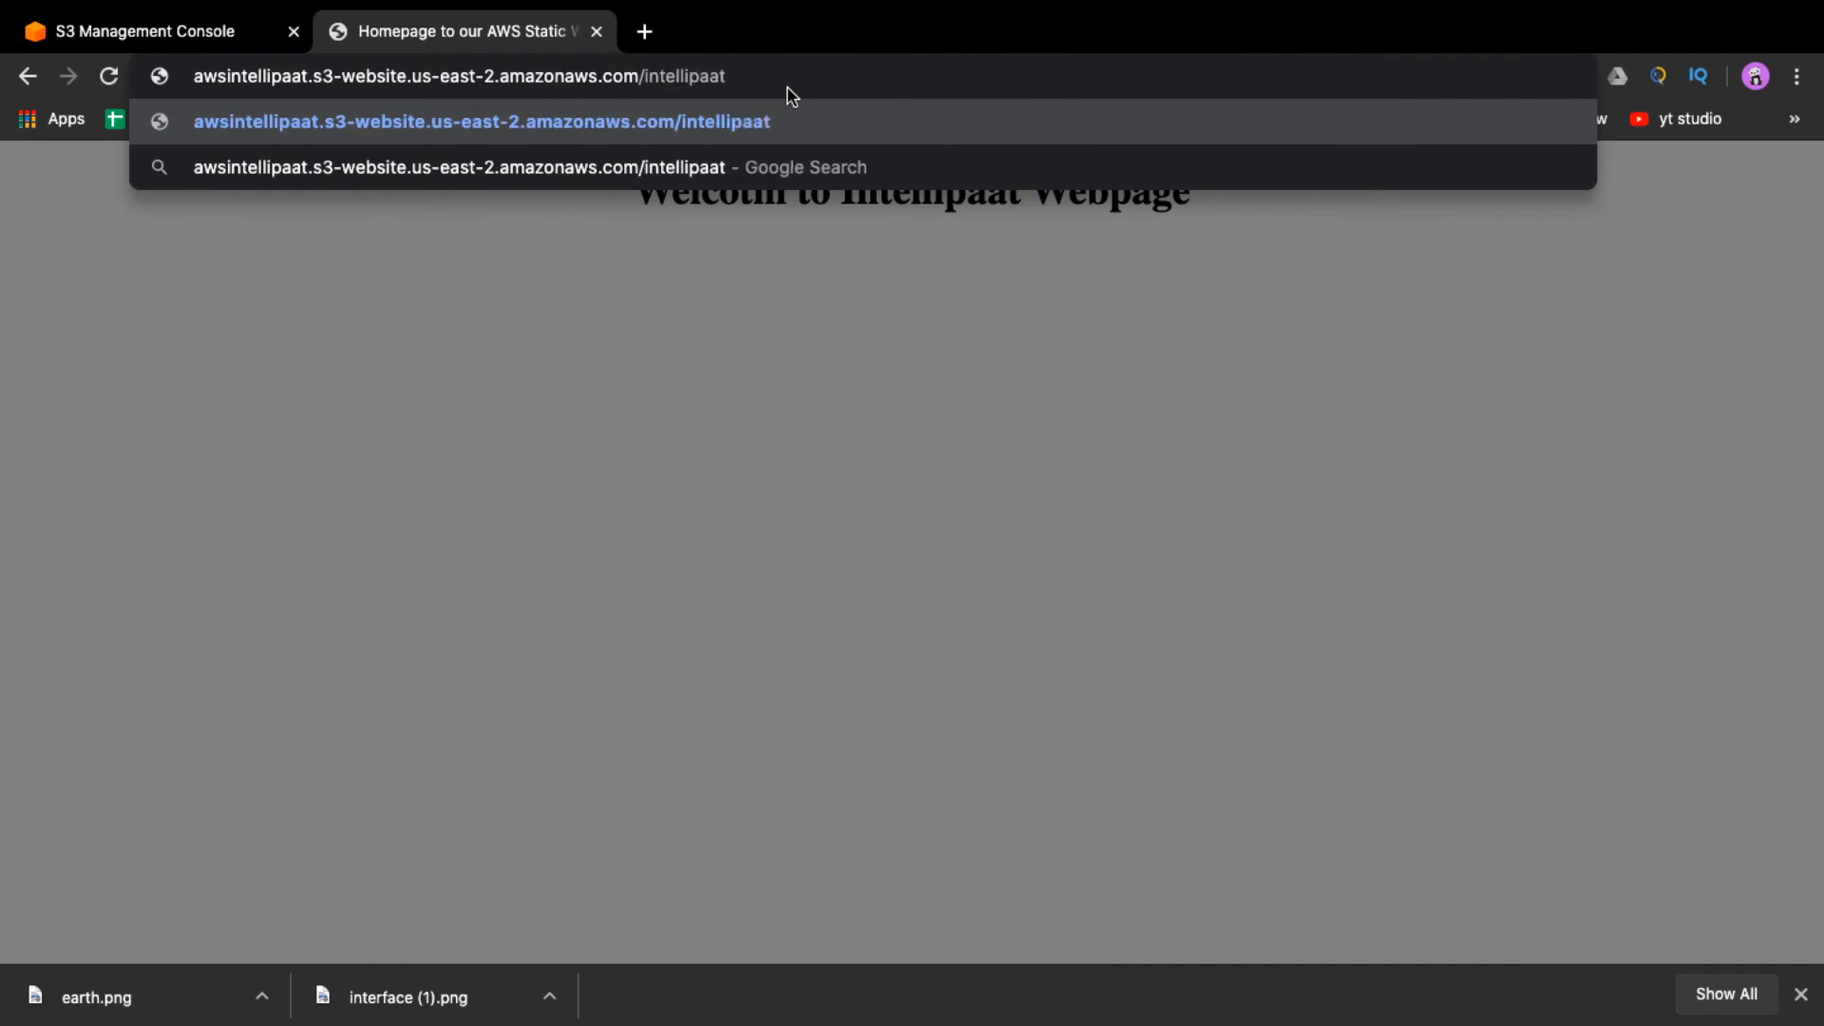
key("Return")
left_click_drag(708, 185, 1299, 214)
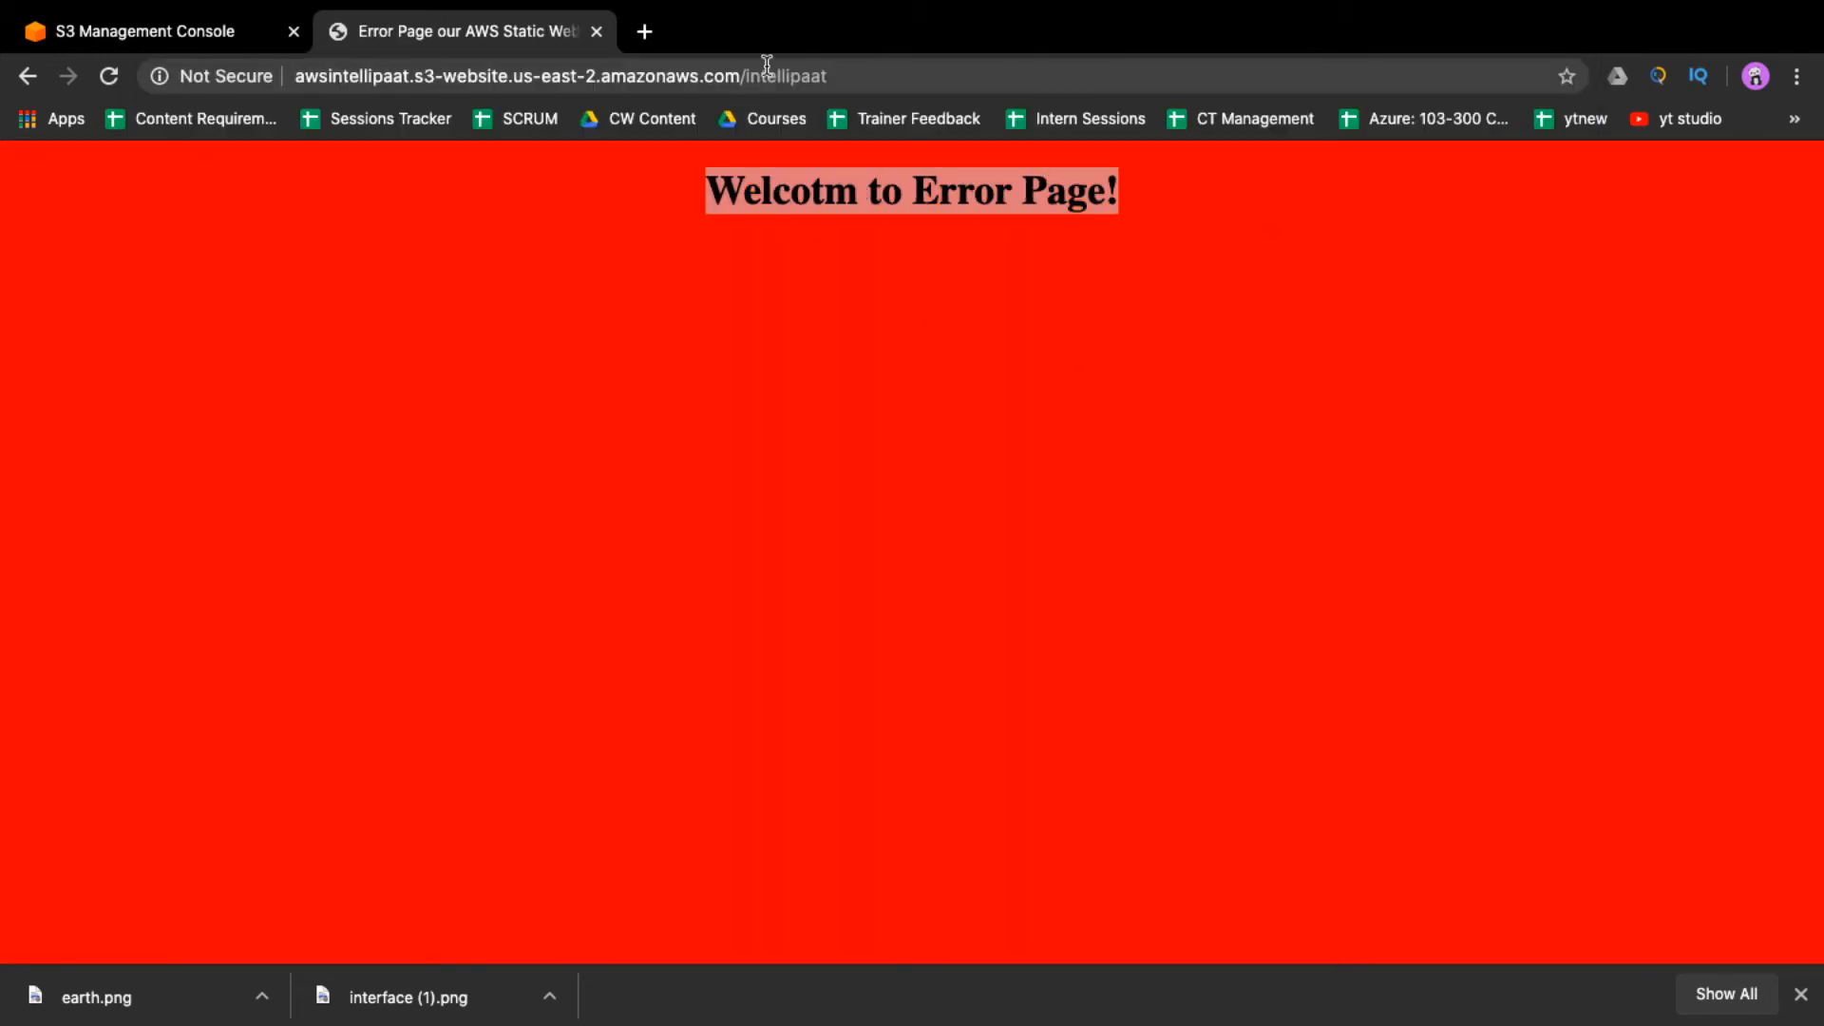
- Replace the path in the website address with dsjkbldknklsdm and load it as another error test
left_click_drag(749, 68, 876, 74)
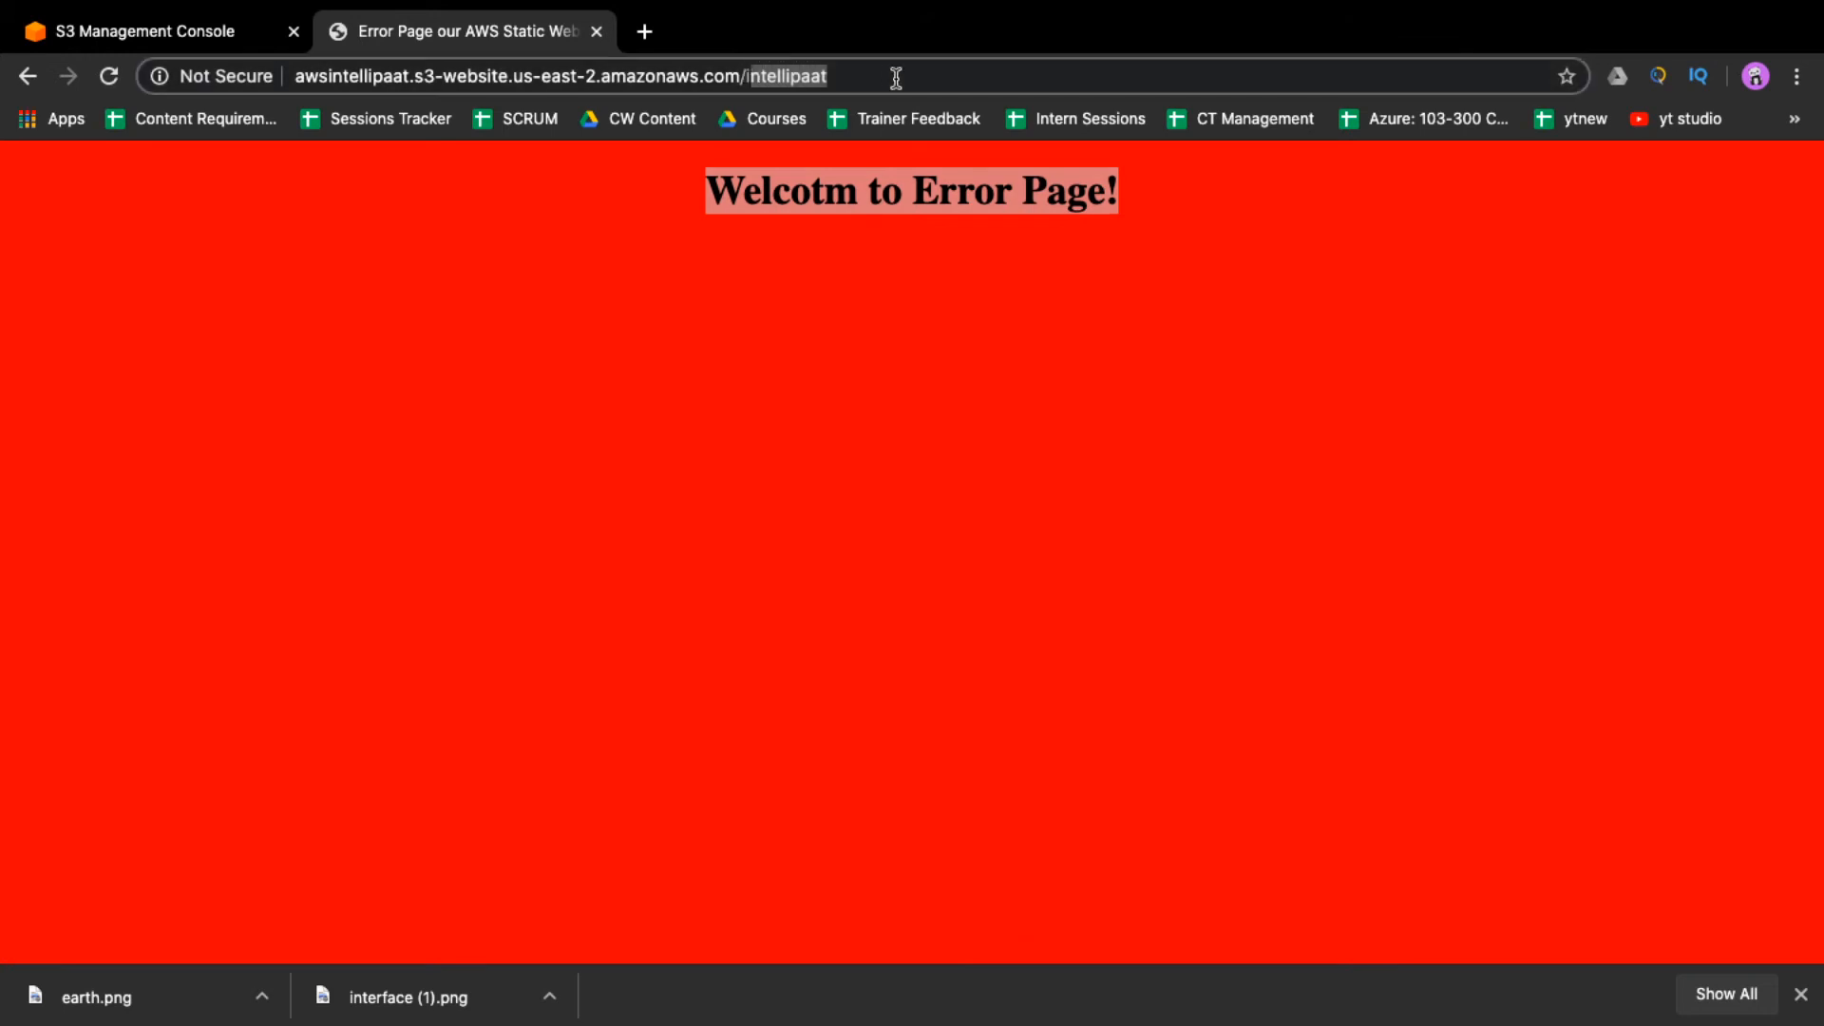
key("BackSpace")
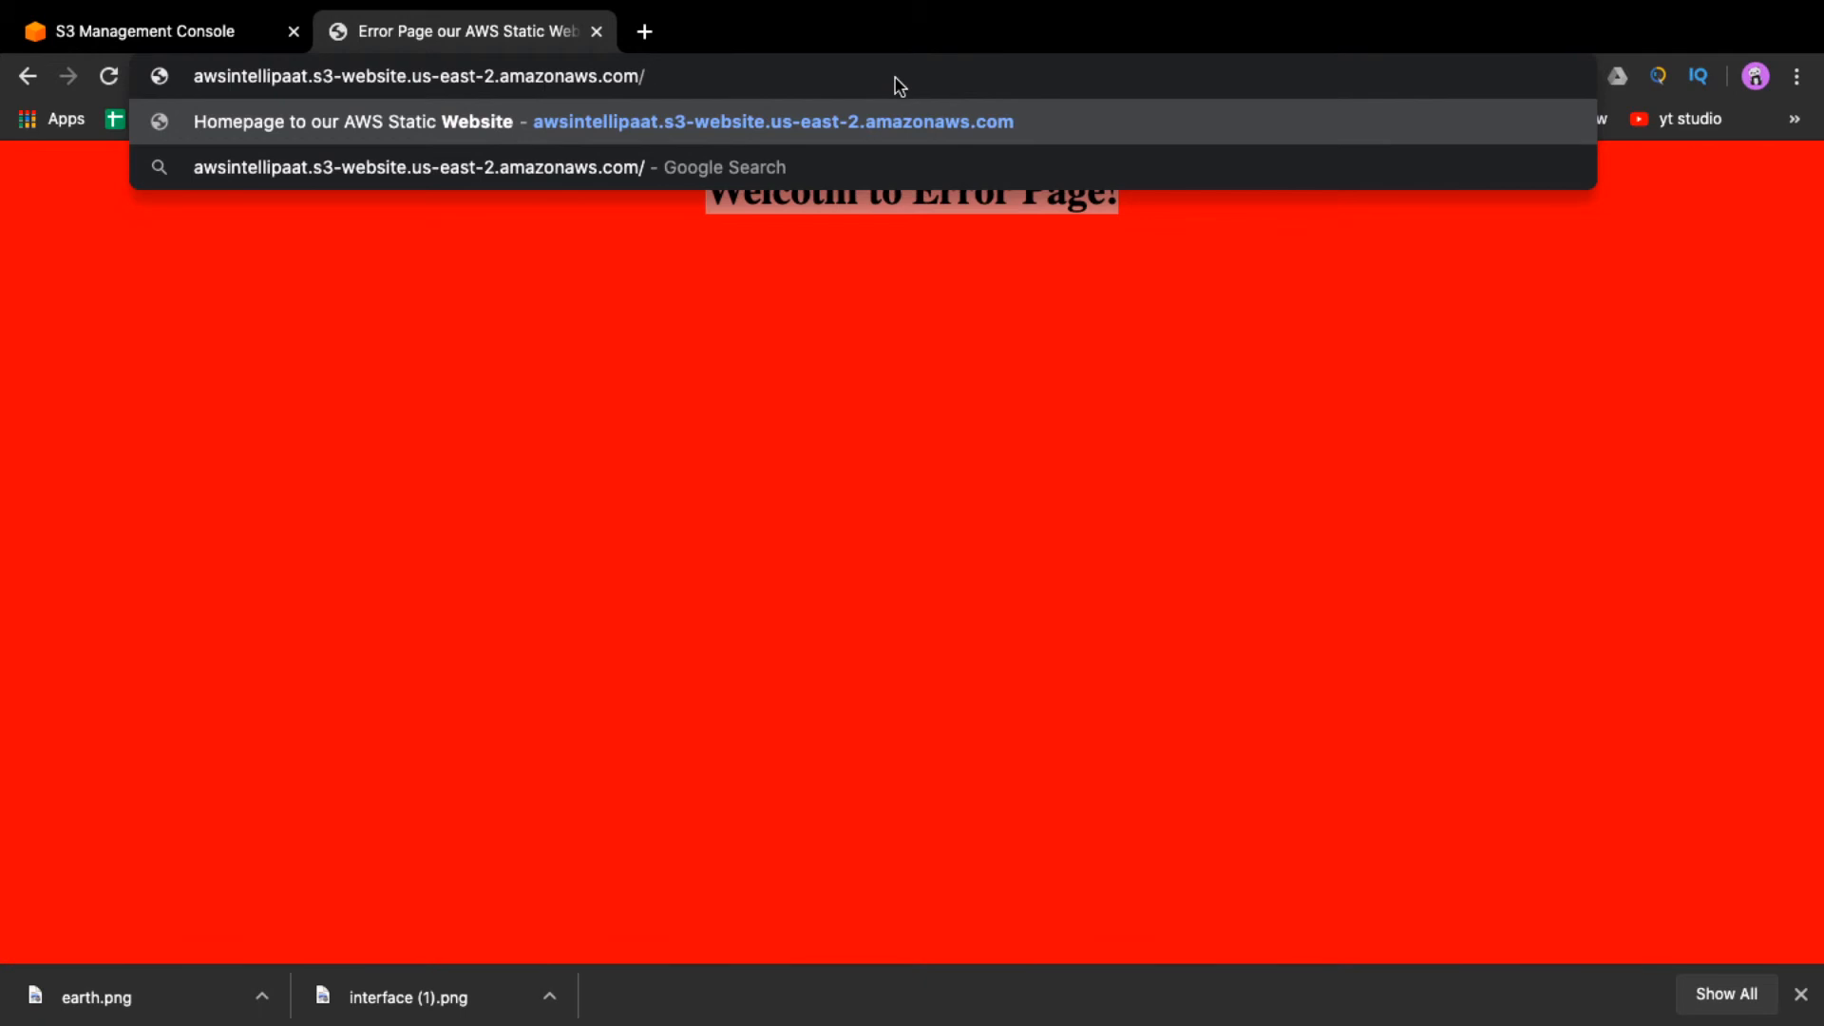
type("dsjkbldknklsdm")
key("Return")
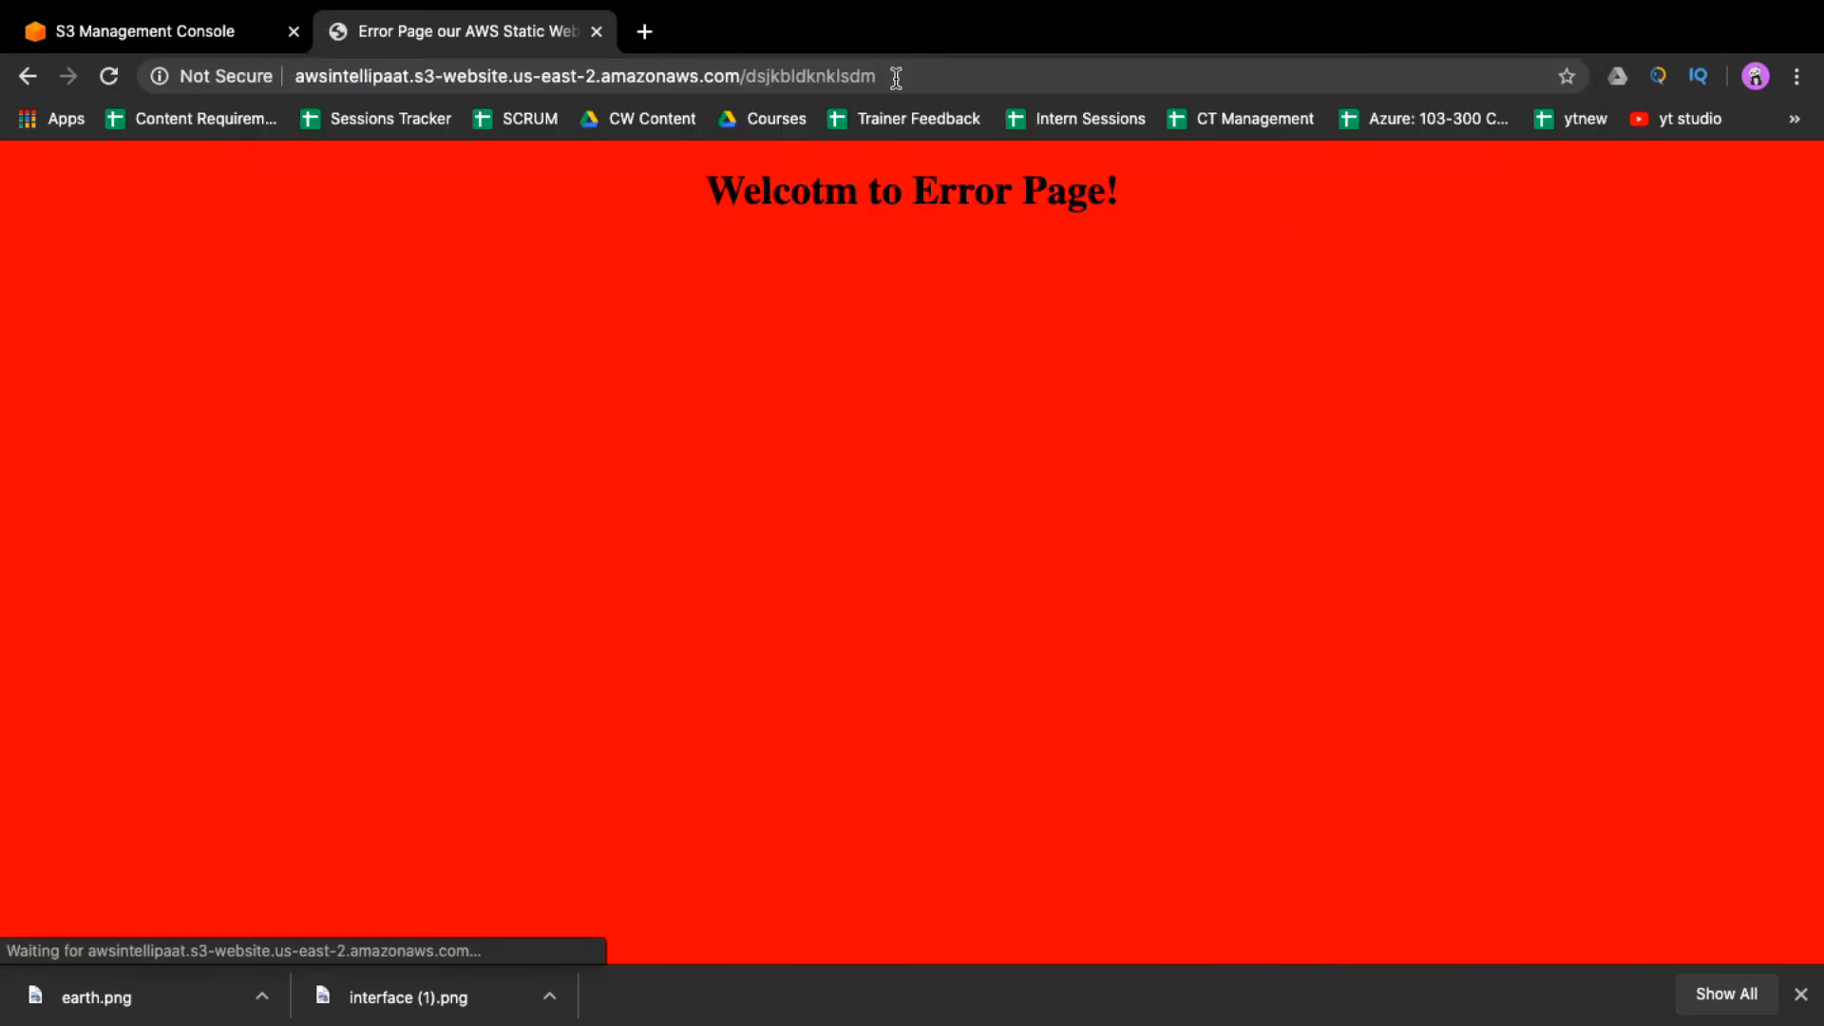
left_click(1033, 432)
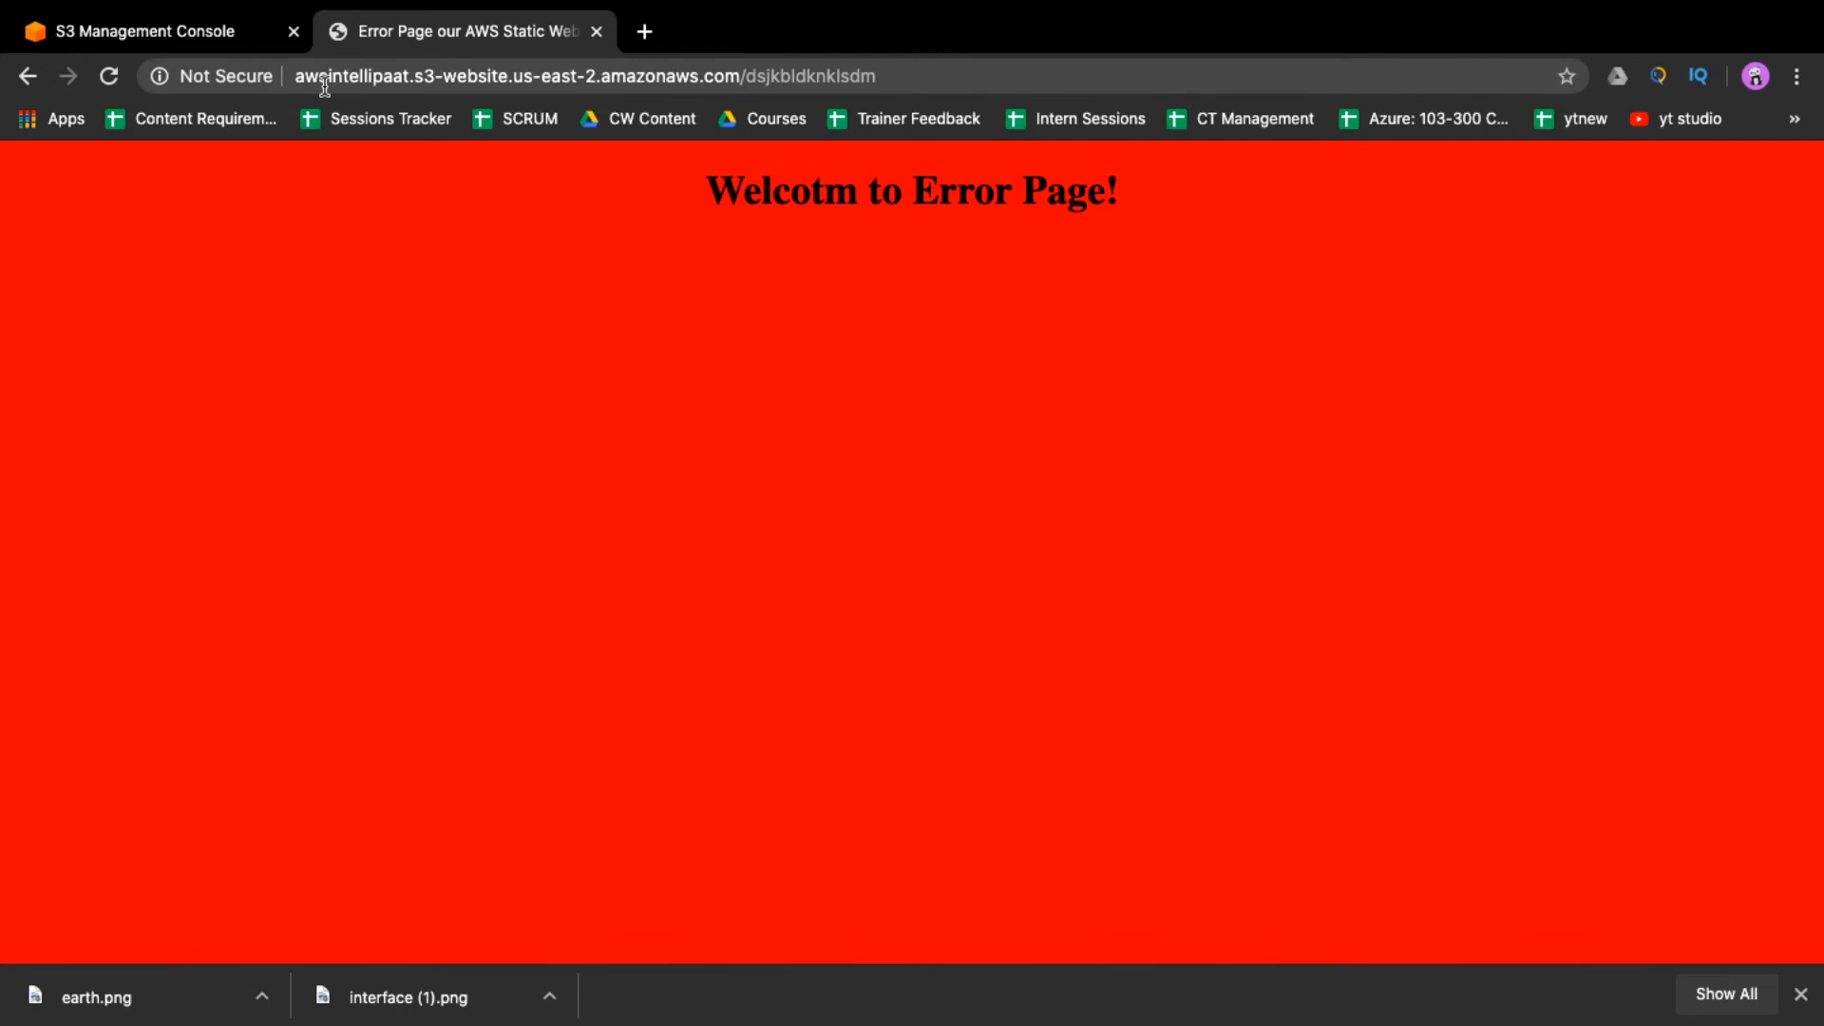
- Remove the path from the website address and load the site's home page again
left_click_drag(743, 76, 946, 73)
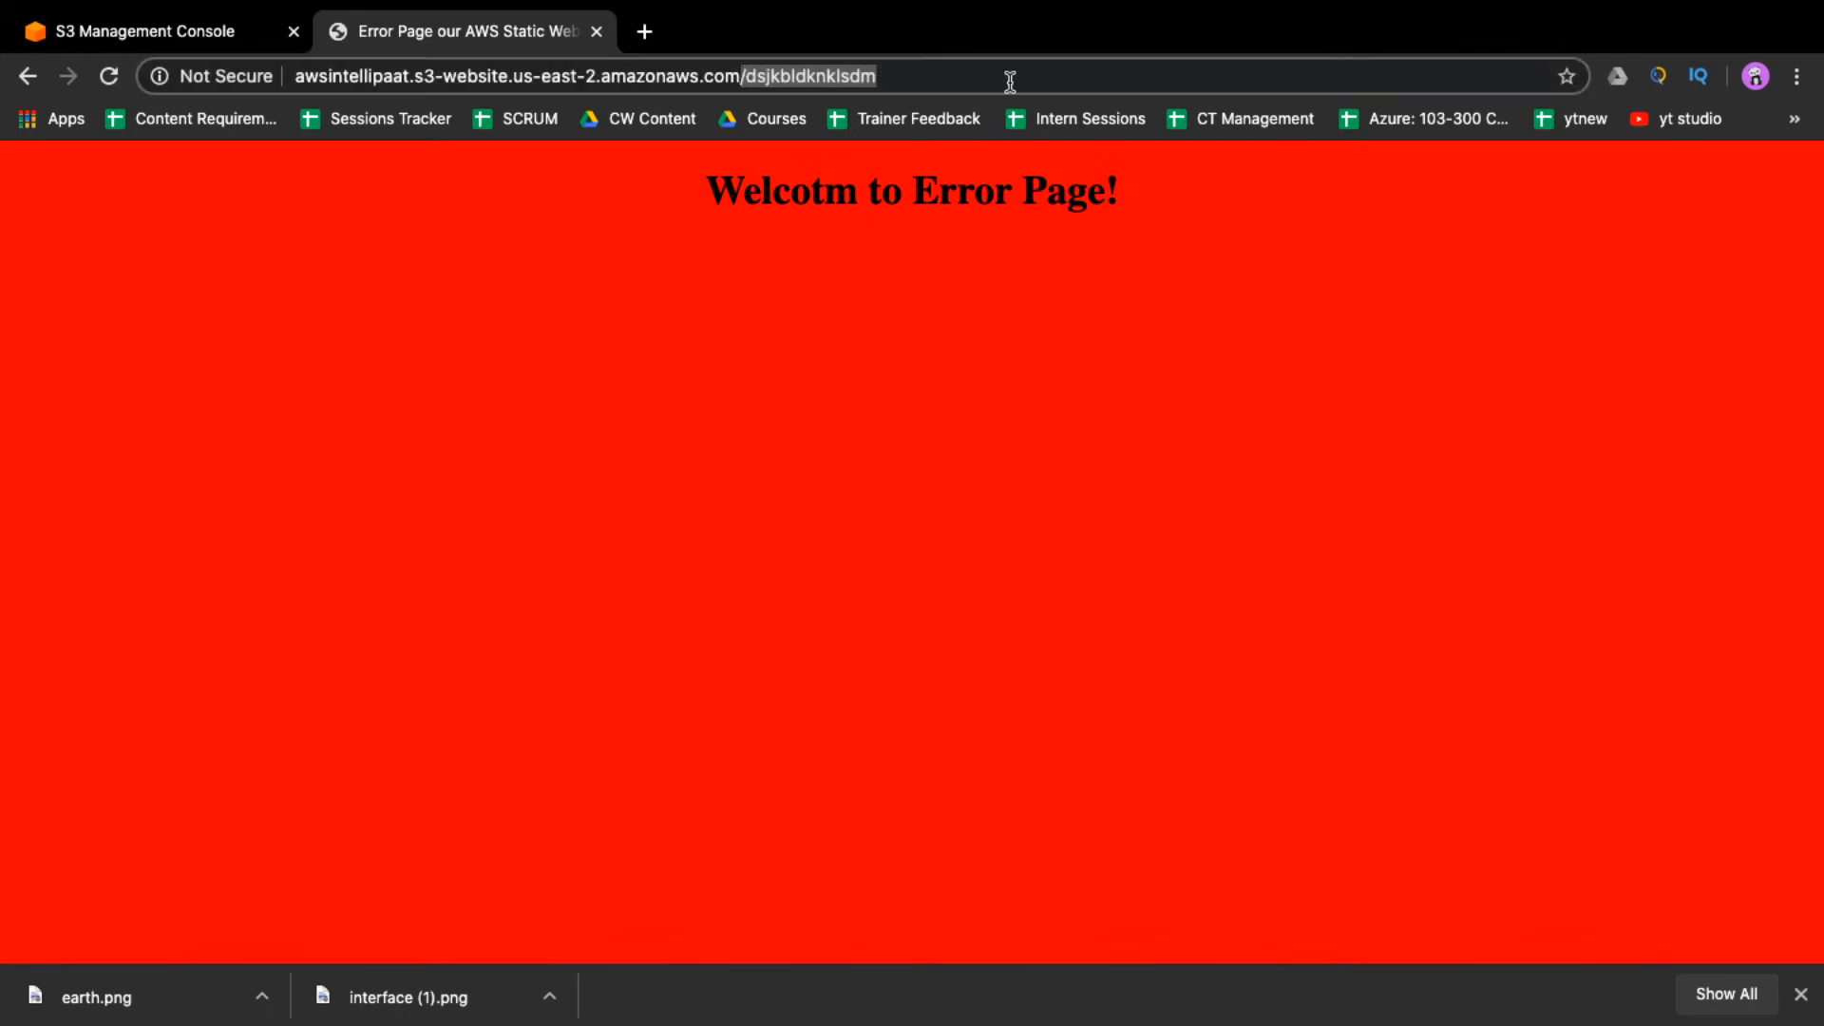
key("BackSpace")
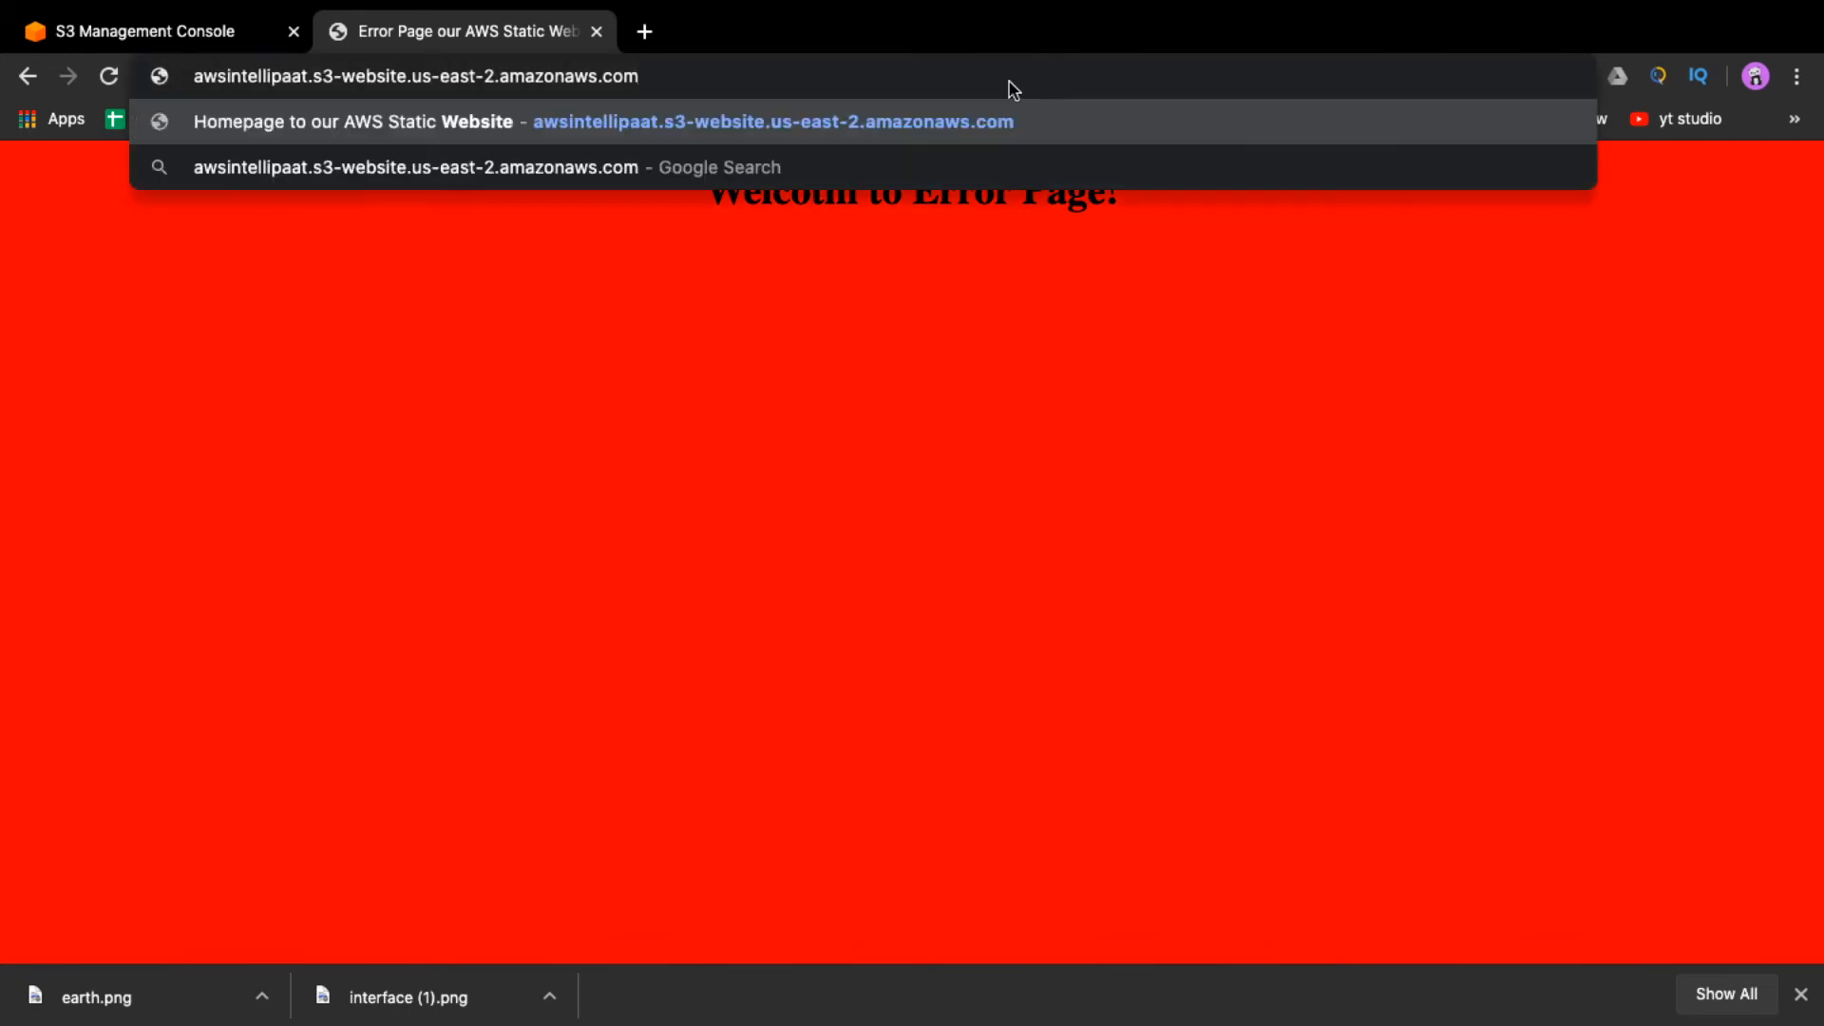
key("Return")
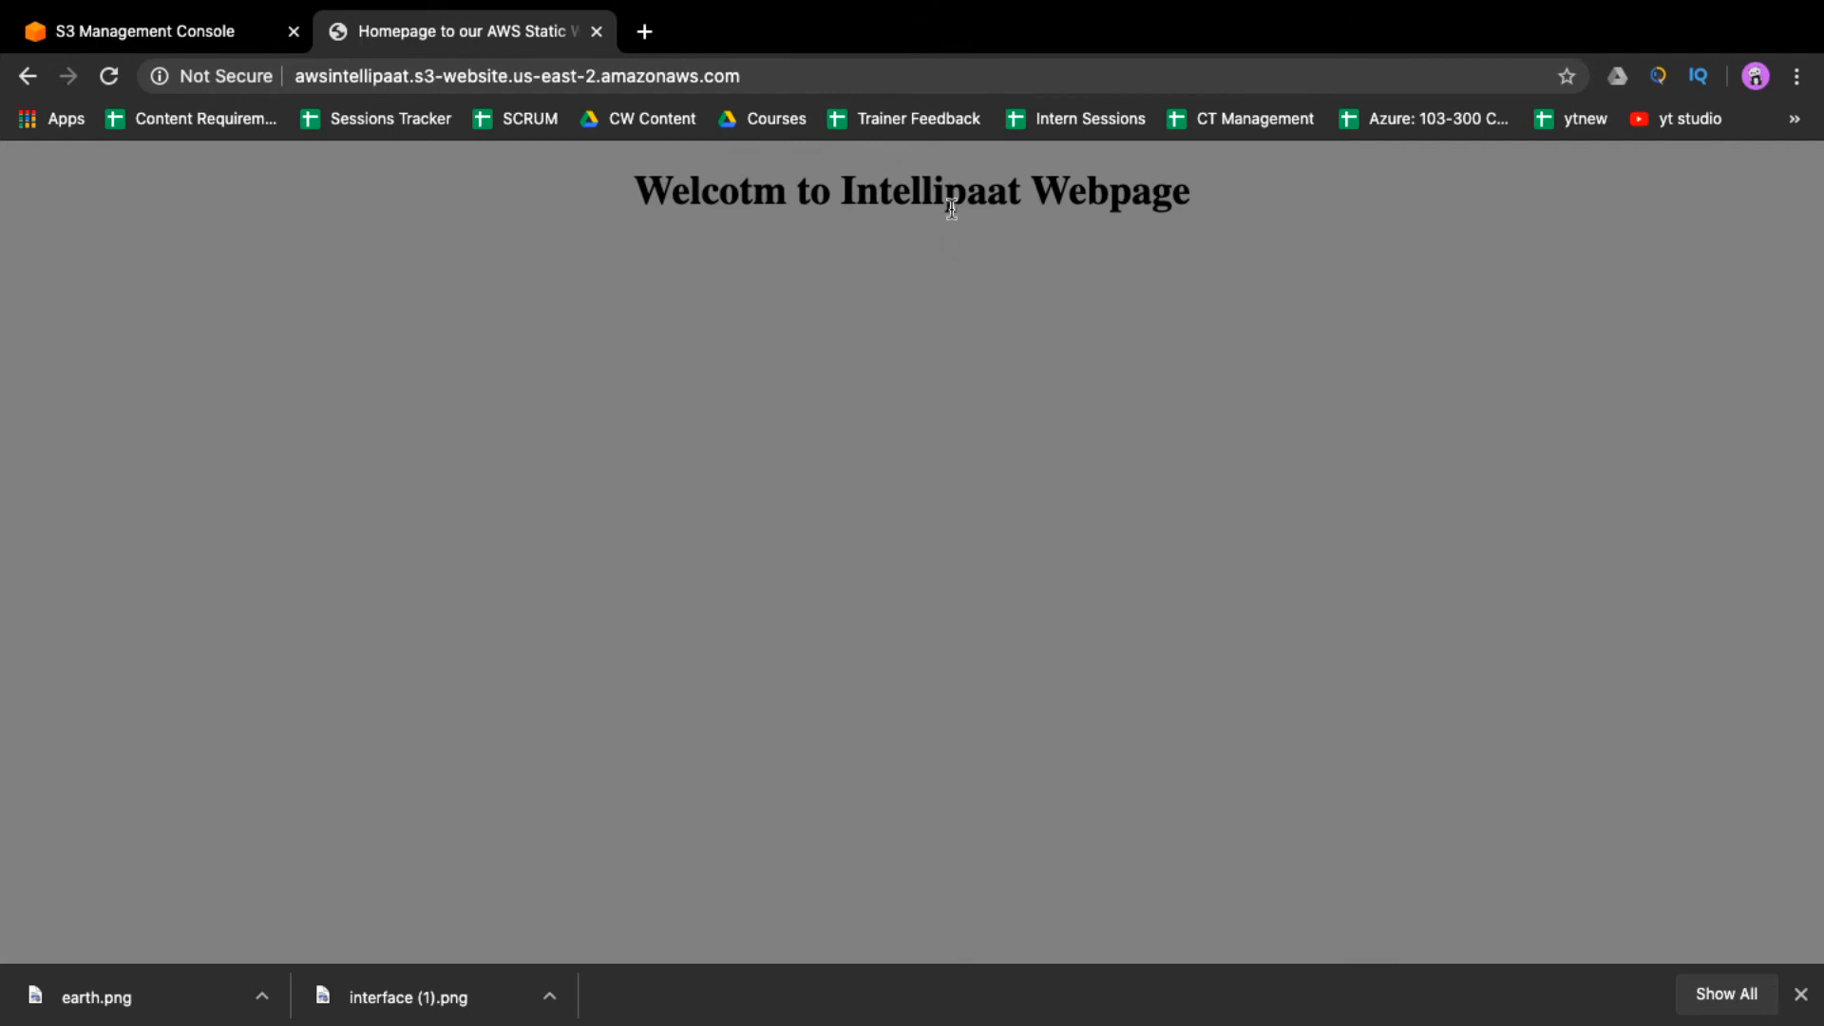
- Copy the website endpoint address and post it in the live chat of the running stream in YouTube Studio
left_click(765, 80)
key("ctrl+c")
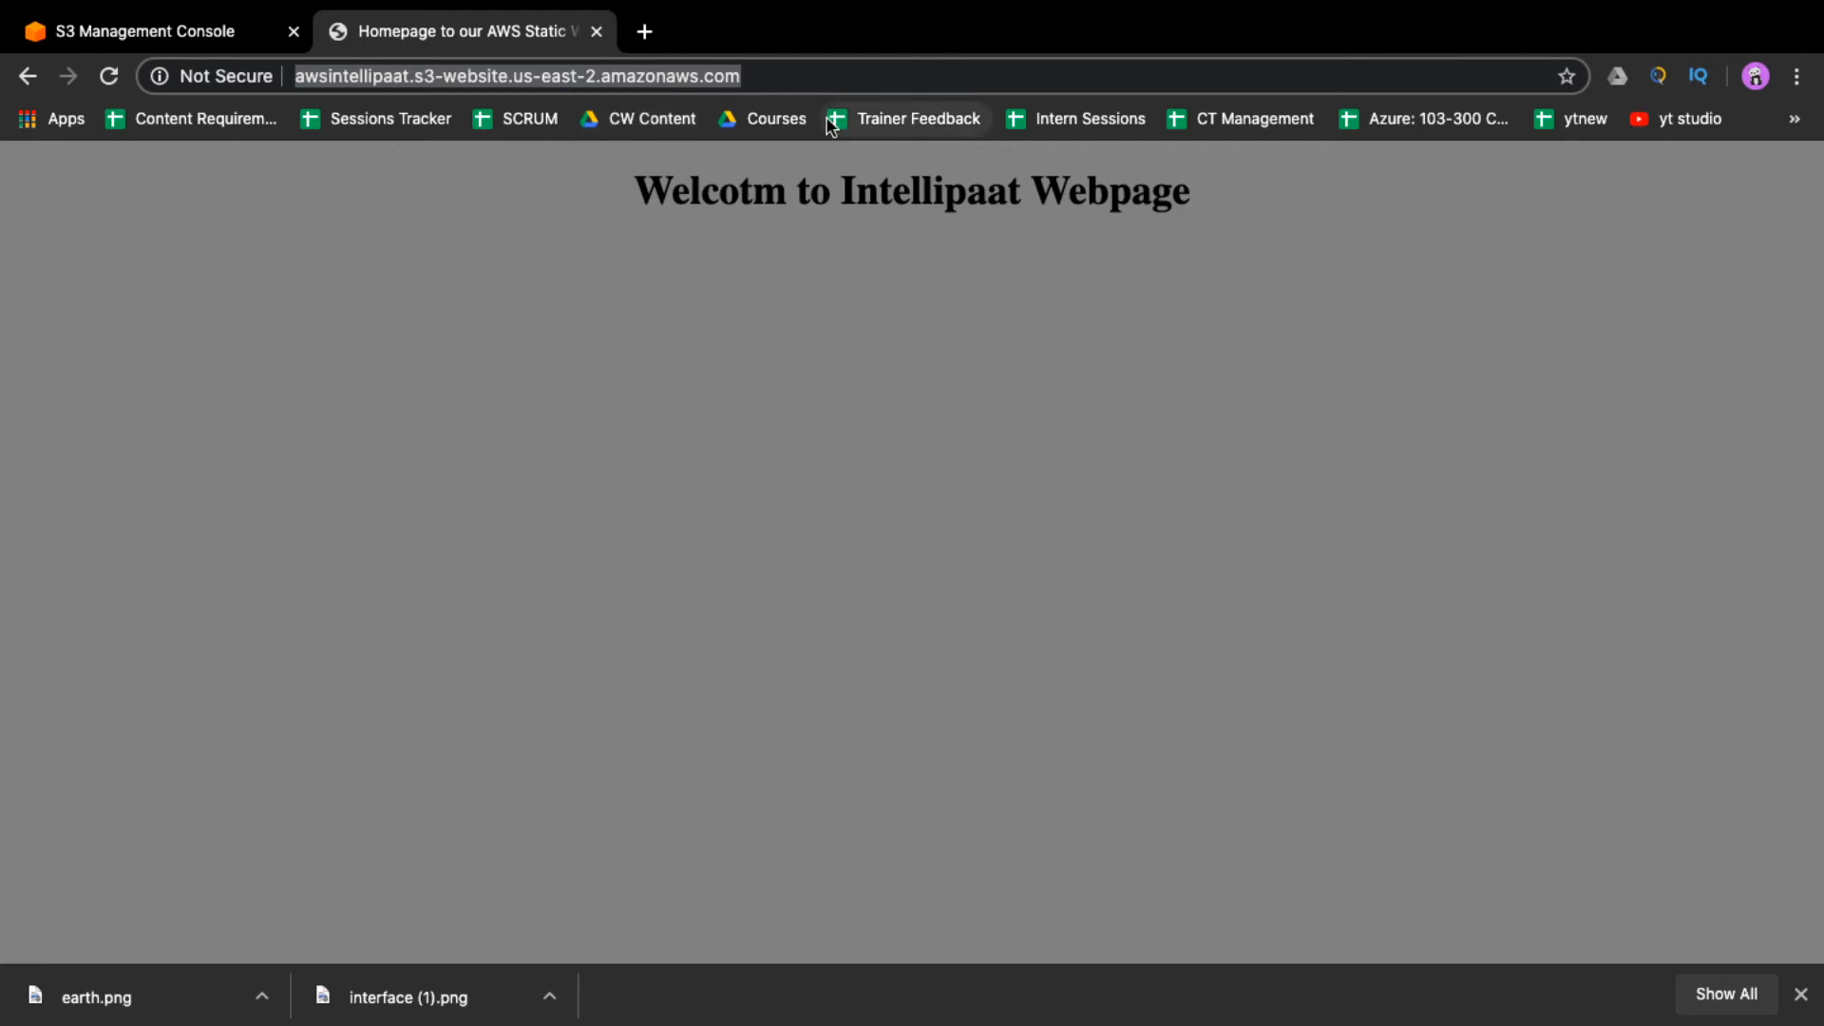
key("super+t")
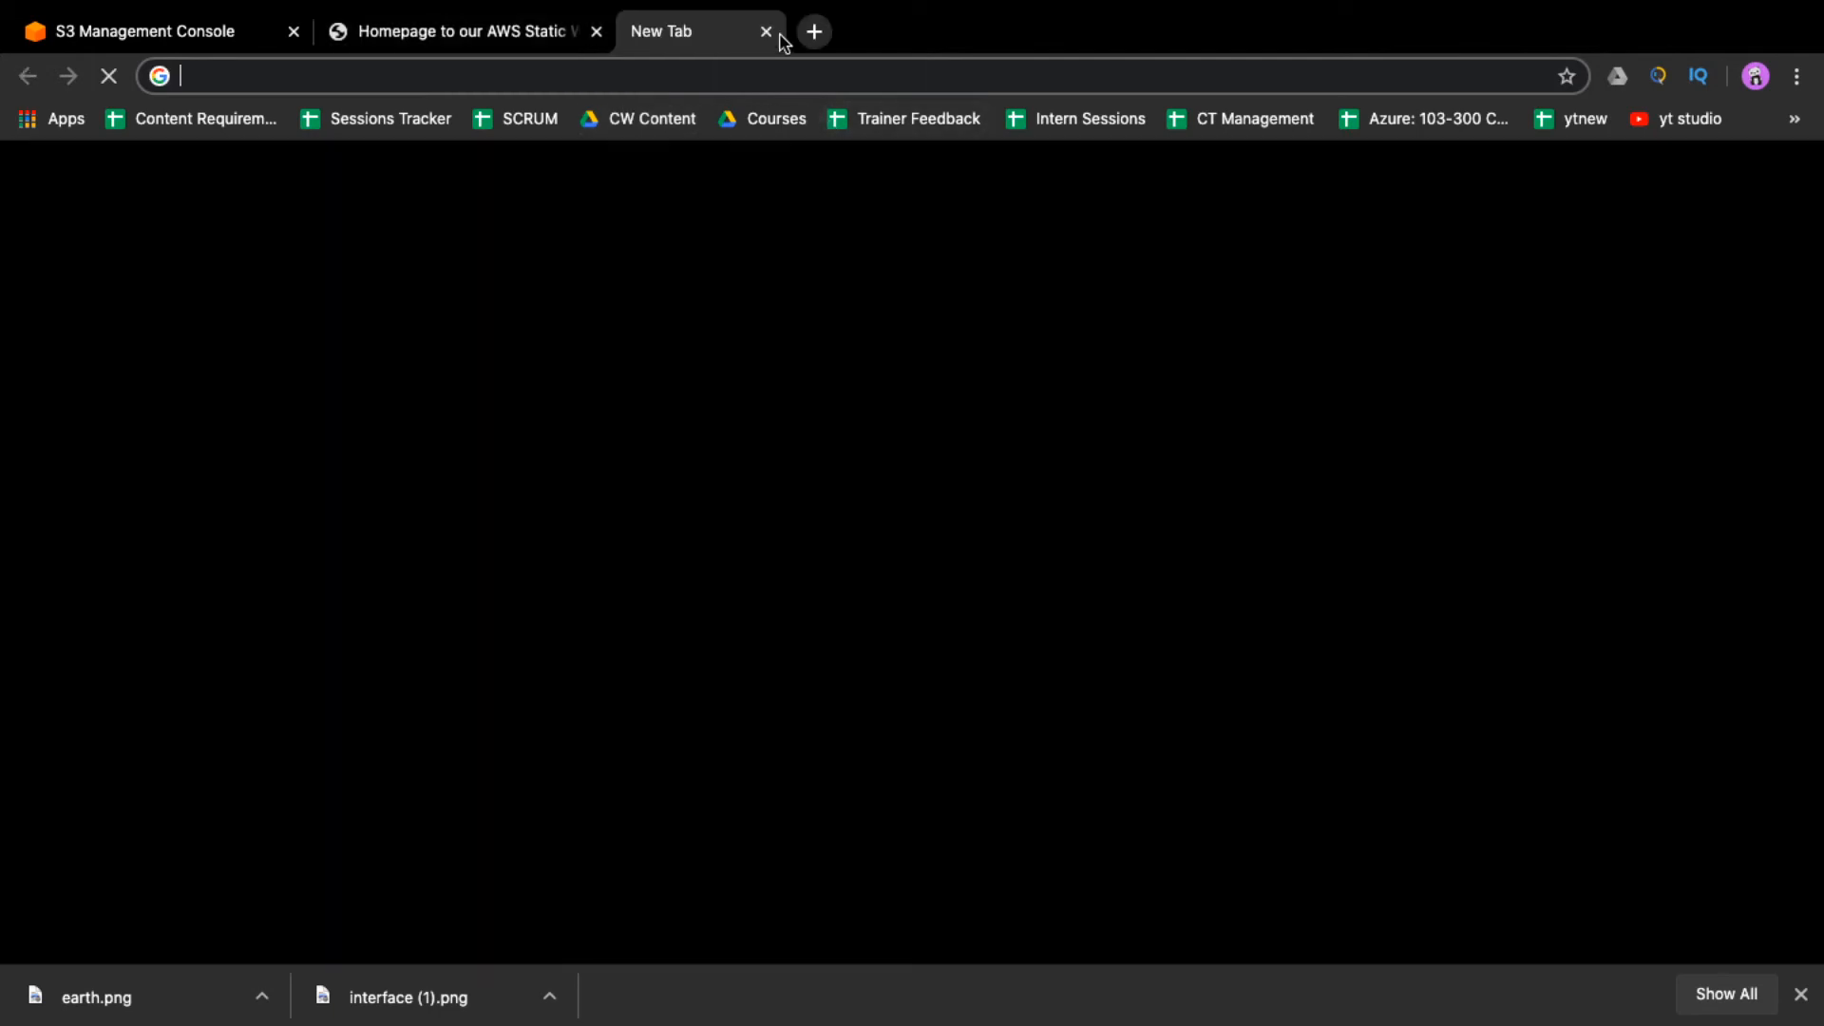
left_click(1677, 118)
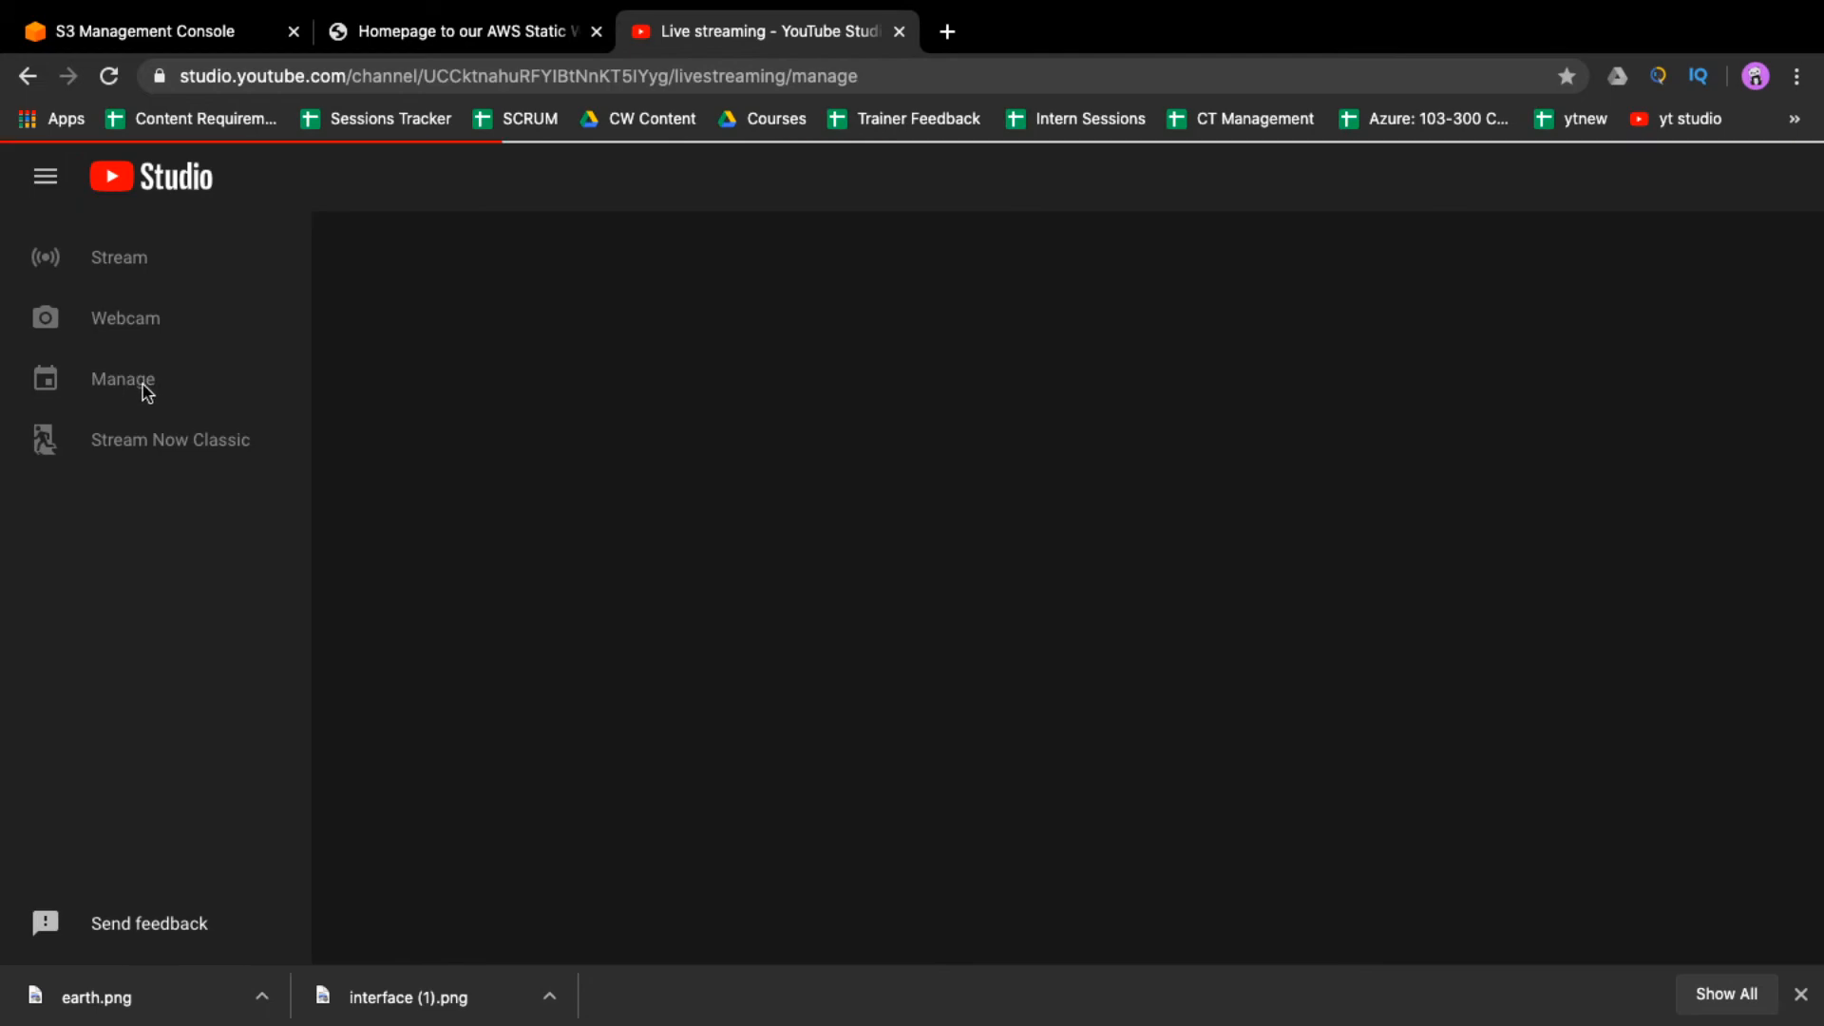
left_click(631, 472)
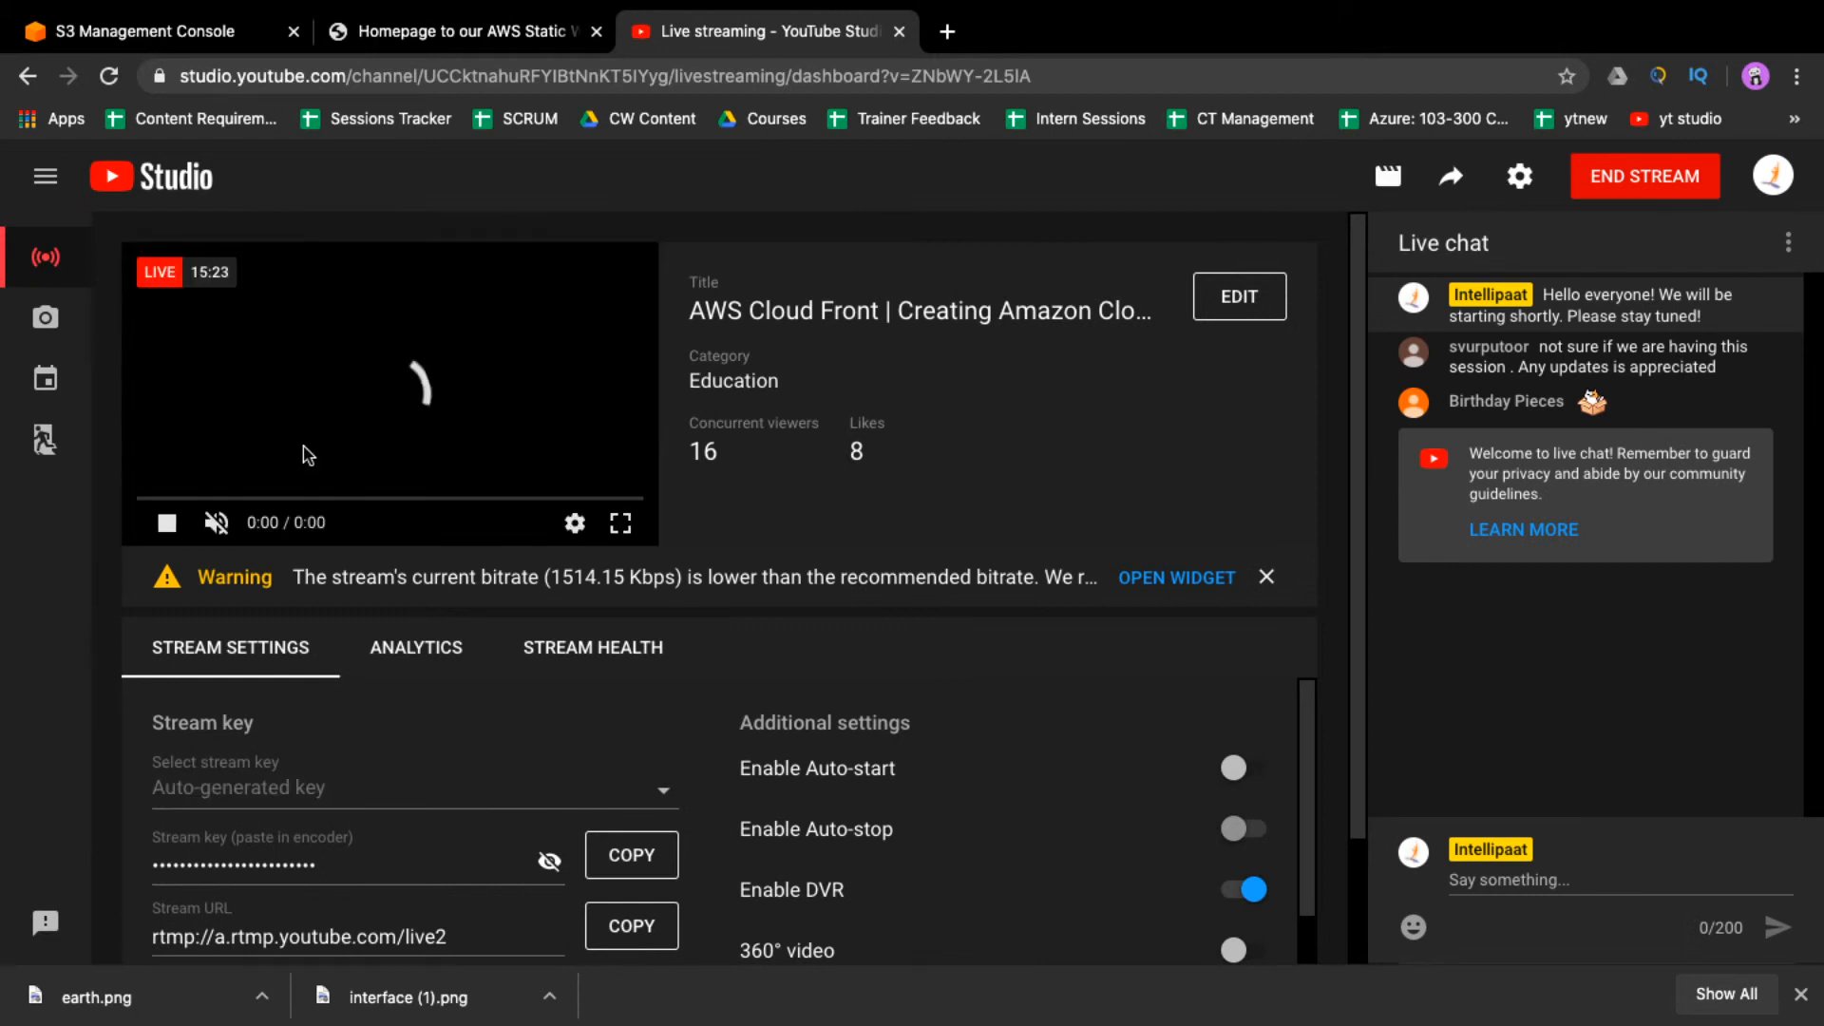
left_click(1520, 880)
key("ctrl+v")
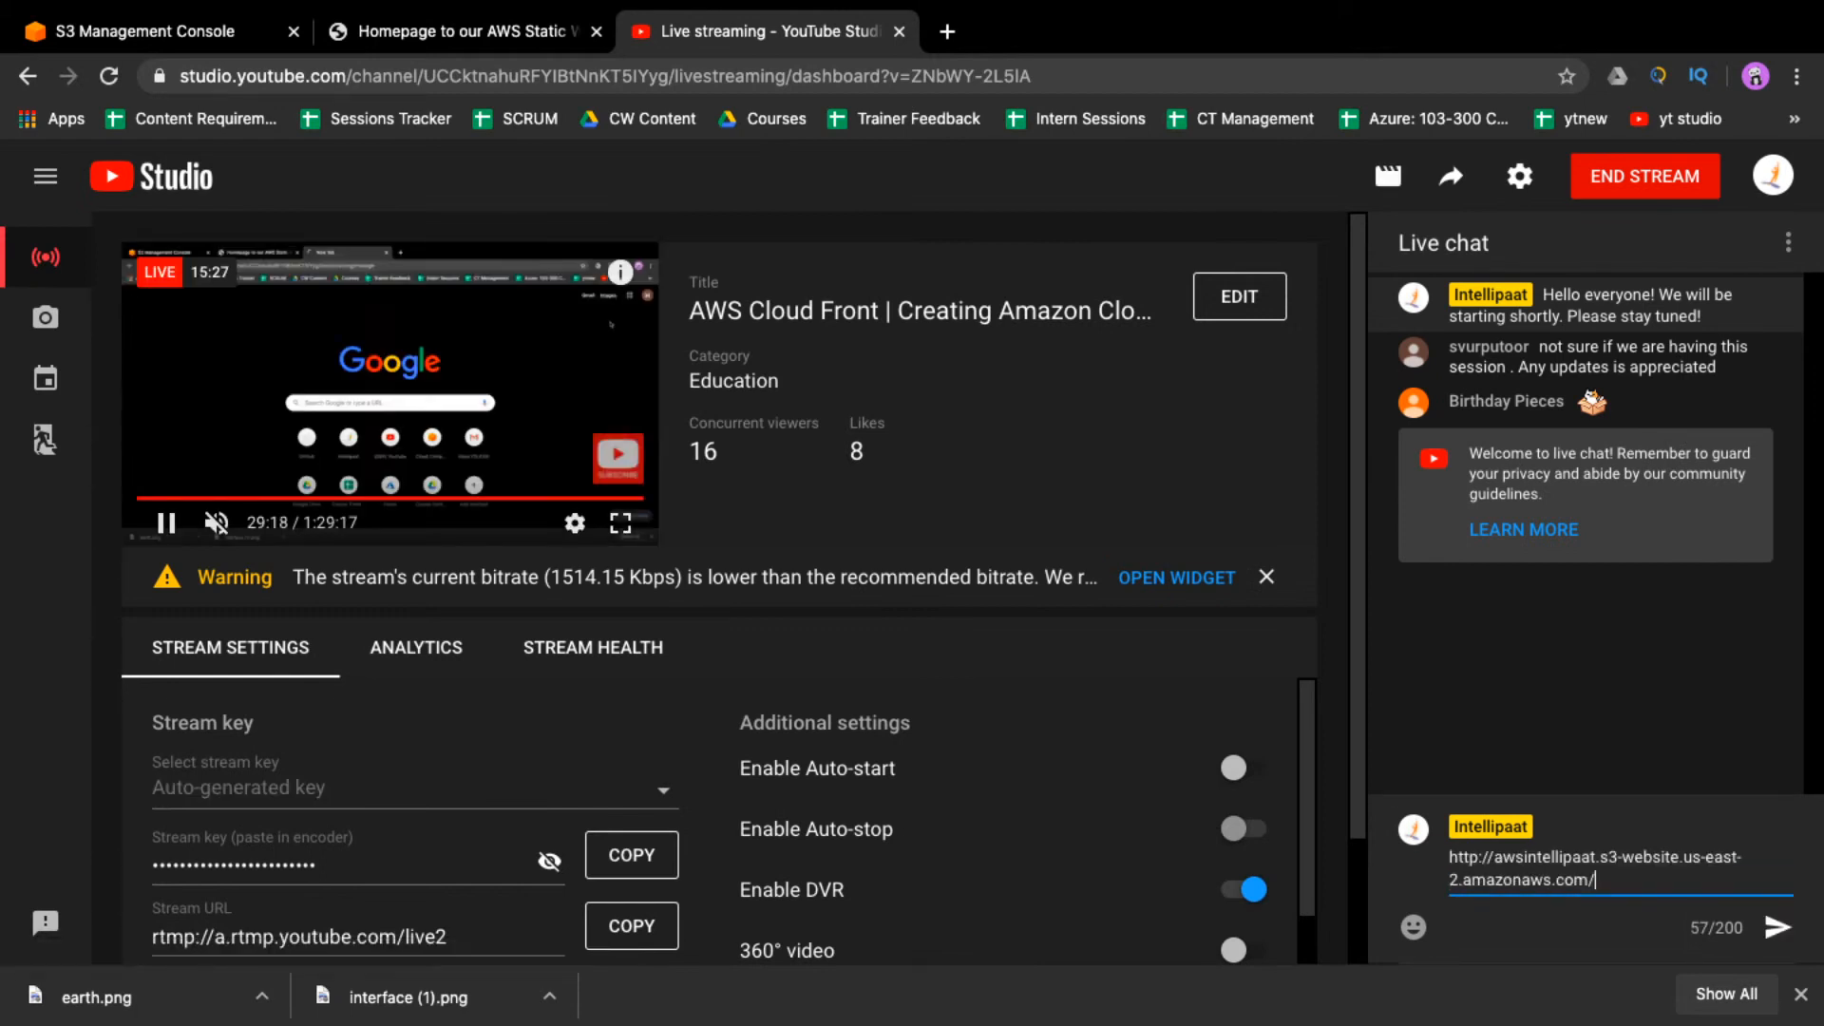
key("Return")
- Return to the website's browser tab and request the path /jdnsdknlsd to test the error document
key("ctrl+shift+Tab")
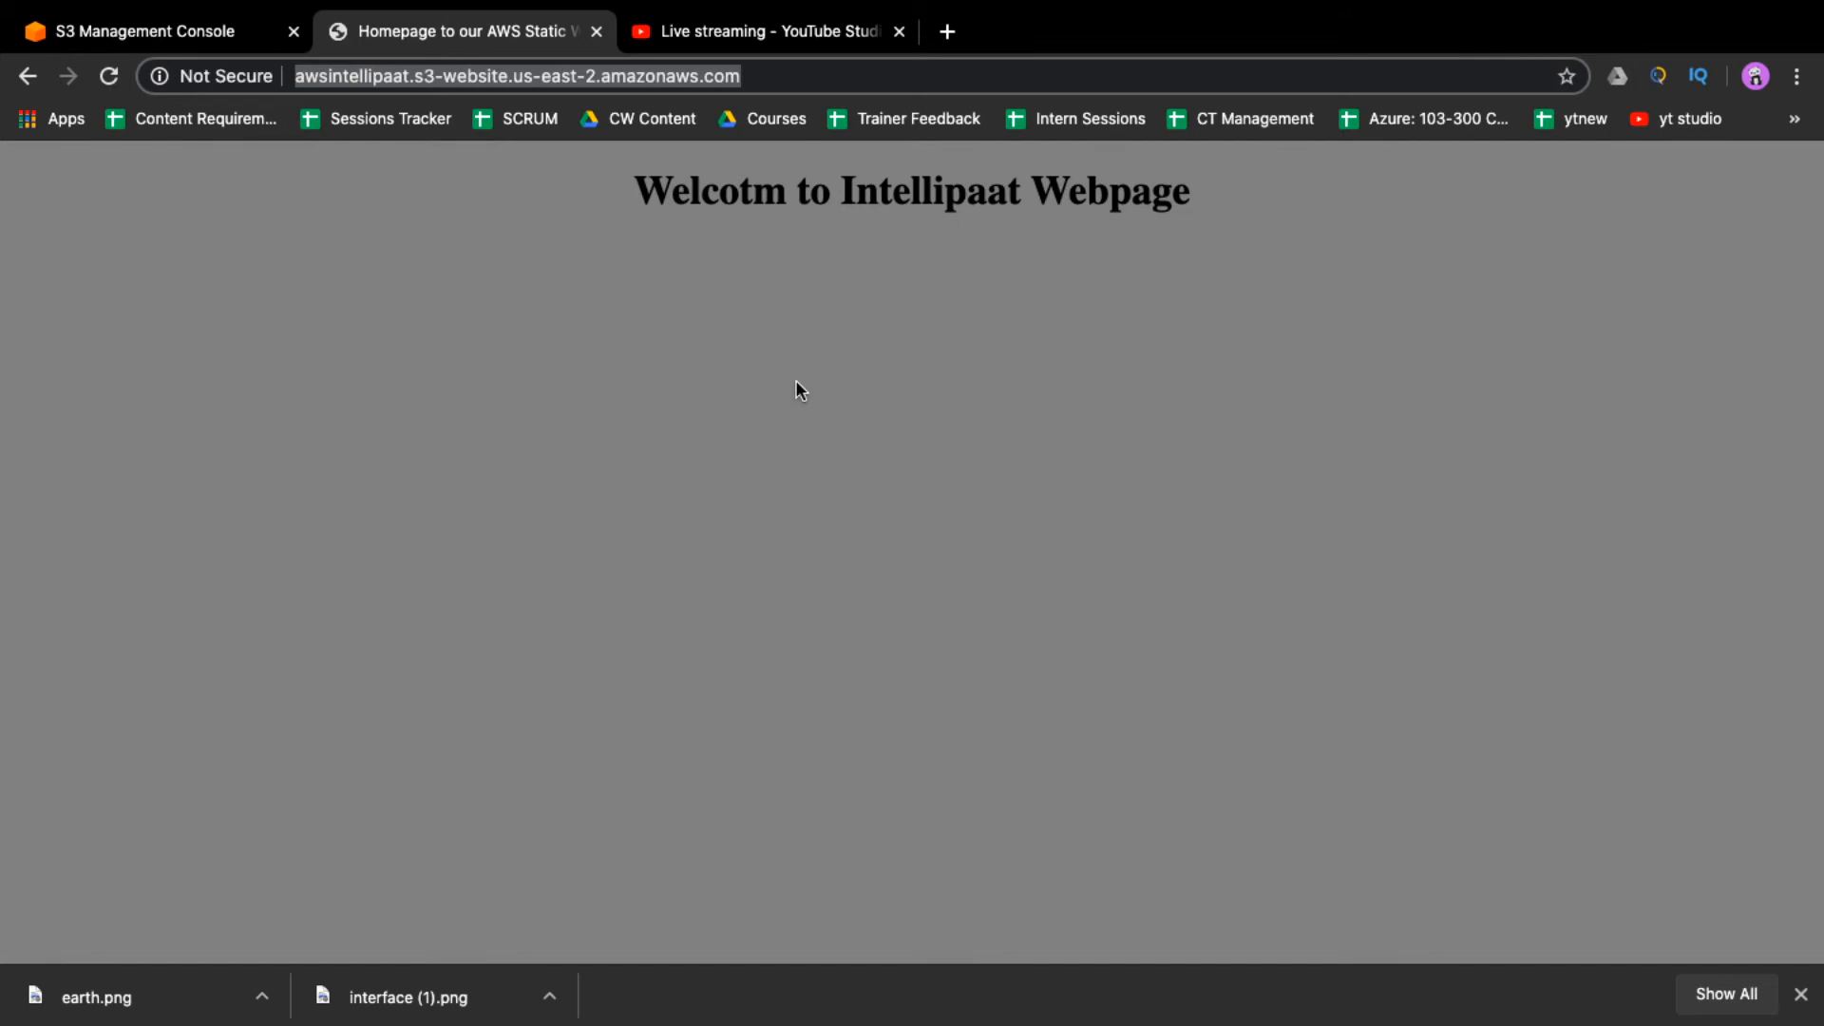
left_click_drag(634, 182, 1285, 211)
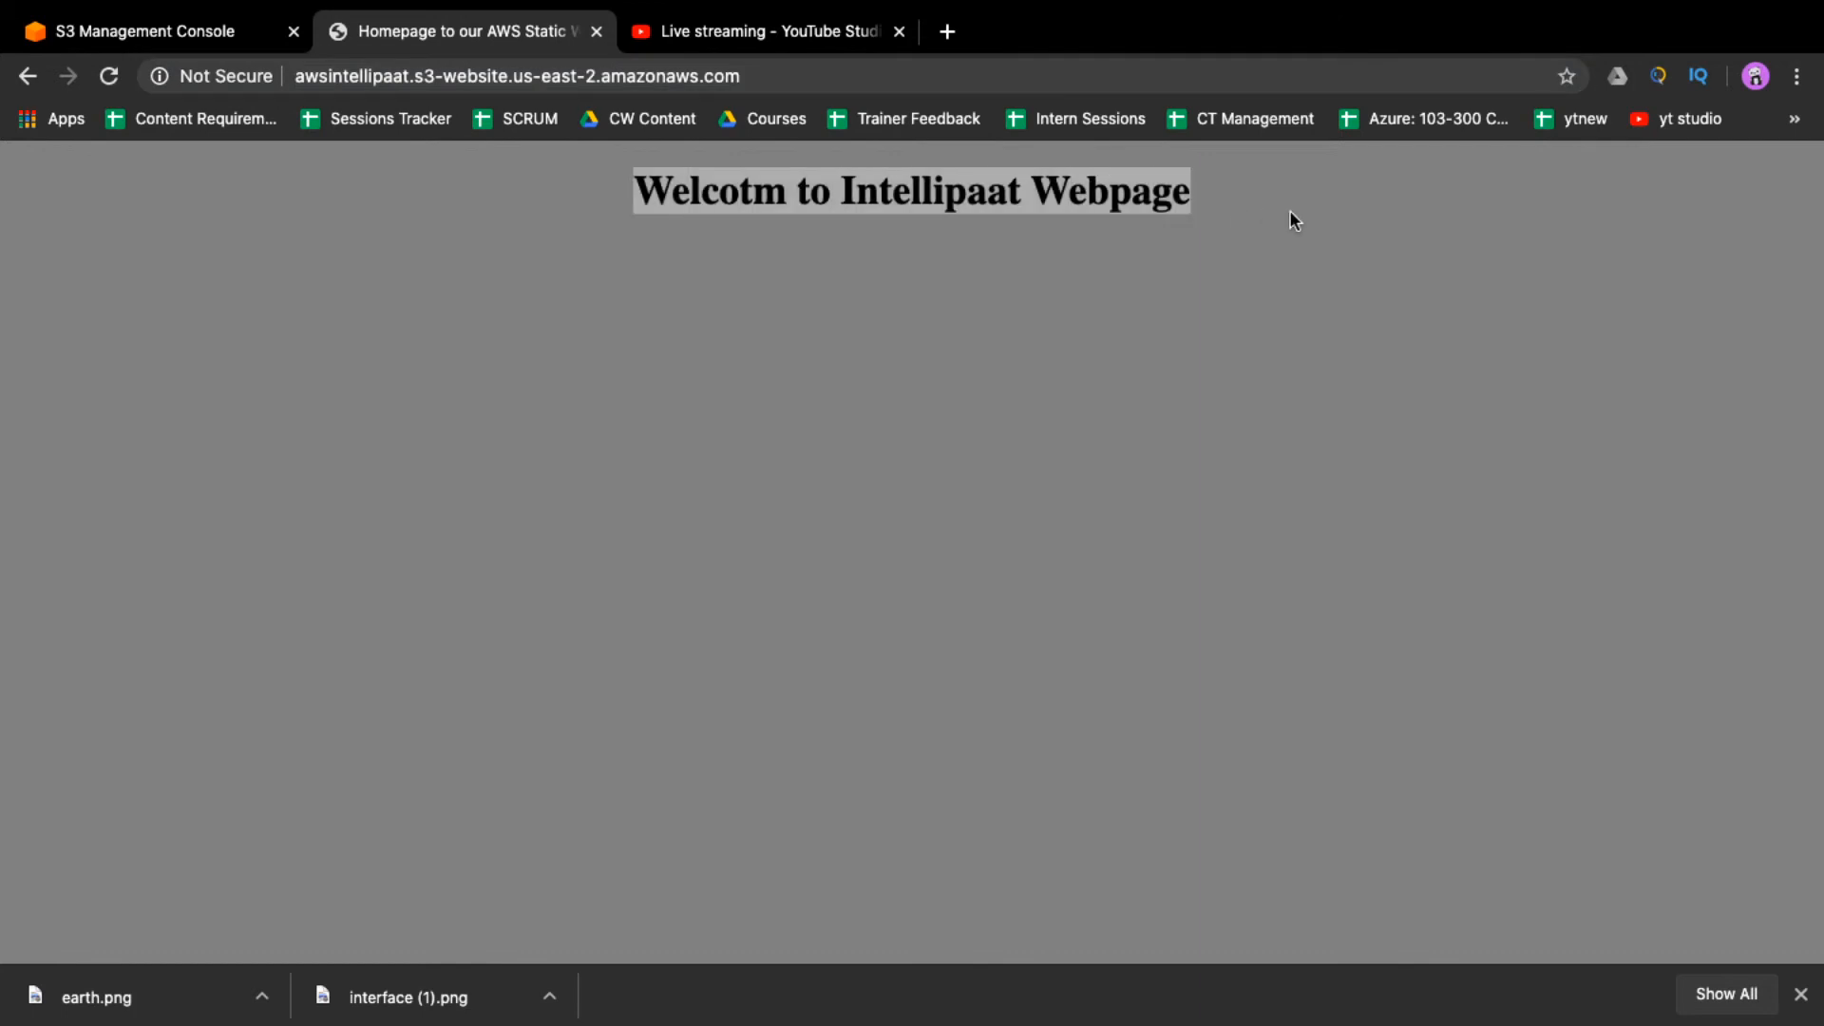
left_click(839, 76)
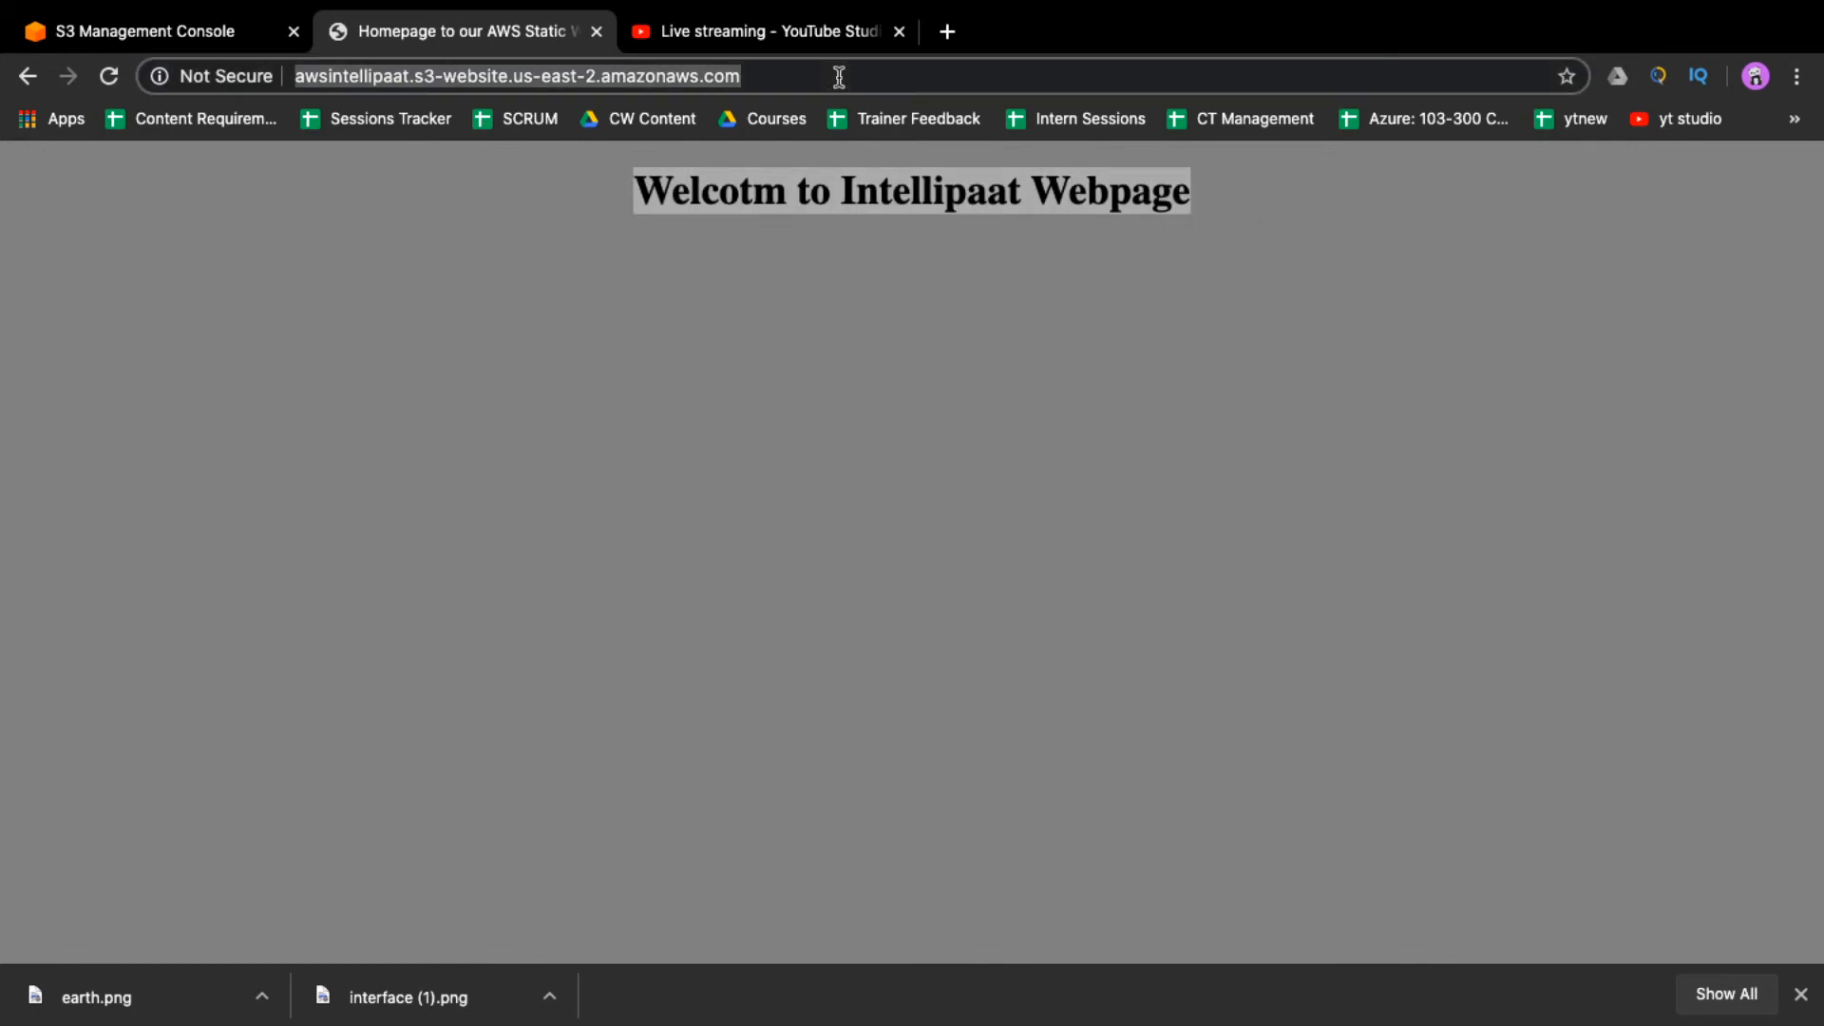
left_click(841, 80)
type("/j")
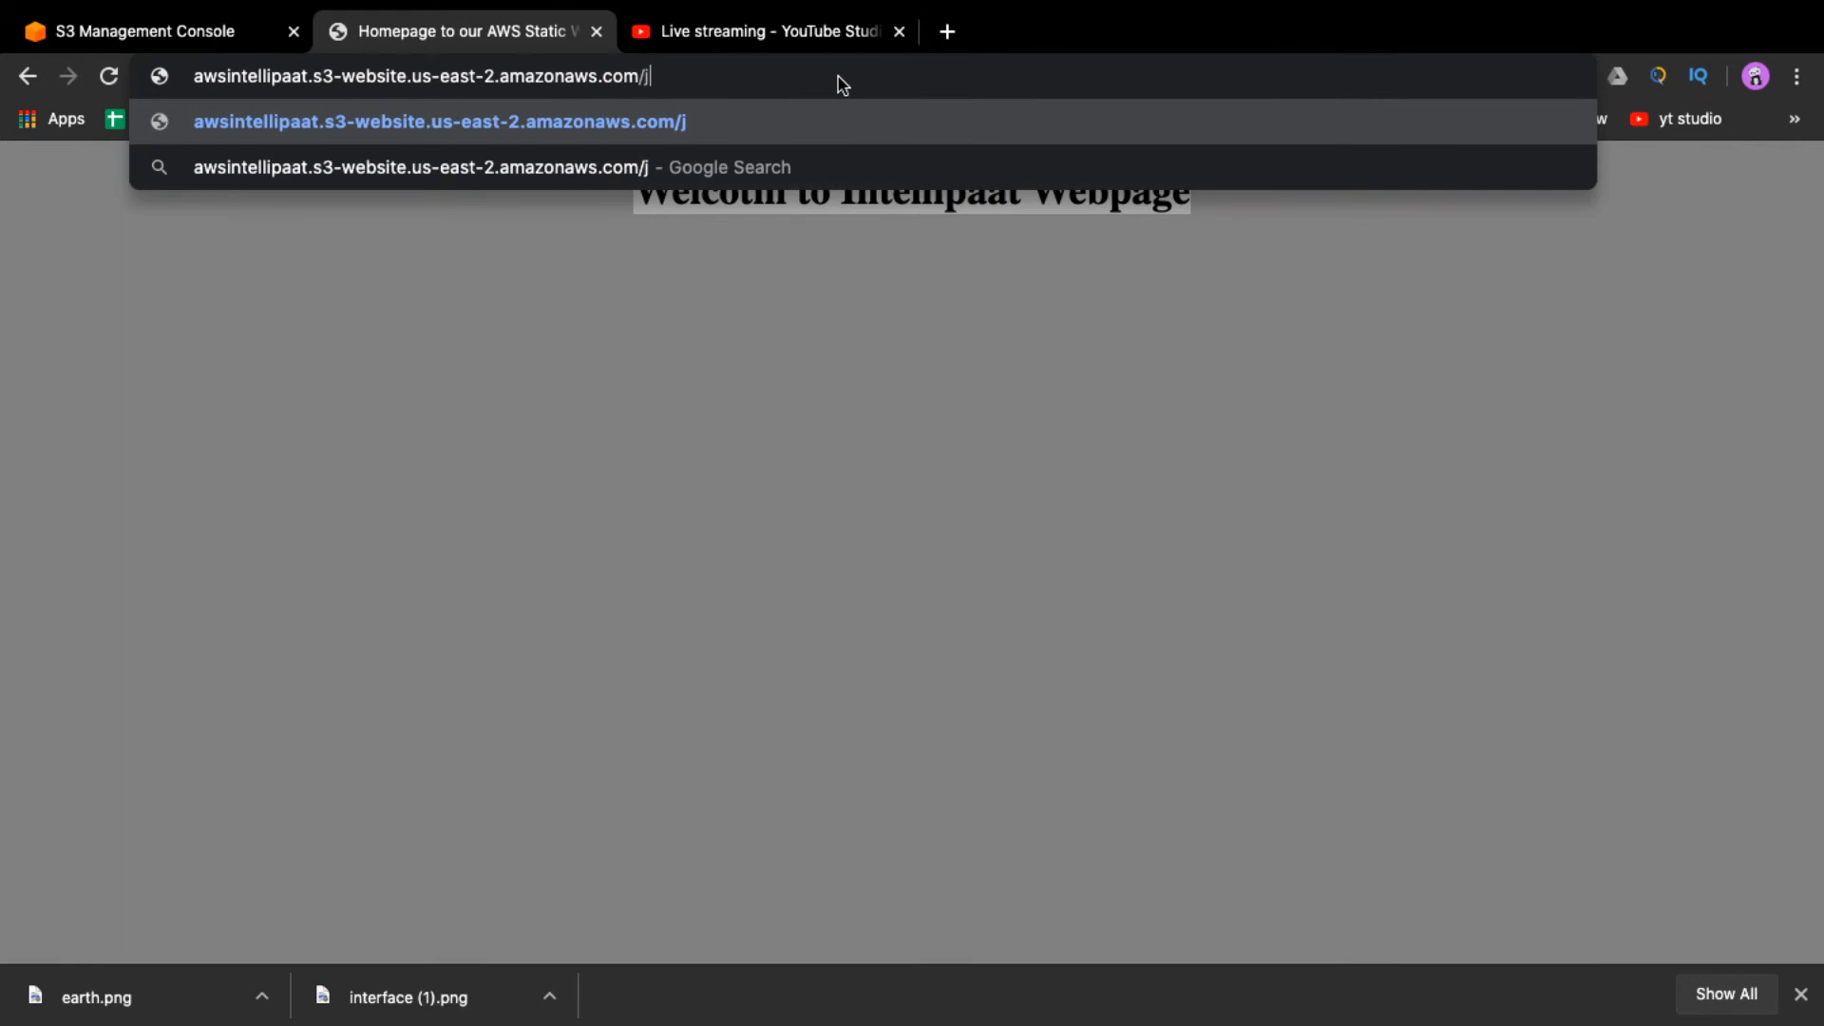
type("dnsdknlsd")
key("Return")
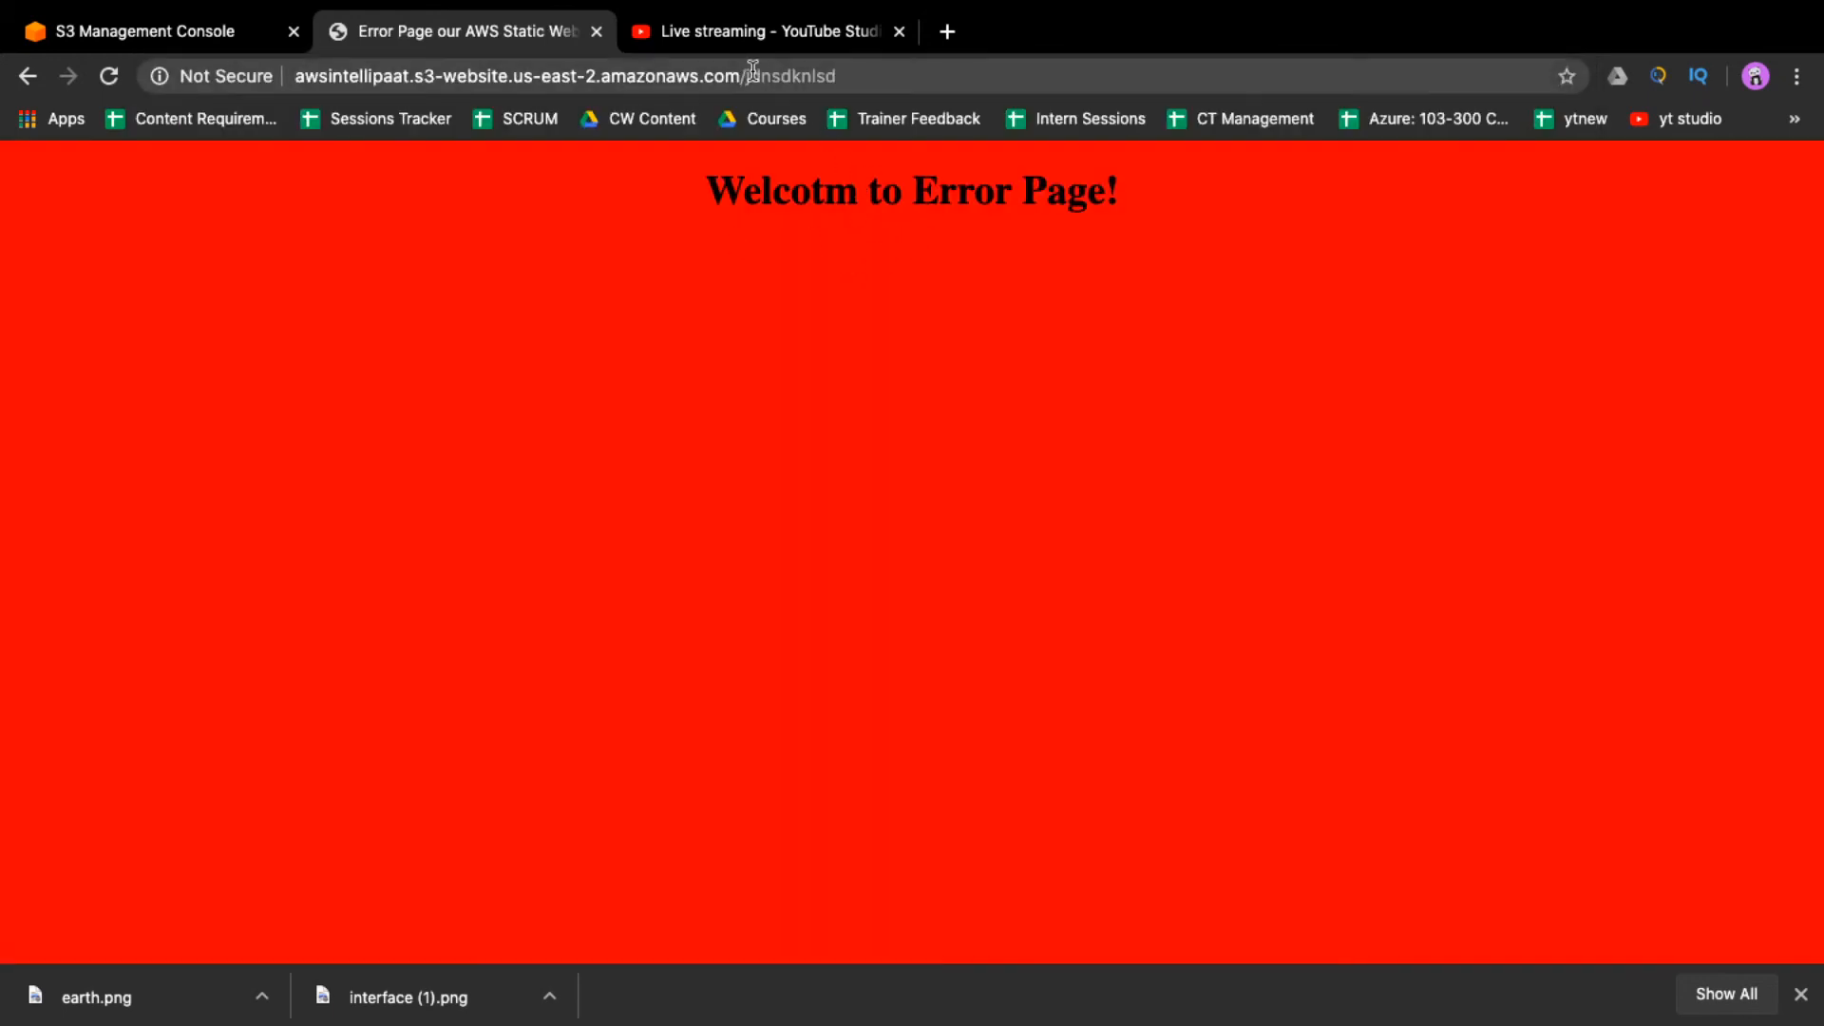
- Strip /jdnsdknlsd from the website address and reload the home page
left_click_drag(747, 74, 923, 77)
key("BackSpace")
key("Return")
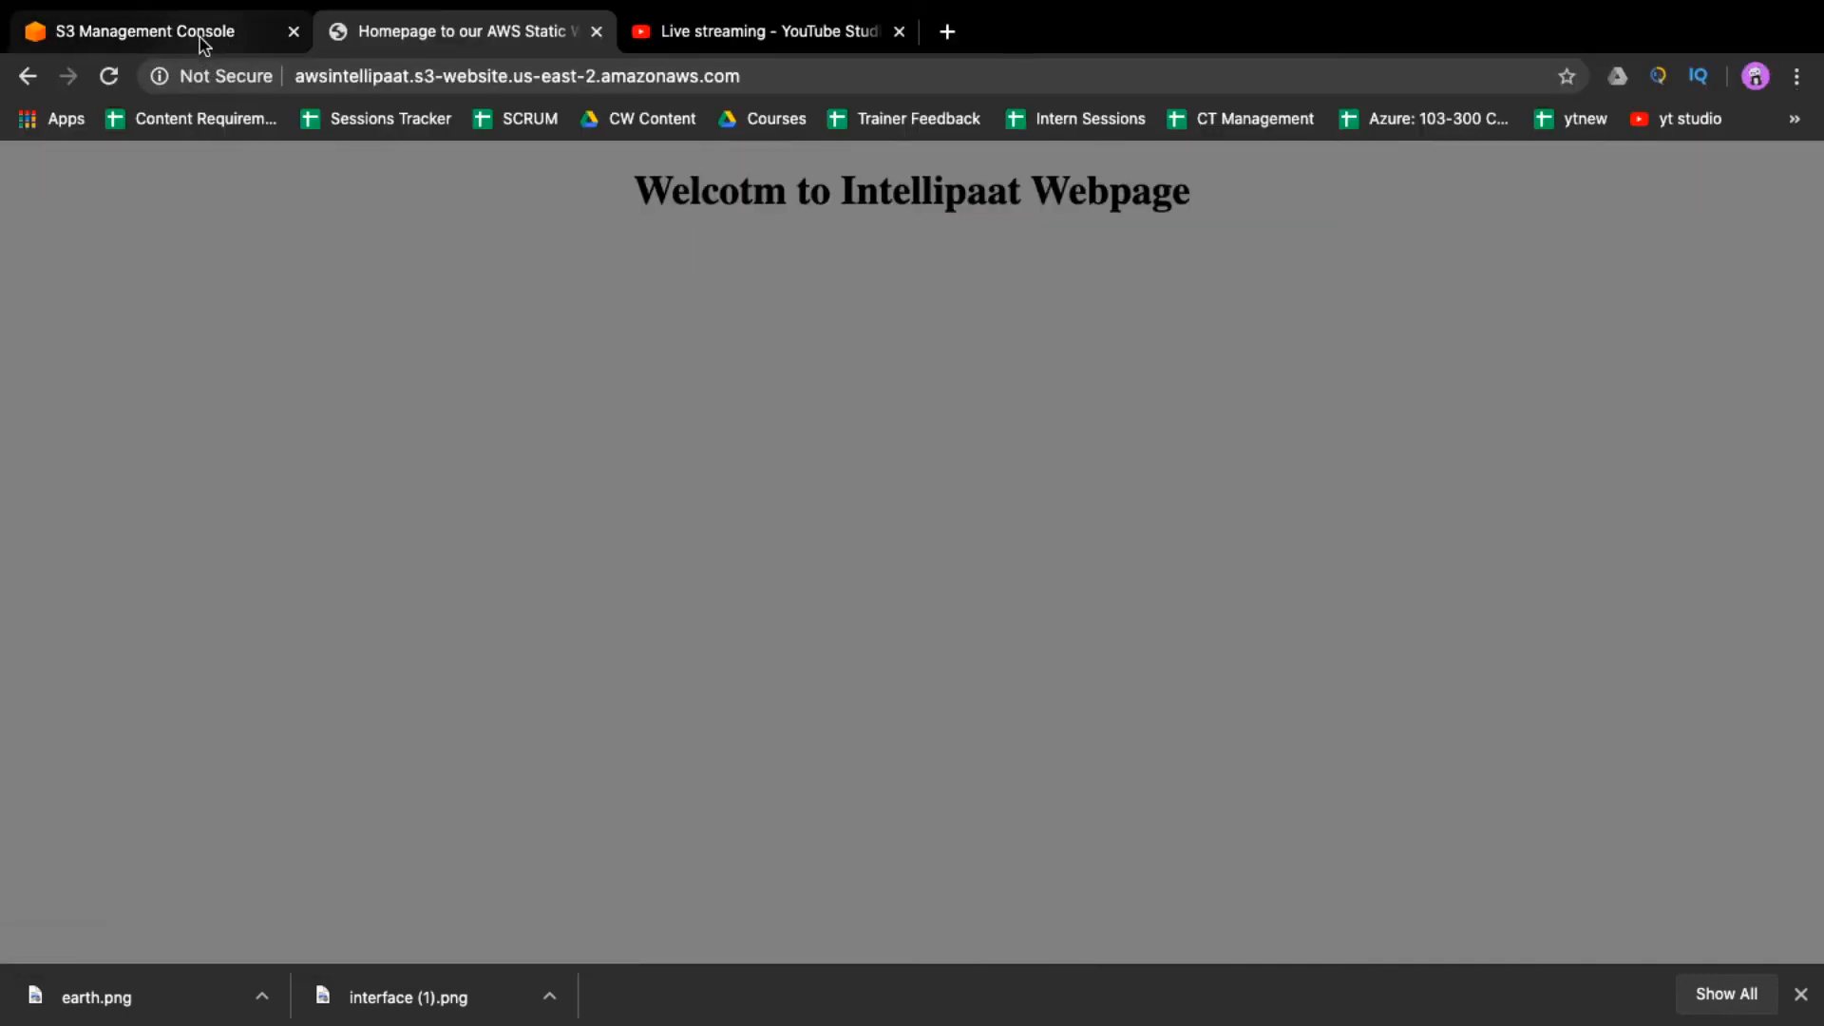
- Switch to the AWS console tab, search the services for cloudfront, and open CloudFront
left_click(201, 38)
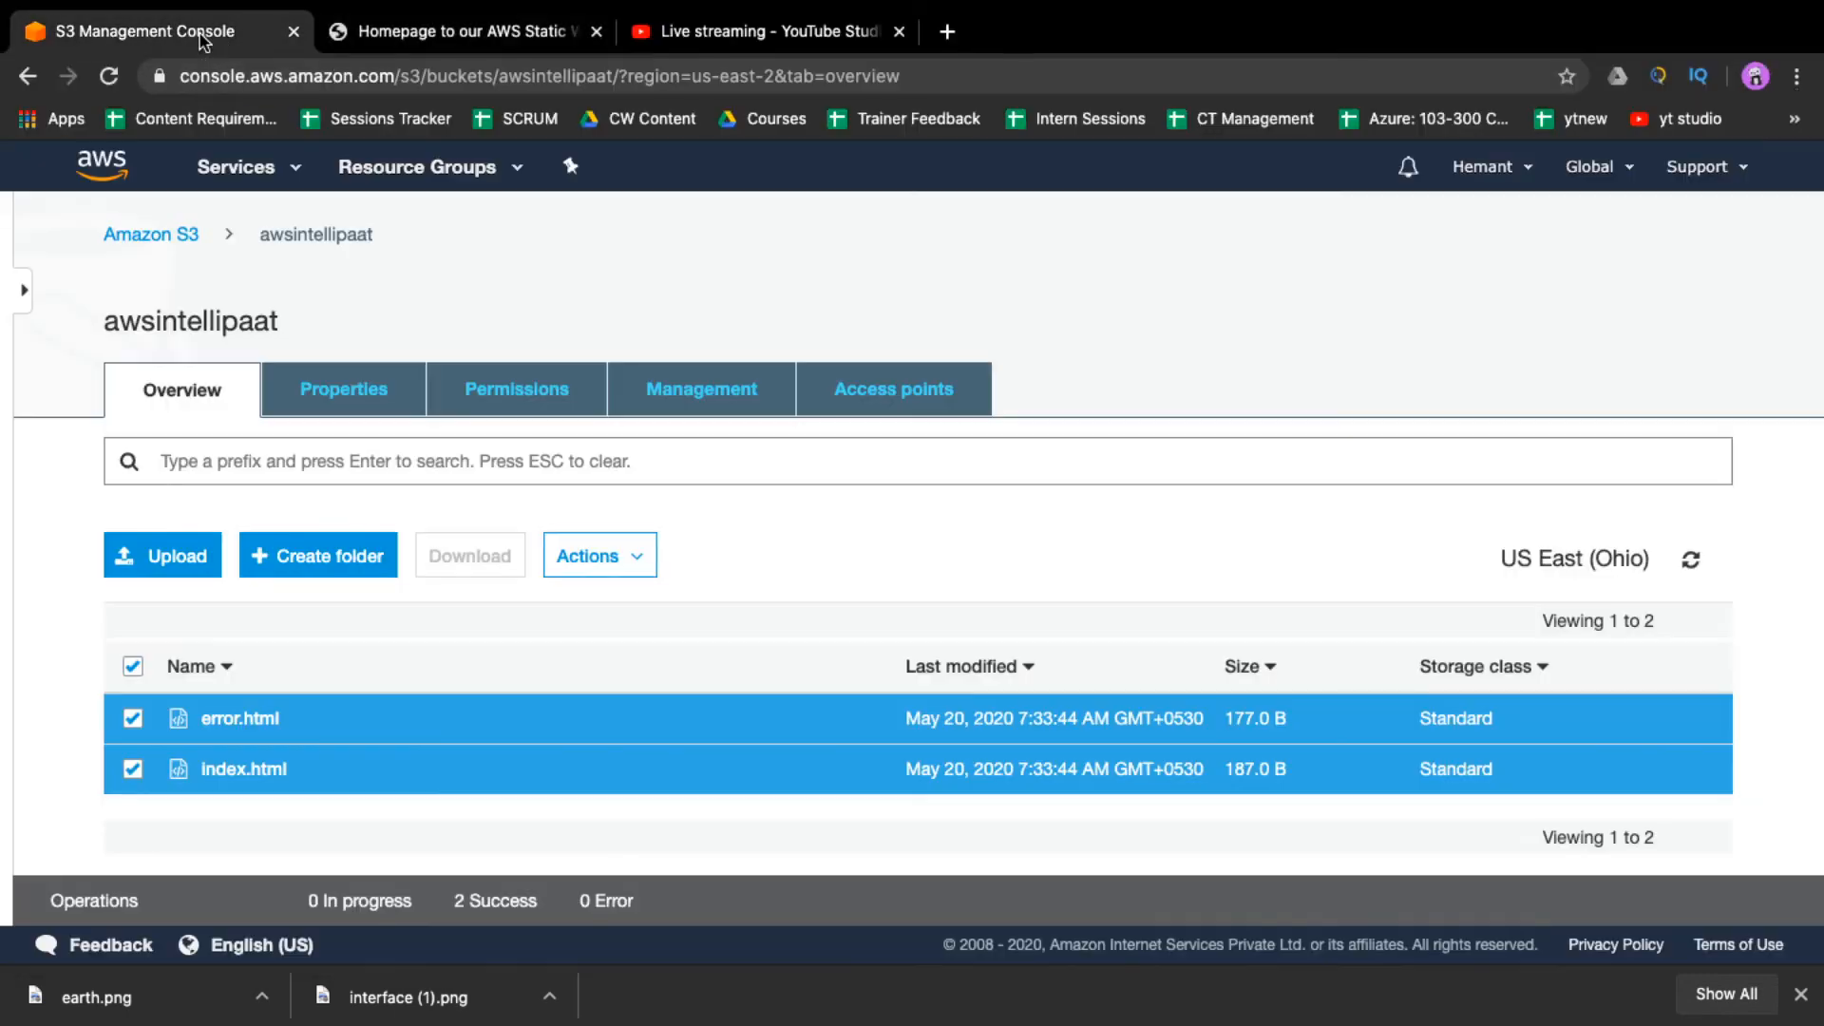
left_click(285, 167)
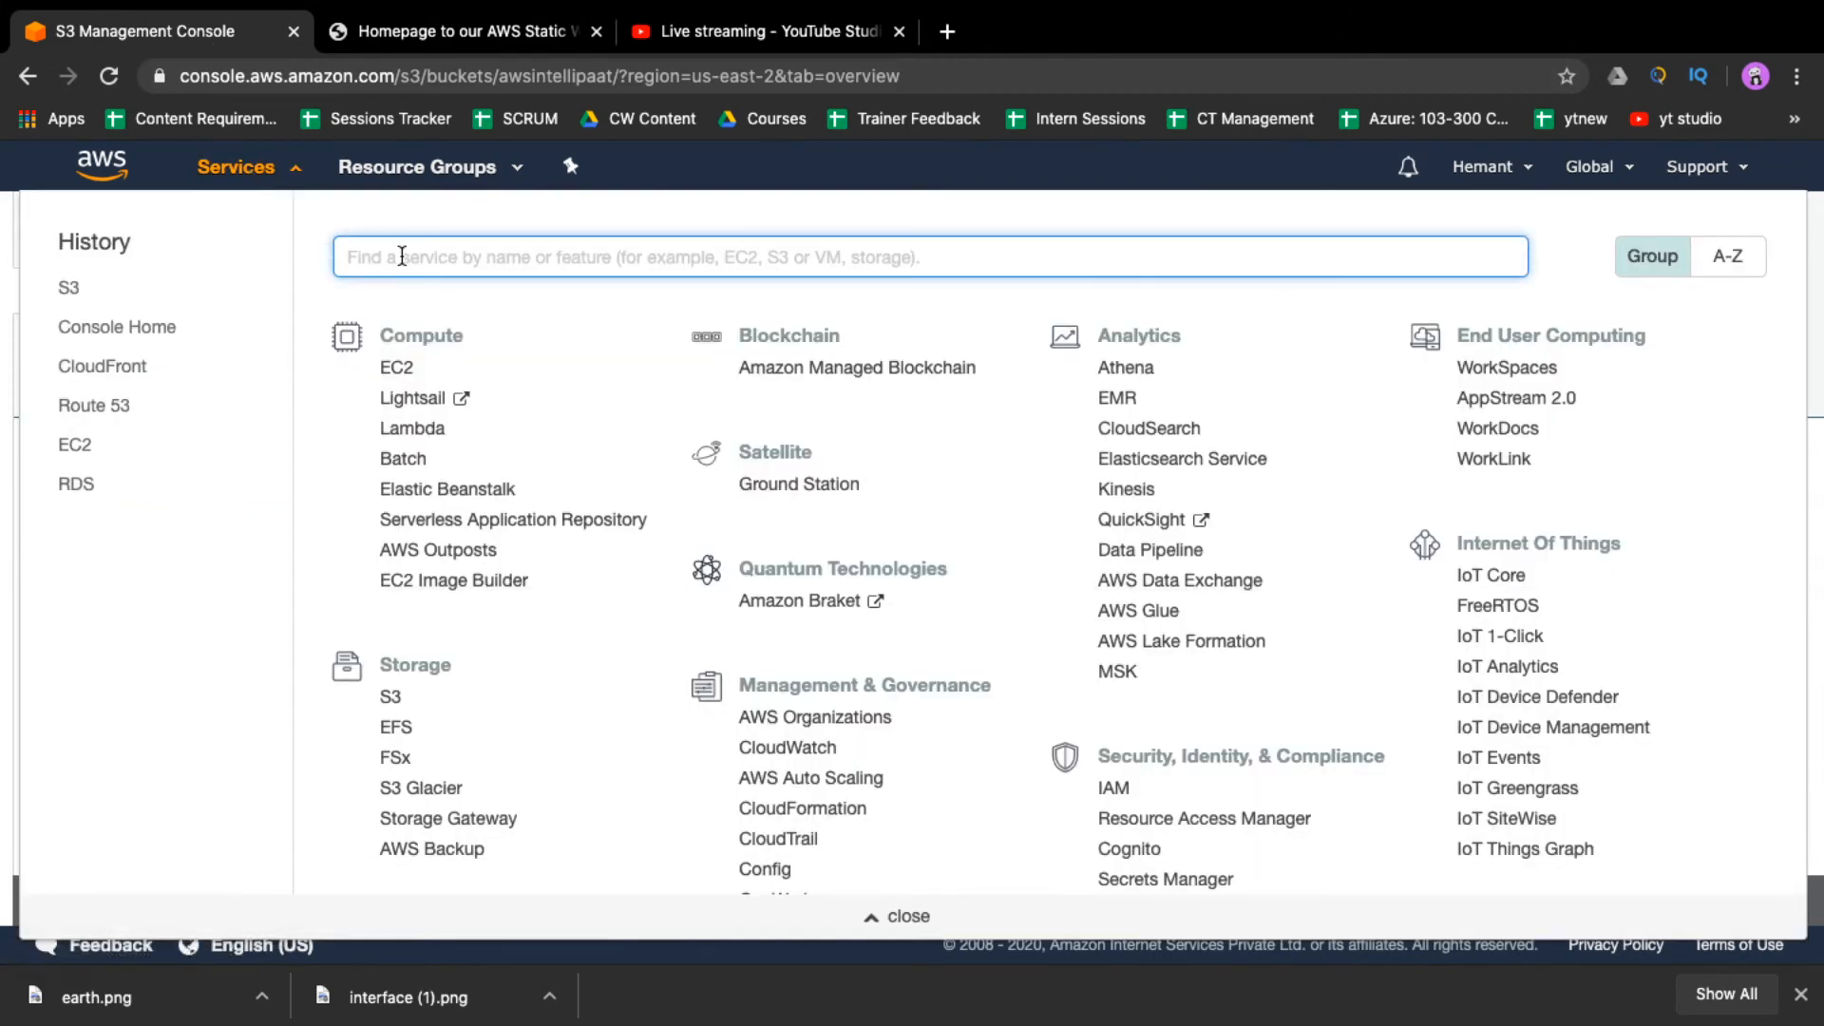
type("cloud")
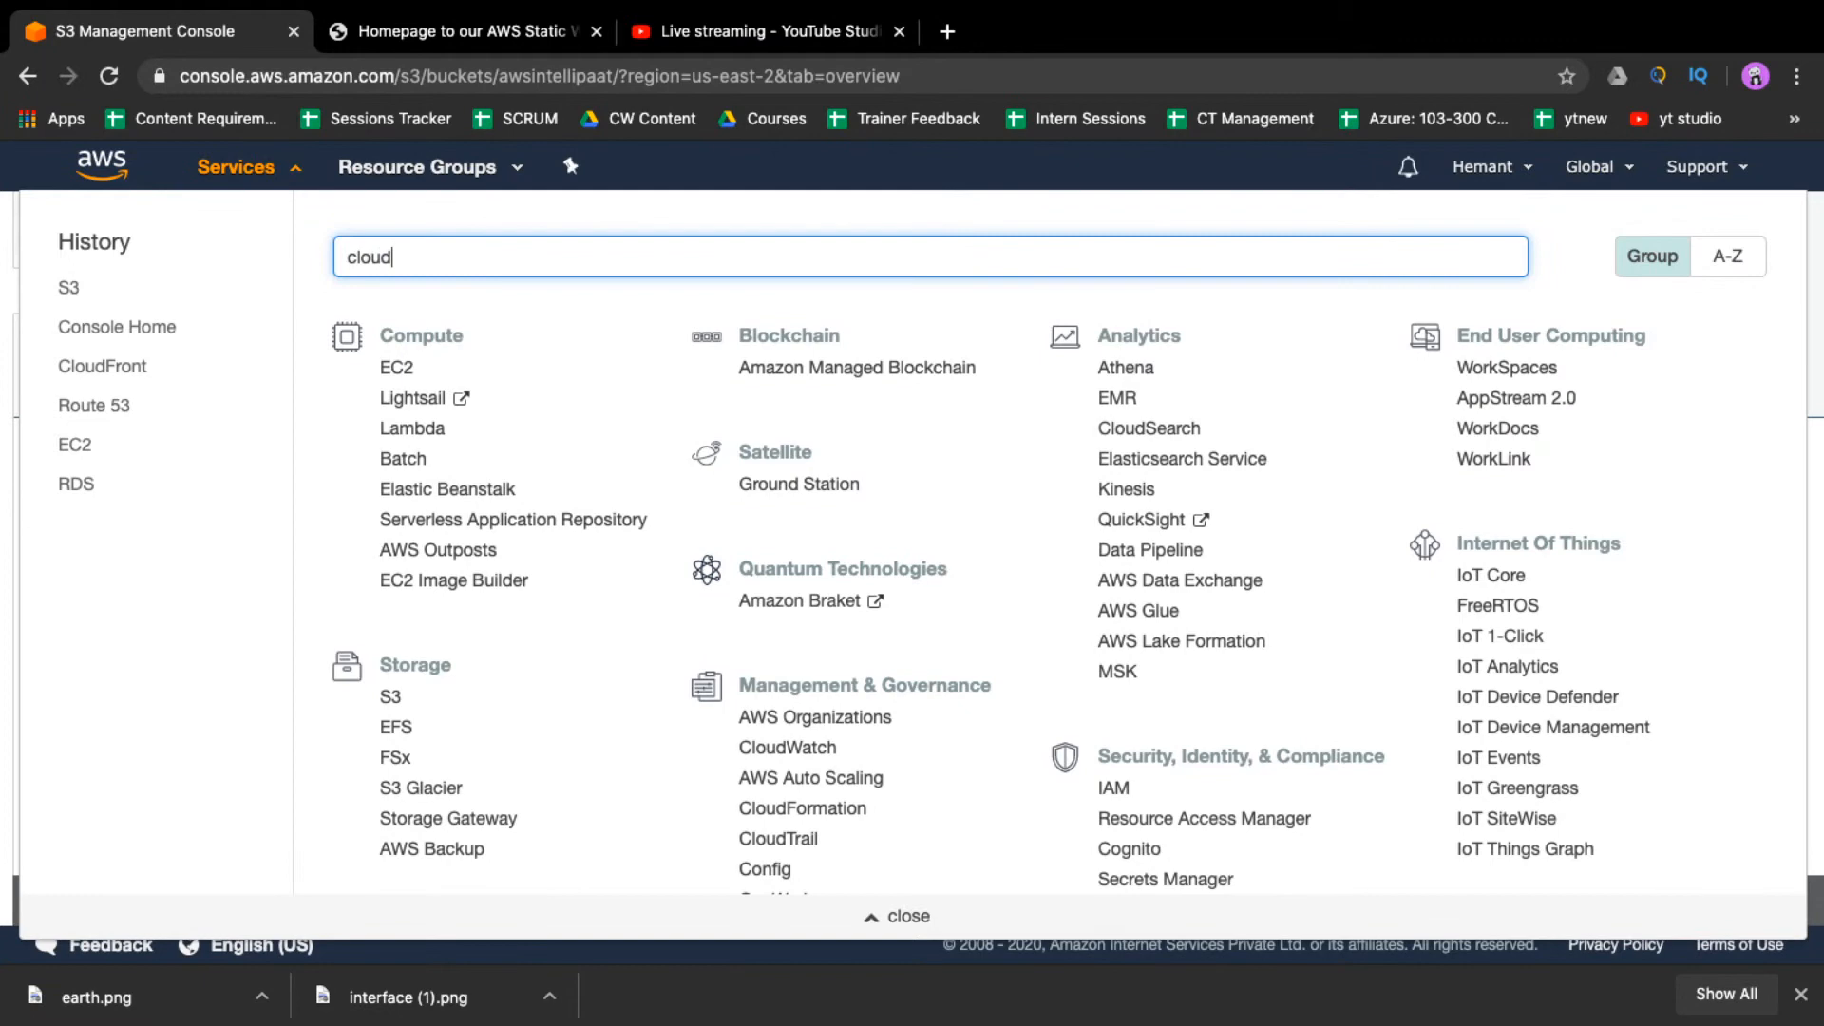
type("forn")
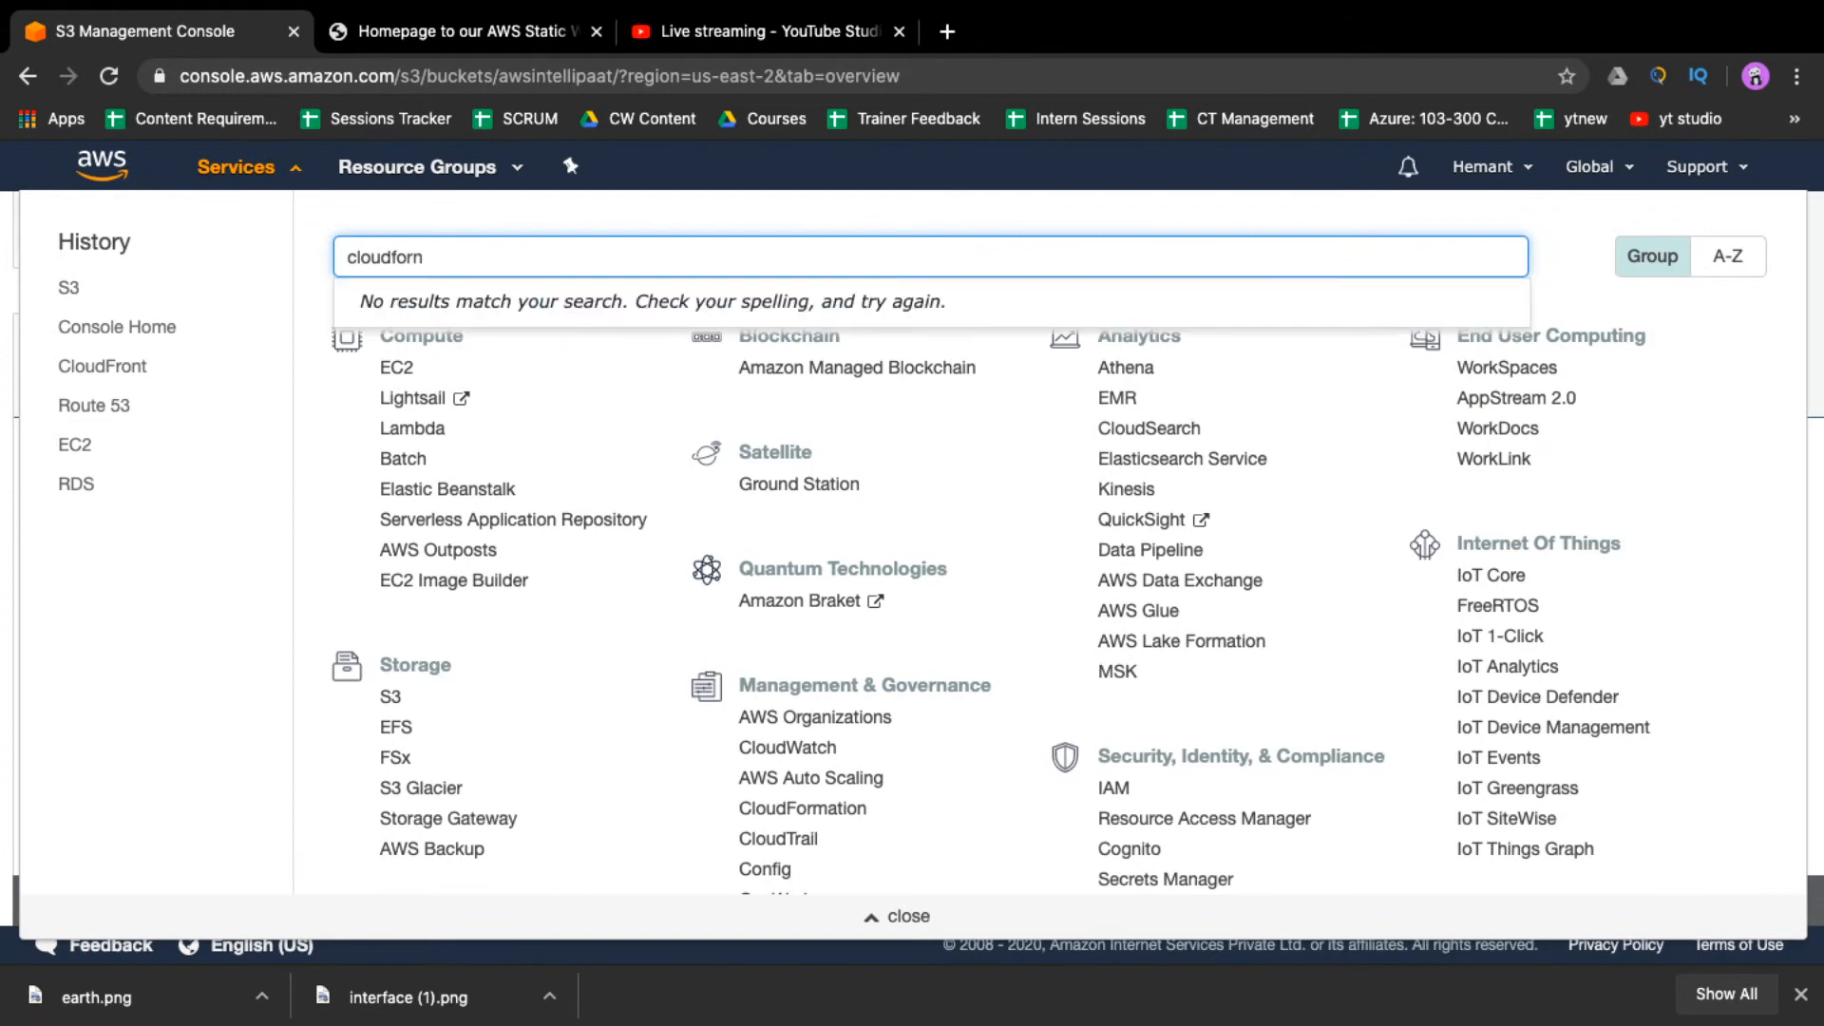
key("BackSpace")
key("BackSpace")
key("BackSpace")
type("ront")
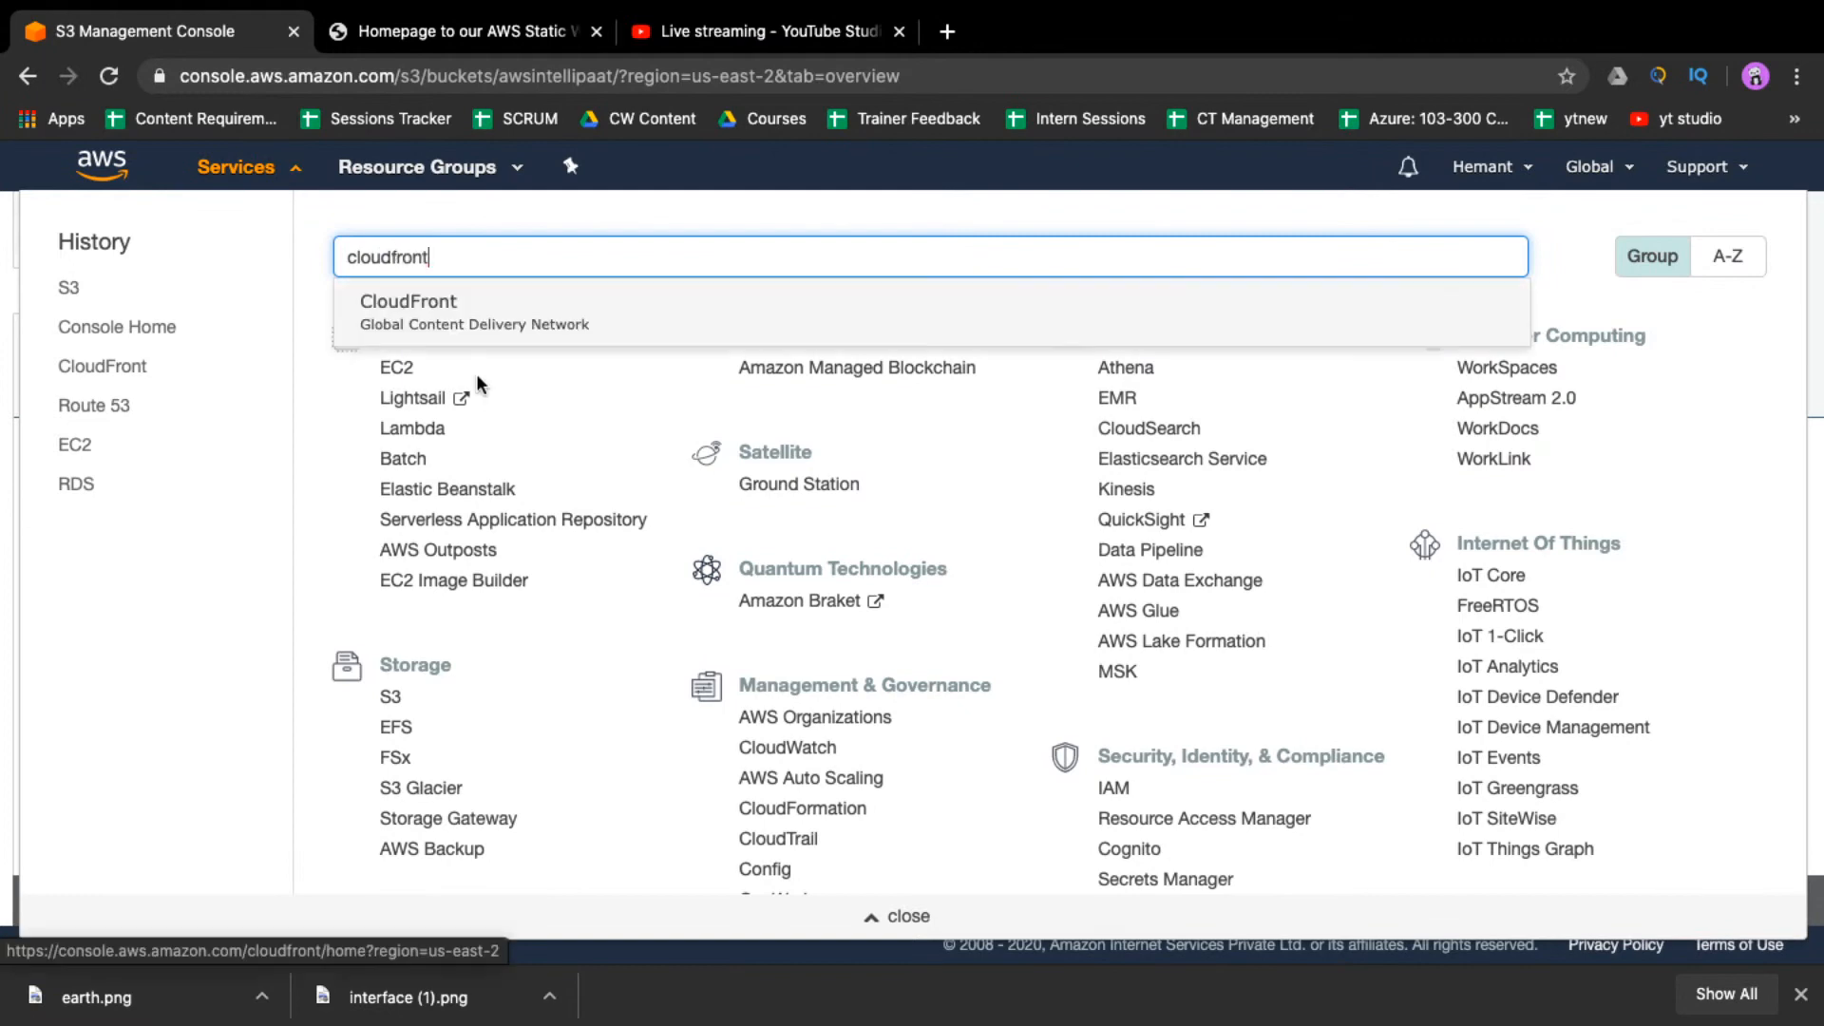
left_click(514, 324)
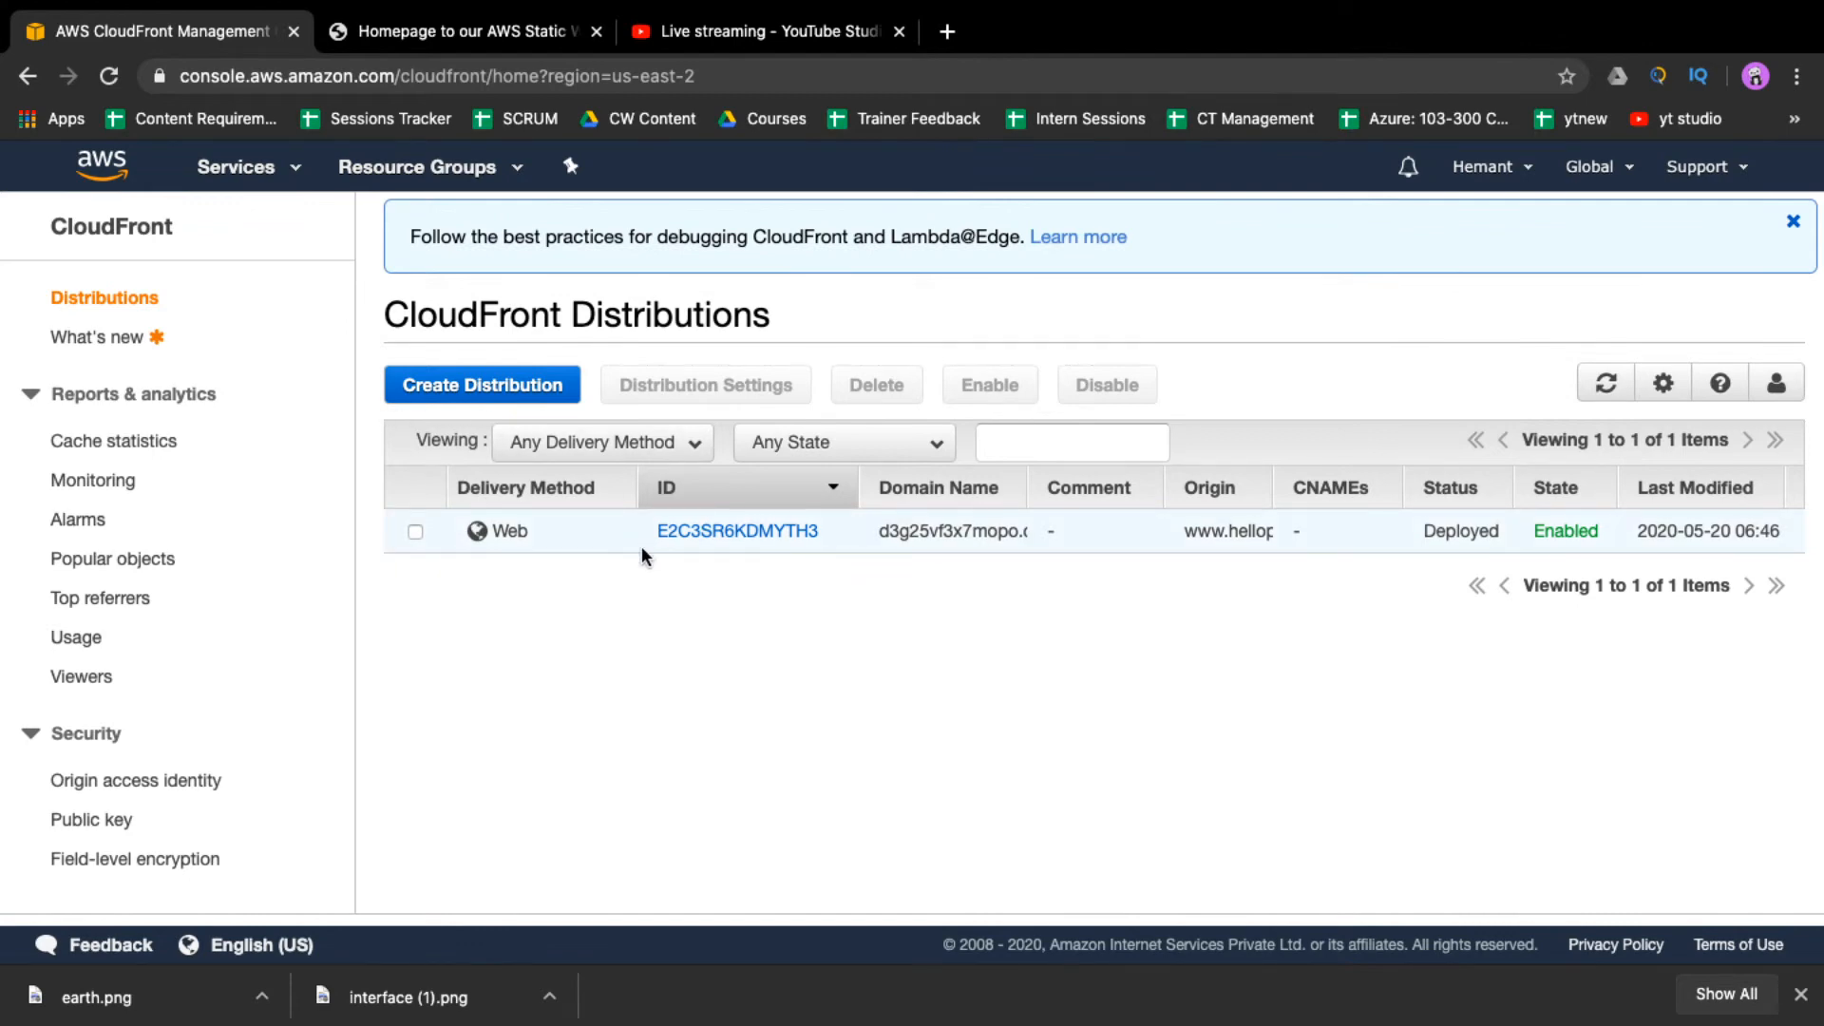
- Start creating a CloudFront distribution with the Web delivery method and look over its settings form
left_click(452, 389)
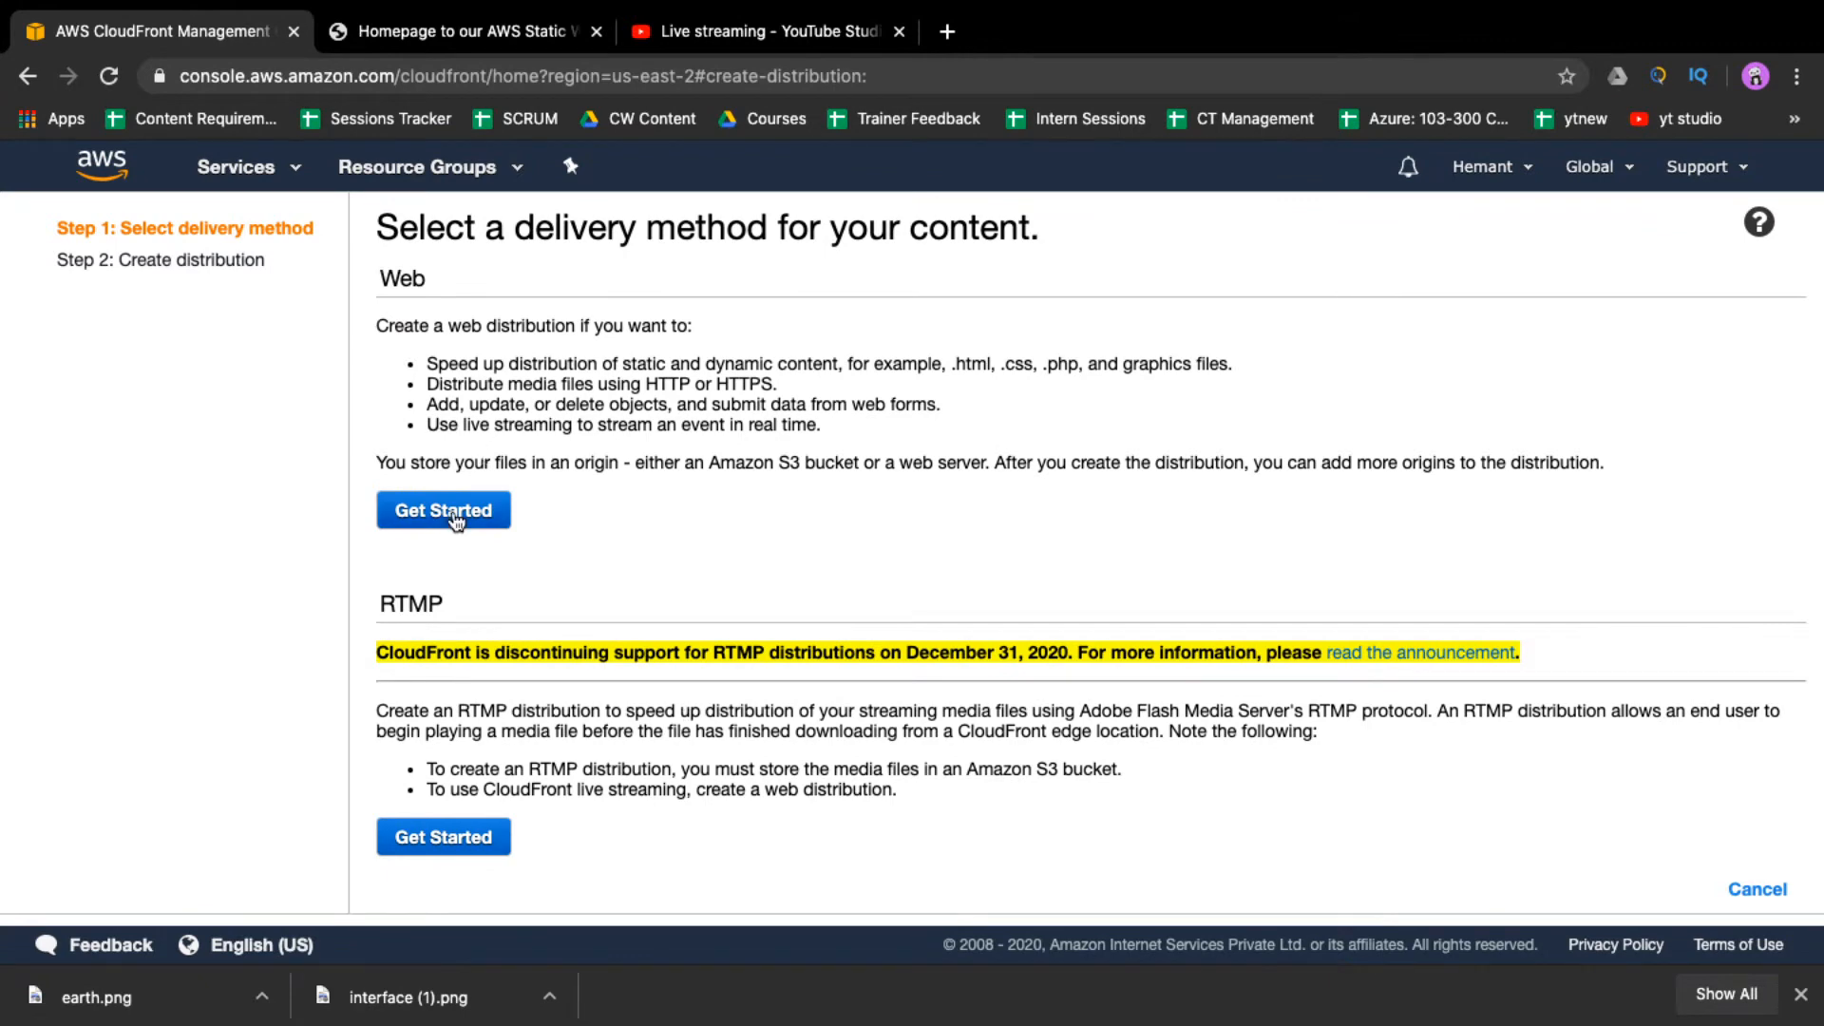
scroll(456, 521, "down", 1)
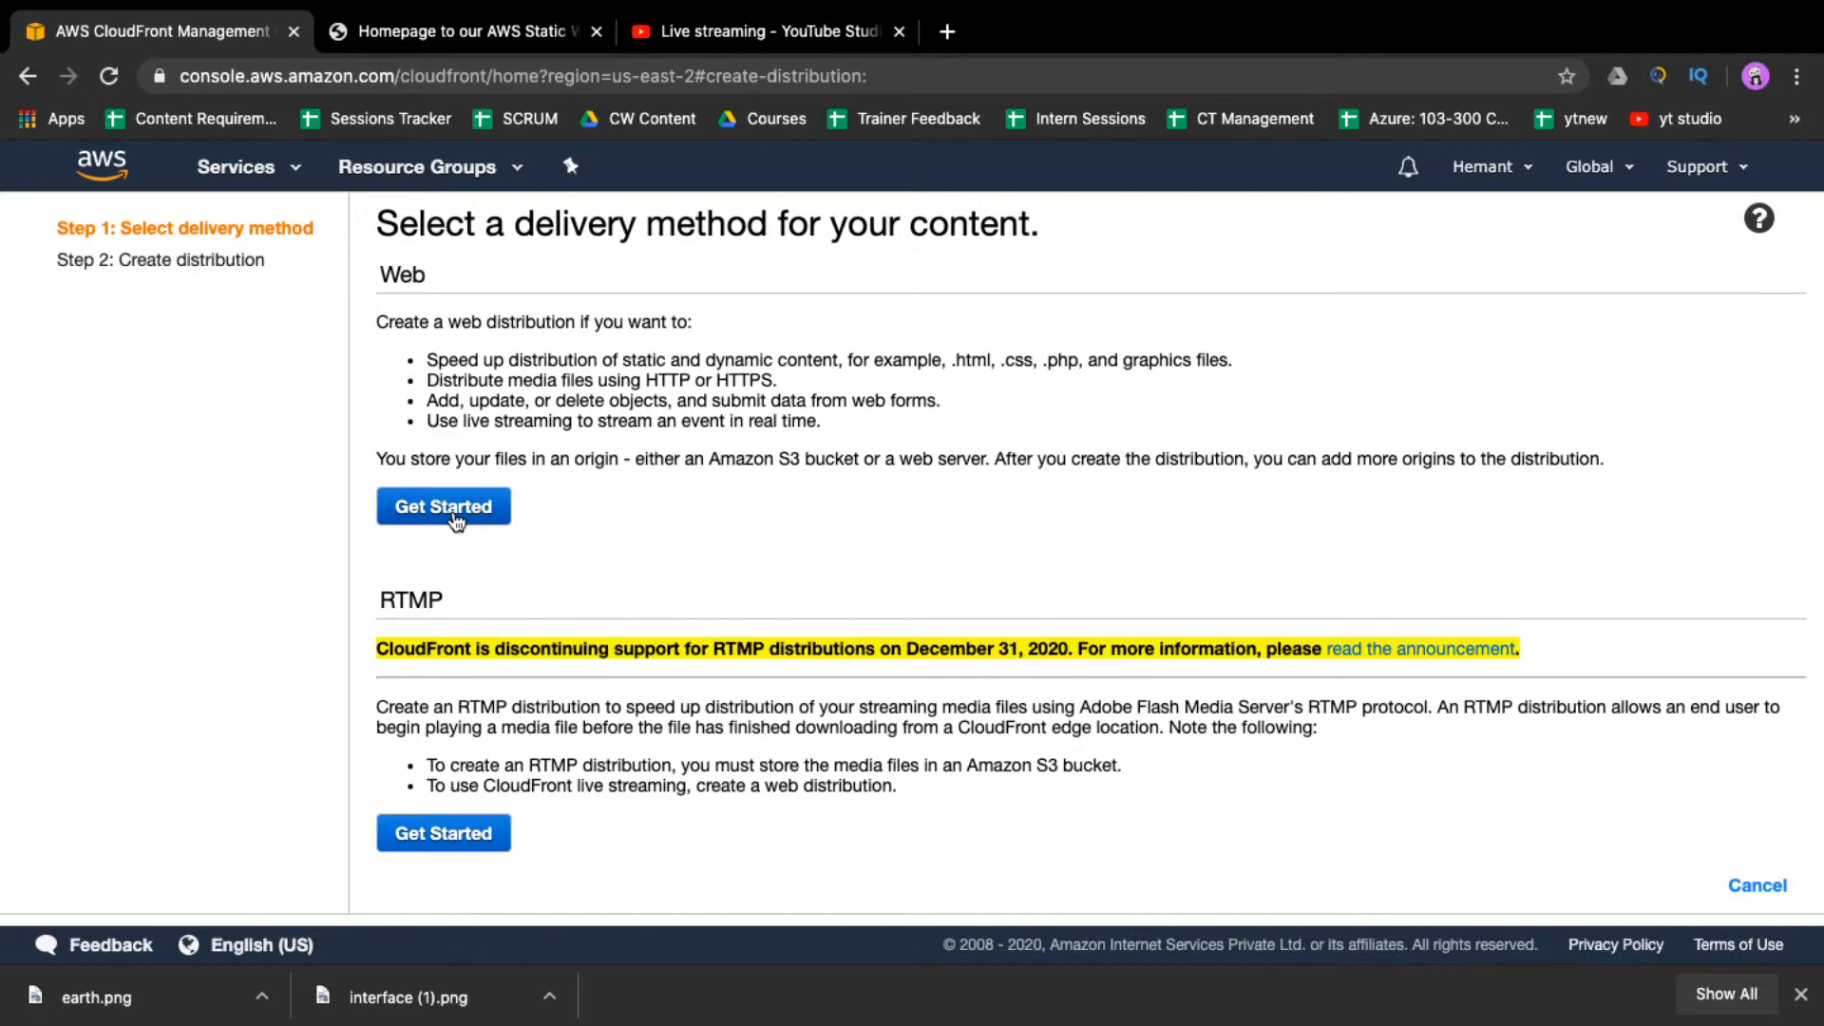
left_click(443, 507)
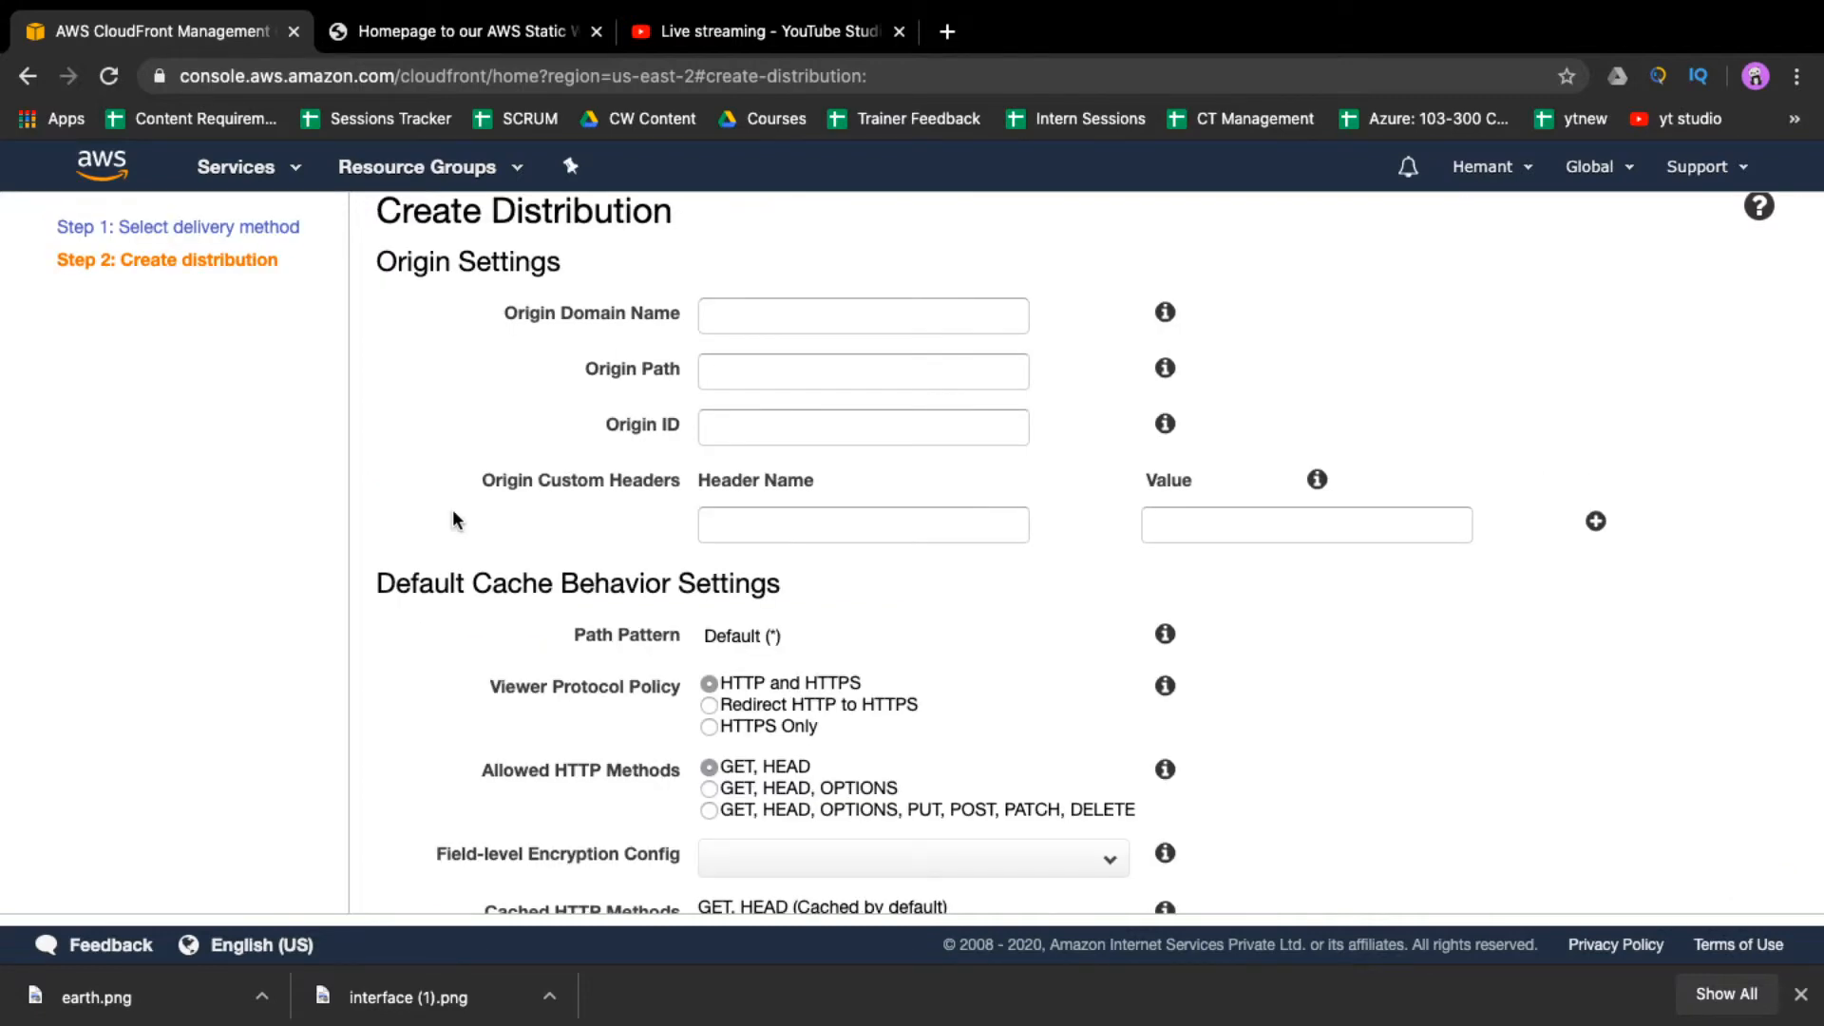
scroll(649, 637, "down", 10)
scroll(649, 638, "up", 20)
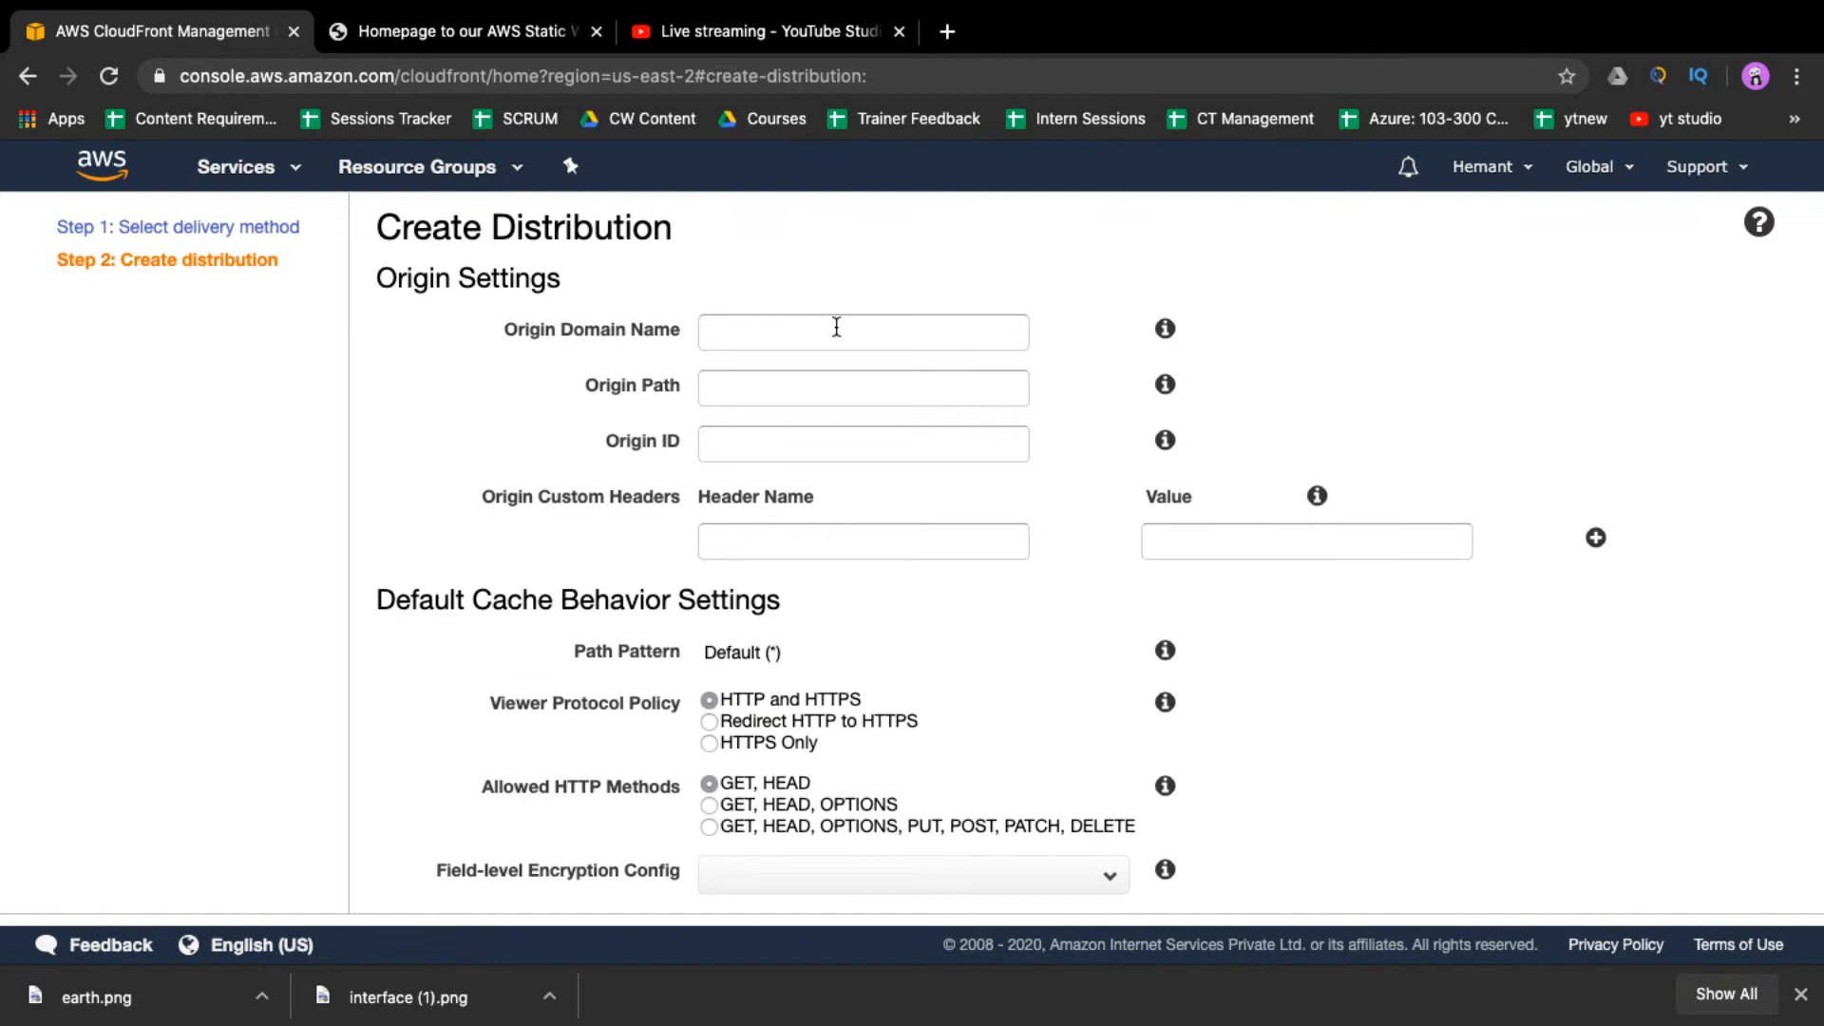
left_click_drag(686, 329, 505, 329)
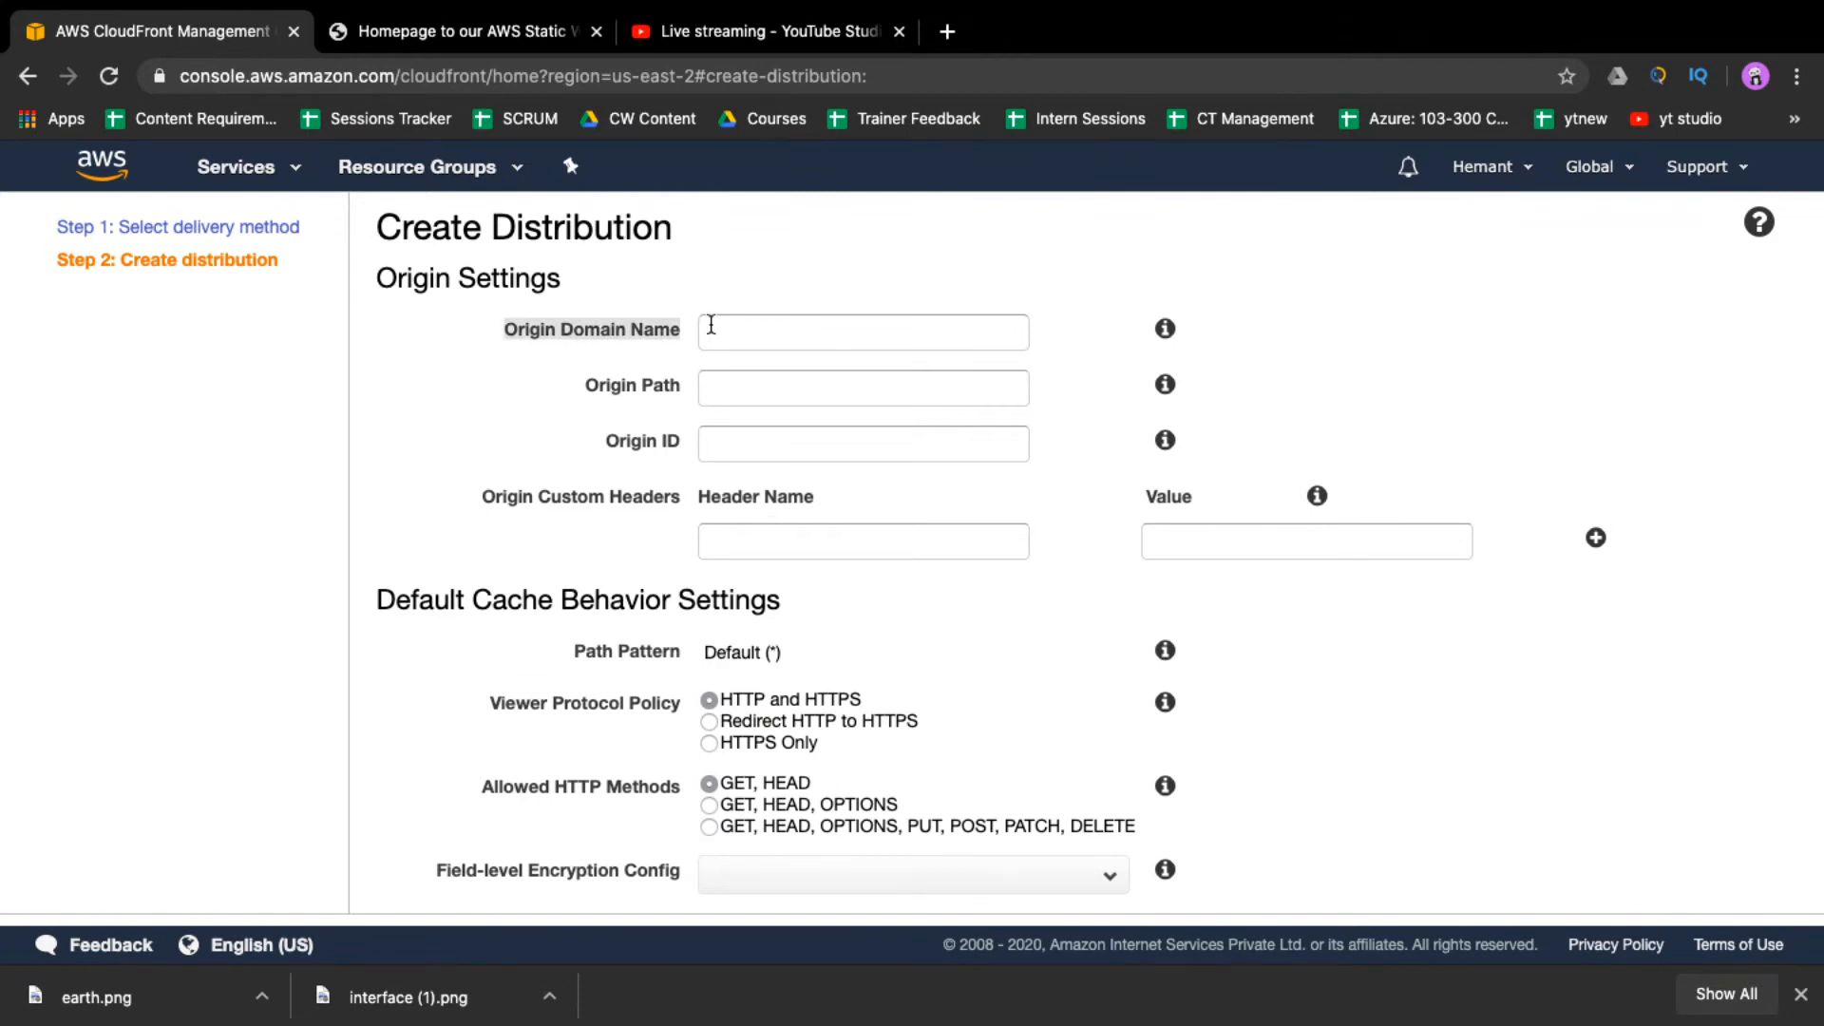
left_click(711, 325)
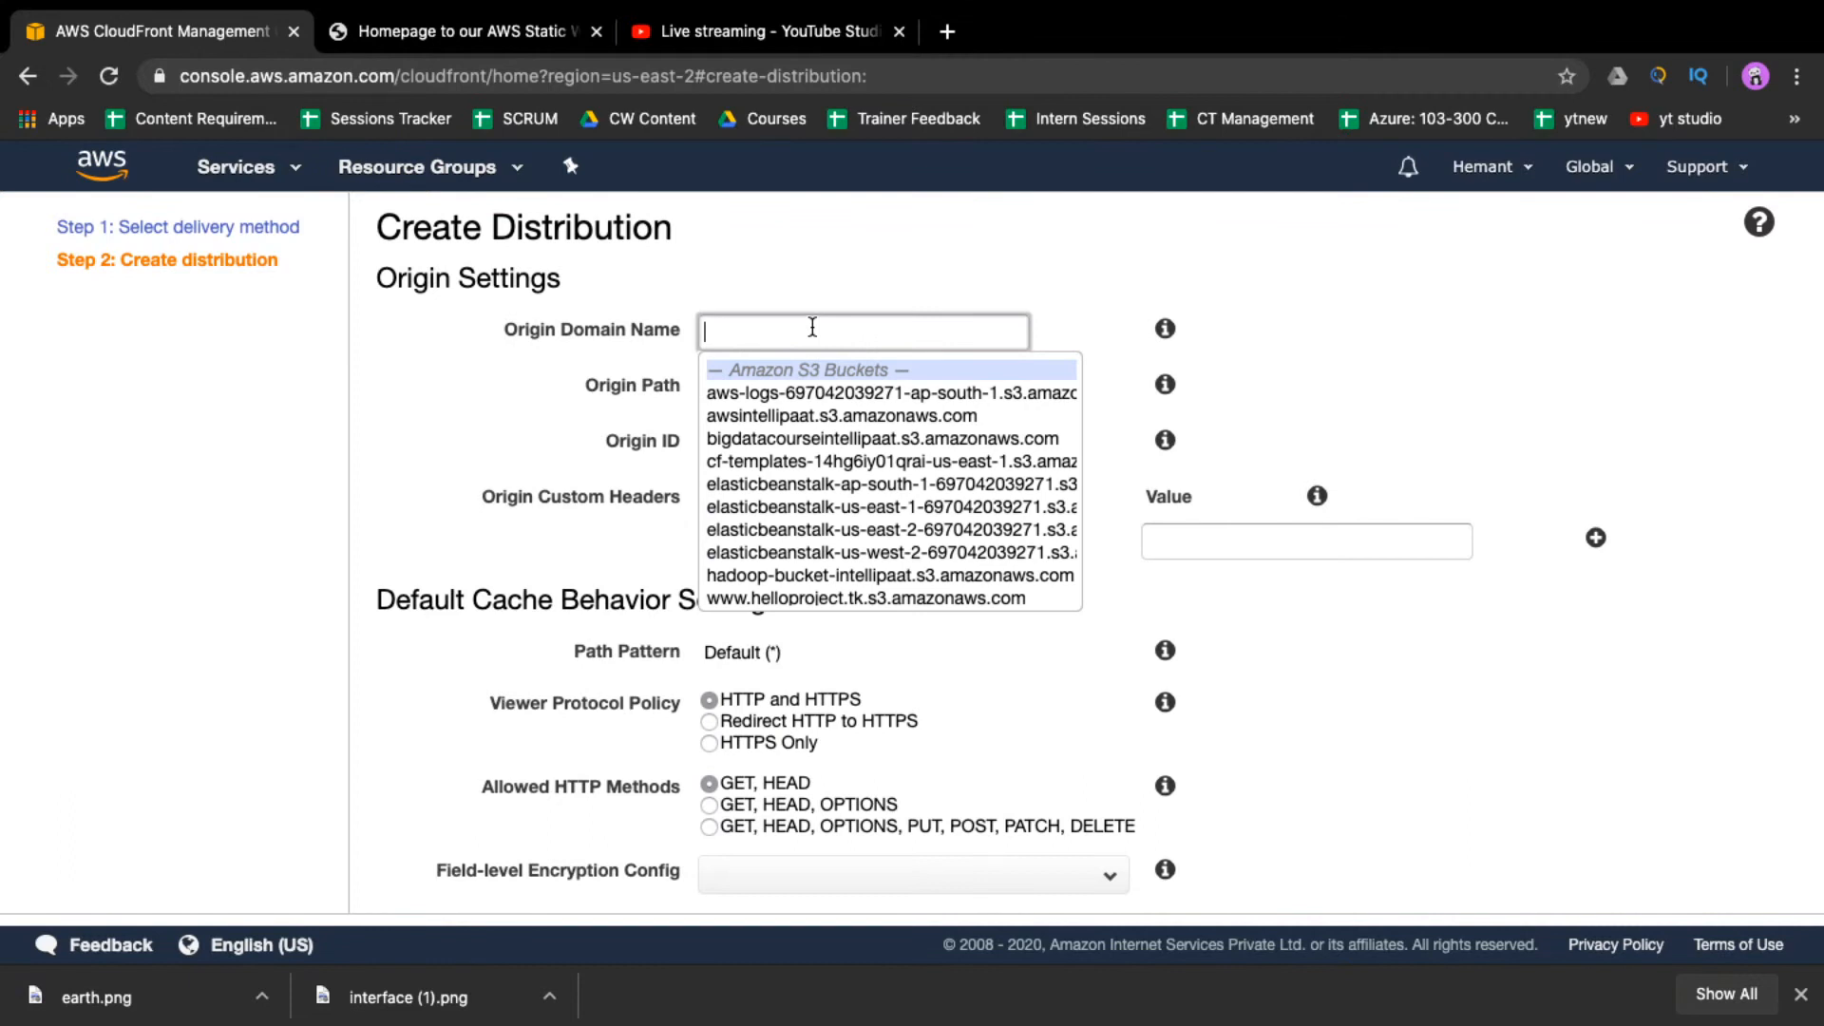
key("super+v")
left_click_drag(897, 328, 1026, 383)
key("BackSpace")
scroll(892, 332, "left", 3)
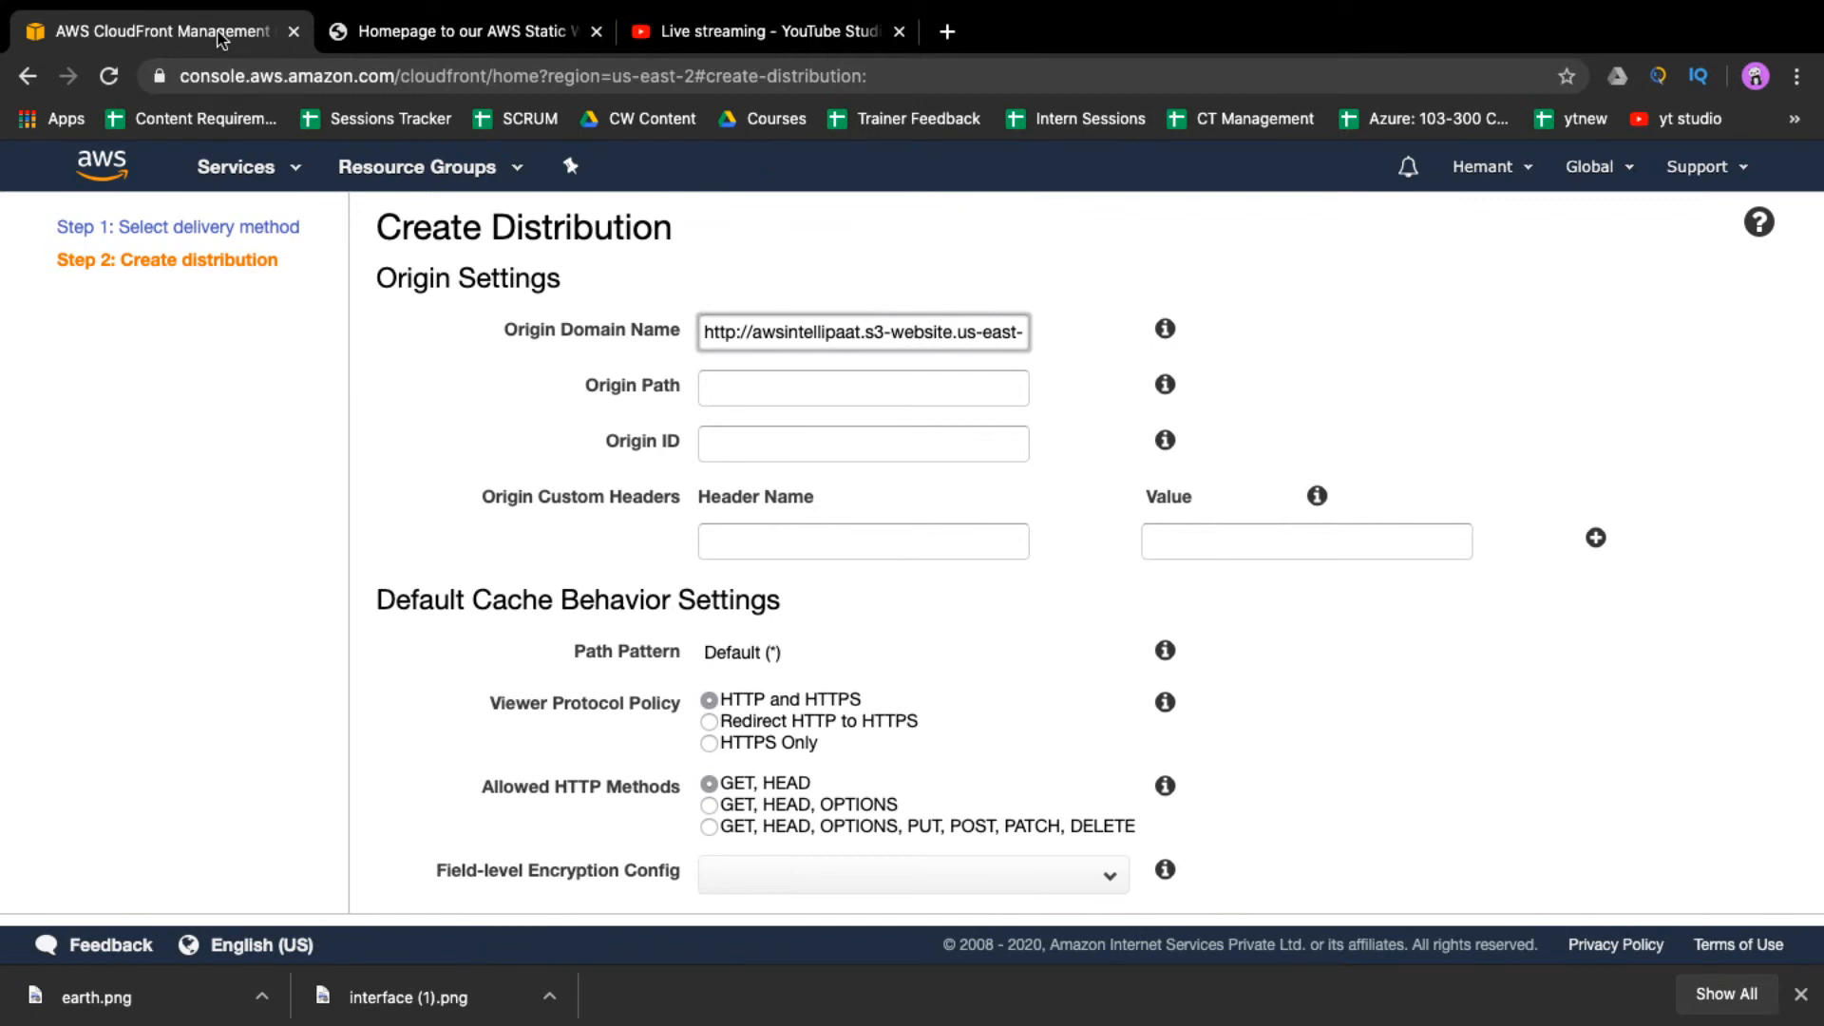
- Open S3 in a new browser tab and view the static website hosting endpoint in the awsintellipaat bucket's properties
left_click(265, 174)
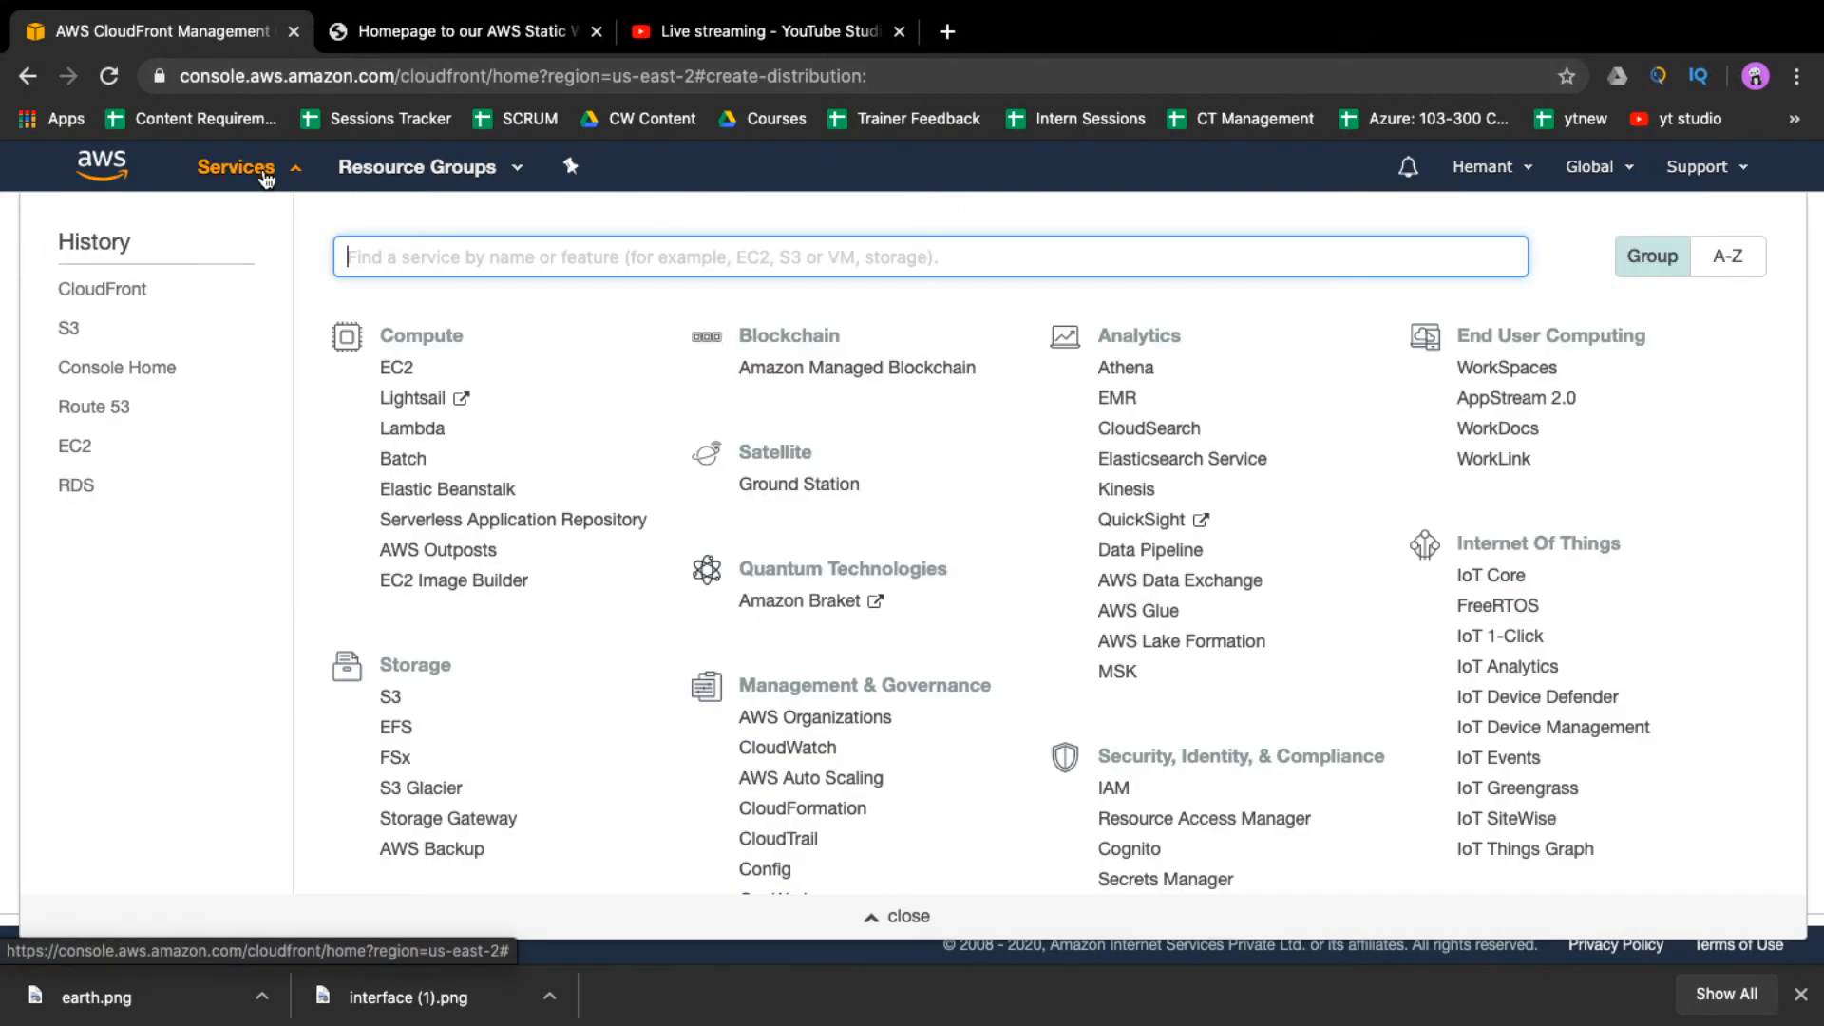
left_click(69, 332, "super")
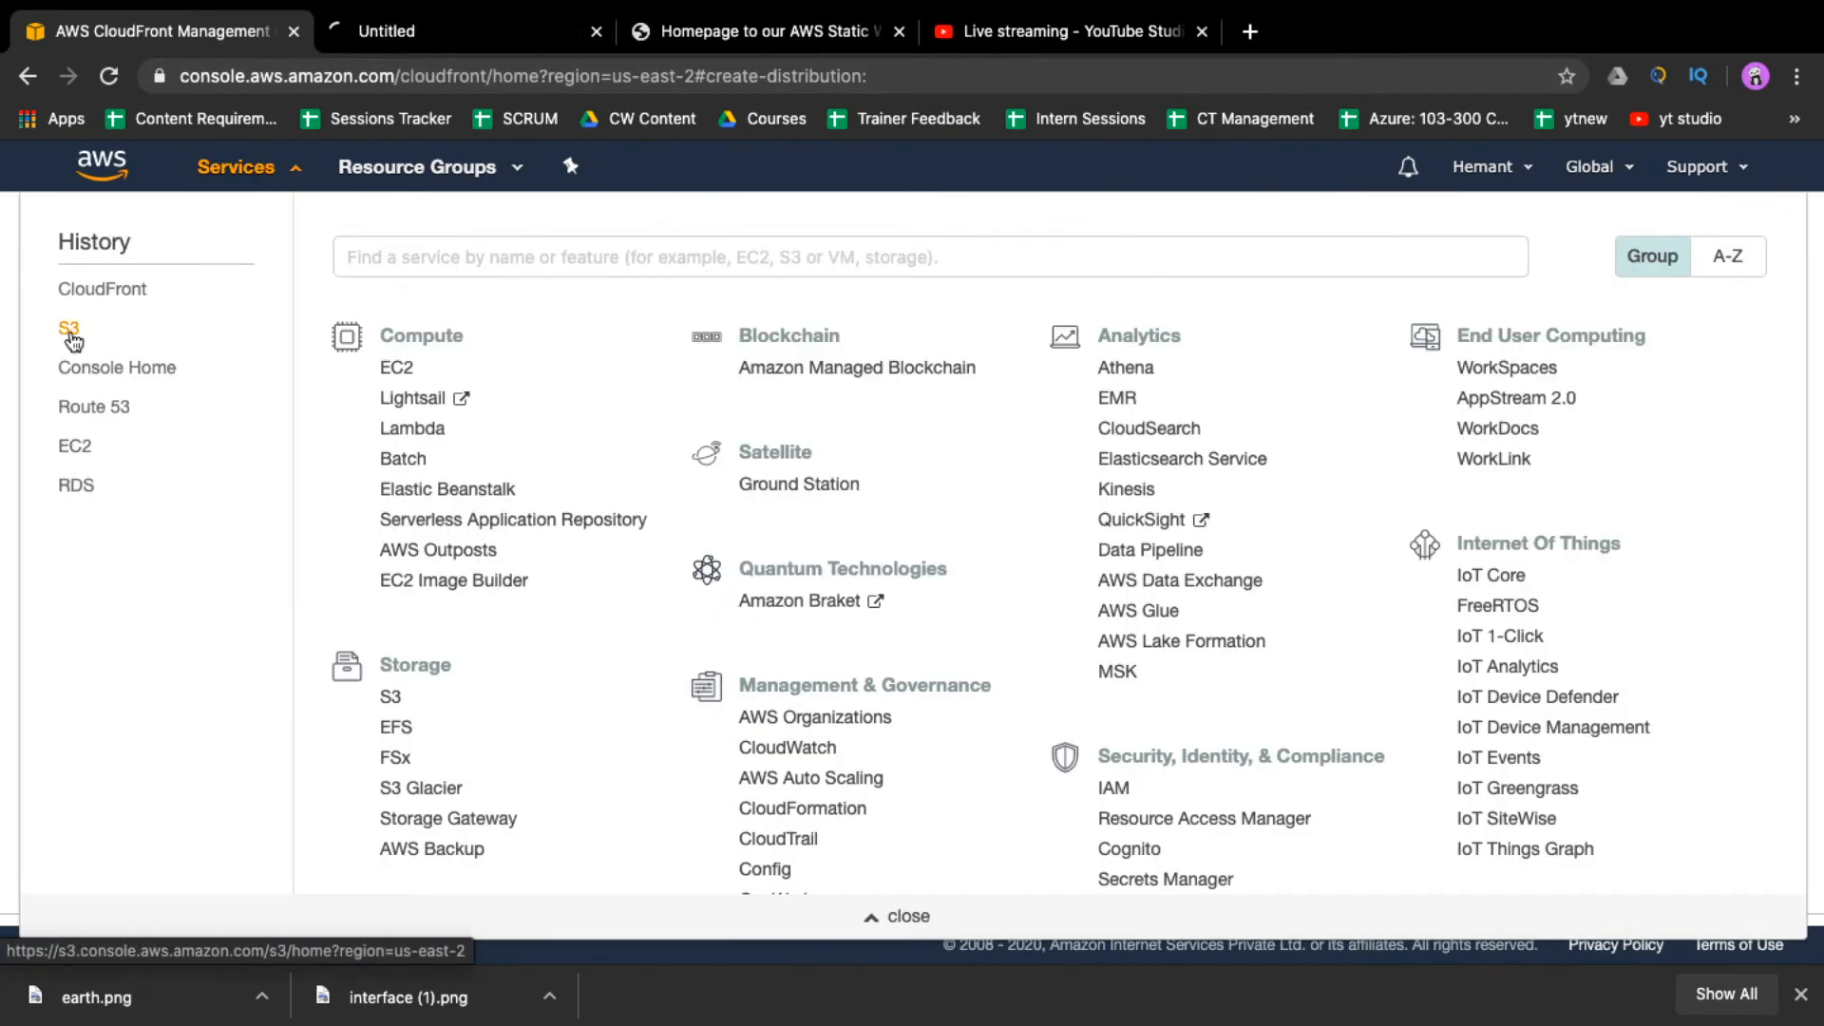
left_click(446, 30)
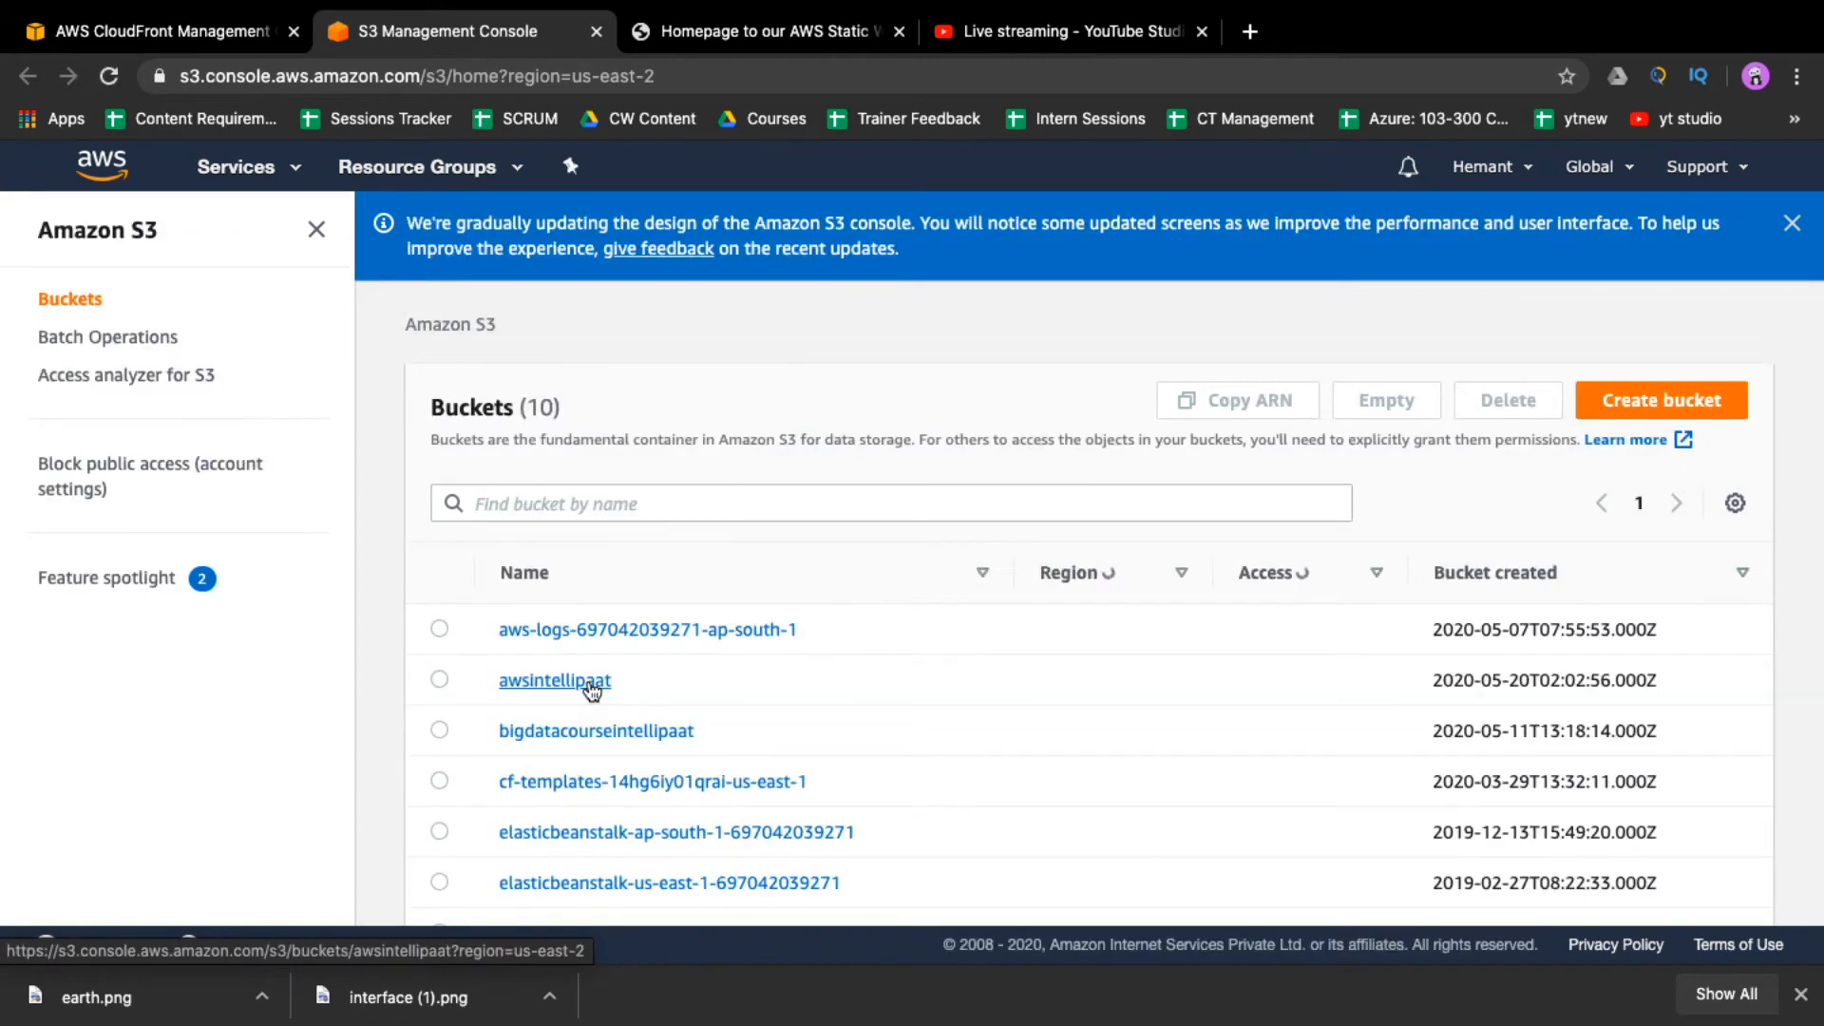
left_click(589, 680)
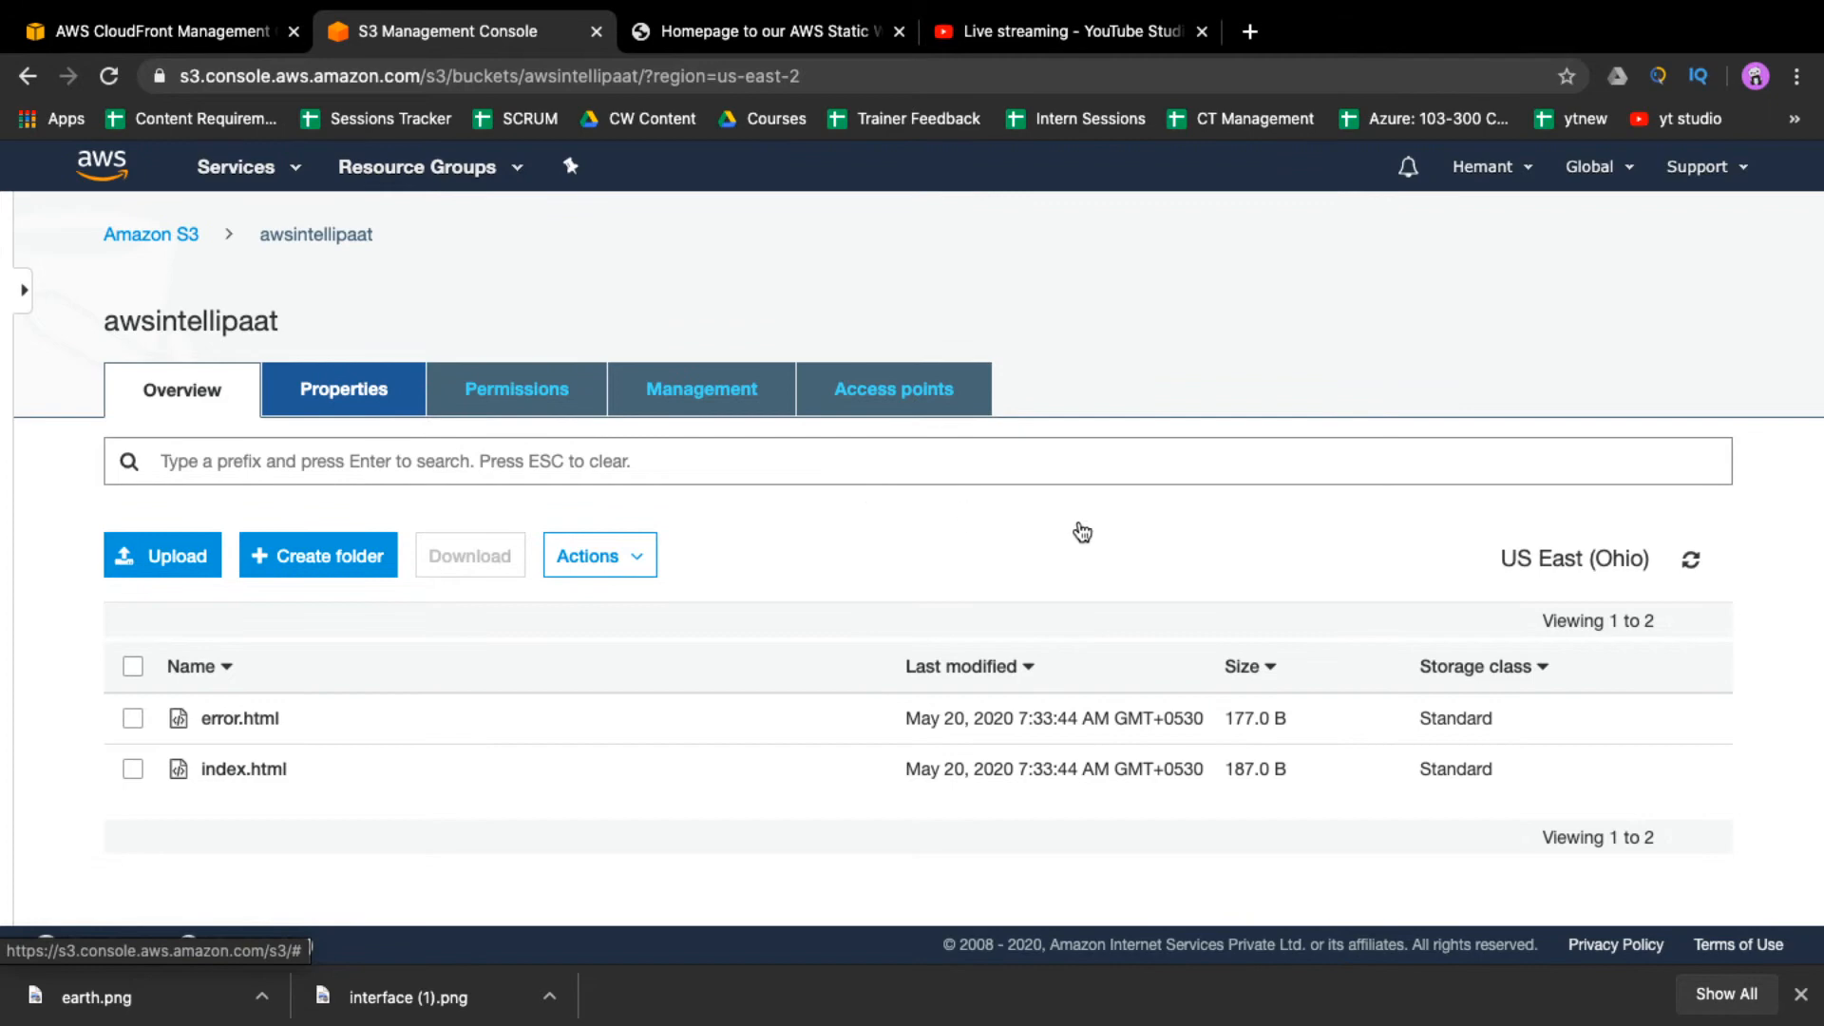
left_click(376, 397)
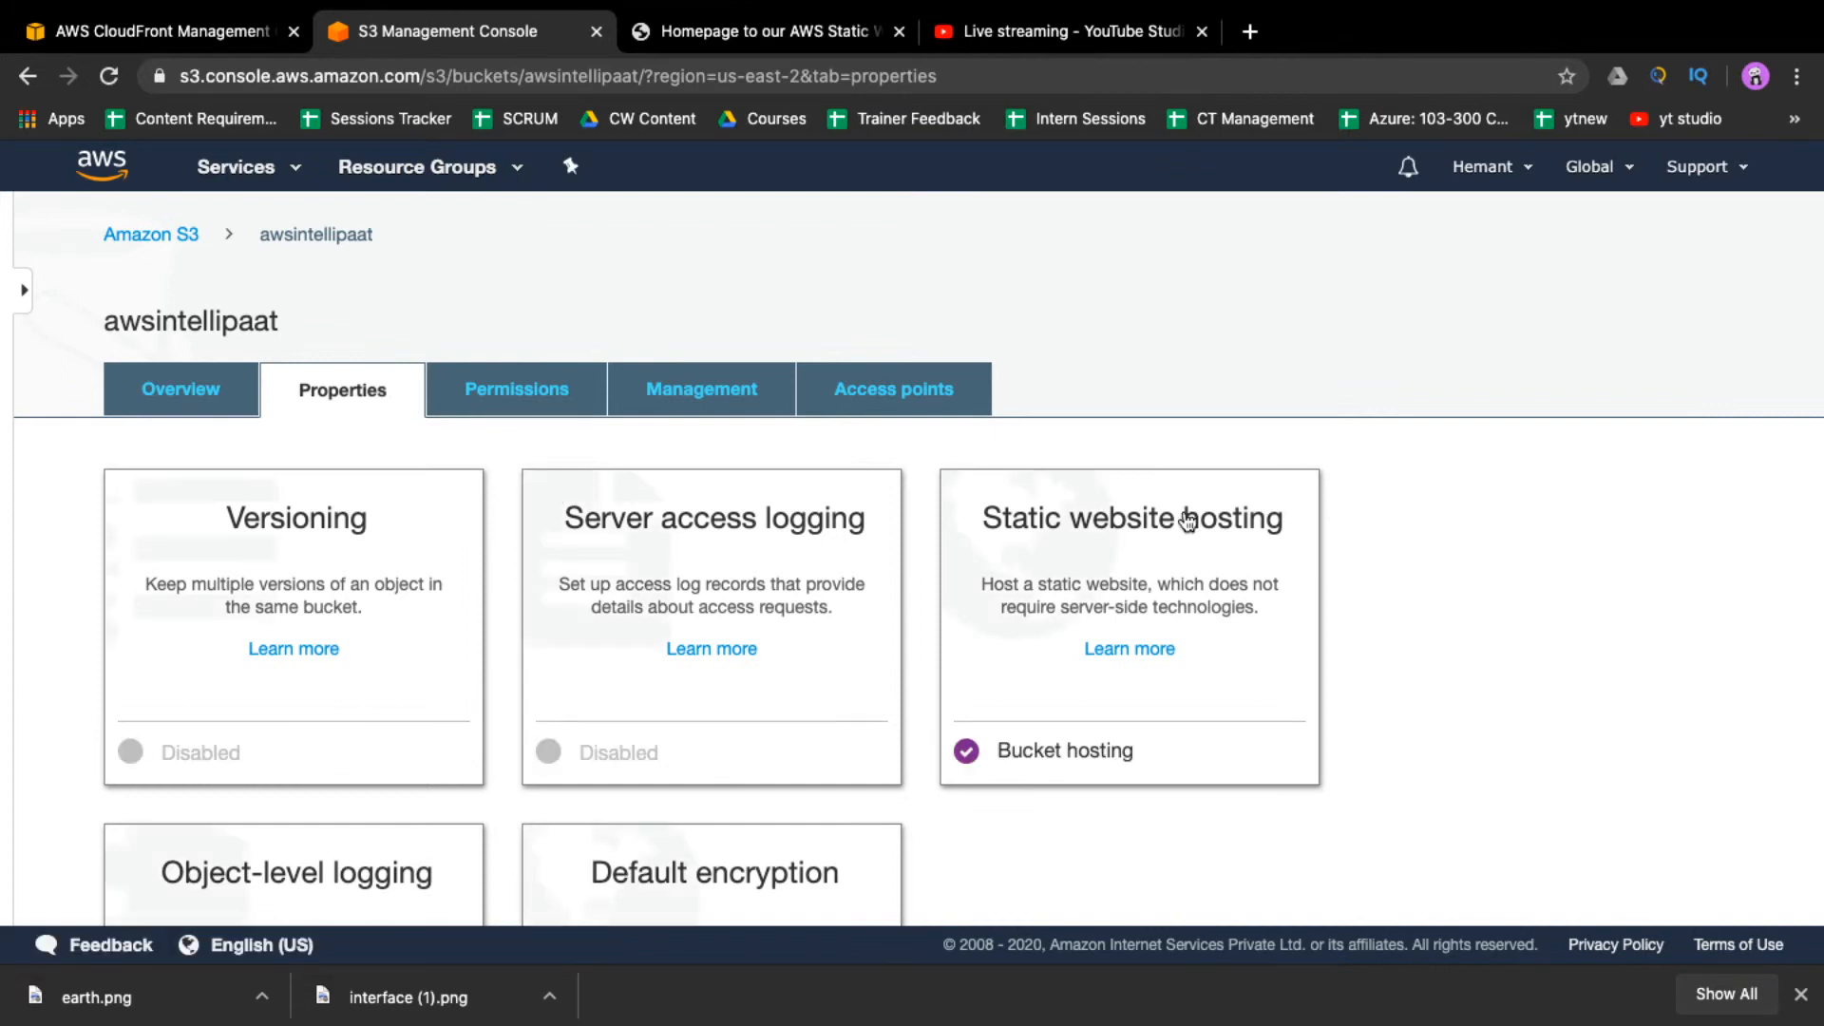
left_click(1187, 520)
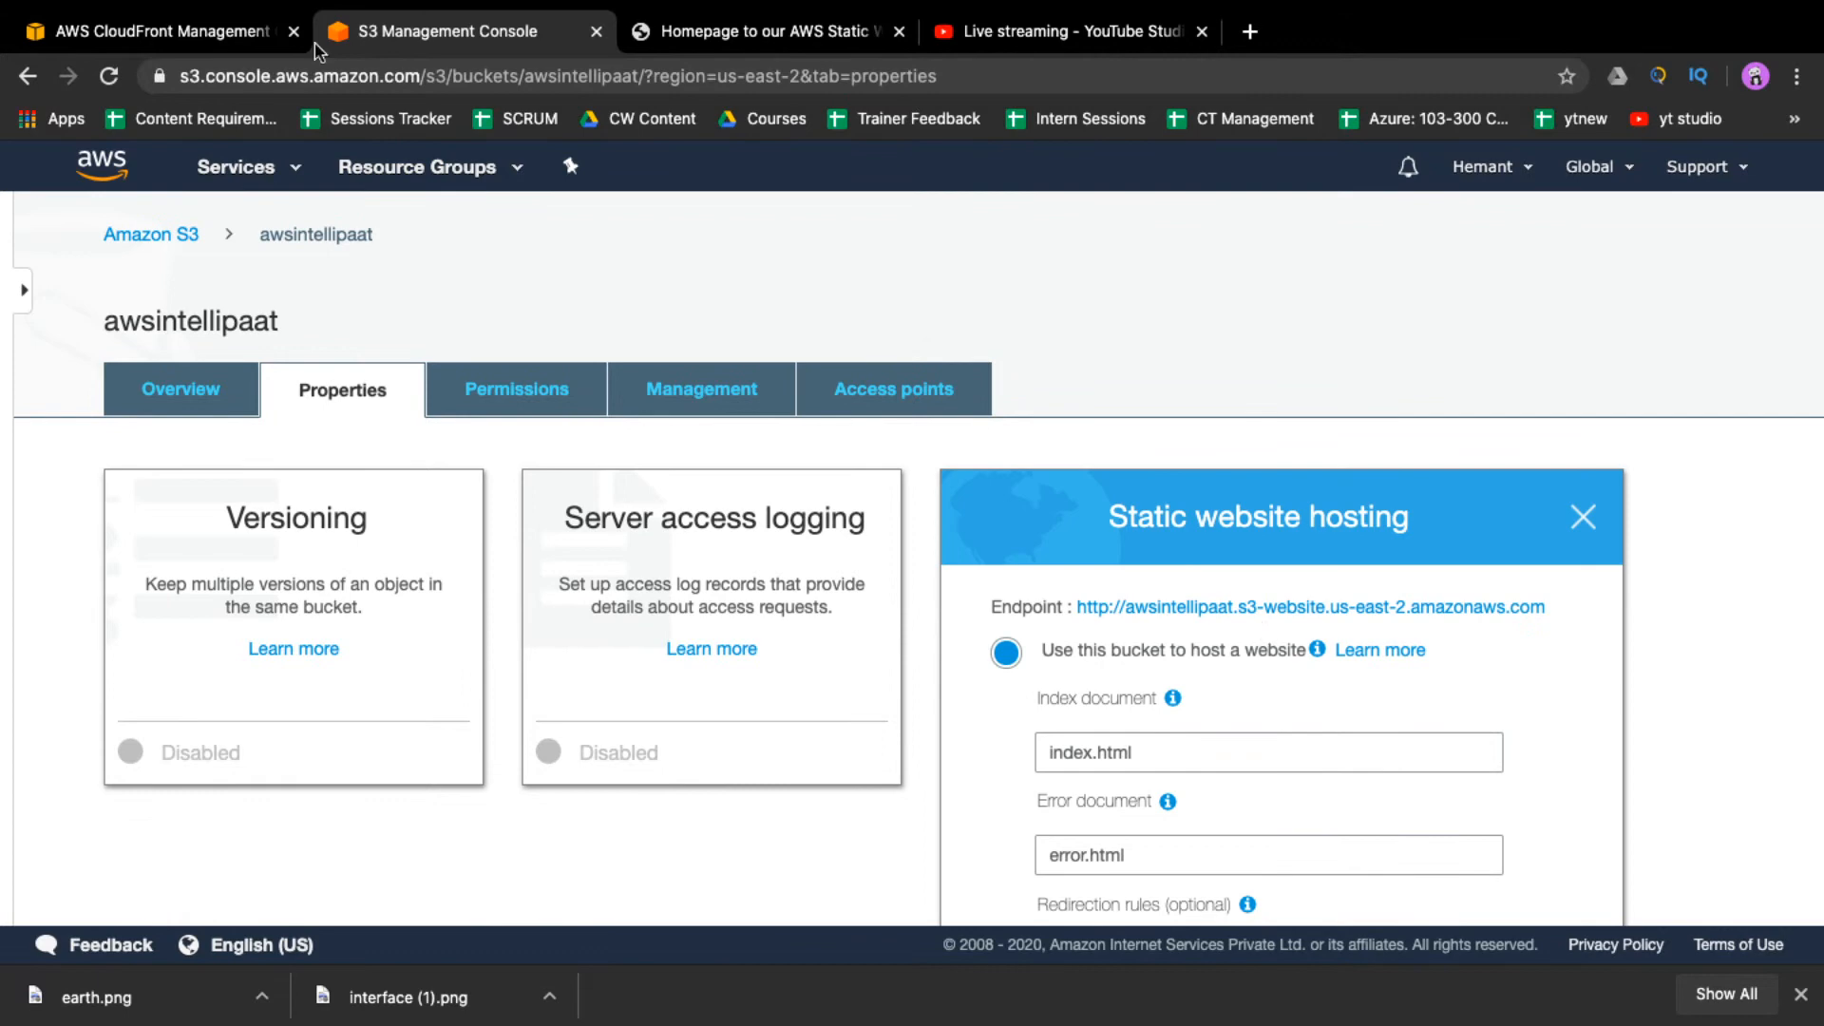
- Return to the CloudFront distribution form and review the Origin Domain Name, Origin ID and default cache behavior settings
left_click(162, 31)
left_click(19, 418)
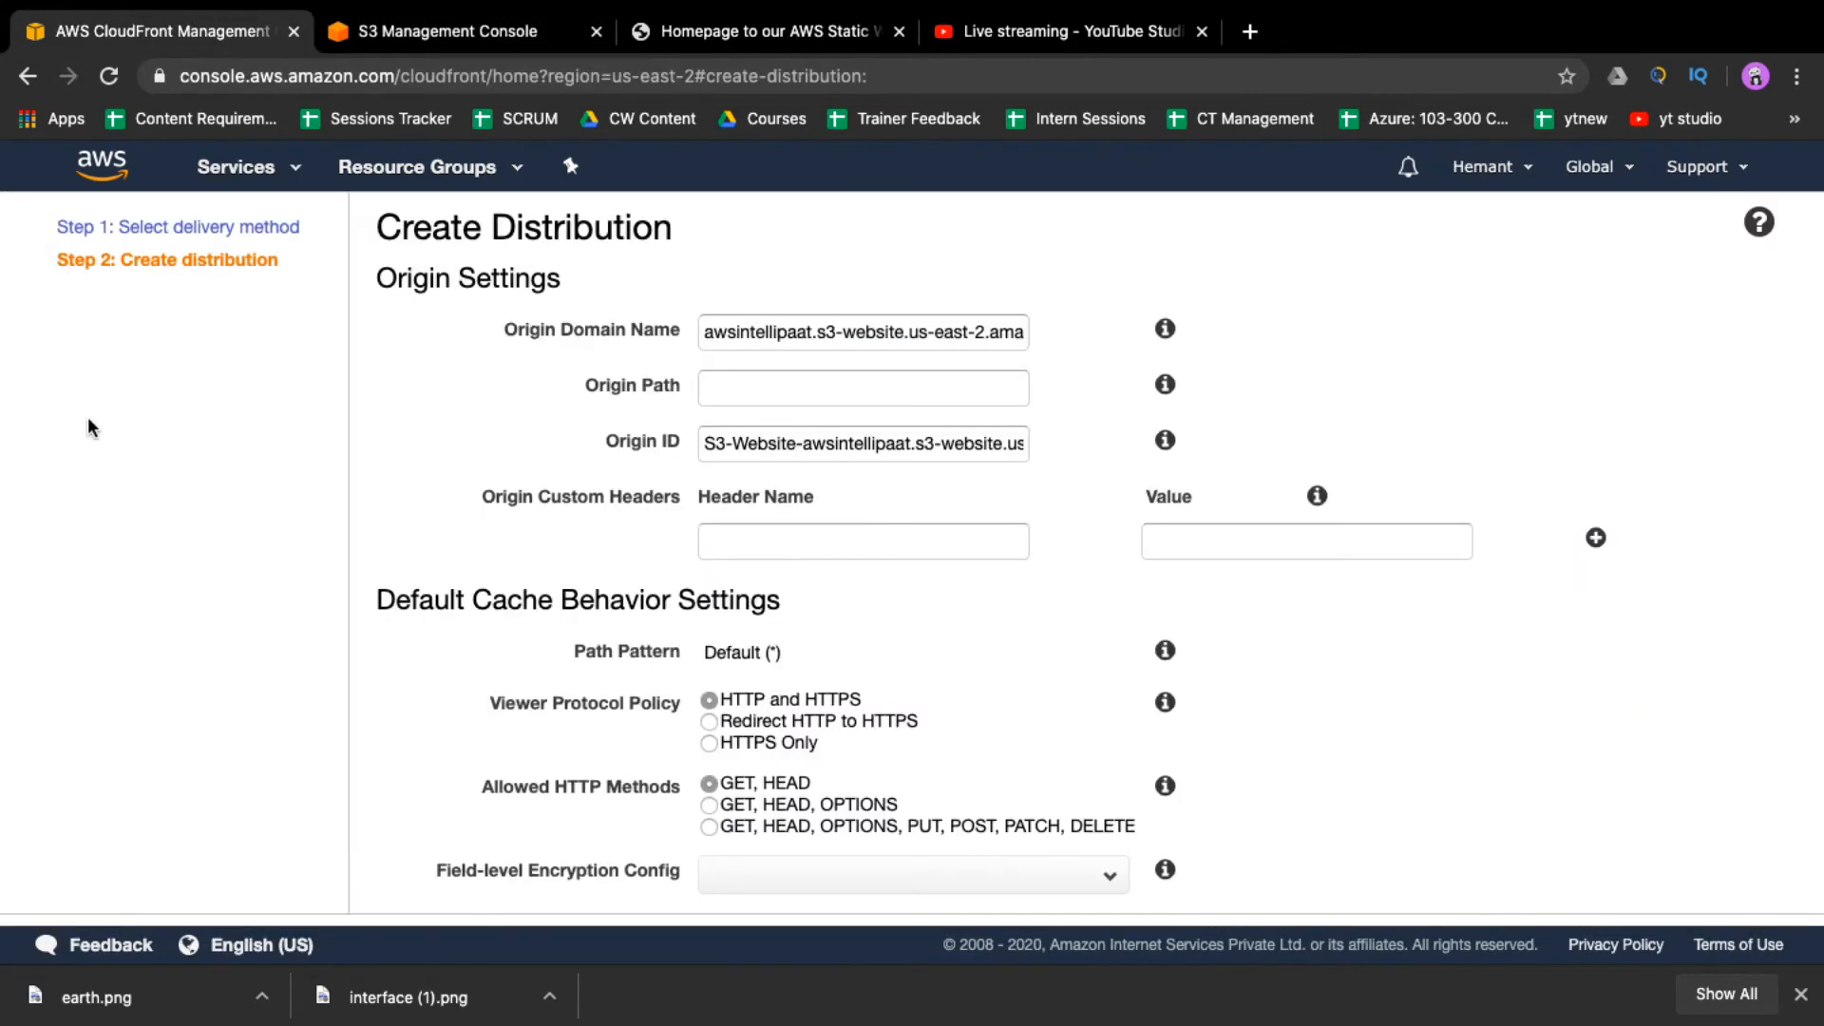
left_click_drag(738, 337, 1085, 325)
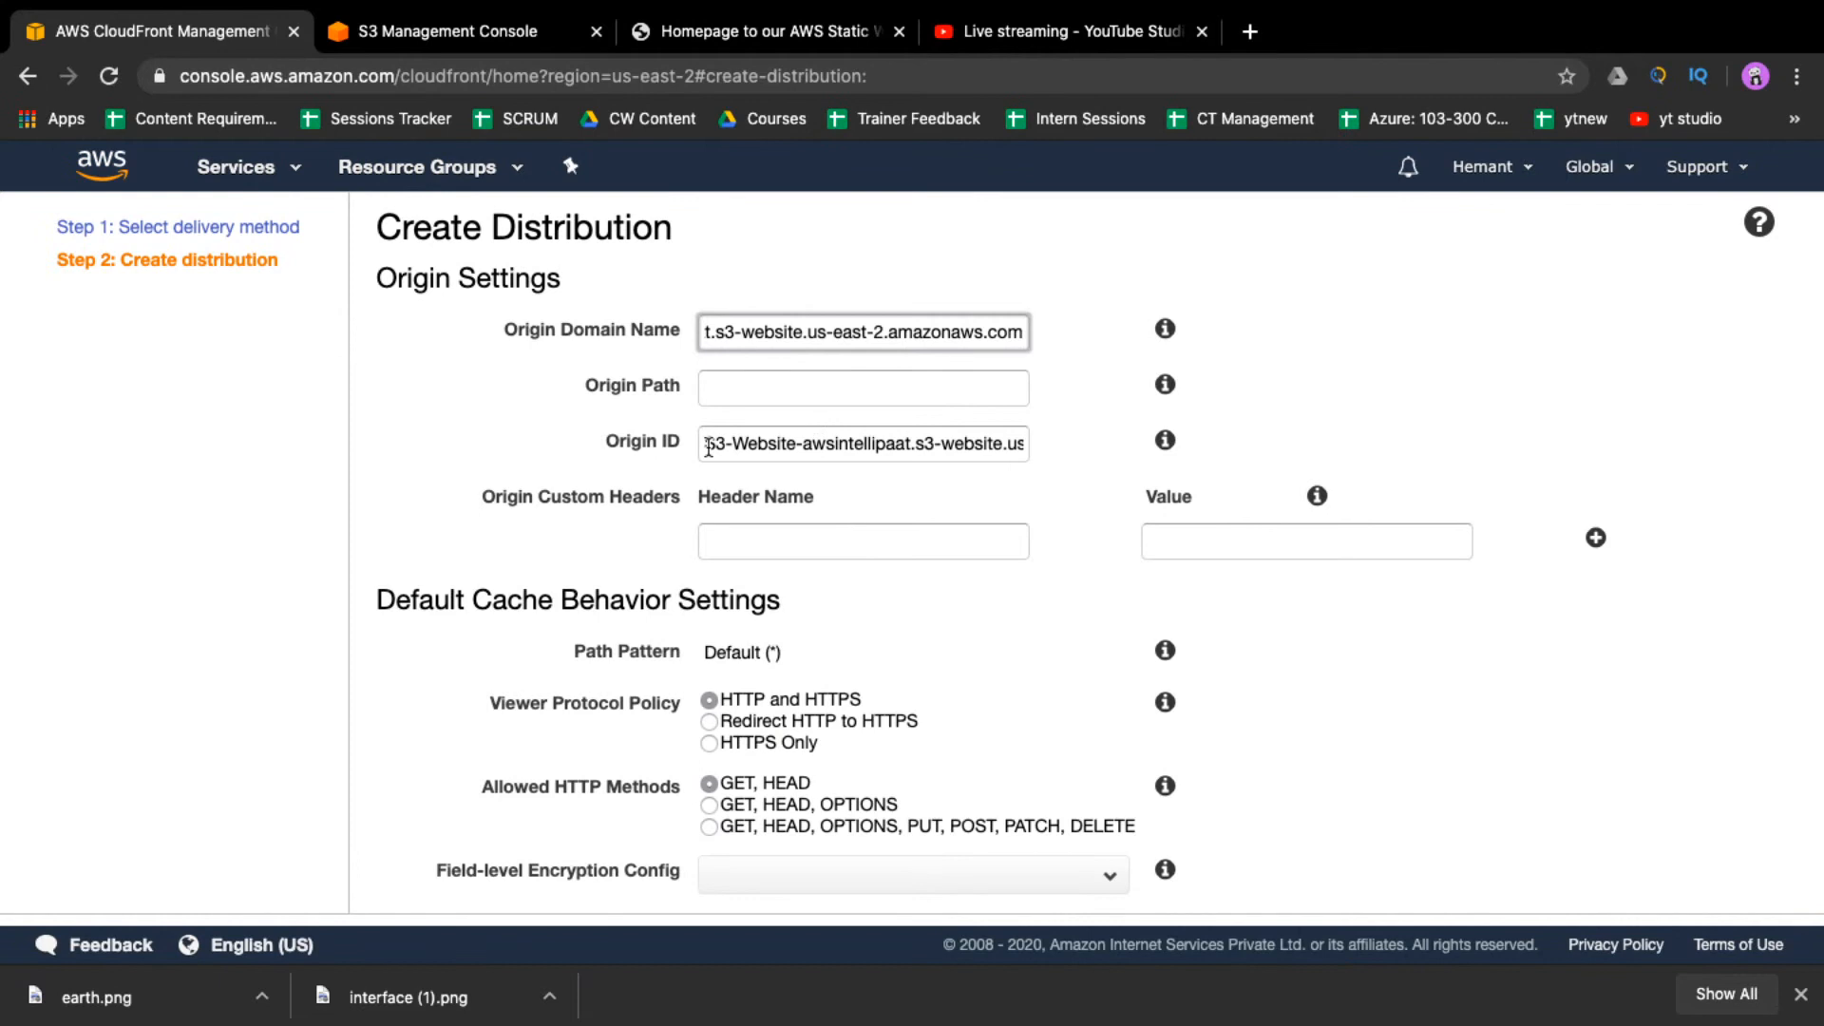
left_click_drag(707, 447, 1099, 433)
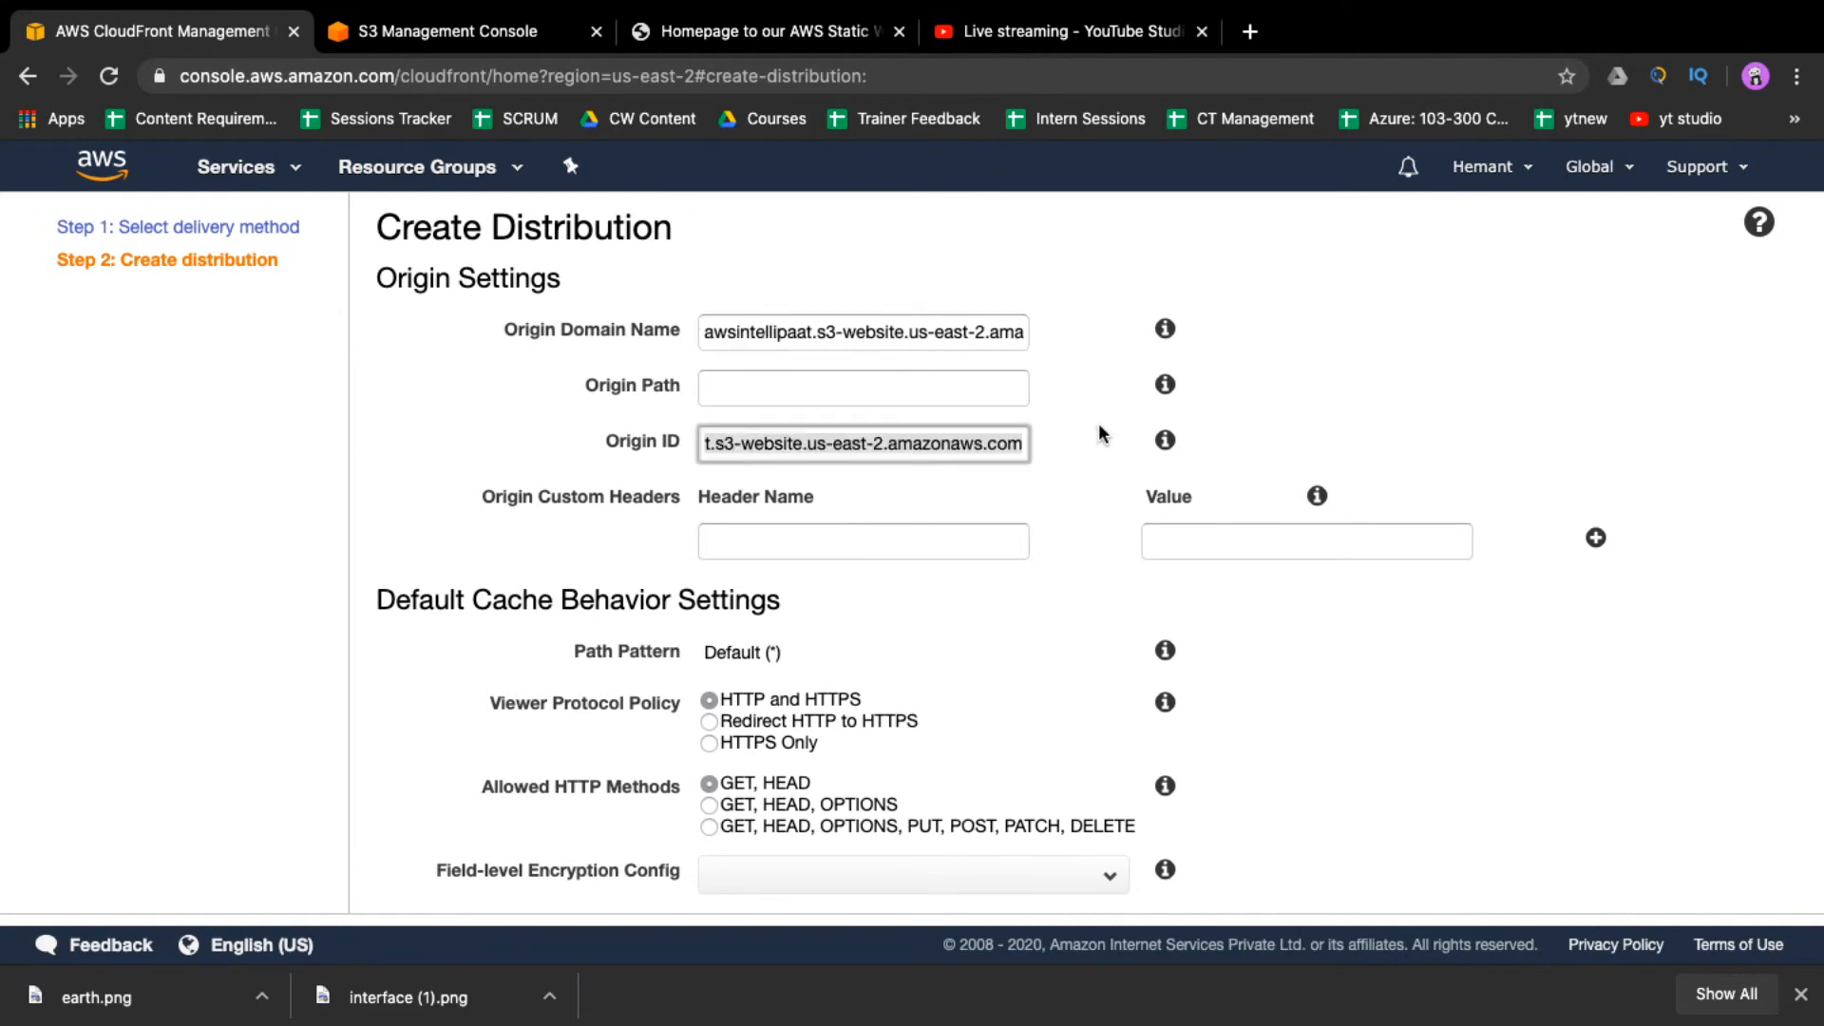
left_click(1098, 434)
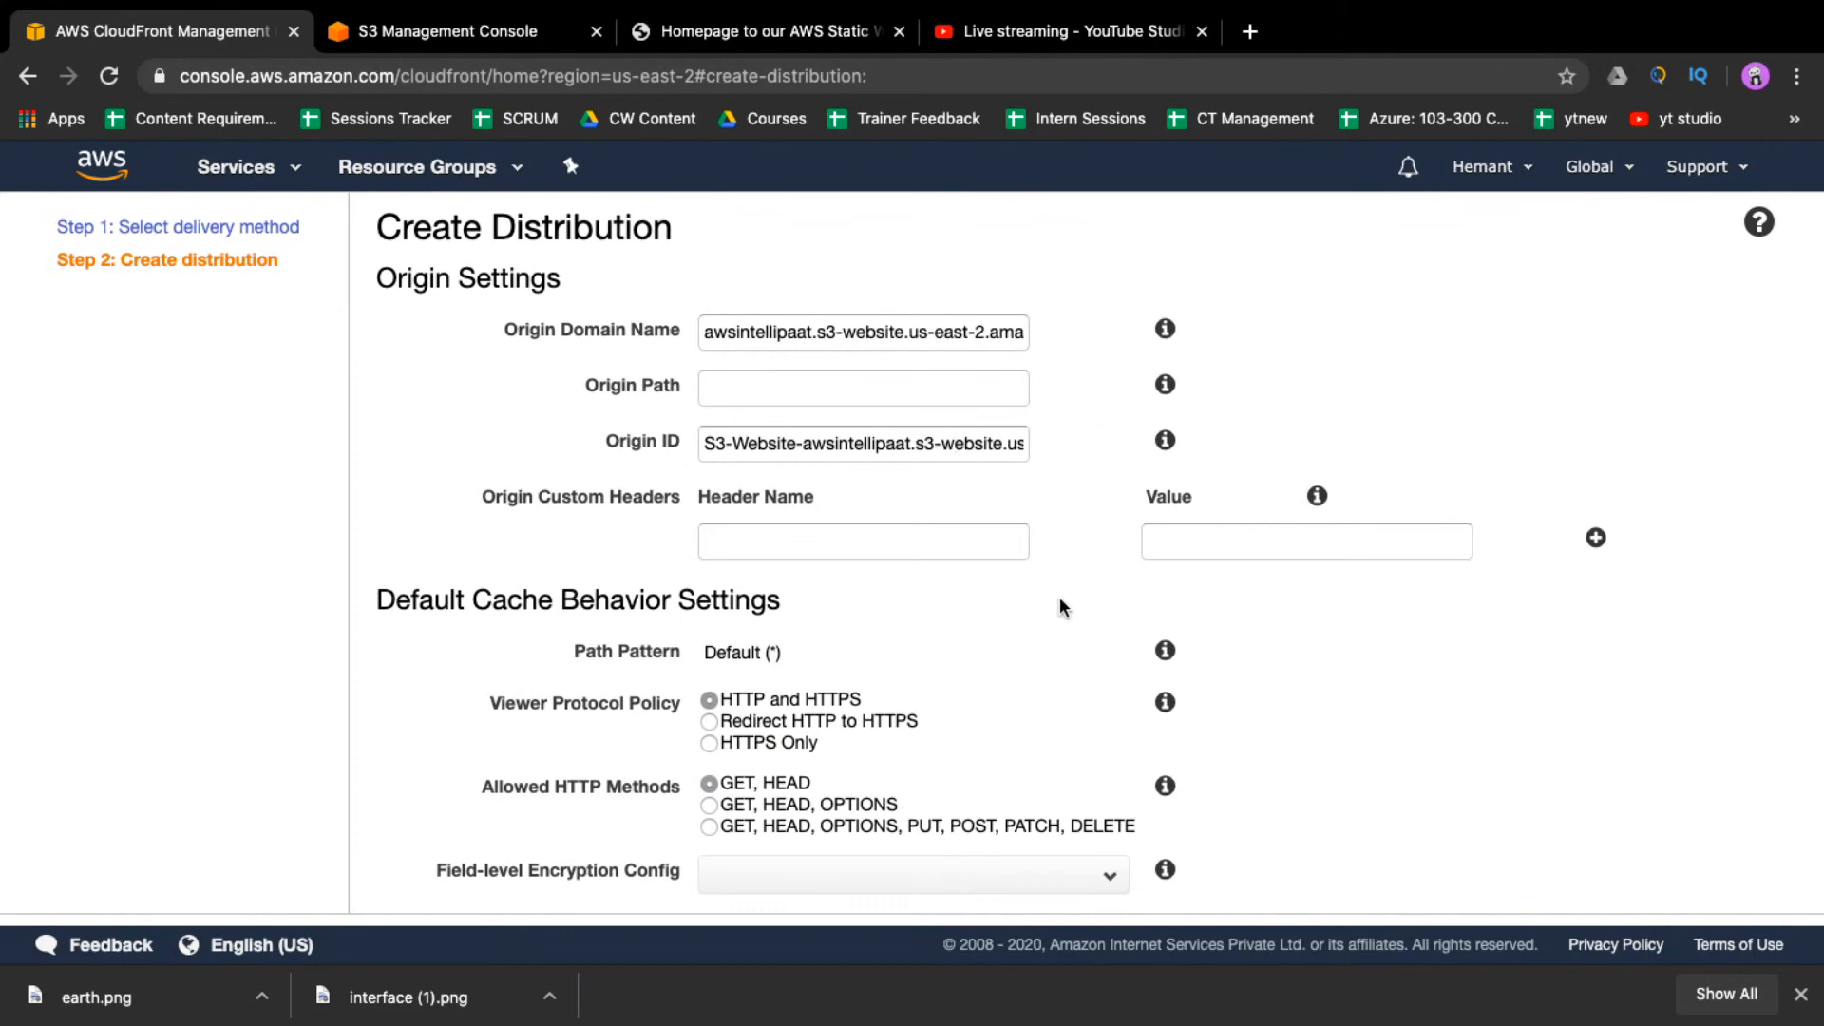
scroll(1055, 616, "down", 2)
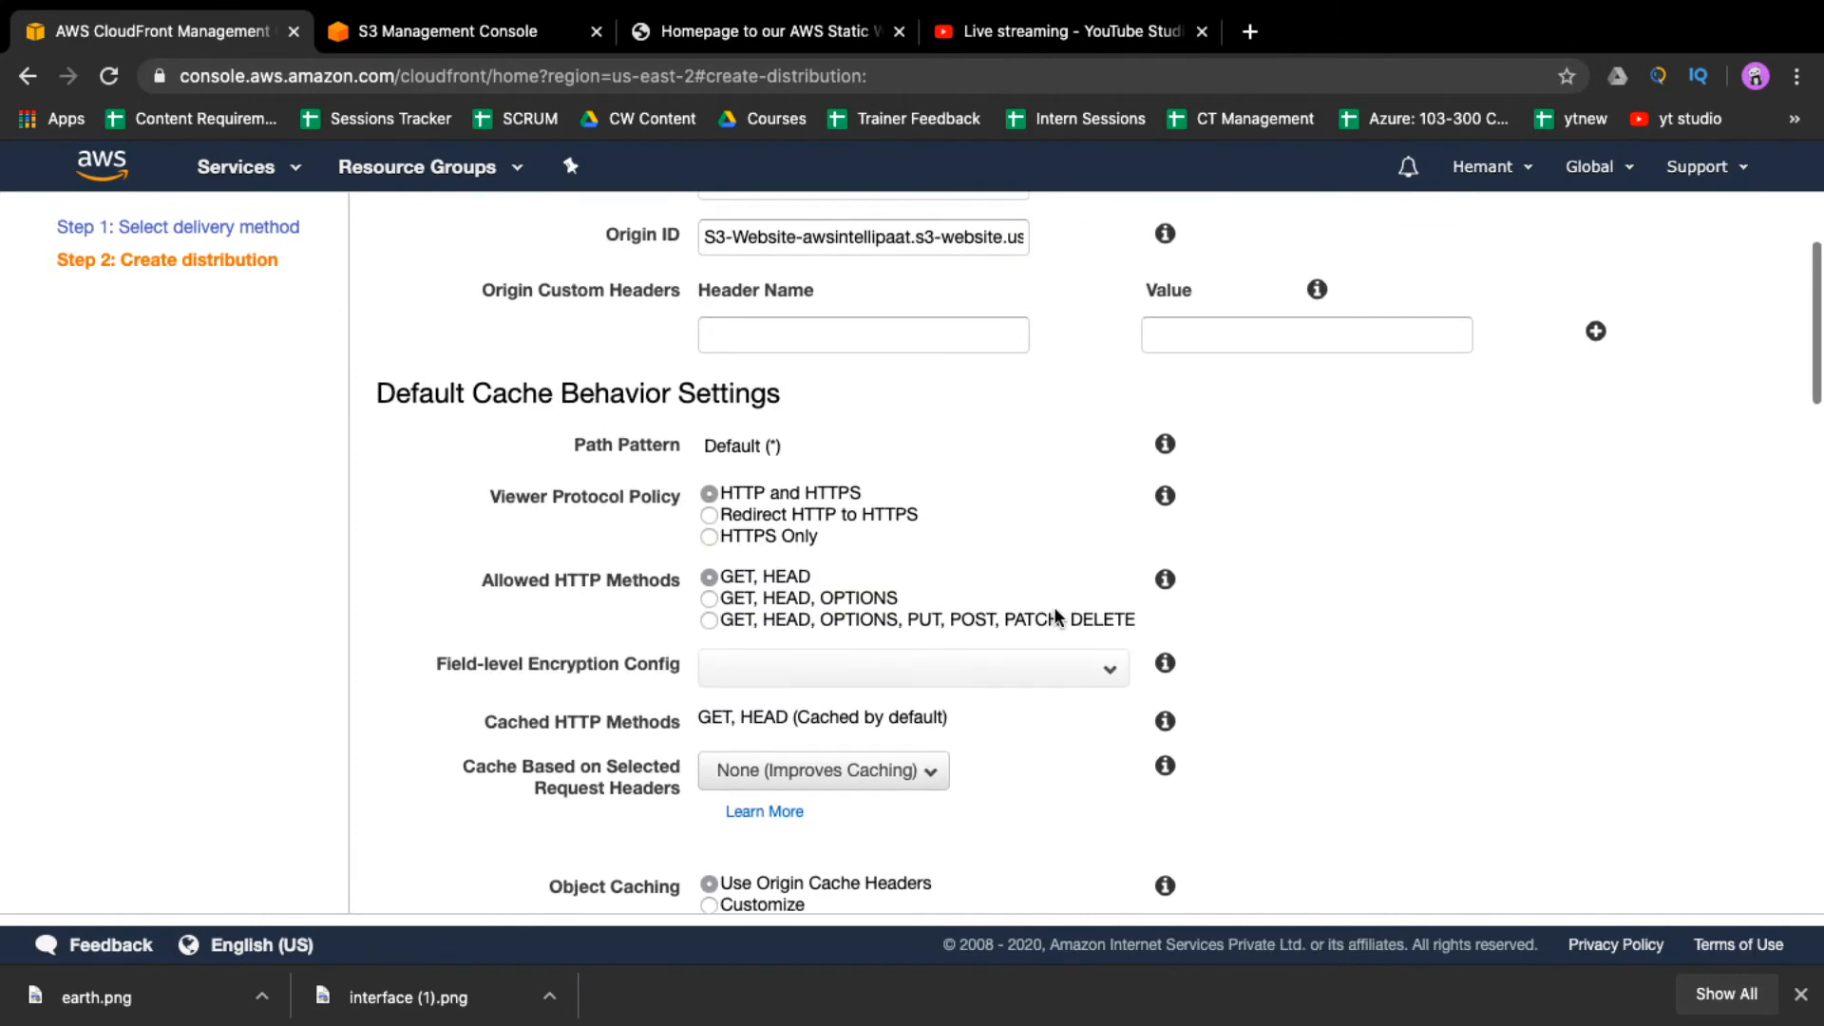
- Review the Default Cache Behavior Settings, including the available options for Cache Based on Selected Request Headers, and recheck the origin settings
scroll(1053, 615, "down", 1)
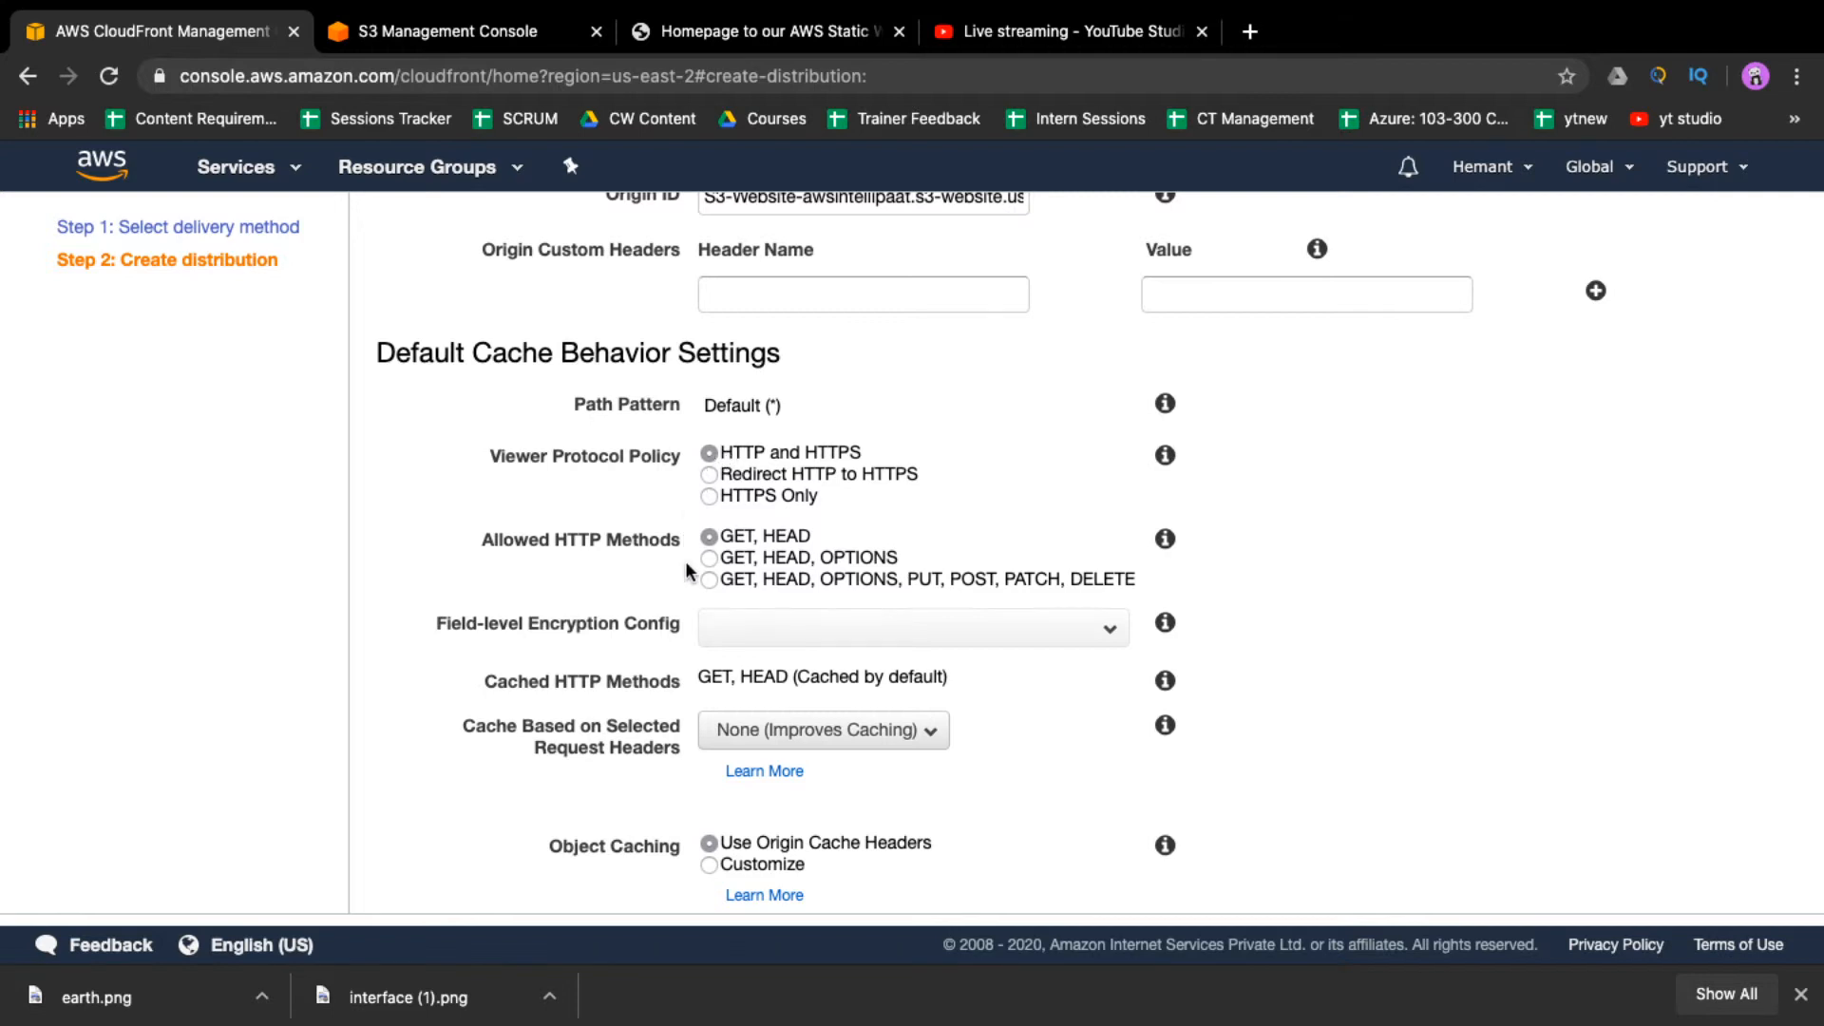
scroll(686, 569, "down", 1)
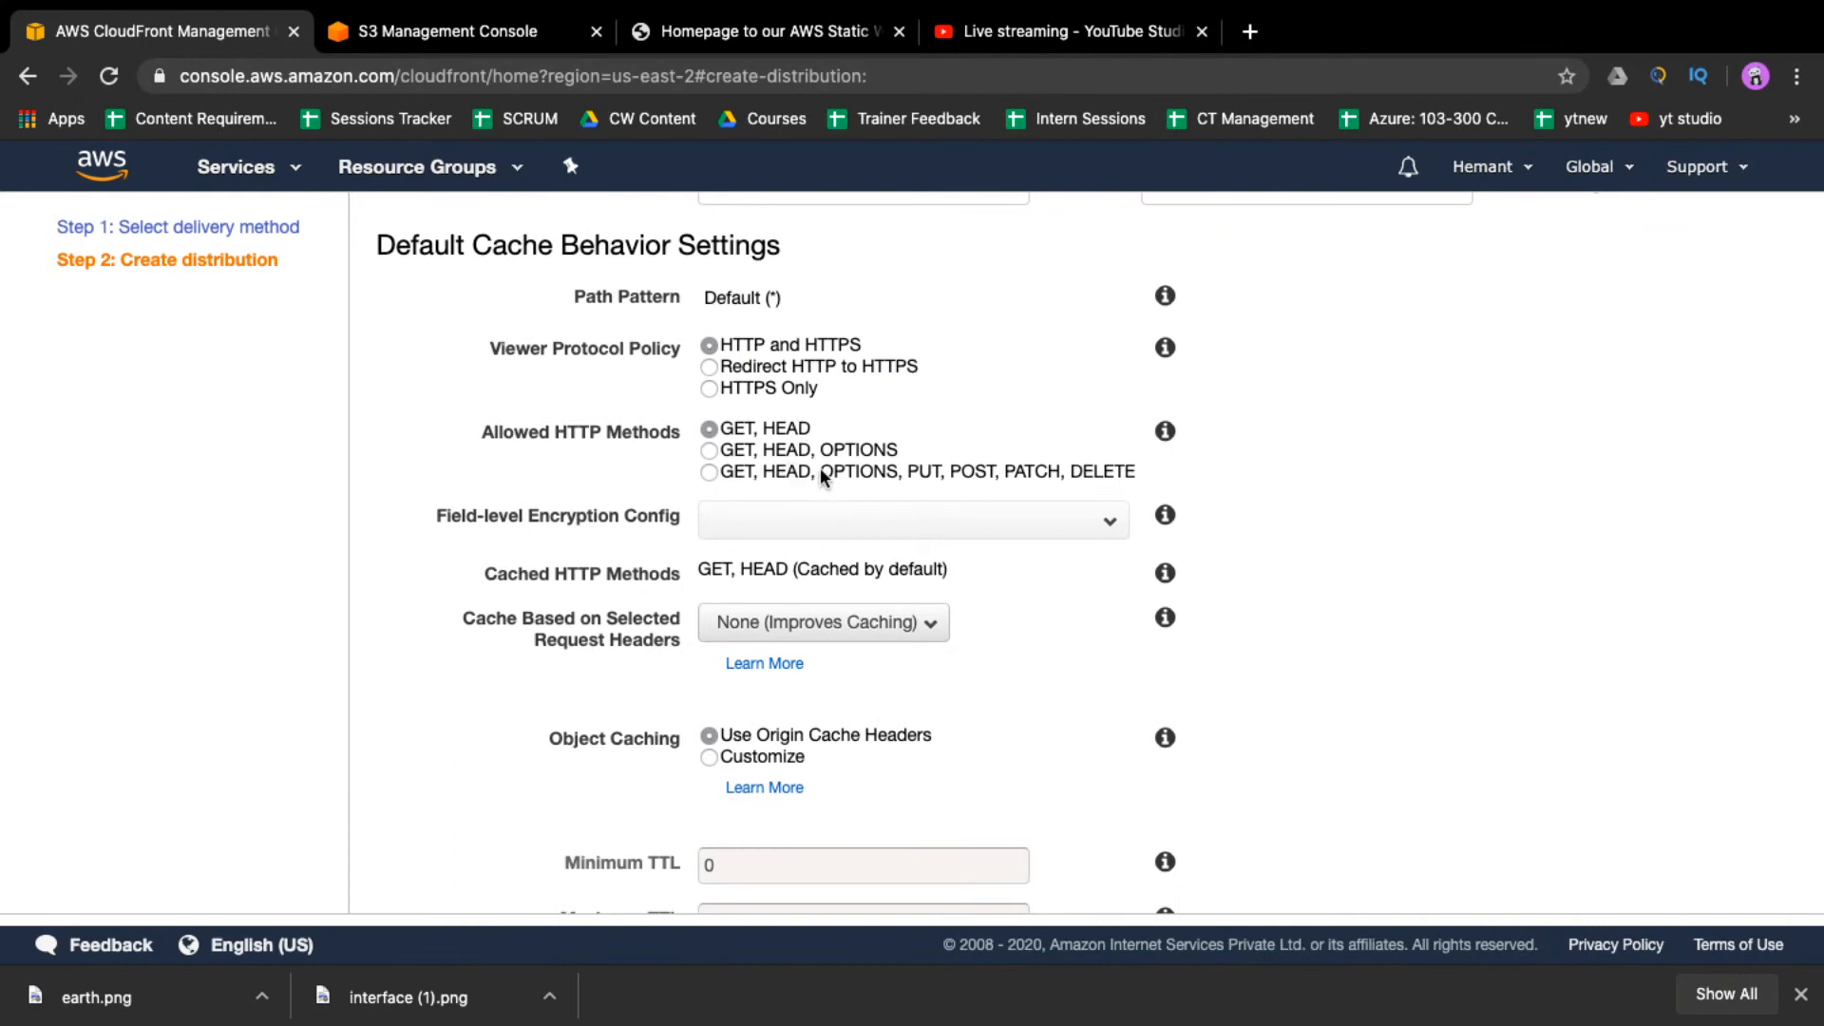
scroll(631, 503, "down", 2)
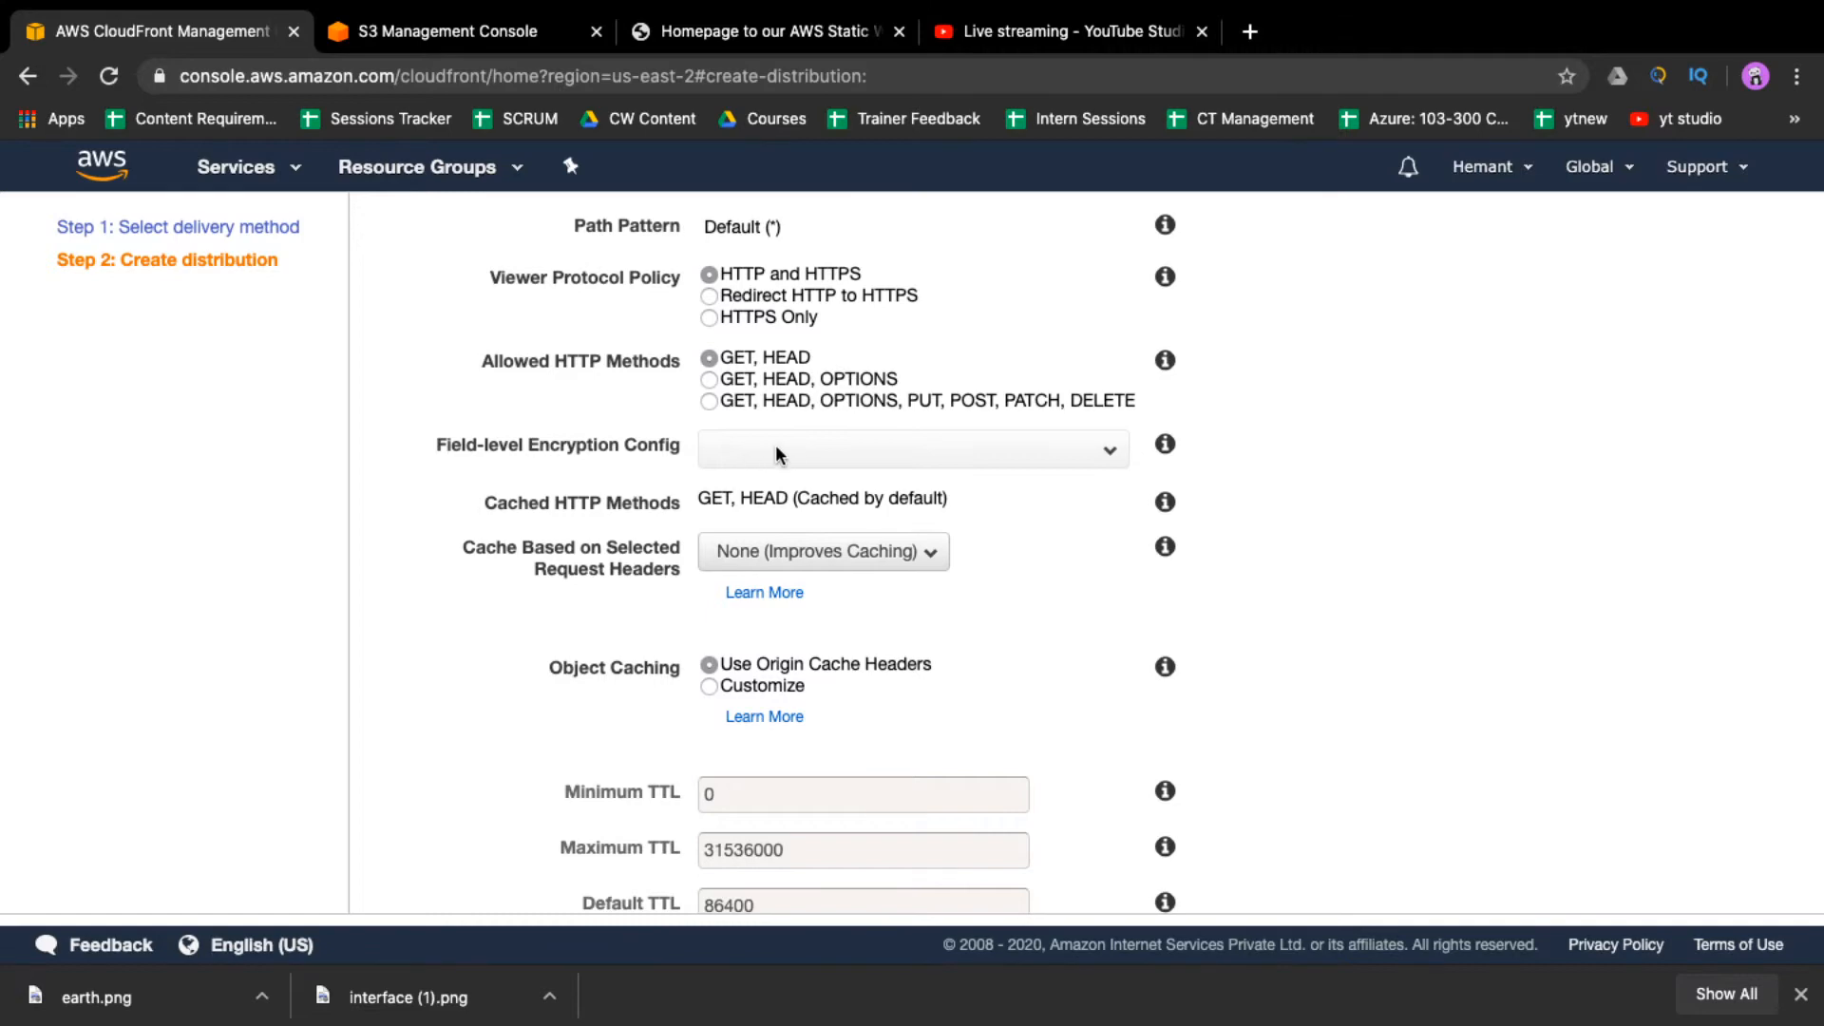
scroll(682, 471, "down", 3)
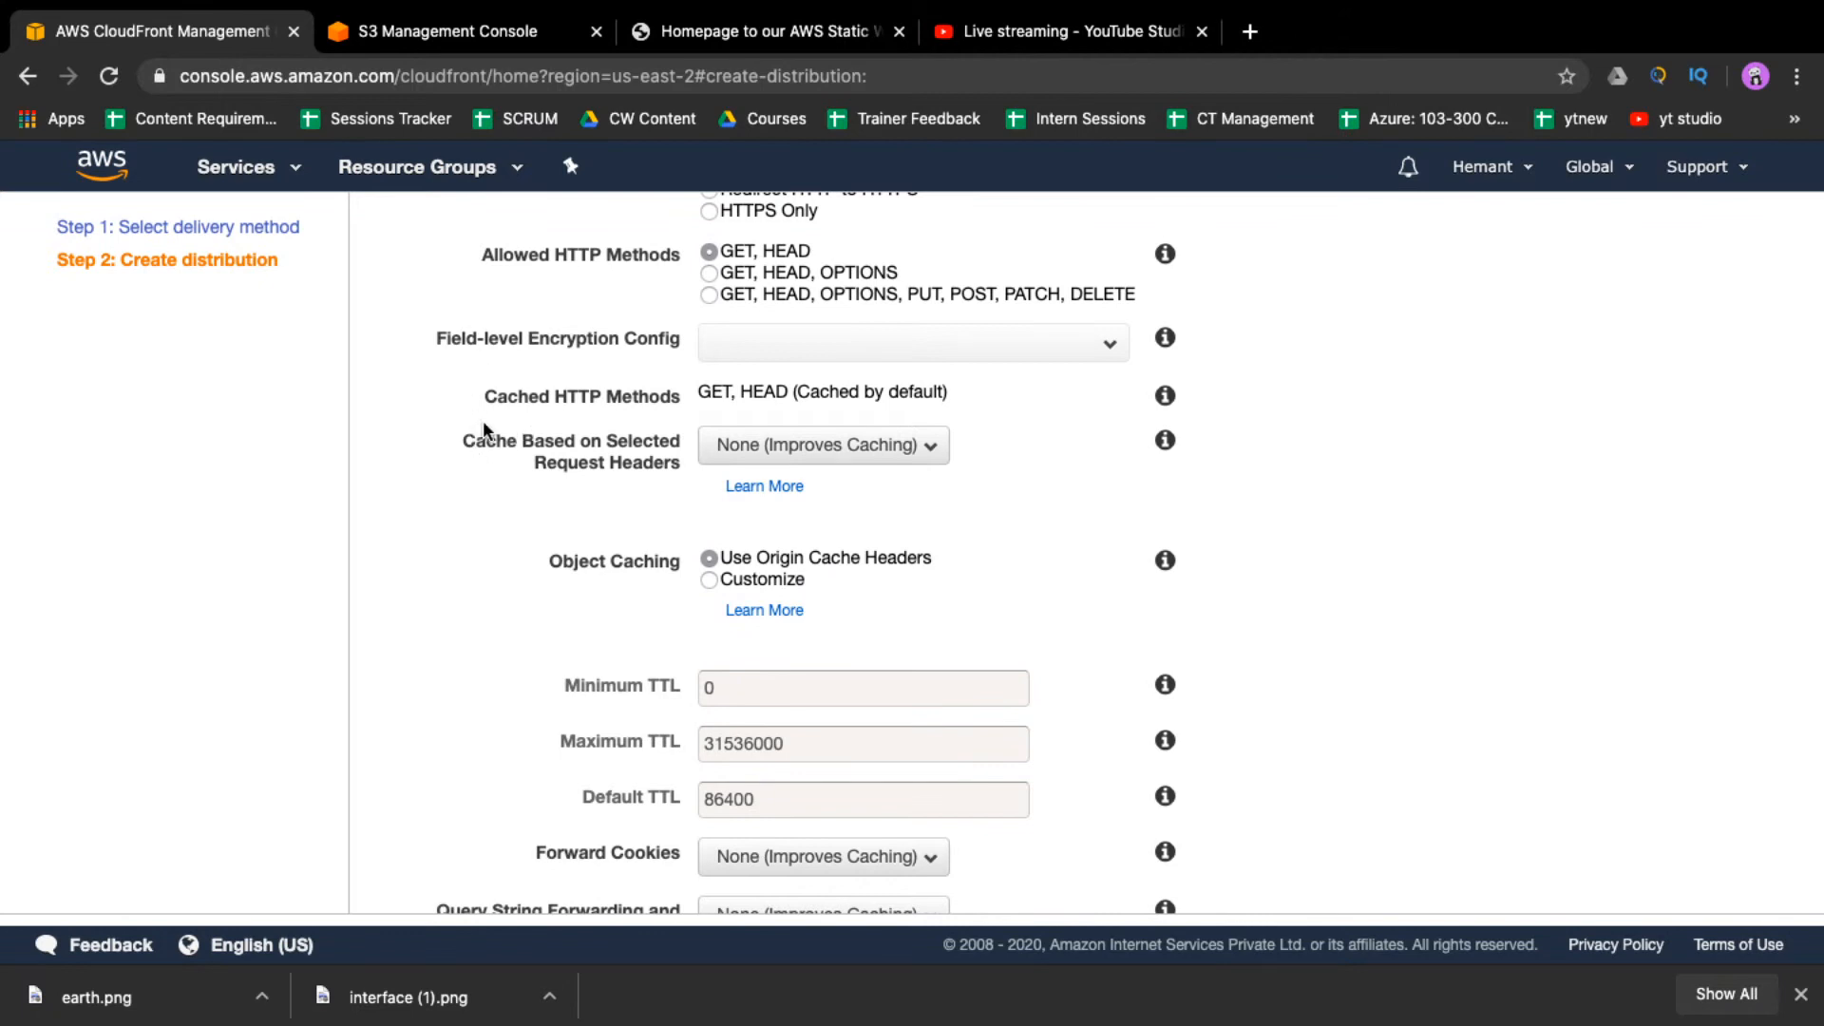
left_click(757, 455)
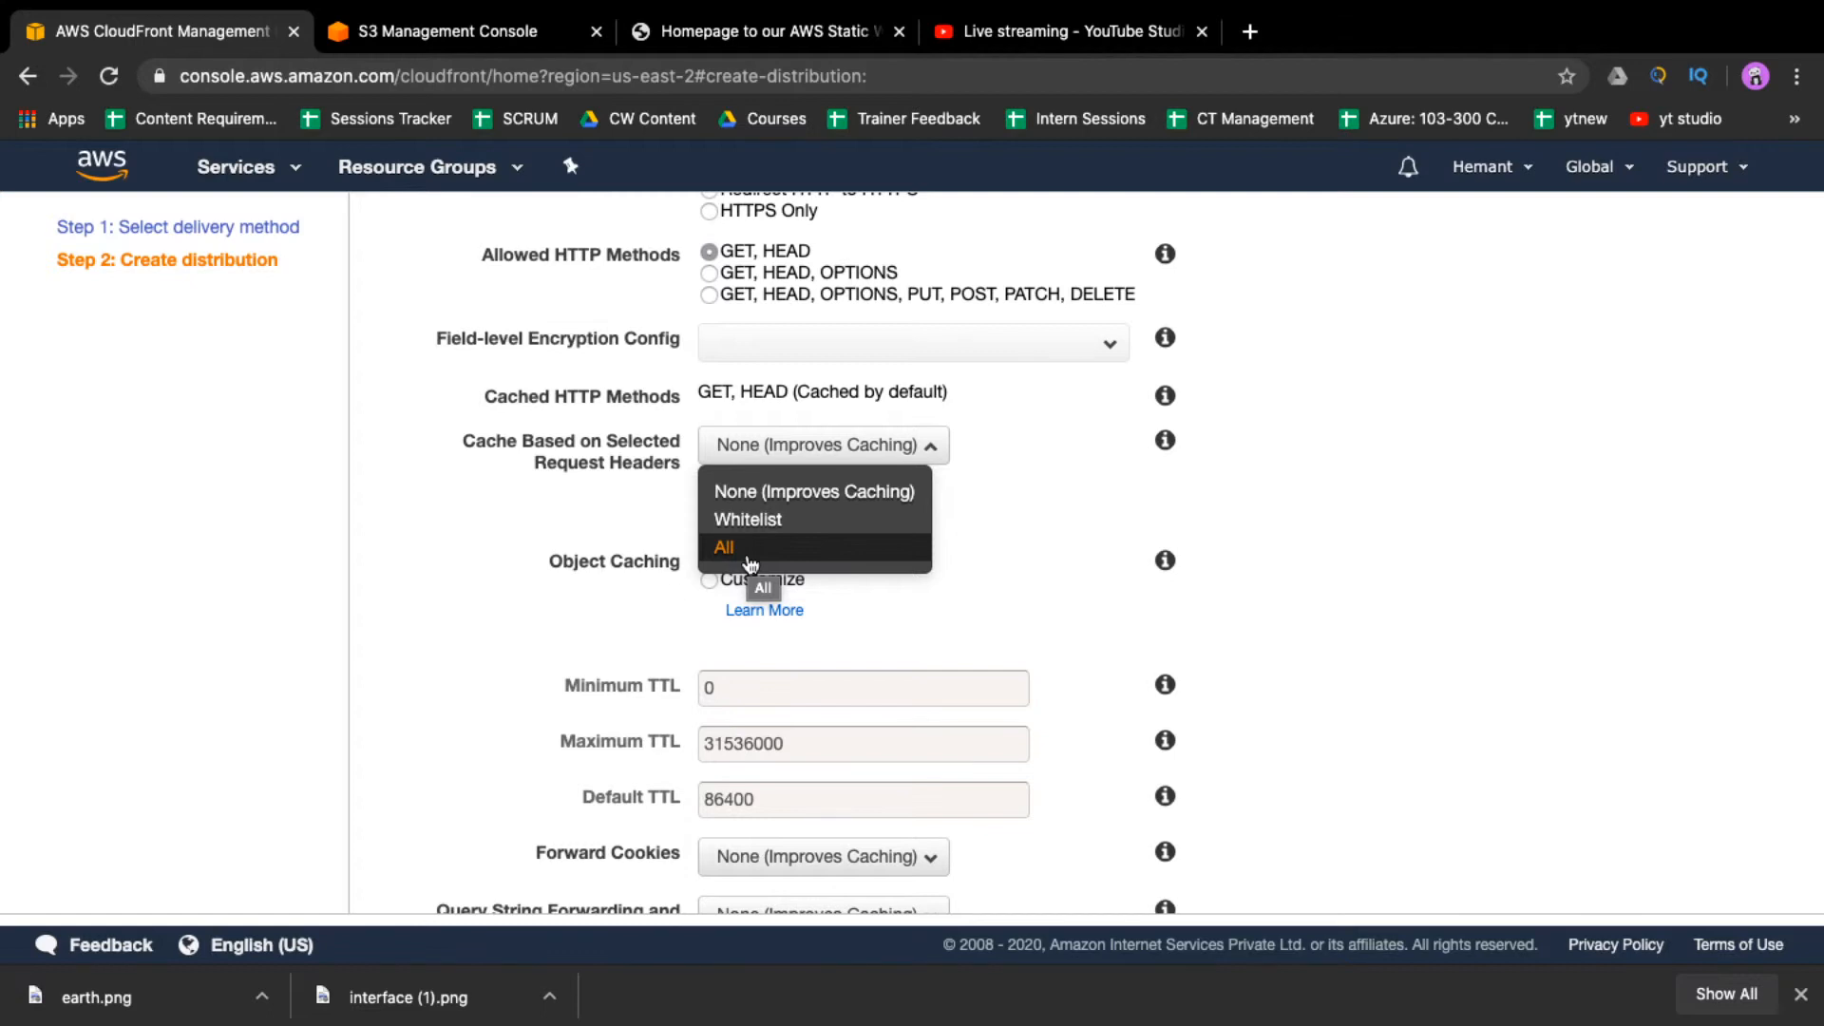
left_click(770, 506)
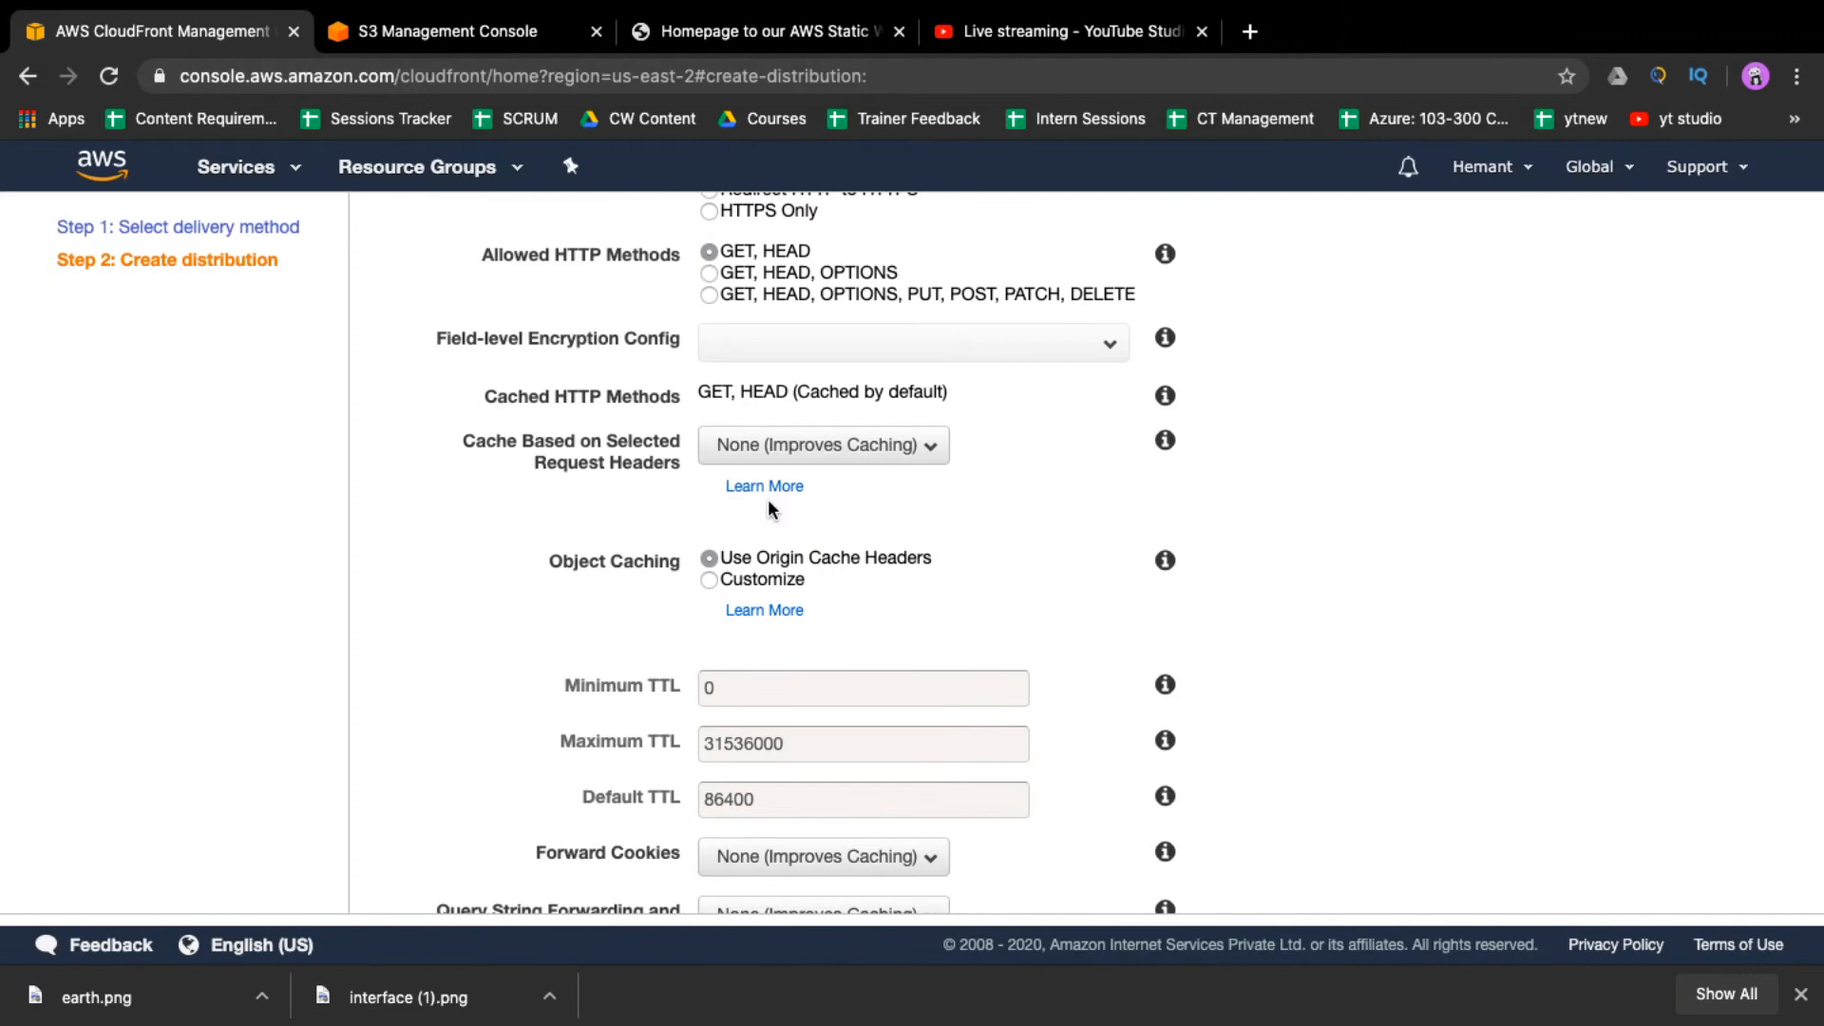
scroll(770, 509, "up", 3)
scroll(769, 504, "up", 3)
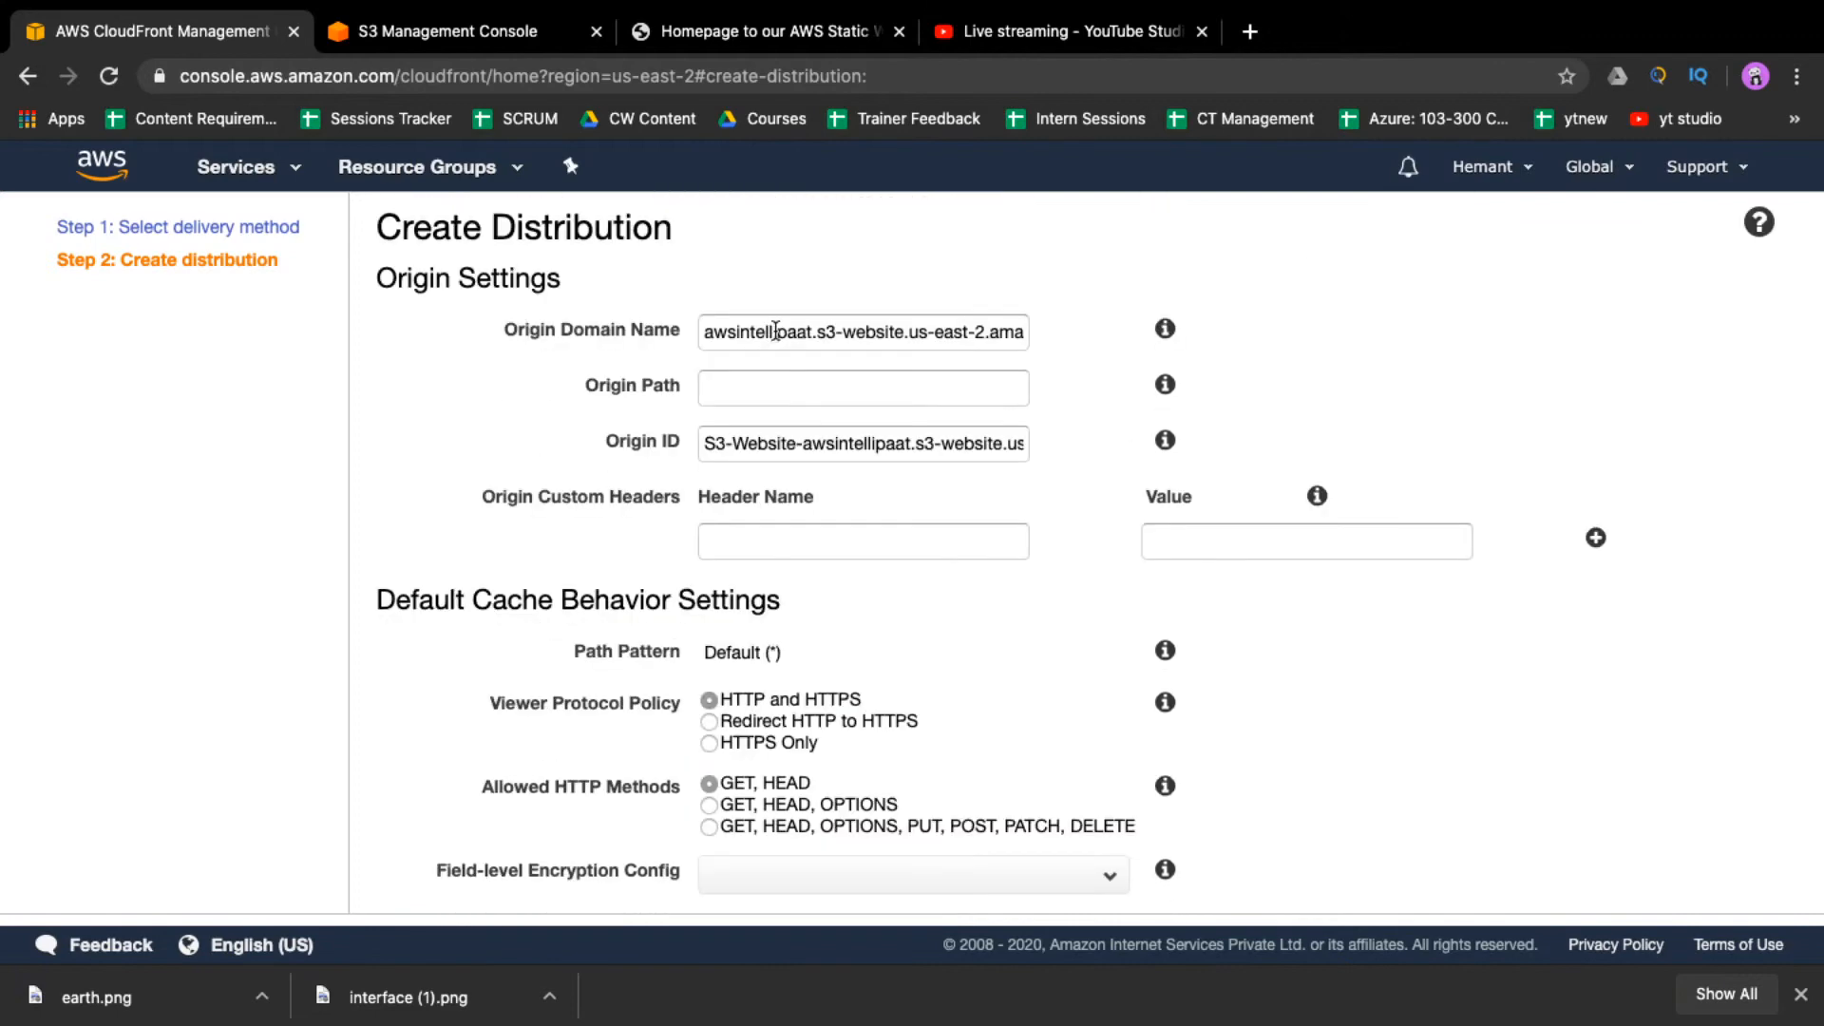
- Examine the object caching, TTL, cookie and query string forwarding, streaming, viewer access, compression and Lambda function settings
scroll(806, 731, "down", 2)
scroll(807, 739, "down", 4)
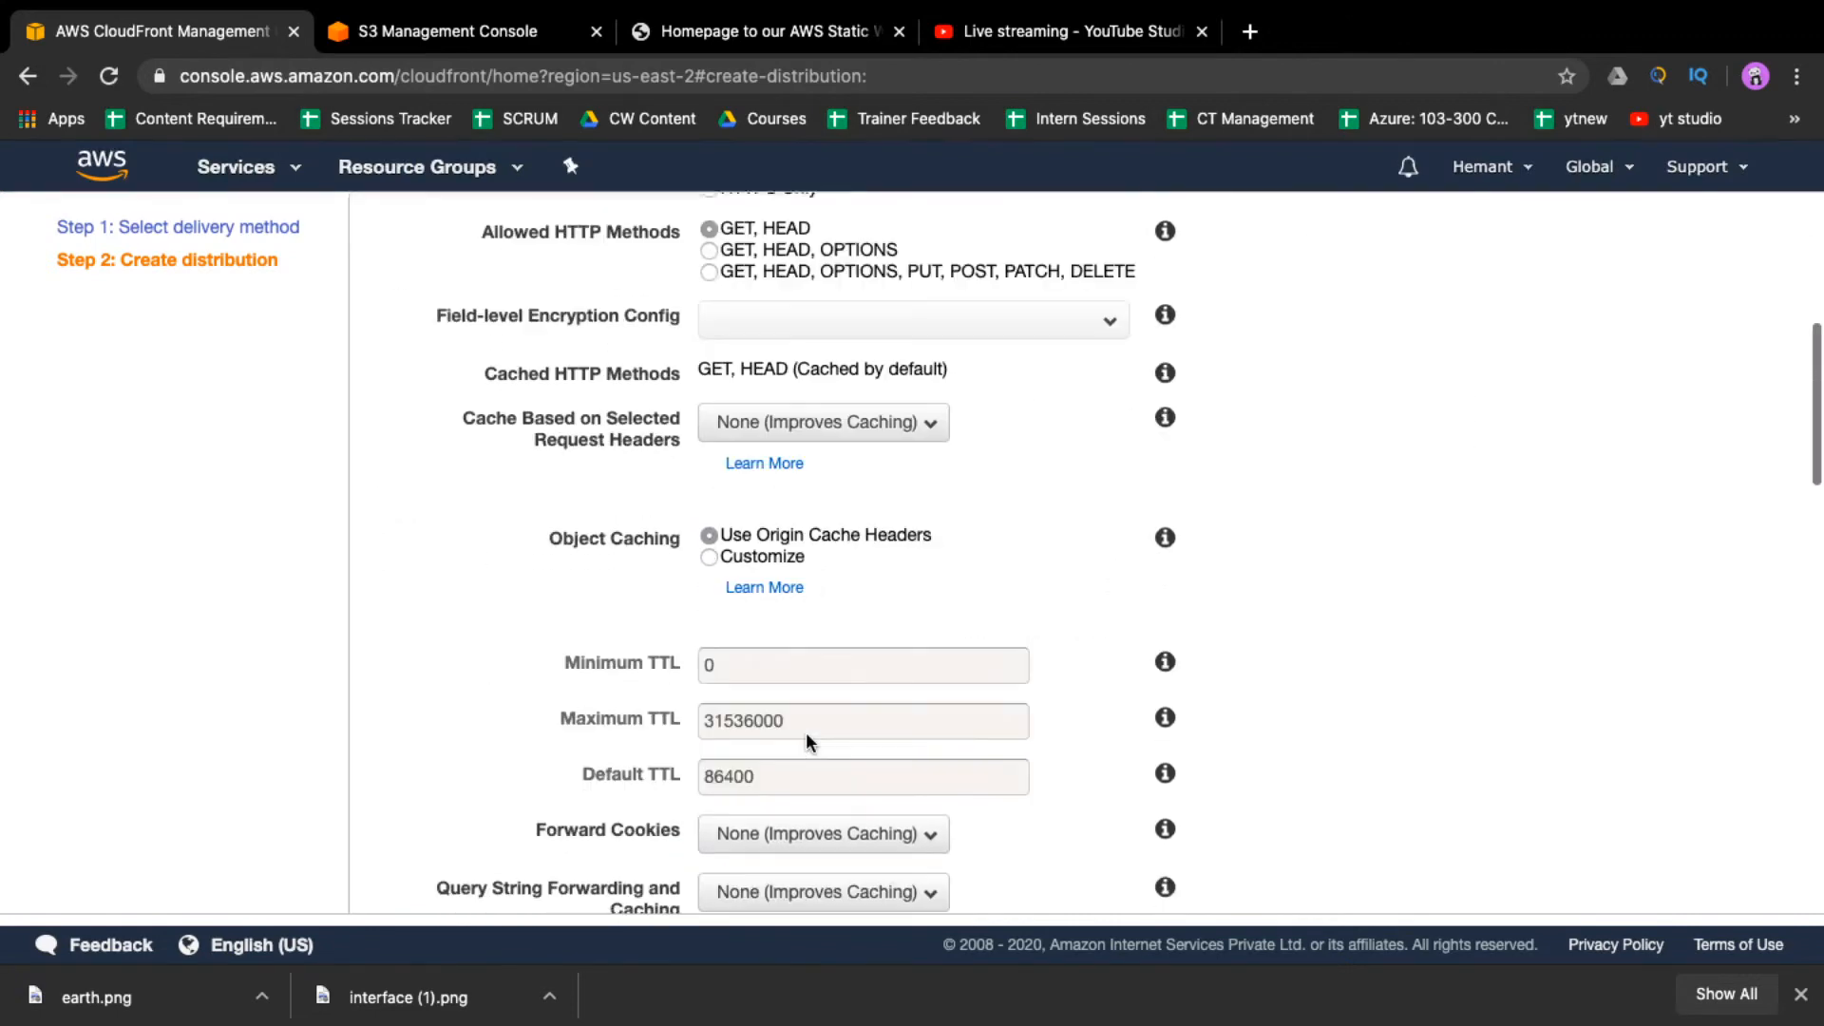
scroll(806, 732, "down", 1)
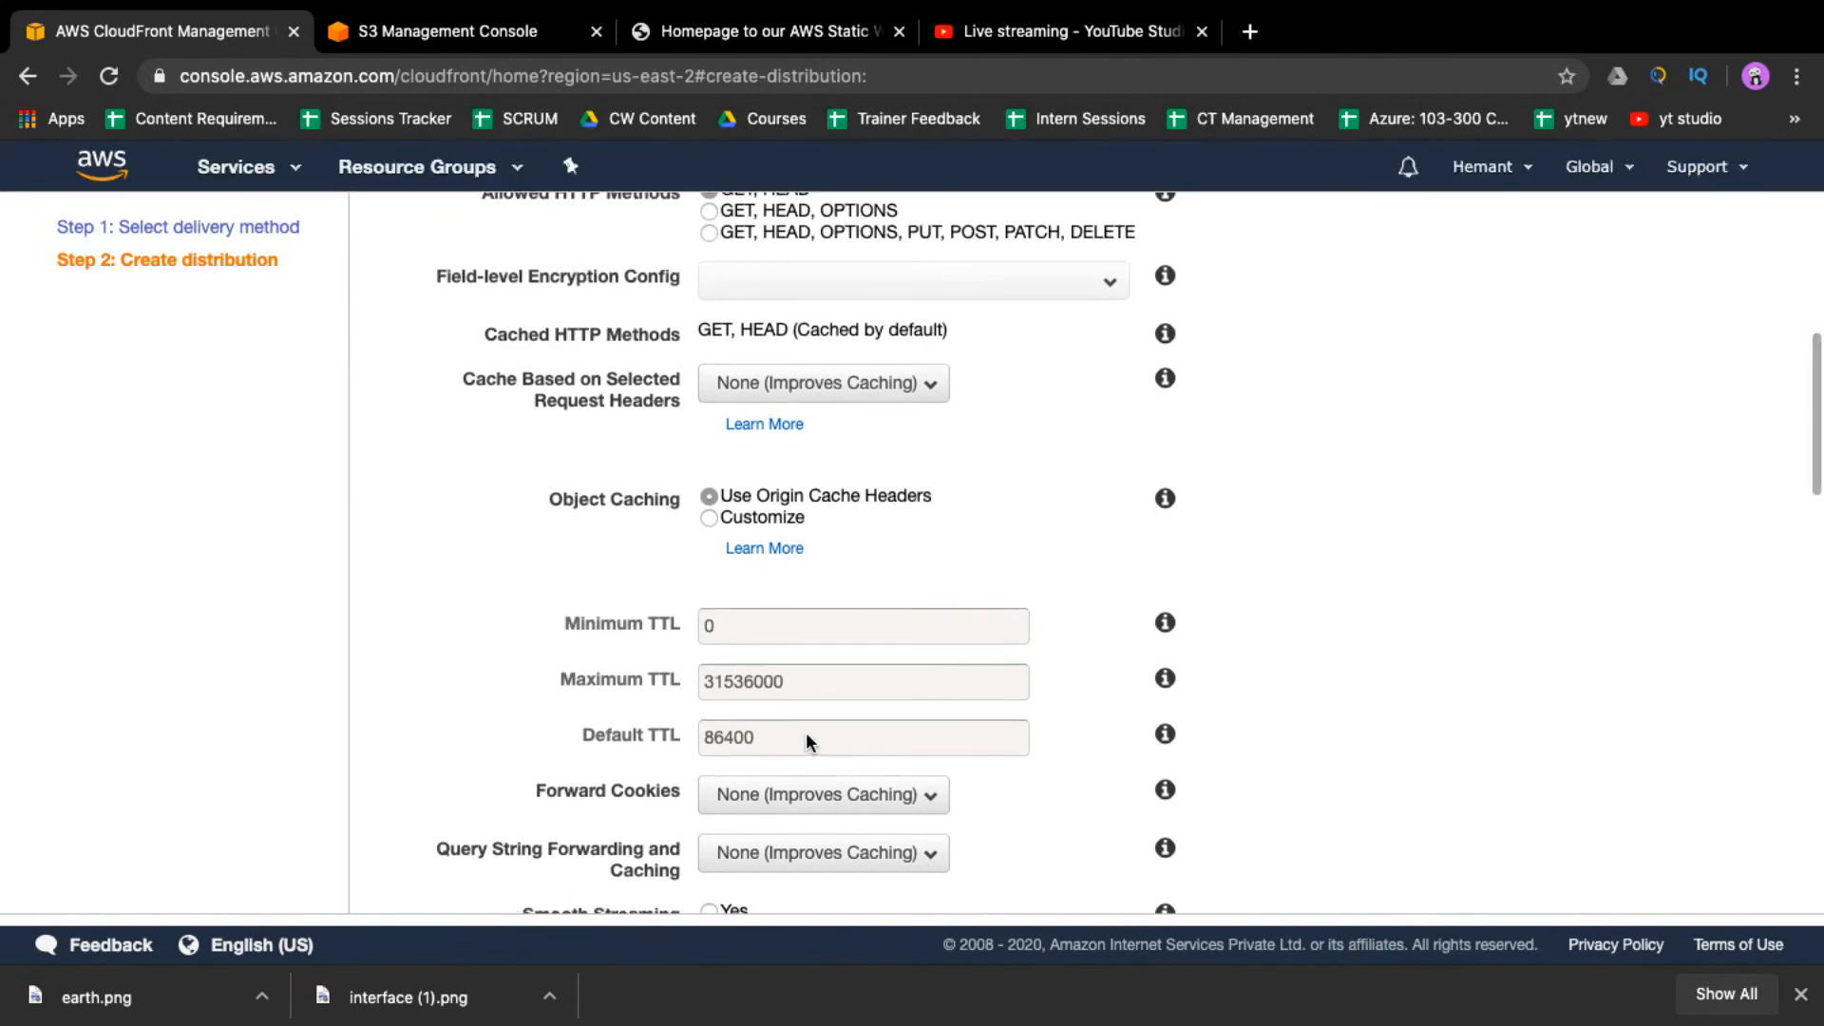
scroll(806, 731, "down", 1)
scroll(807, 735, "down", 1)
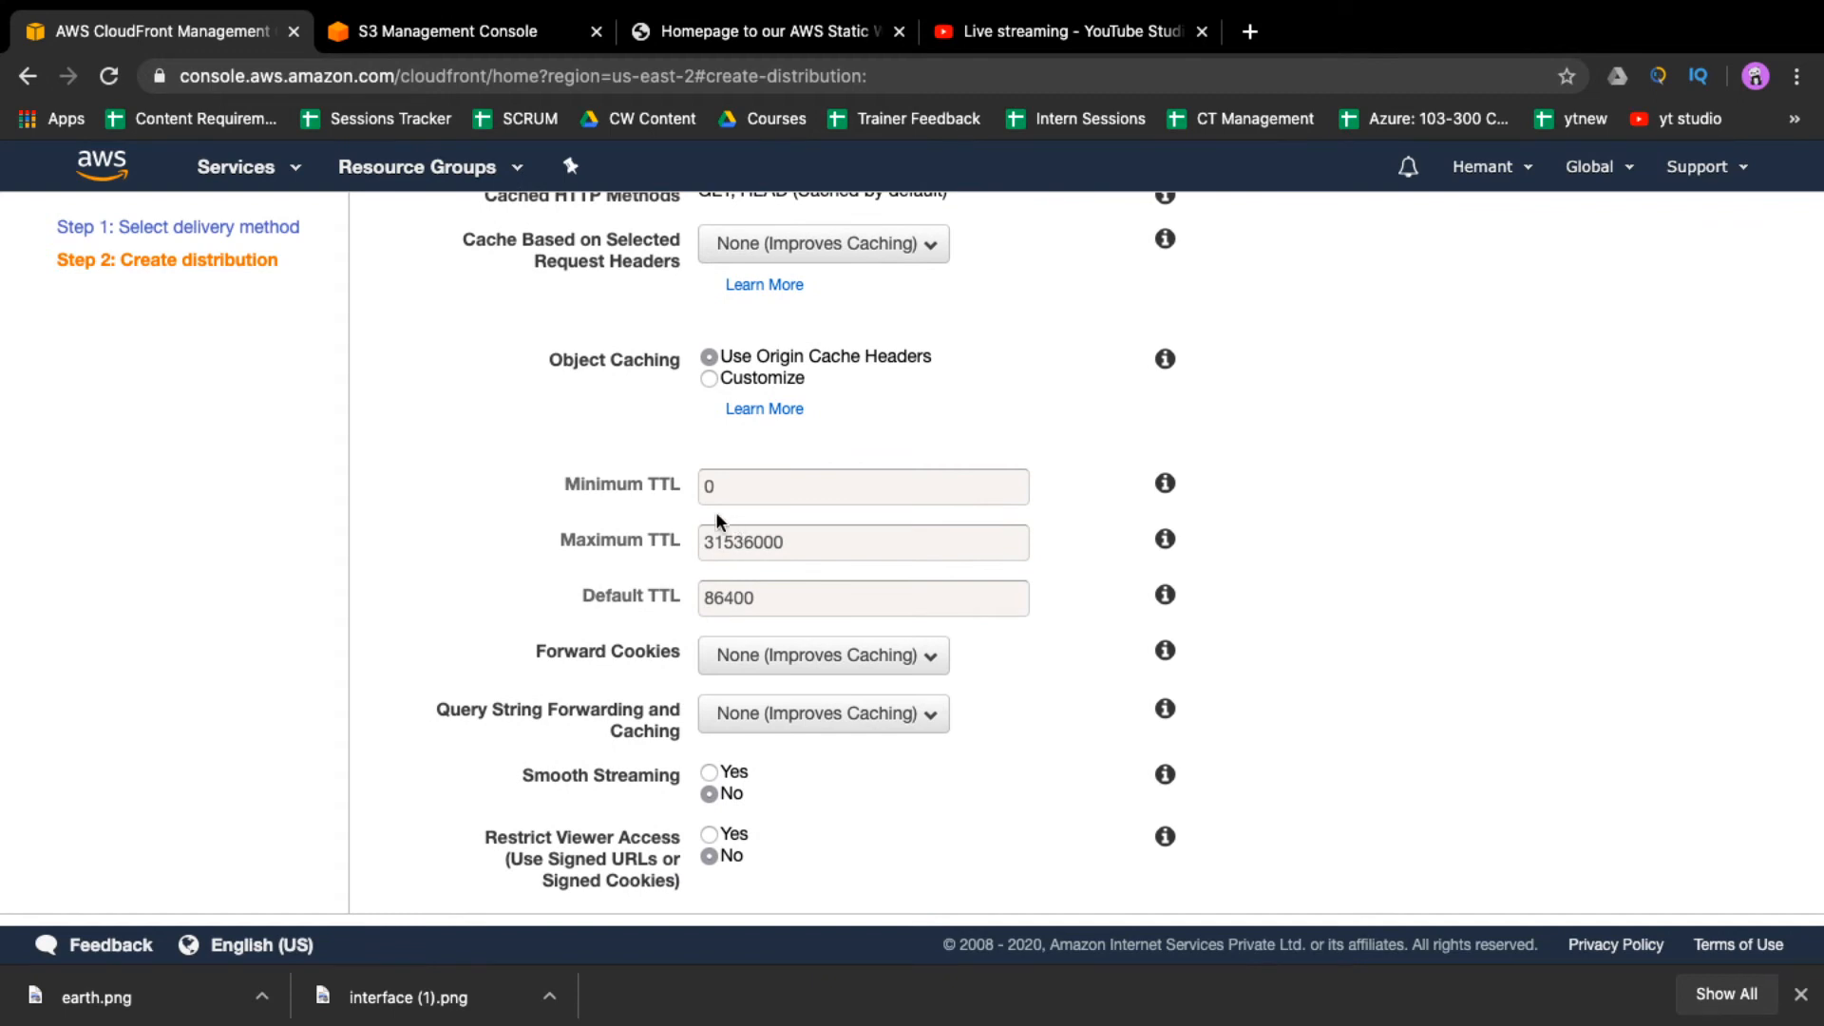
scroll(675, 570, "down", 1)
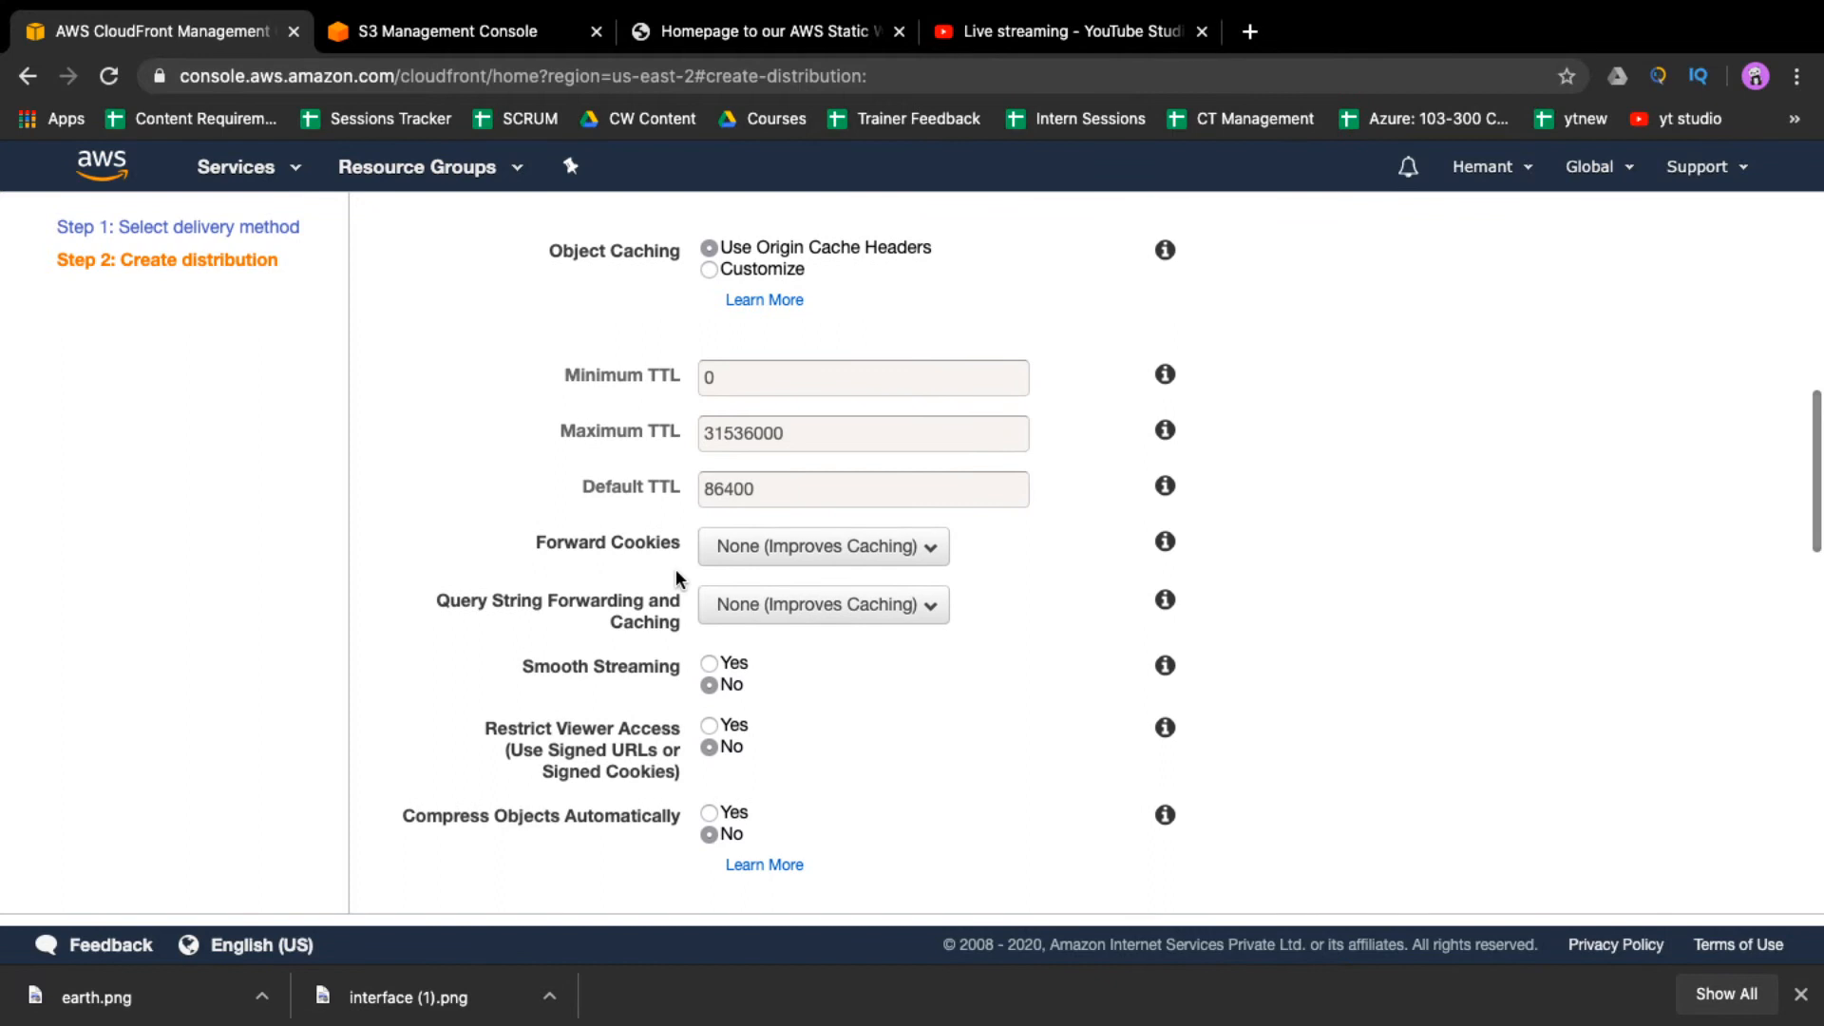
scroll(676, 575, "down", 1)
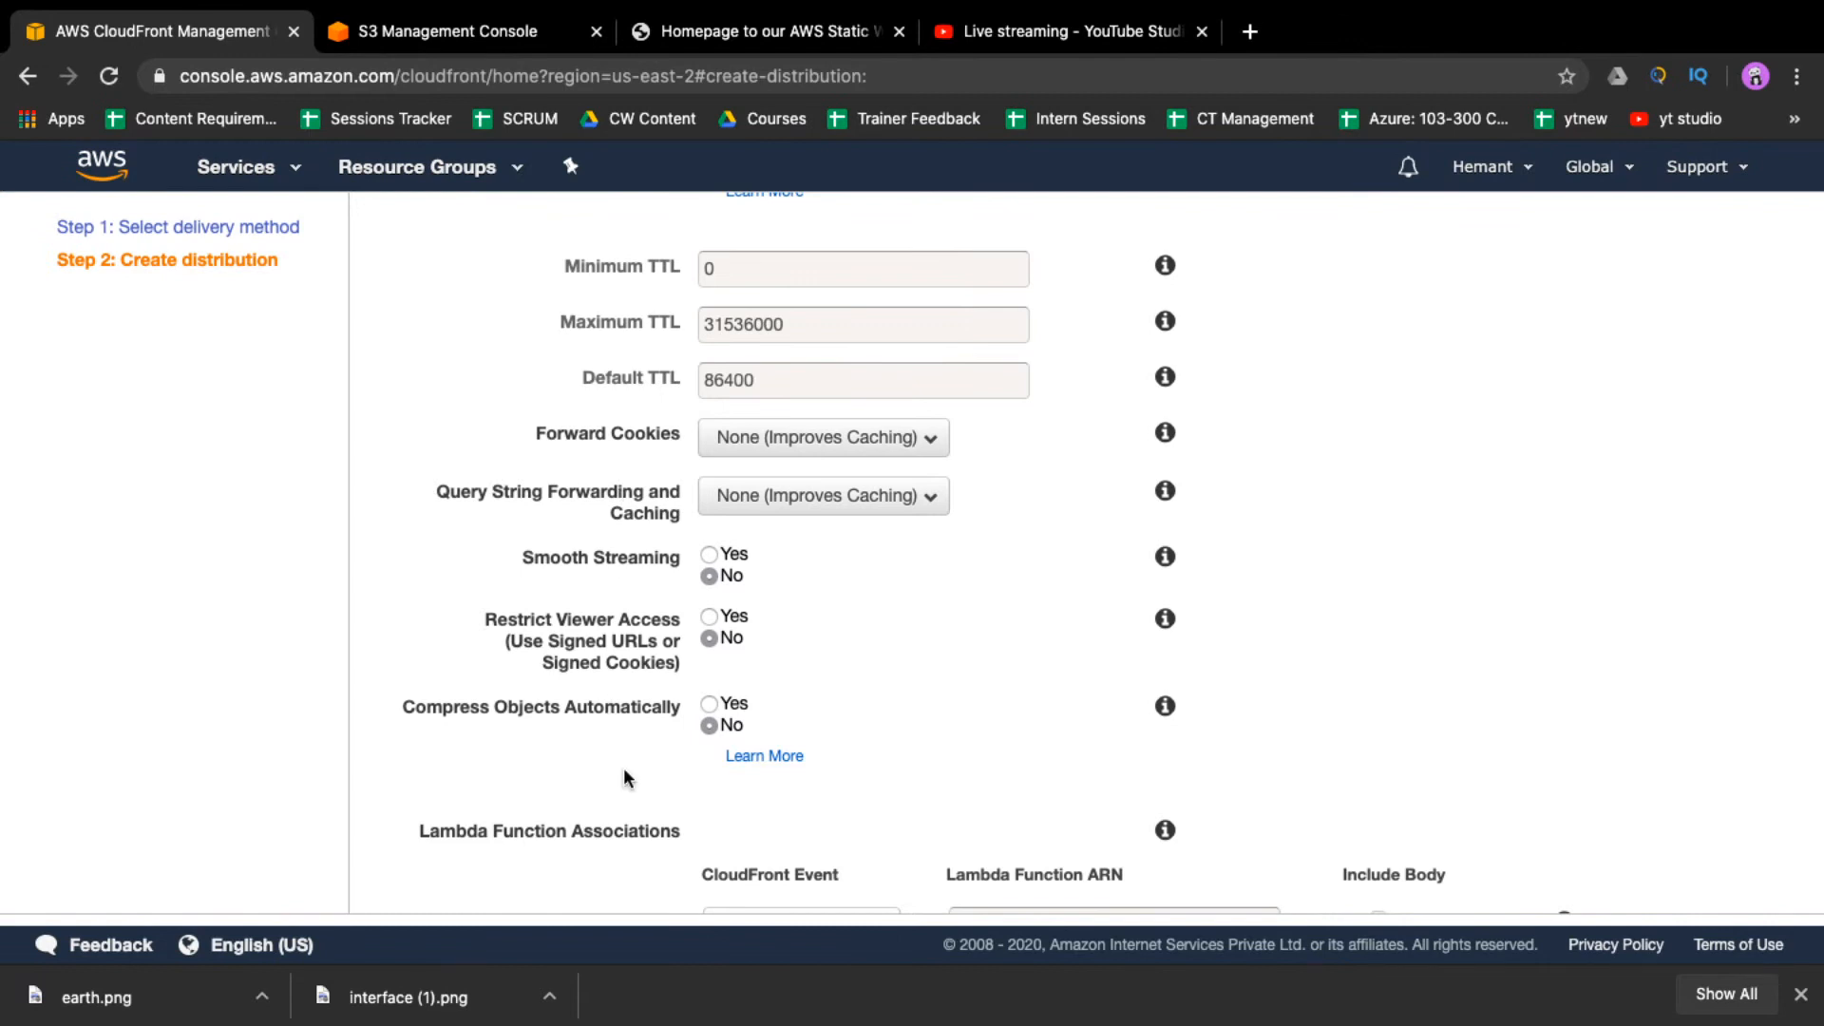
scroll(624, 775, "down", 5)
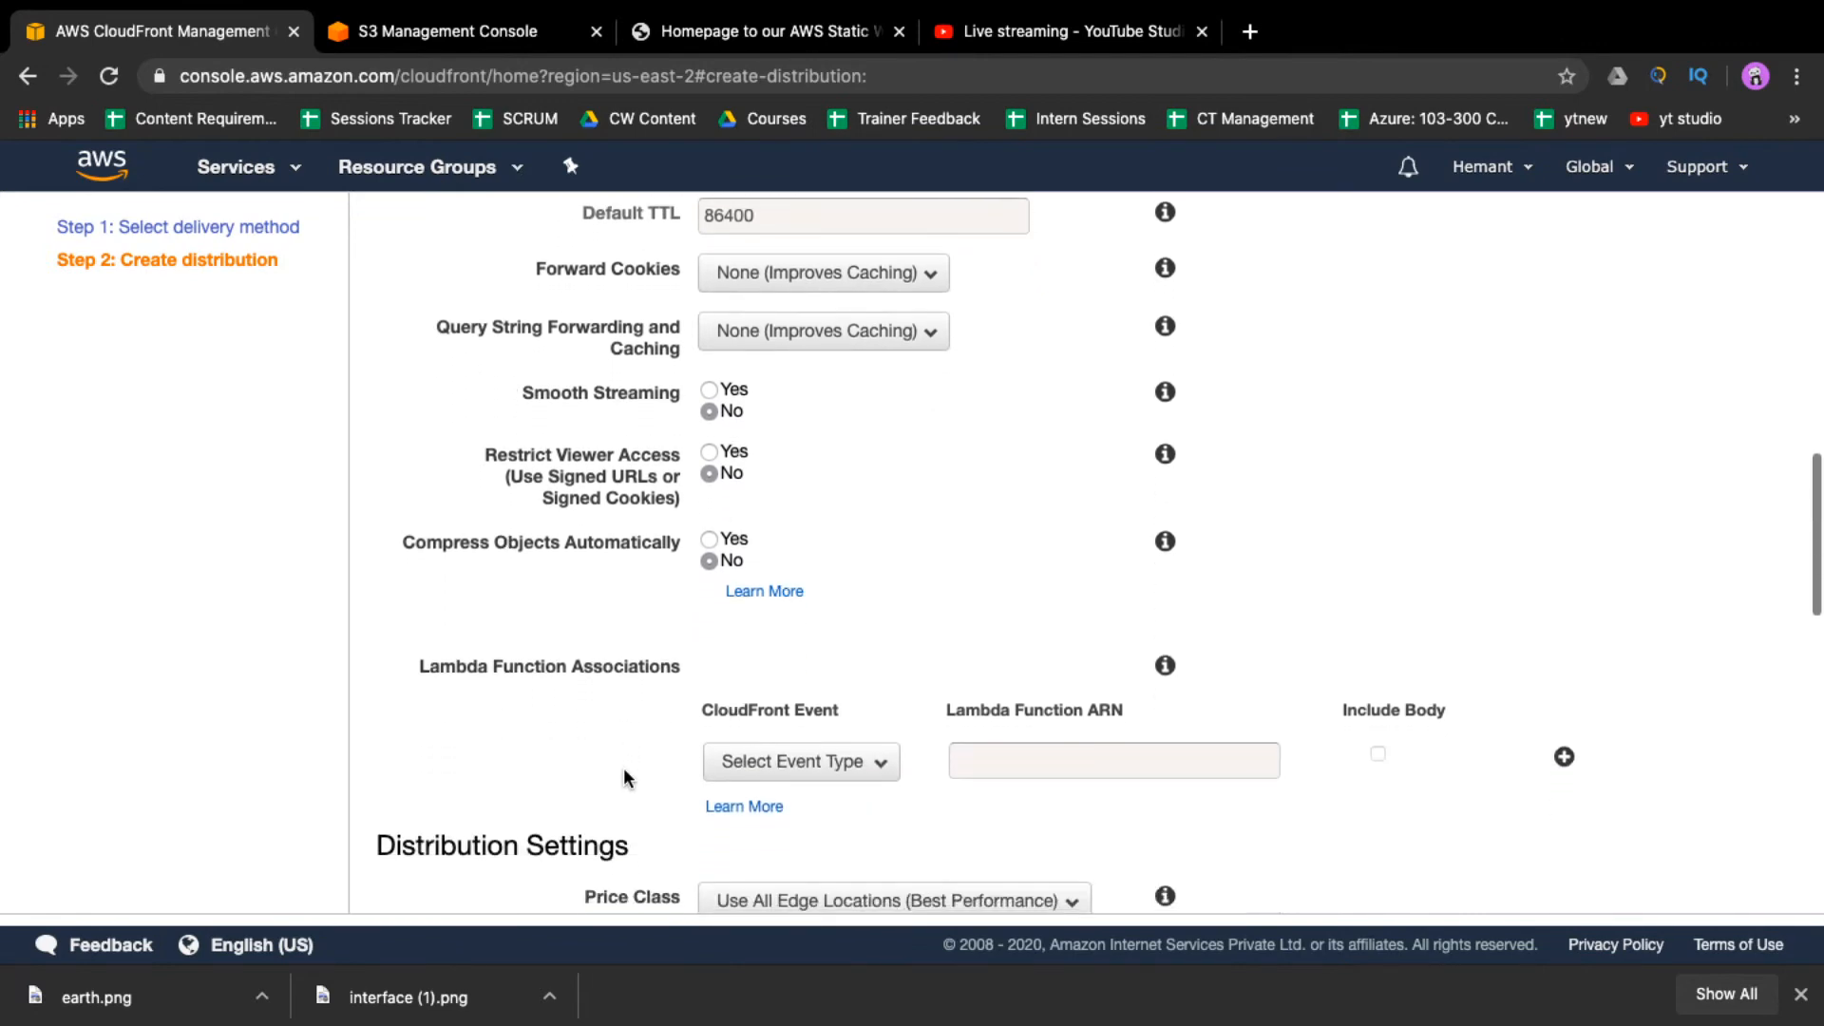
scroll(624, 769, "down", 2)
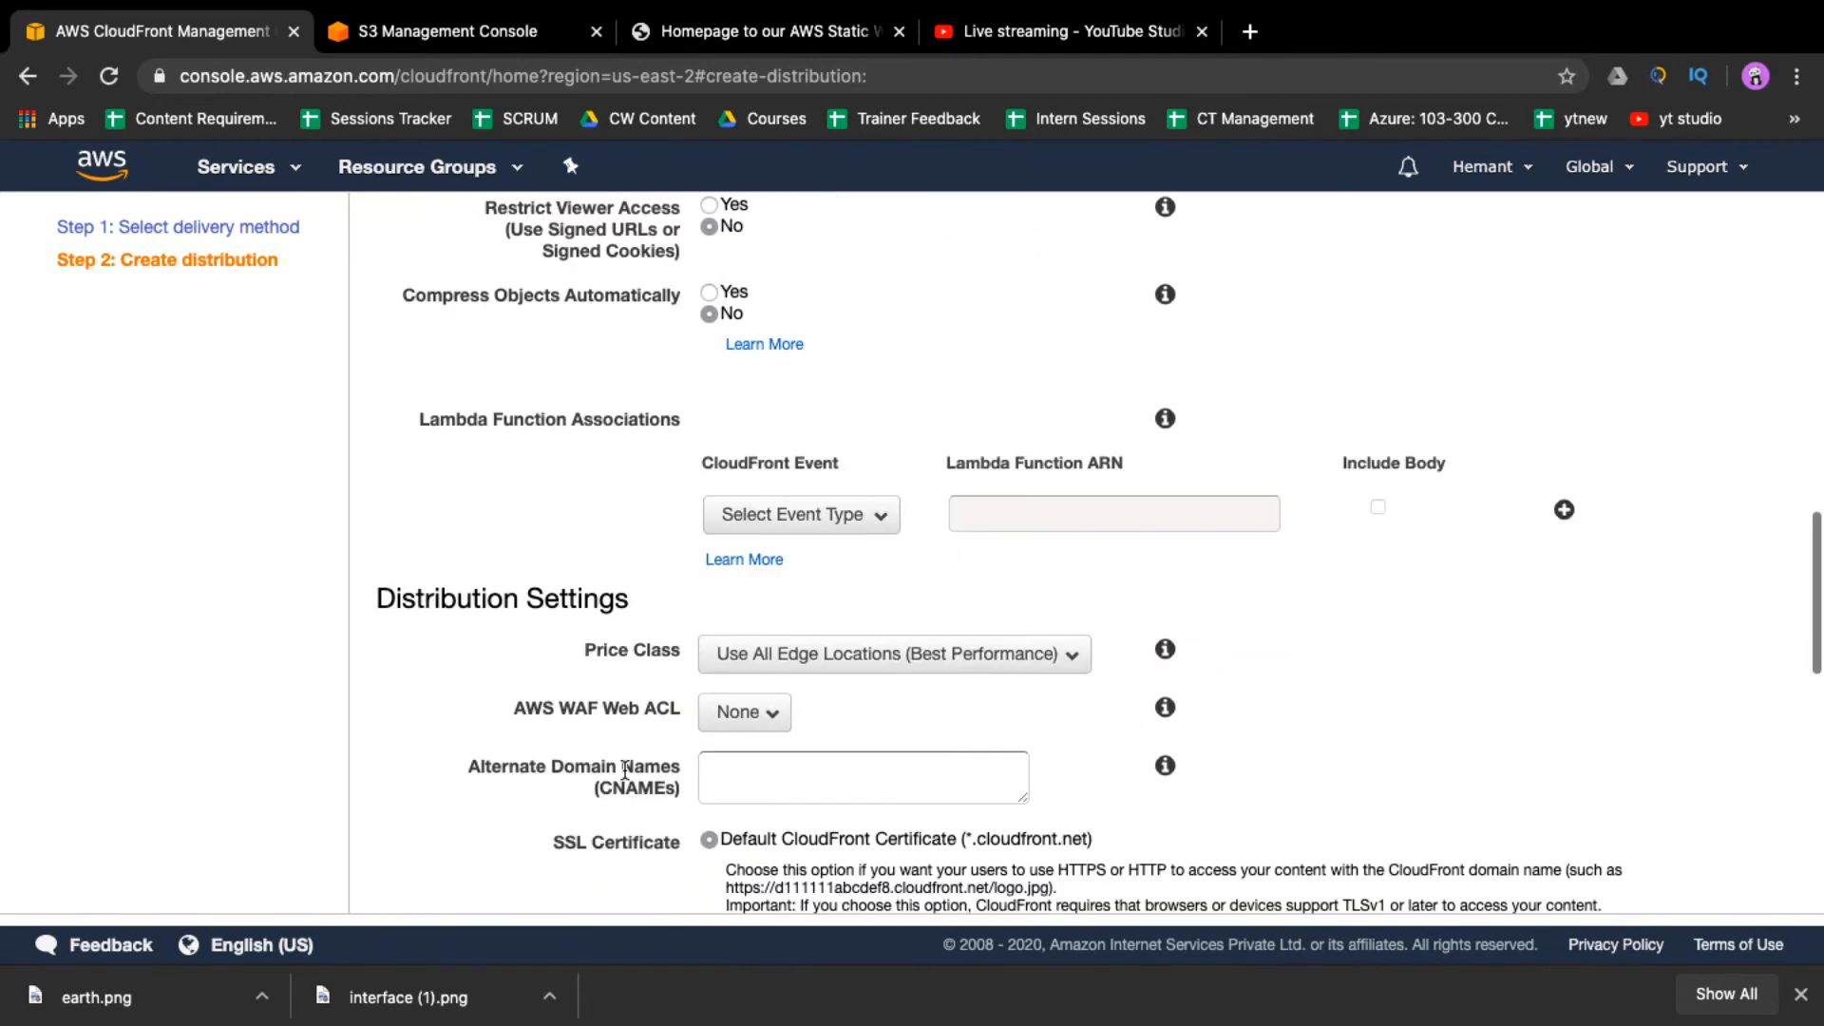
- Choose Use All Edge Locations (Best Performance) as the Price Class and show the help for Alternate Domain Names (CNAMEs)
scroll(624, 769, "down", 3)
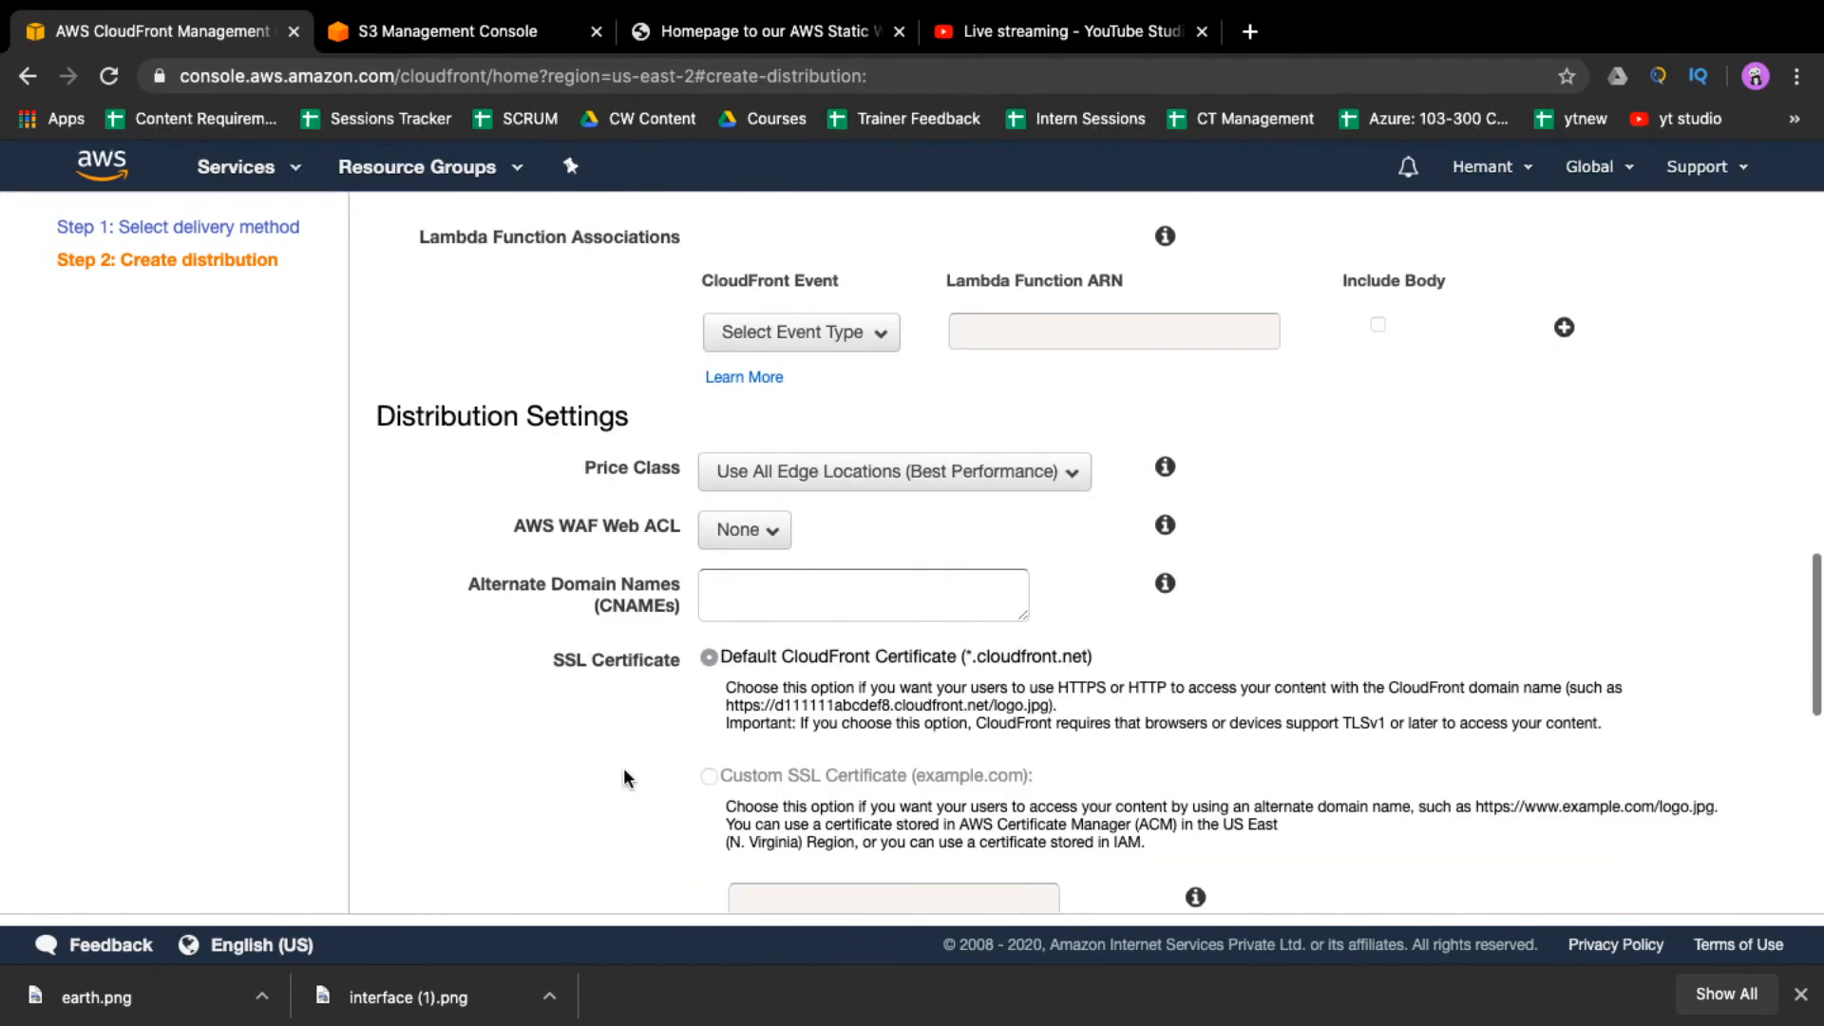
scroll(623, 777, "down", 2)
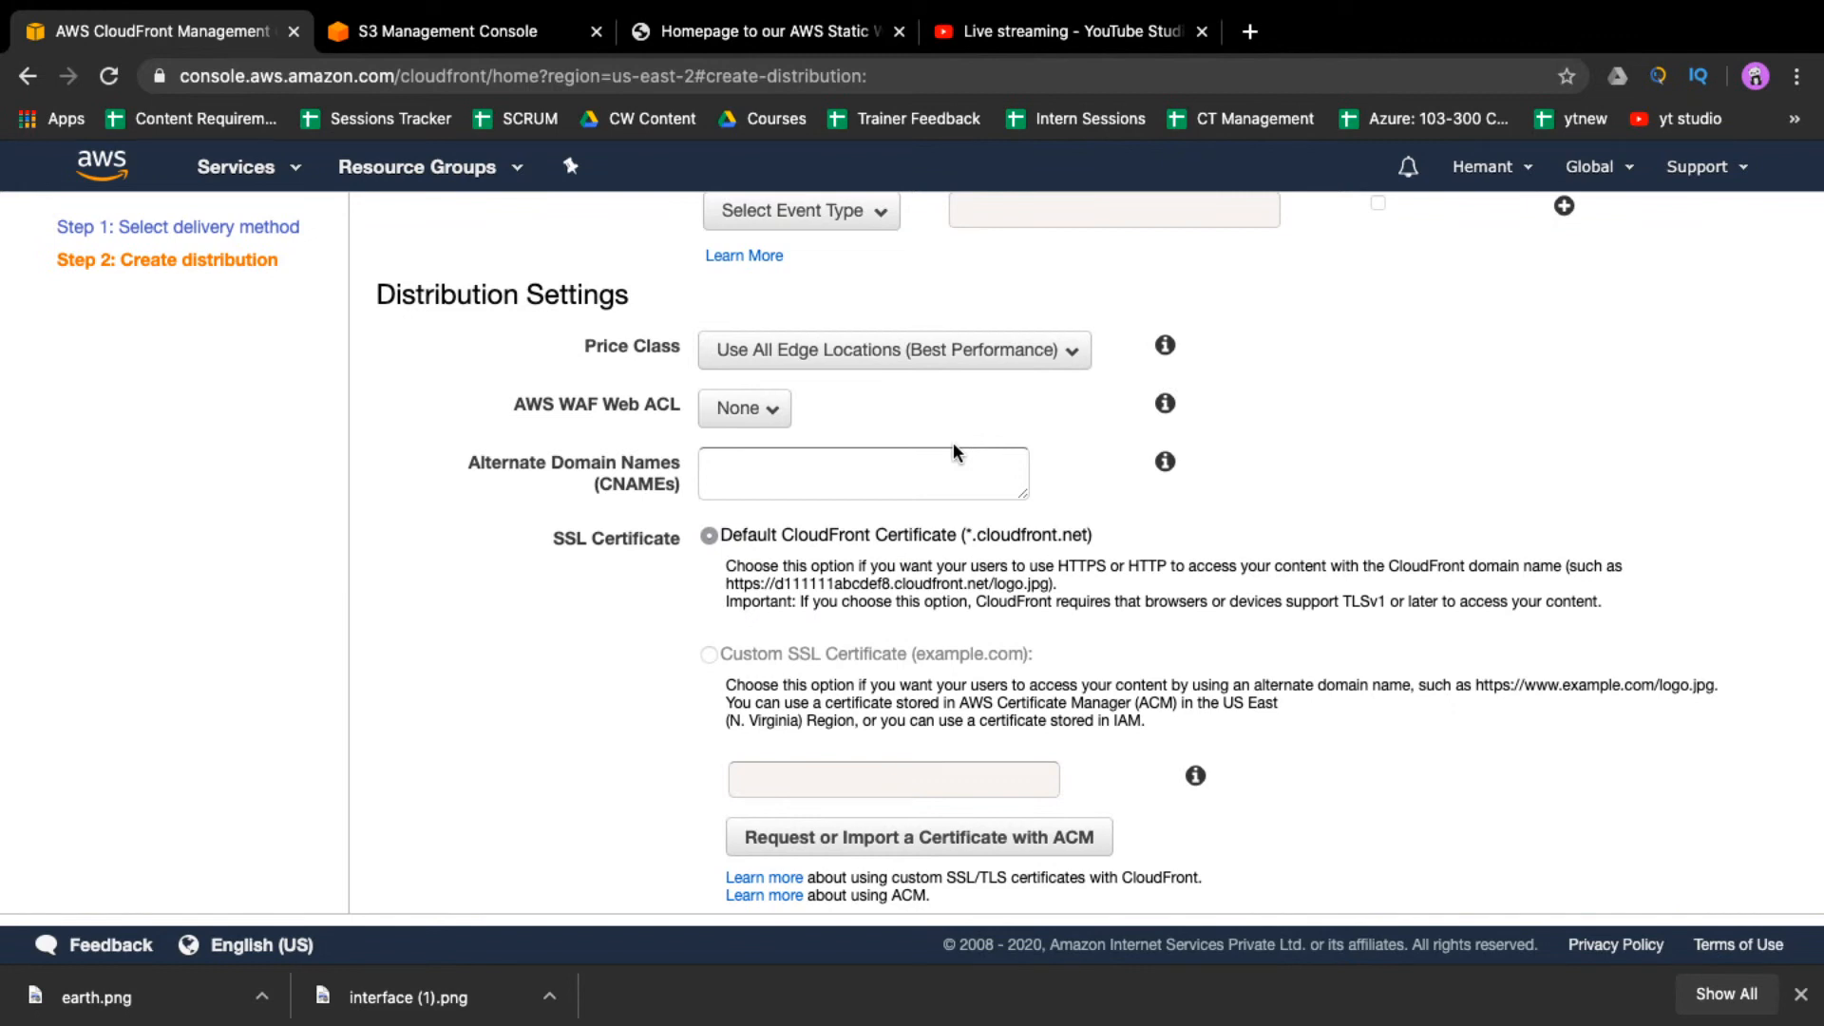
left_click(1015, 360)
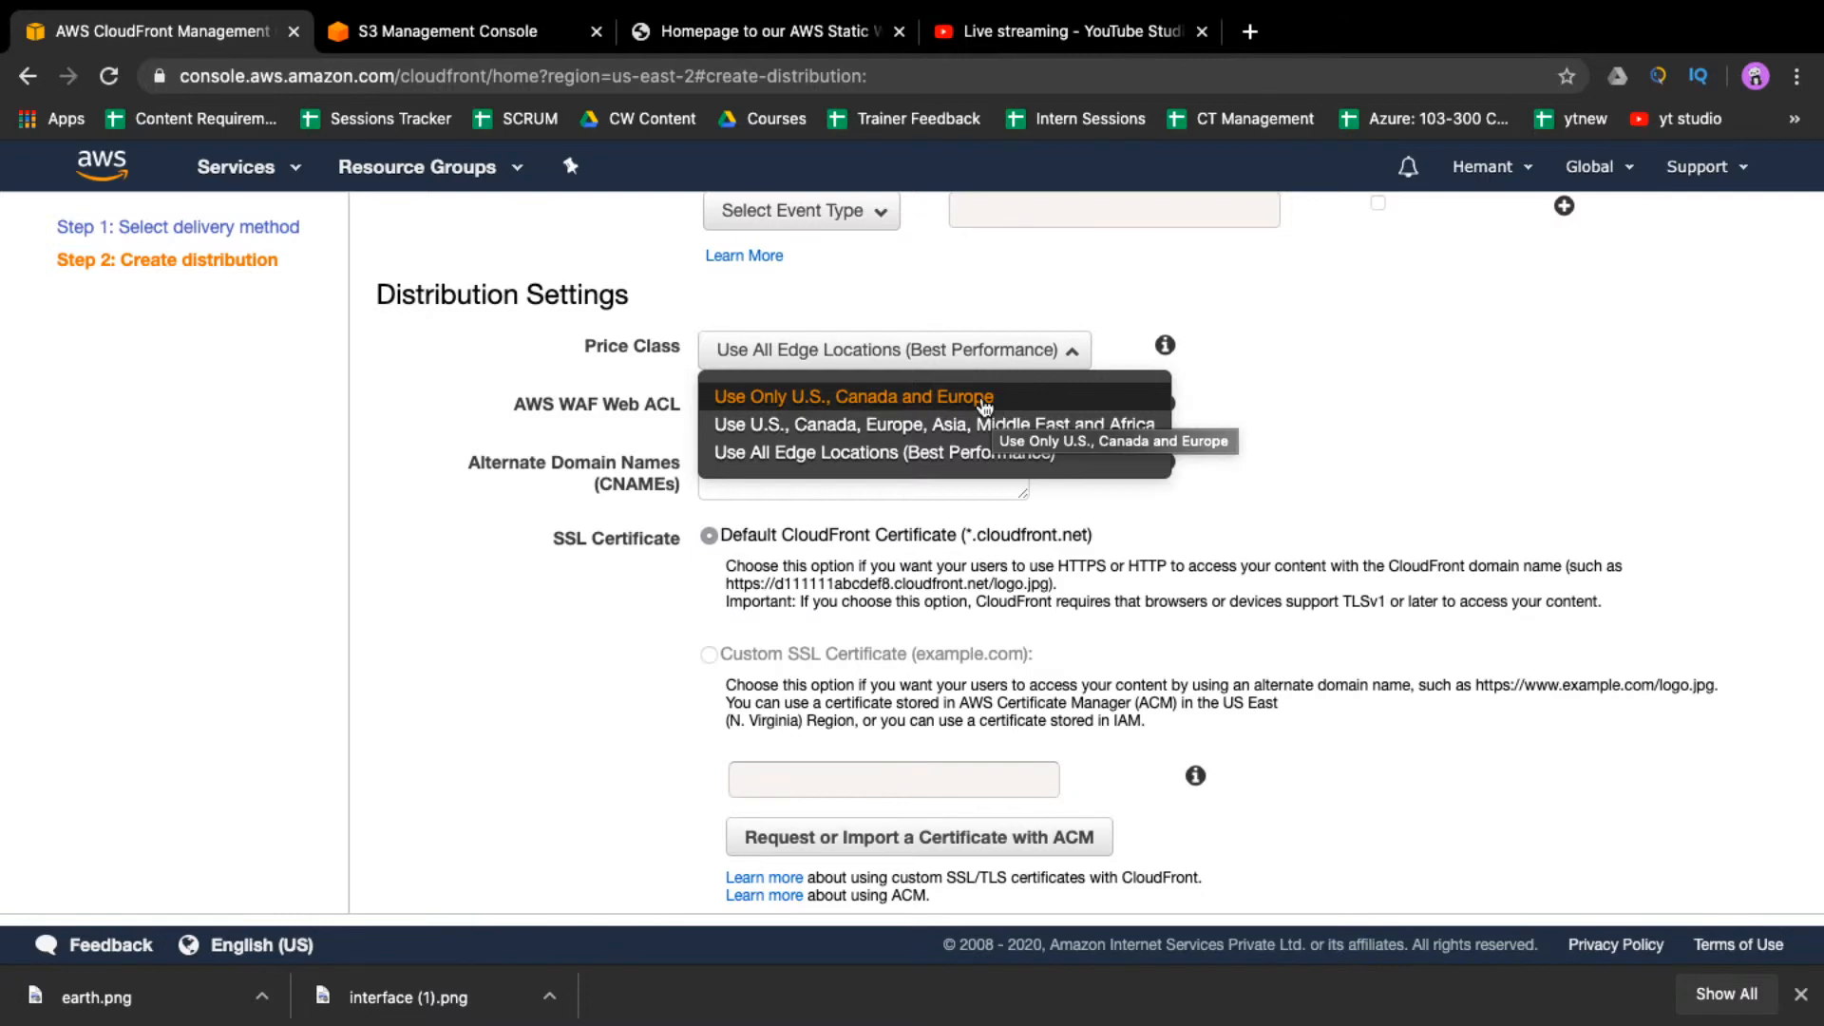
left_click(963, 454)
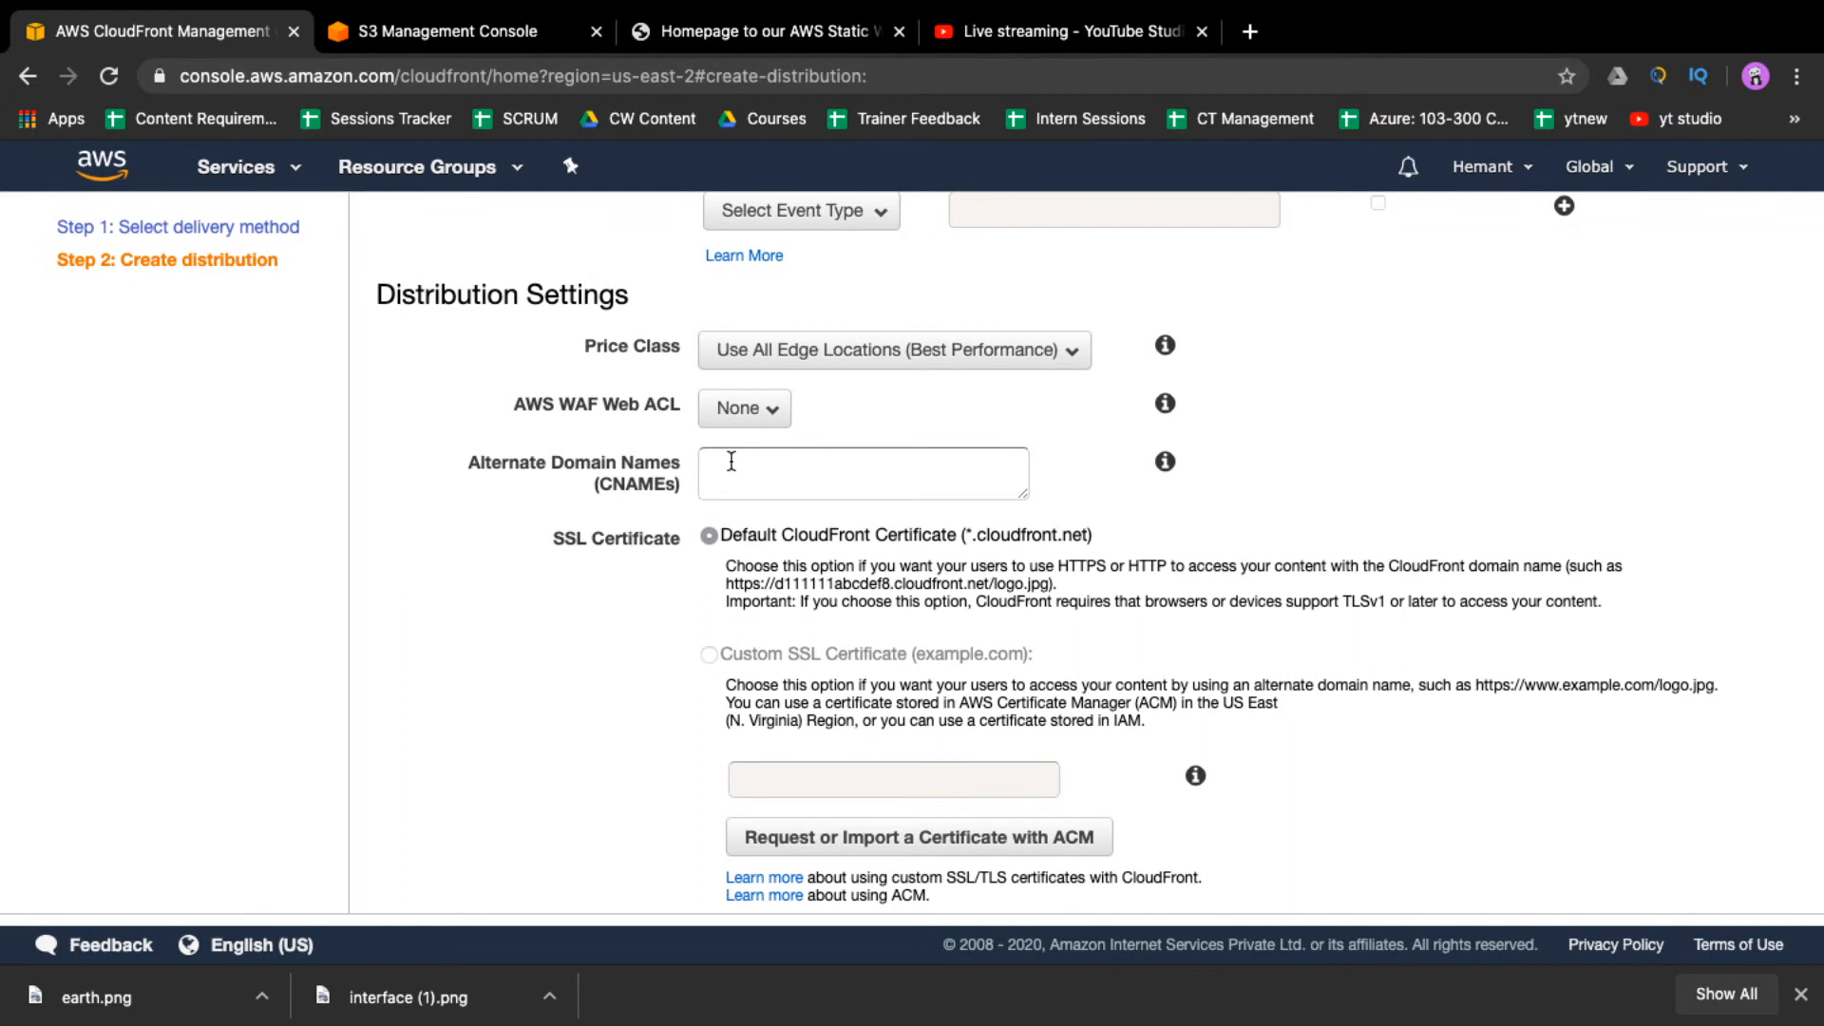
mouse_move(1161, 465)
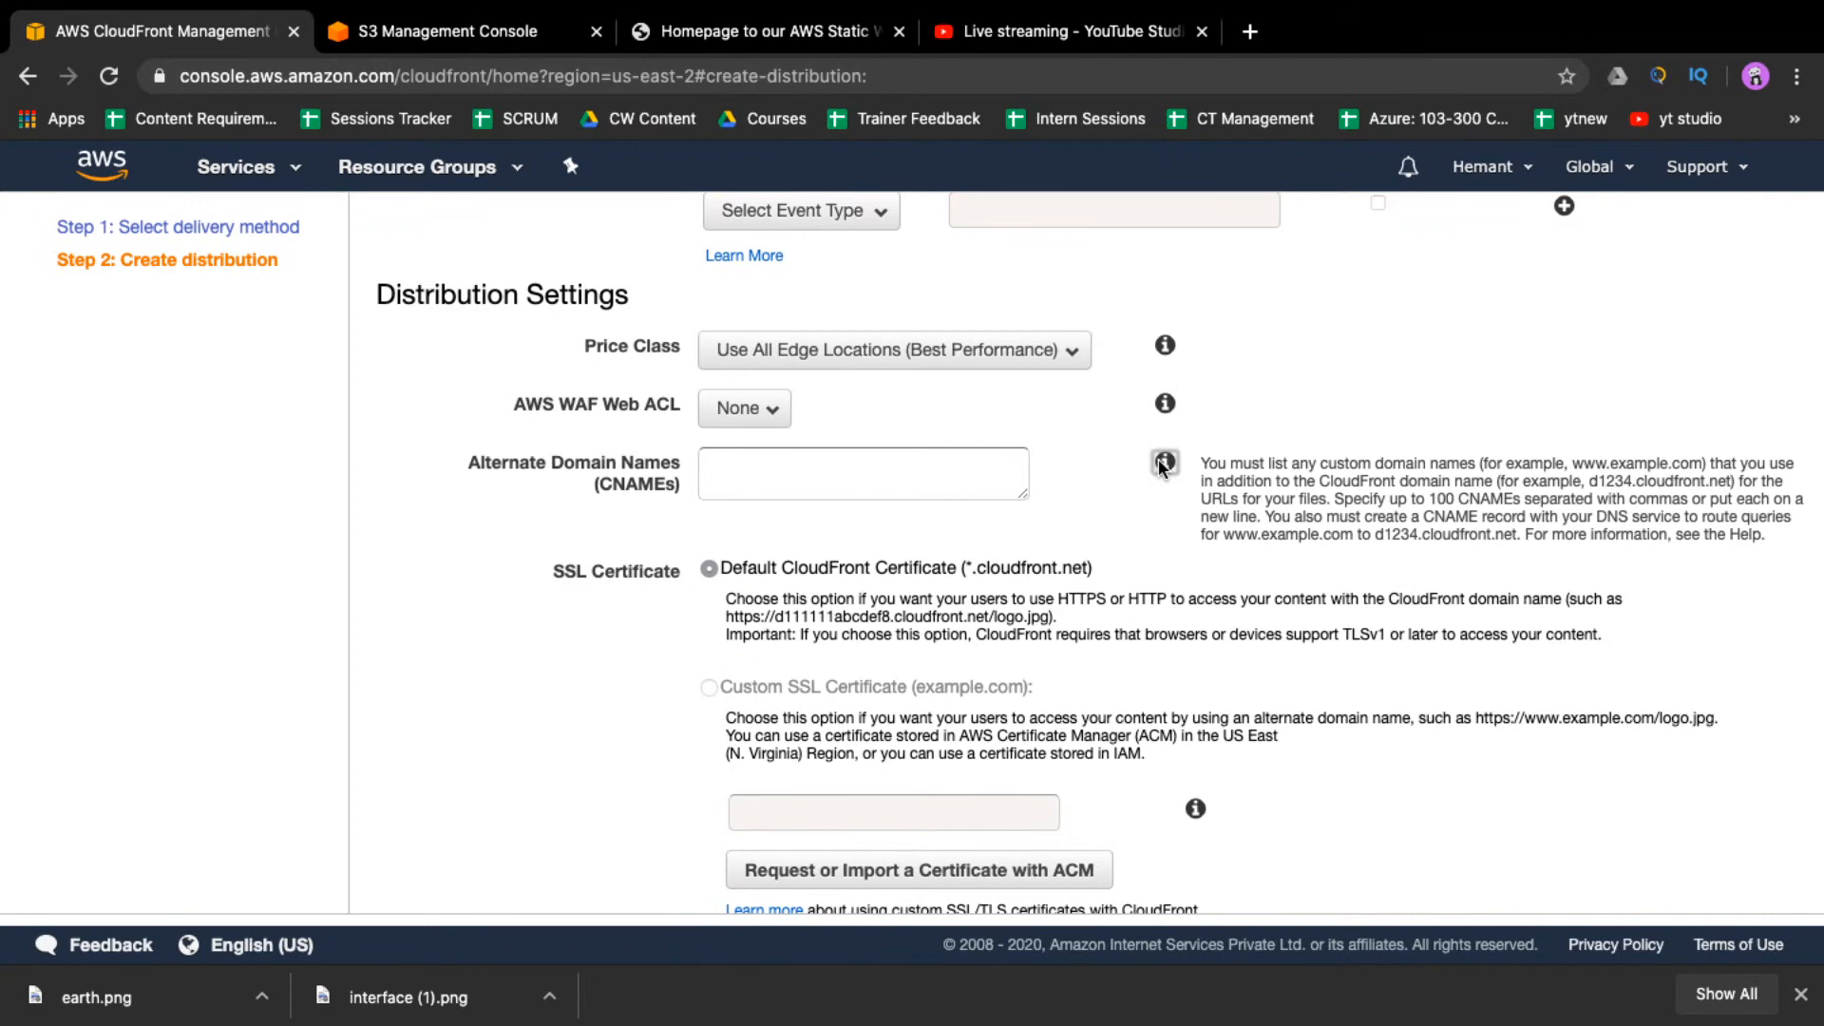
left_click(971, 460)
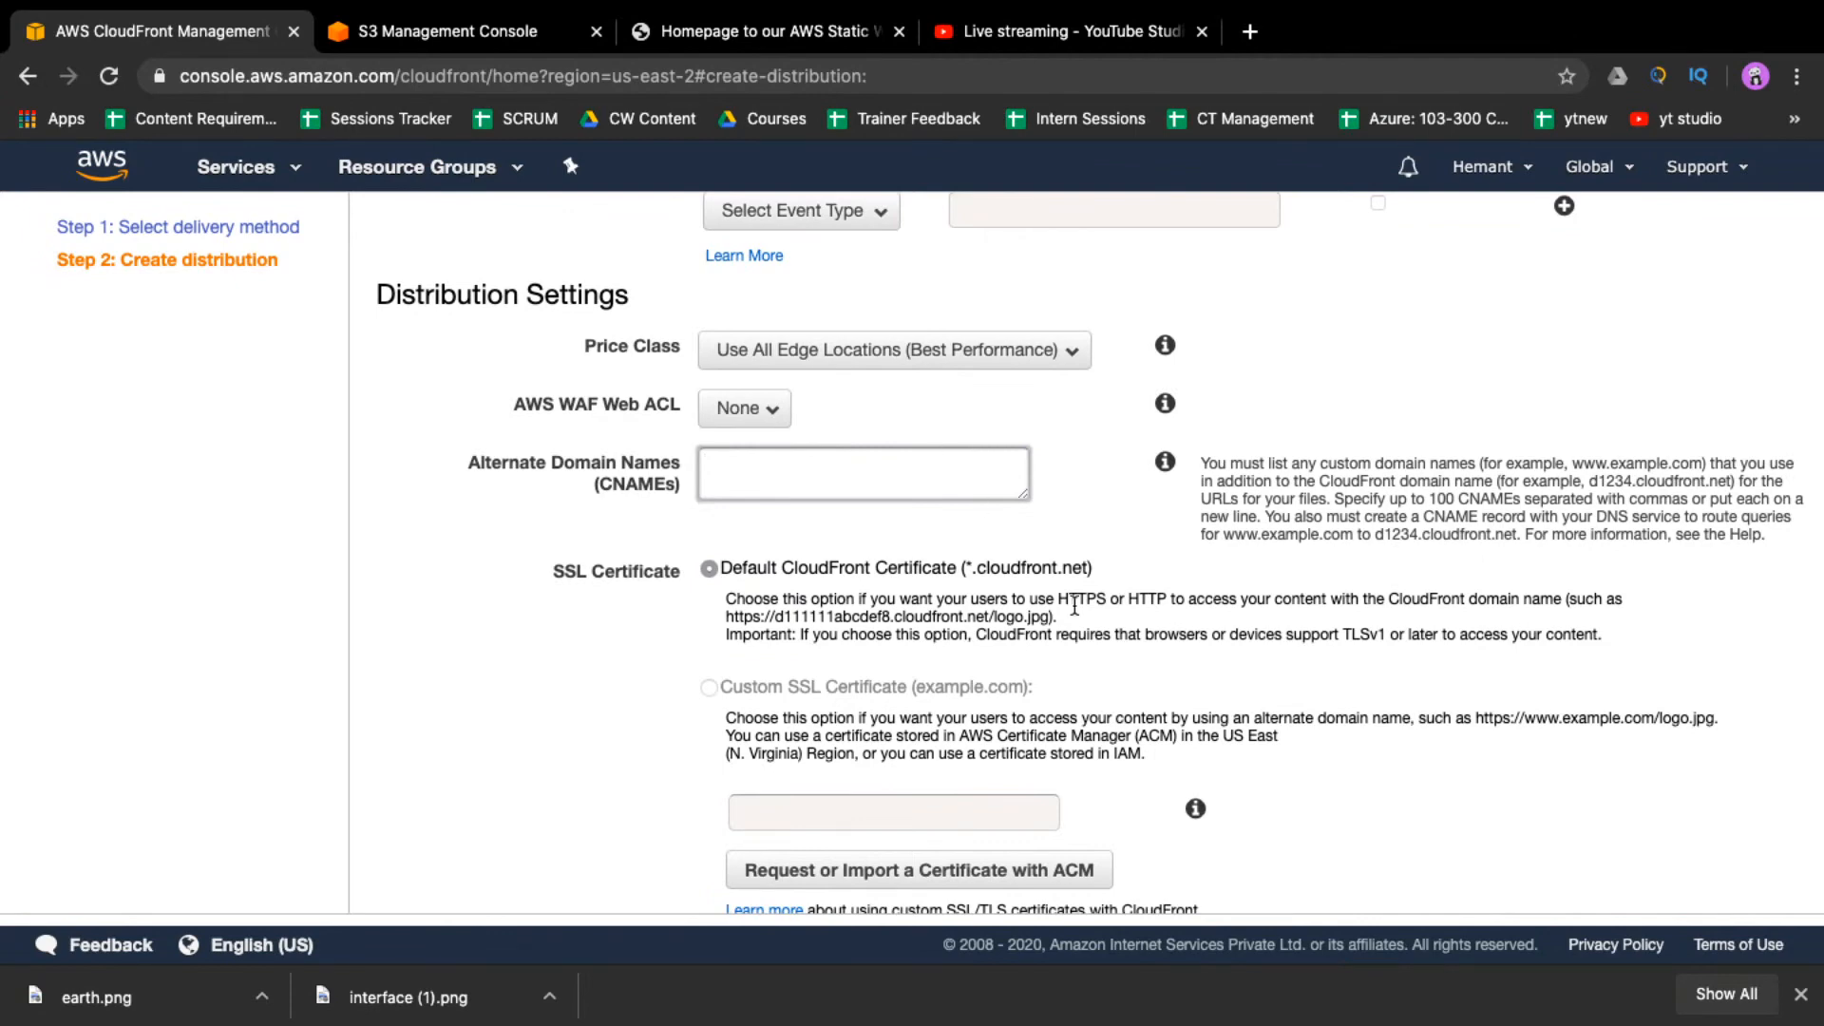
- Review the SSL certificate, HTTP versions, logging, IPv6 and distribution state settings, and create the distribution with their defaults
scroll(1075, 606, "down", 3)
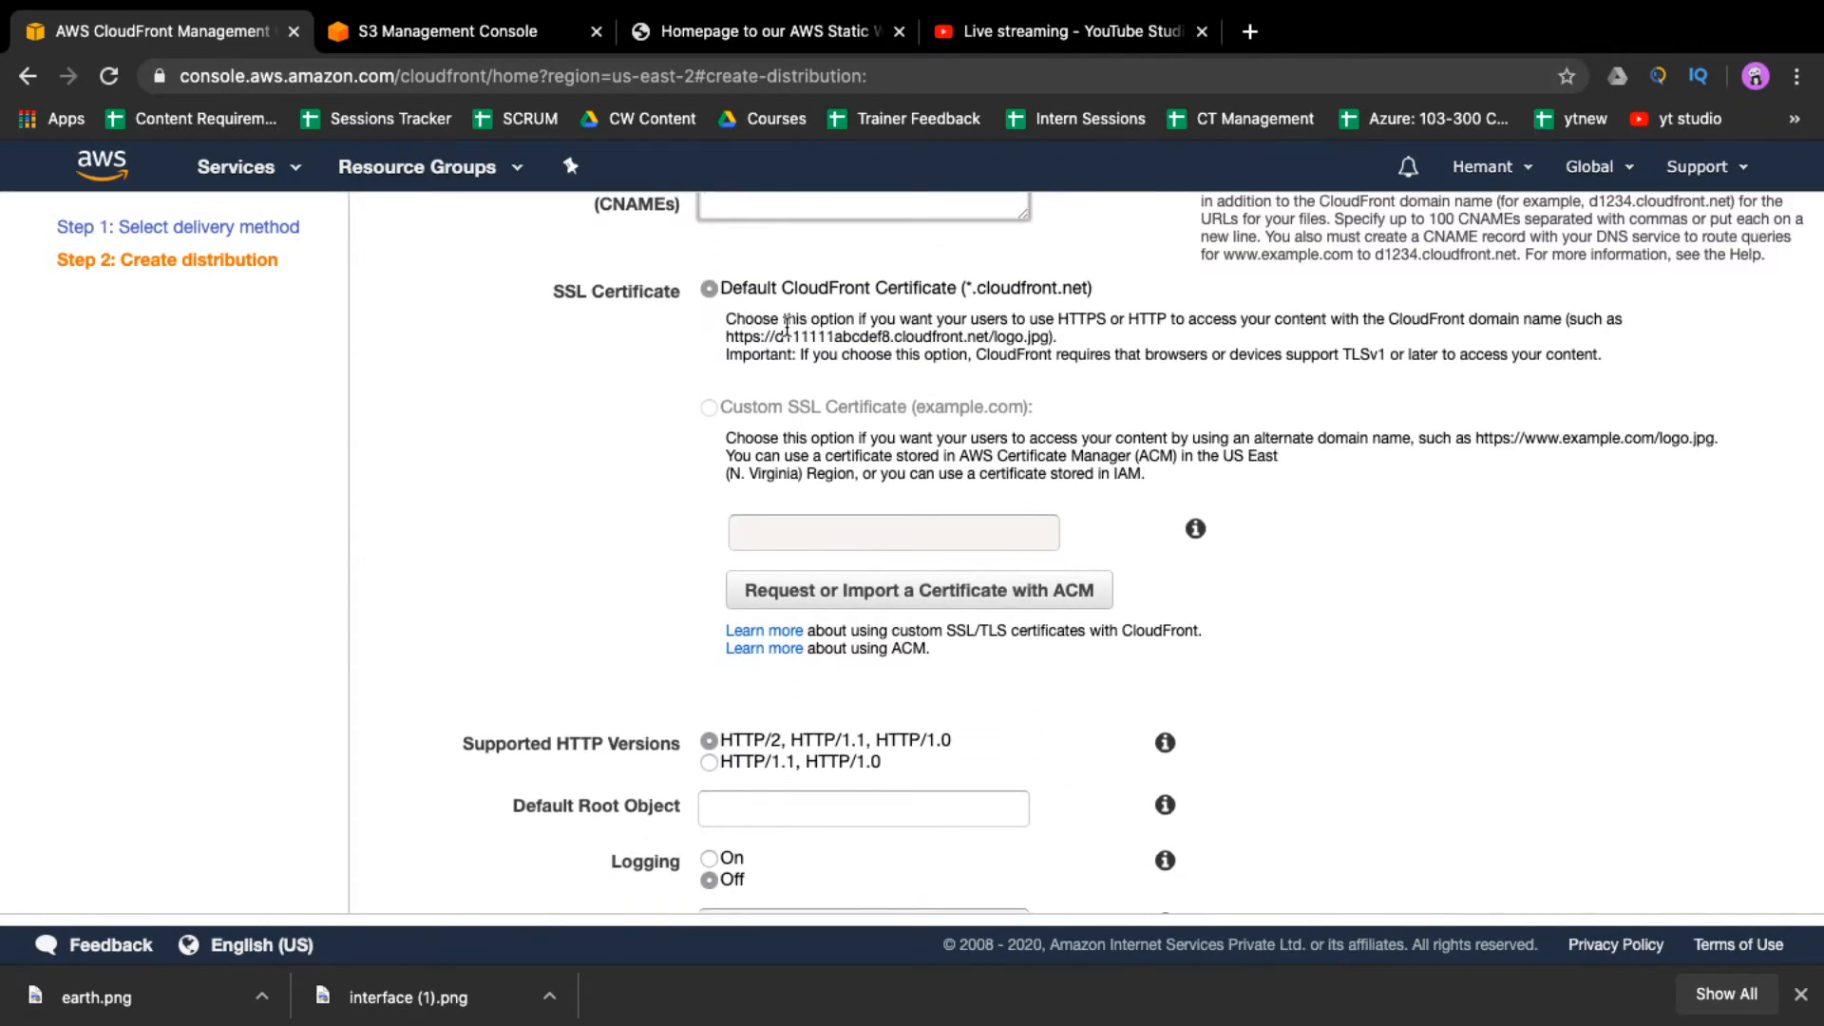
scroll(787, 327, "down", 1)
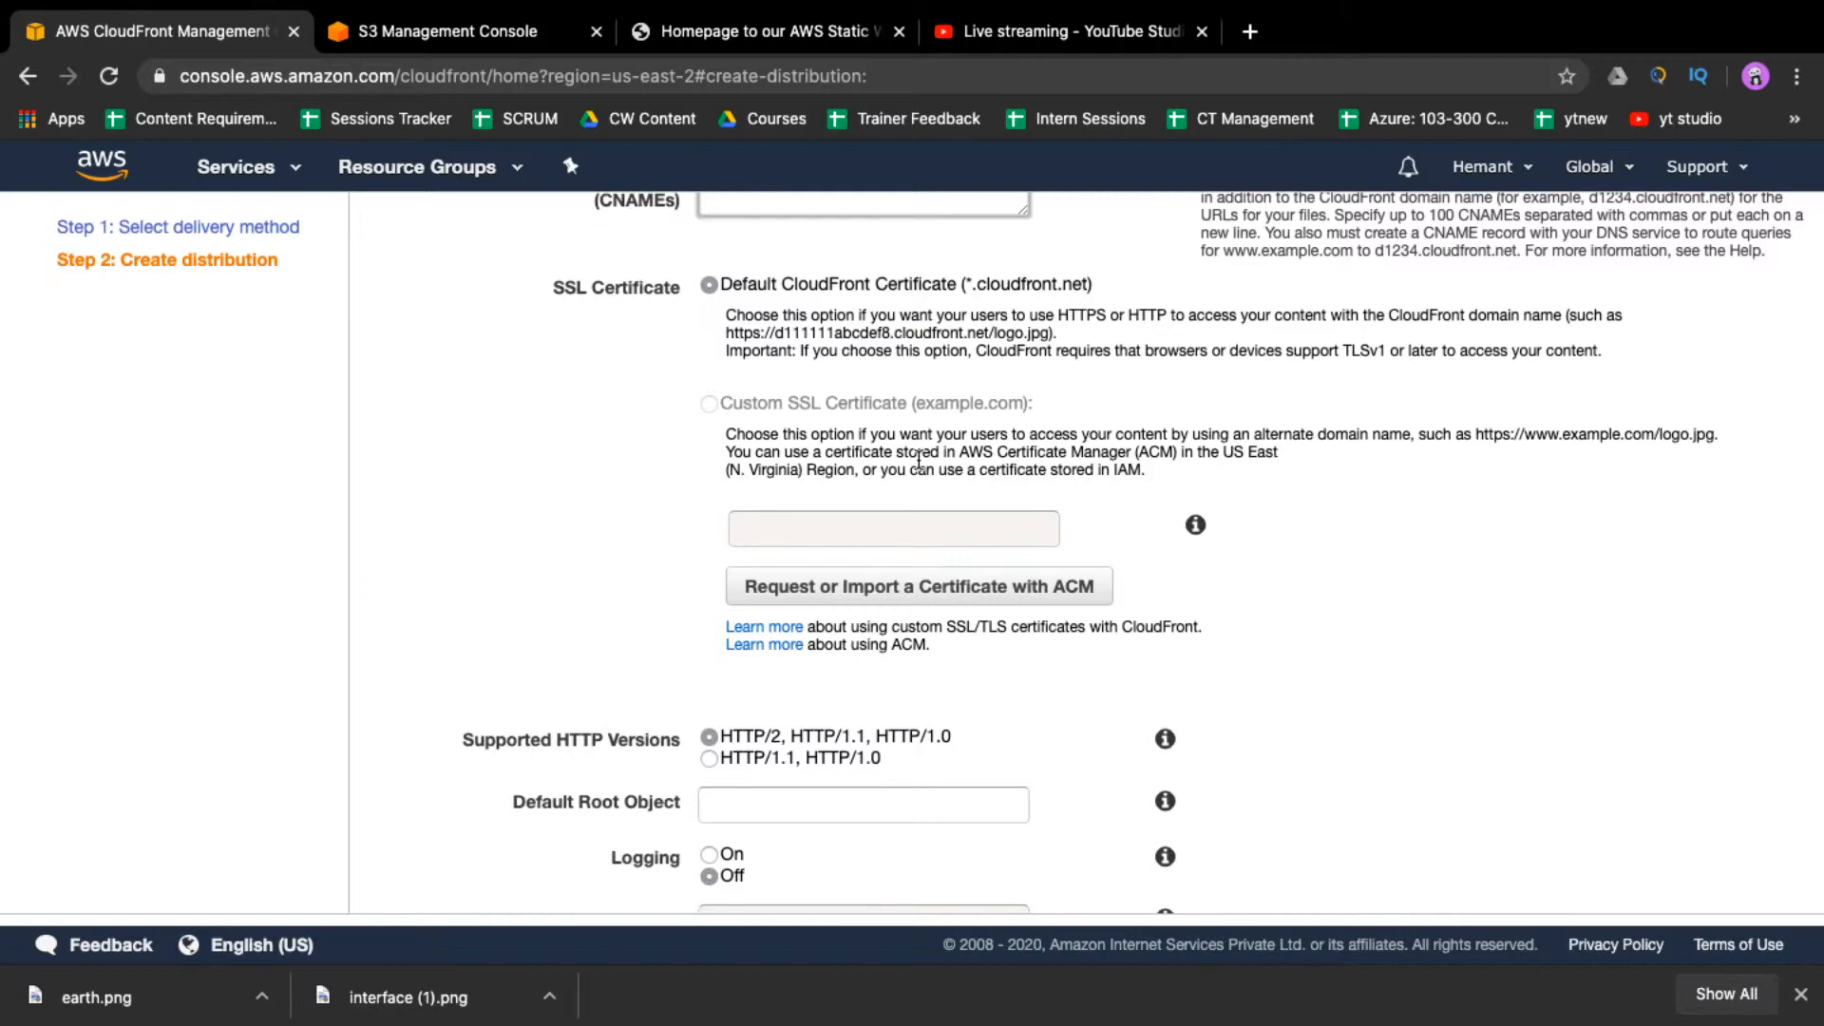
scroll(919, 461, "down", 4)
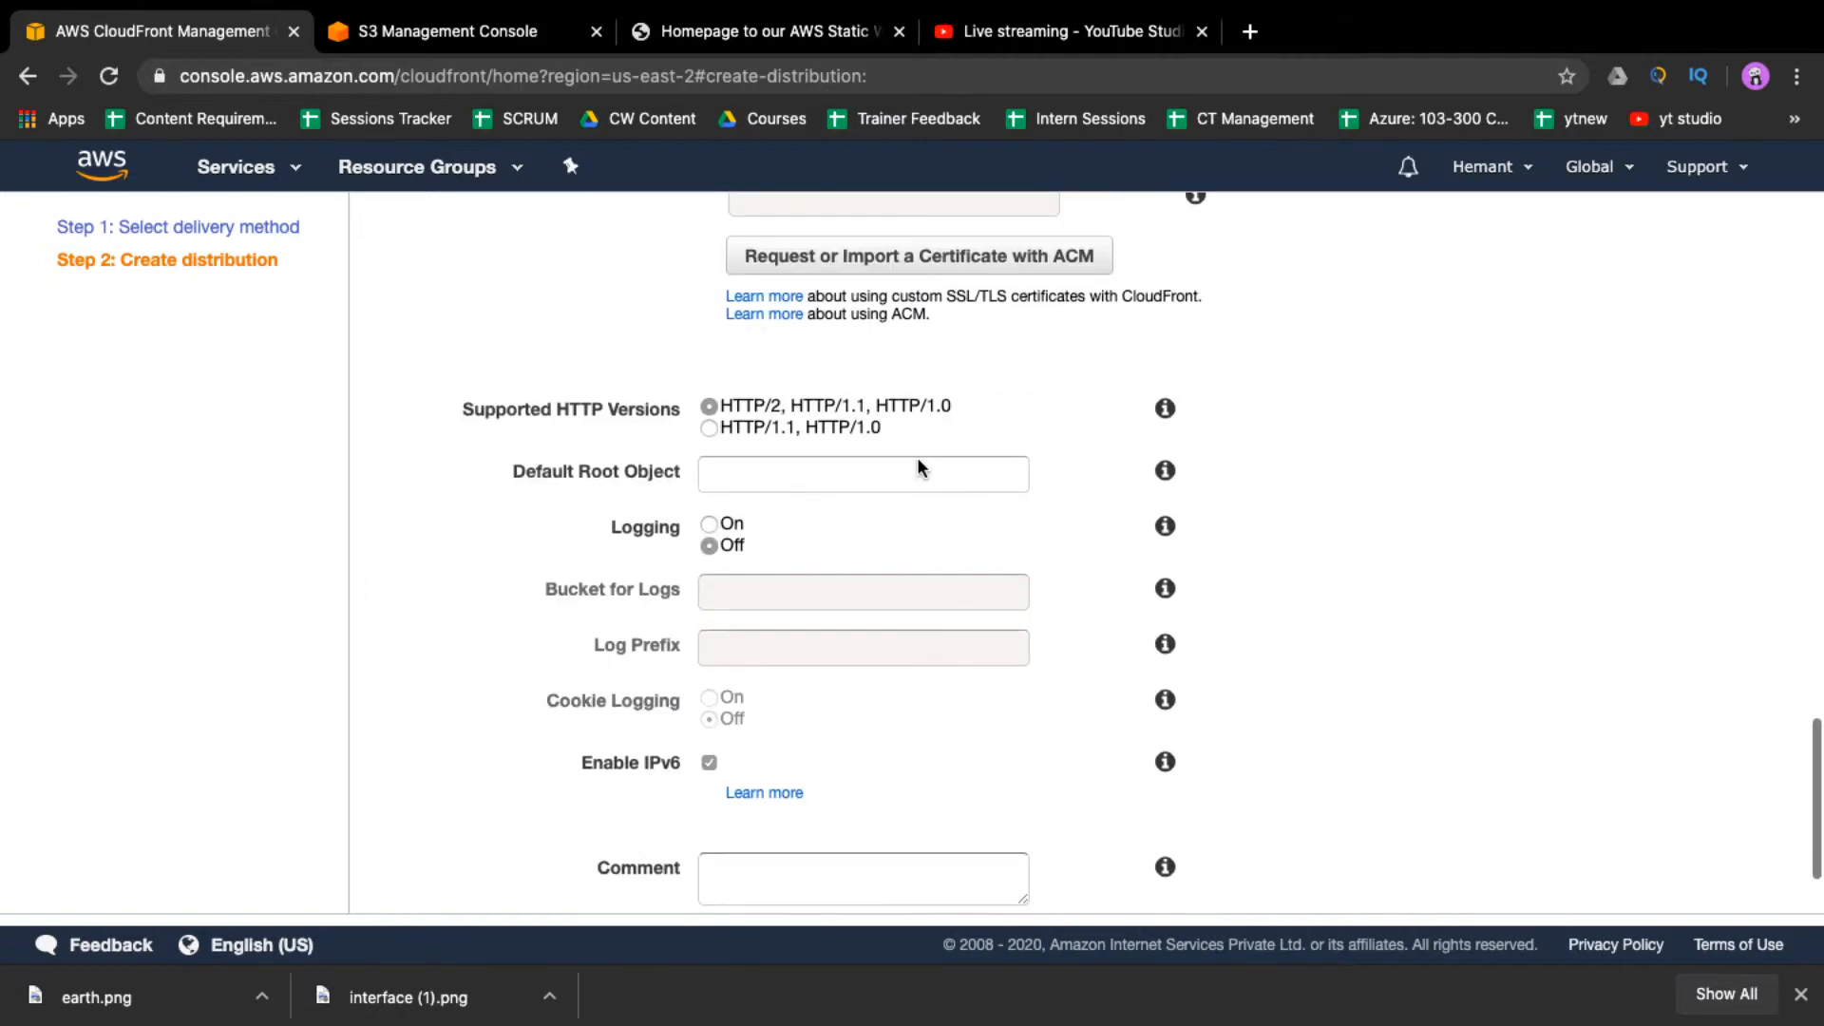
scroll(916, 458, "down", 2)
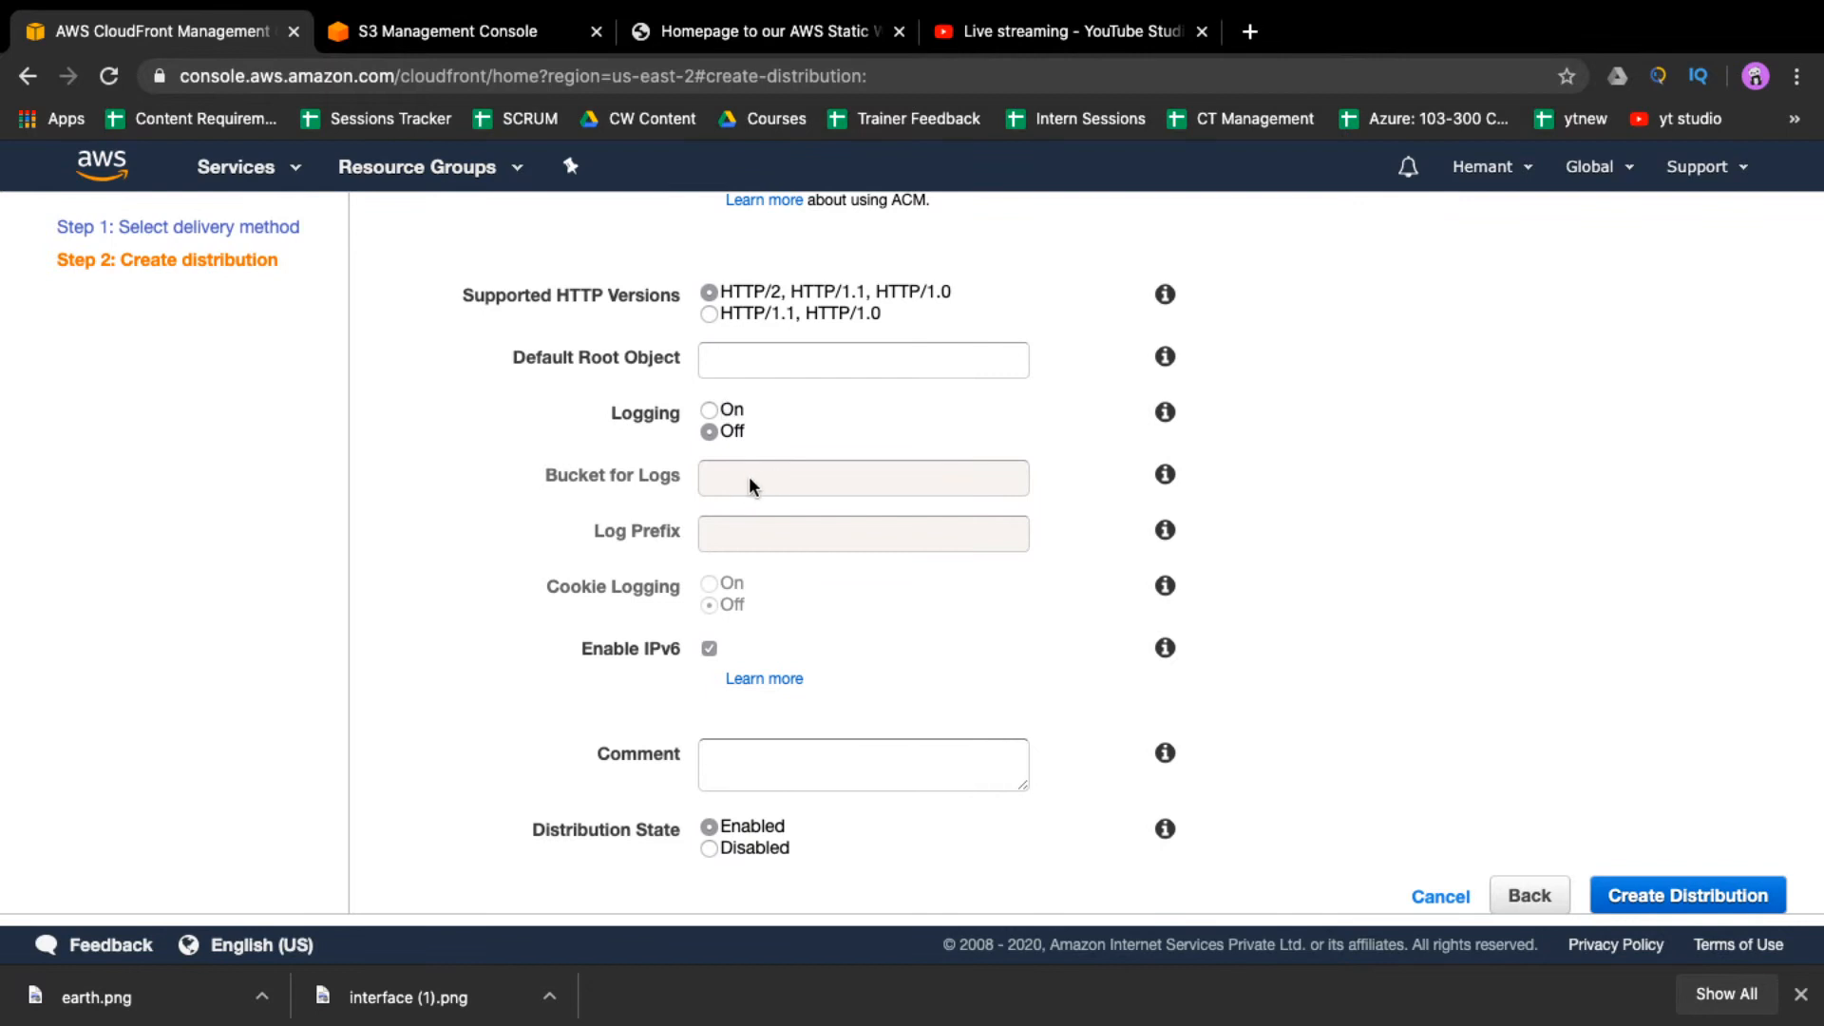
scroll(748, 485, "down", 1)
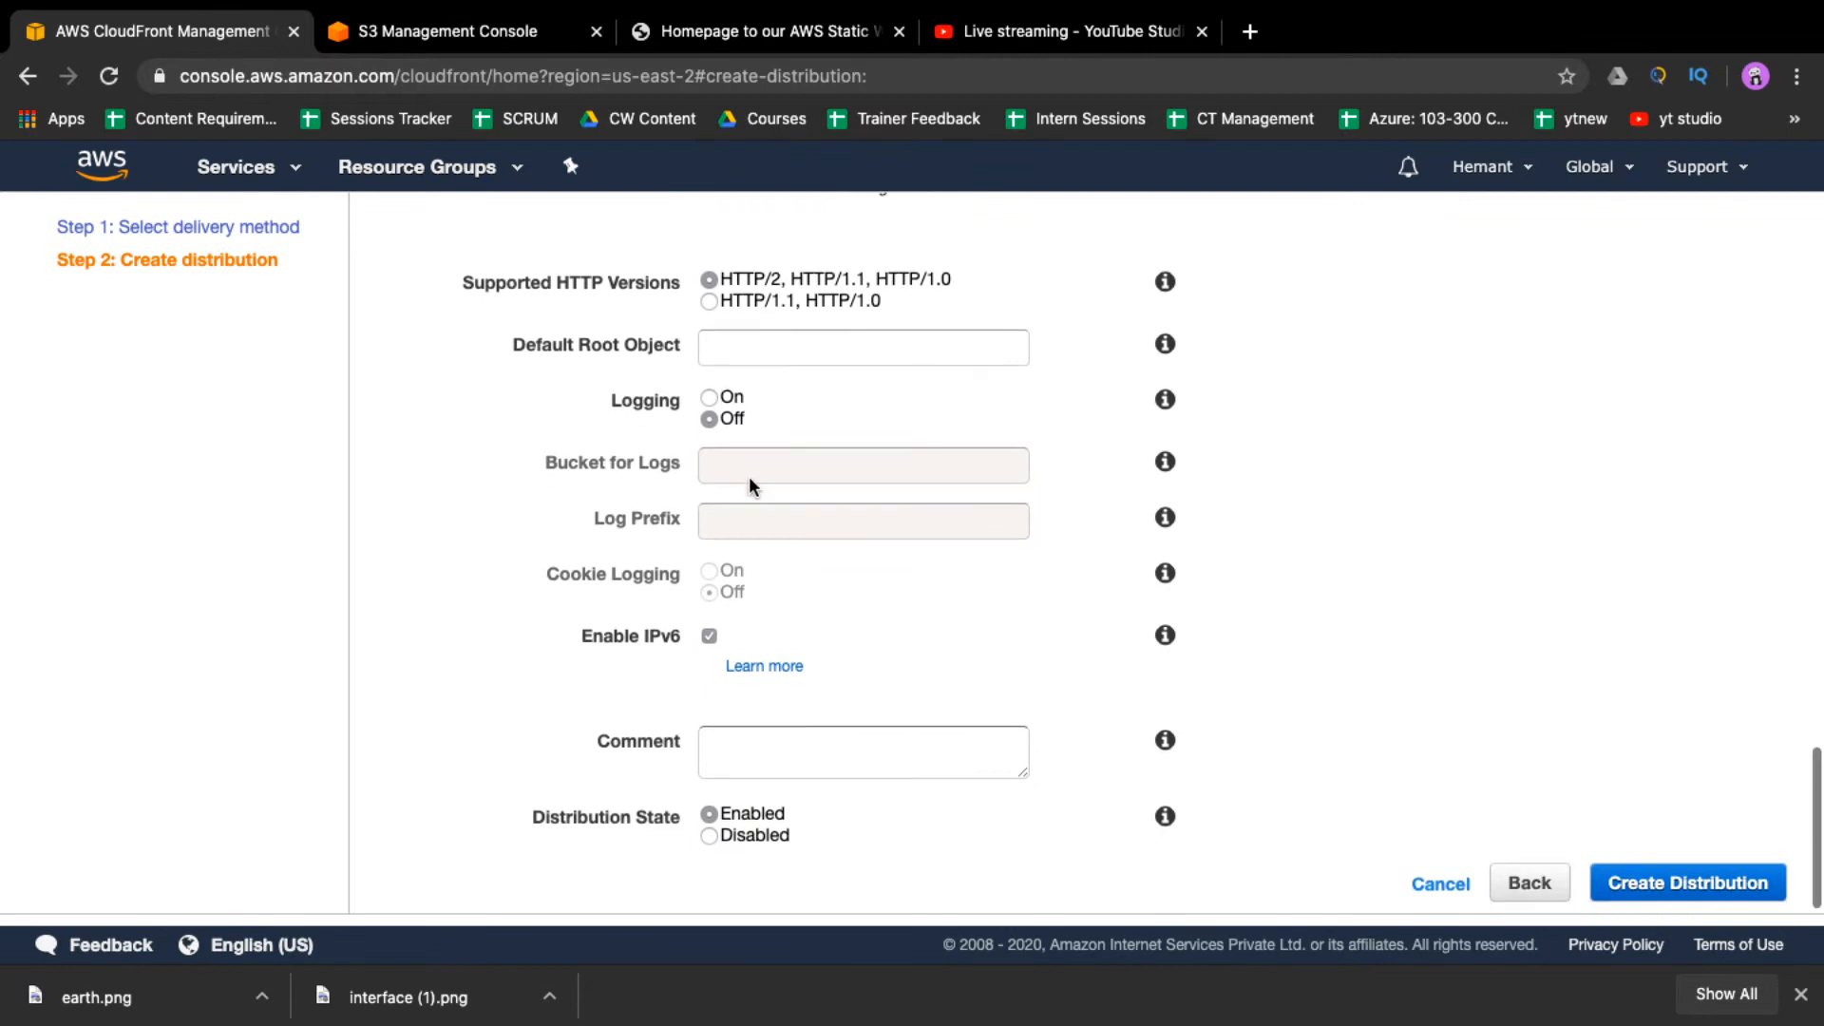
scroll(748, 485, "down", 1)
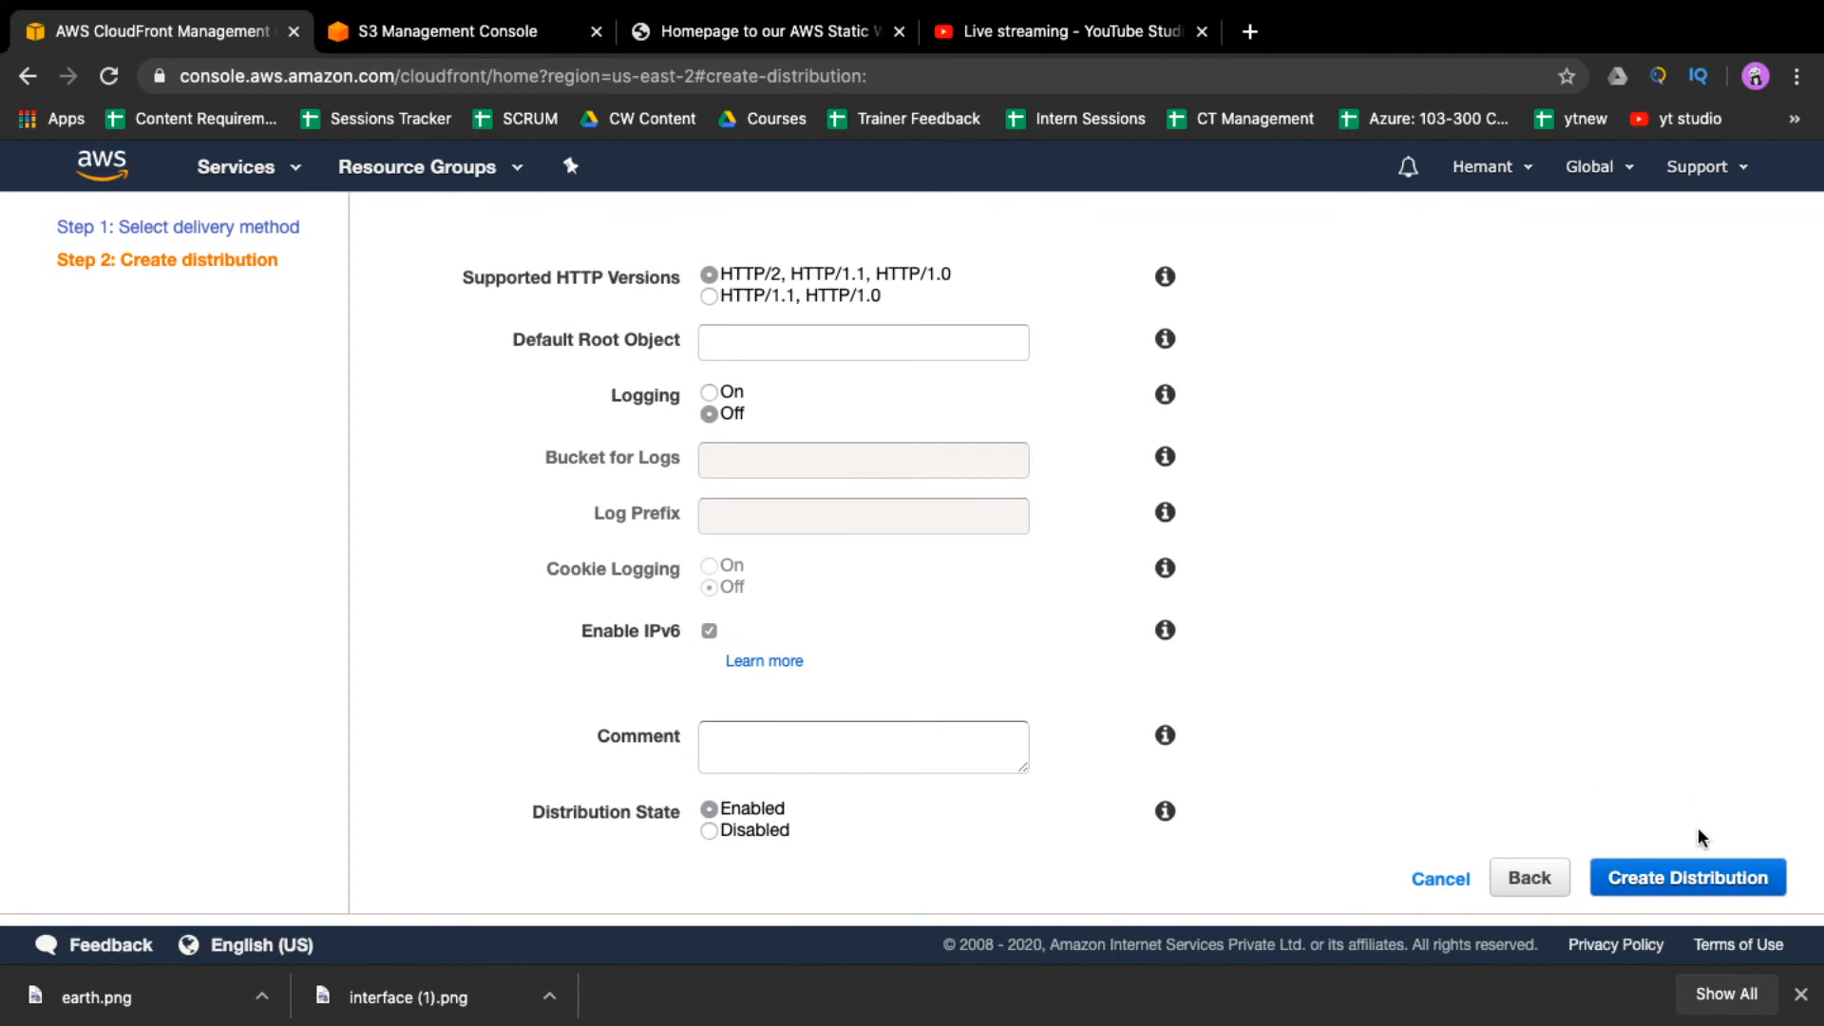
left_click(1702, 881)
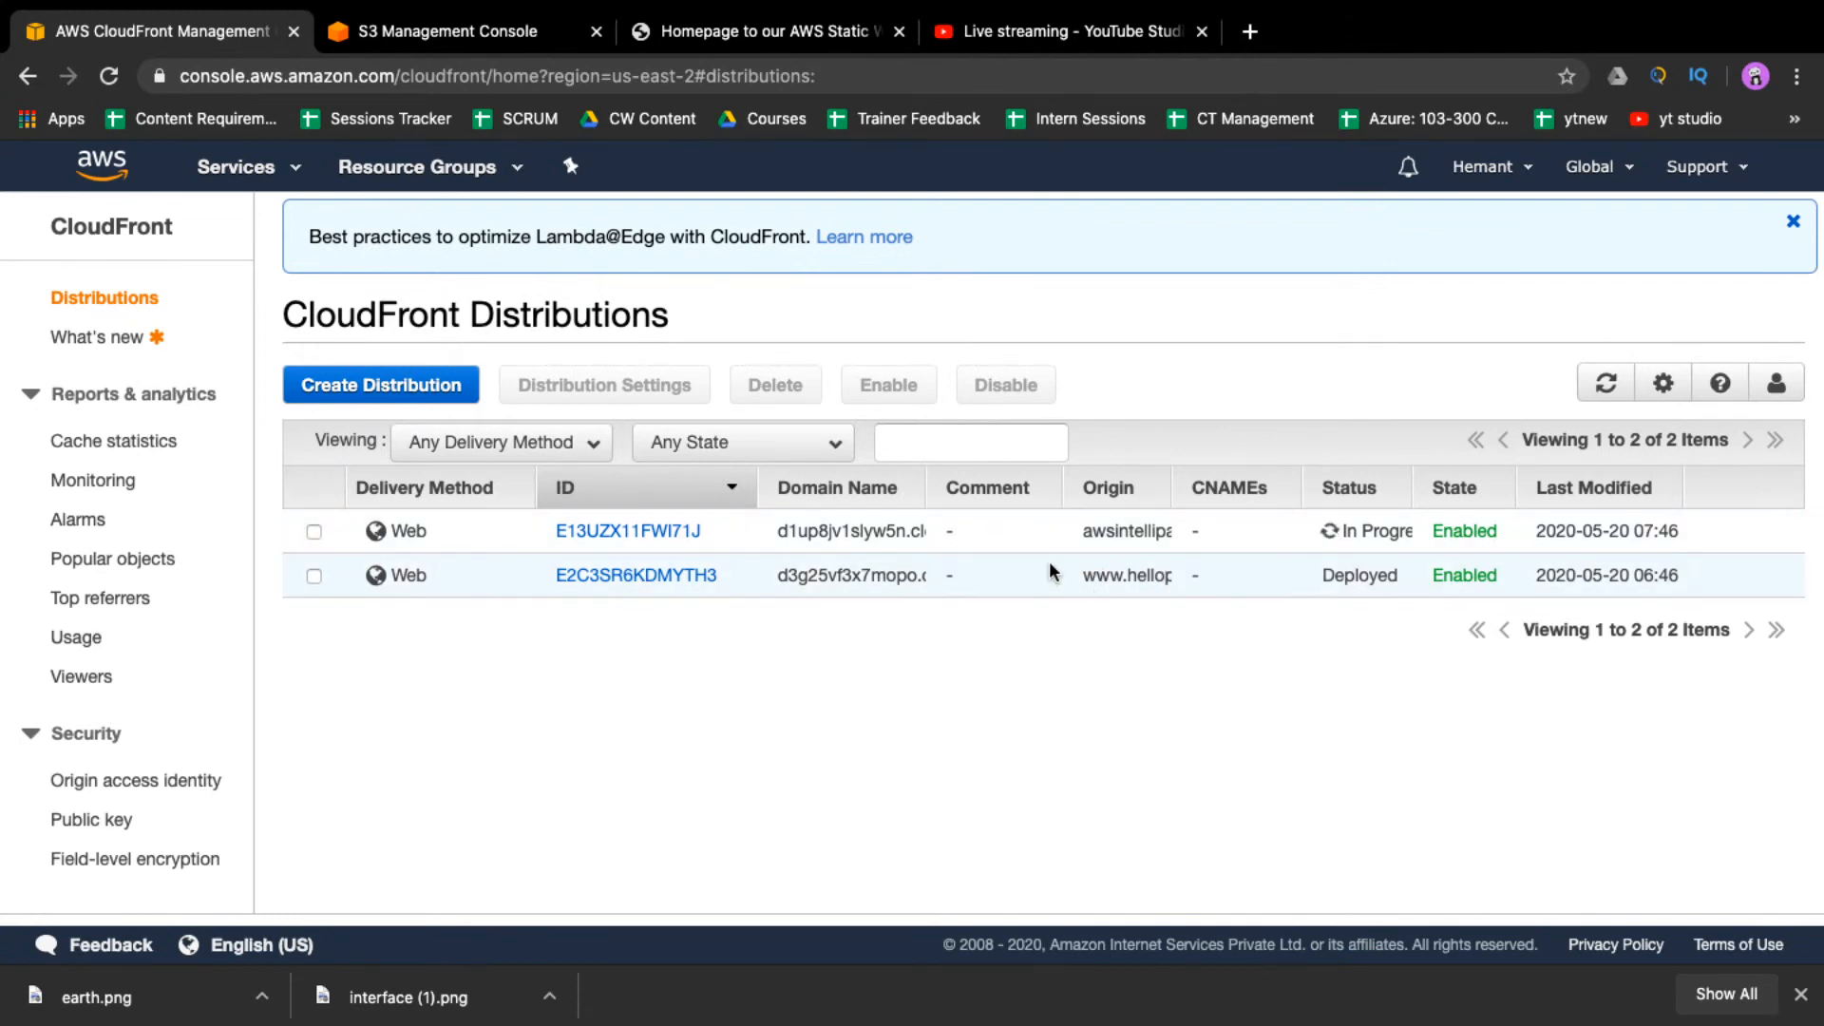
left_click(447, 31)
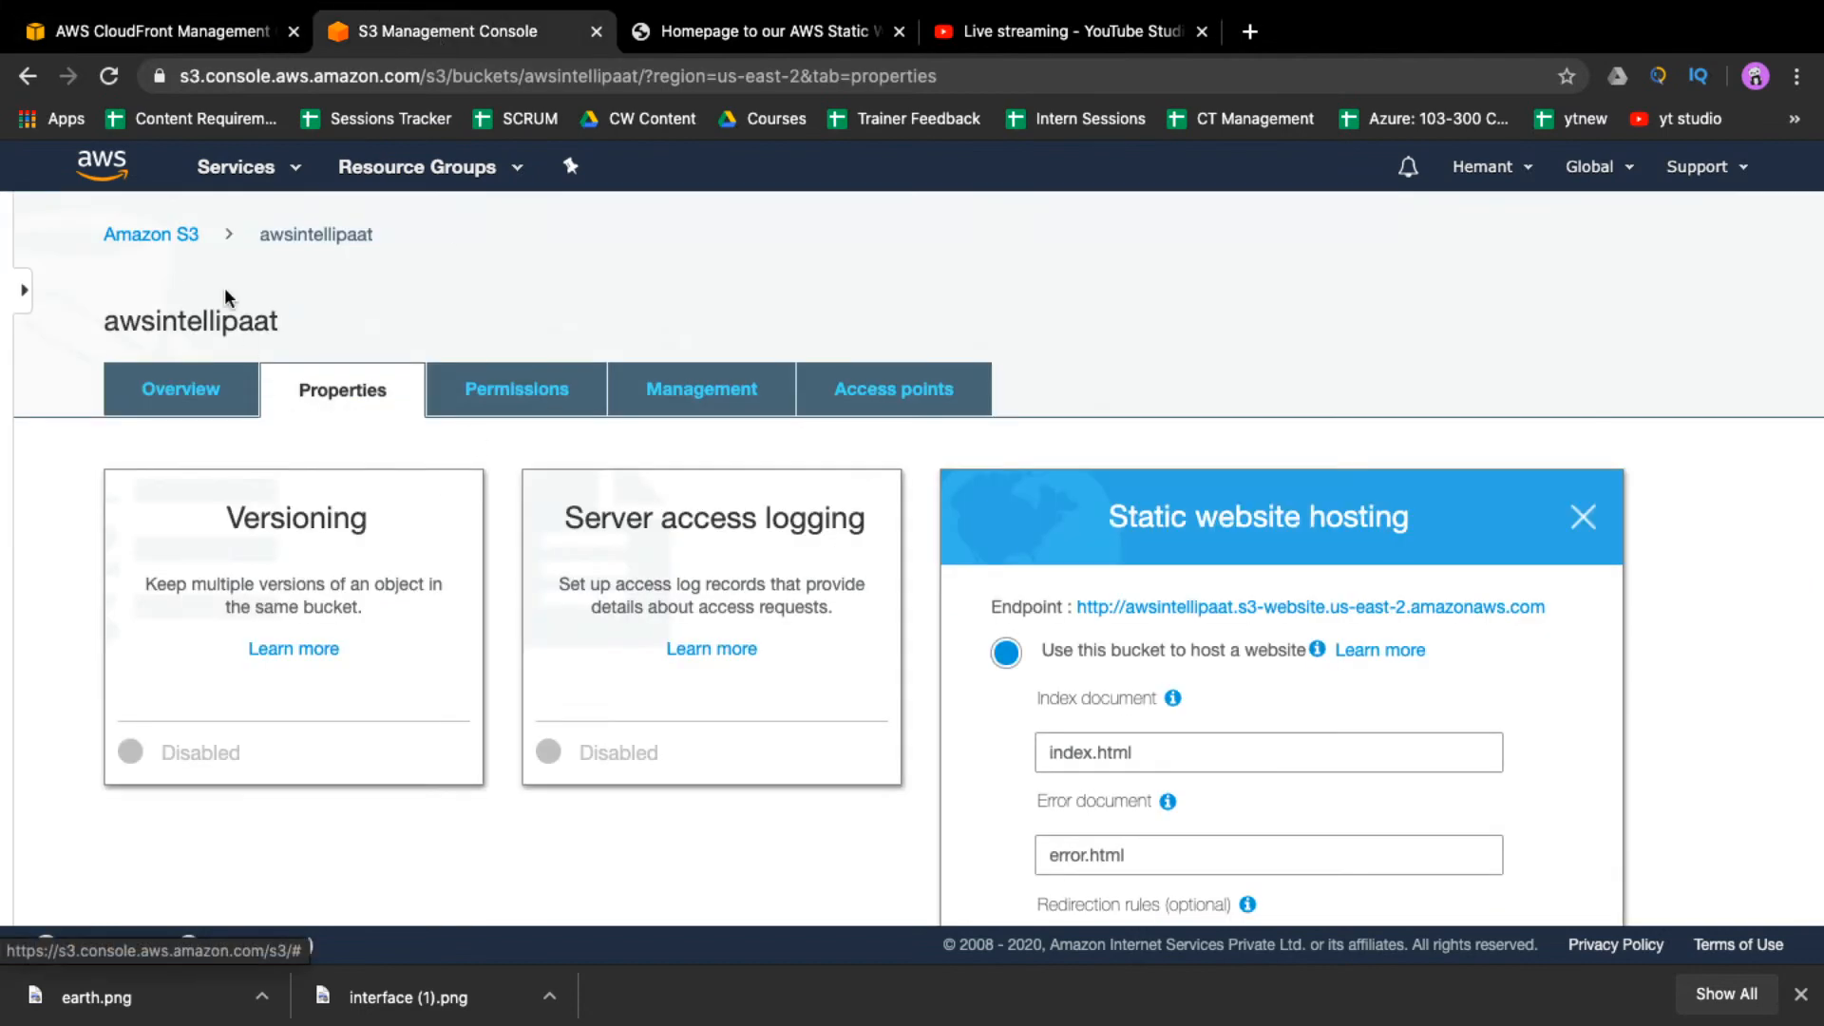
left_click(183, 235)
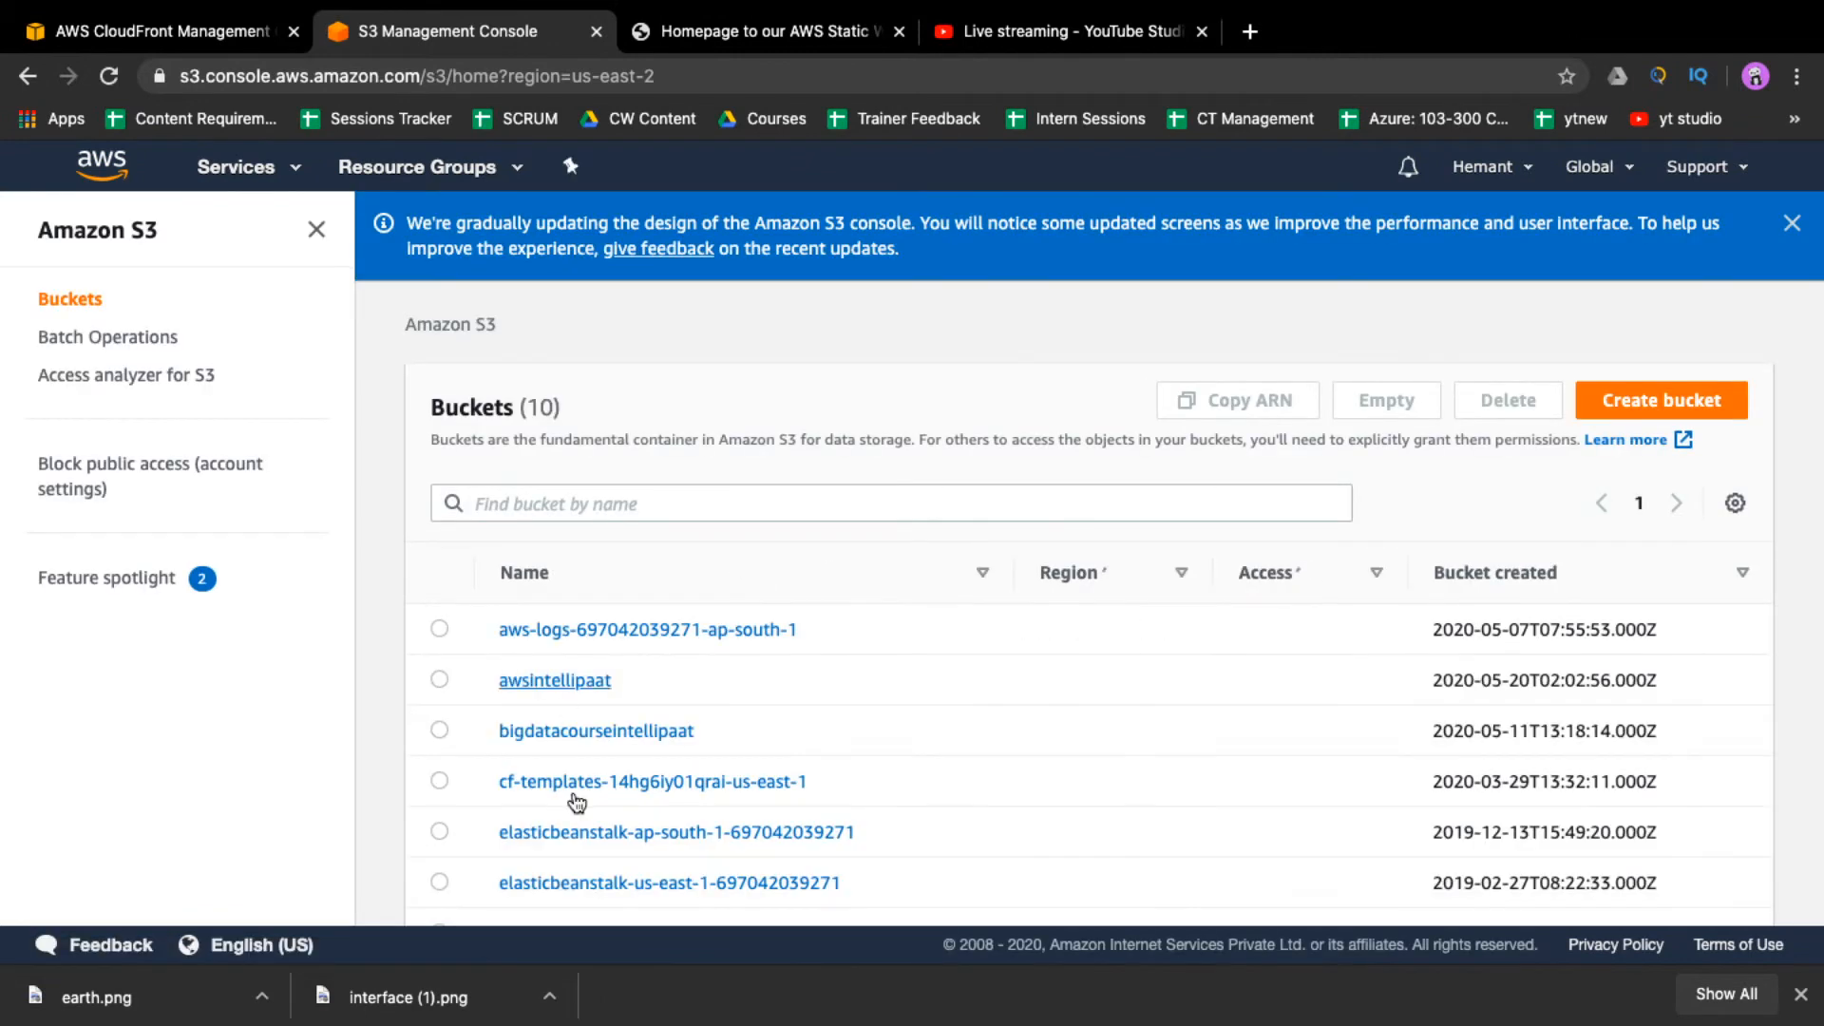
scroll(576, 801, "down", 1)
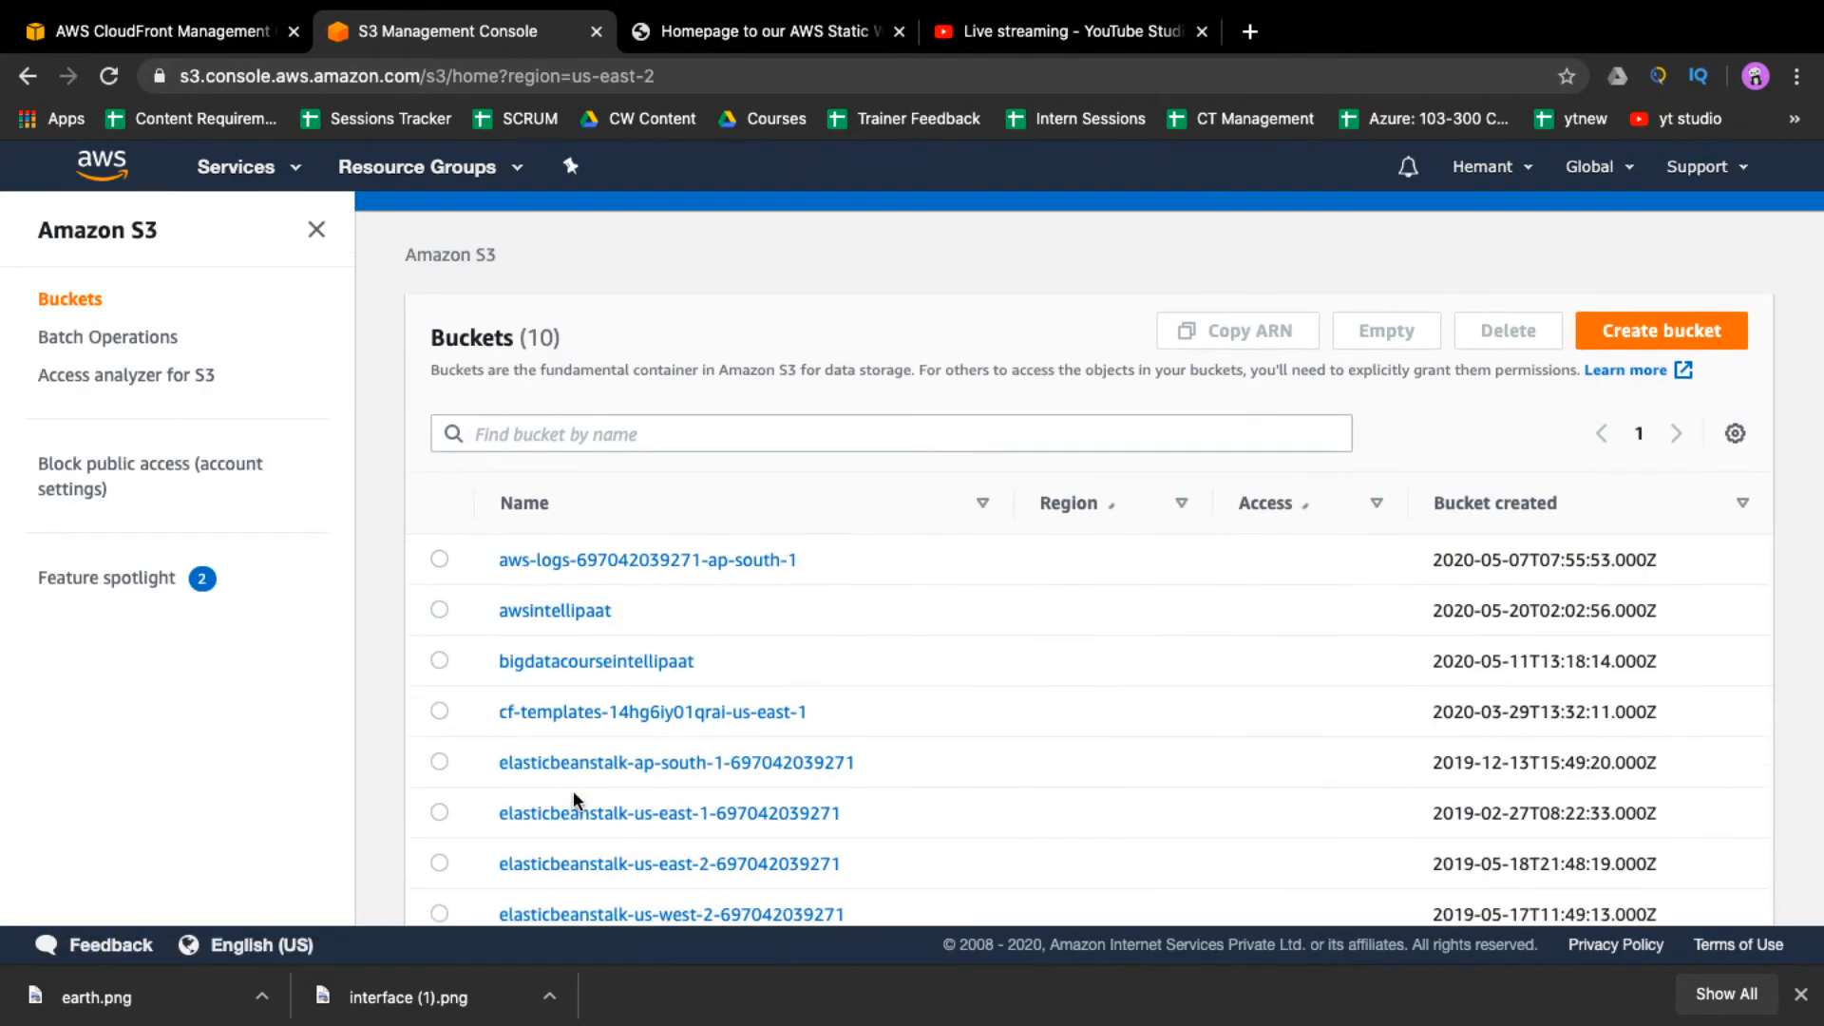
scroll(573, 798, "down", 2)
left_click(586, 875)
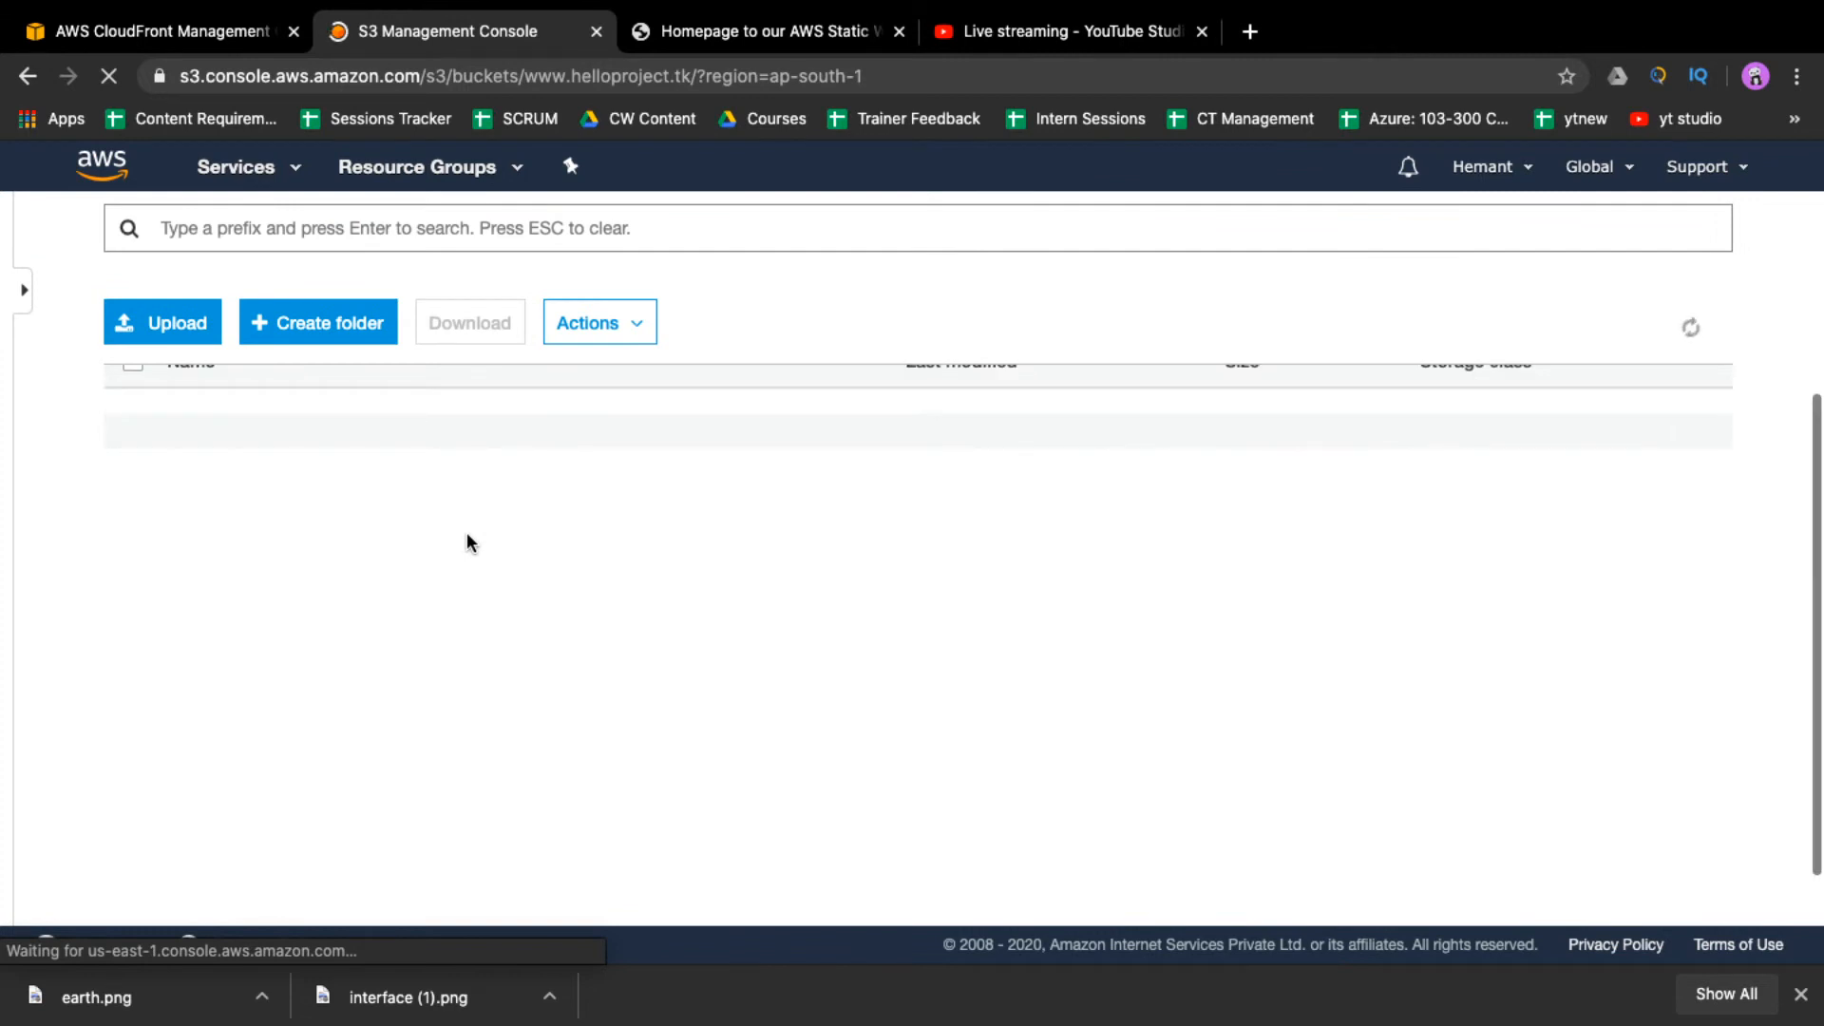
scroll(515, 647, "up", 3)
scroll(515, 648, "down", 2)
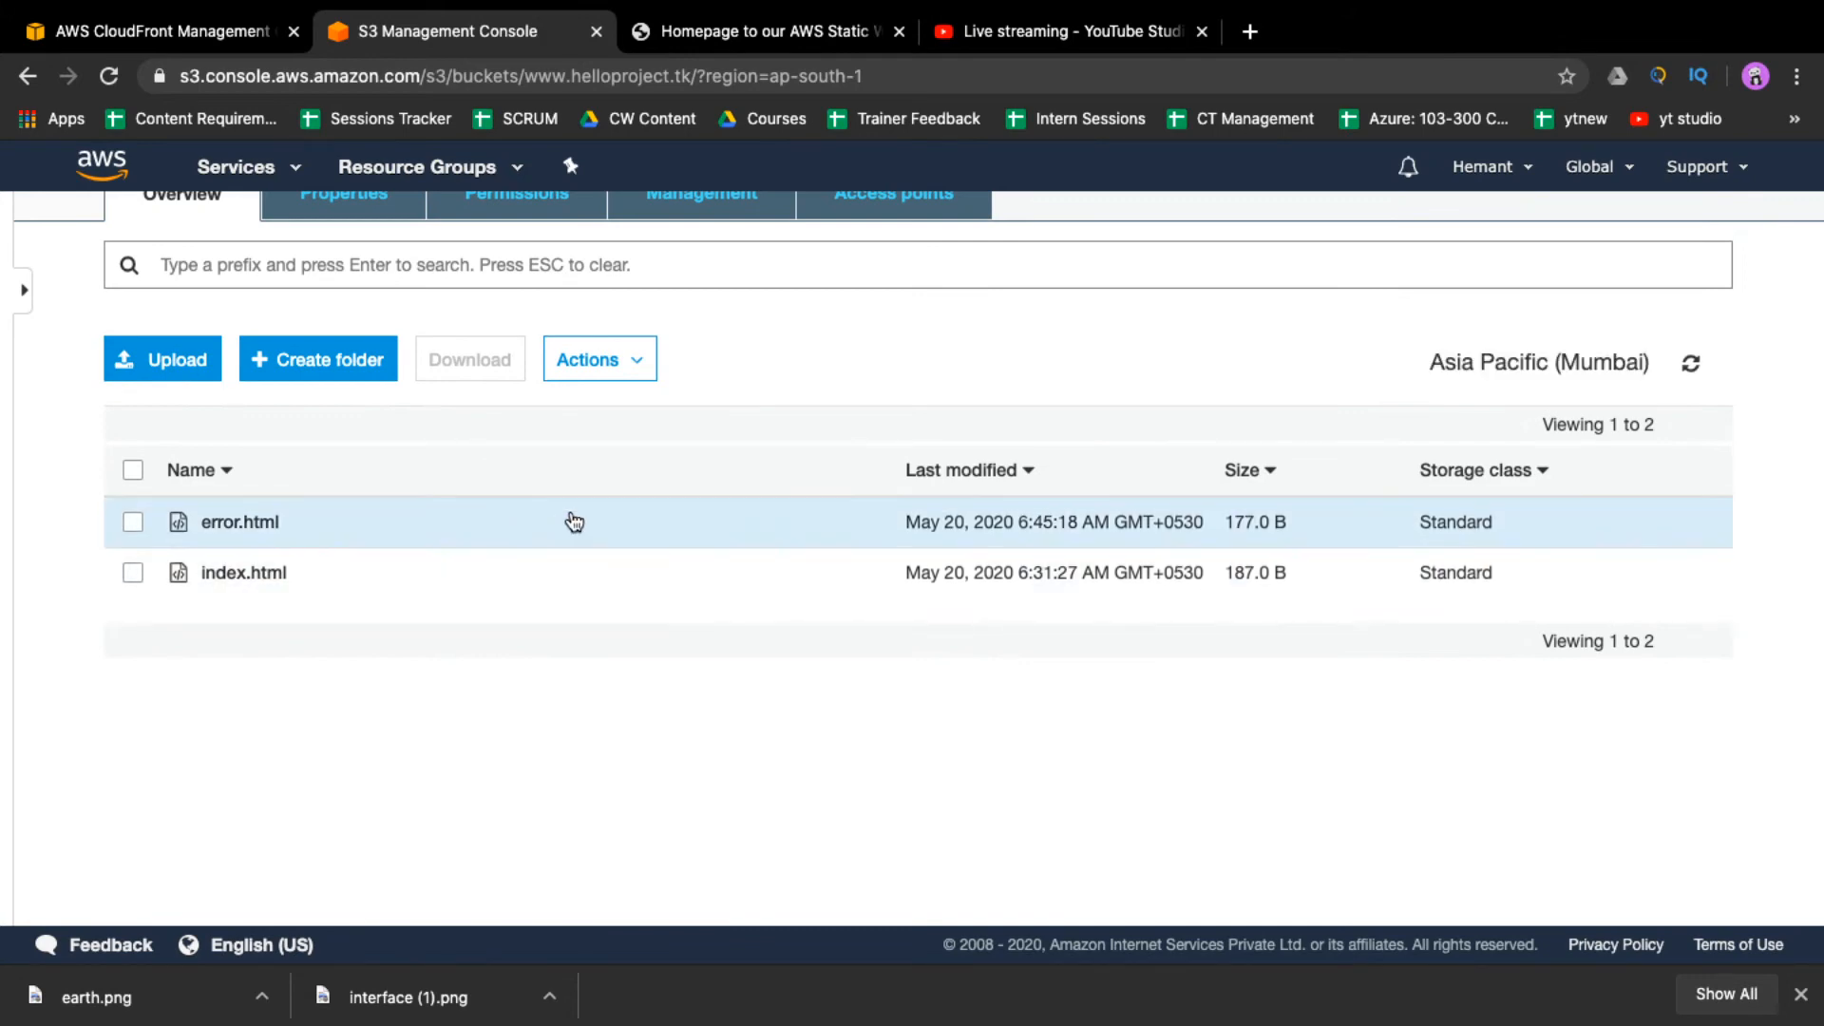
scroll(578, 639, "up", 2)
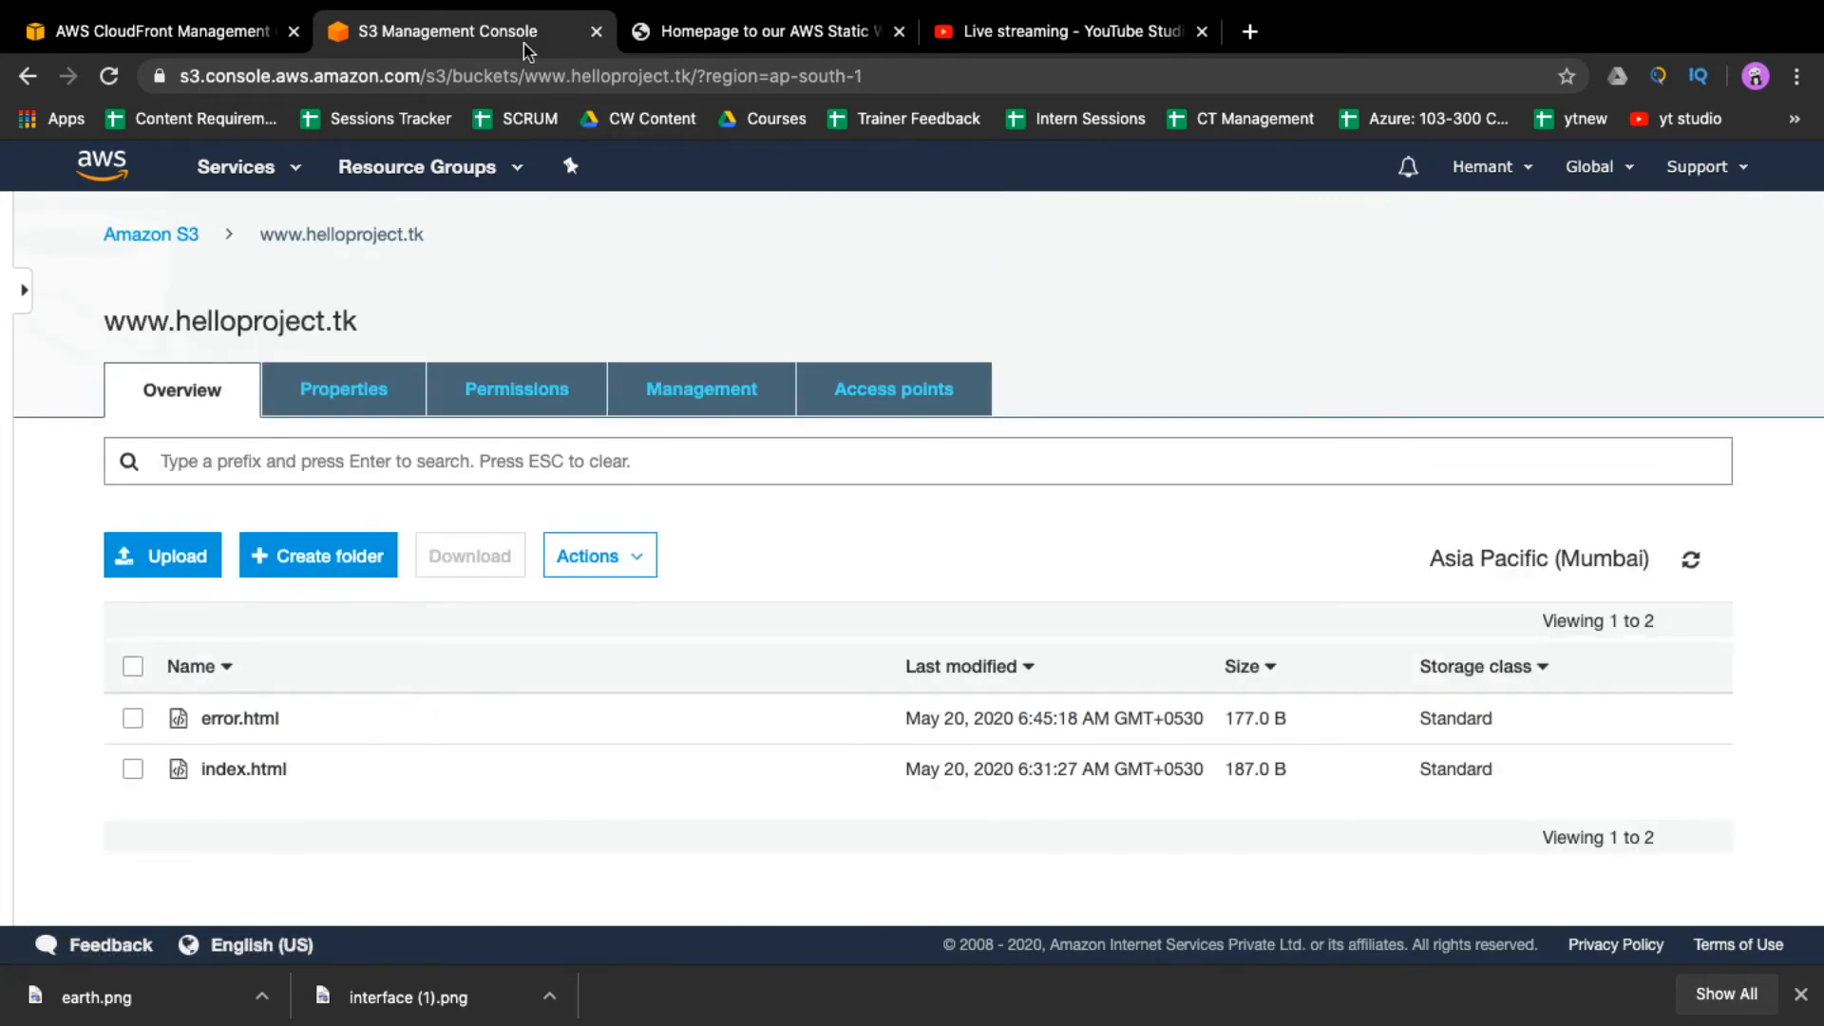
- Open the deployed CloudFront distribution E2C3SR6KDMYTH3 and copy its domain name d3g25vf3x7mopo.cloudfront.net
left_click(189, 40)
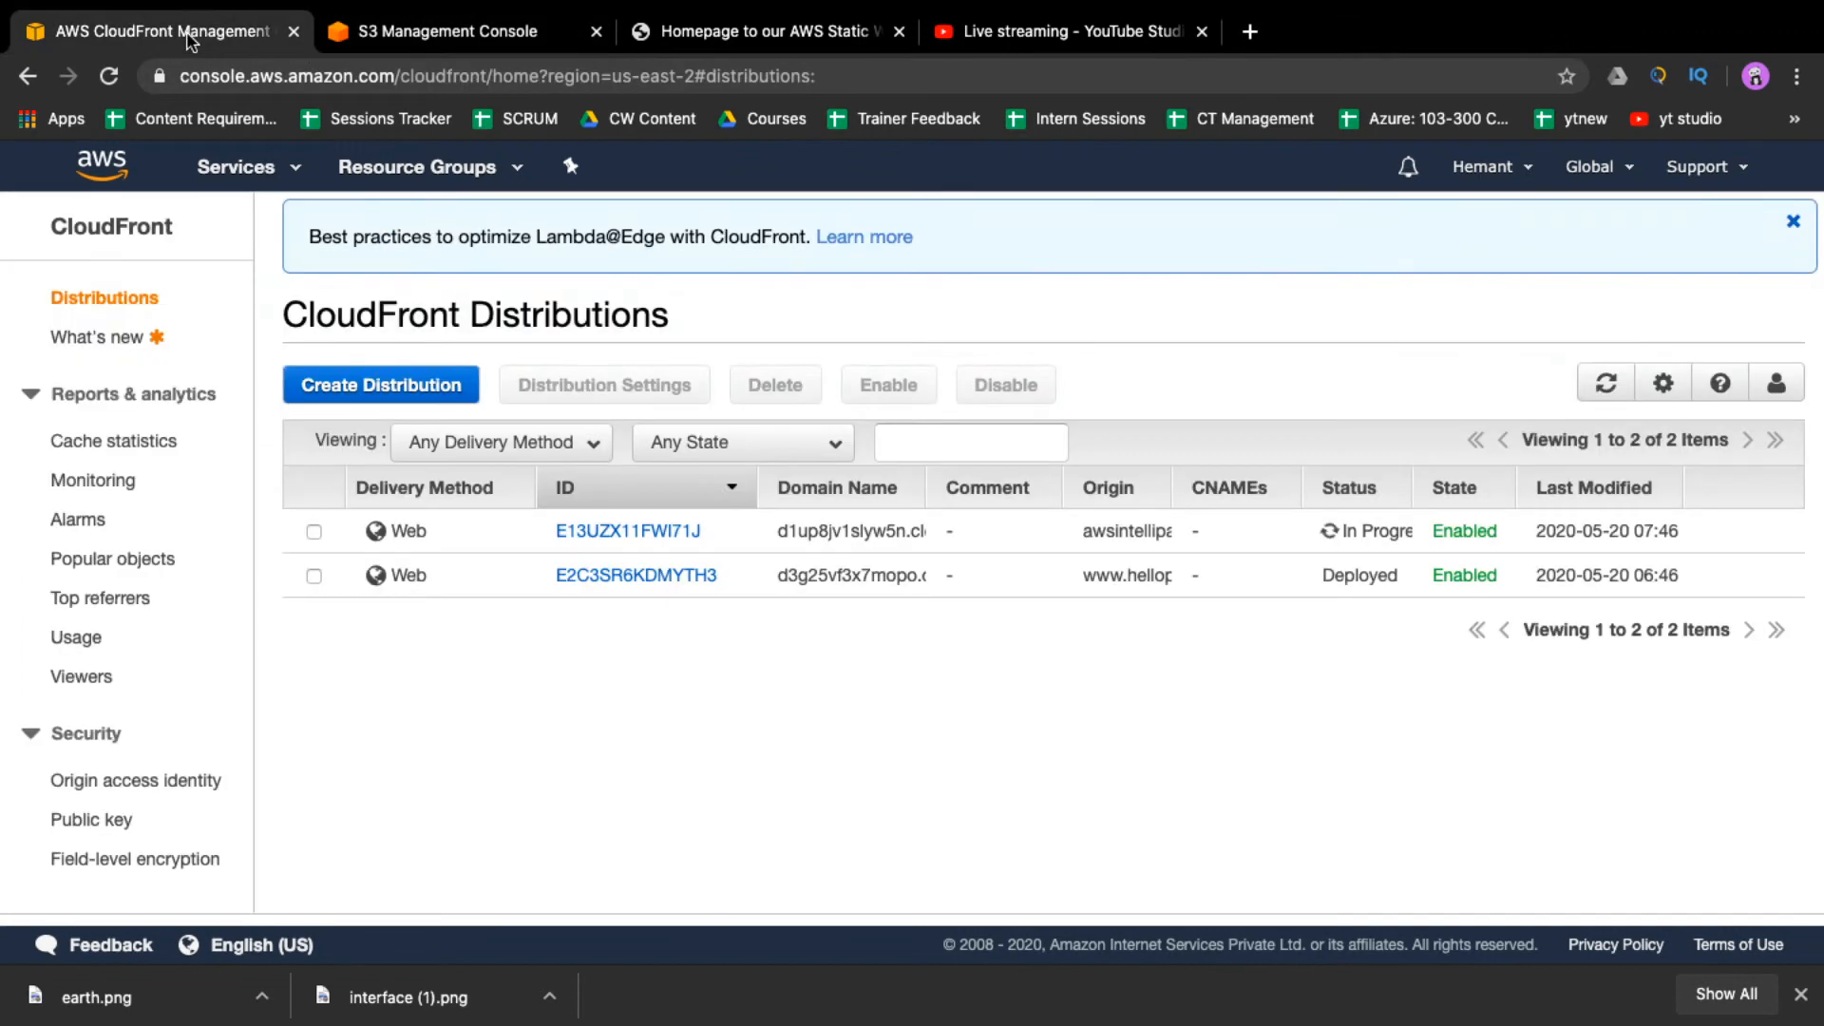
left_click(696, 582)
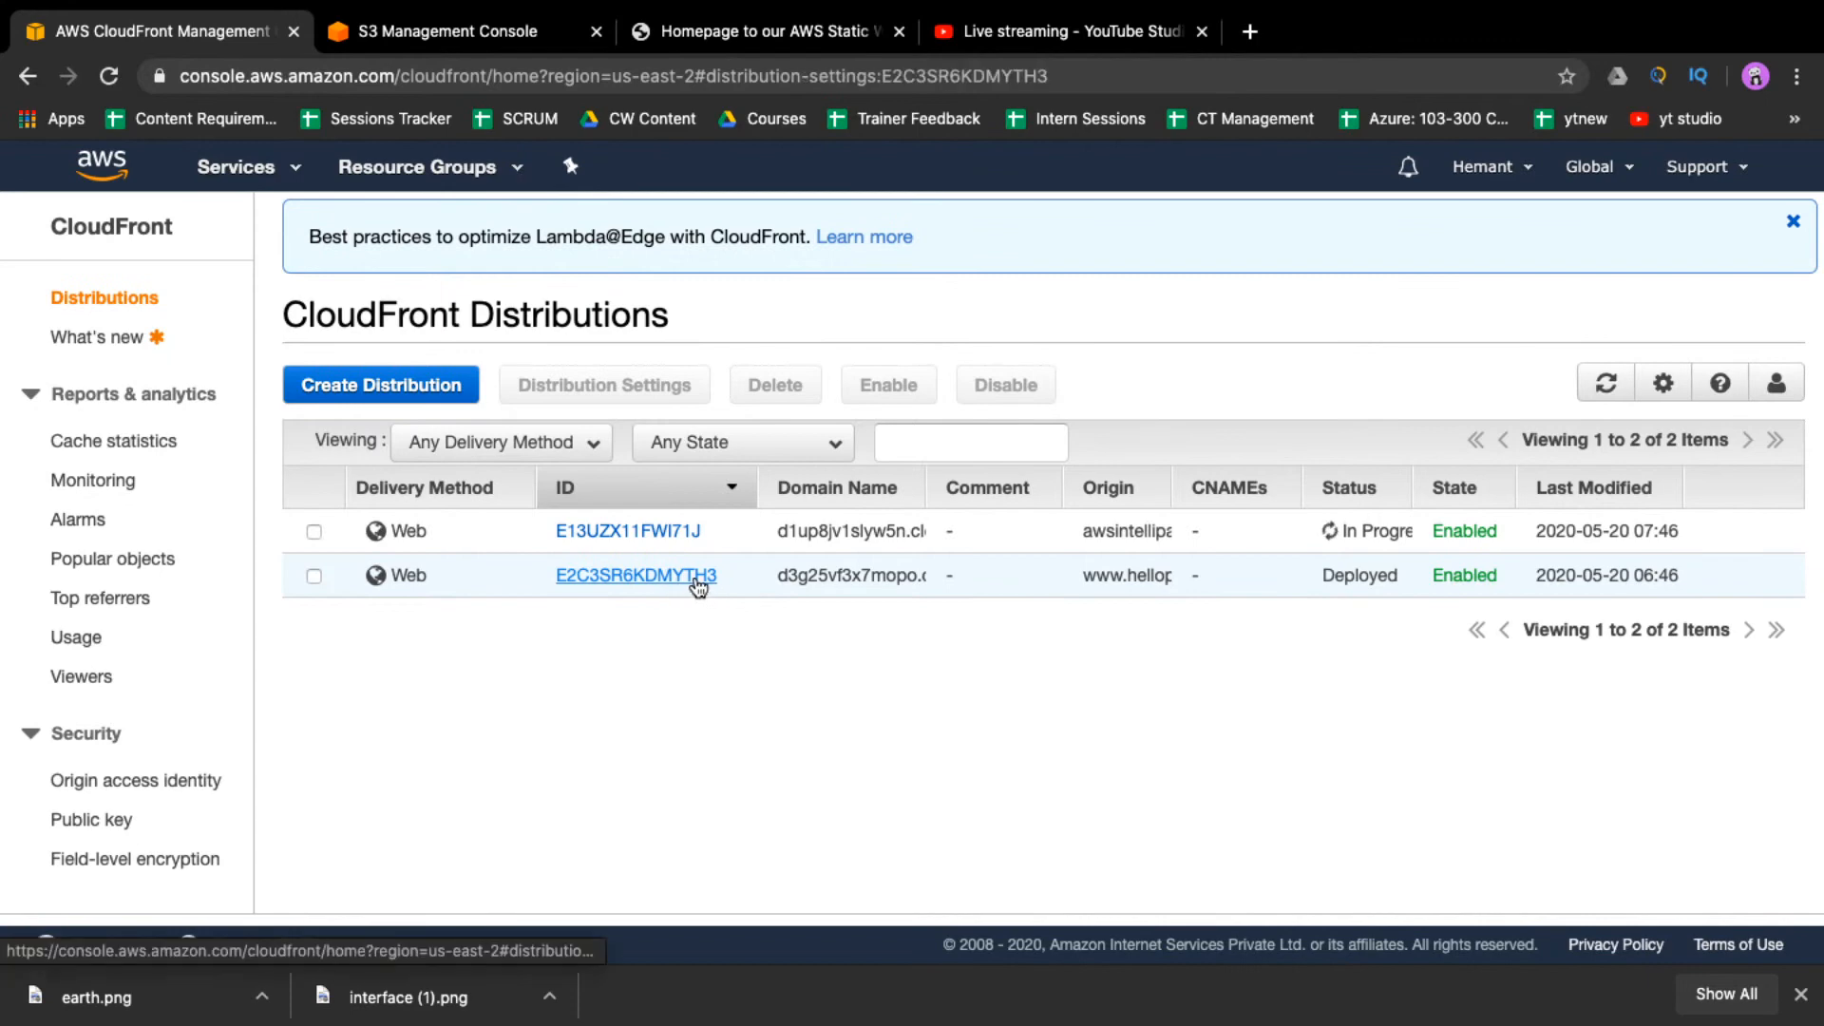
scroll(886, 707, "down", 1)
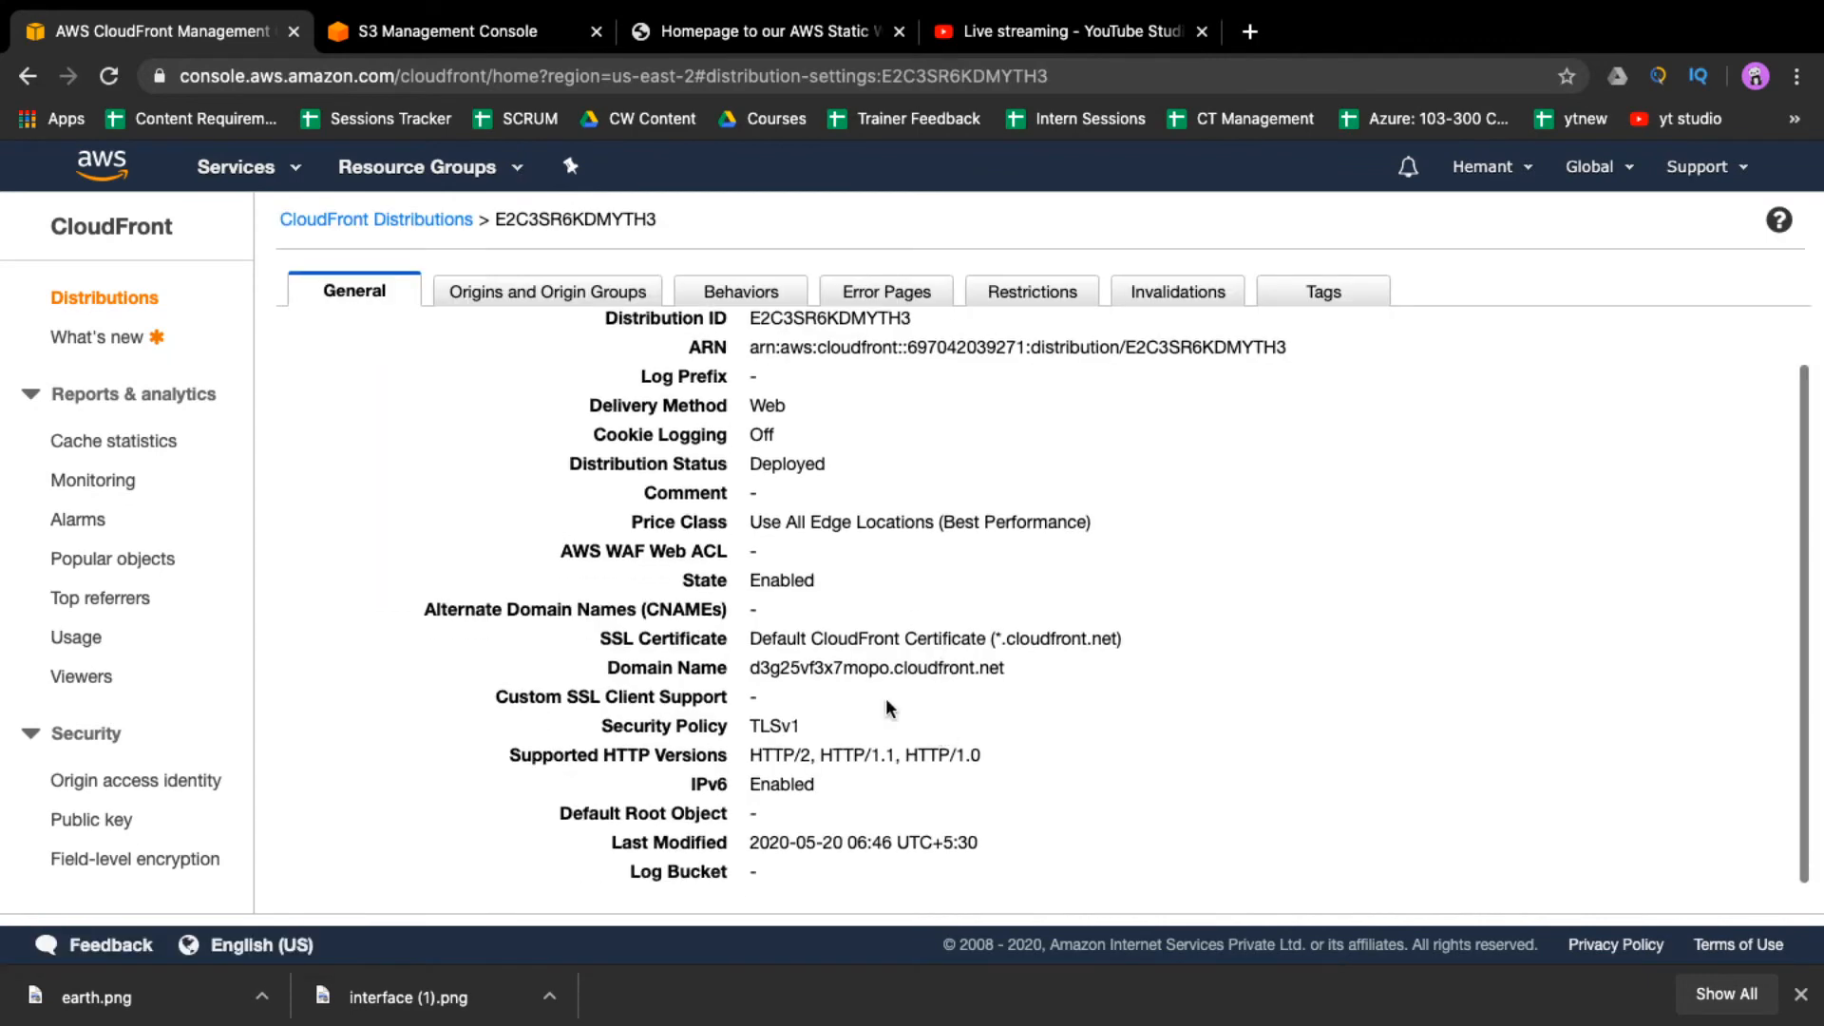
left_click_drag(751, 668, 1084, 721)
key("super+c")
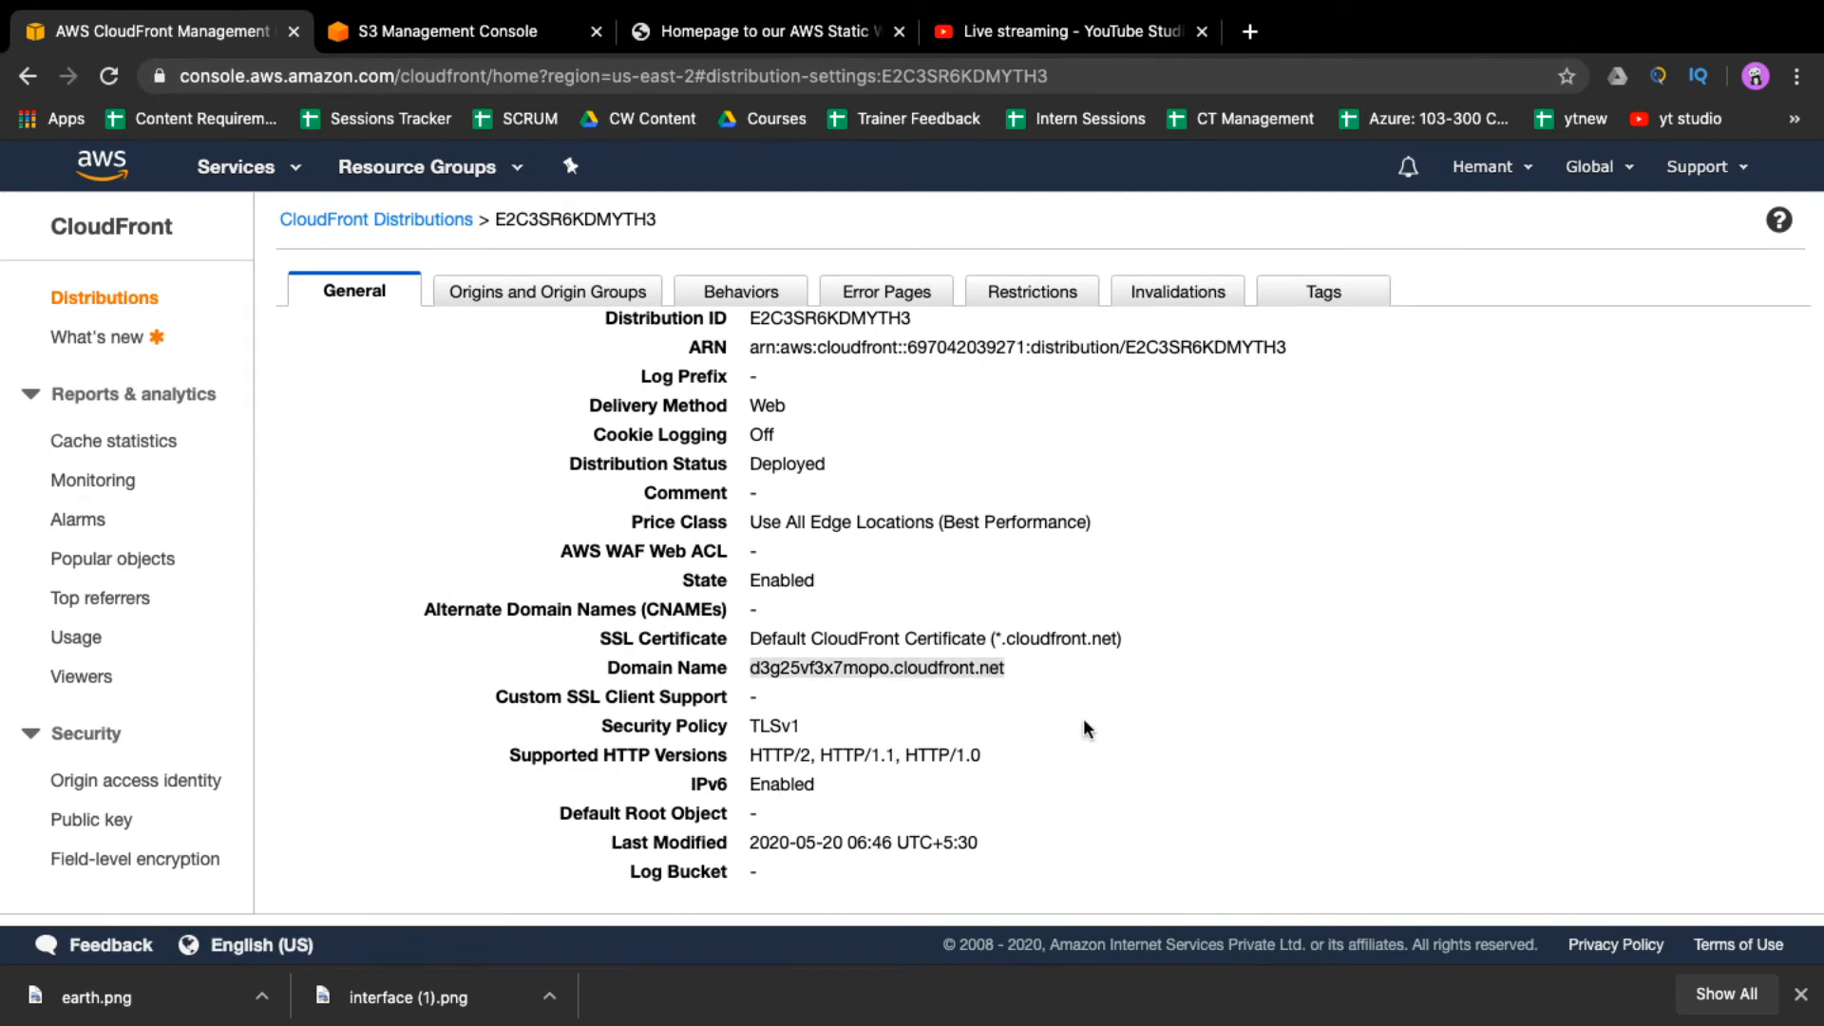
- Load the copied distribution domain in a new browser tab and examine the address and homepage heading
left_click(1250, 32)
key("super+v")
key("Return")
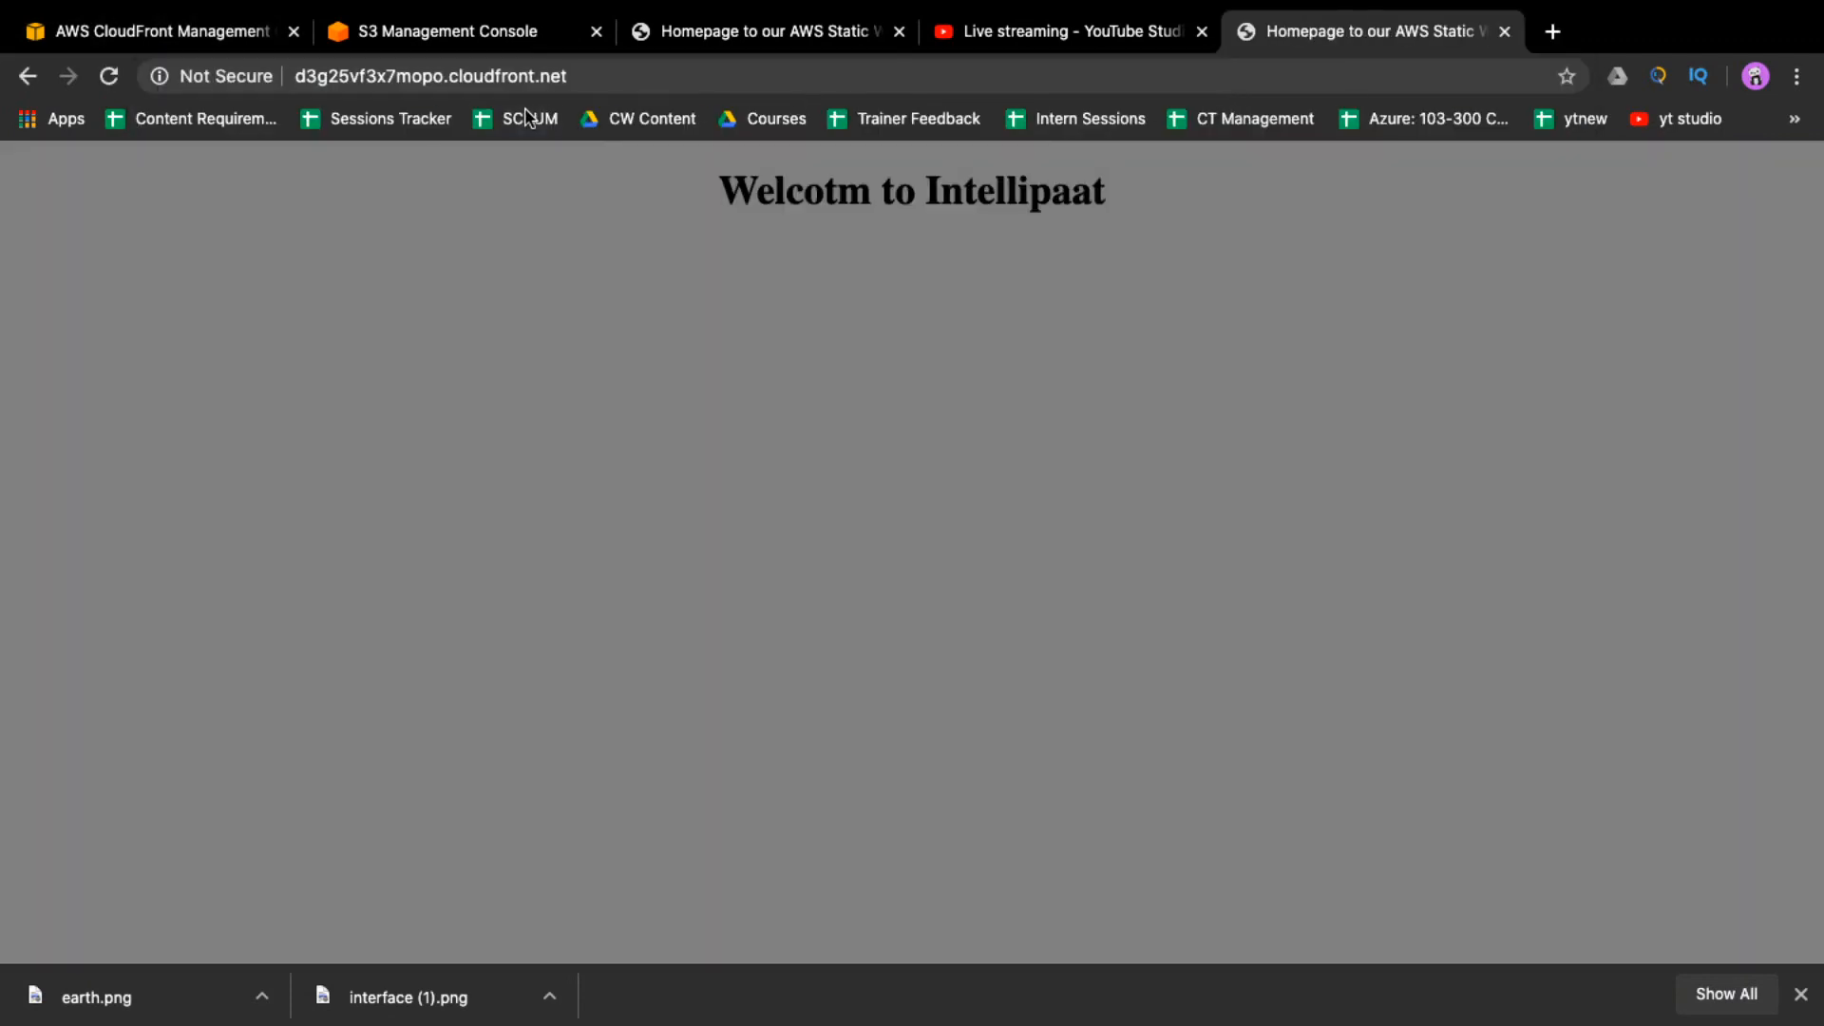
left_click_drag(397, 76, 615, 77)
left_click(622, 297)
left_click_drag(739, 169, 1087, 202)
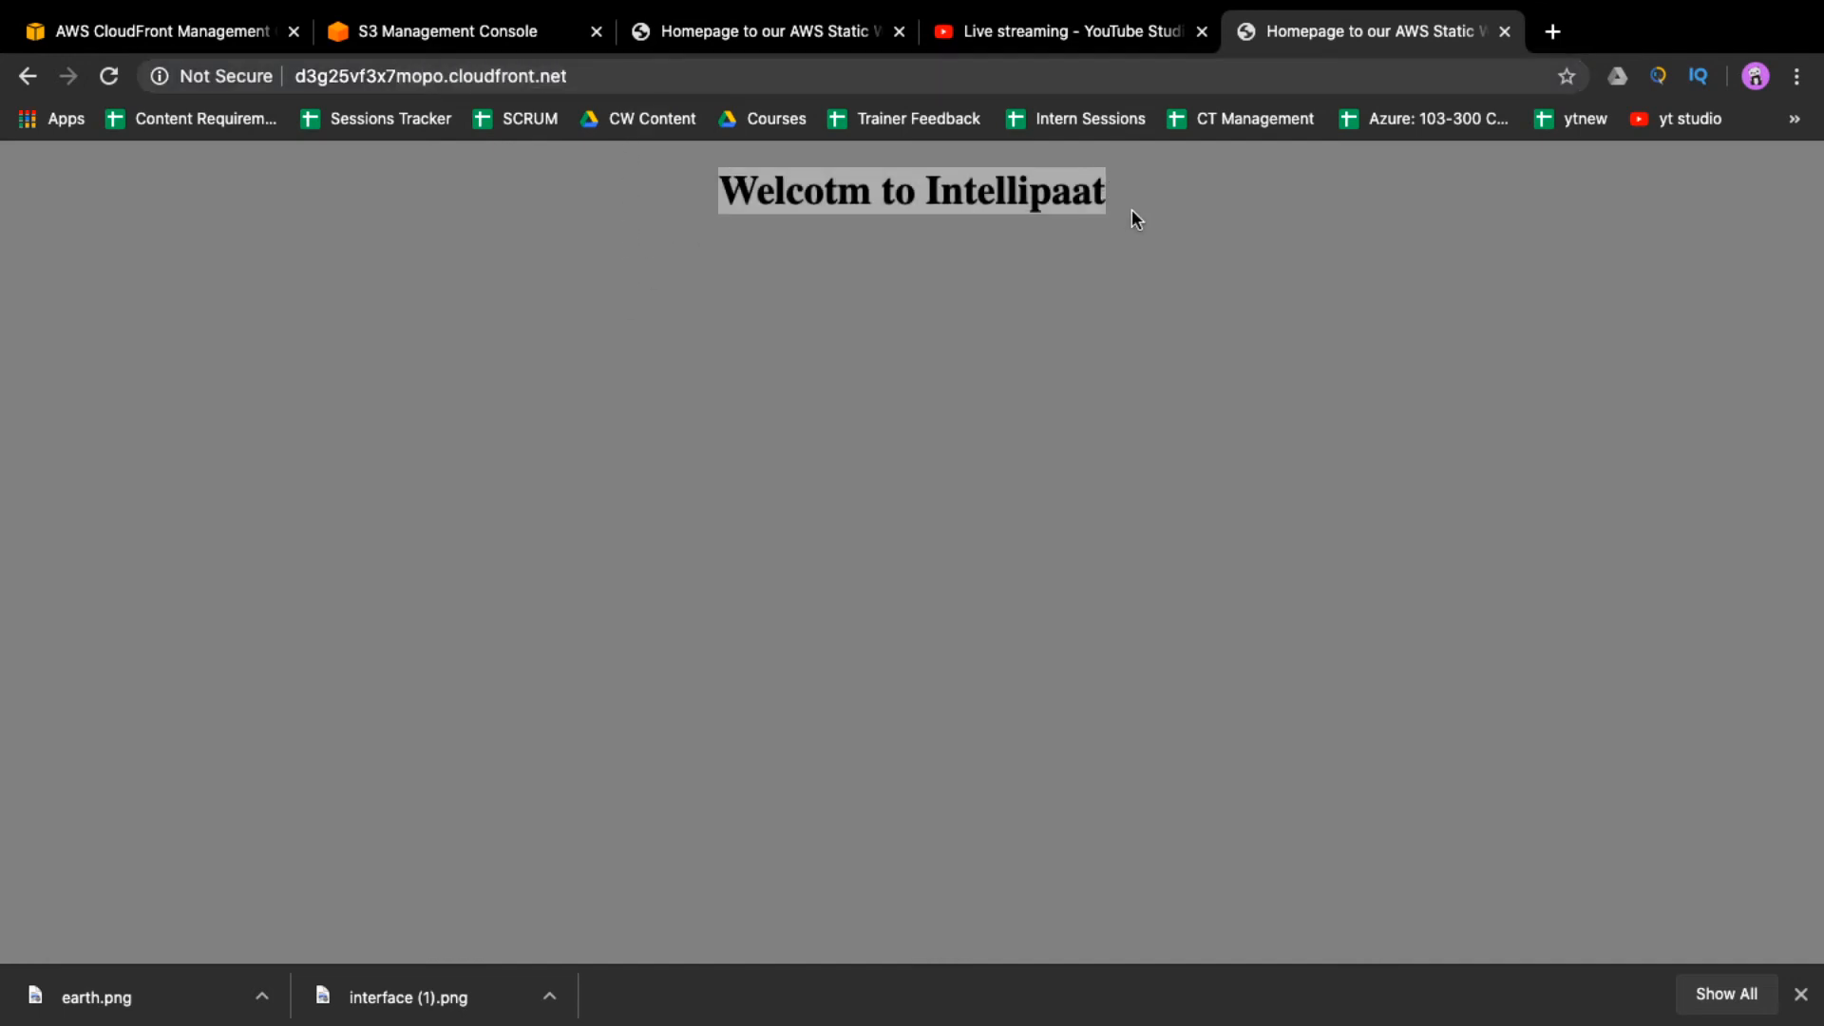
left_click(839, 334)
- Request the nonexistent path /sdbcskjndfsk on the distribution domain and examine the page served for it
left_click(729, 66)
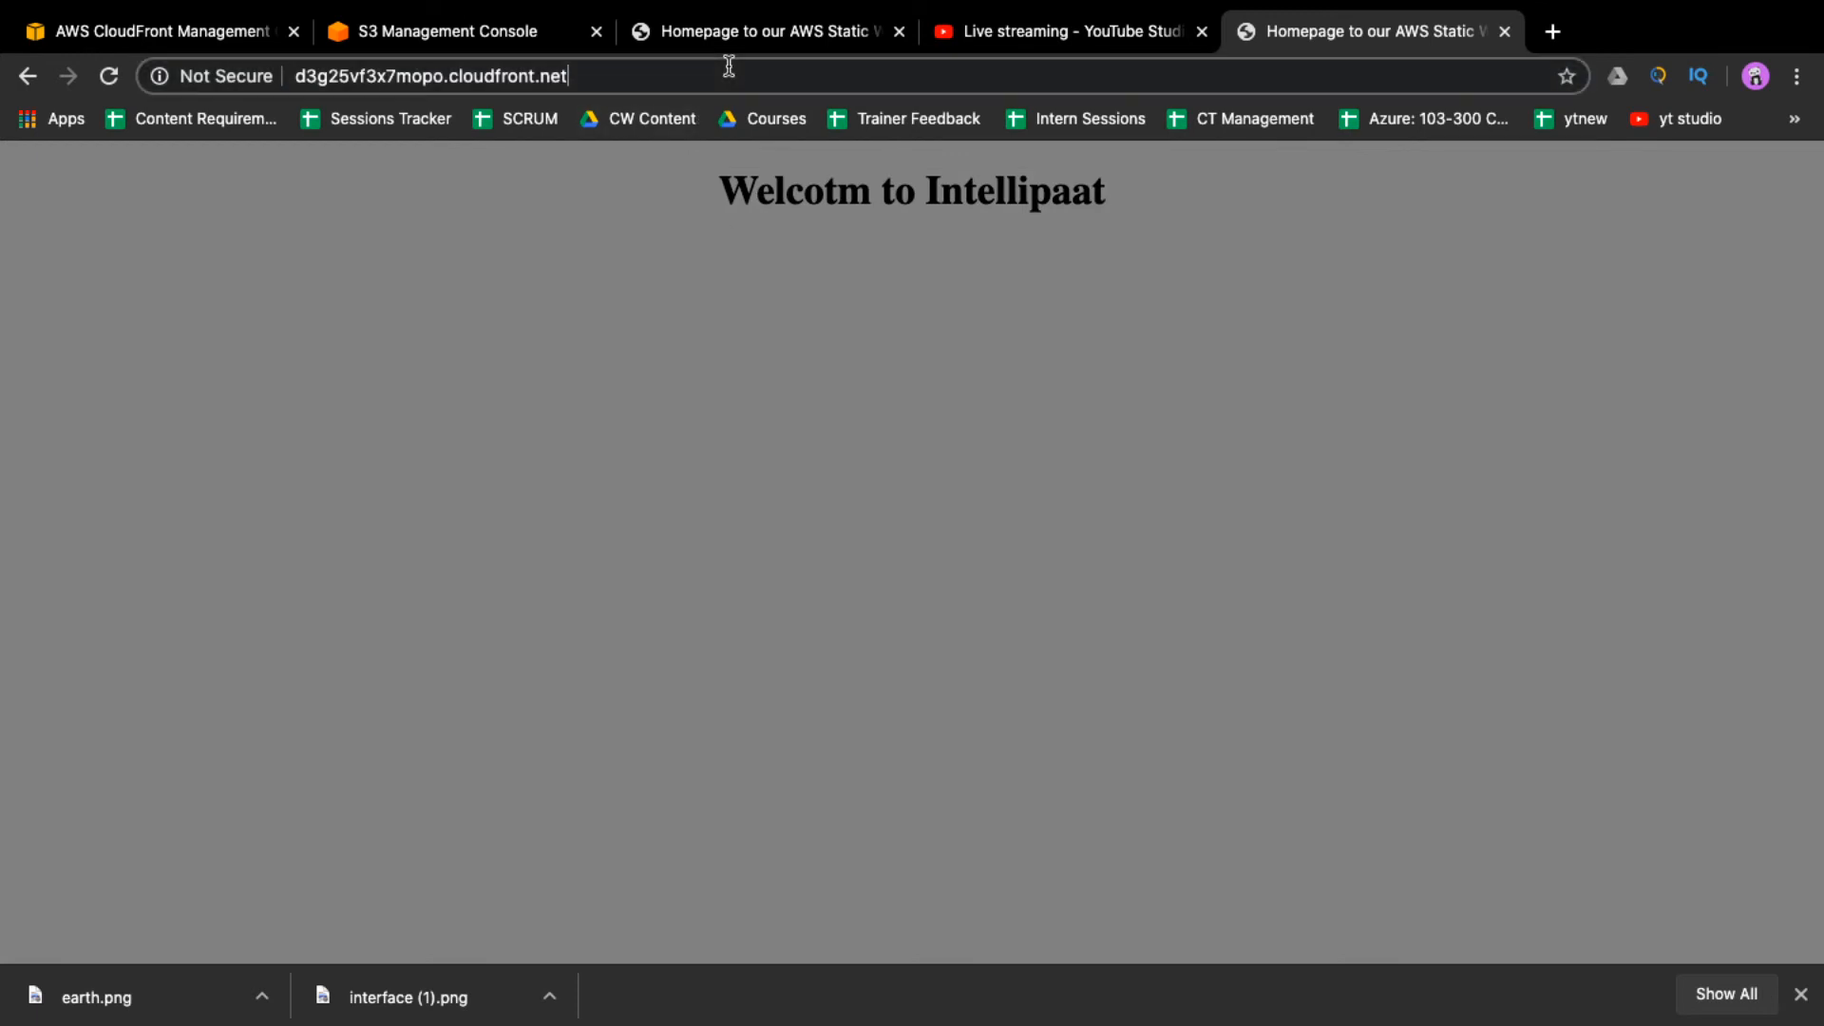
left_click(729, 65)
type("/sdbcskjndfsk")
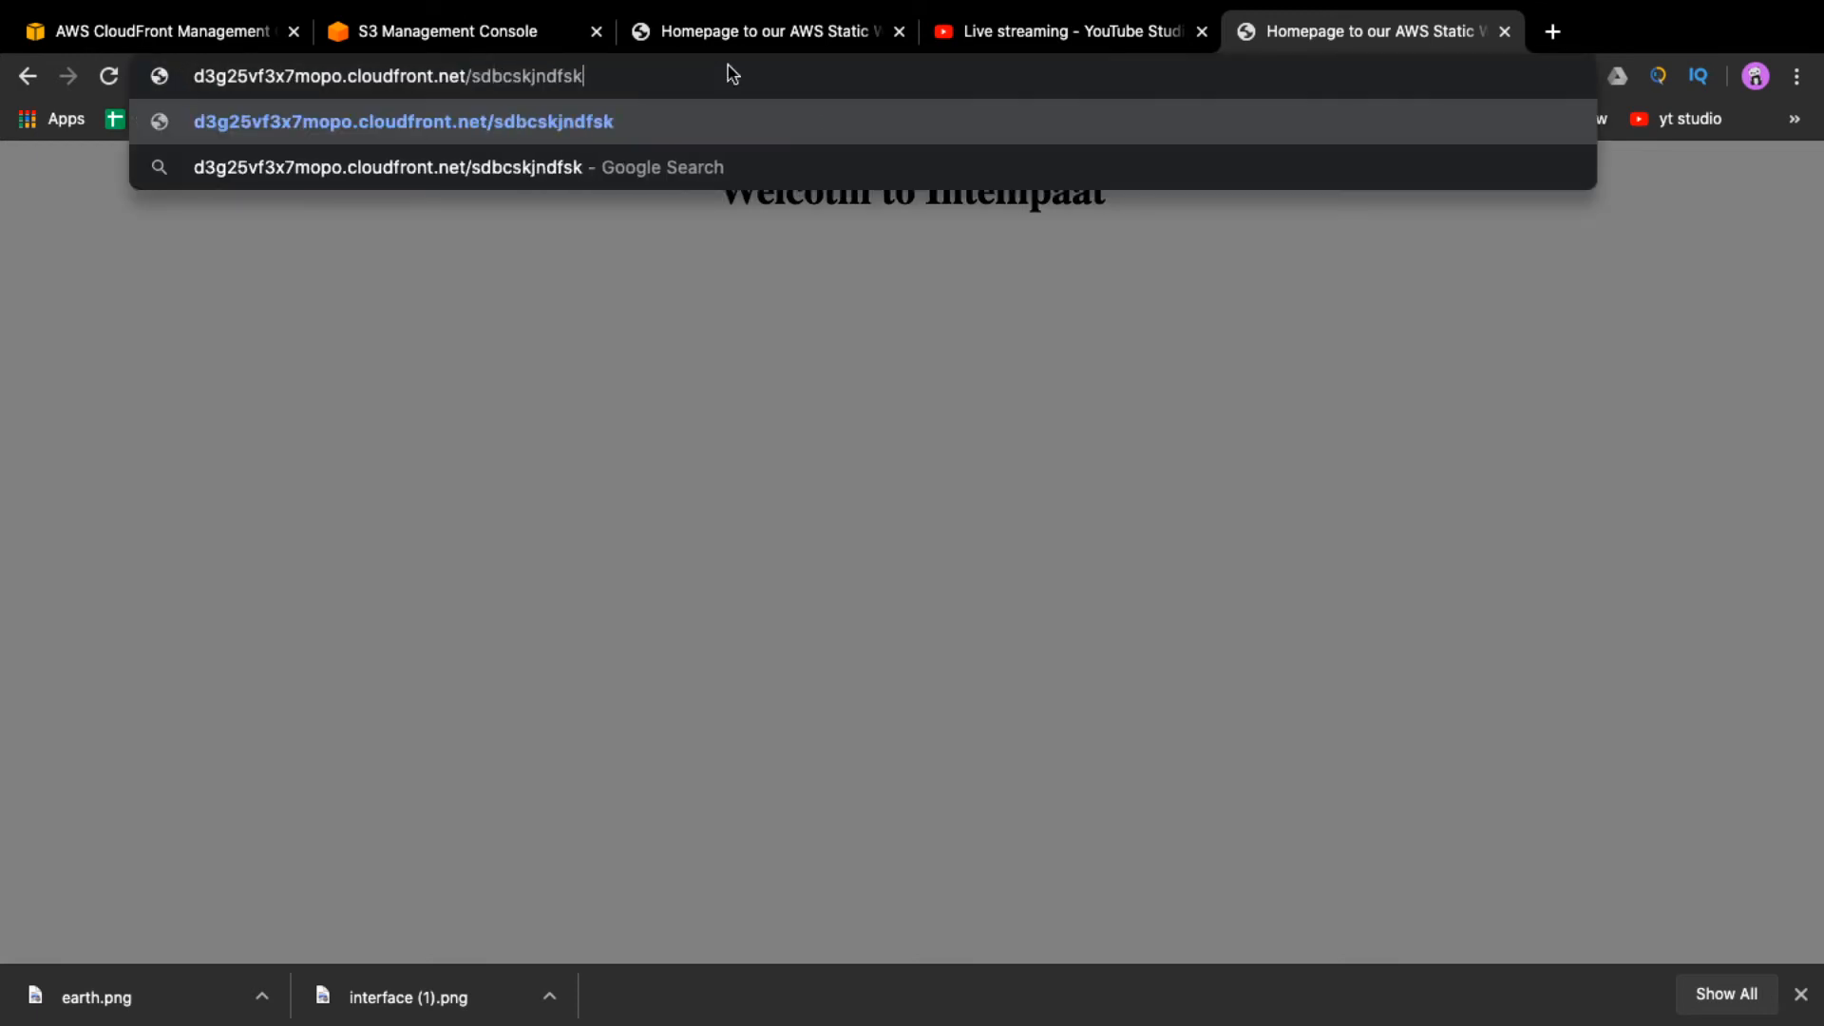
key("Return")
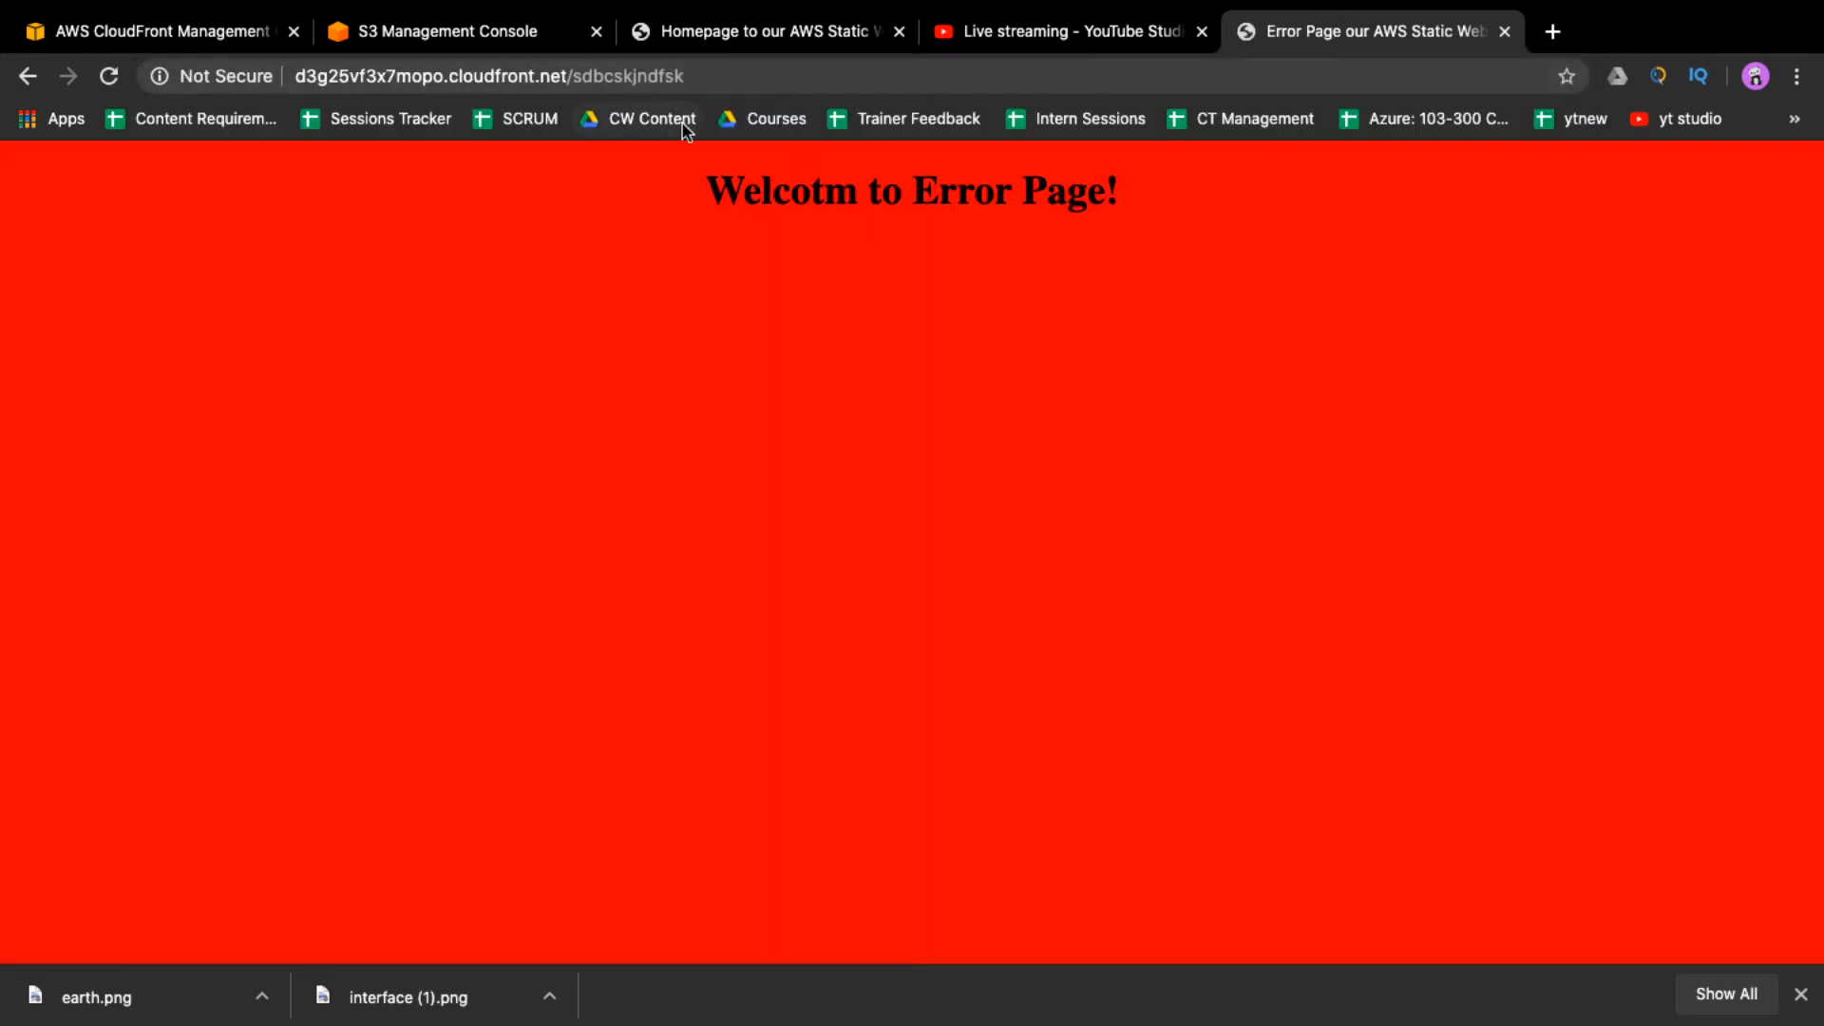
left_click_drag(715, 172, 1203, 175)
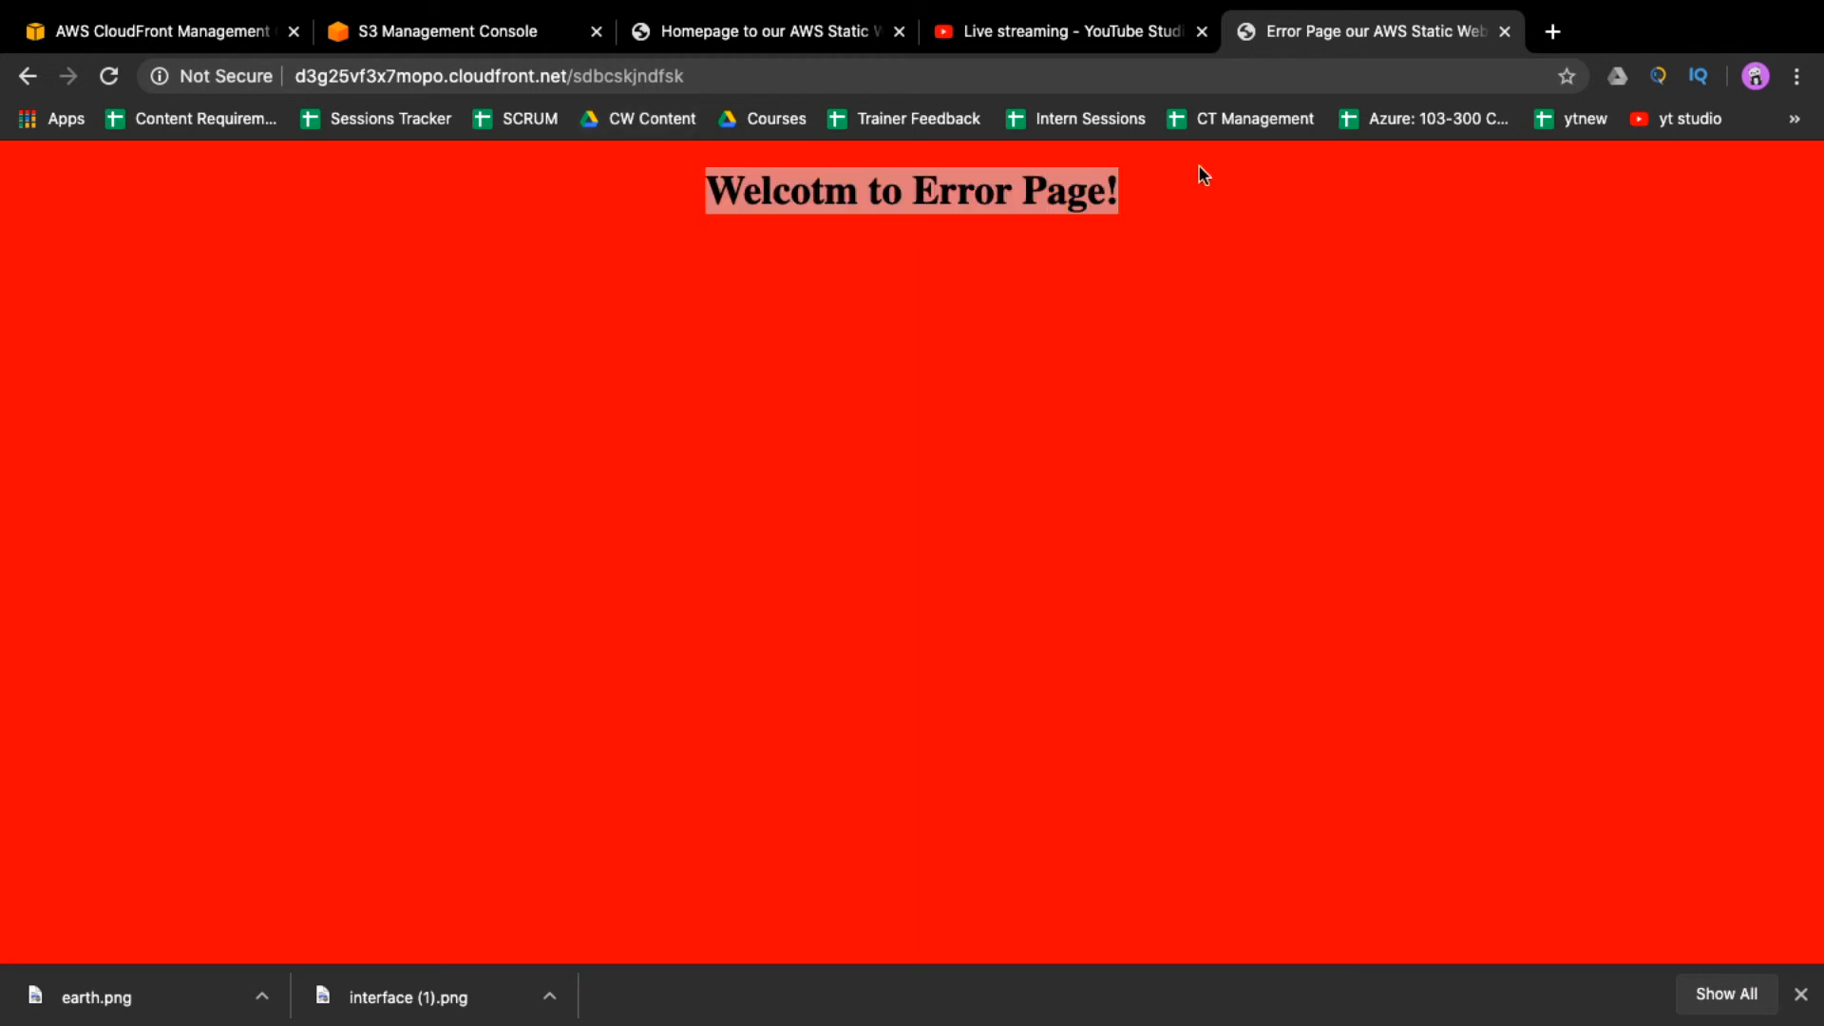
left_click(1066, 721)
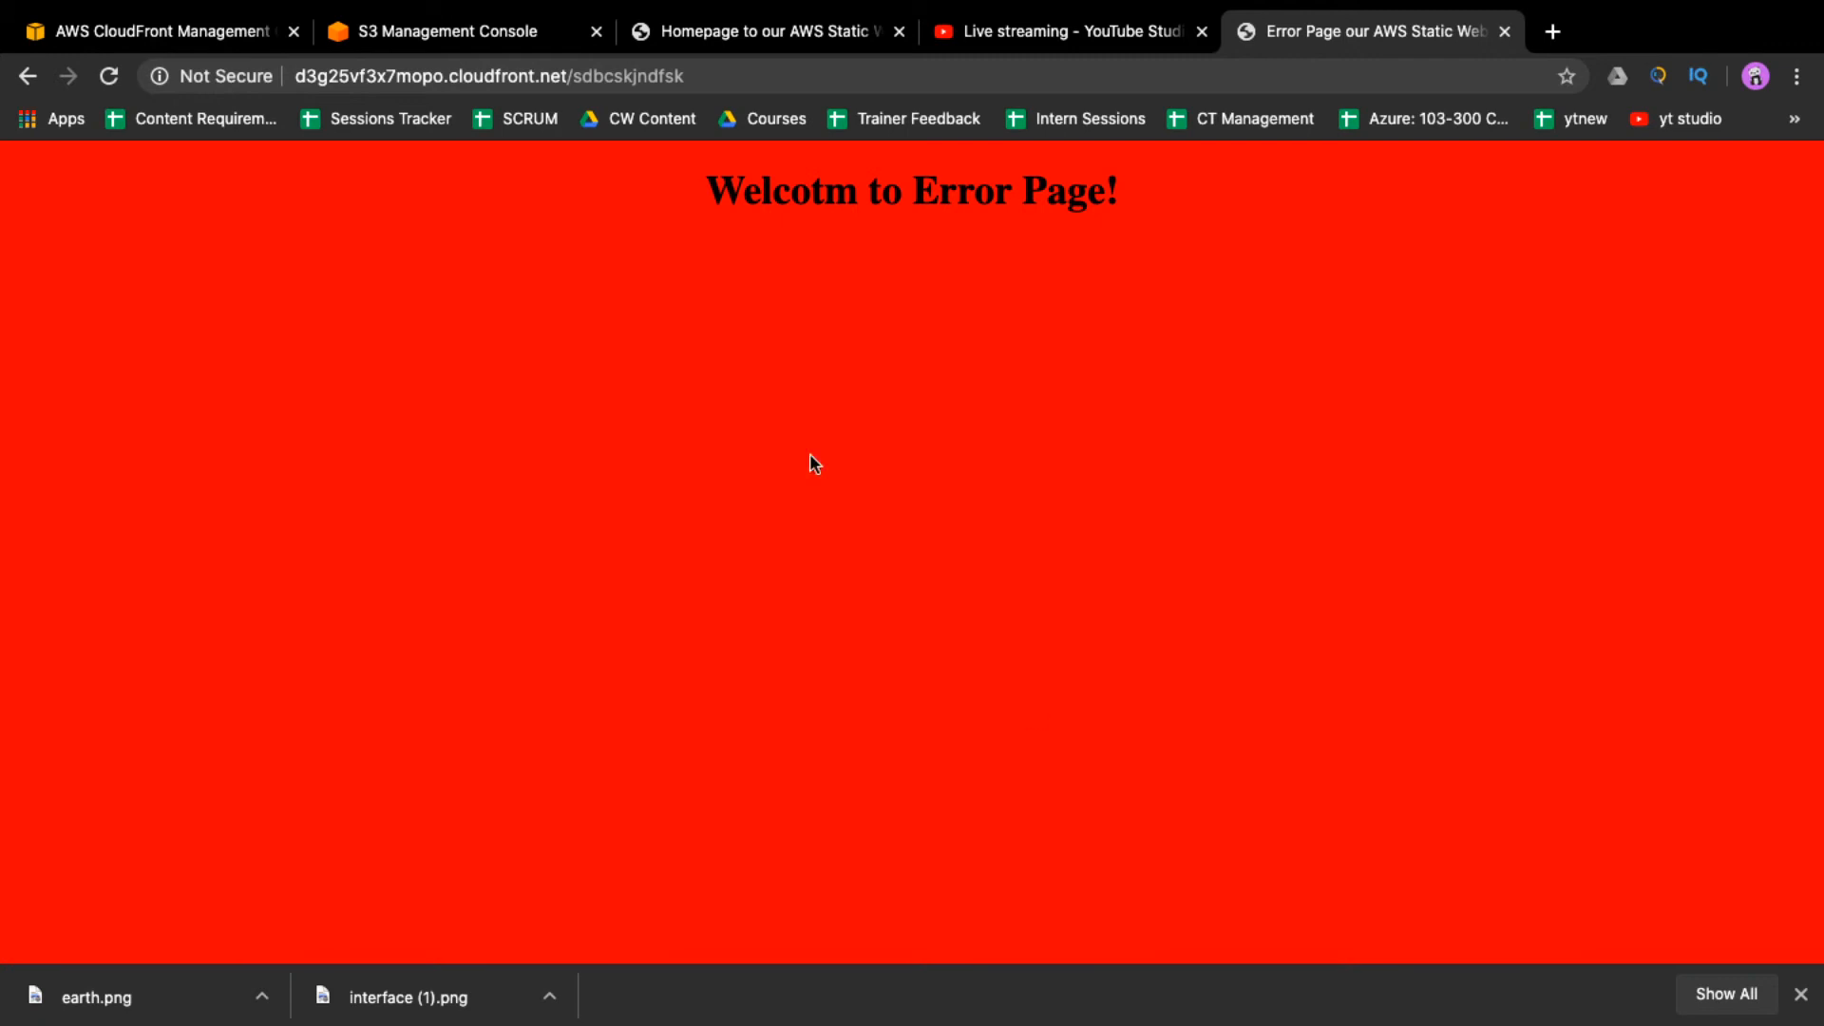
left_click(487, 38)
scroll(507, 729, "down", 1)
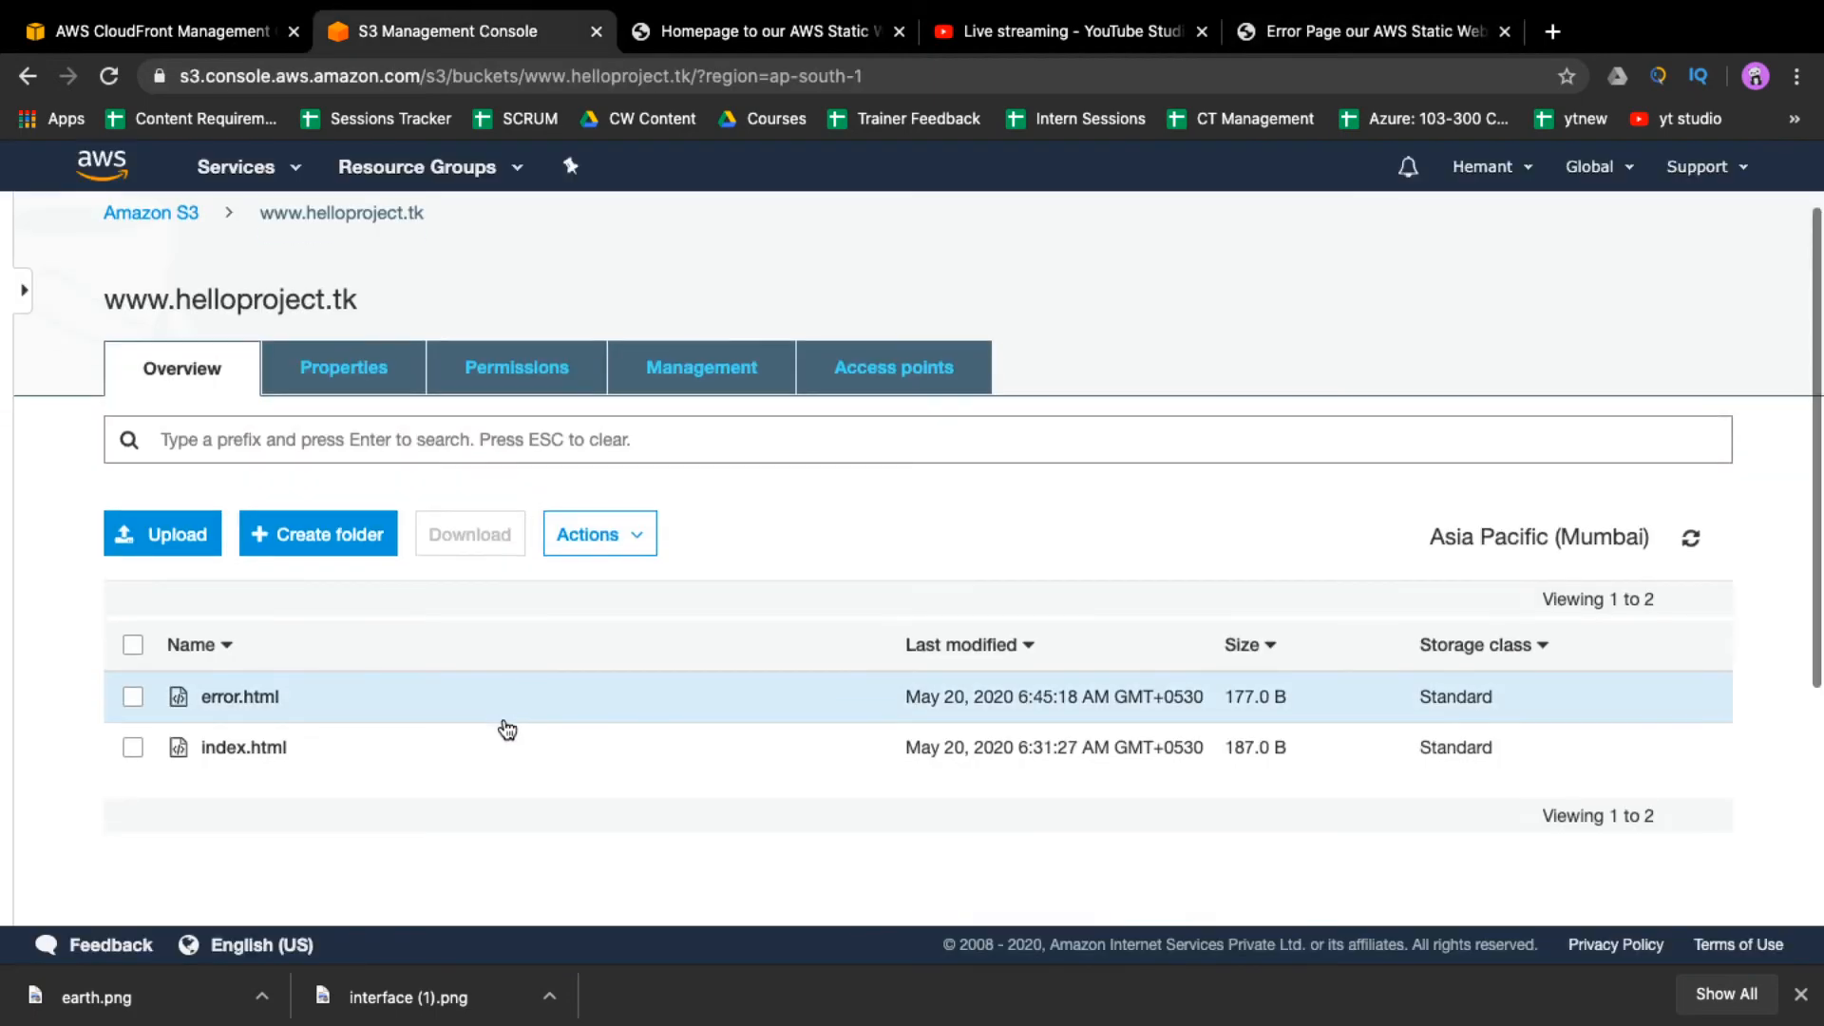
scroll(508, 729, "down", 2)
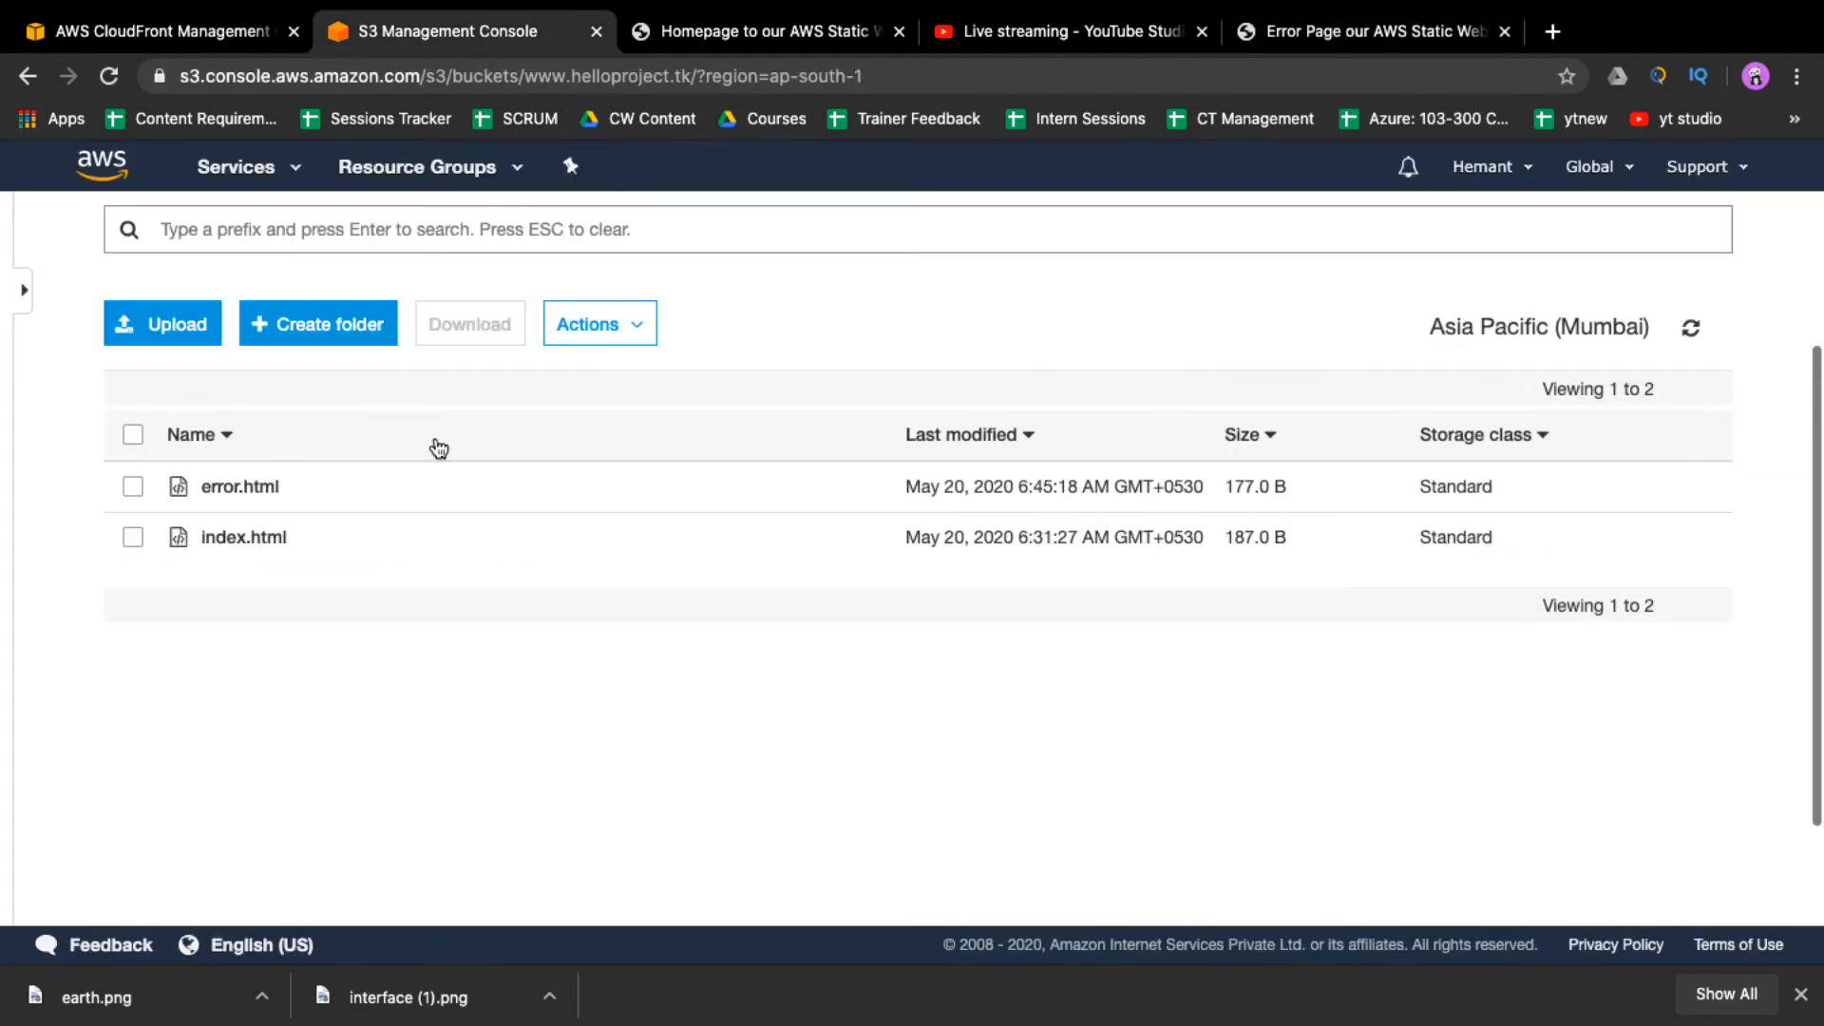
scroll(438, 448, "up", 3)
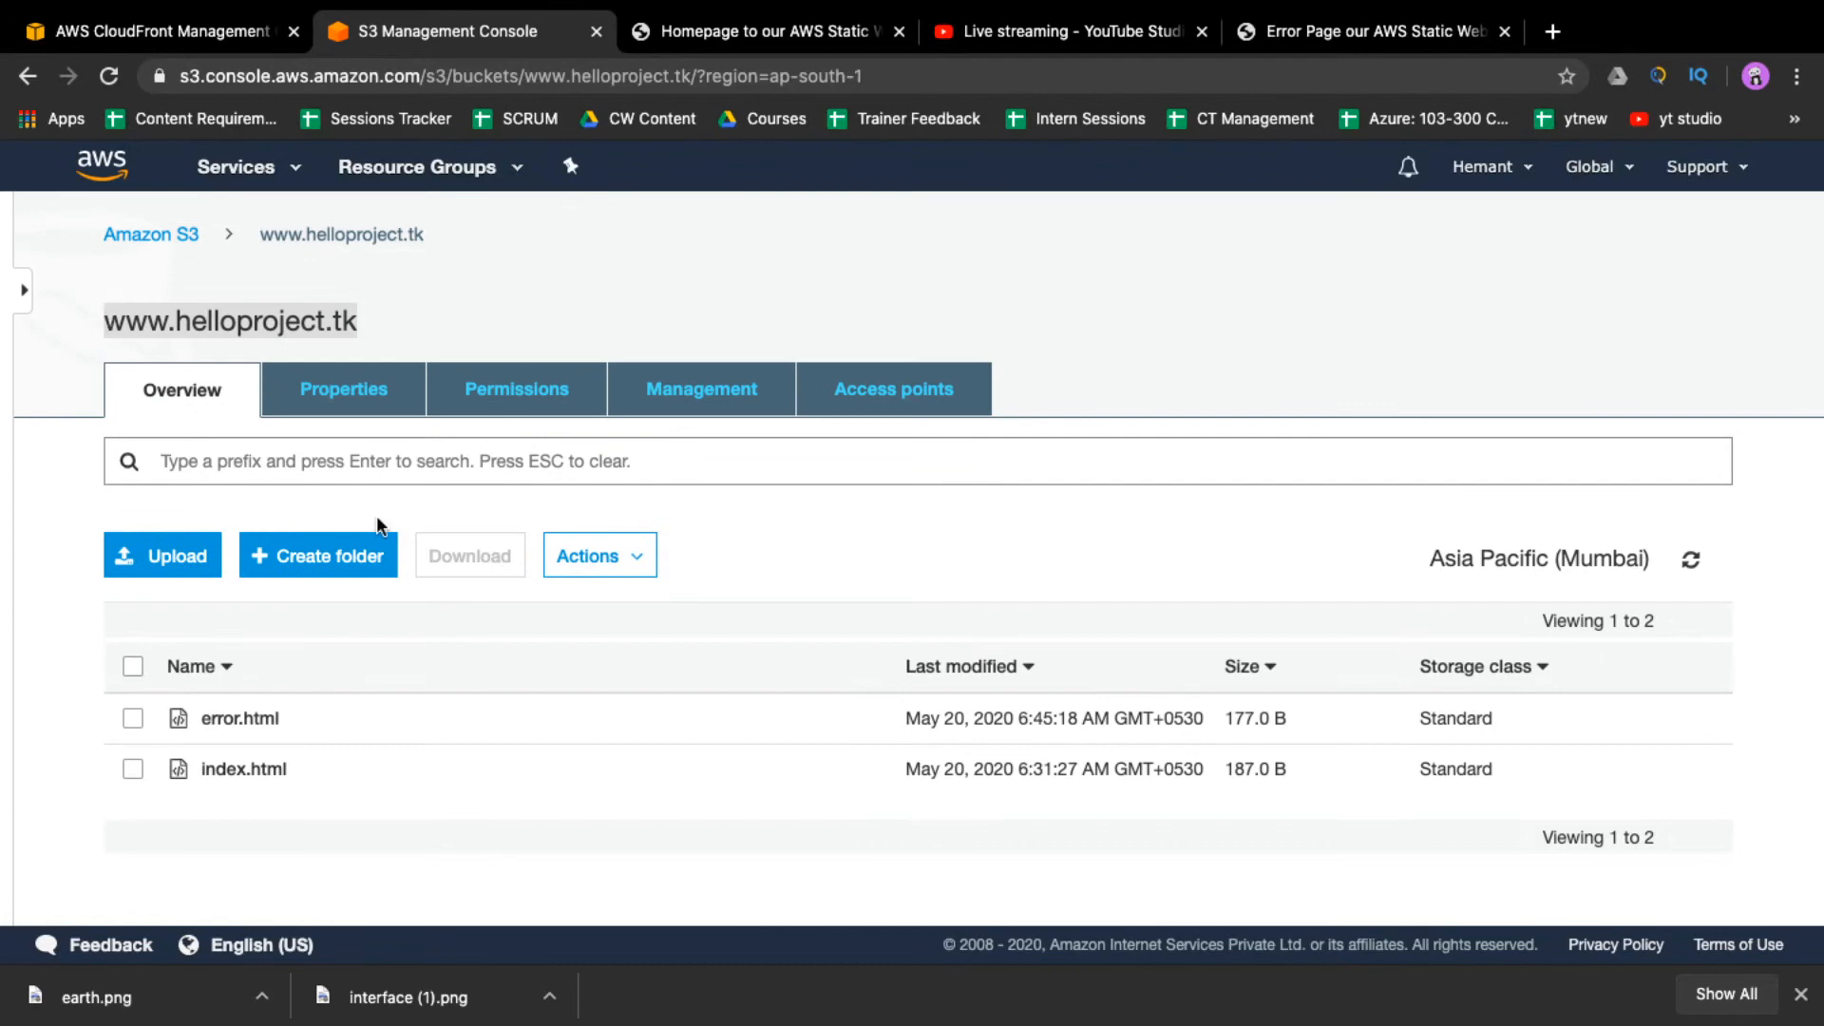
scroll(514, 846, "down", 1)
scroll(513, 850, "down", 2)
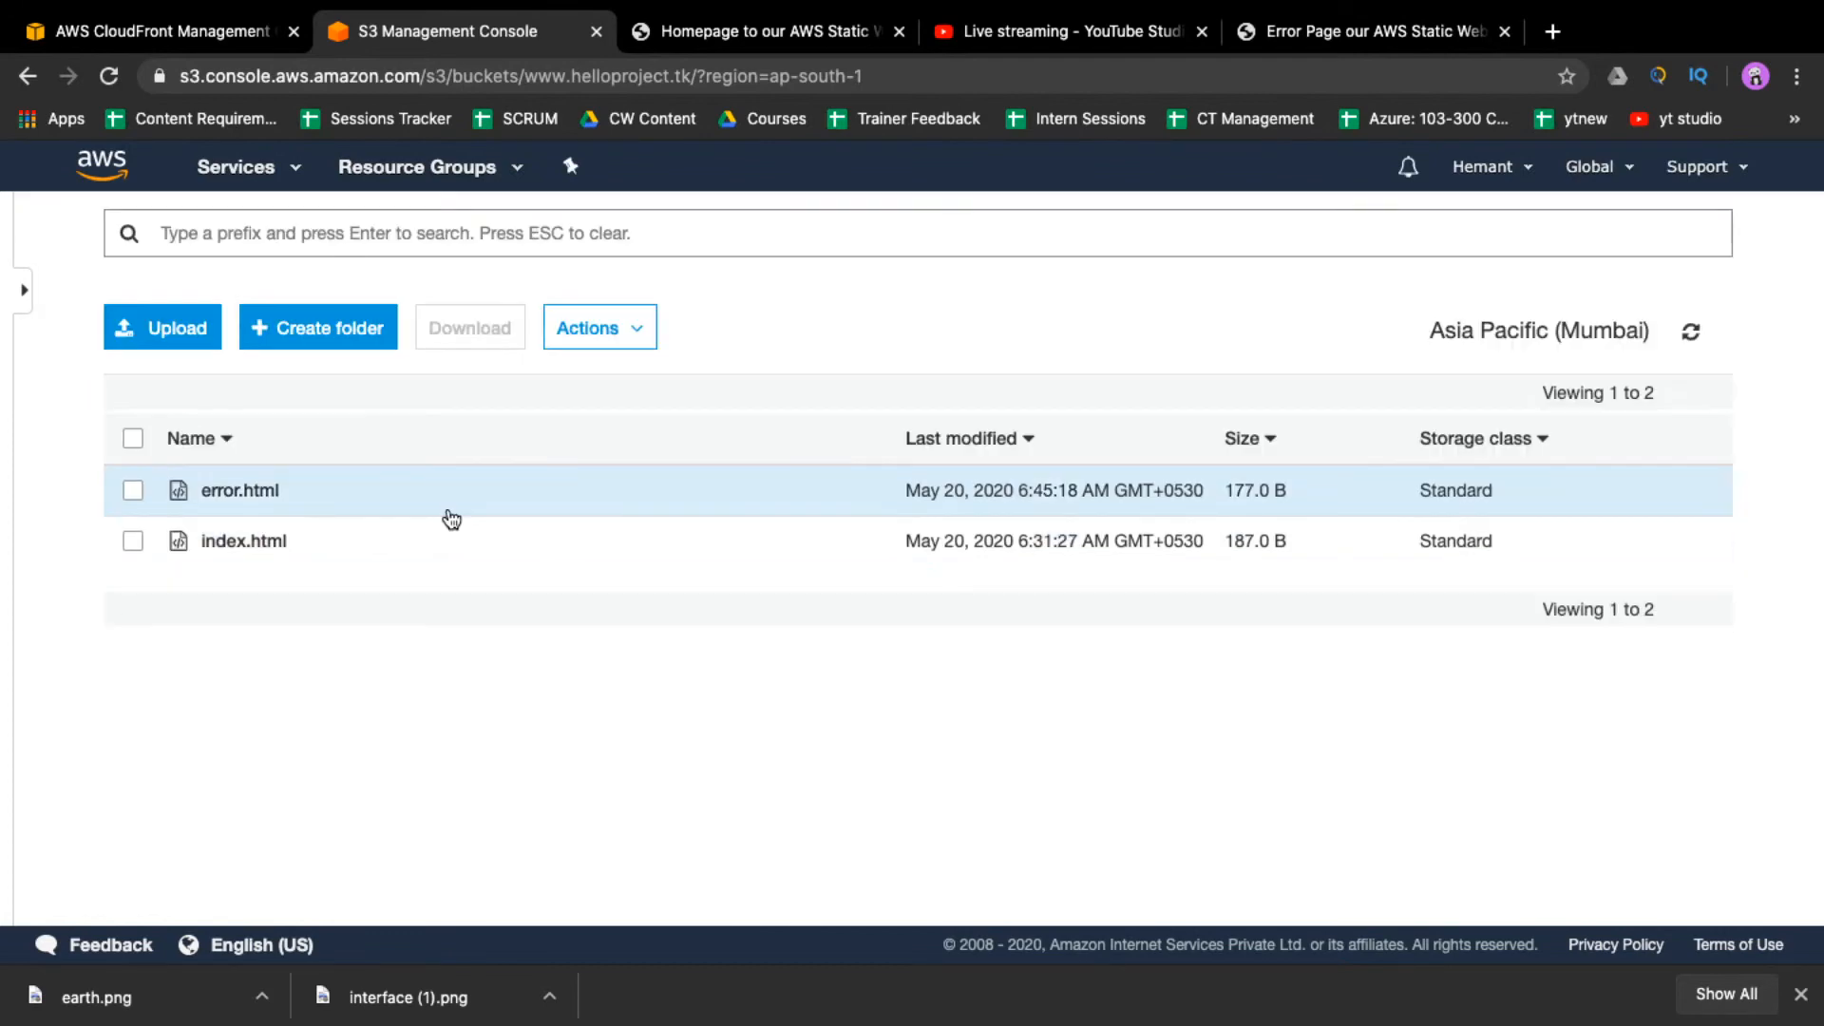
left_click(760, 33)
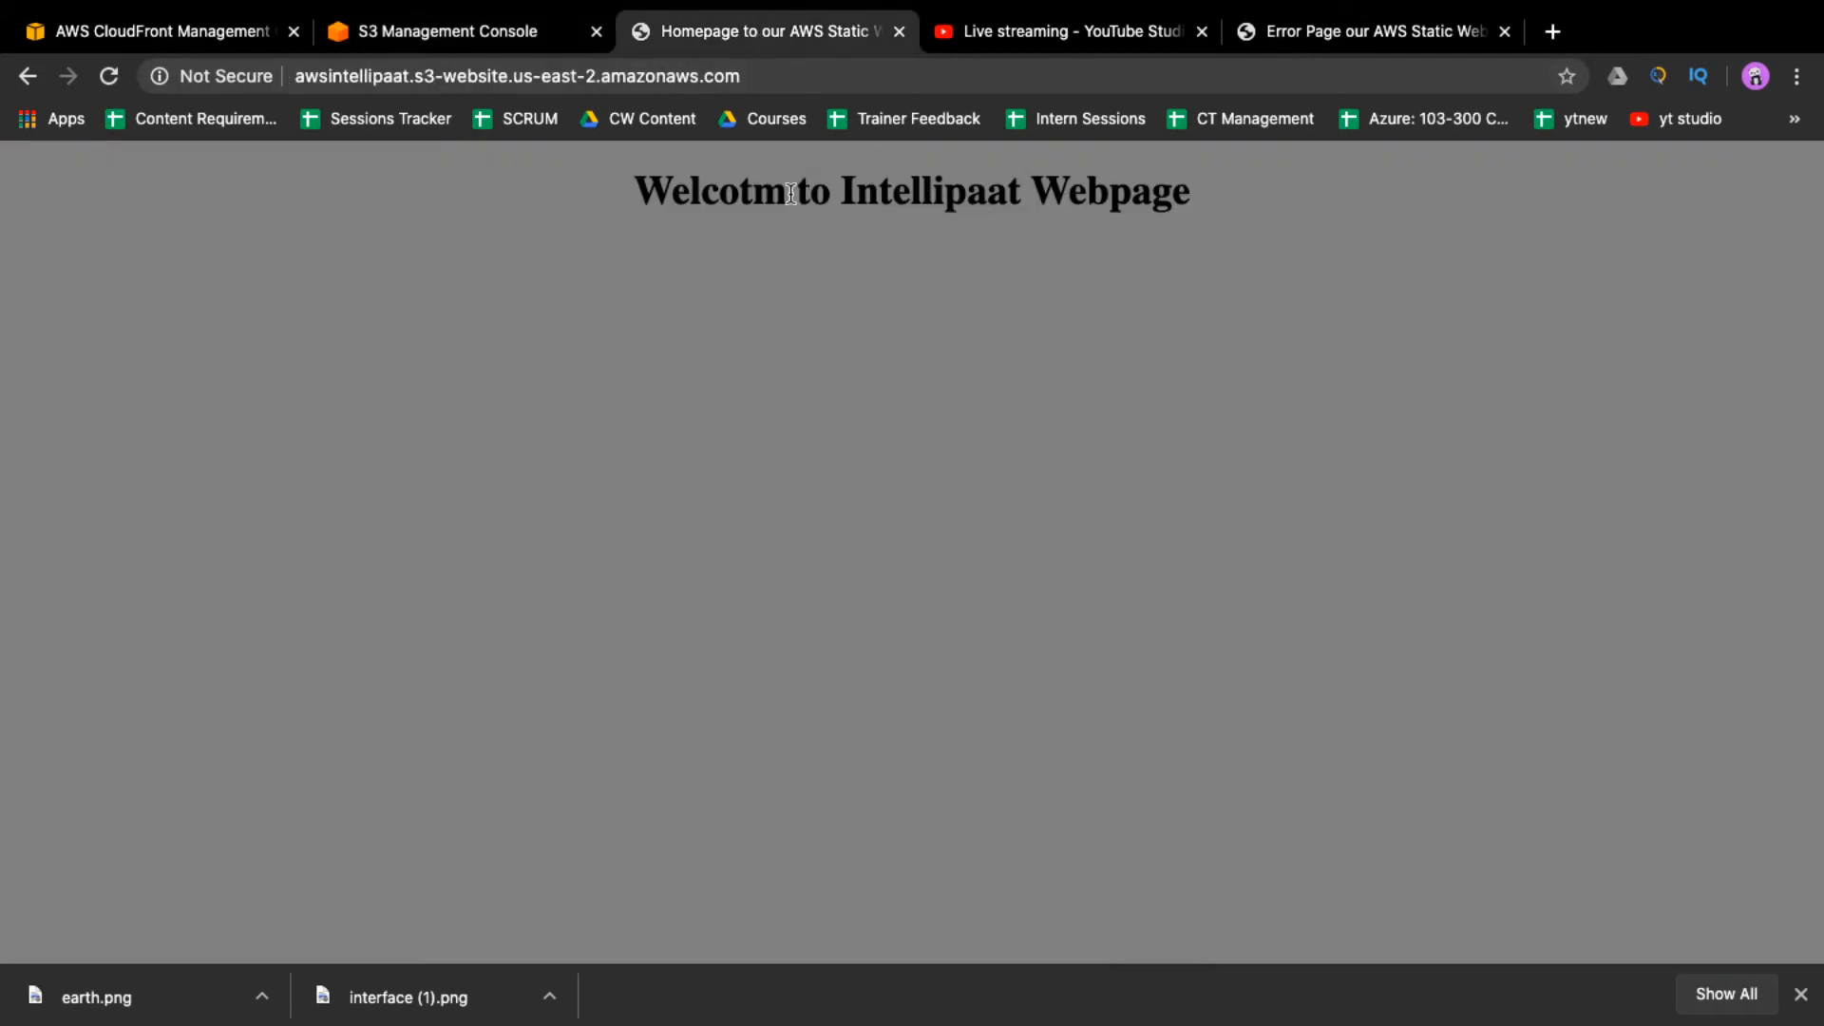
- Place the distribution's page beside the CloudFront console and reload its homepage without the /sdbcskjndfsk path
left_click_drag(1369, 31, 404, 31)
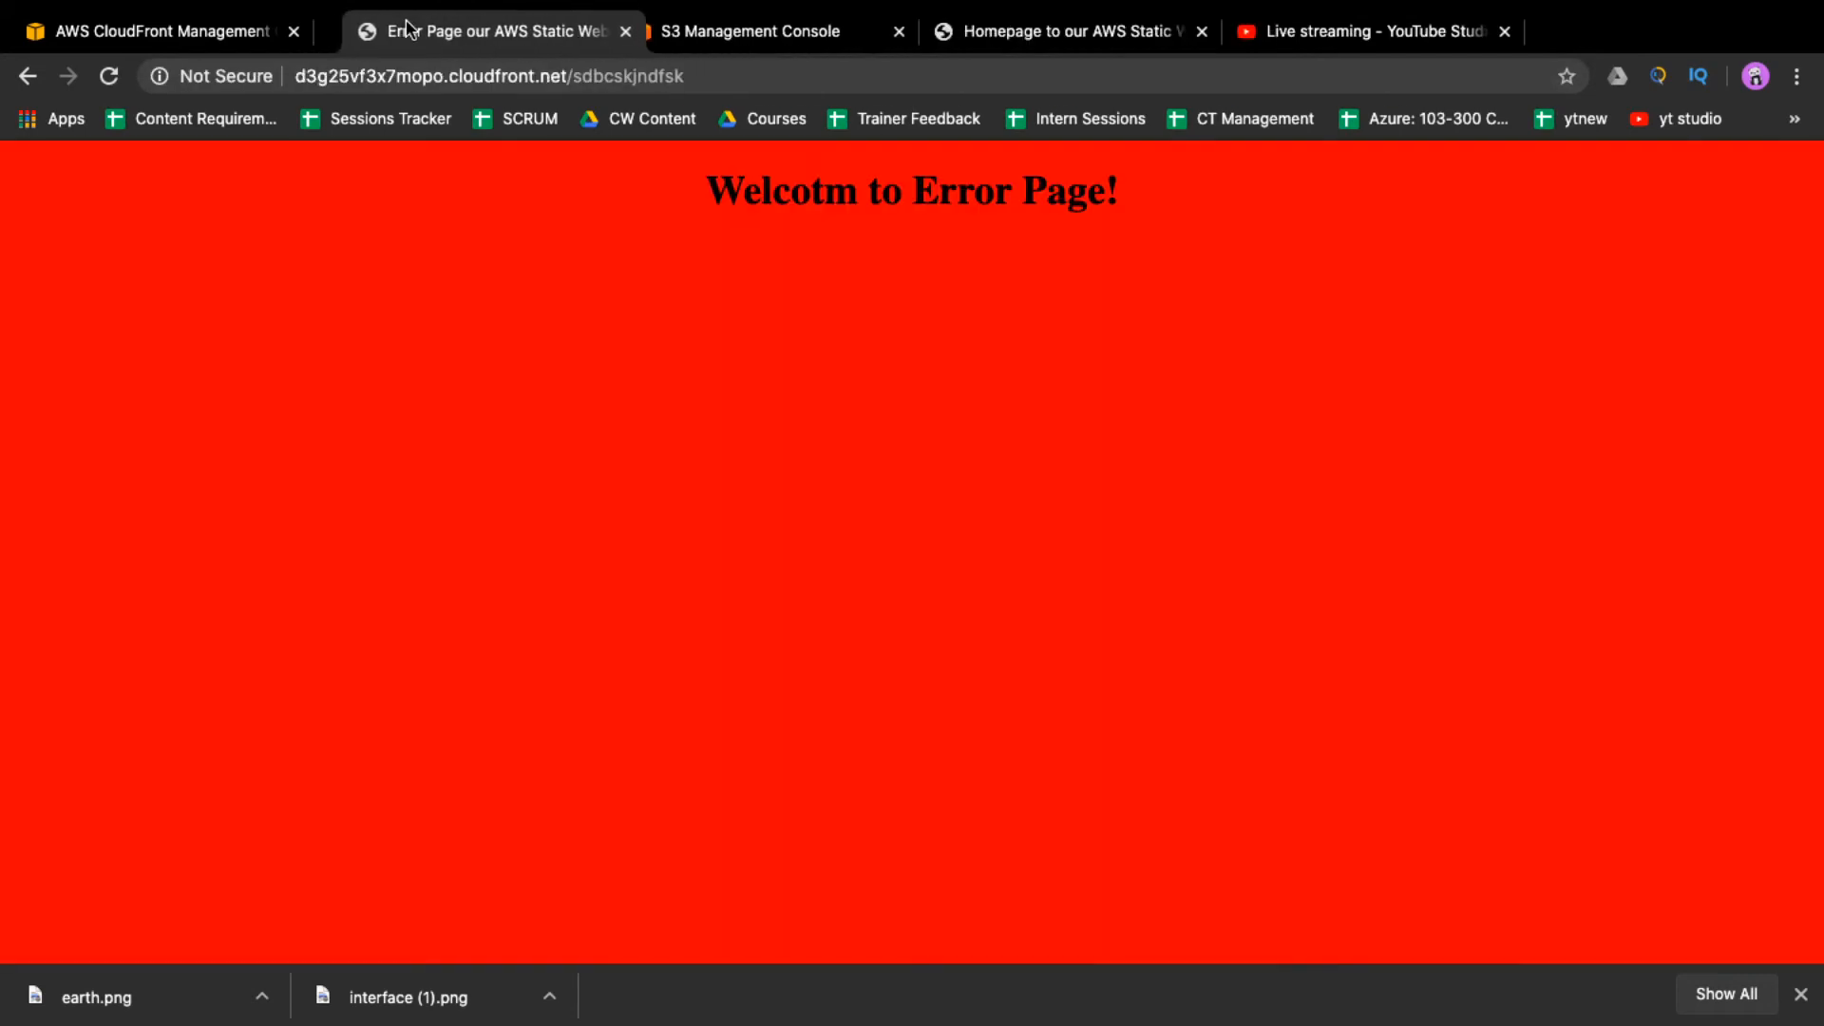
left_click_drag(568, 76, 874, 66)
key("BackSpace")
key("Return")
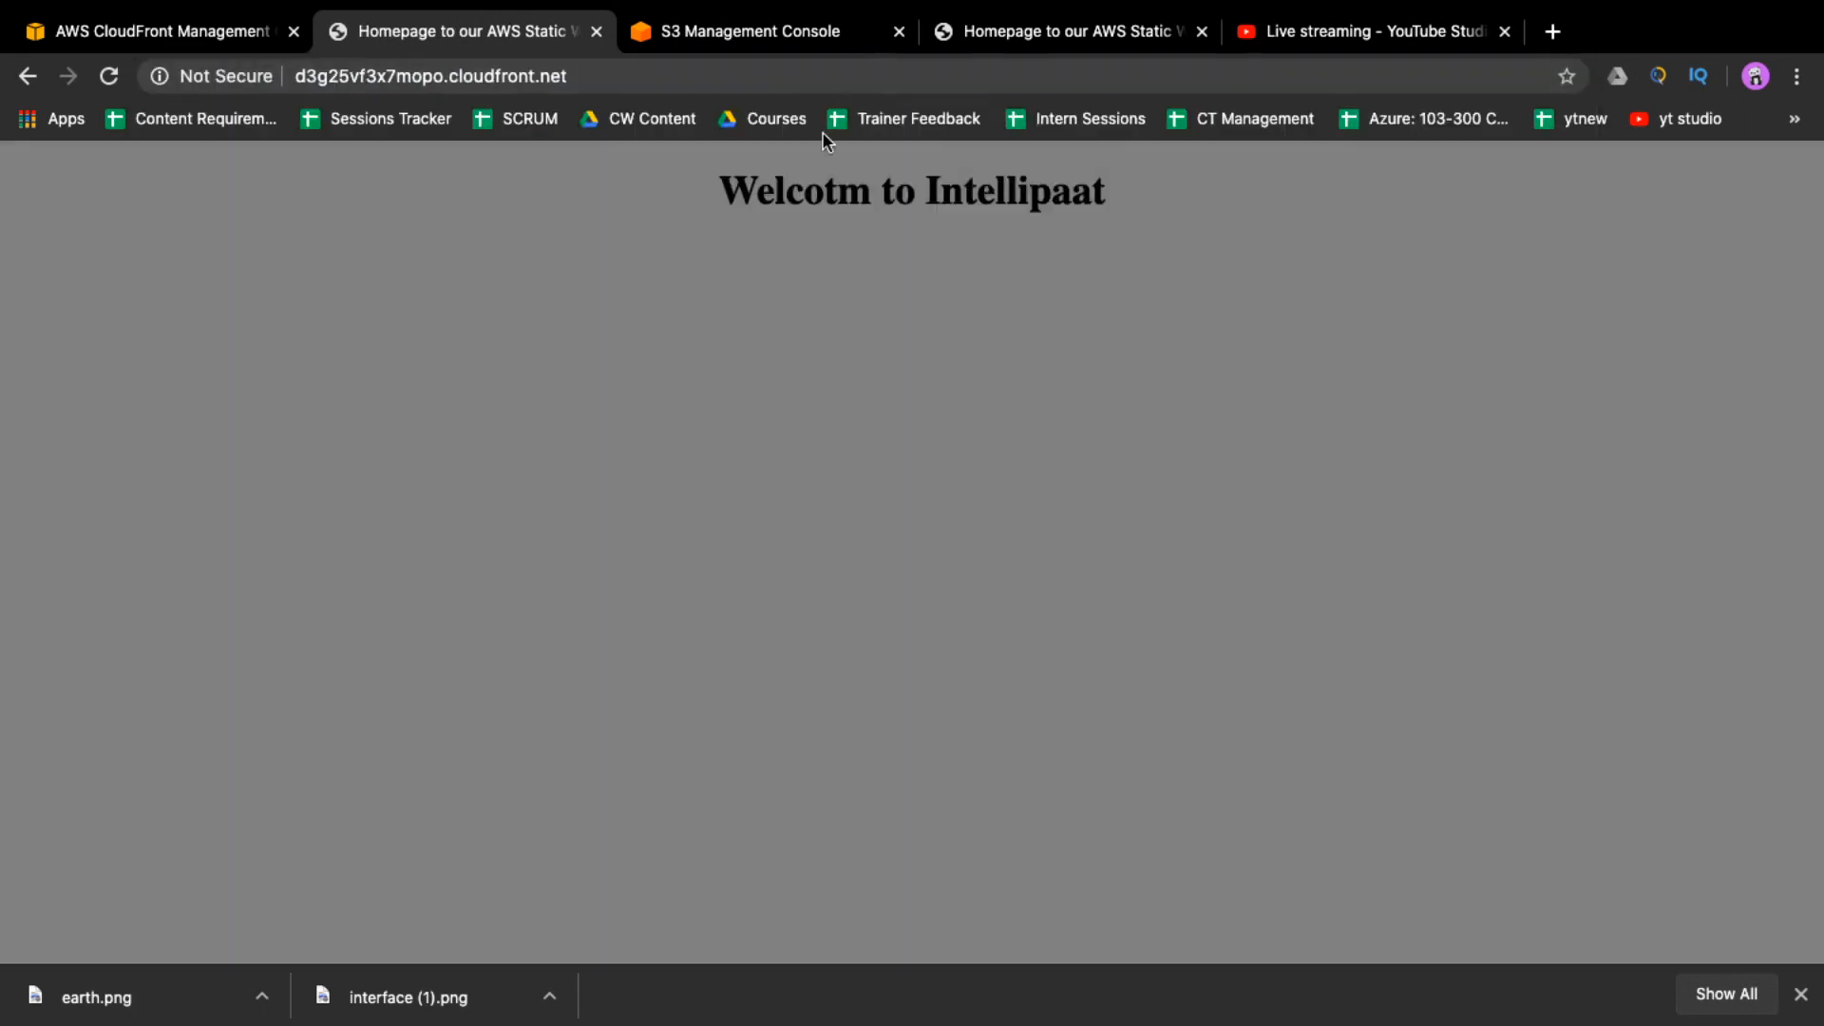
left_click_drag(740, 188, 879, 190)
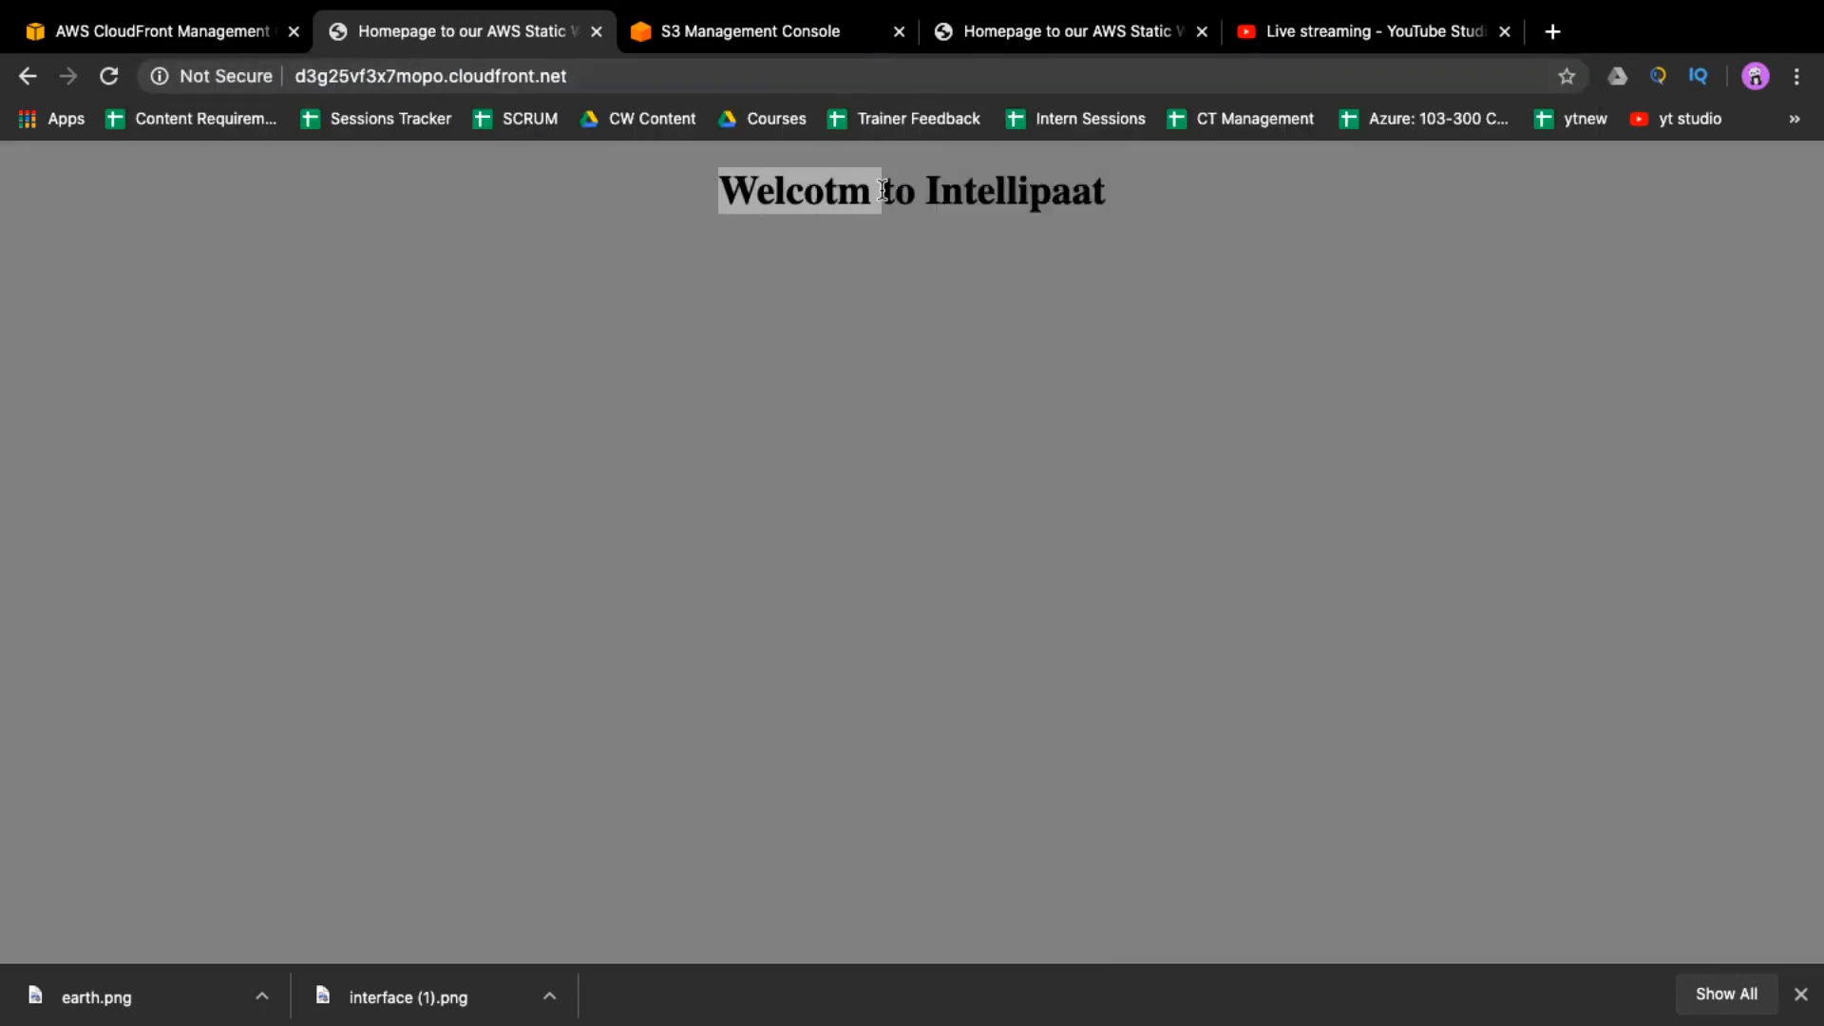
left_click(841, 461)
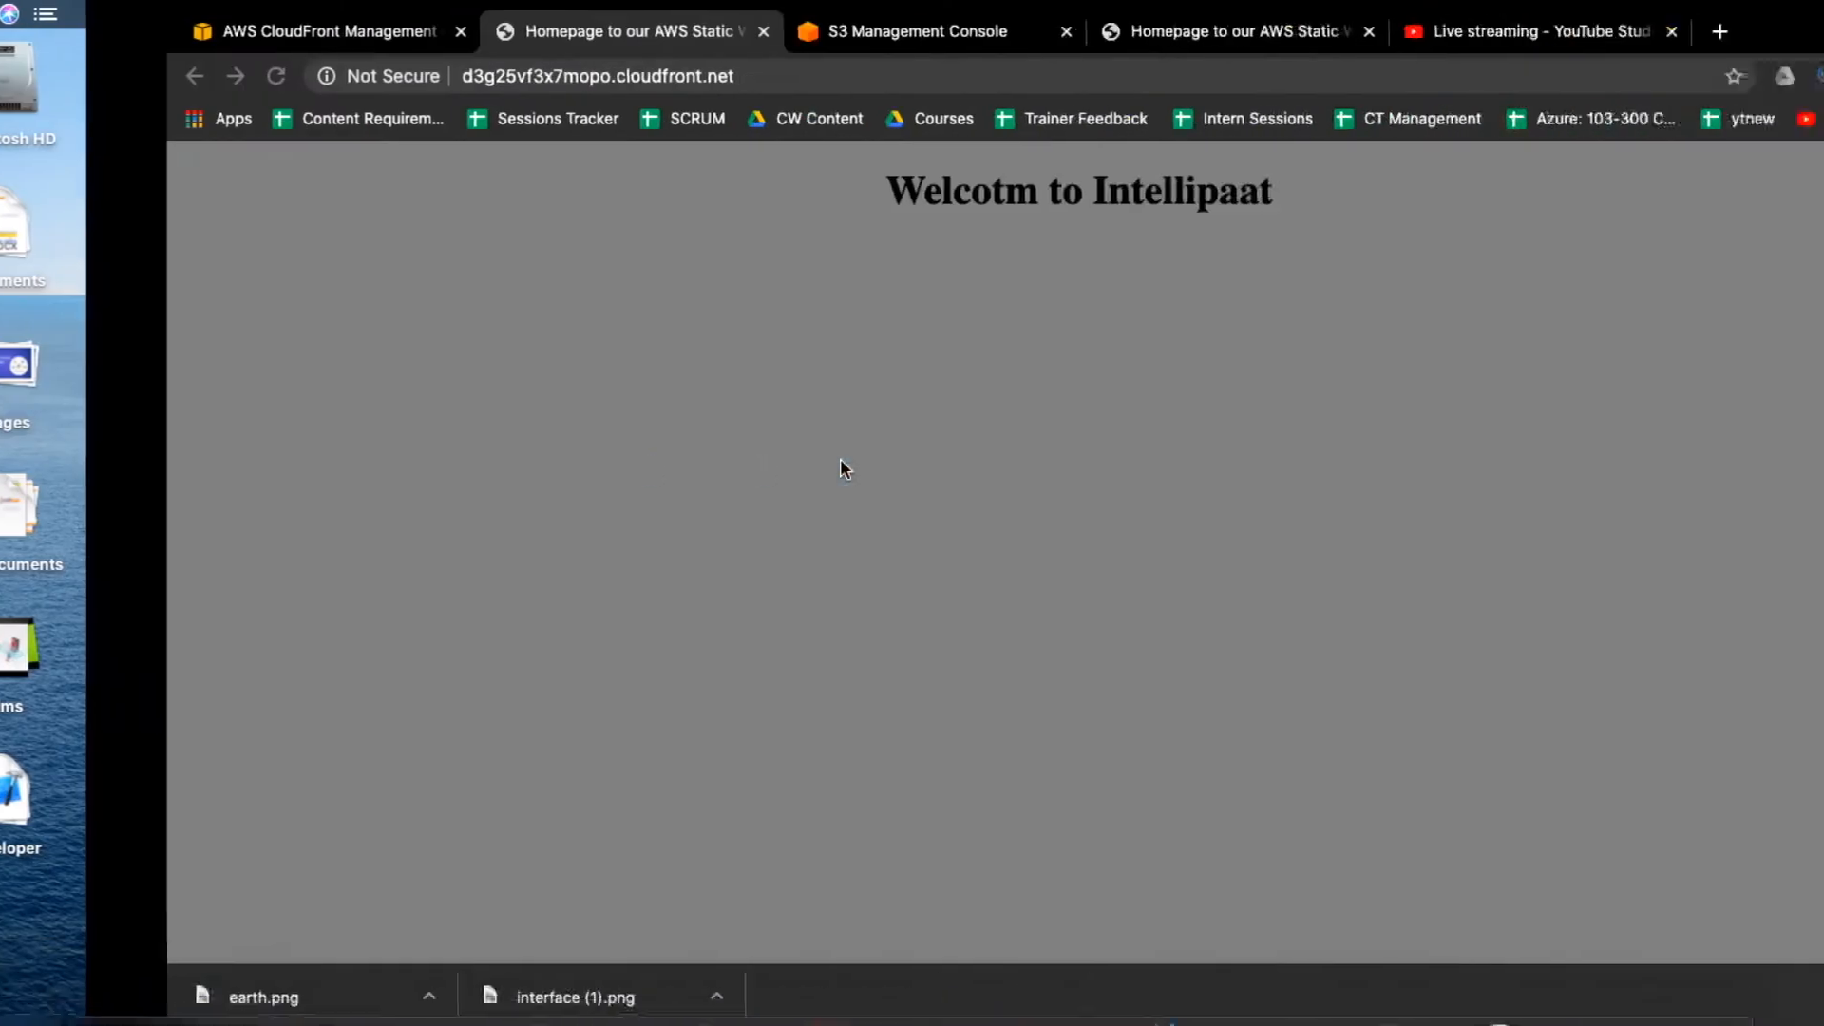
- Switch to Sublime Text and correct "Welcotm" to "Welcome" in the heading of index.html
key("ctrl+Up")
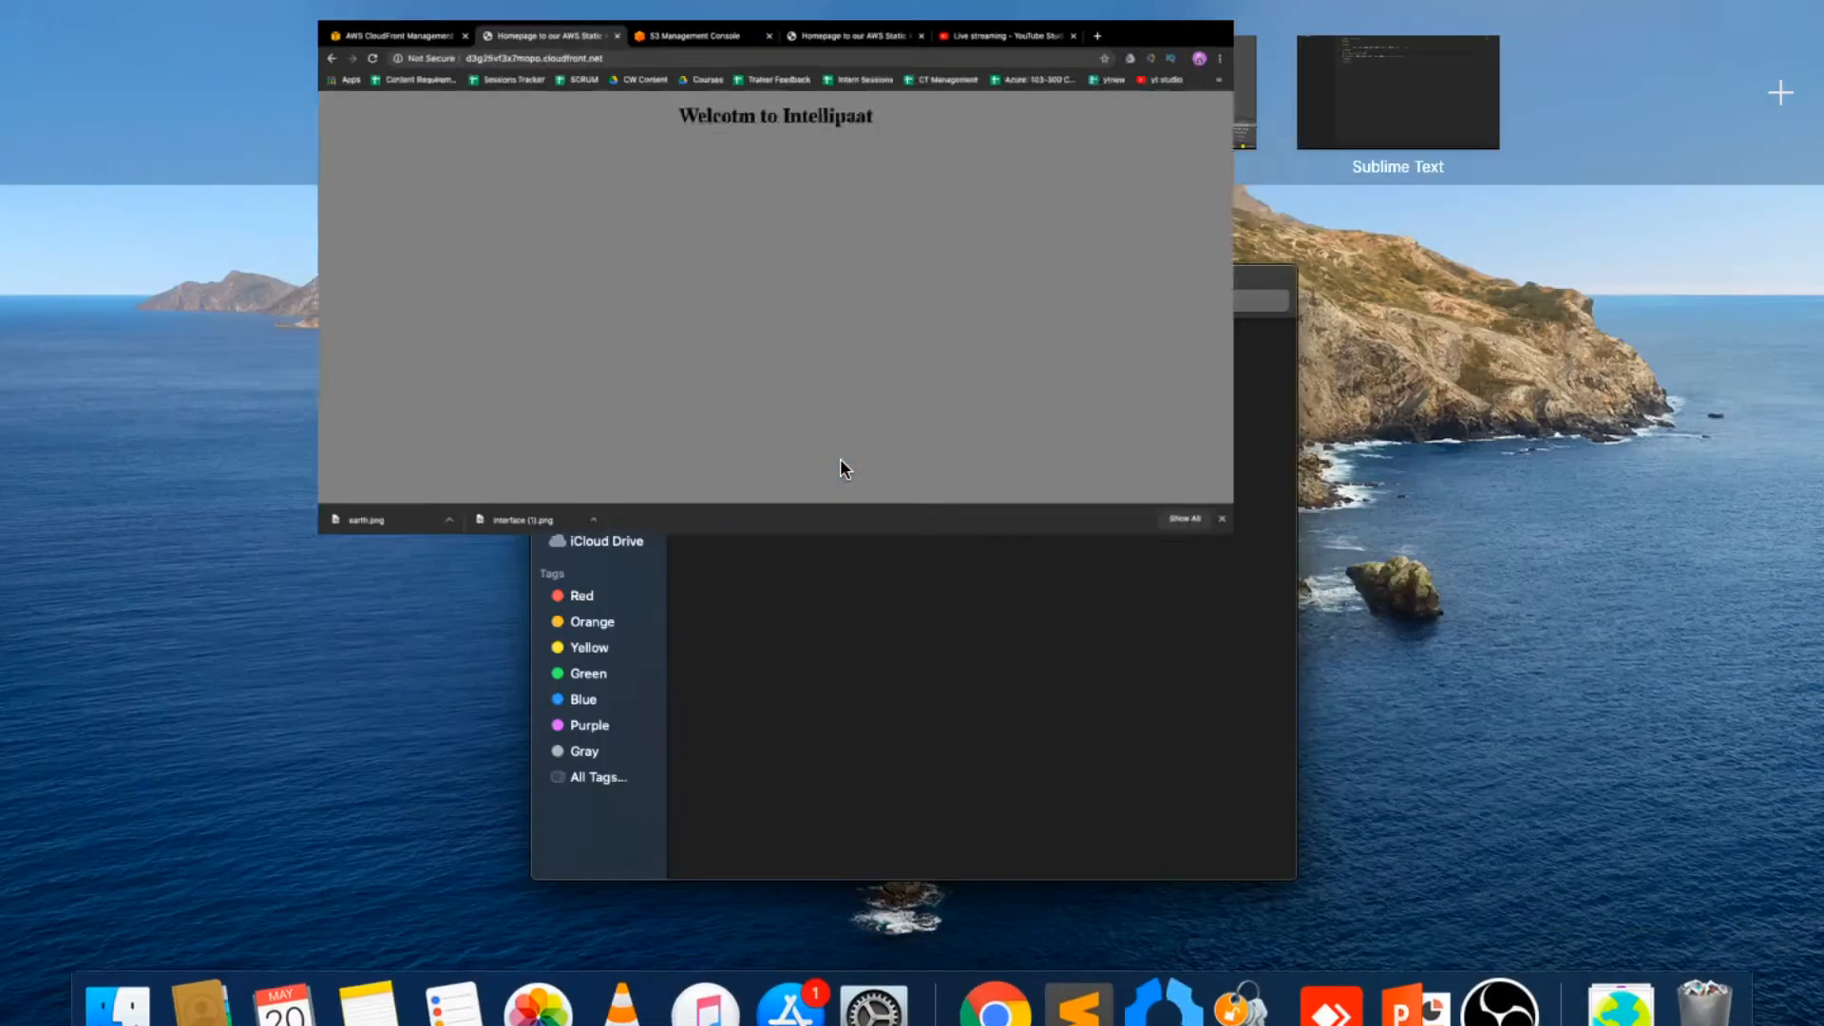
left_click(1366, 106)
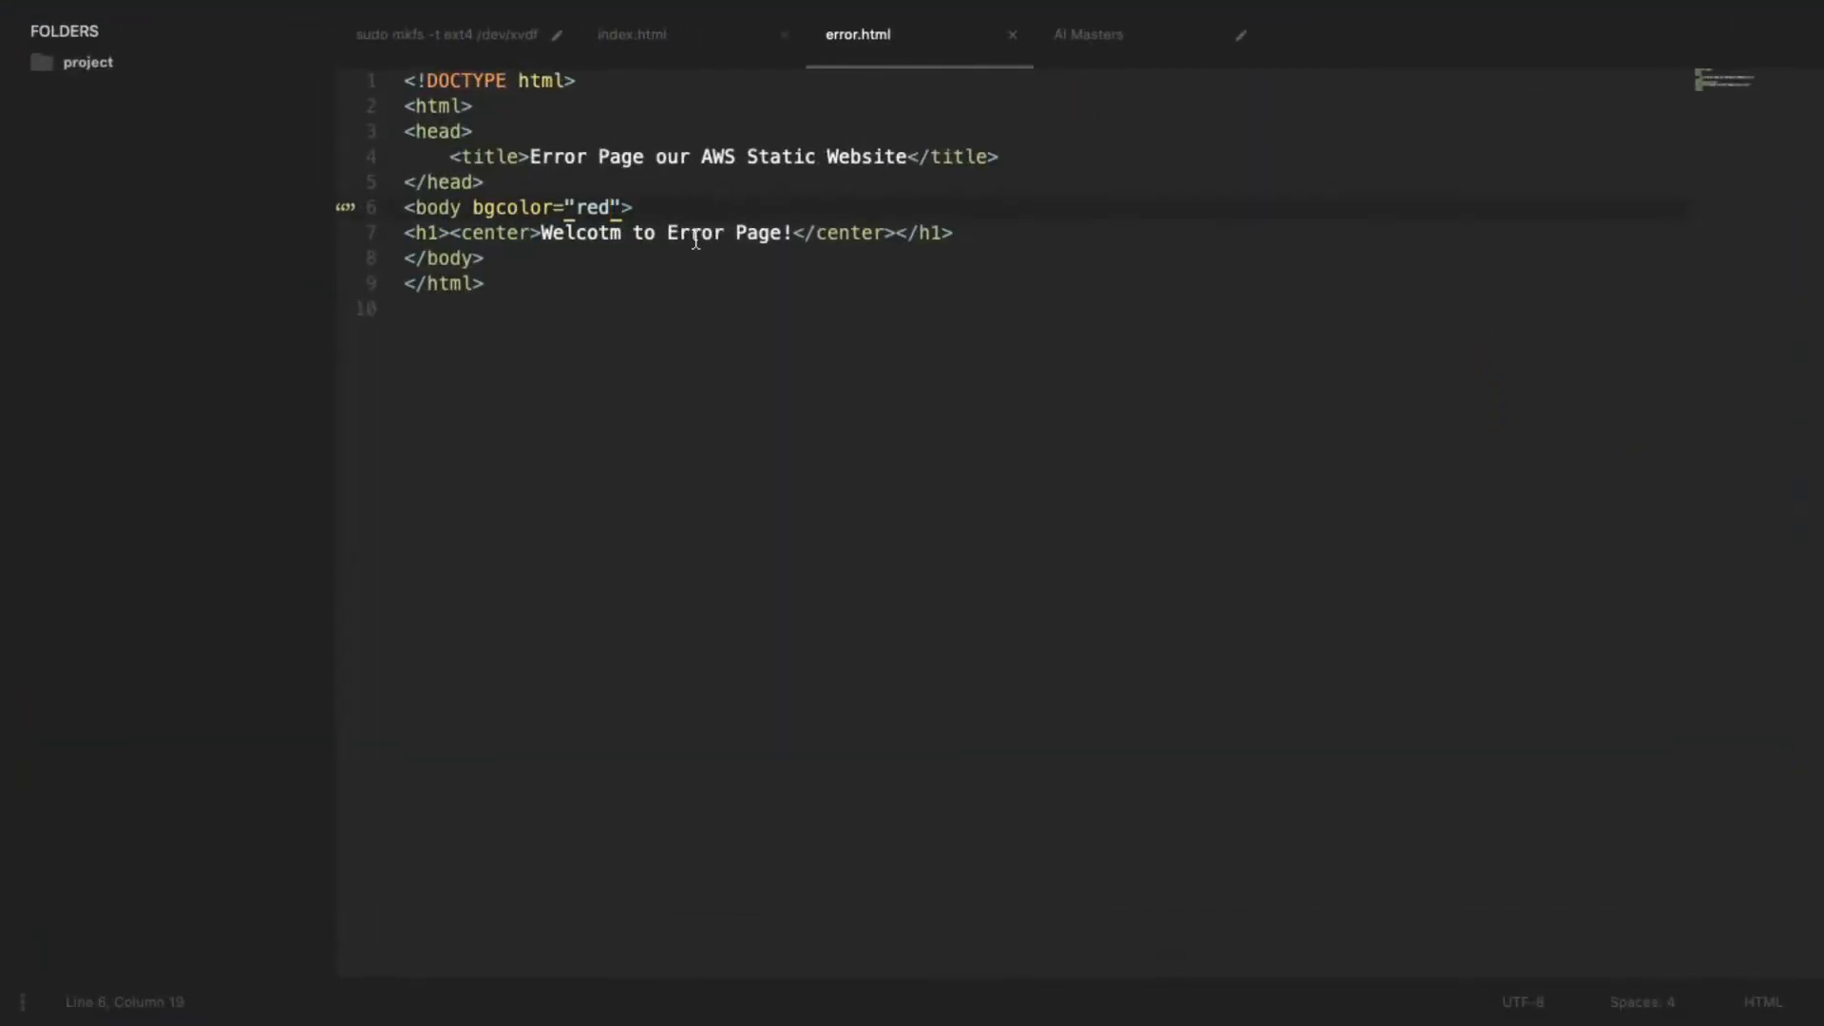
left_click(703, 43)
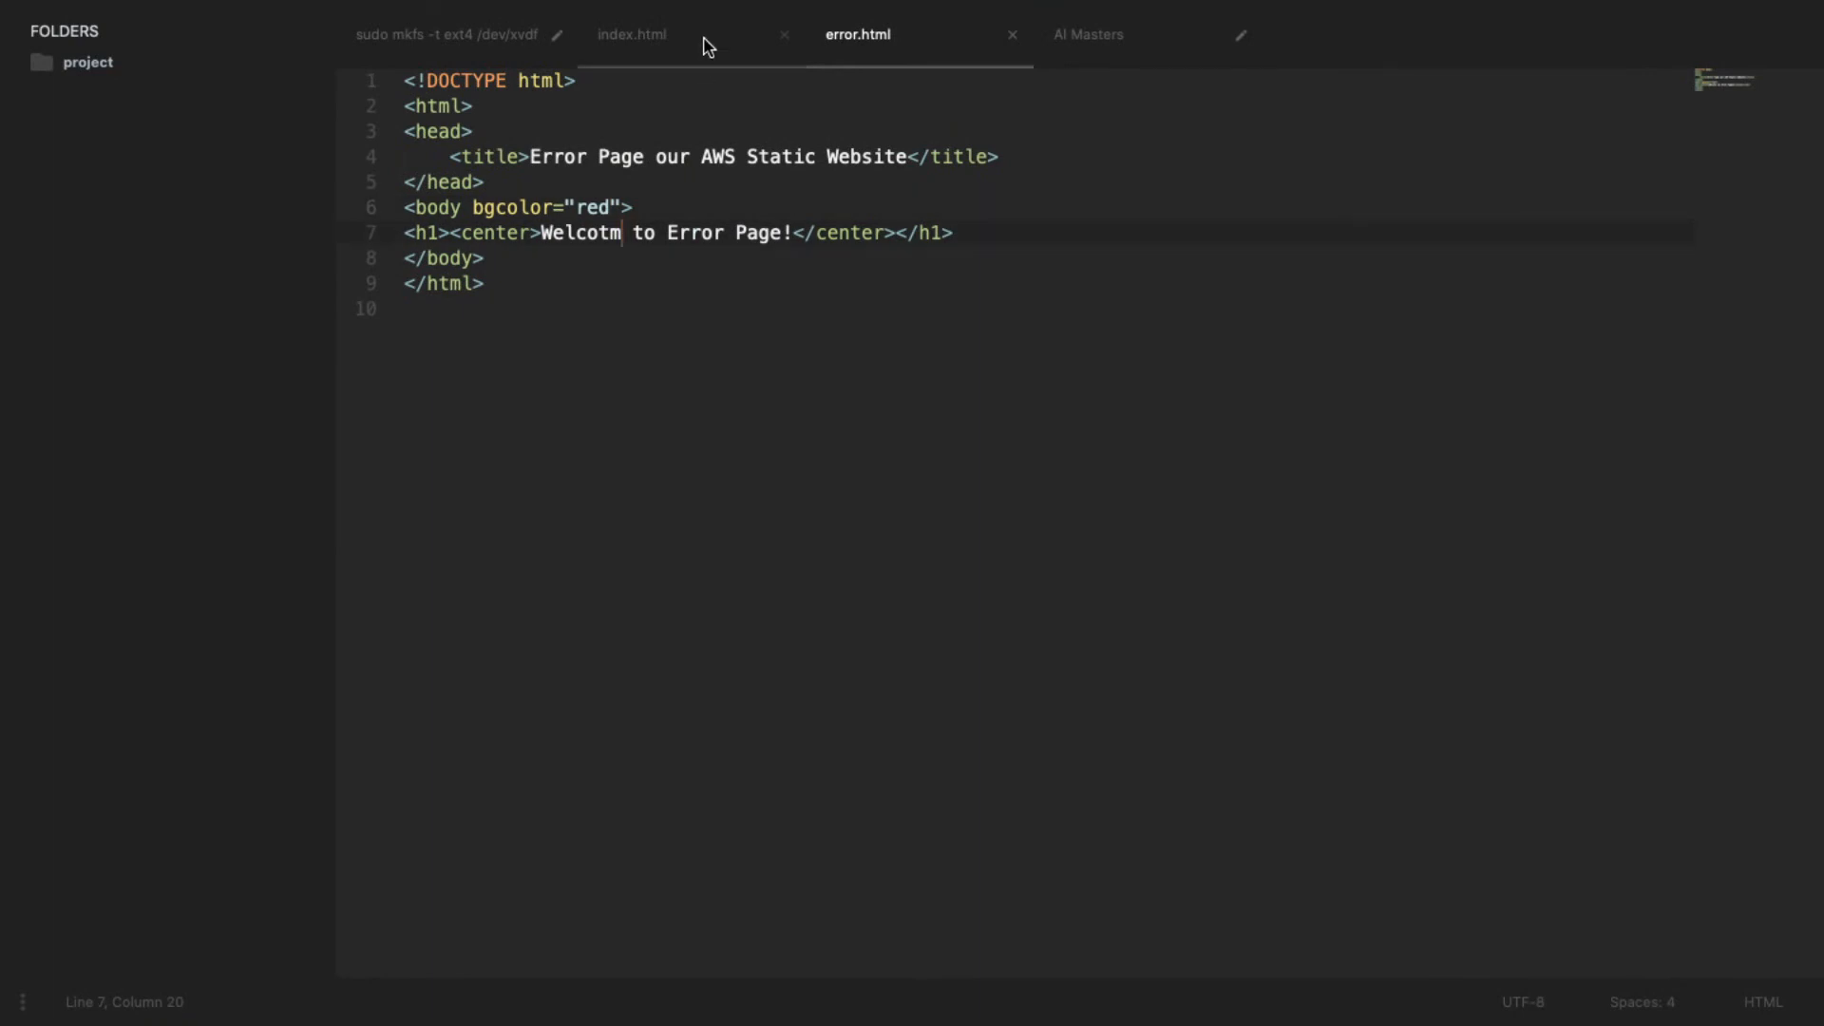
left_click(629, 237)
key("BackSpace")
key("BackSpace")
type("me")
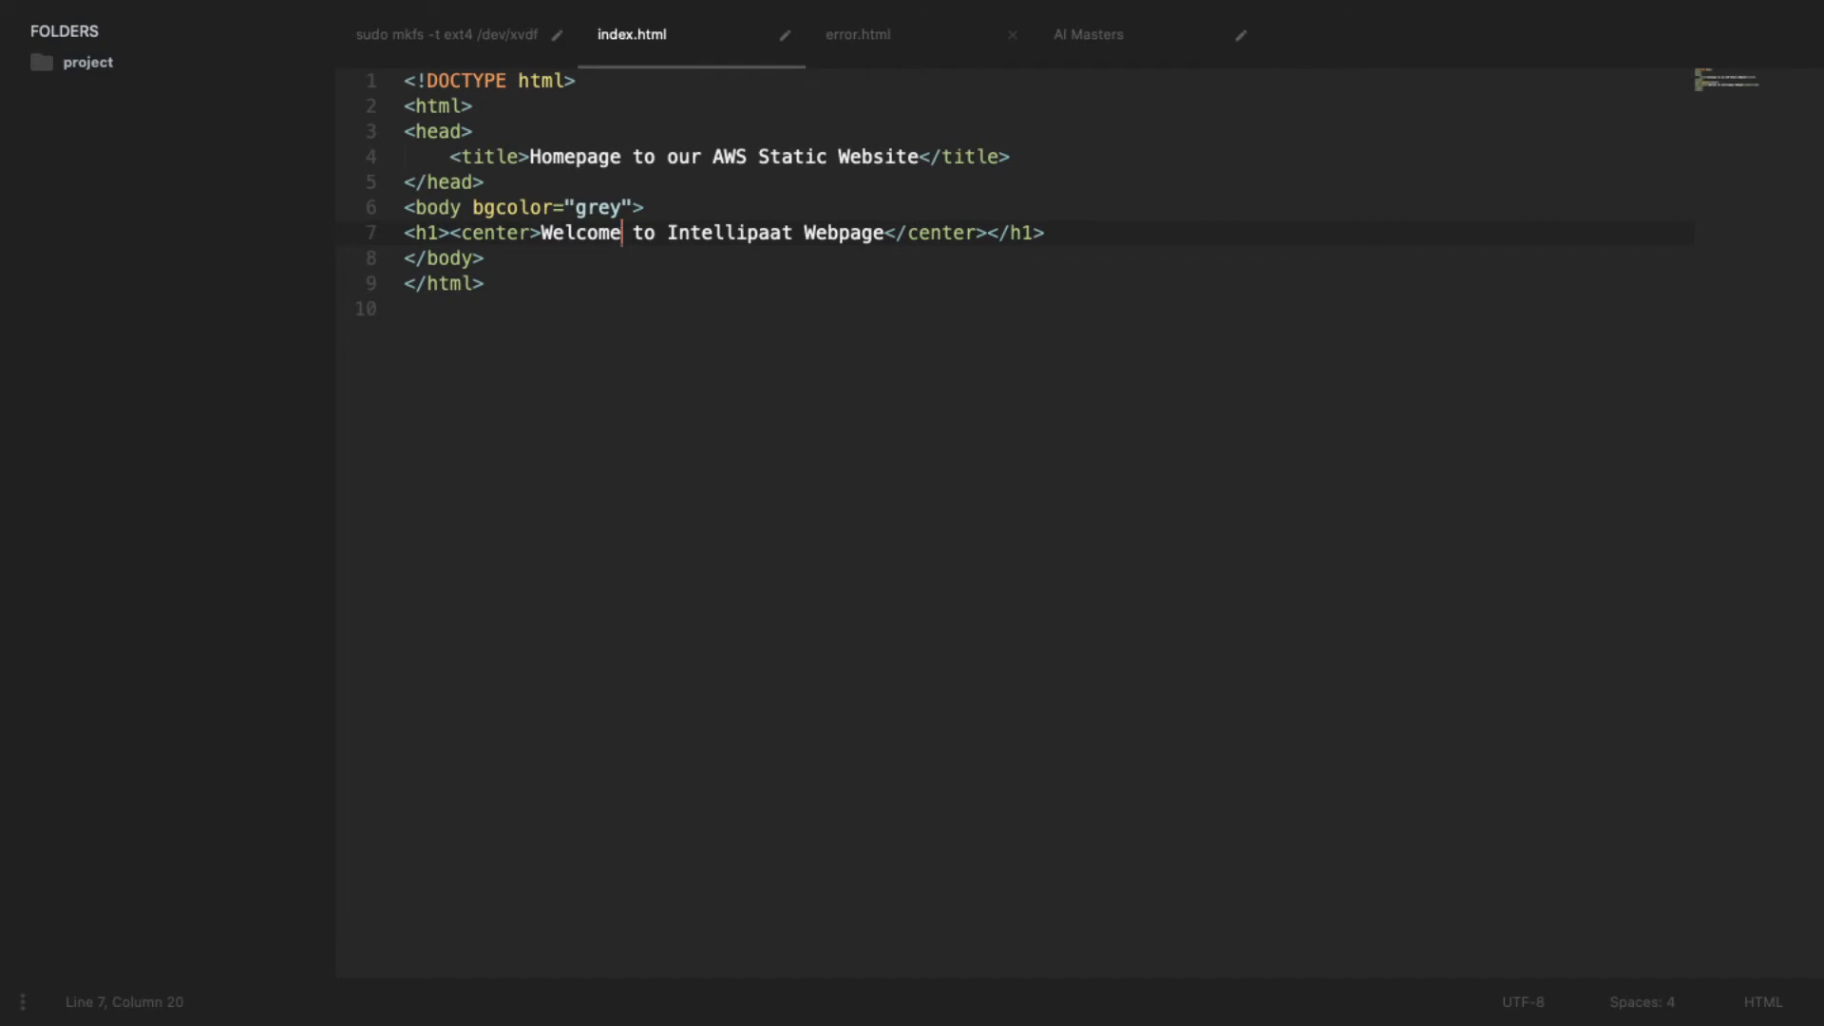
- Add "!!" after "Webpage" at the end of the heading text in index.html
key("Right")
key("Right")
key("Right")
key("Right")
key("Right")
key("Right")
key("Right")
key("Right")
key("Right")
key("Right")
key("Right")
key("Right")
key("Right")
key("Right")
key("Right")
key("Right")
key("Right")
key("Right")
key("Right")
key("Right")
key("Right")
key("Right")
key("Right")
type("!!")
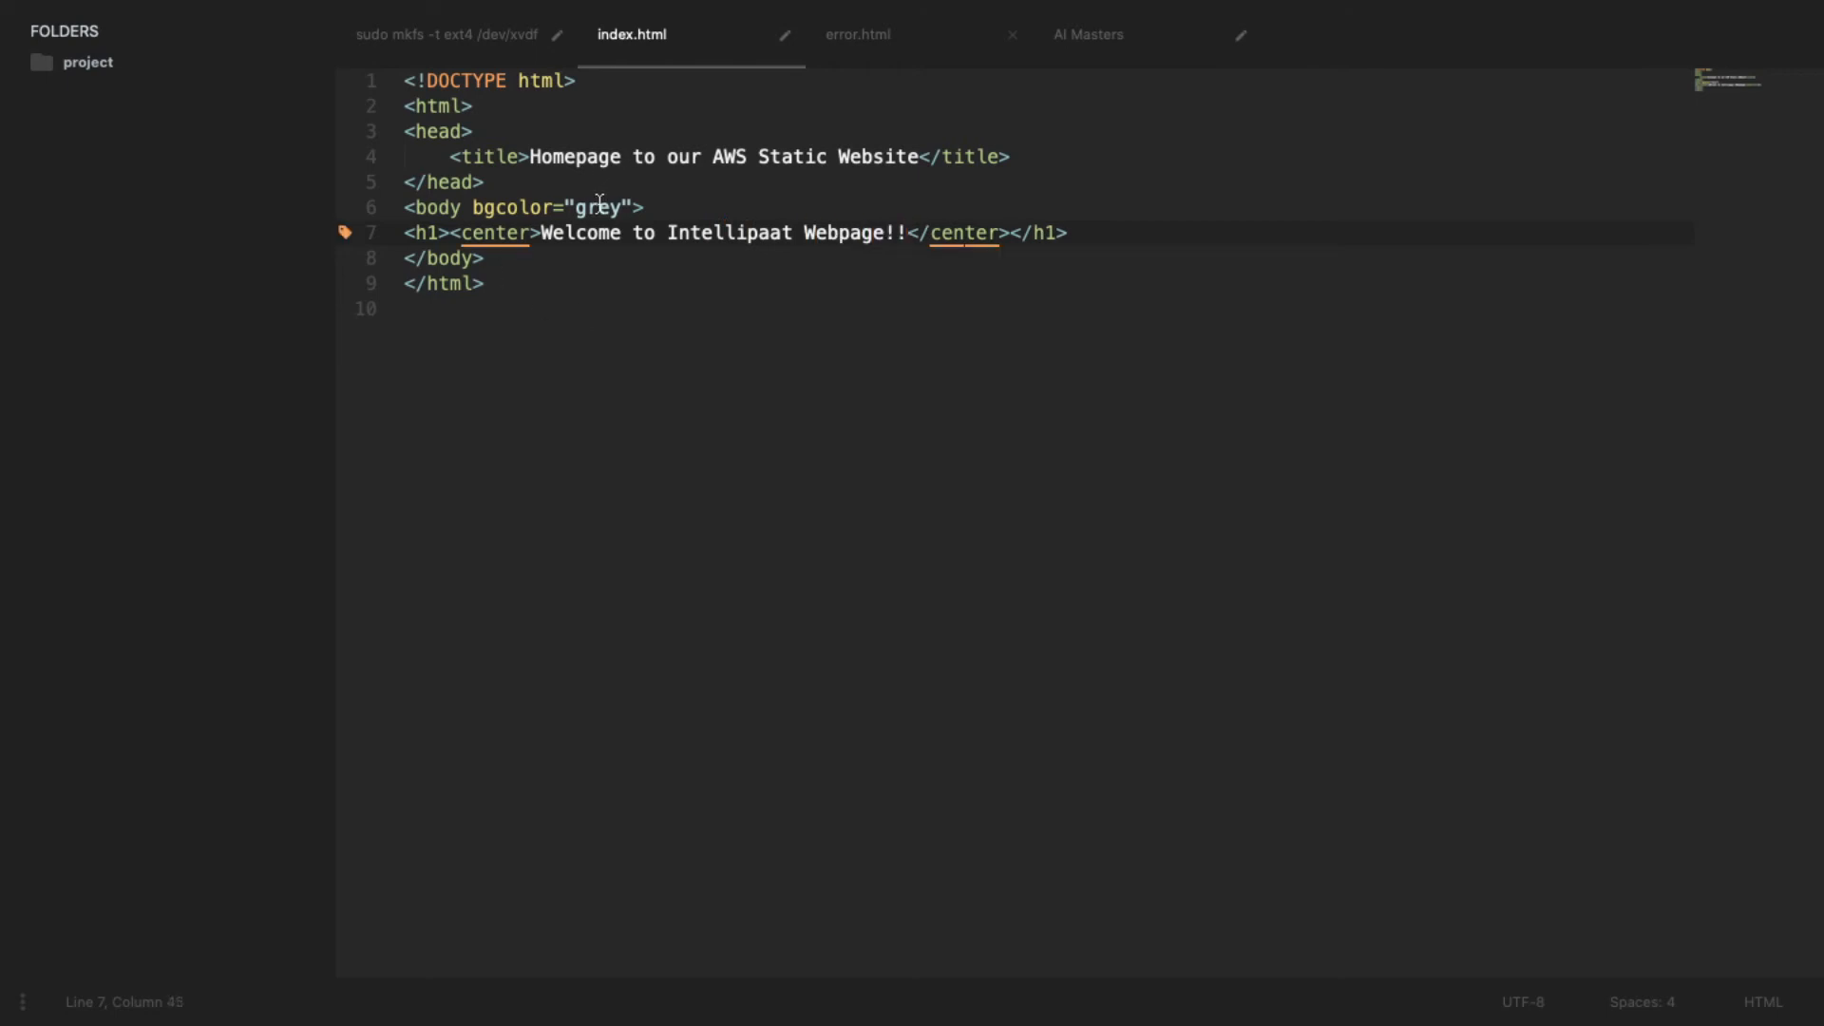
- Add the attribute color="white" to the opening h1 tag in index.html
left_click(440, 237)
type("color=white")
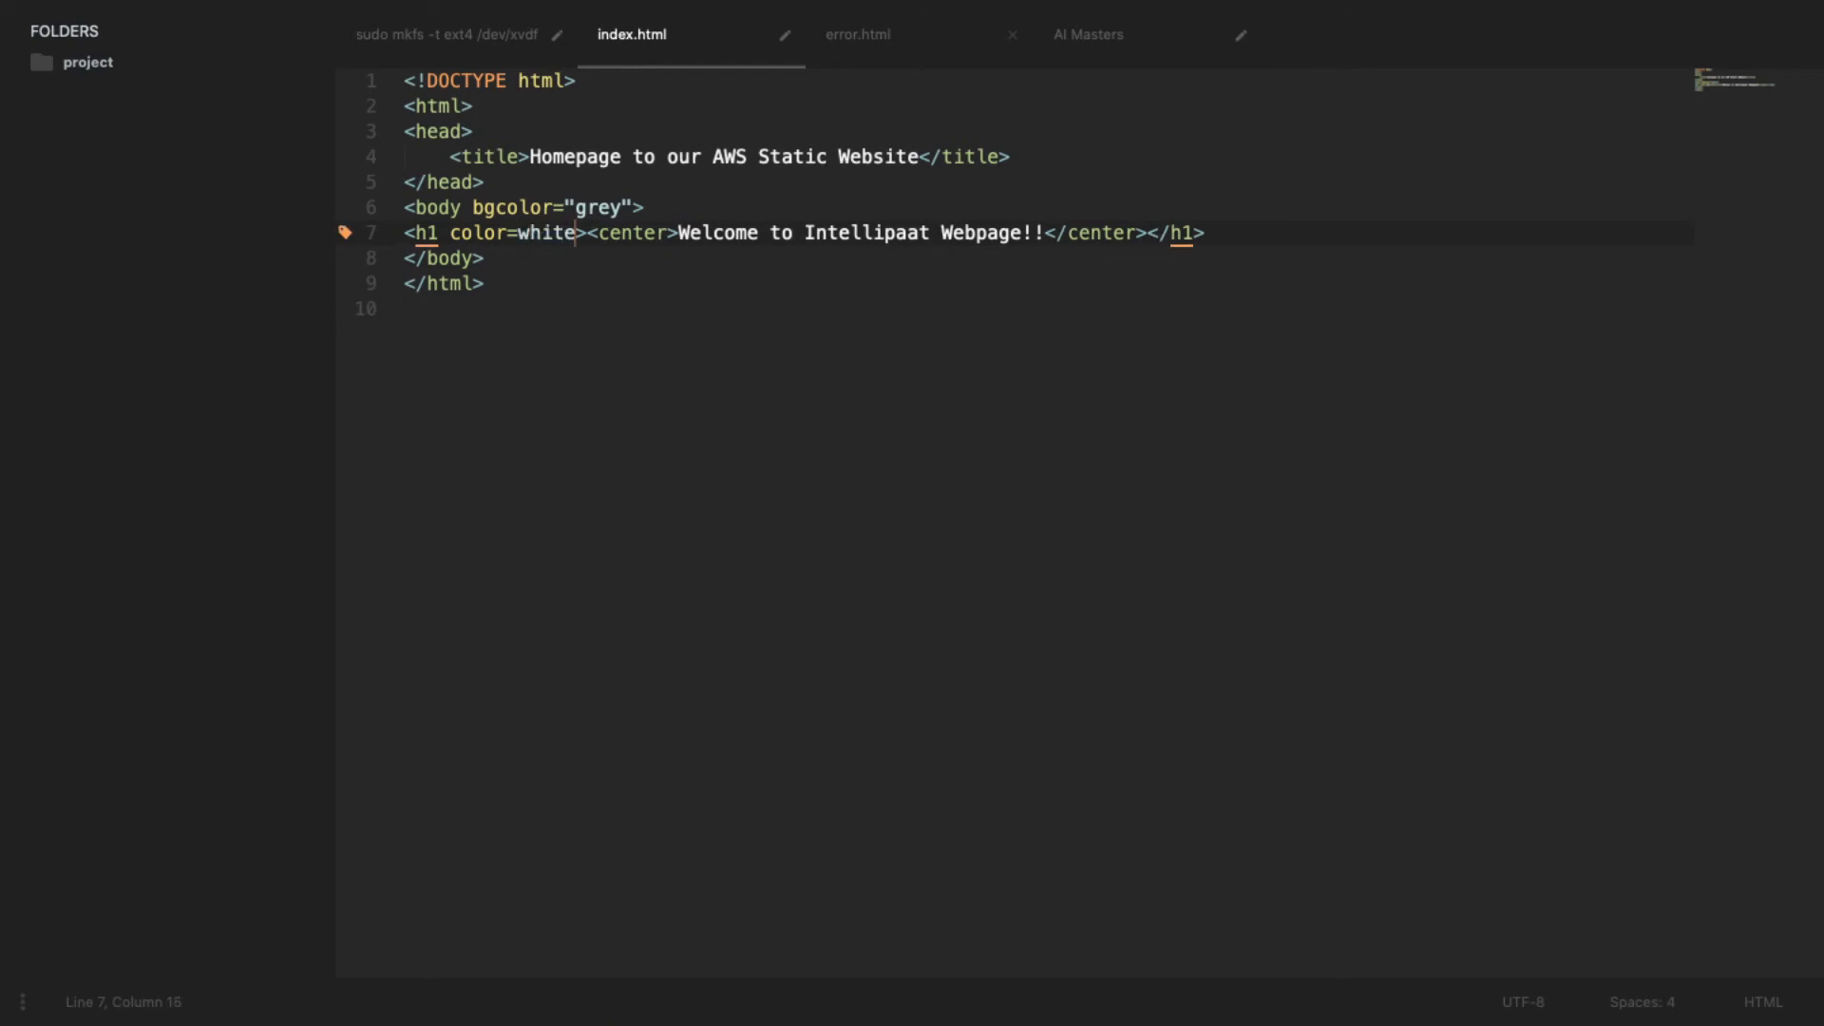
type("\"")
key("Left")
key("Left")
key("Left")
key("Left")
key("Left")
key("Left")
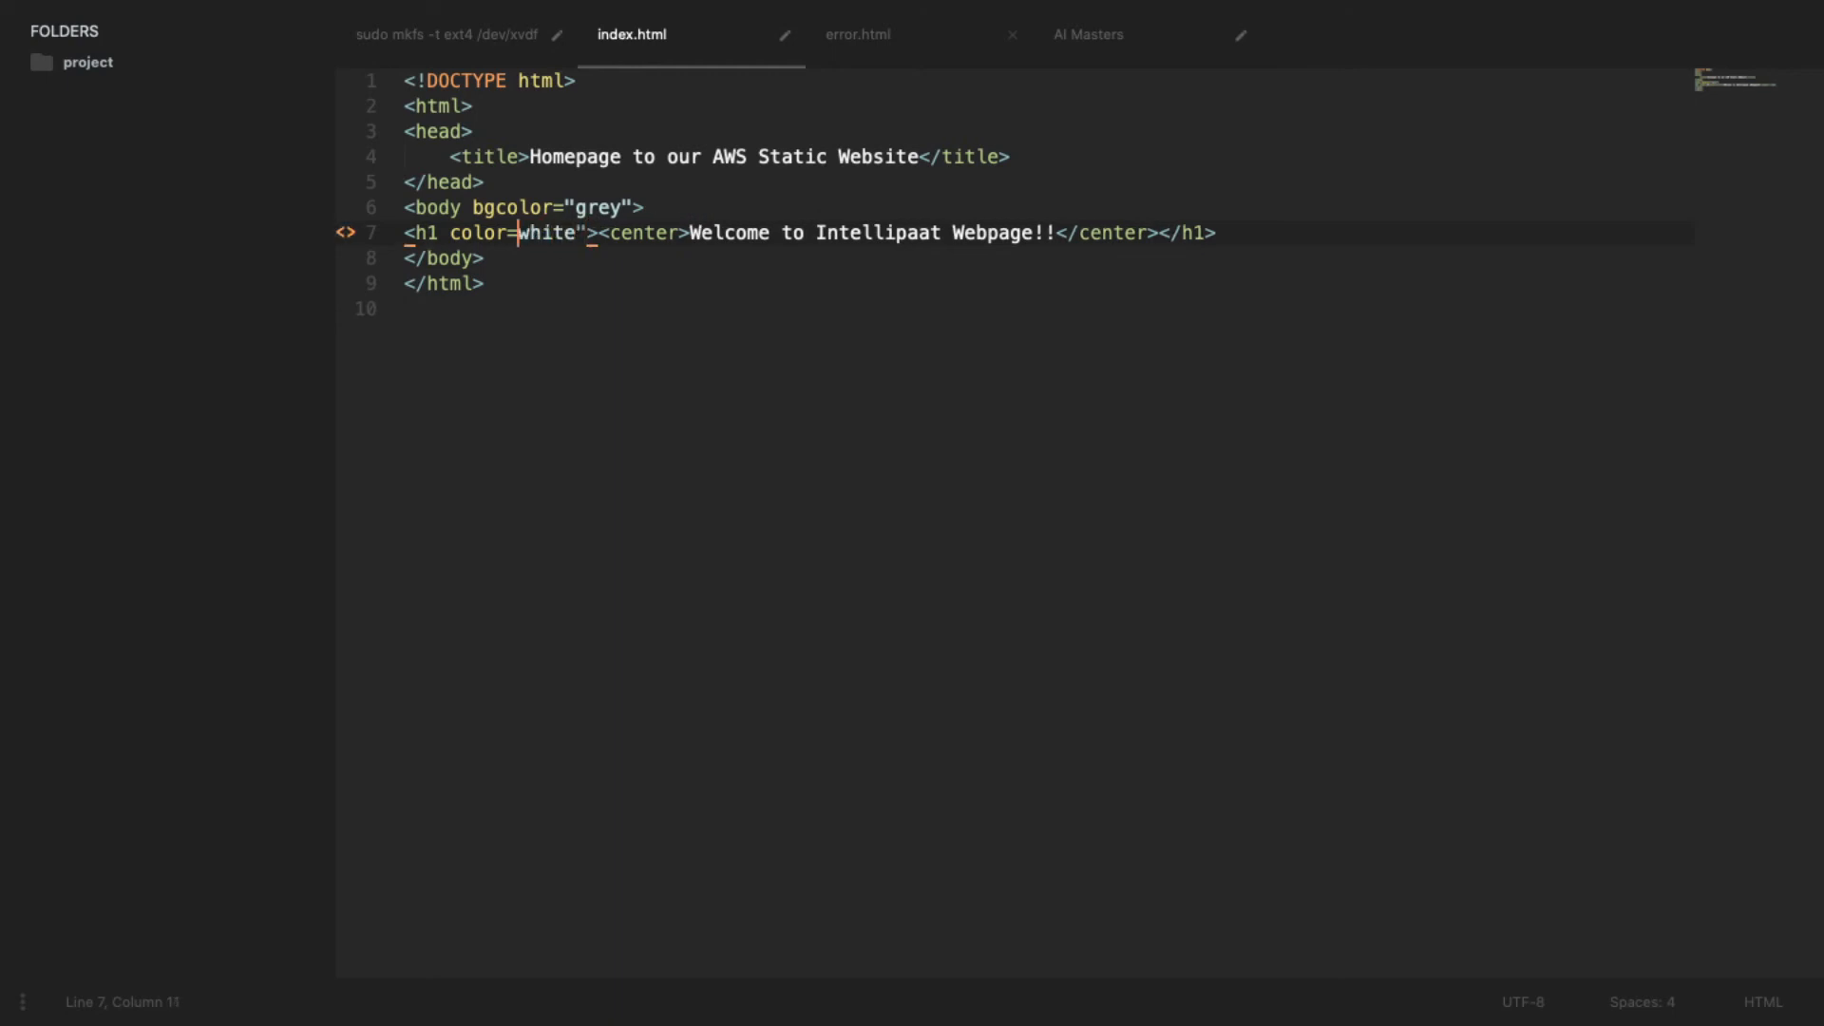
type("\"")
key("Left")
key("Left")
key("alt+BackSpace")
type("font")
key("BackSpace")
key("BackSpace")
key("BackSpace")
key("BackSpace")
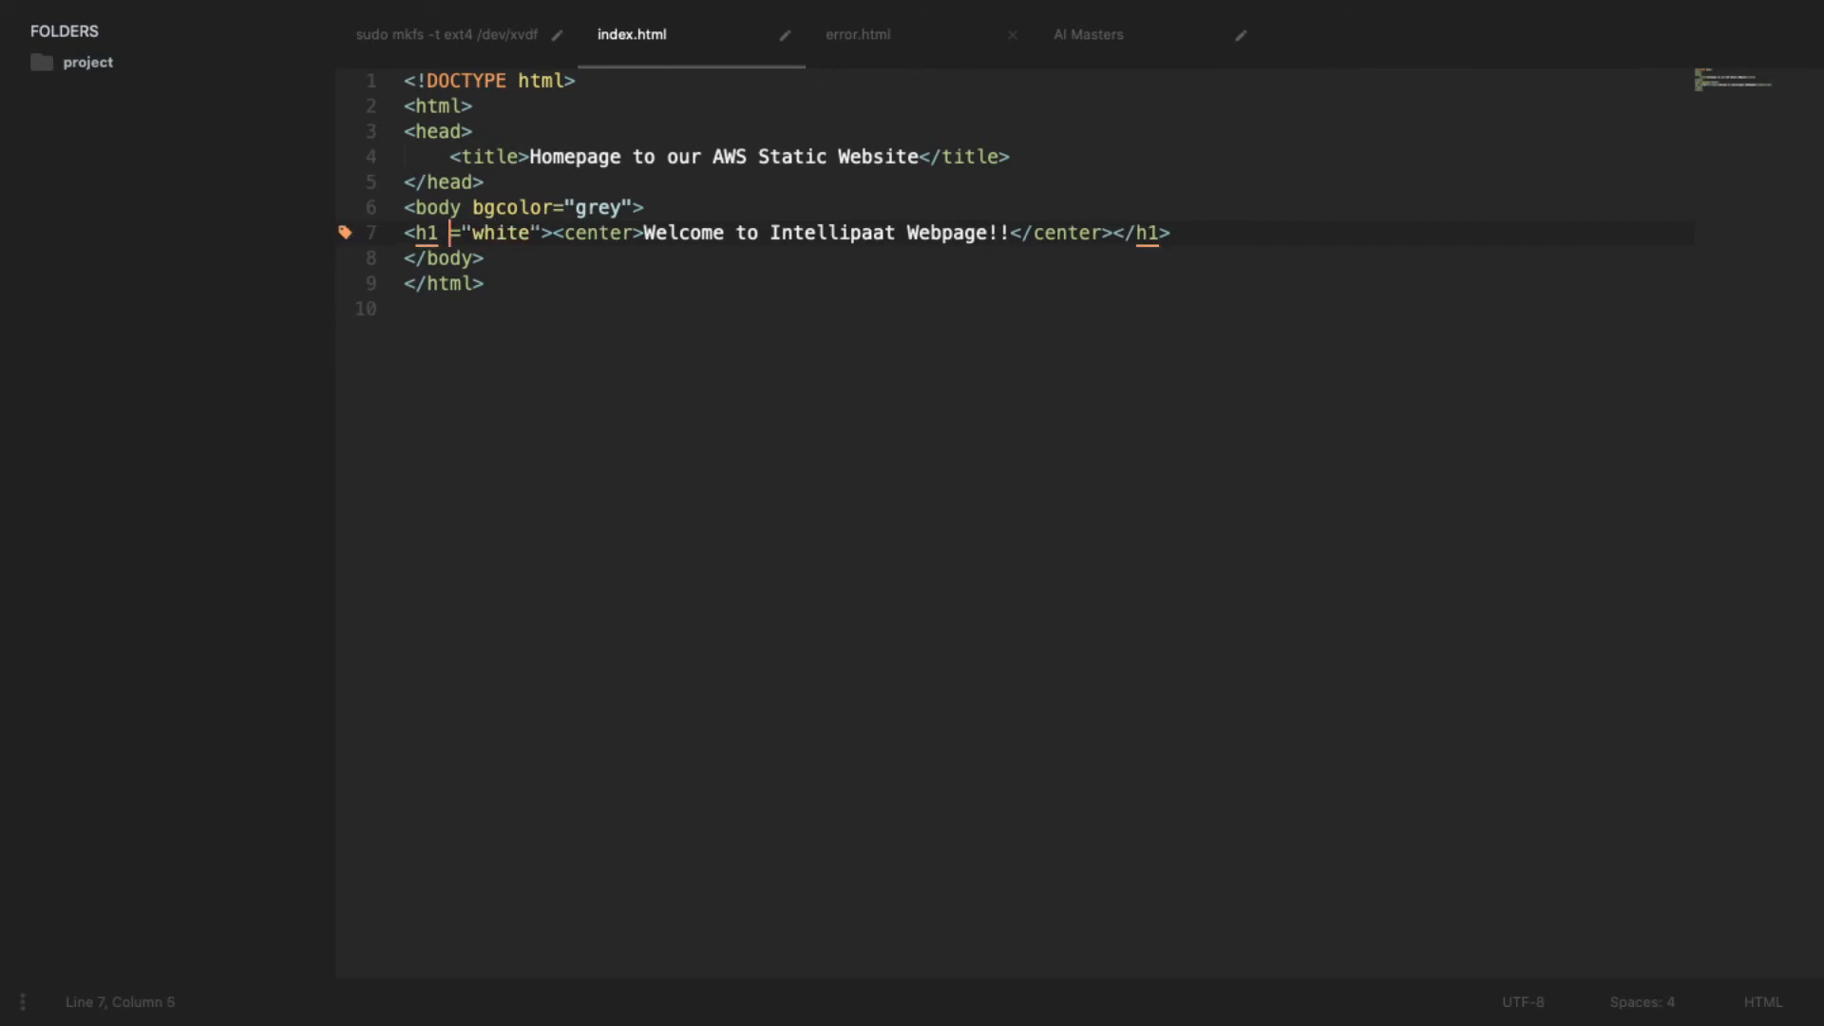
type("color")
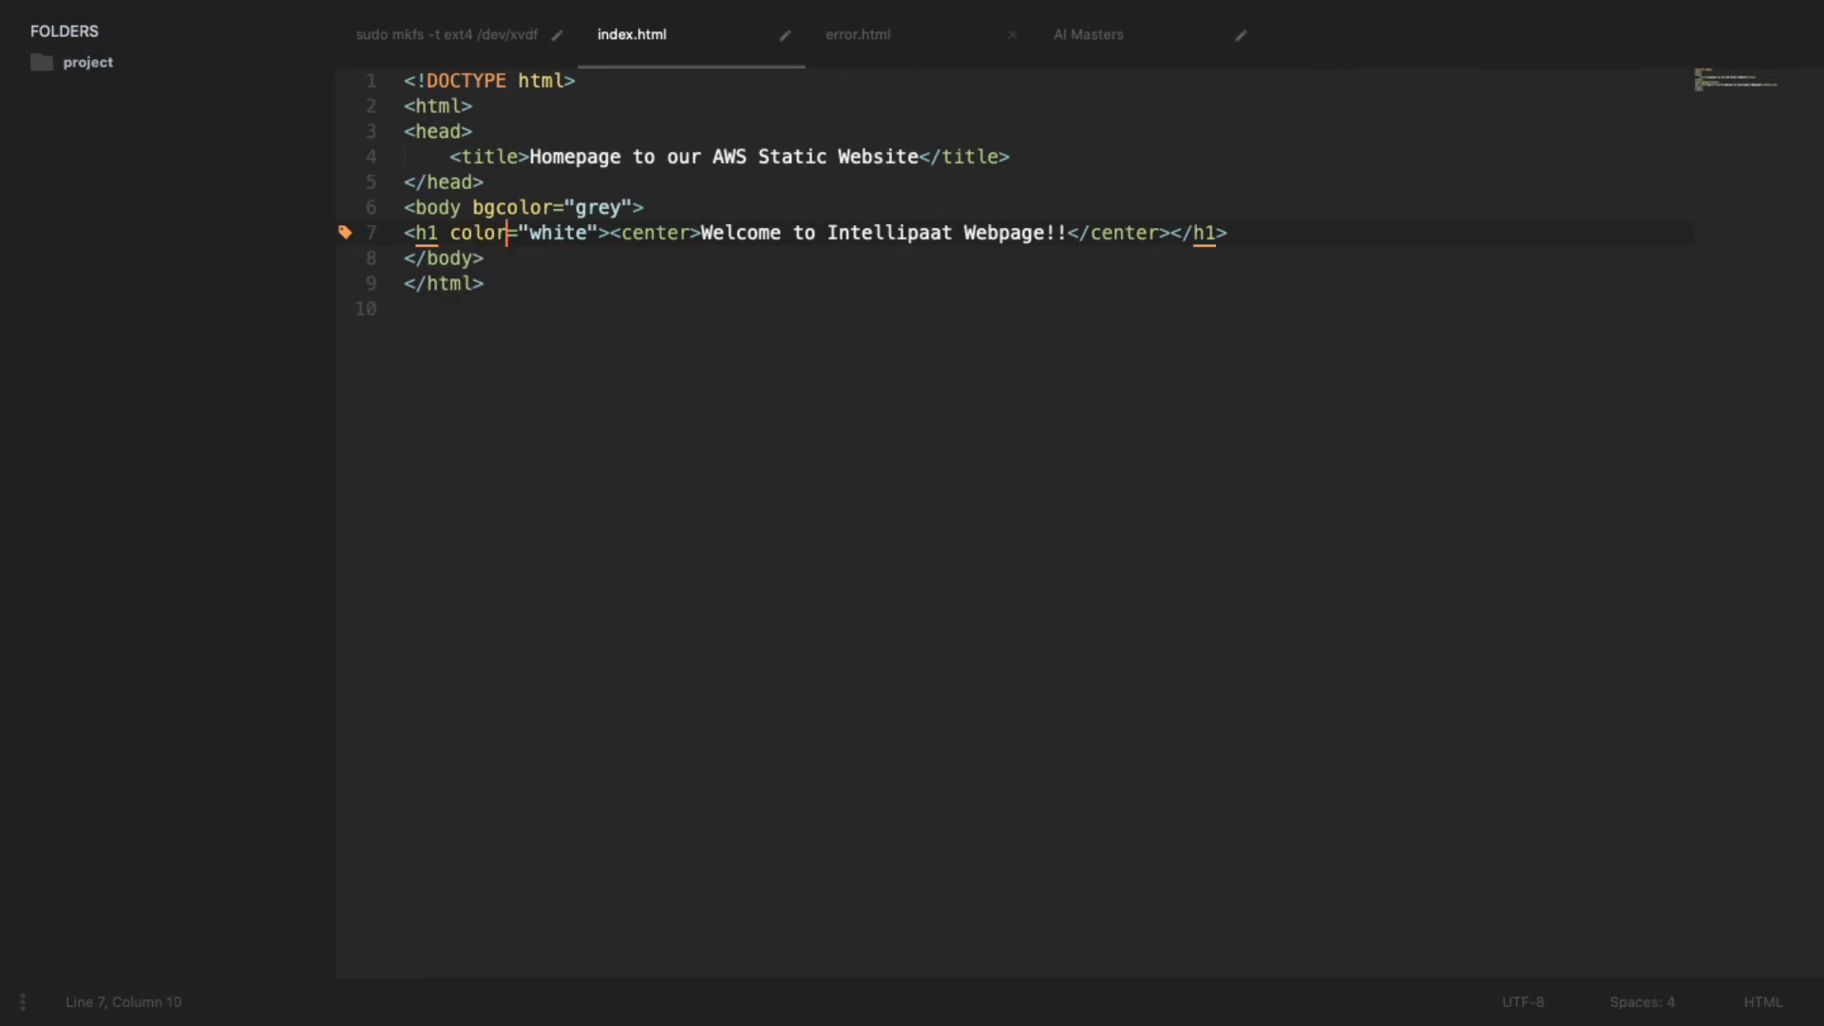
key("super+s")
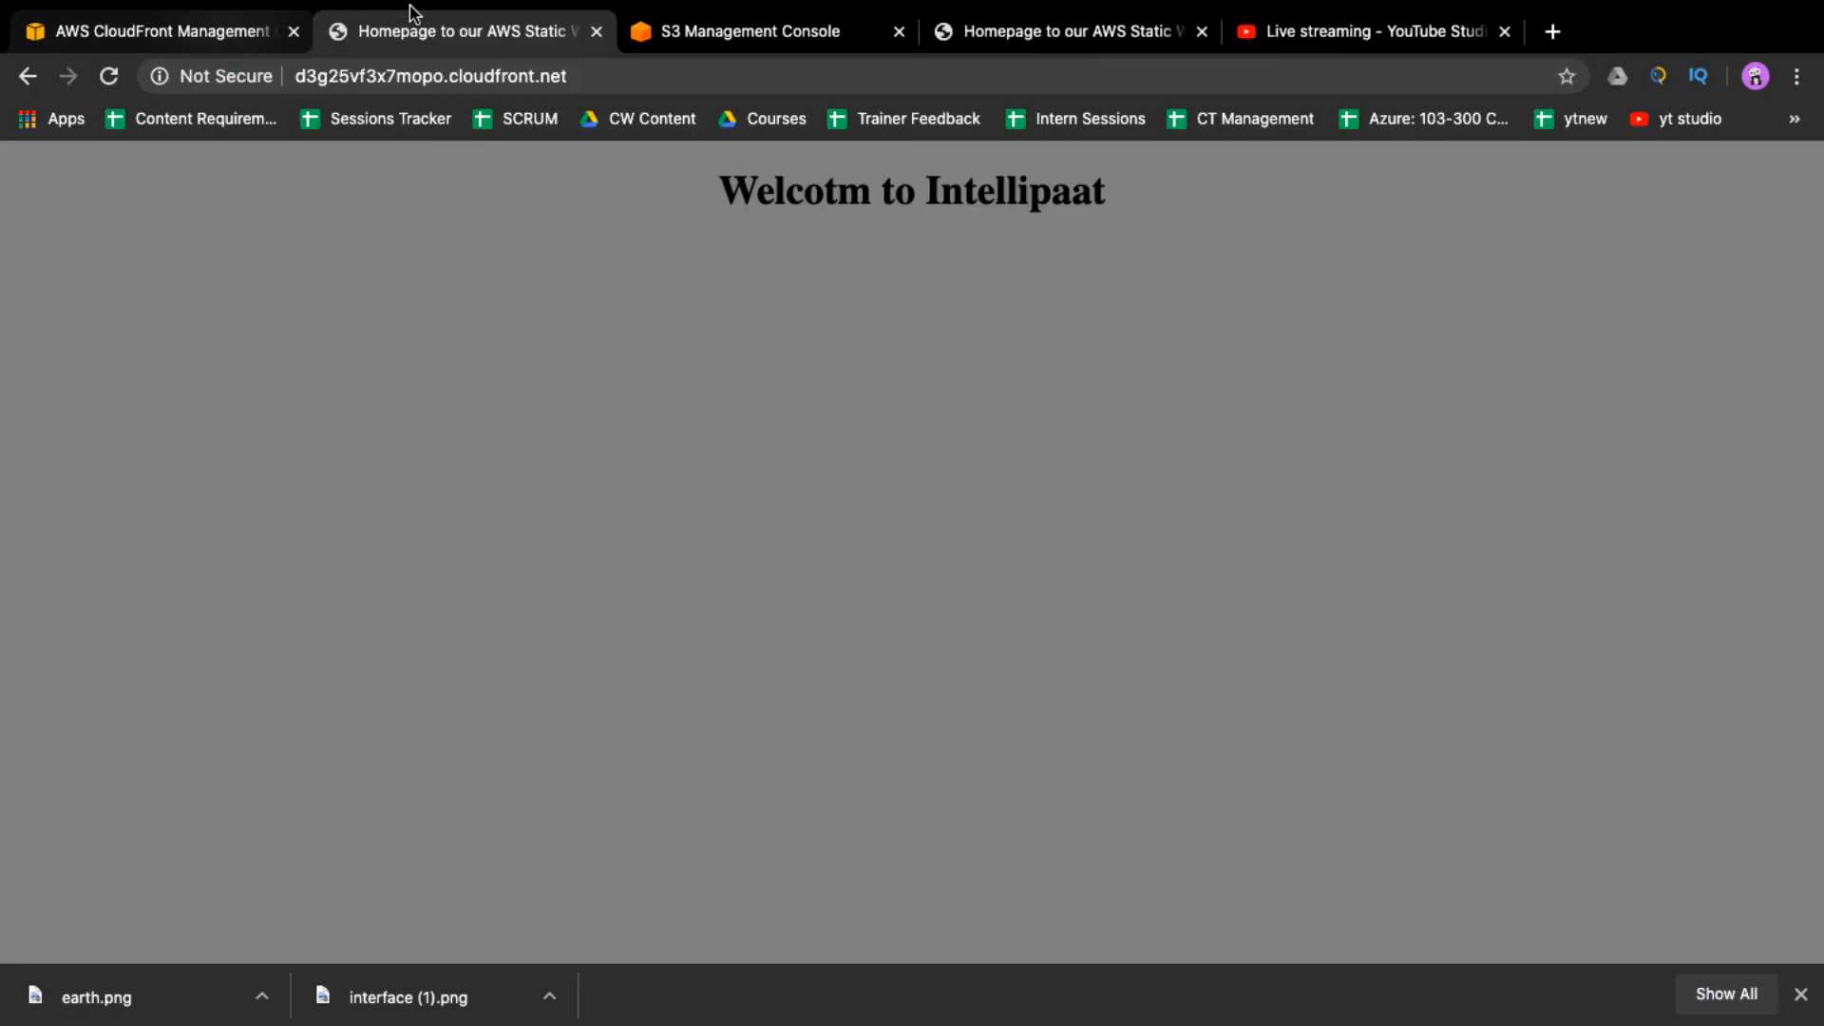
left_click(722, 29)
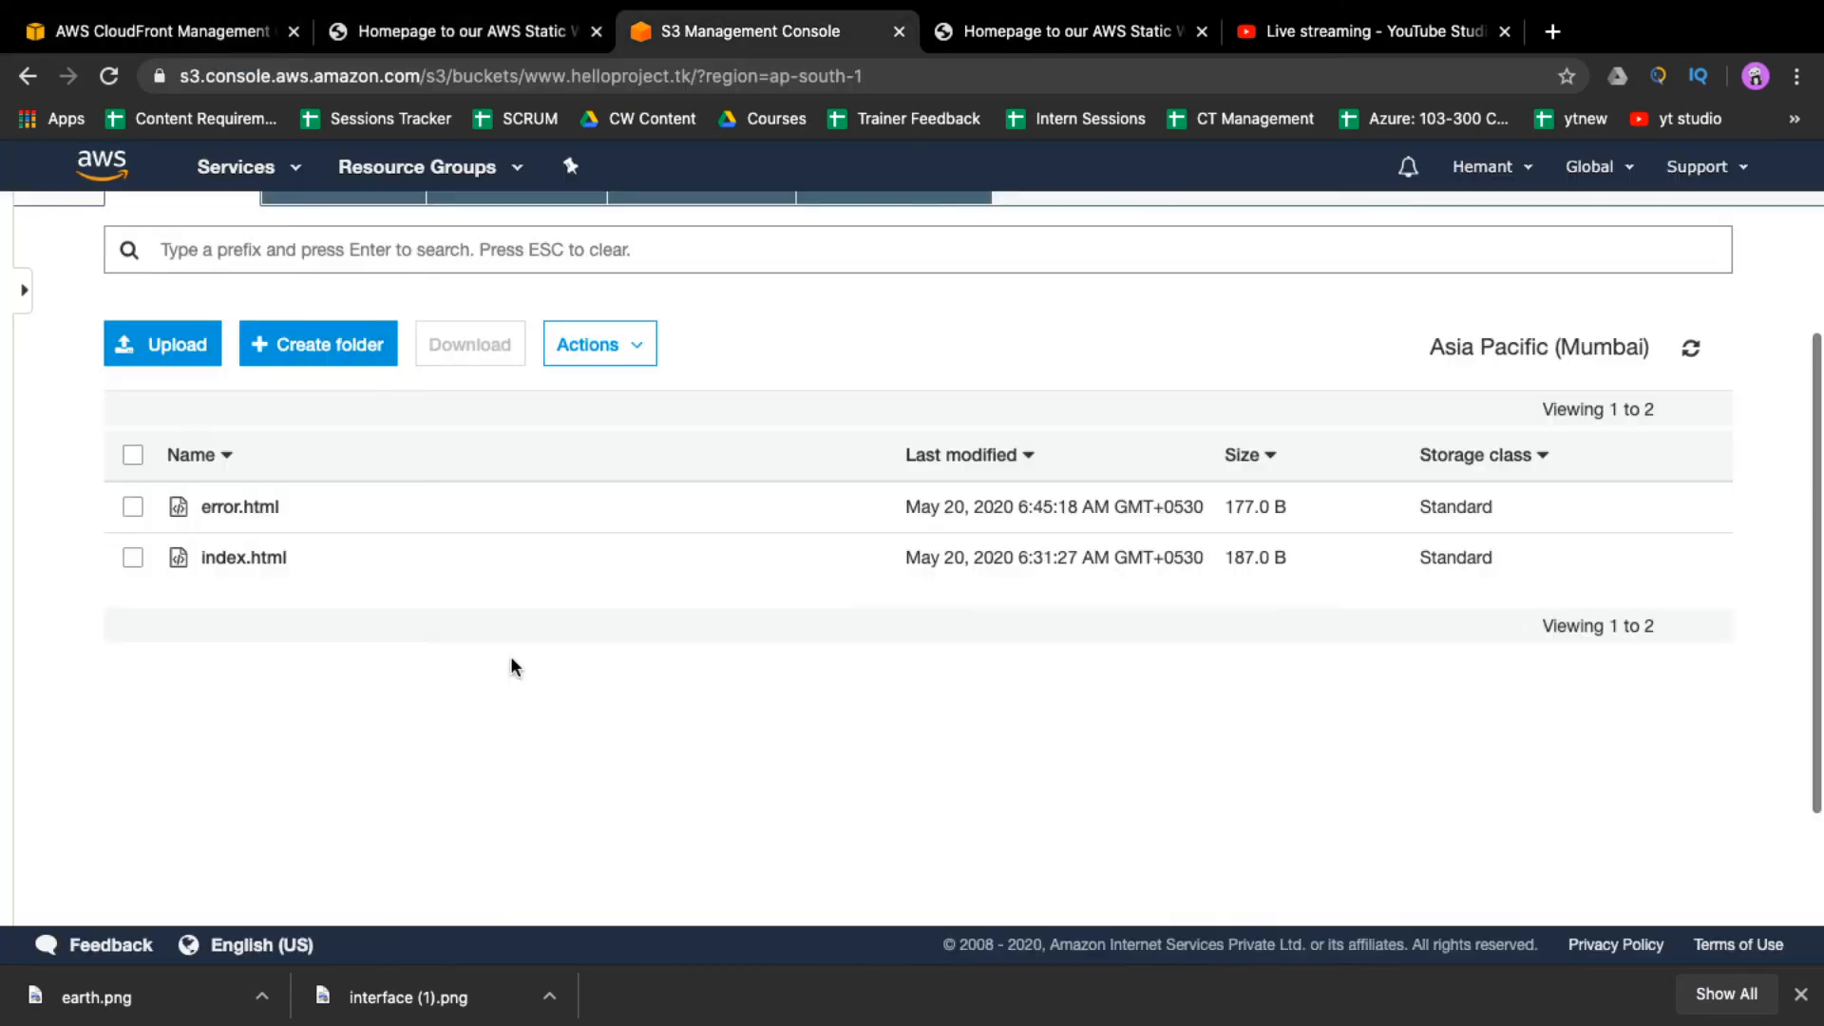
scroll(513, 661, "up", 1)
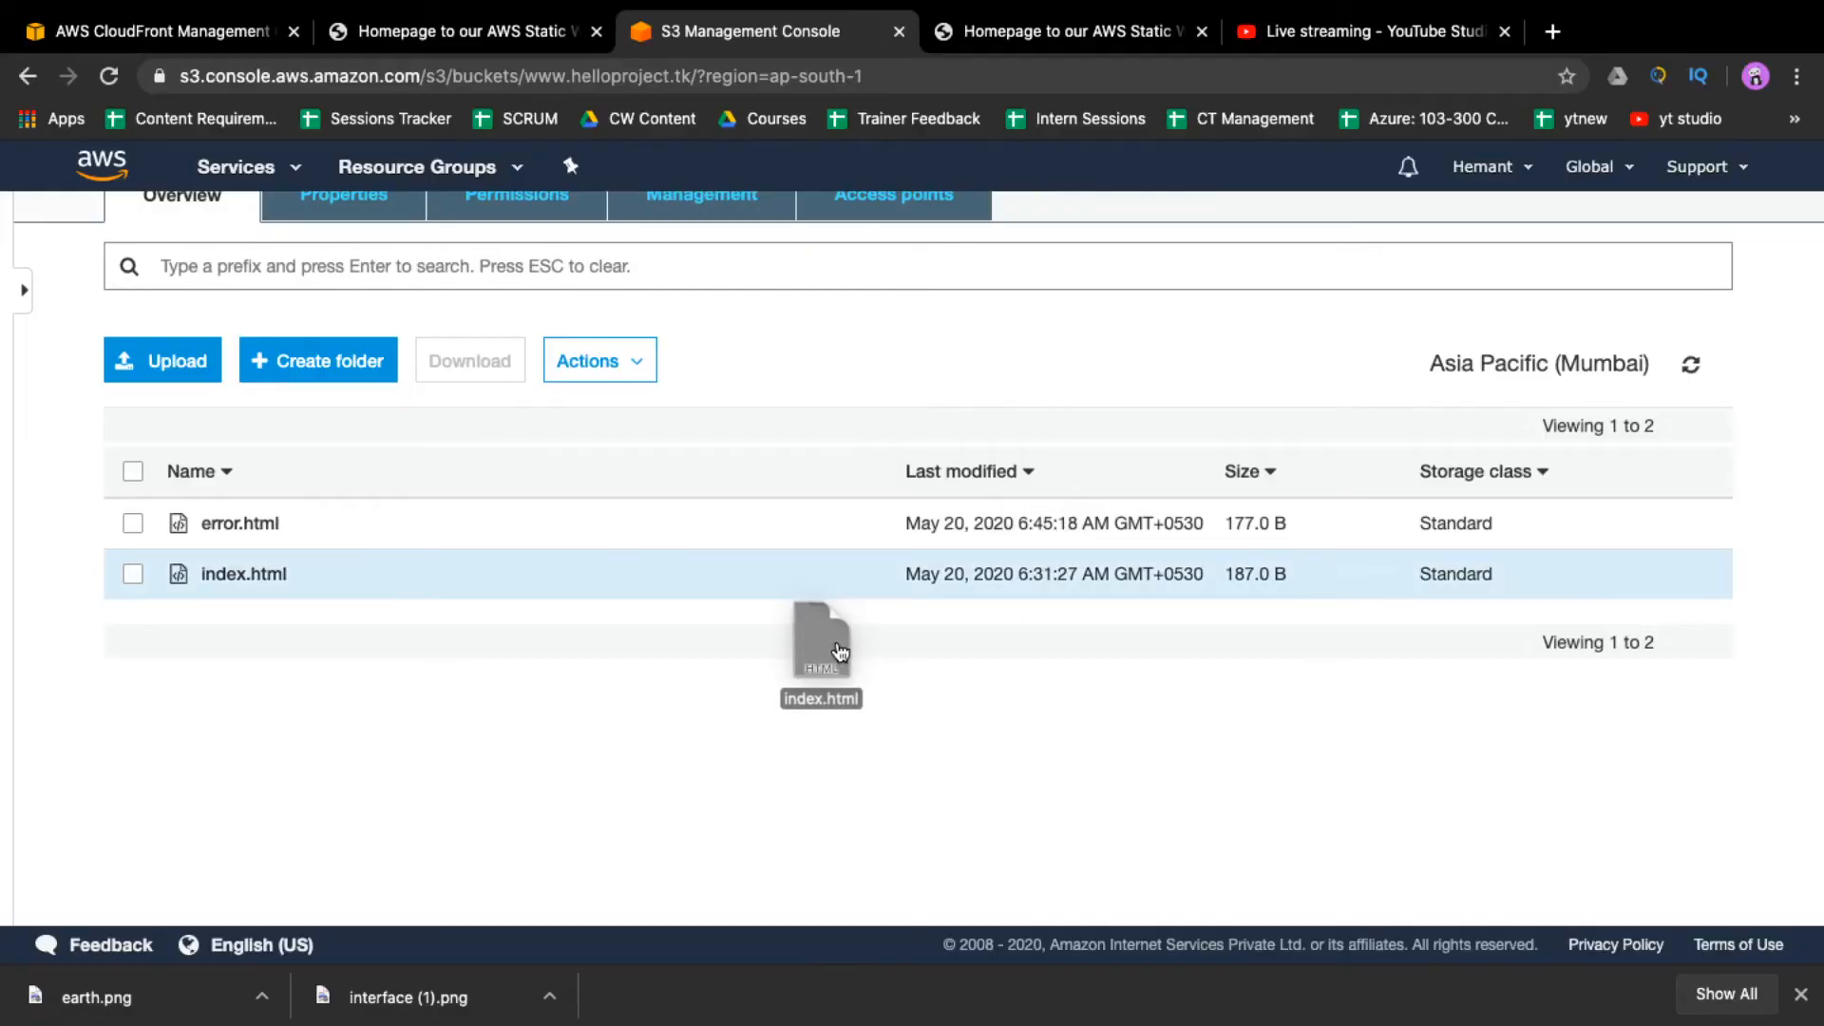
left_click_drag(815, 632, 841, 639)
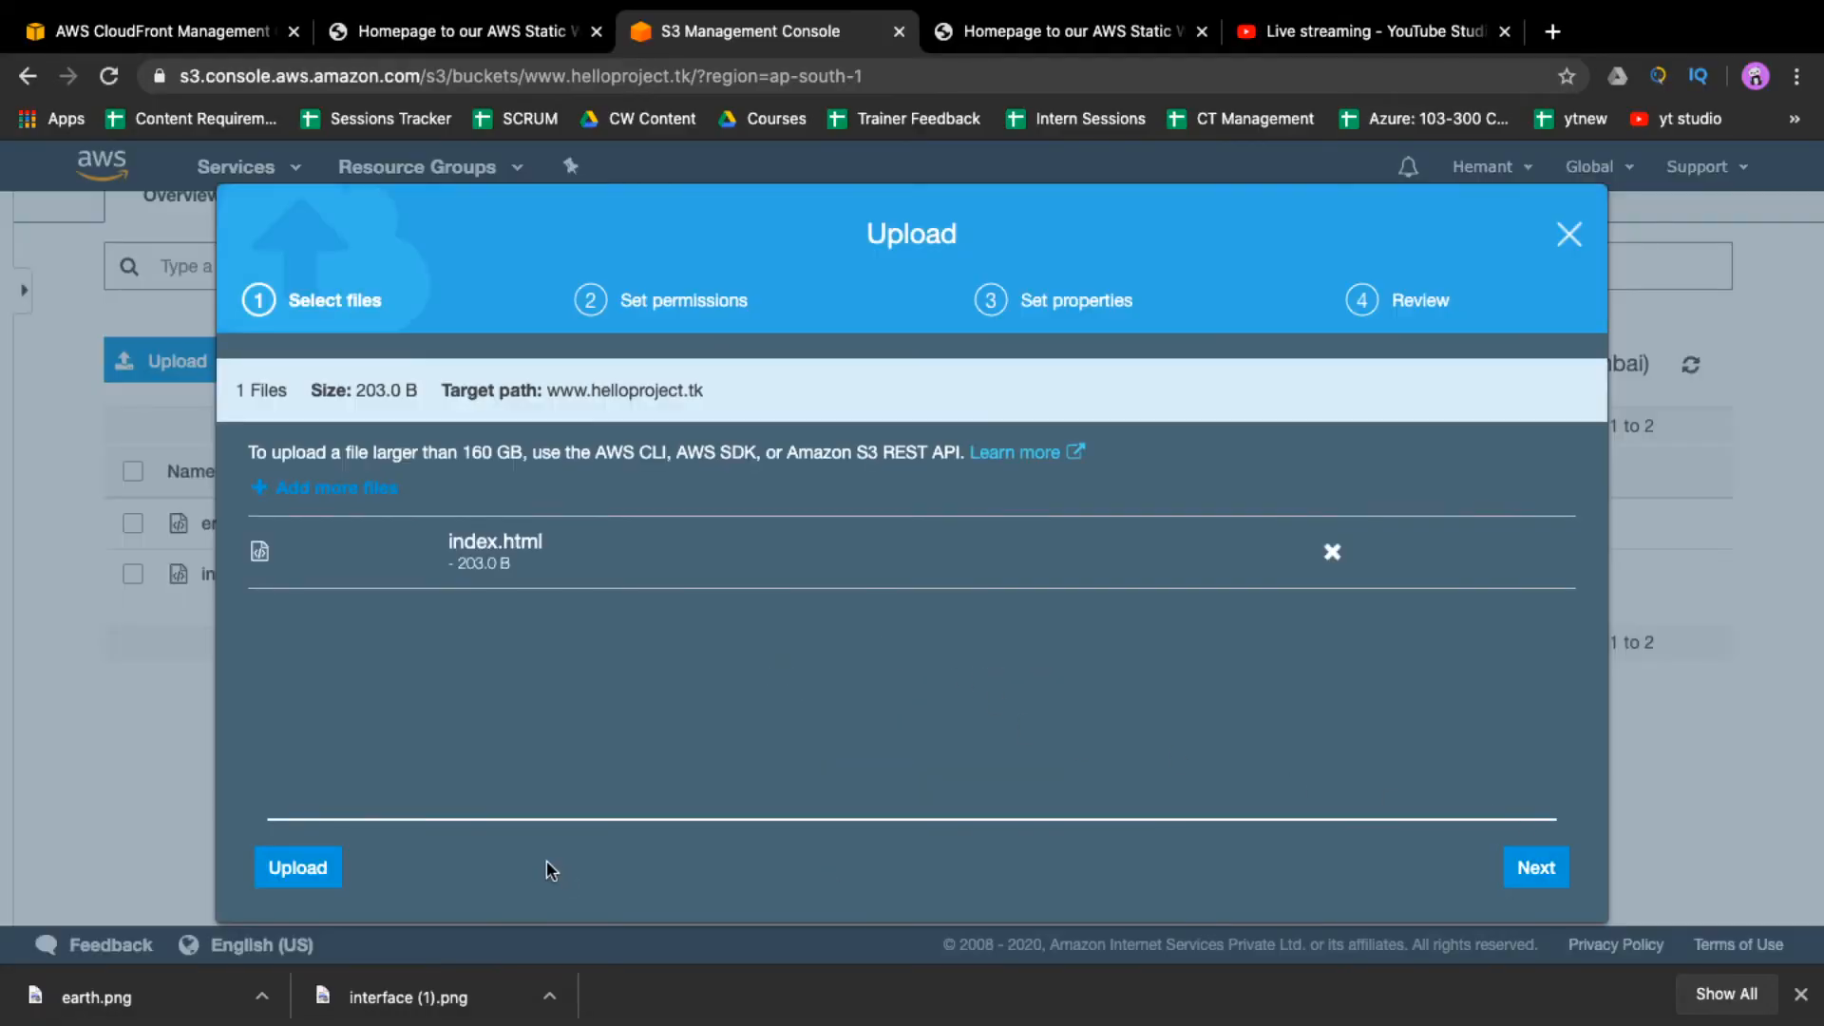
left_click(317, 896)
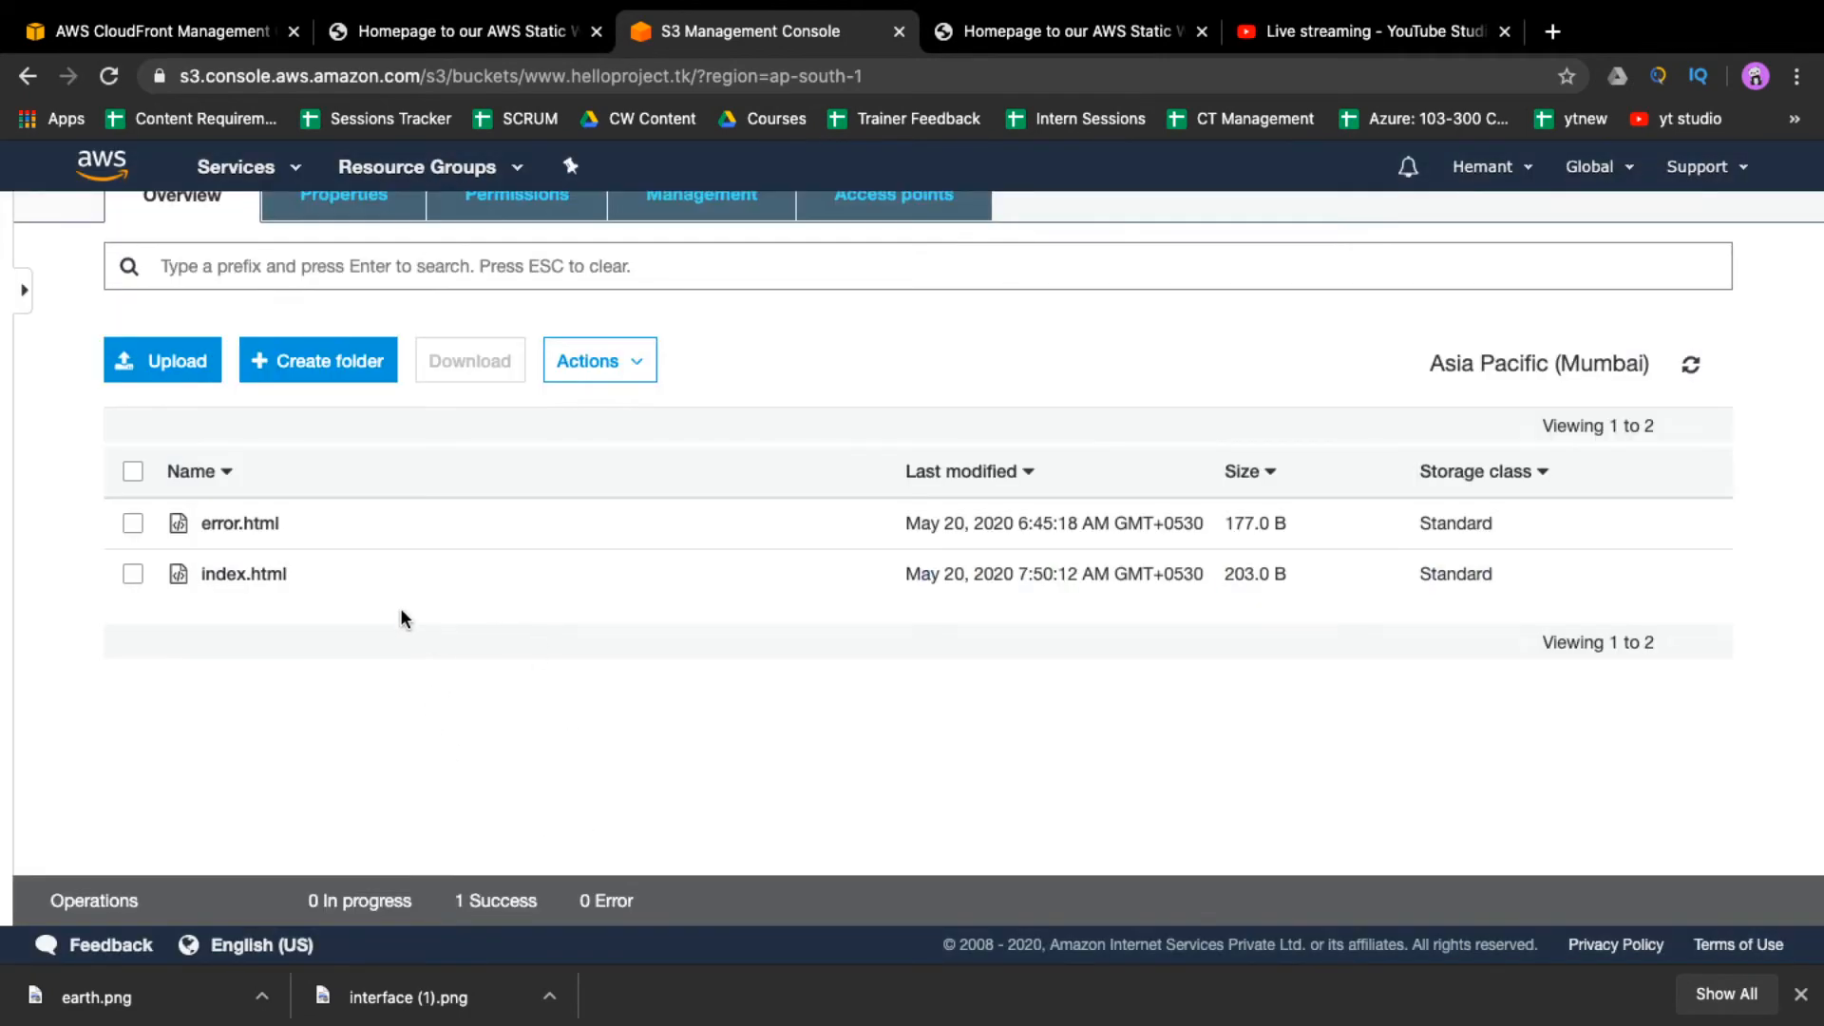
scroll(404, 617, "up", 2)
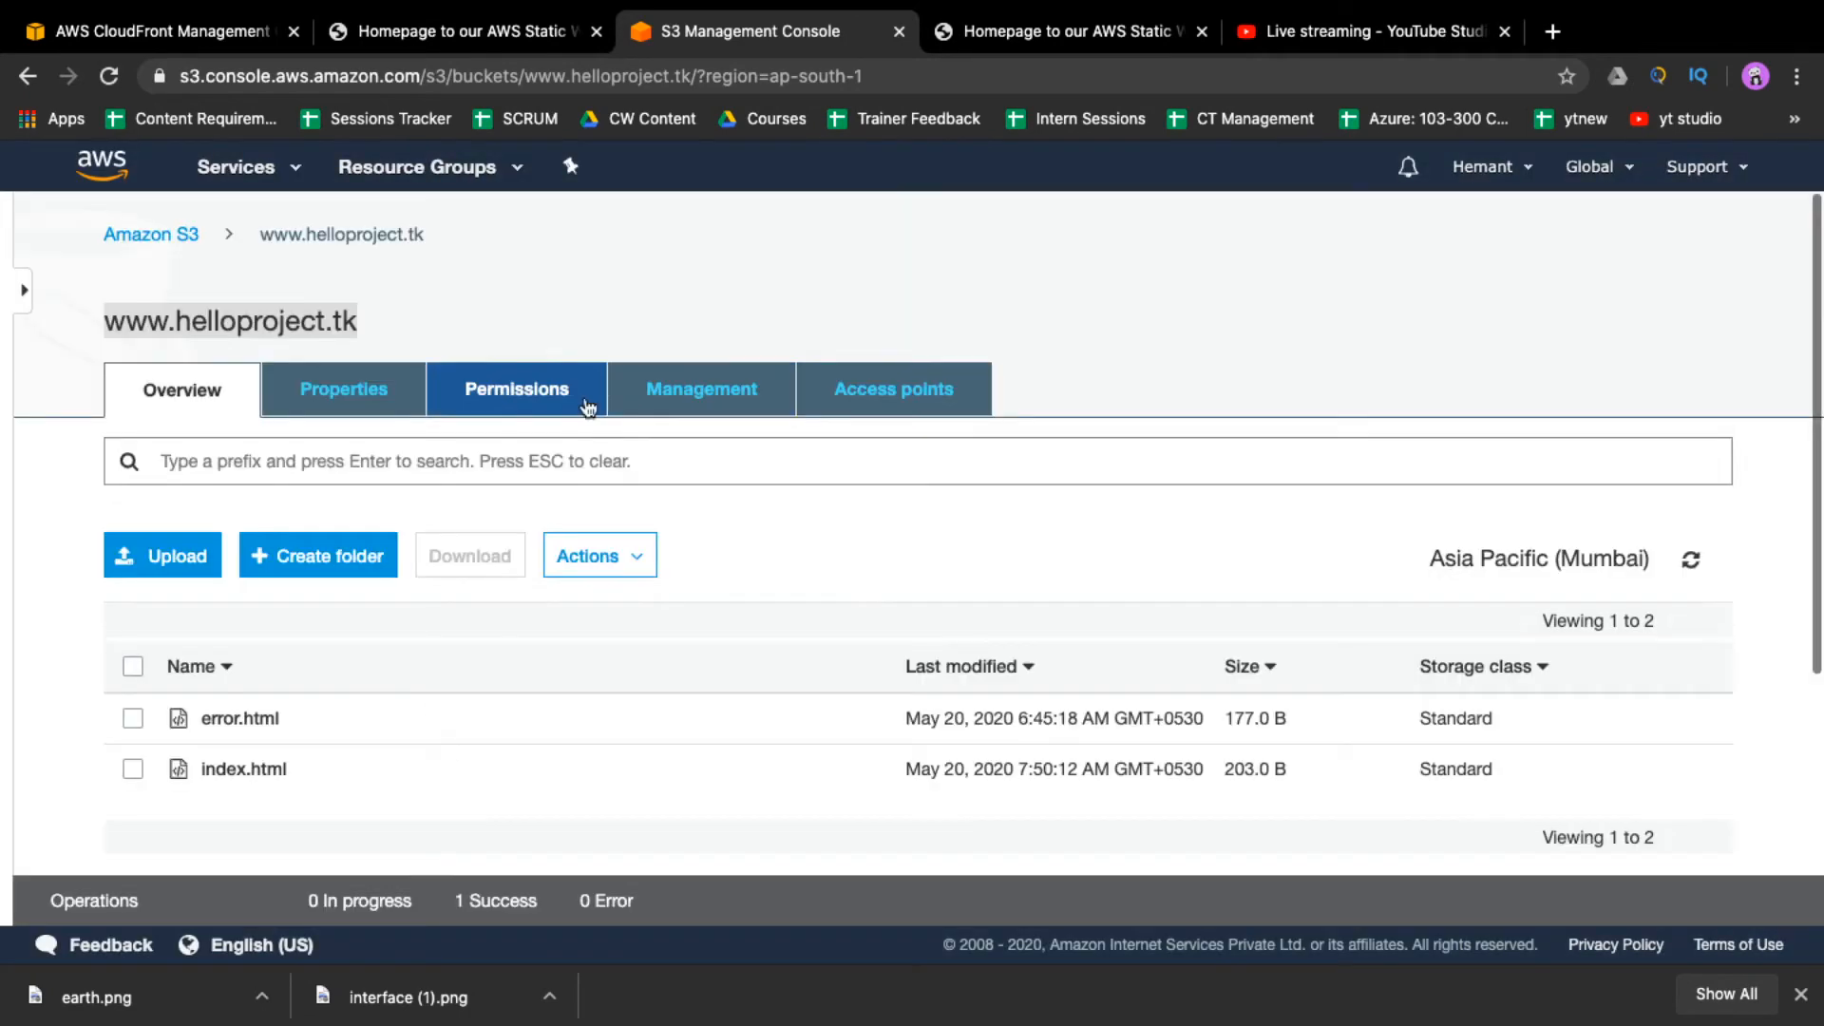
left_click(482, 397)
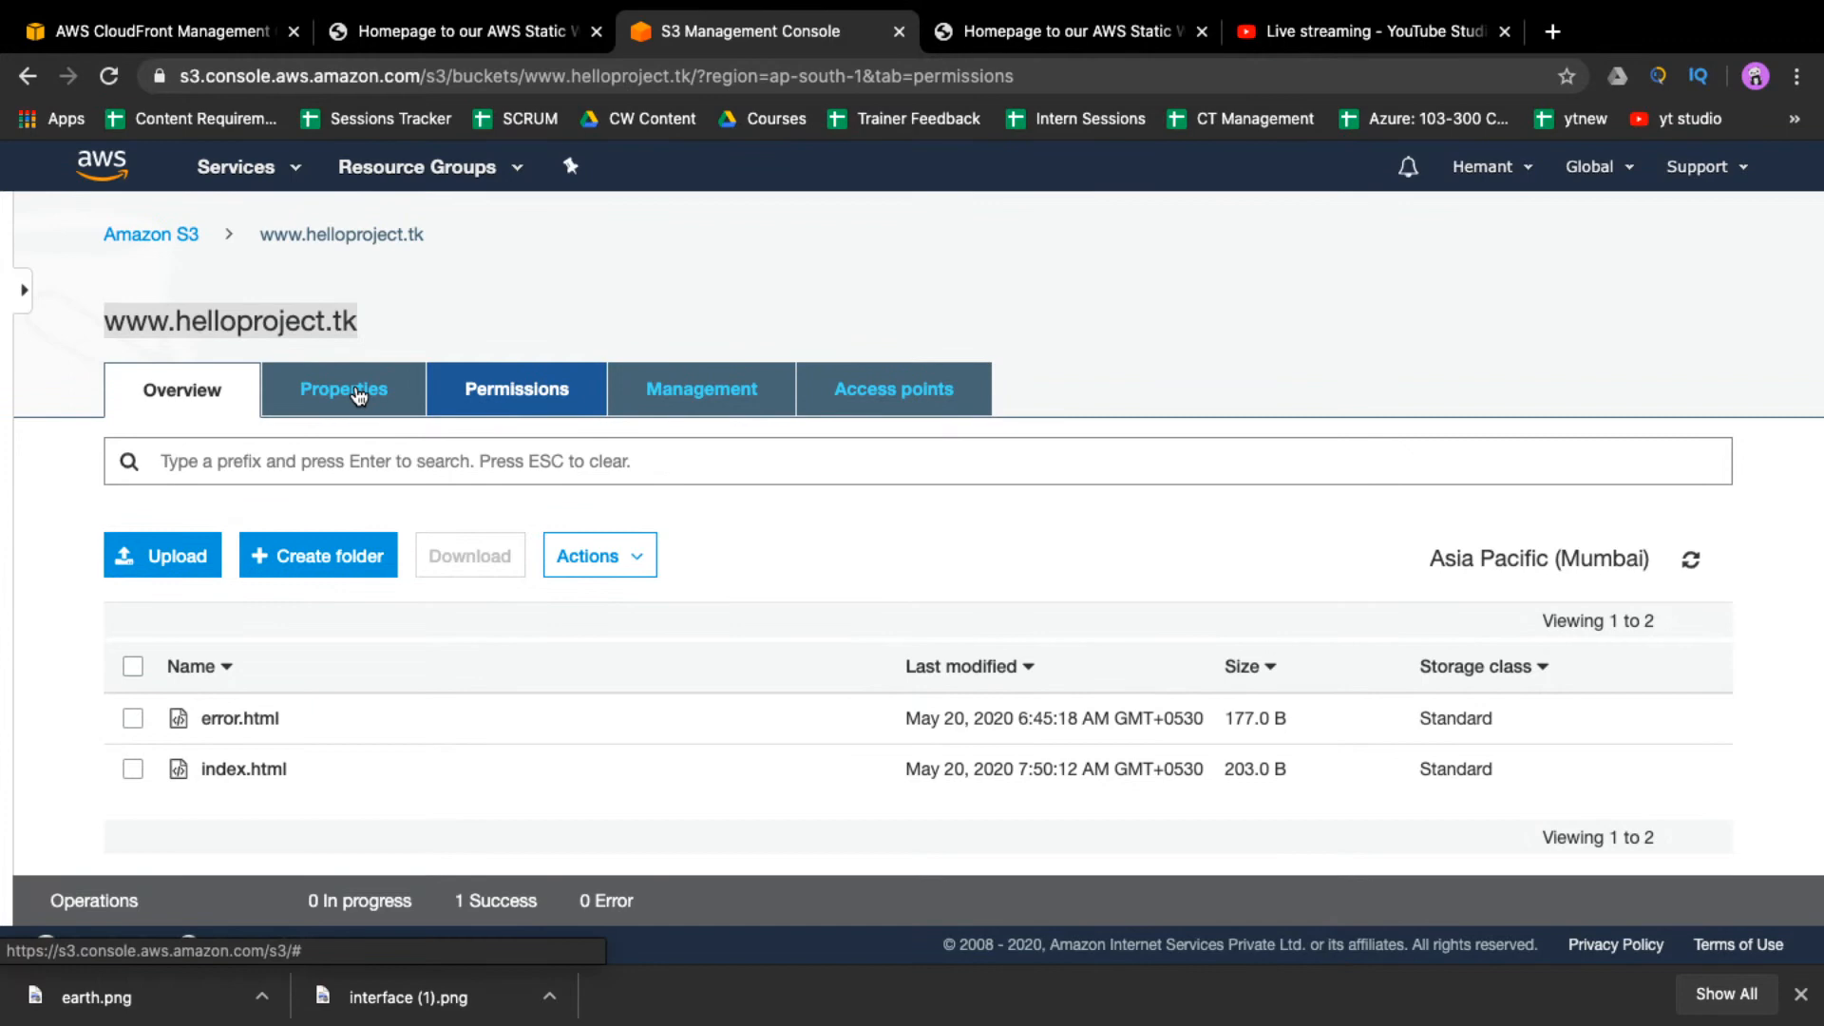
left_click(358, 393)
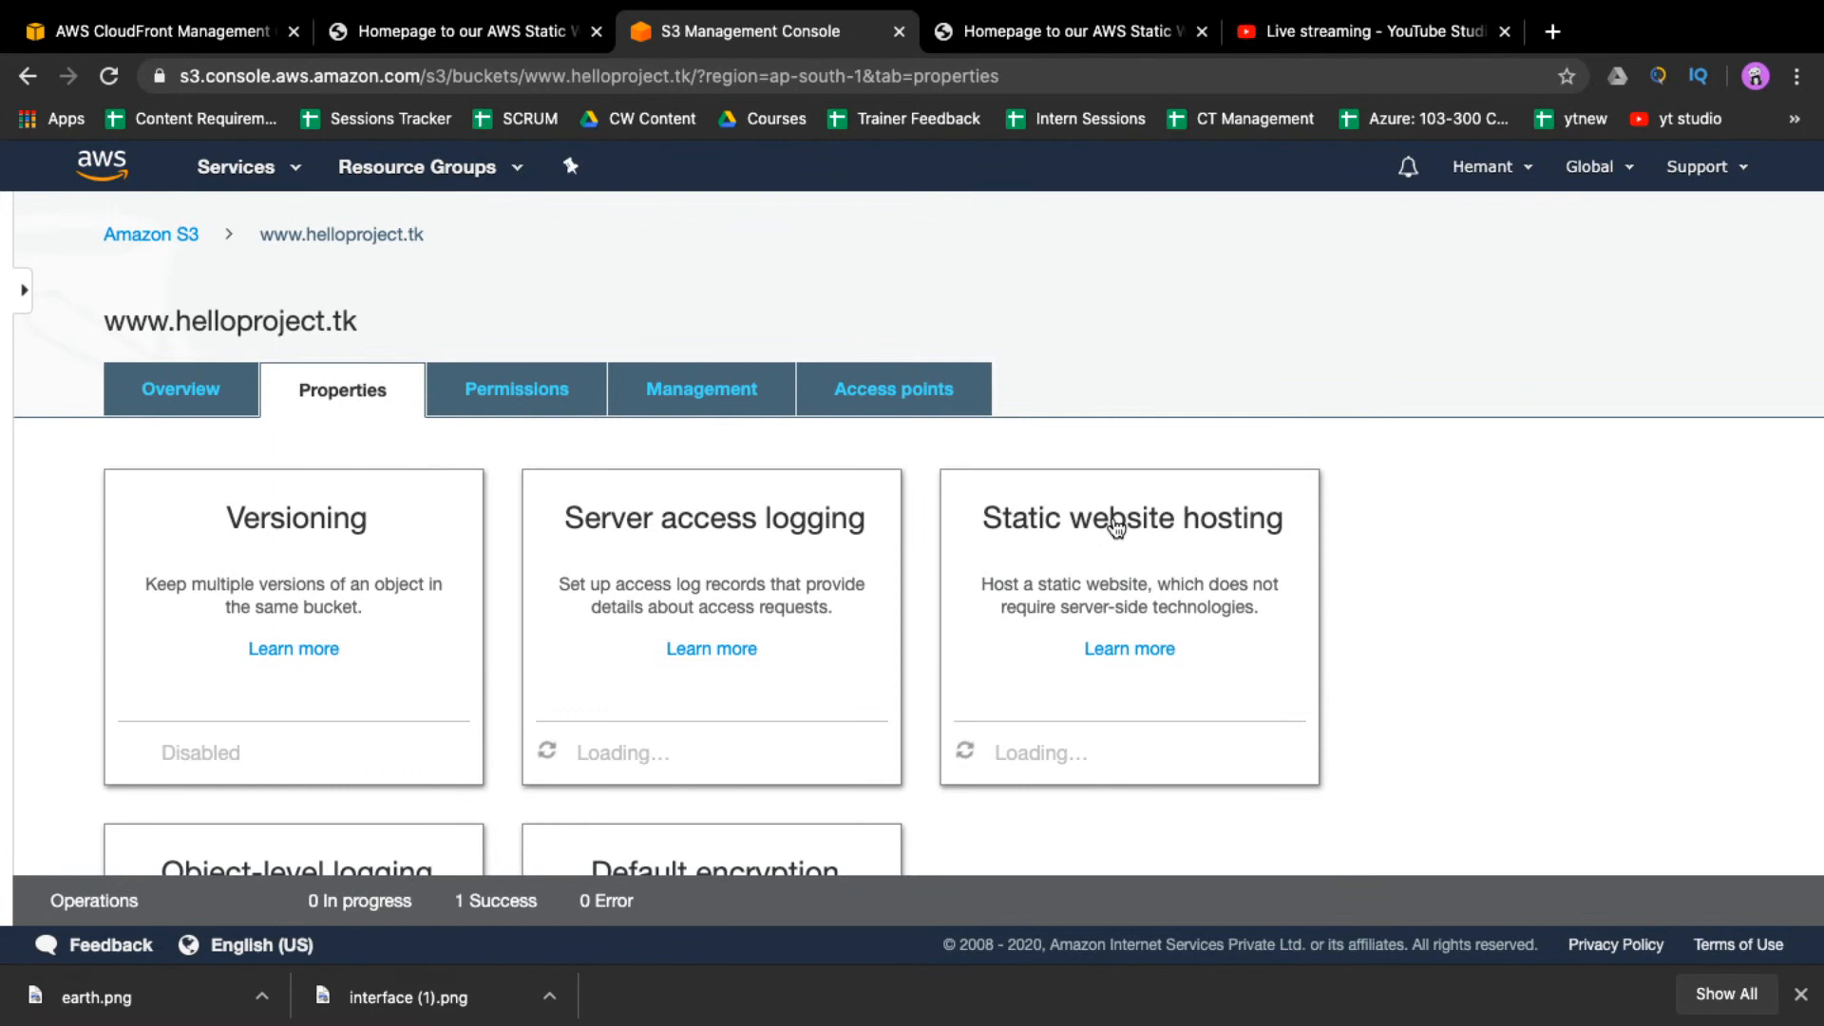
left_click(1171, 521)
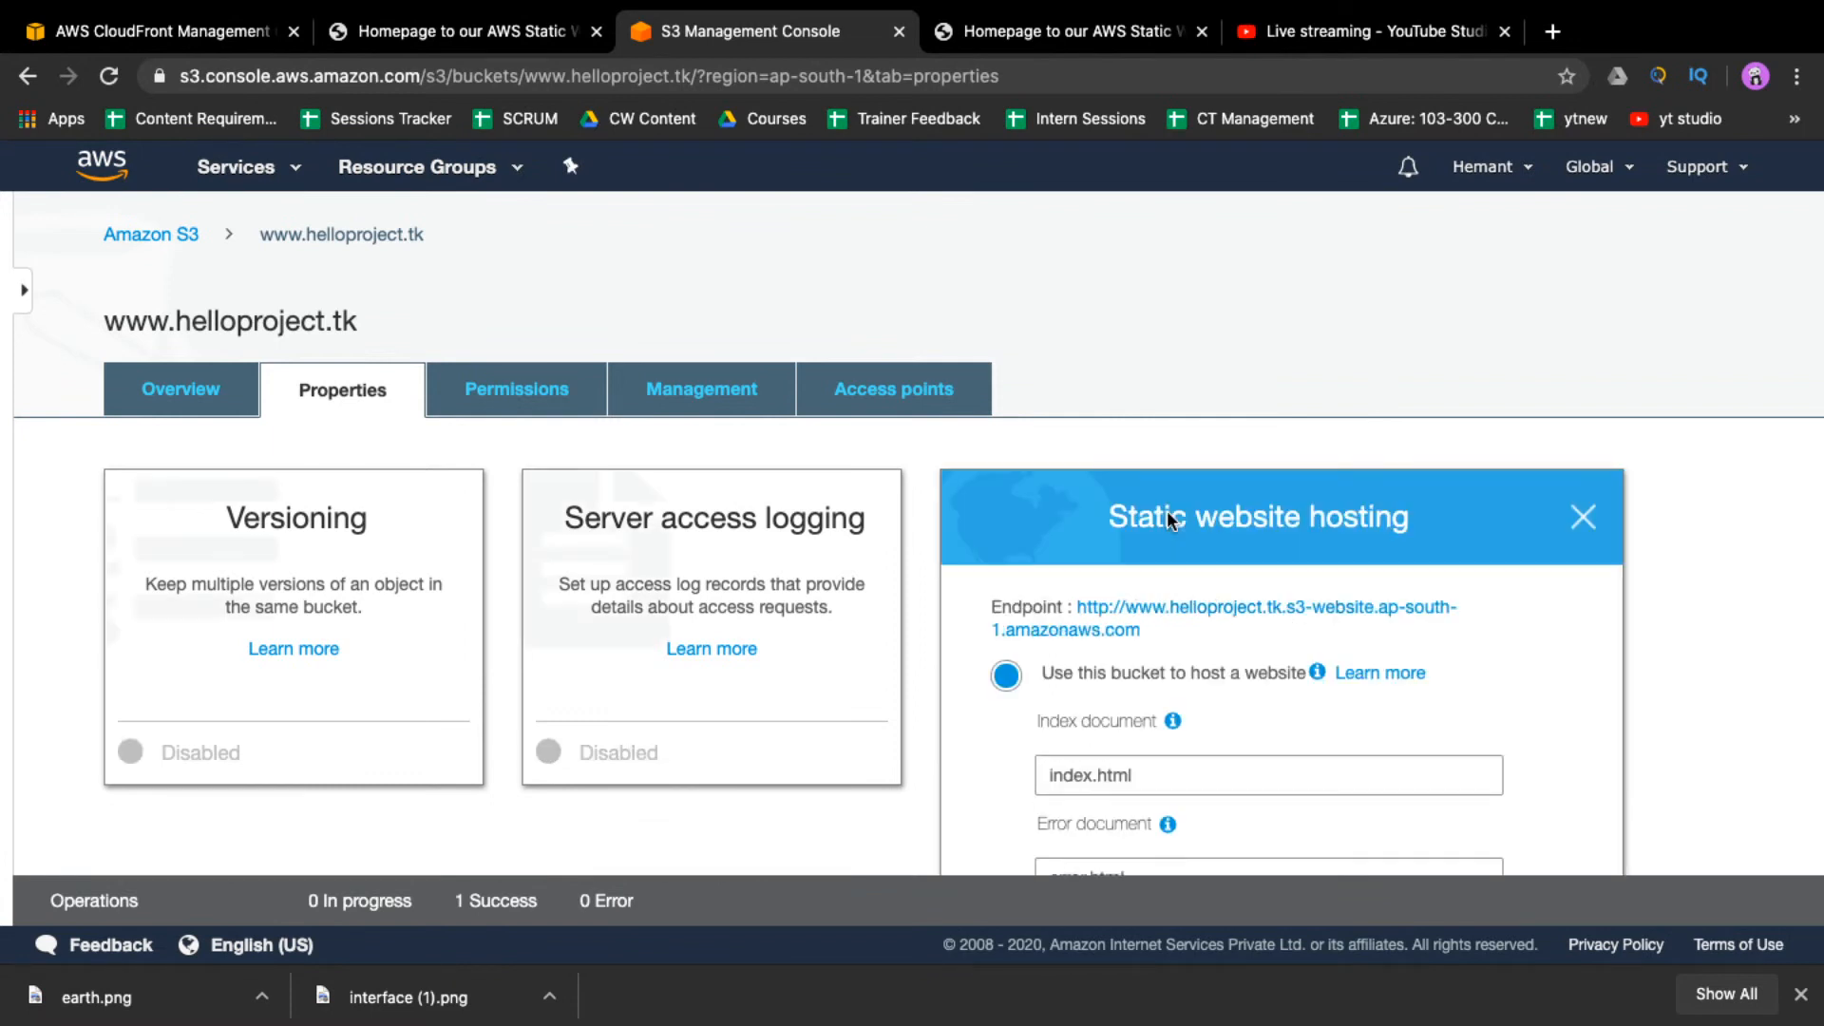
triple_click(1167, 634)
key("ctrl+c")
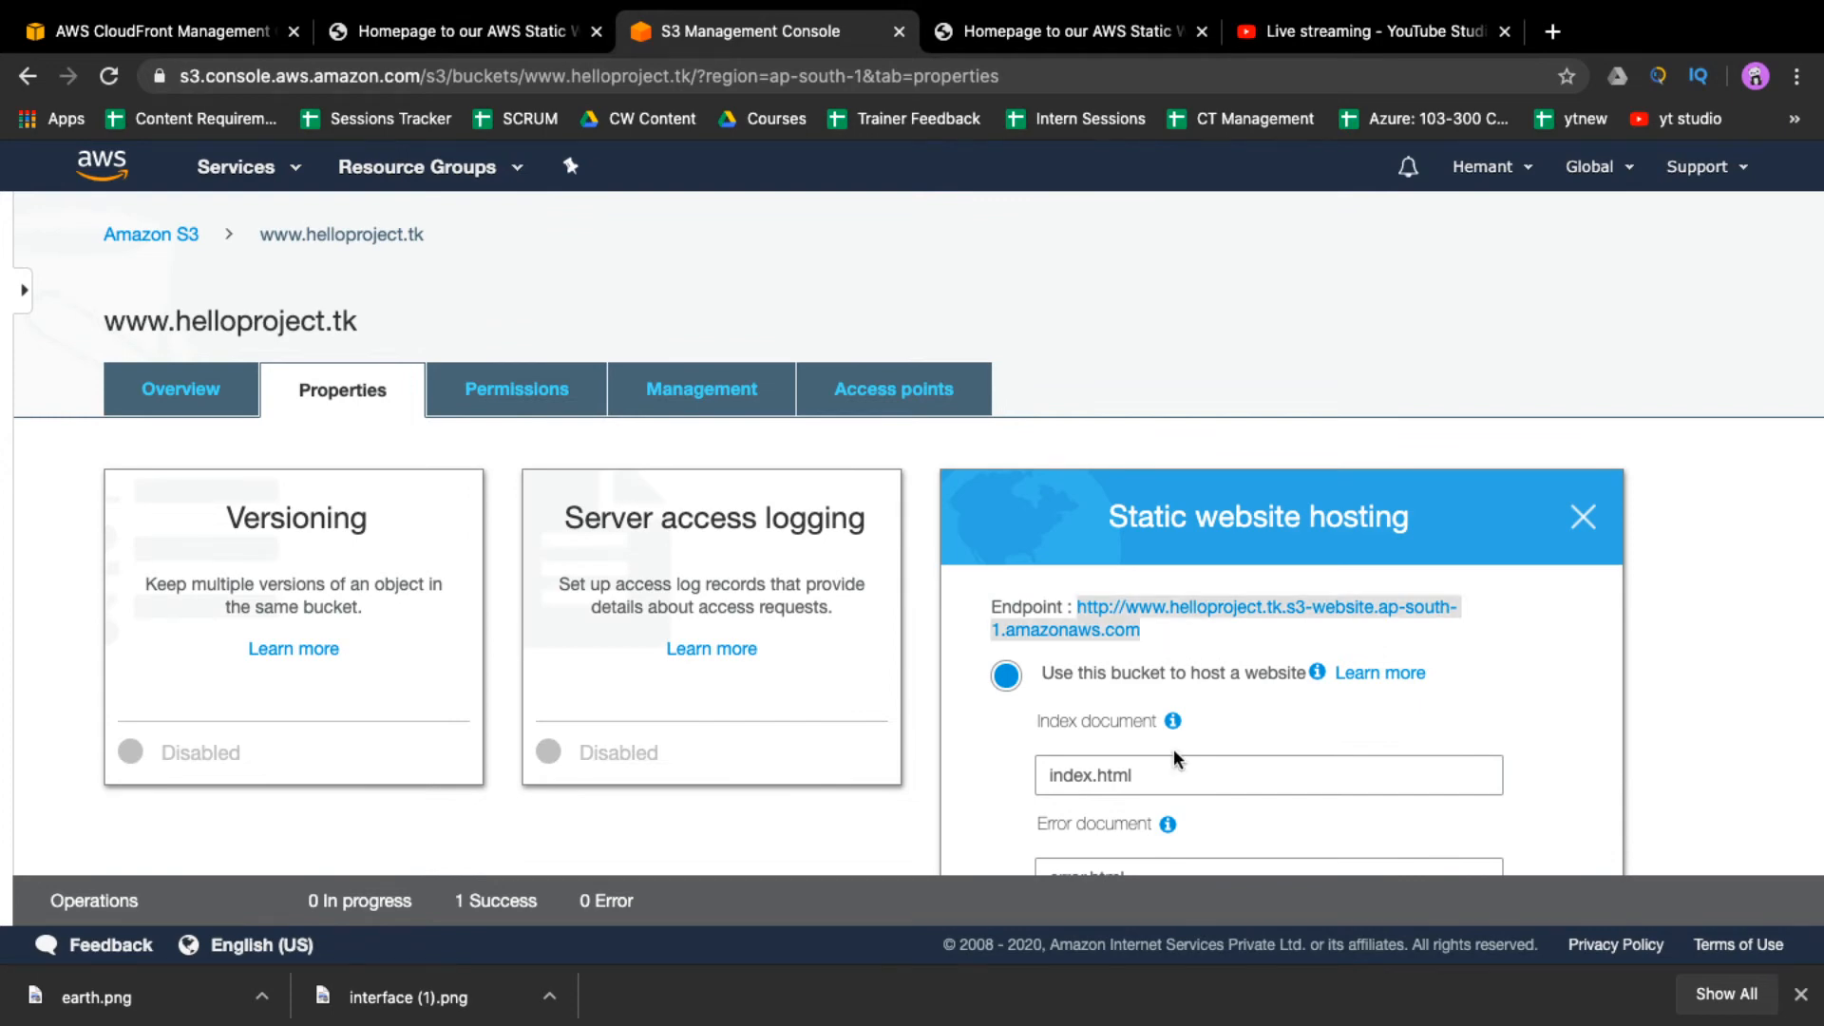
- Load the copied S3 website endpoint in a new browser tab and place that tab directly after the CloudFront console tab
left_click(1552, 33)
key("ctrl+v")
key("Return")
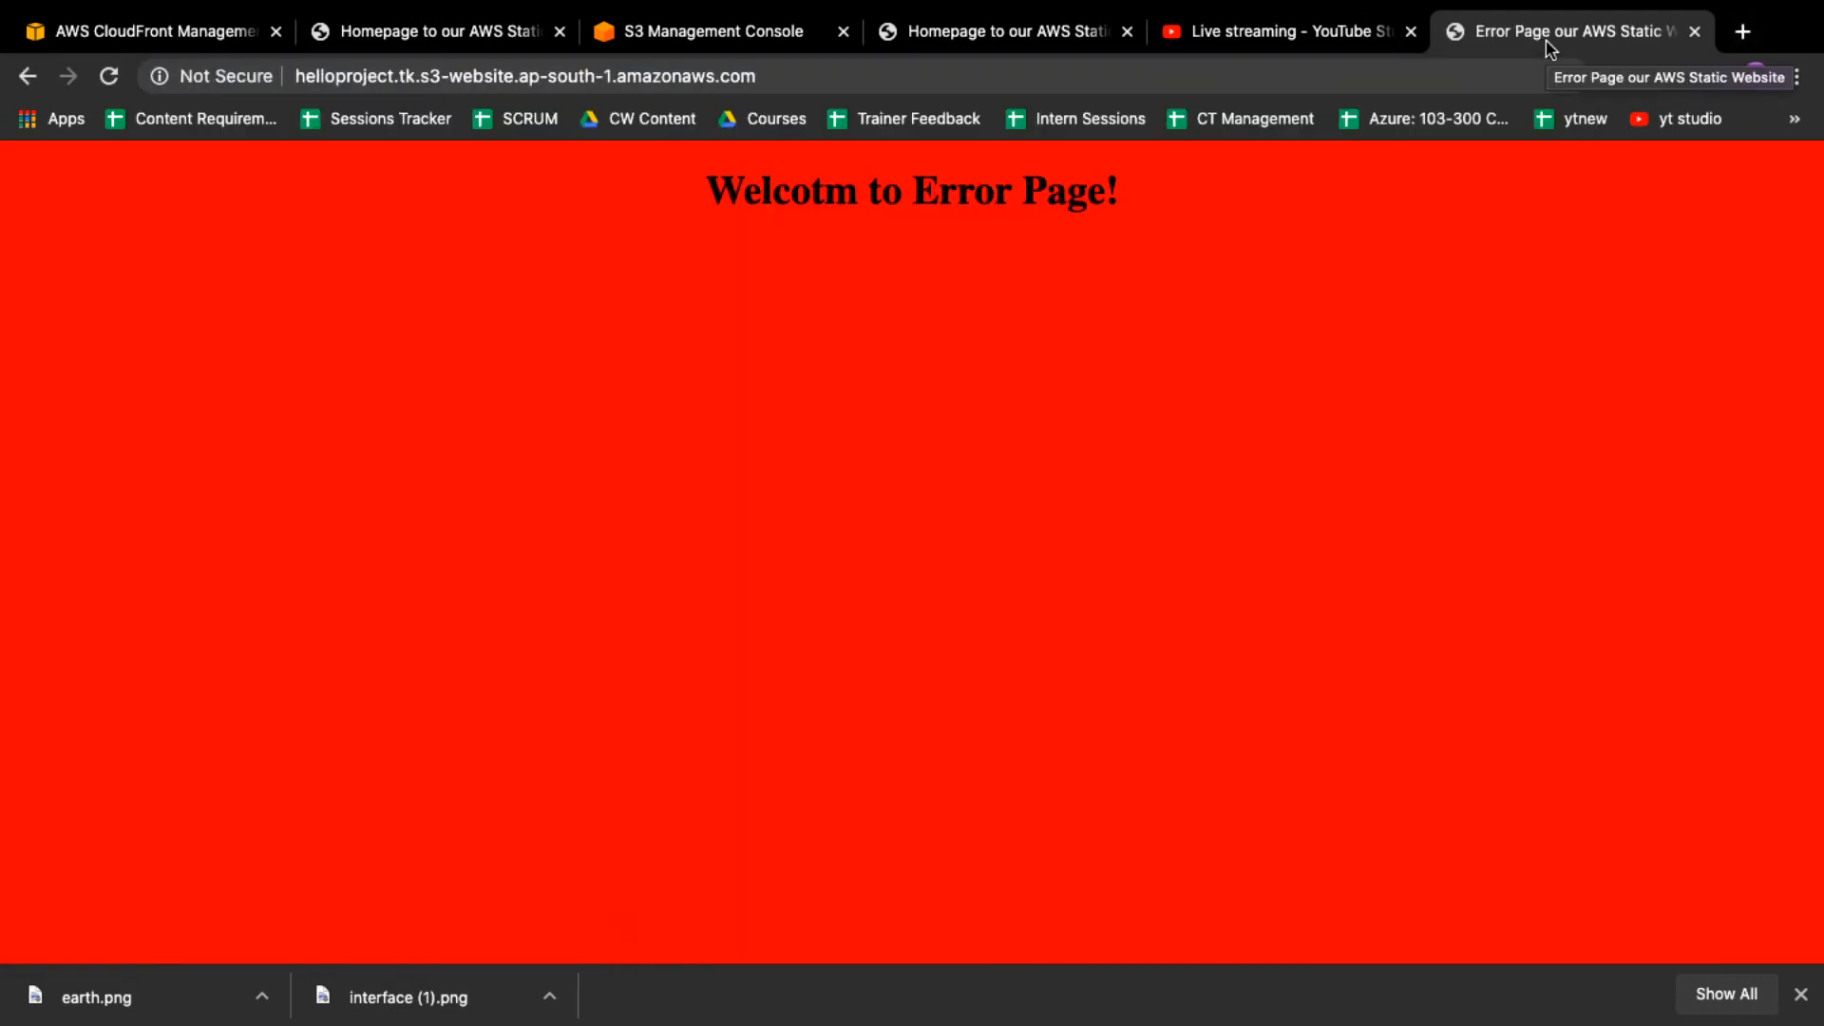
left_click(824, 85)
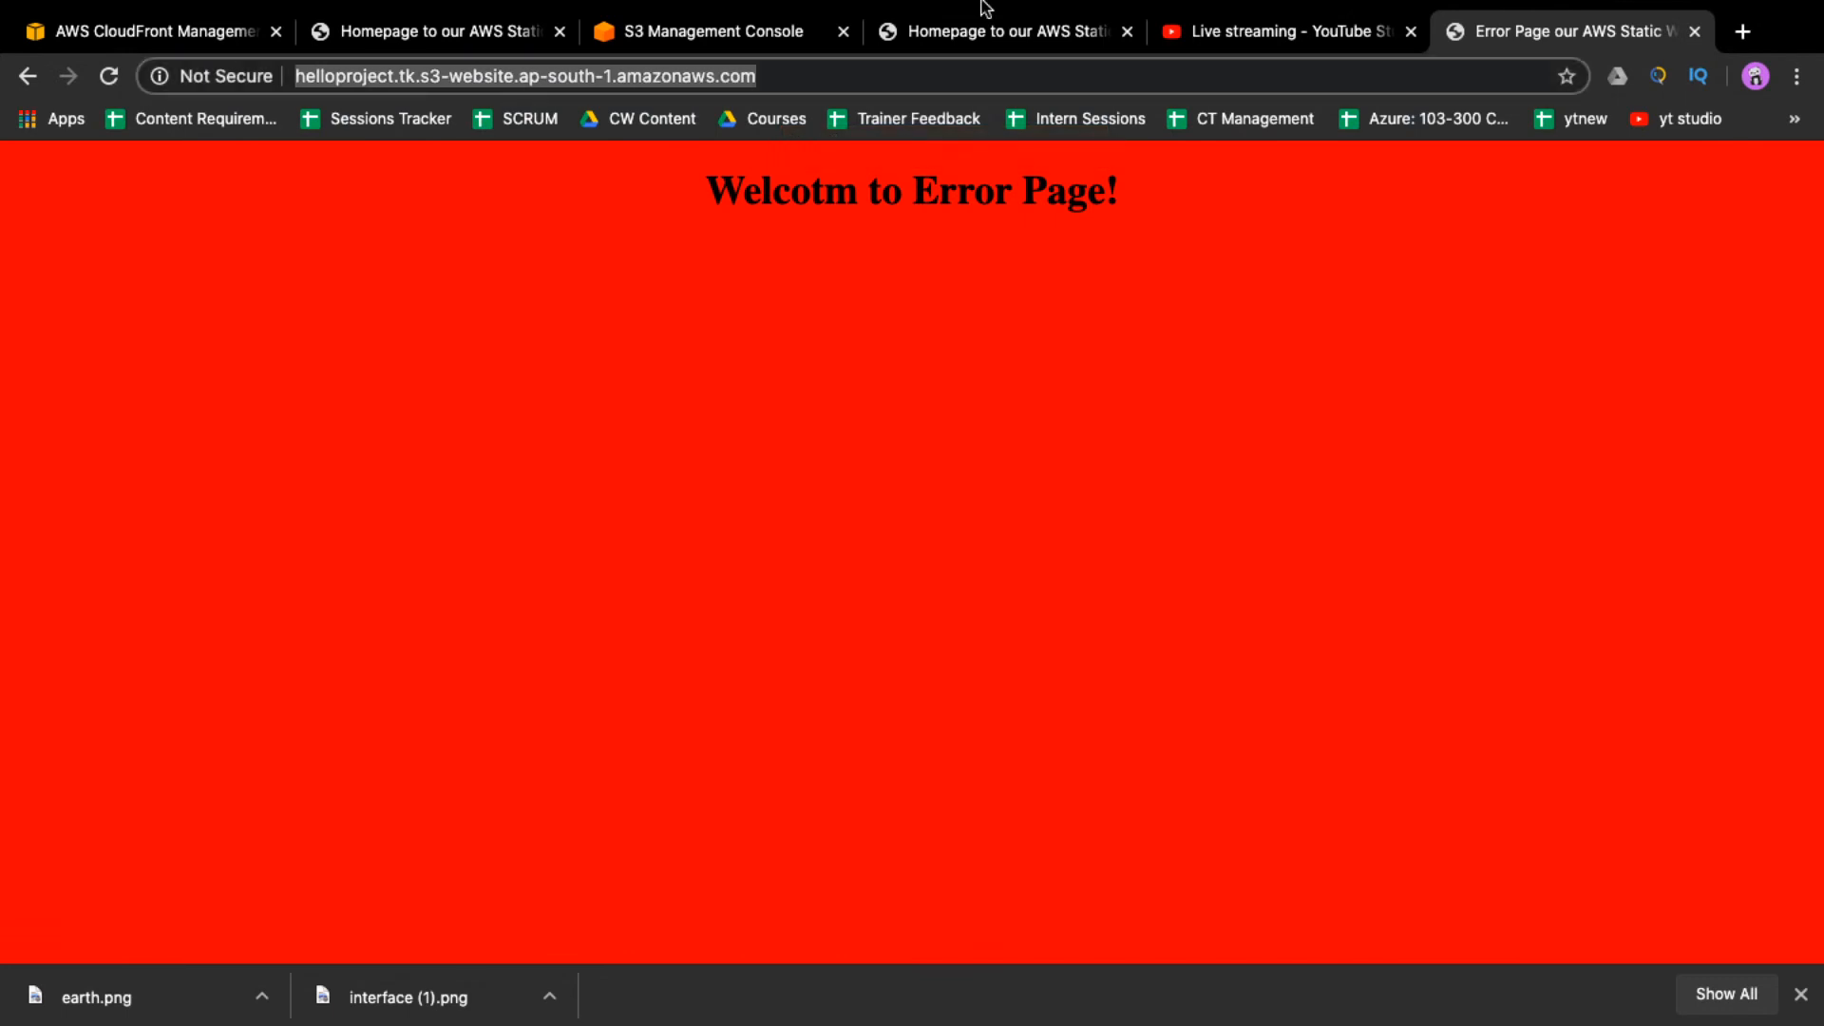
left_click_drag(1500, 32, 440, 19)
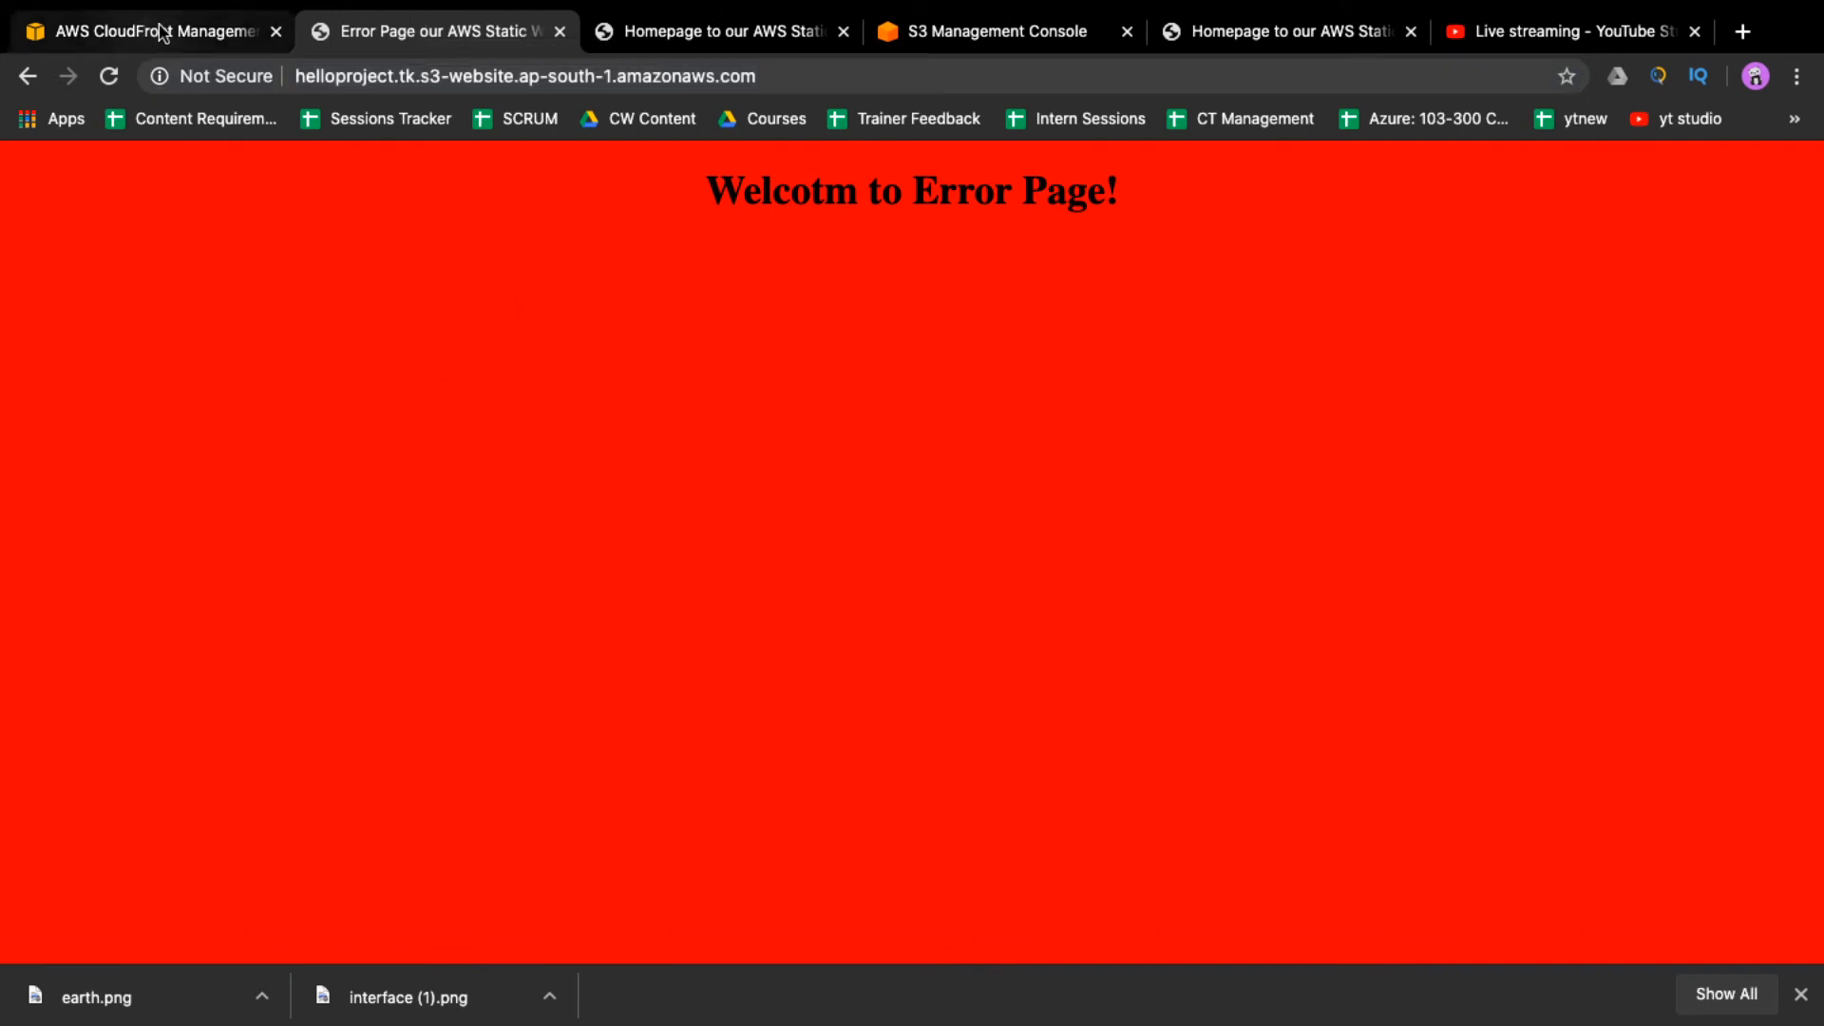
left_click(968, 32)
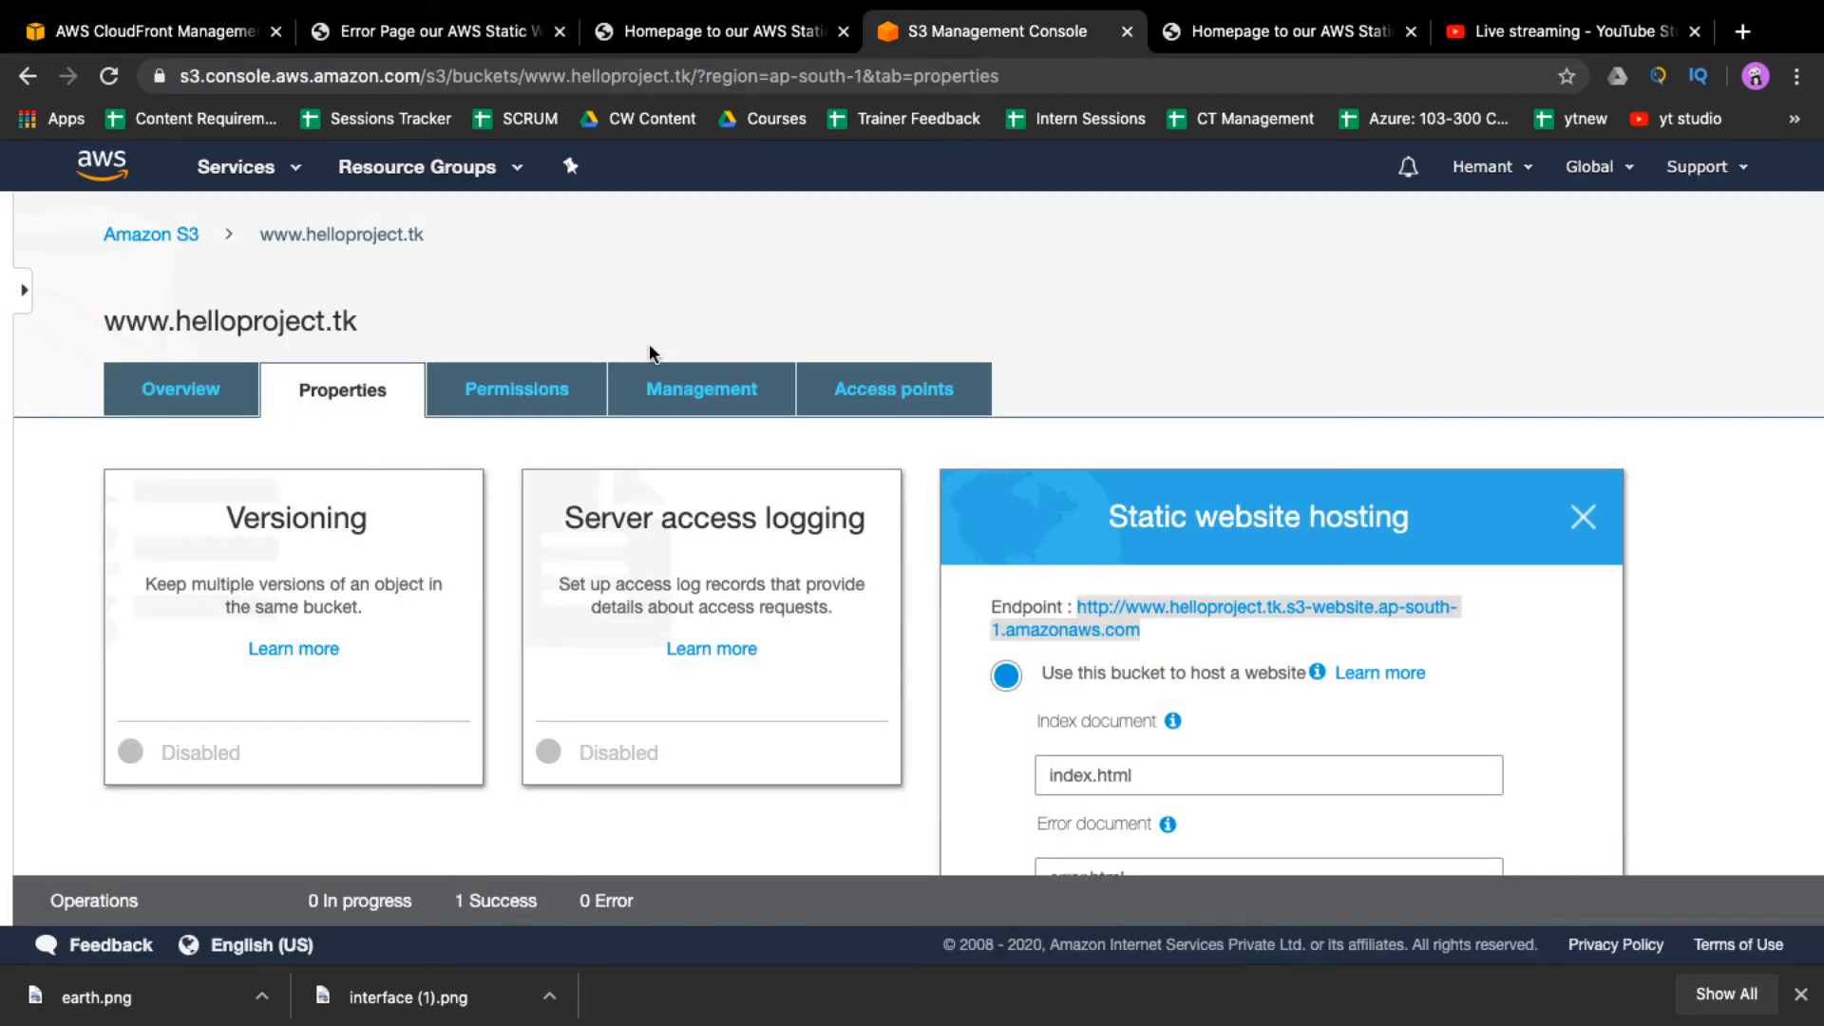
left_click(182, 406)
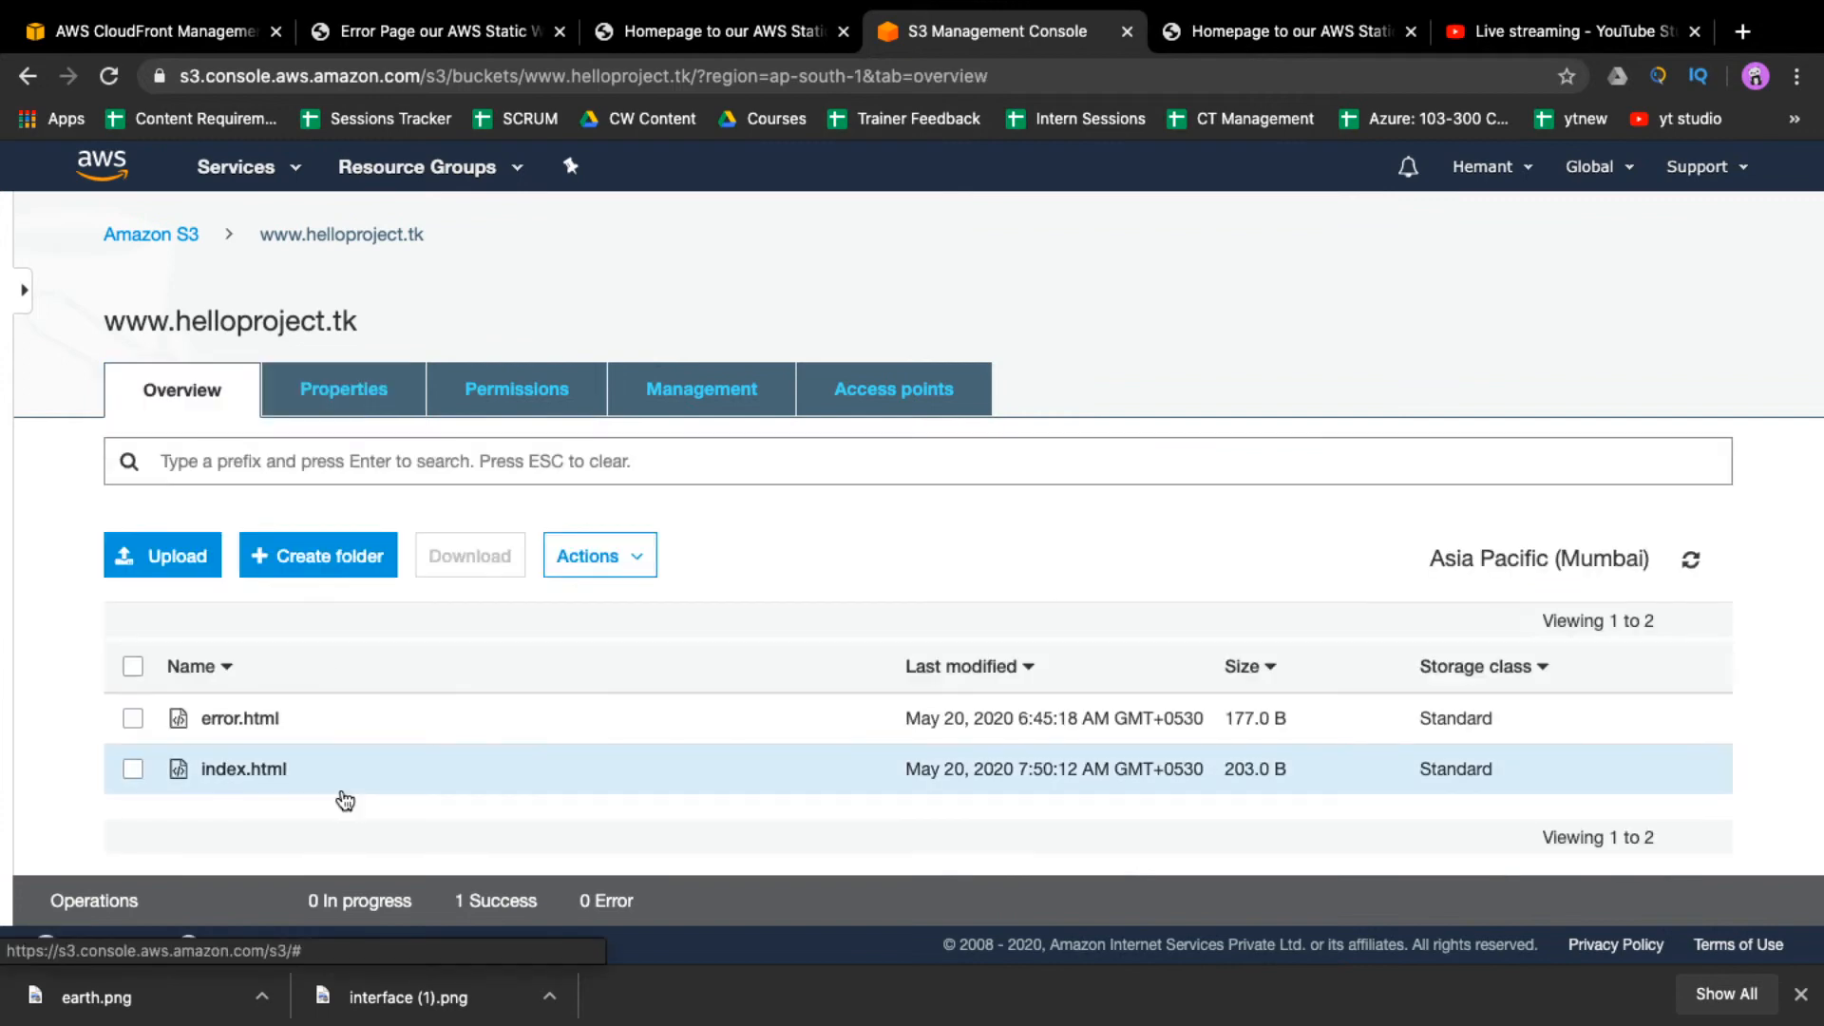
left_click(133, 768)
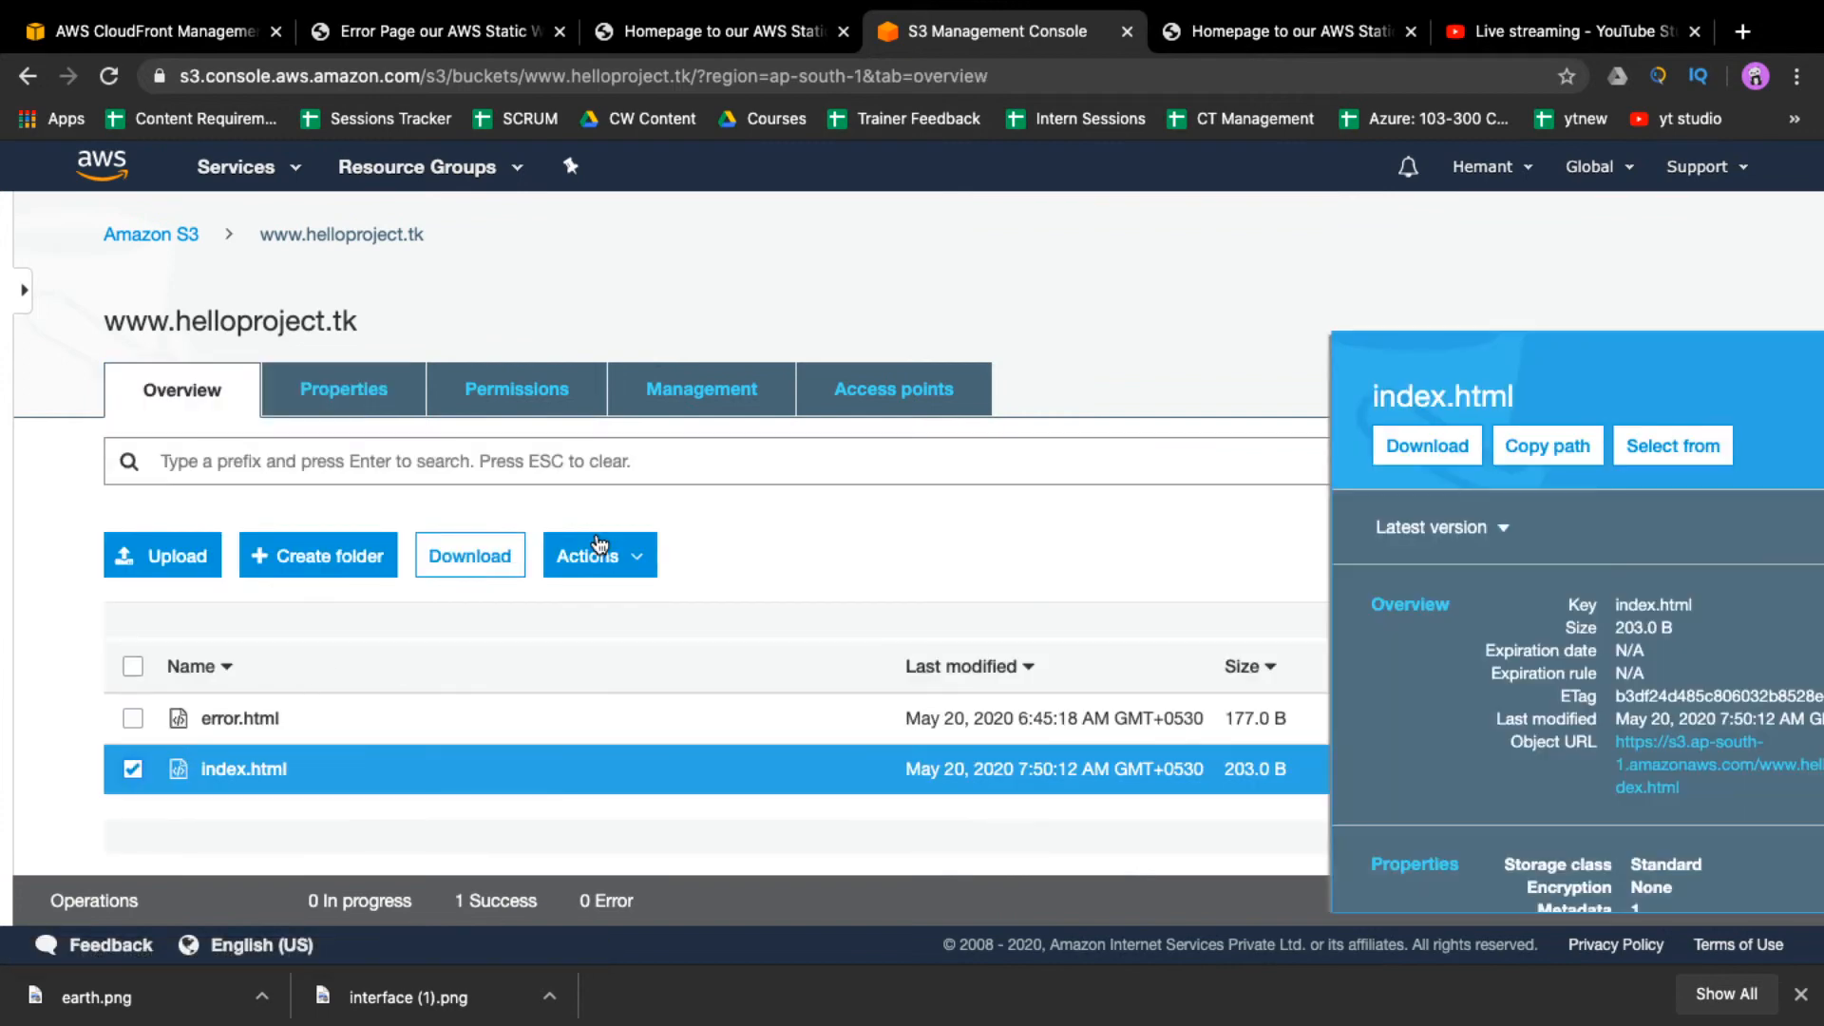
left_click(600, 556)
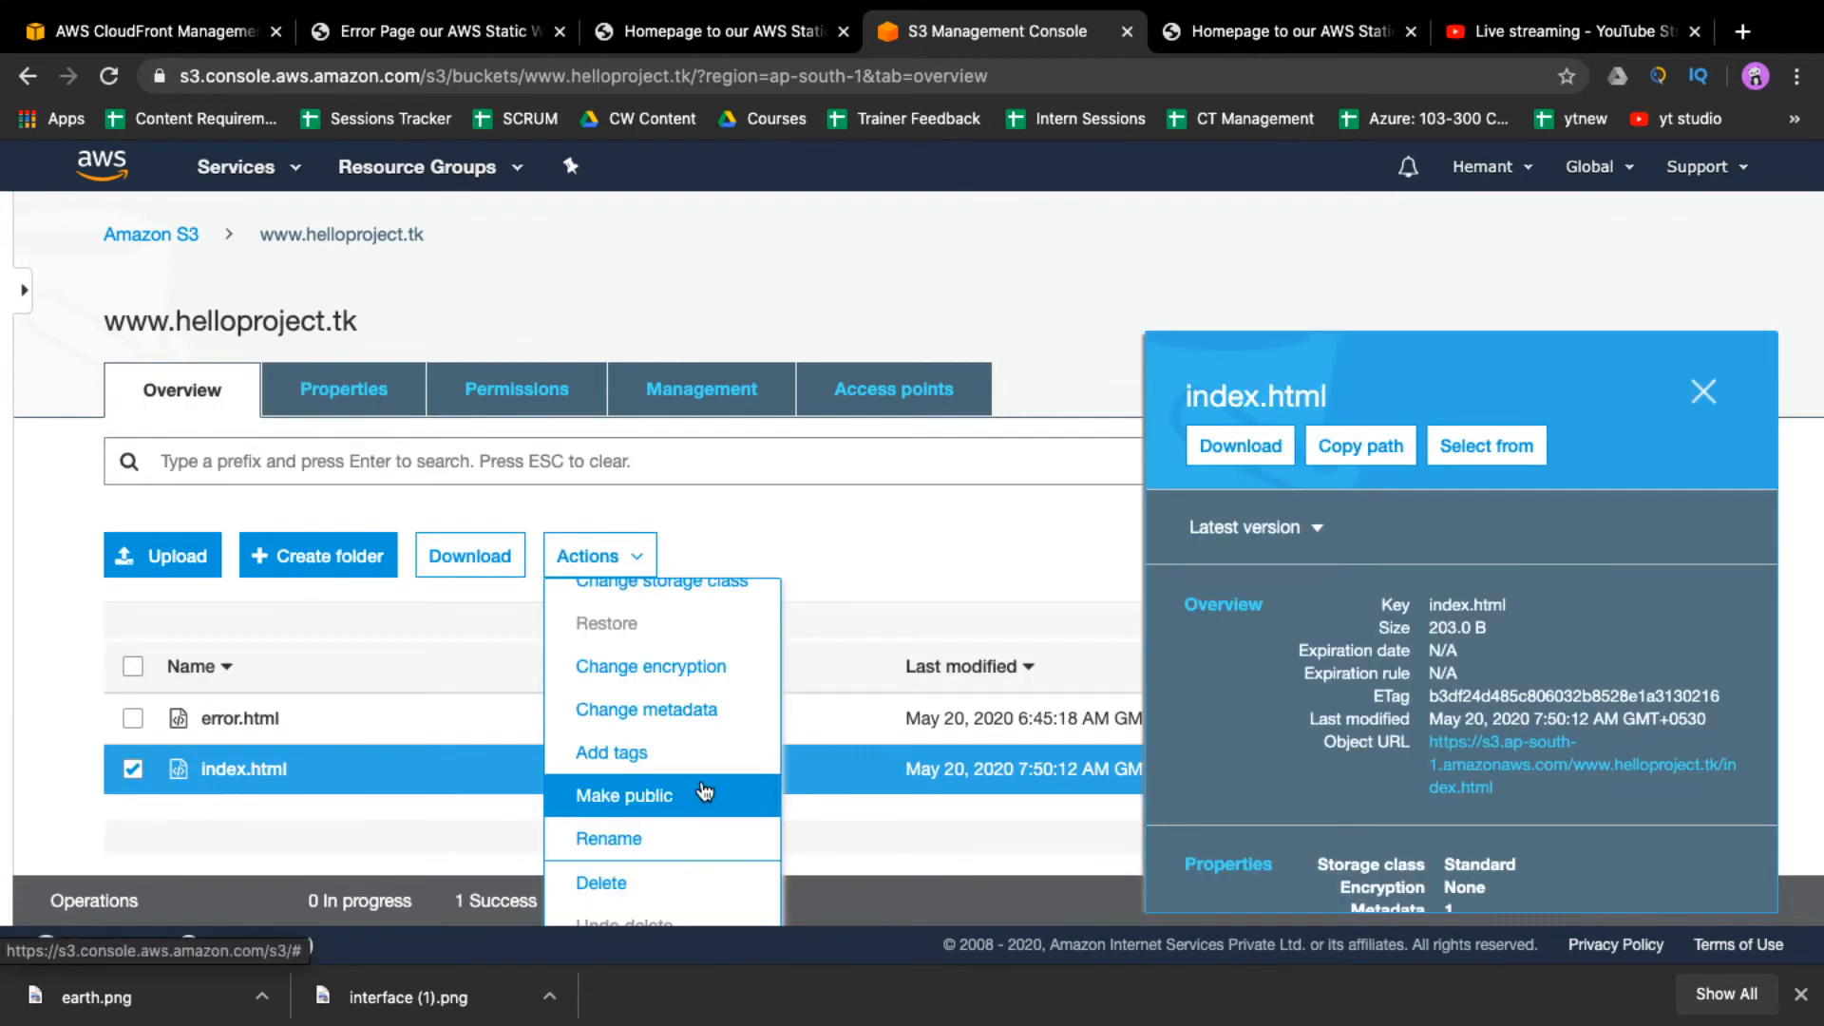
left_click(705, 792)
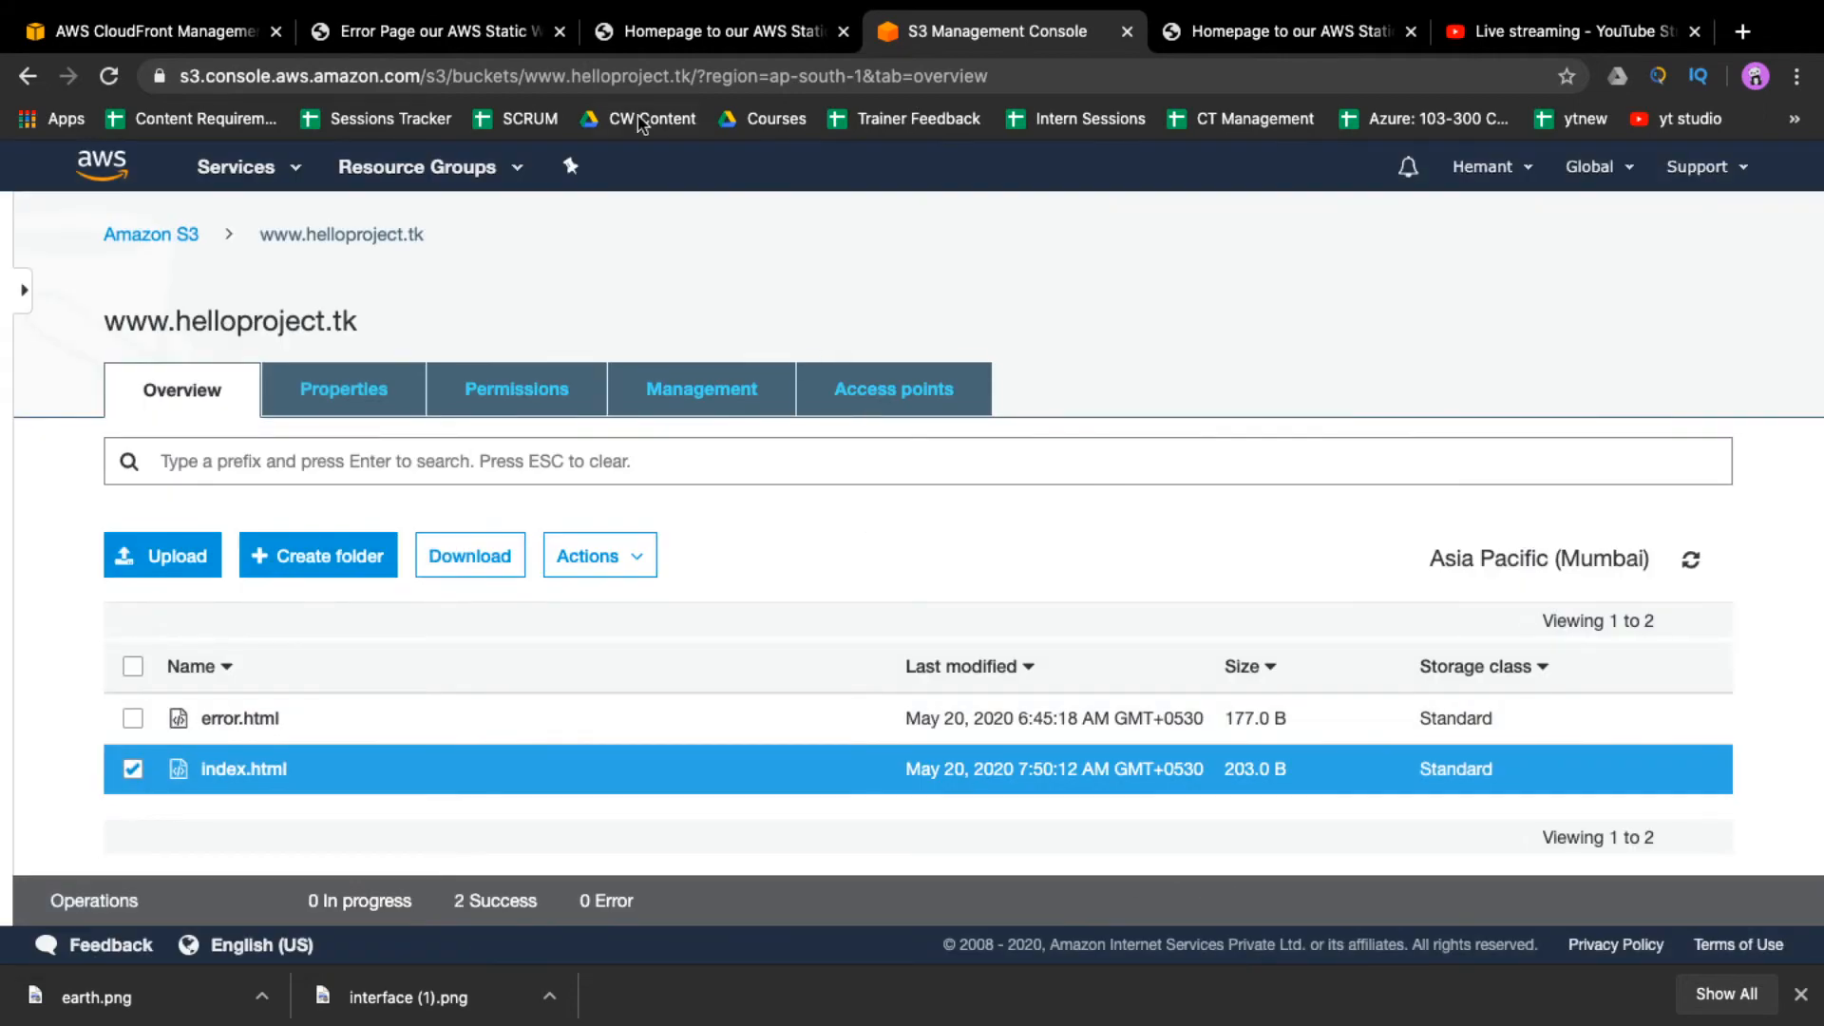
- Reload the S3 website endpoint page and check the text of its heading
key("super+2")
left_click(643, 76)
key("Return")
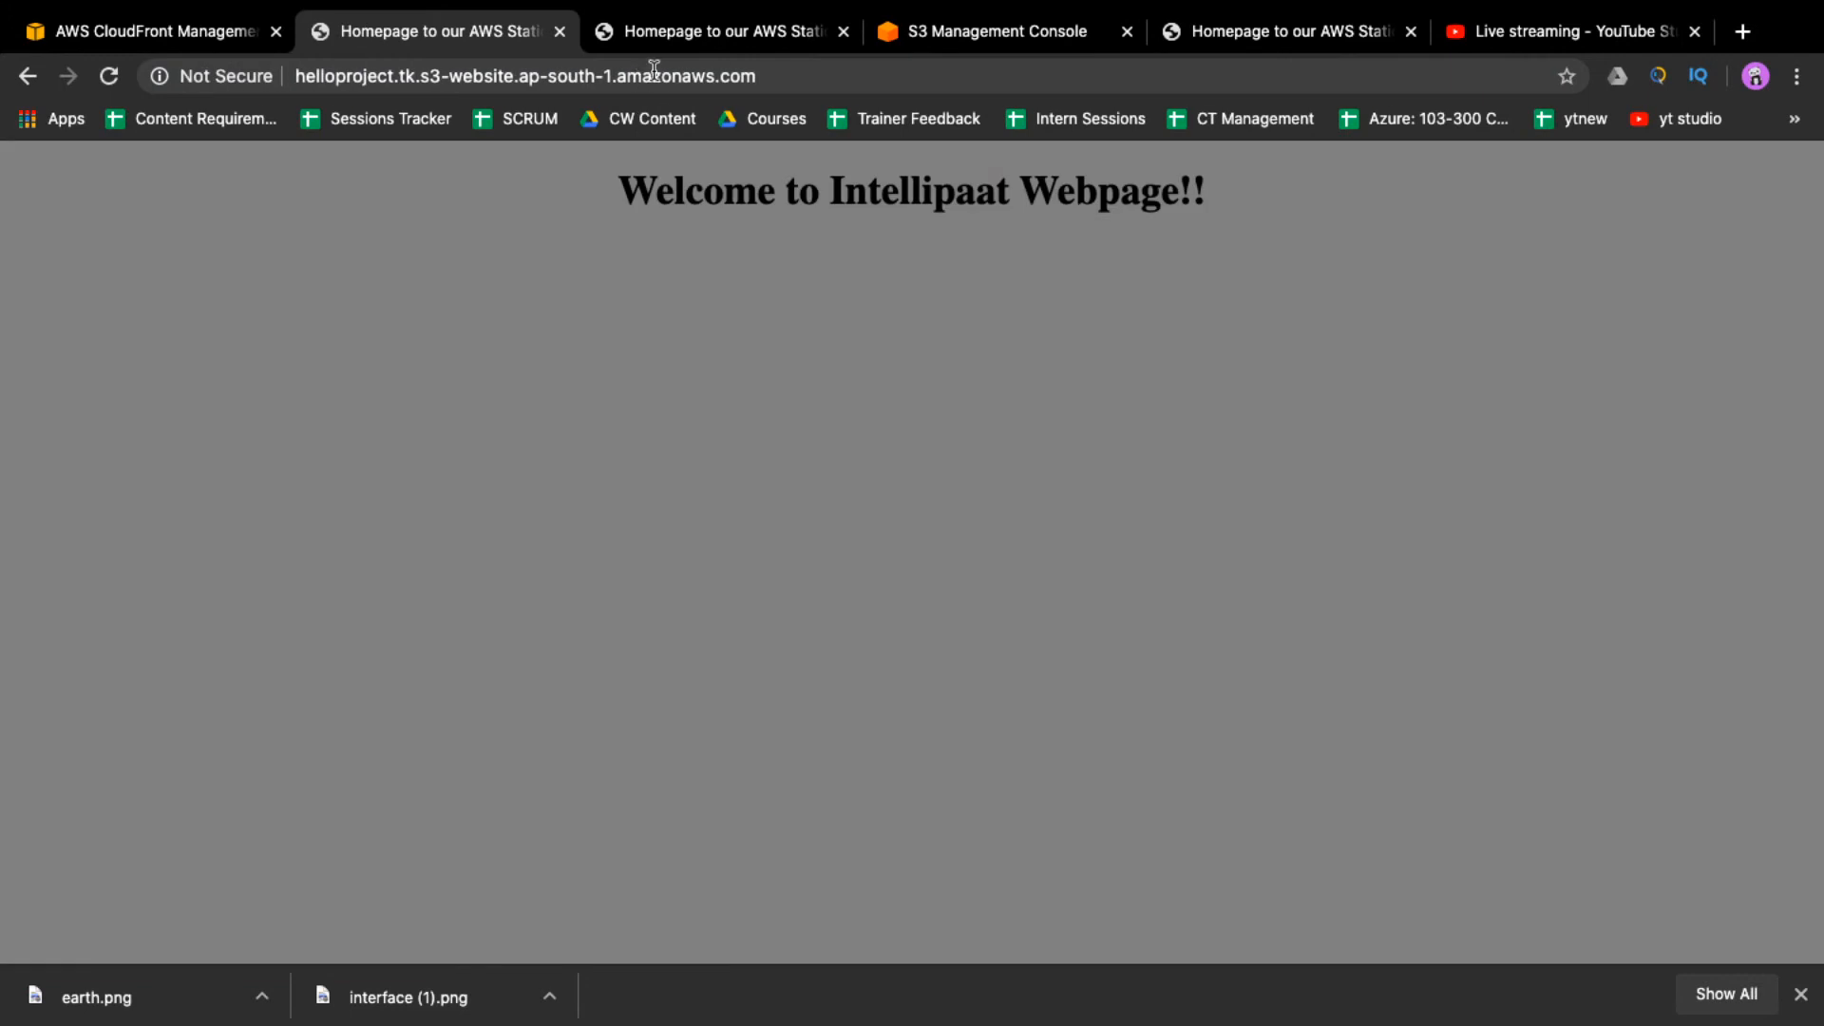
double_click(627, 190)
double_click(1203, 190)
left_click_drag(1275, 195, 530, 211)
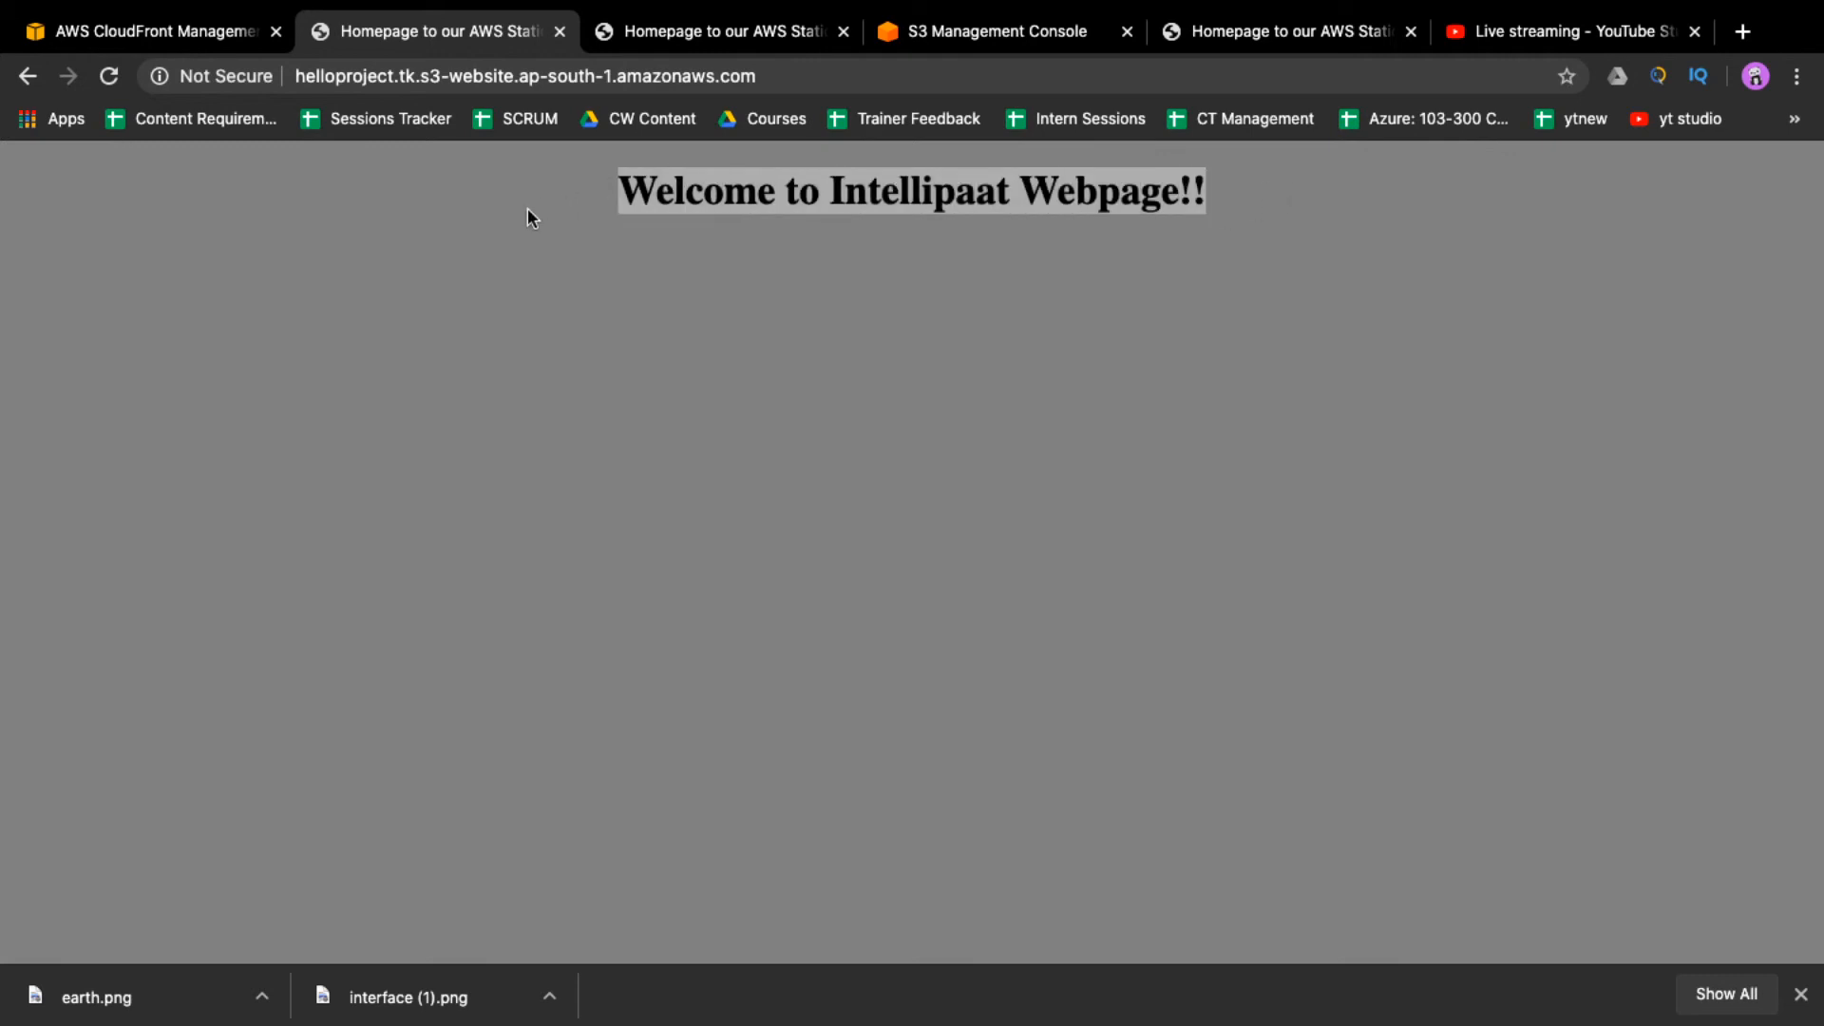
left_click(647, 369)
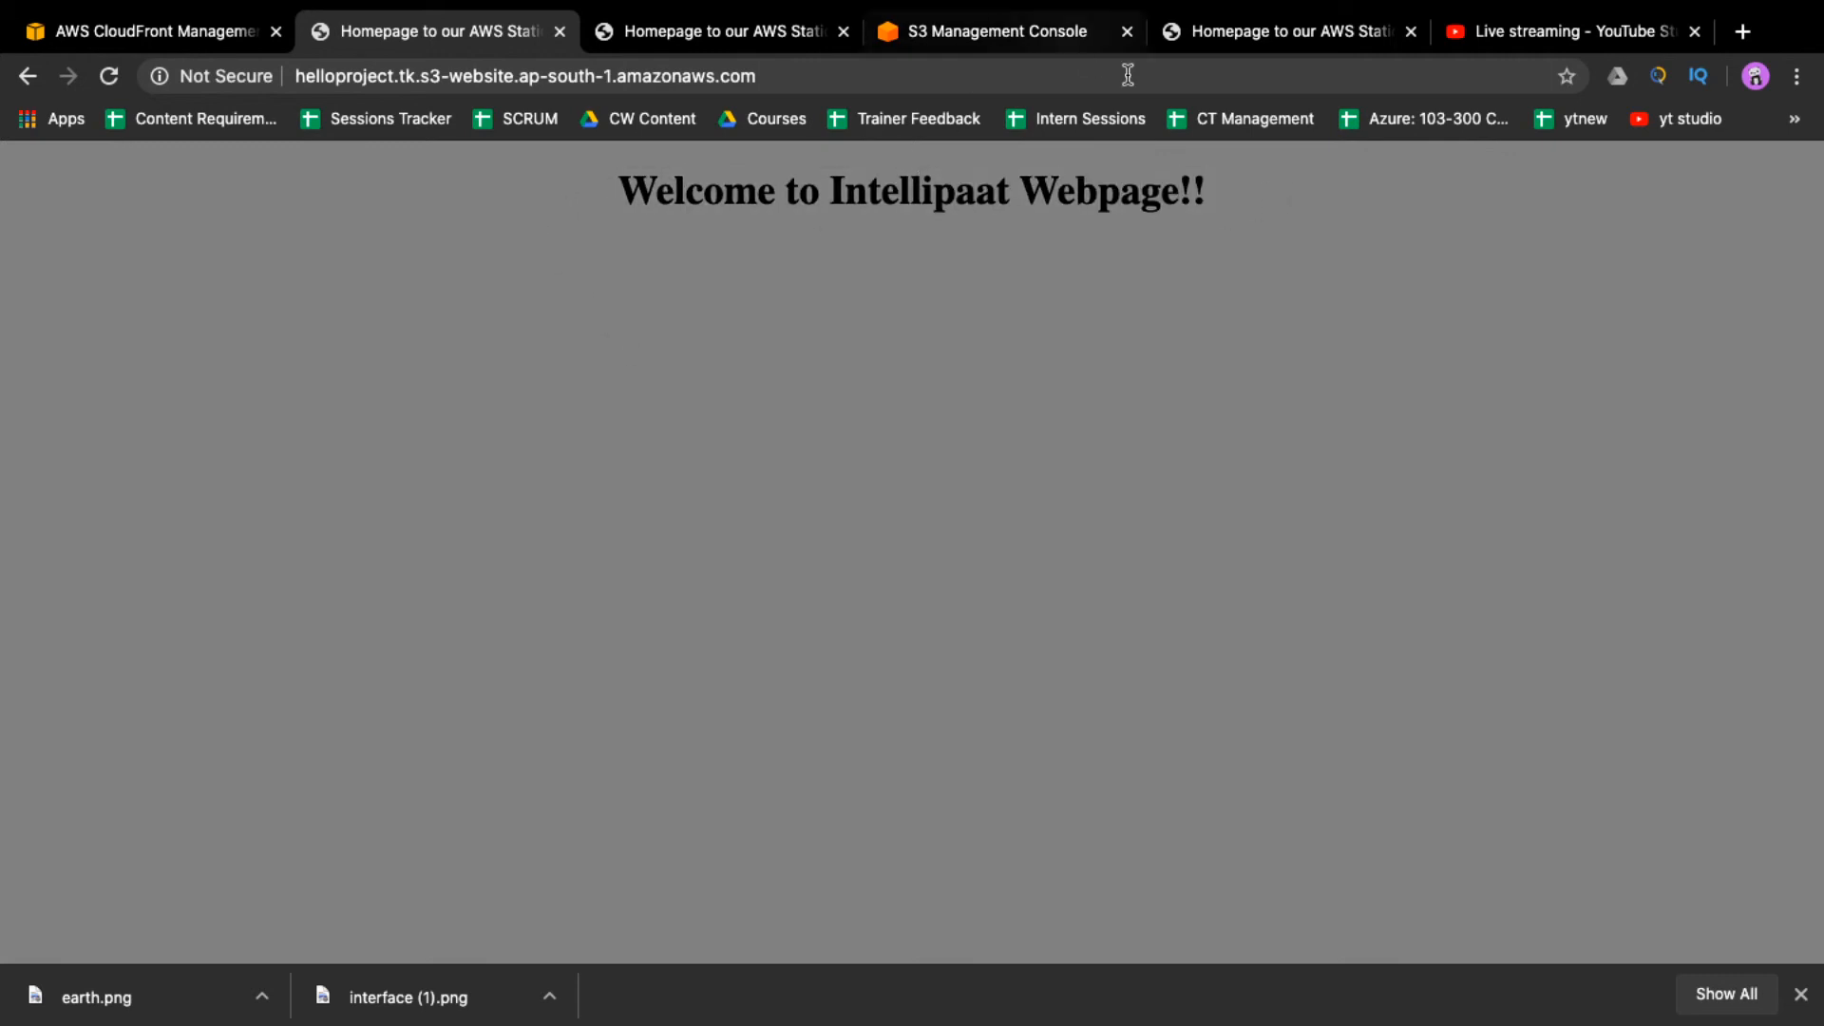
- Reload d3g25vf3x7mopo.cloudfront.net several times to check which version of the heading CloudFront serves
left_click(684, 31)
left_click(602, 77)
key("Return")
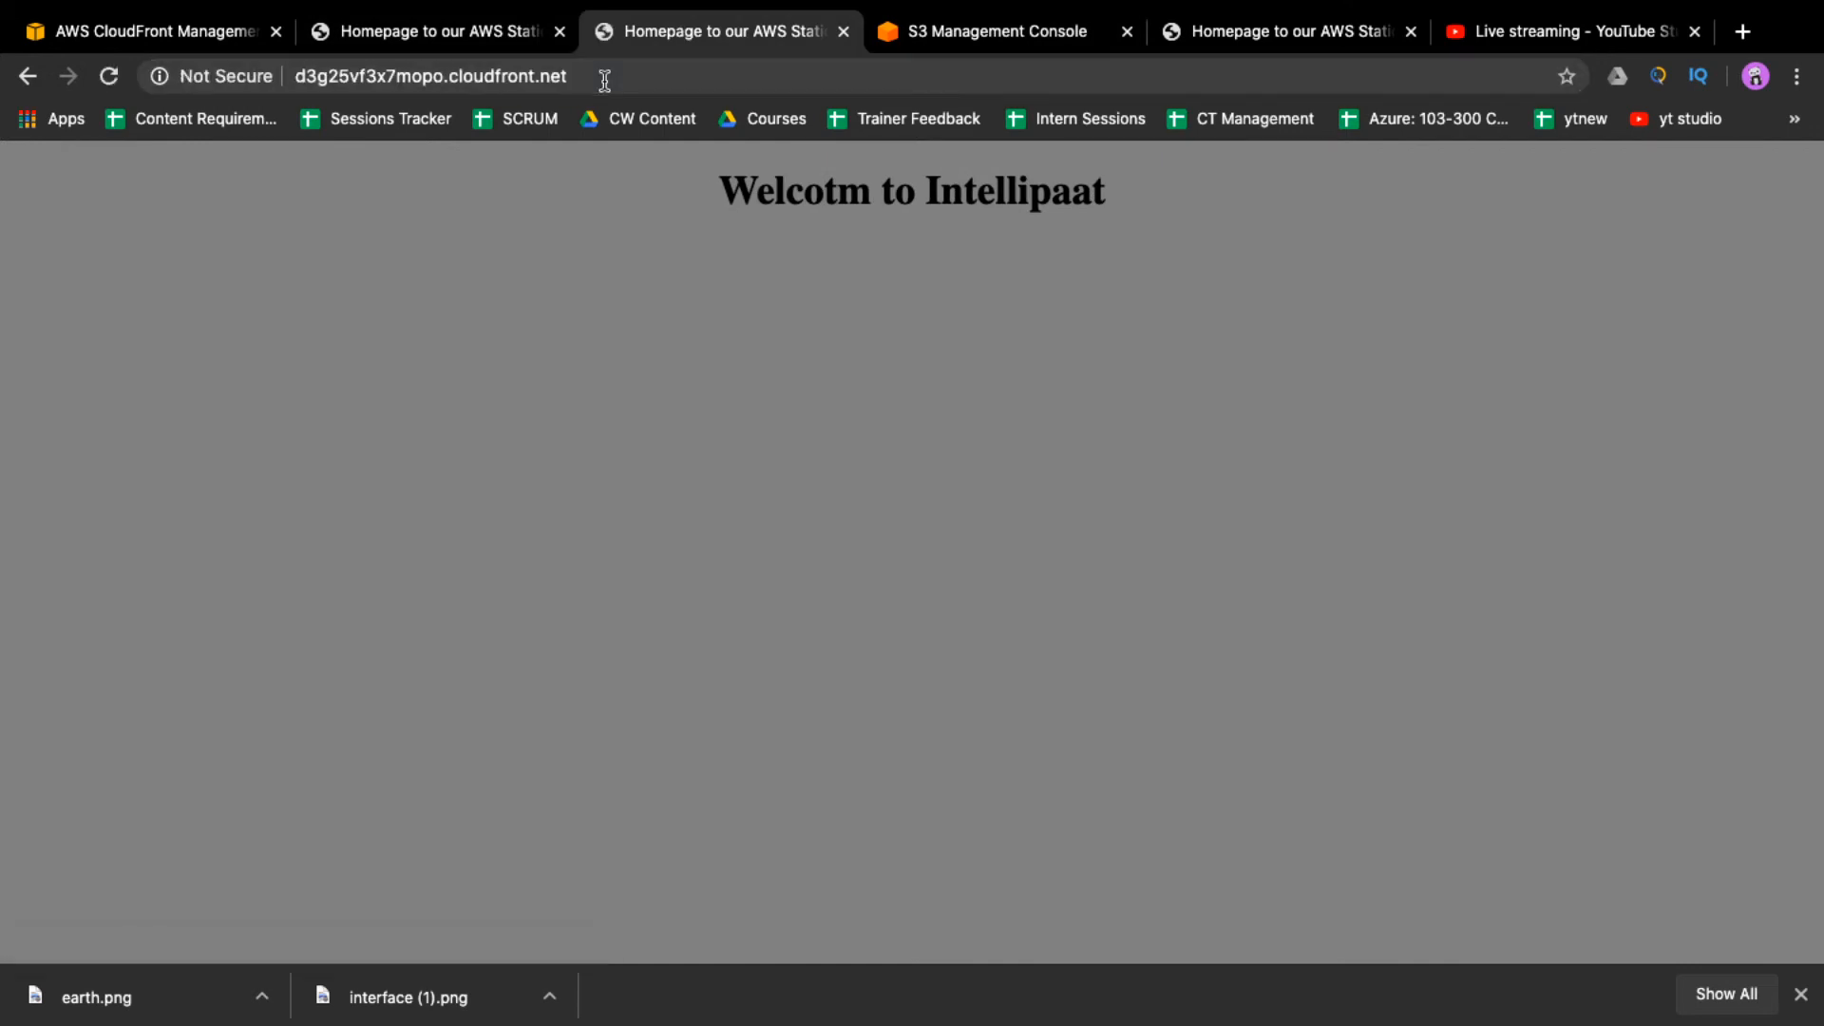
left_click(676, 77)
key("Return")
left_click(675, 78)
key("Return")
left_click(675, 78)
key("Return")
left_click(676, 78)
key("Return")
- Copy the CloudFront page URL and post it in the live chat of the YouTube Studio stream
left_click(675, 76)
key("ctrl+c")
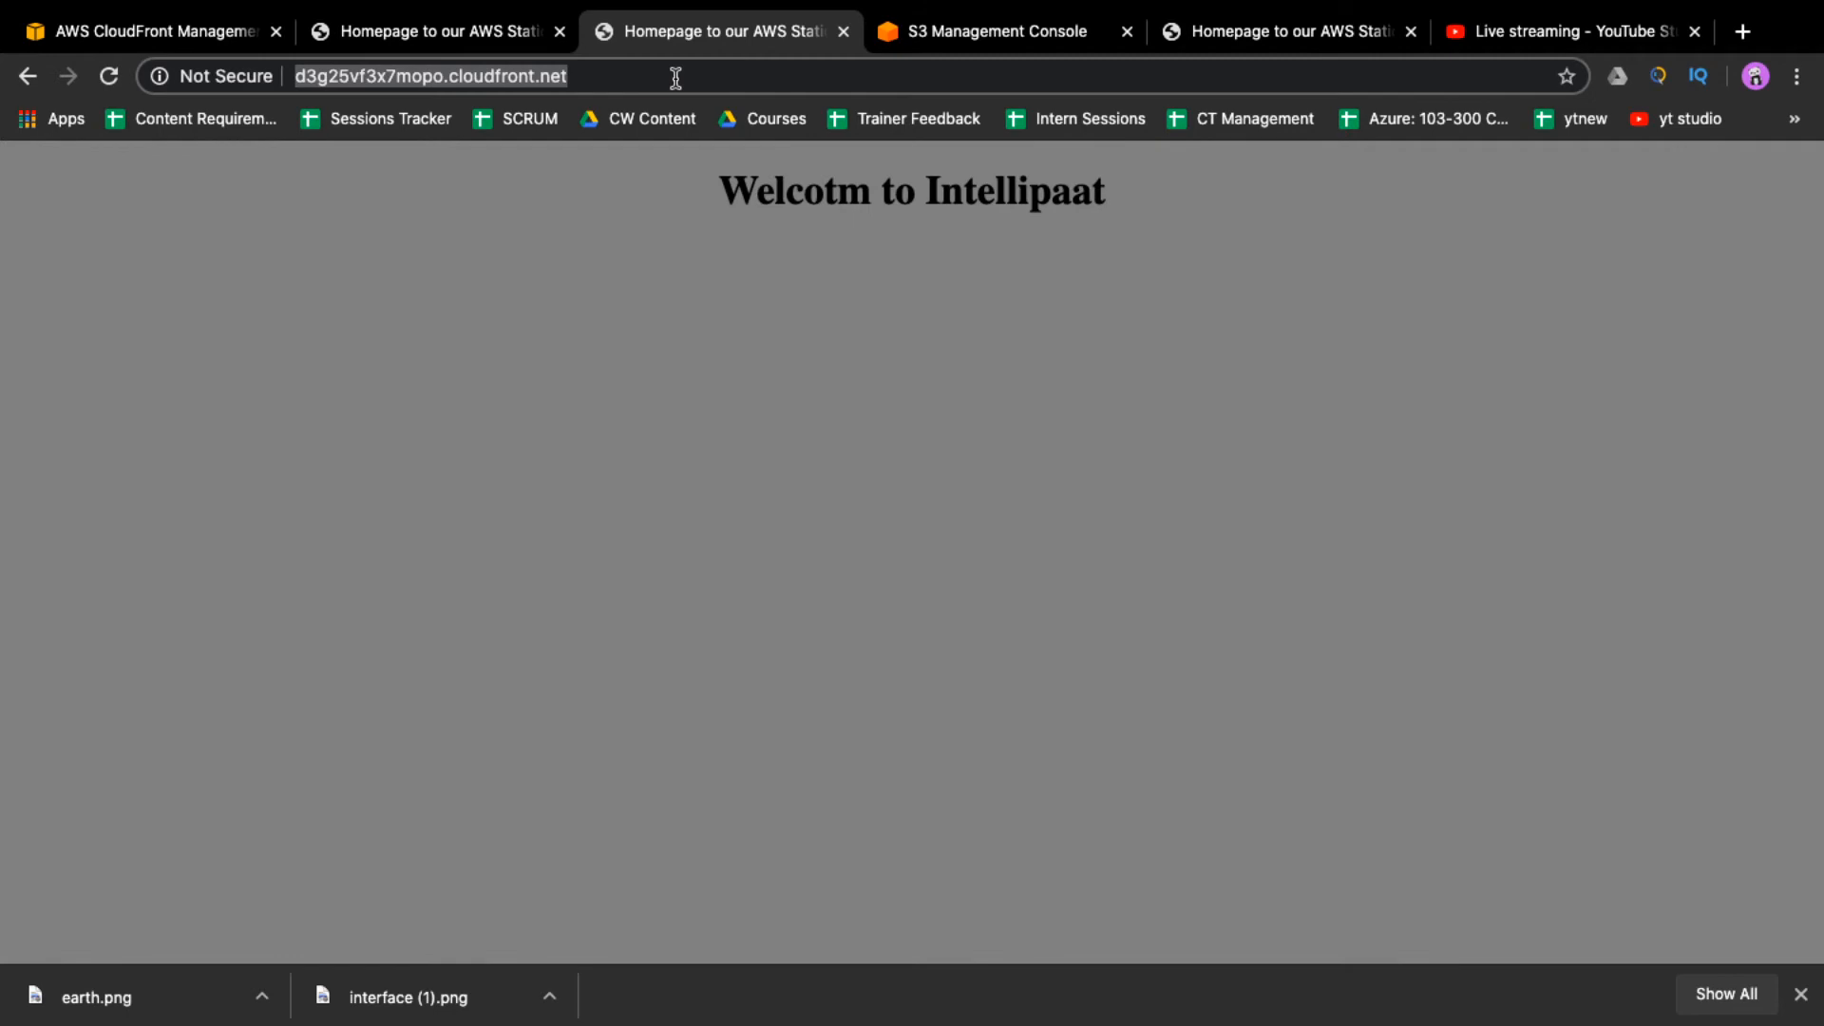
left_click(1525, 32)
left_click(1580, 872)
key("ctrl+v")
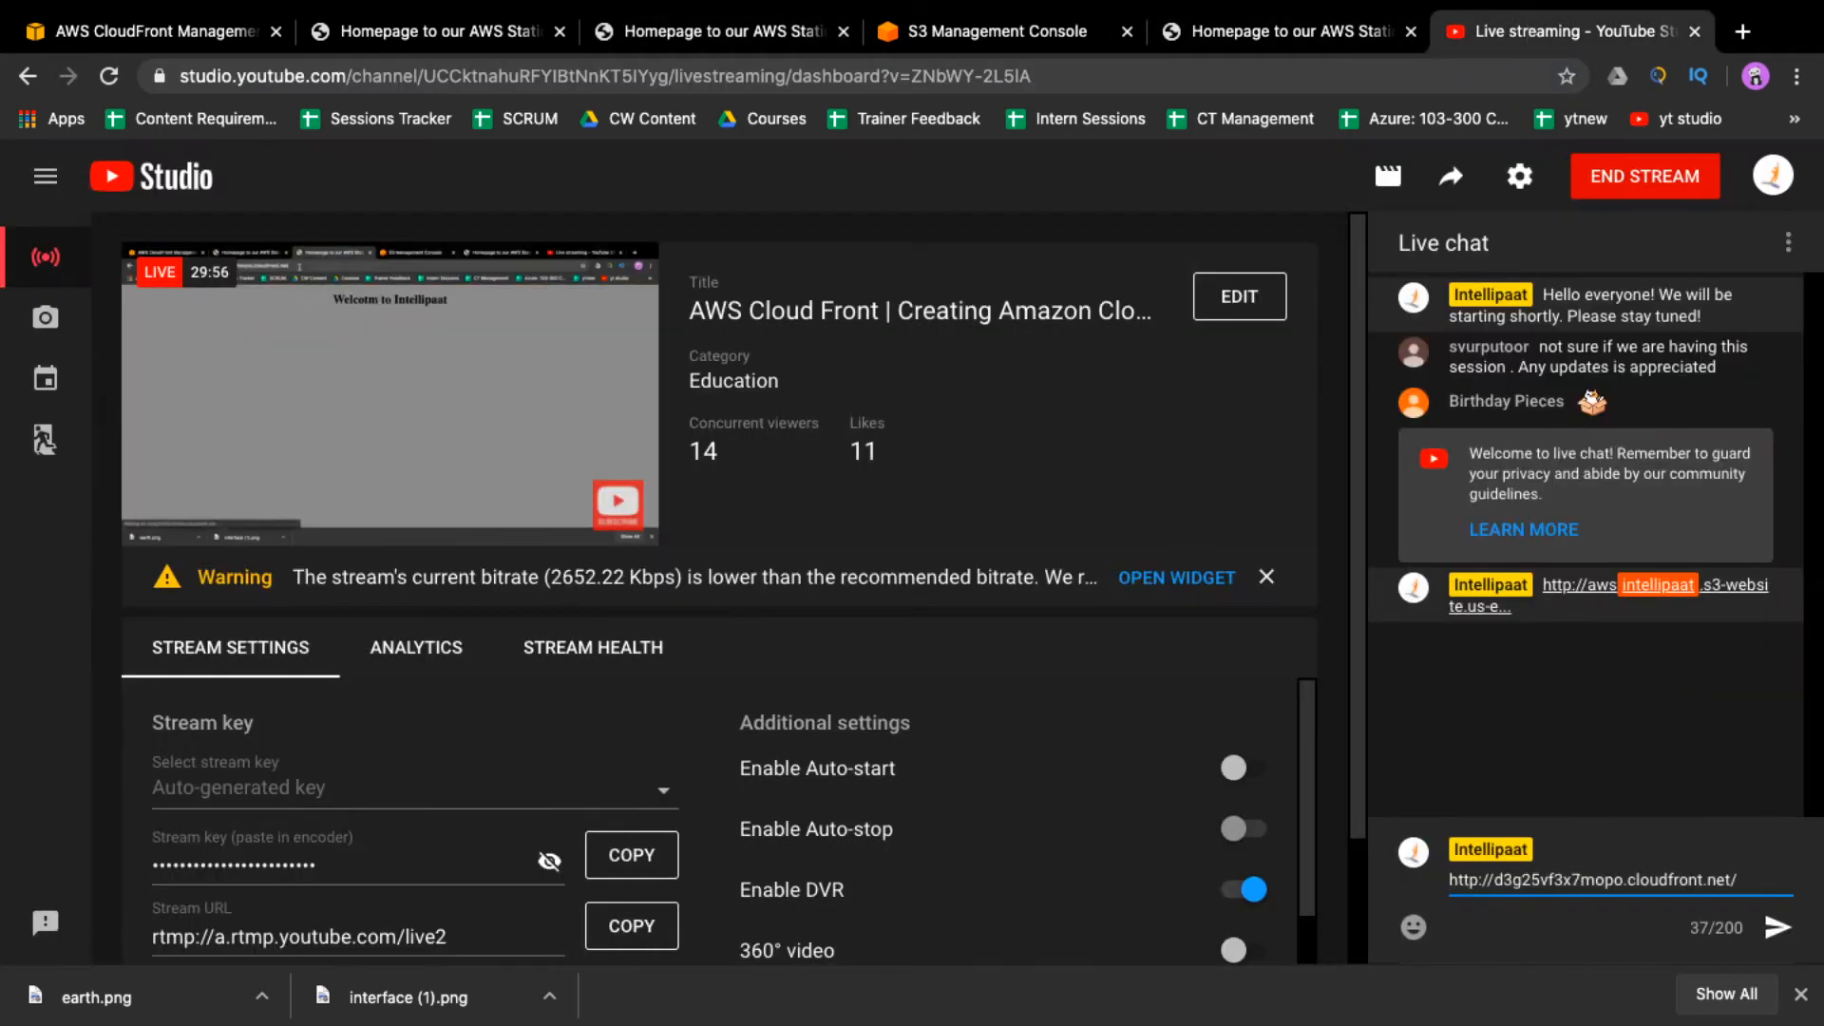
key("Return")
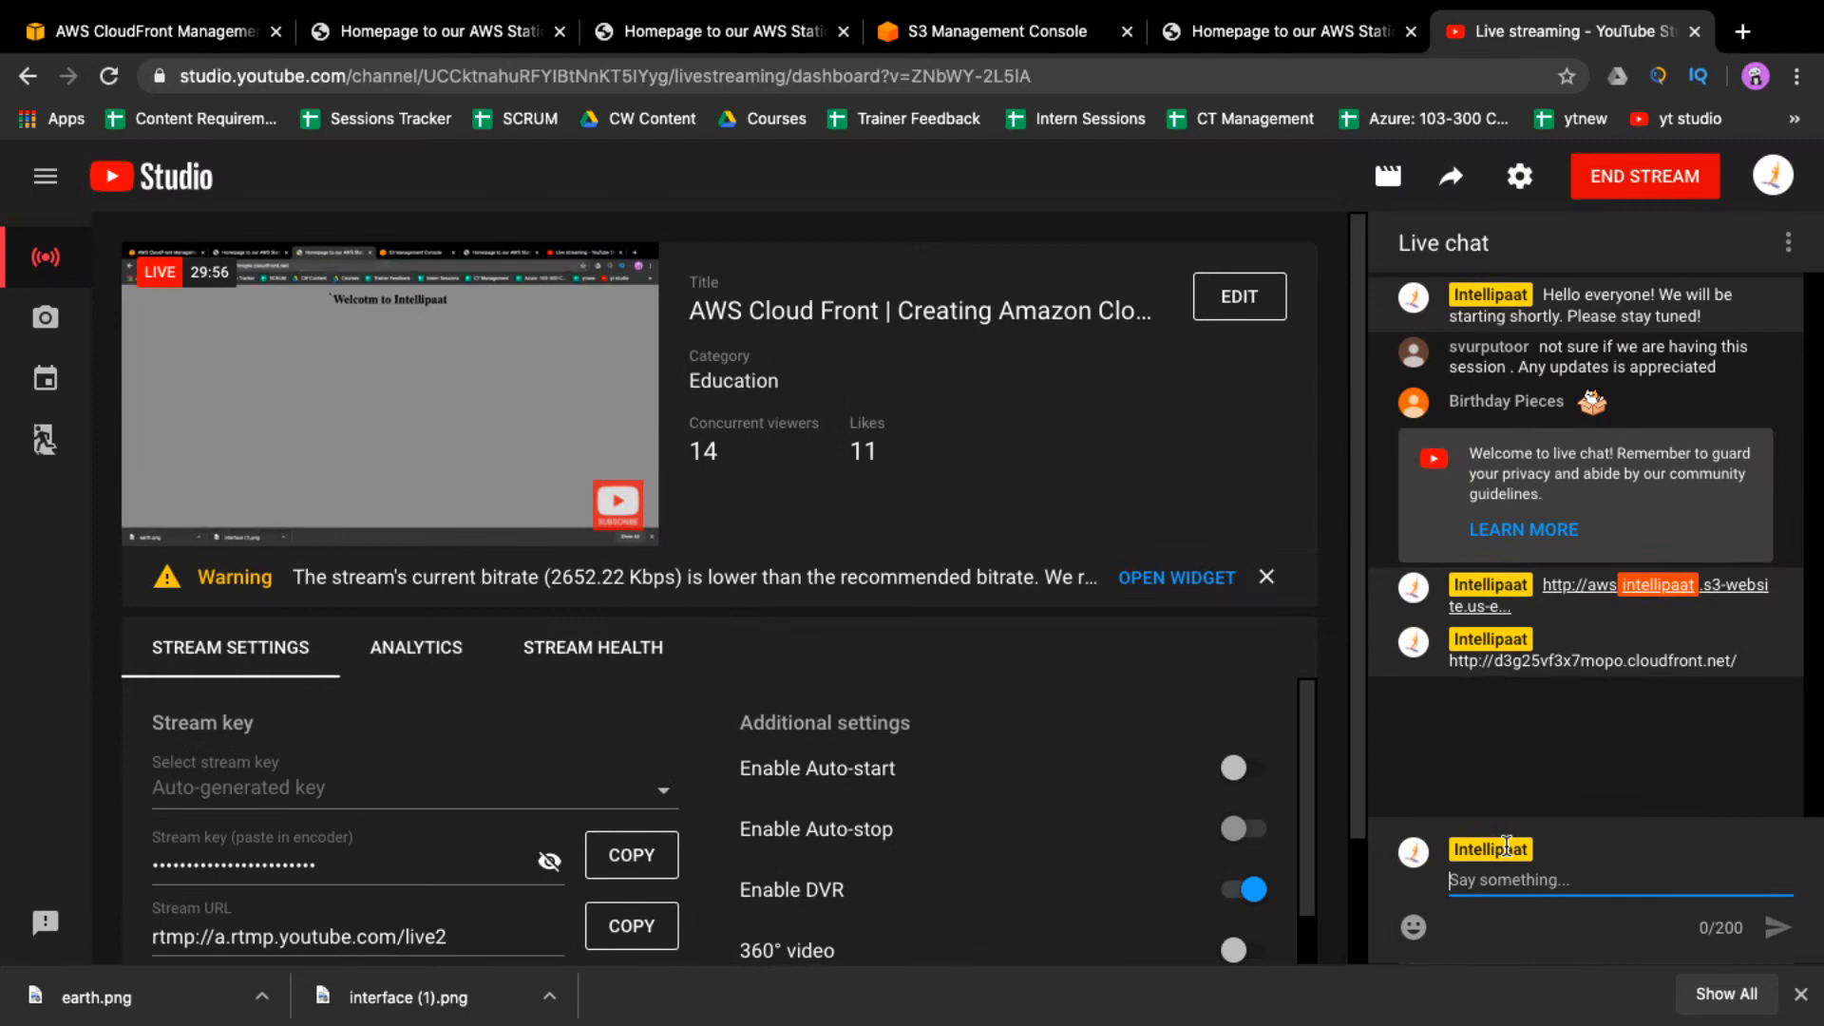
- Compare the heading on the S3 website endpoint page with the one on the reloaded CloudFront page
left_click(437, 32)
left_click(553, 76)
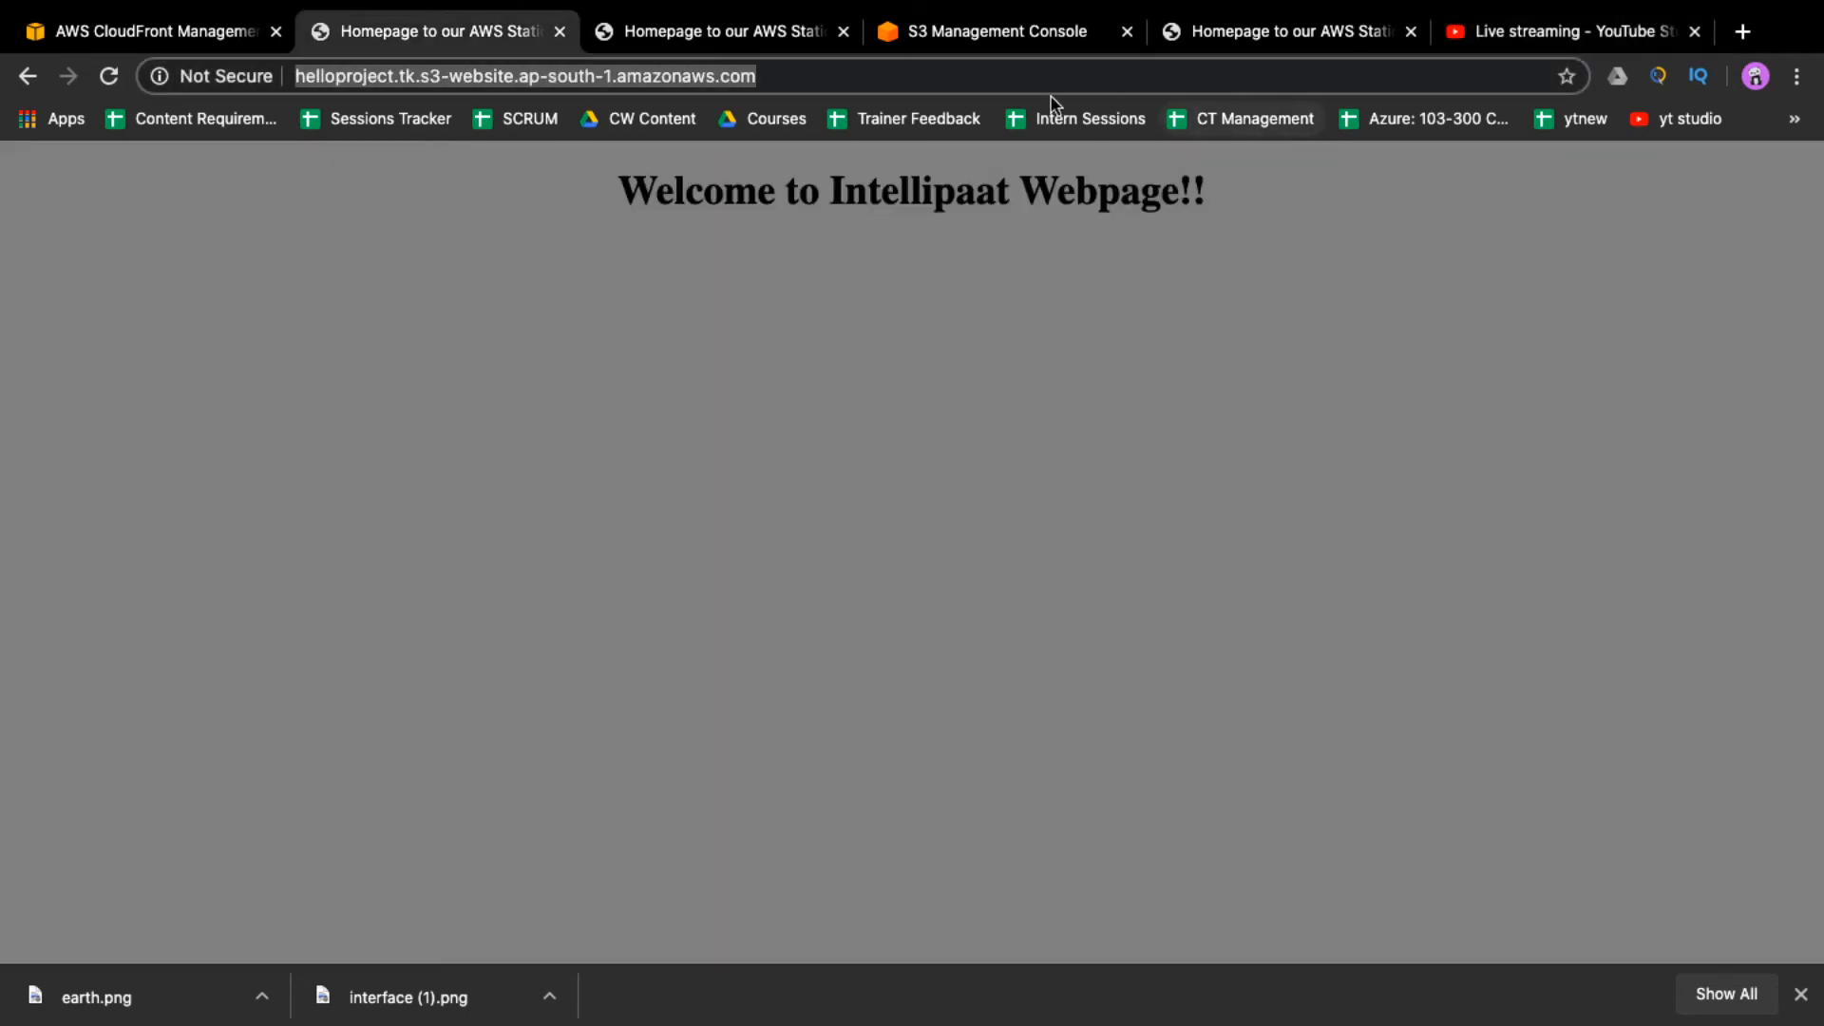
left_click(1526, 40)
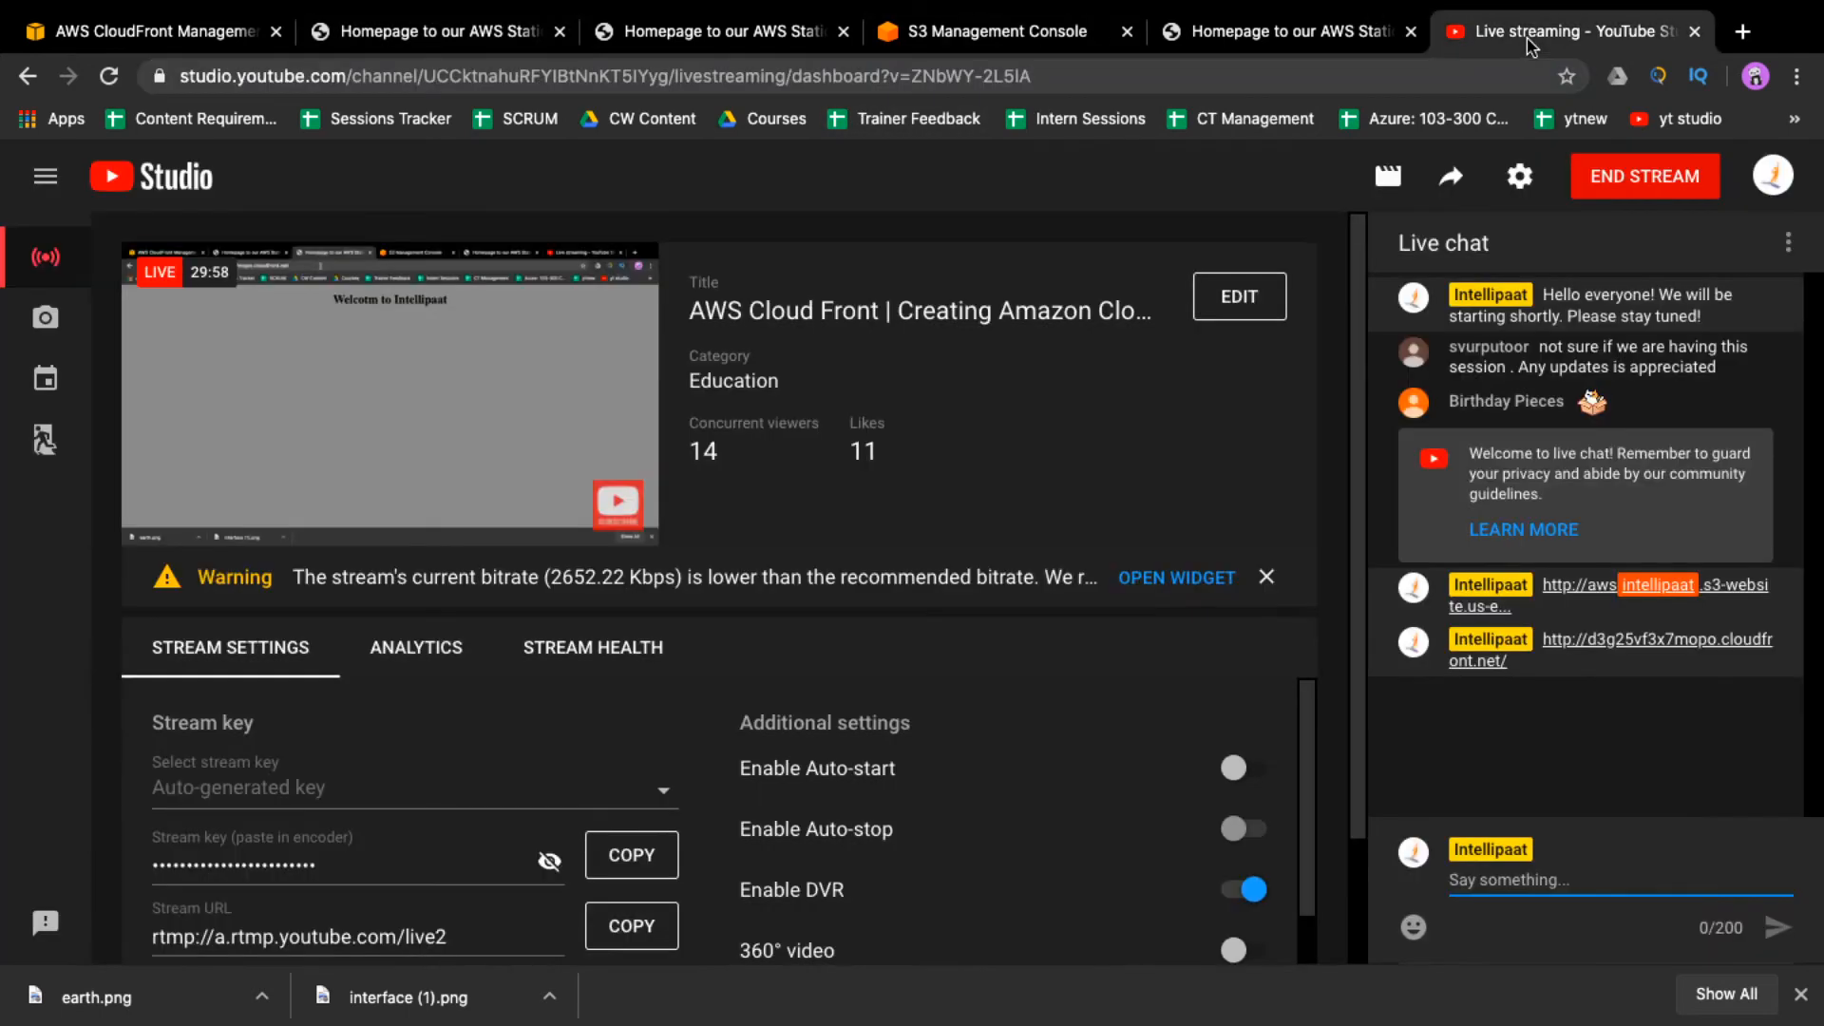
left_click(458, 39)
left_click_drag(622, 188, 1205, 197)
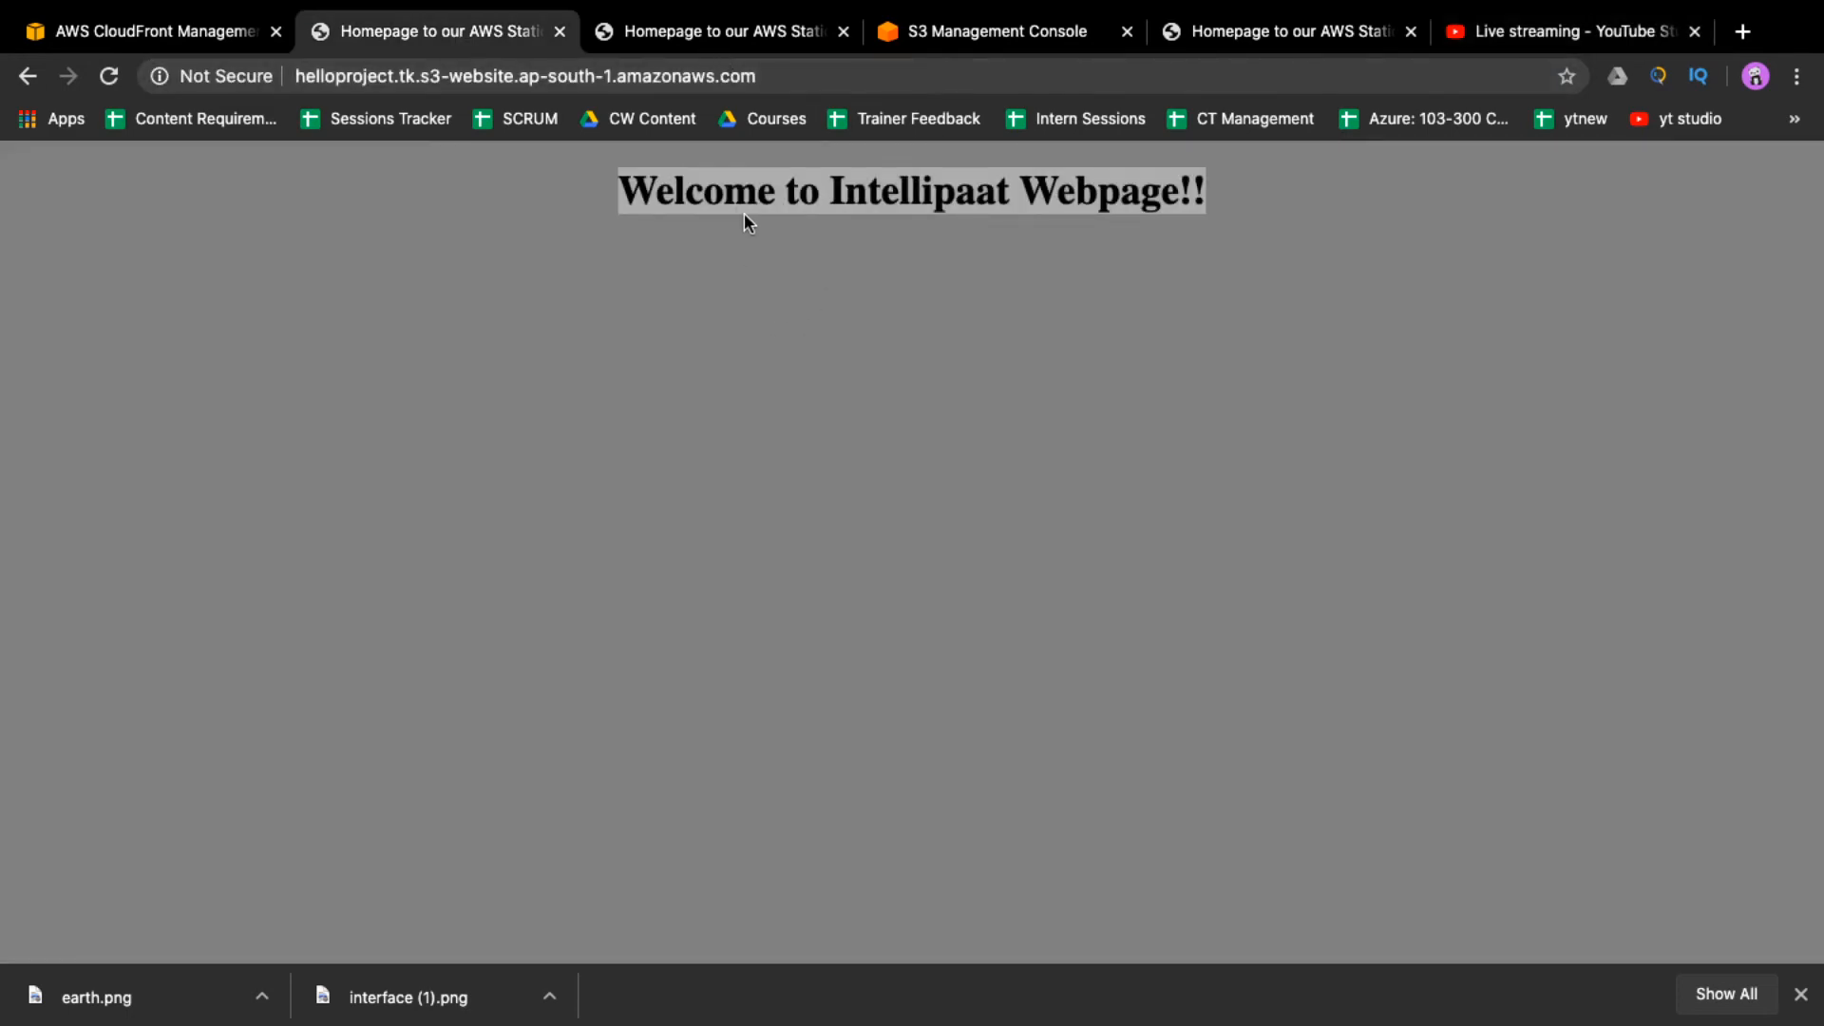
left_click(700, 38)
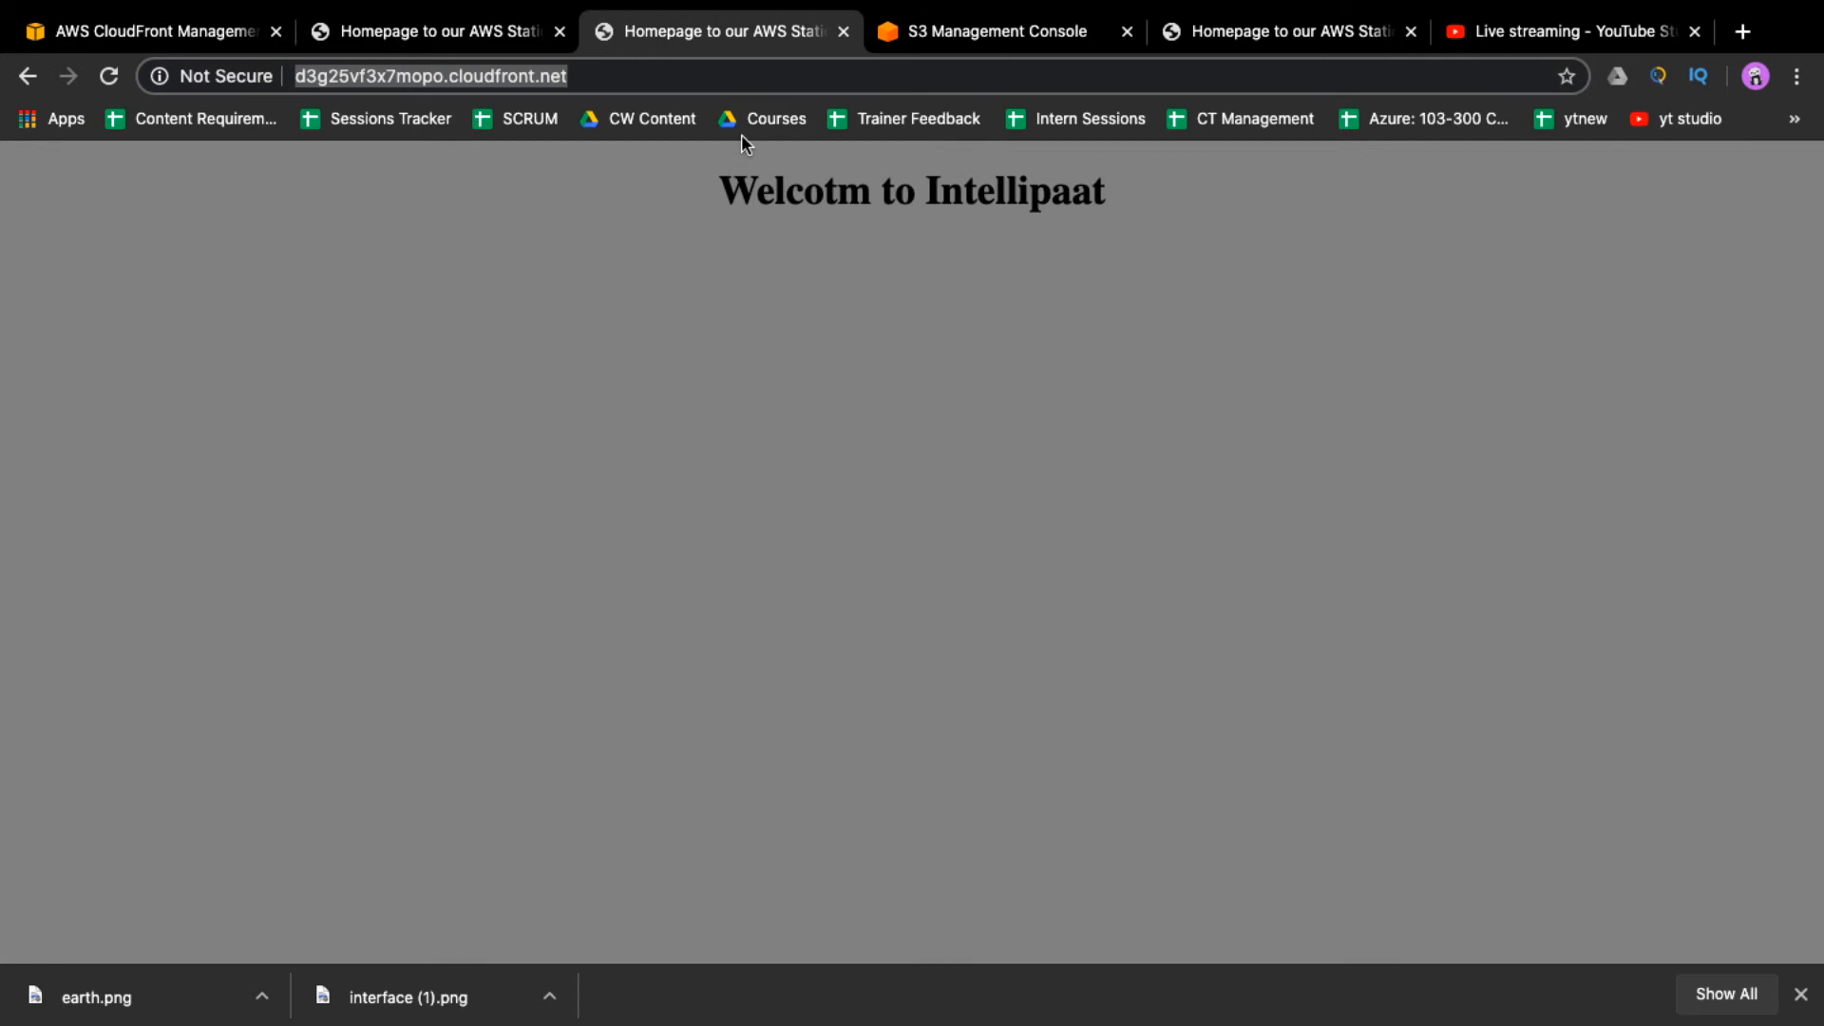
key("Return")
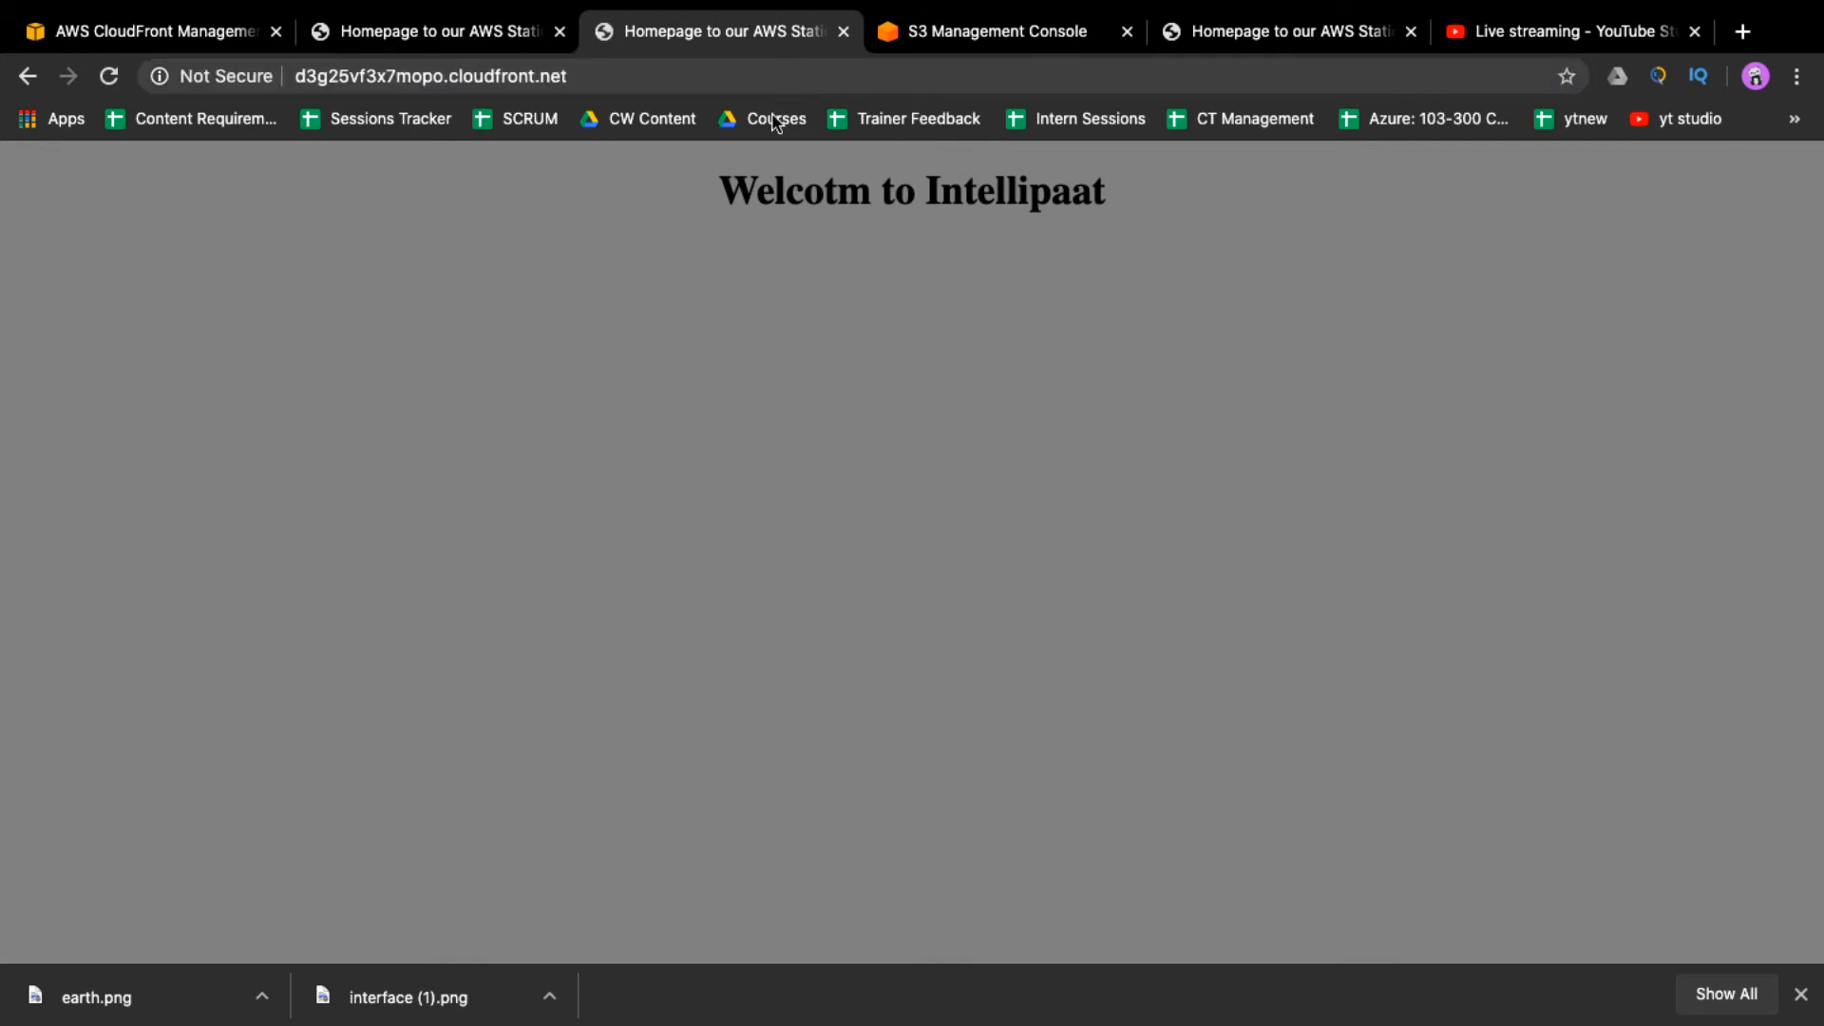
left_click_drag(719, 180, 1133, 168)
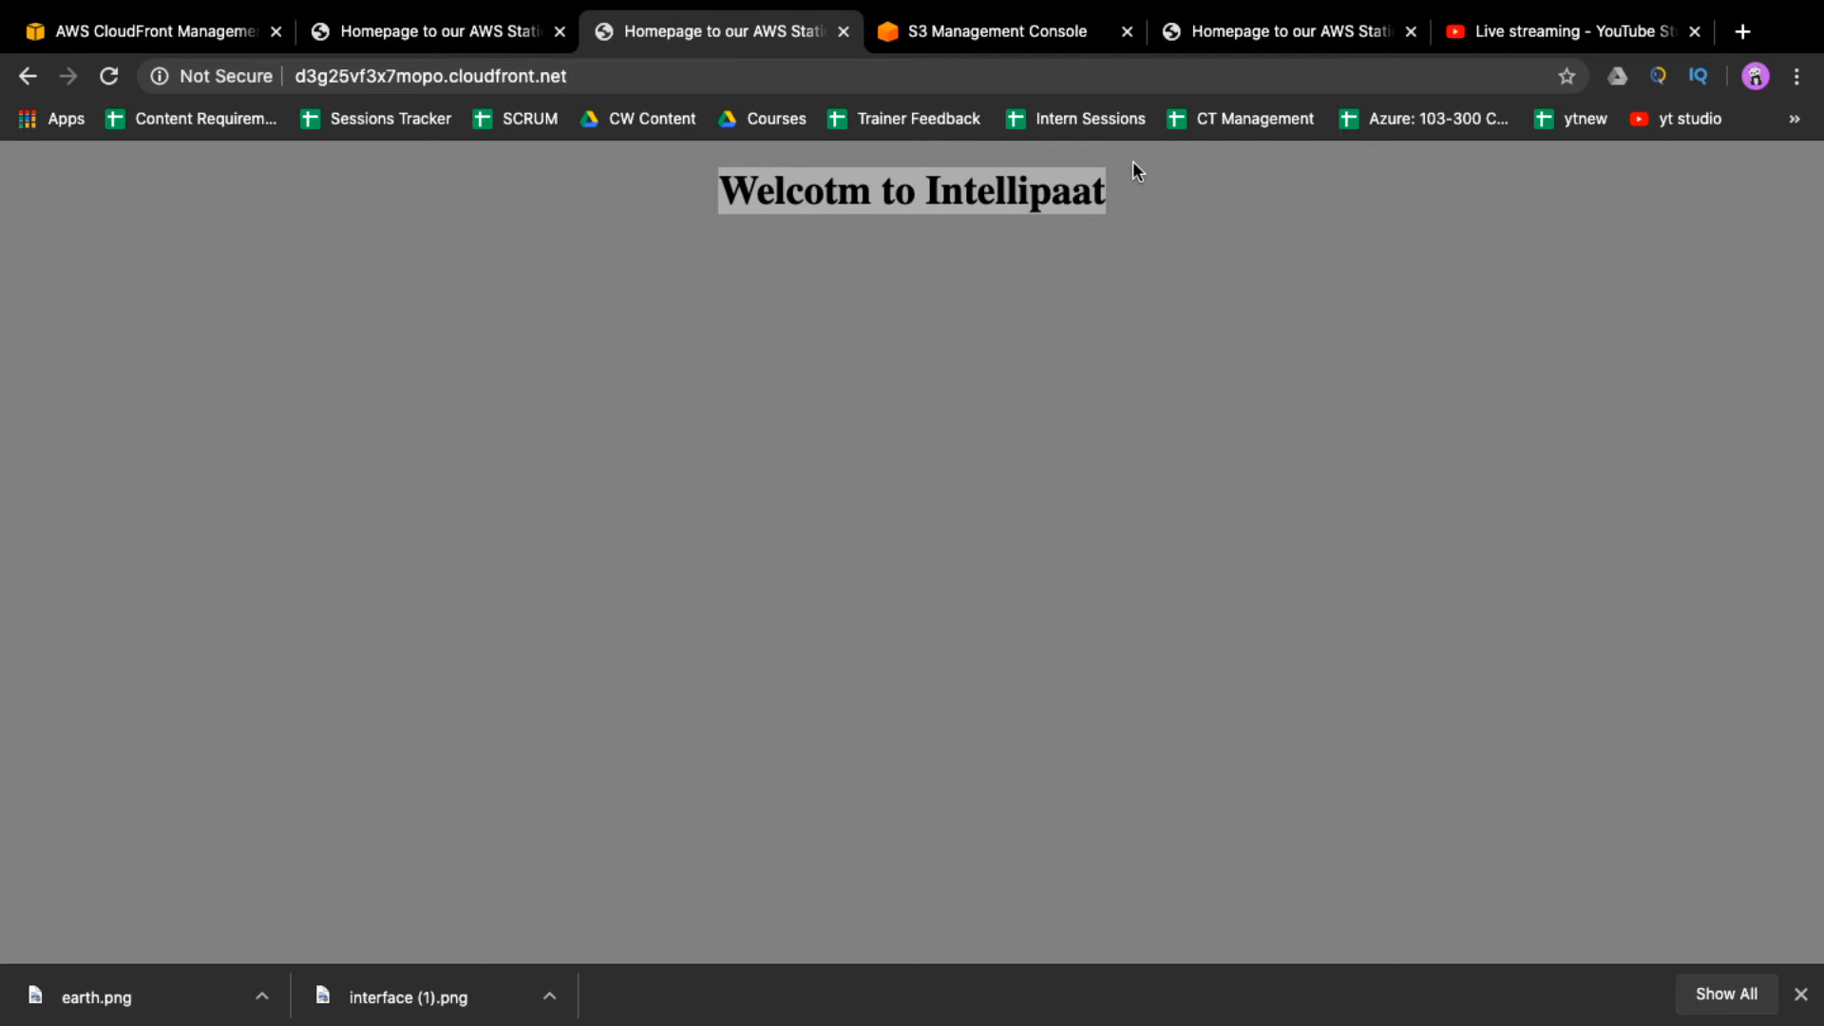
- Create an invalidation for the object path /index.html on the open CloudFront distribution and check its status
left_click(186, 34)
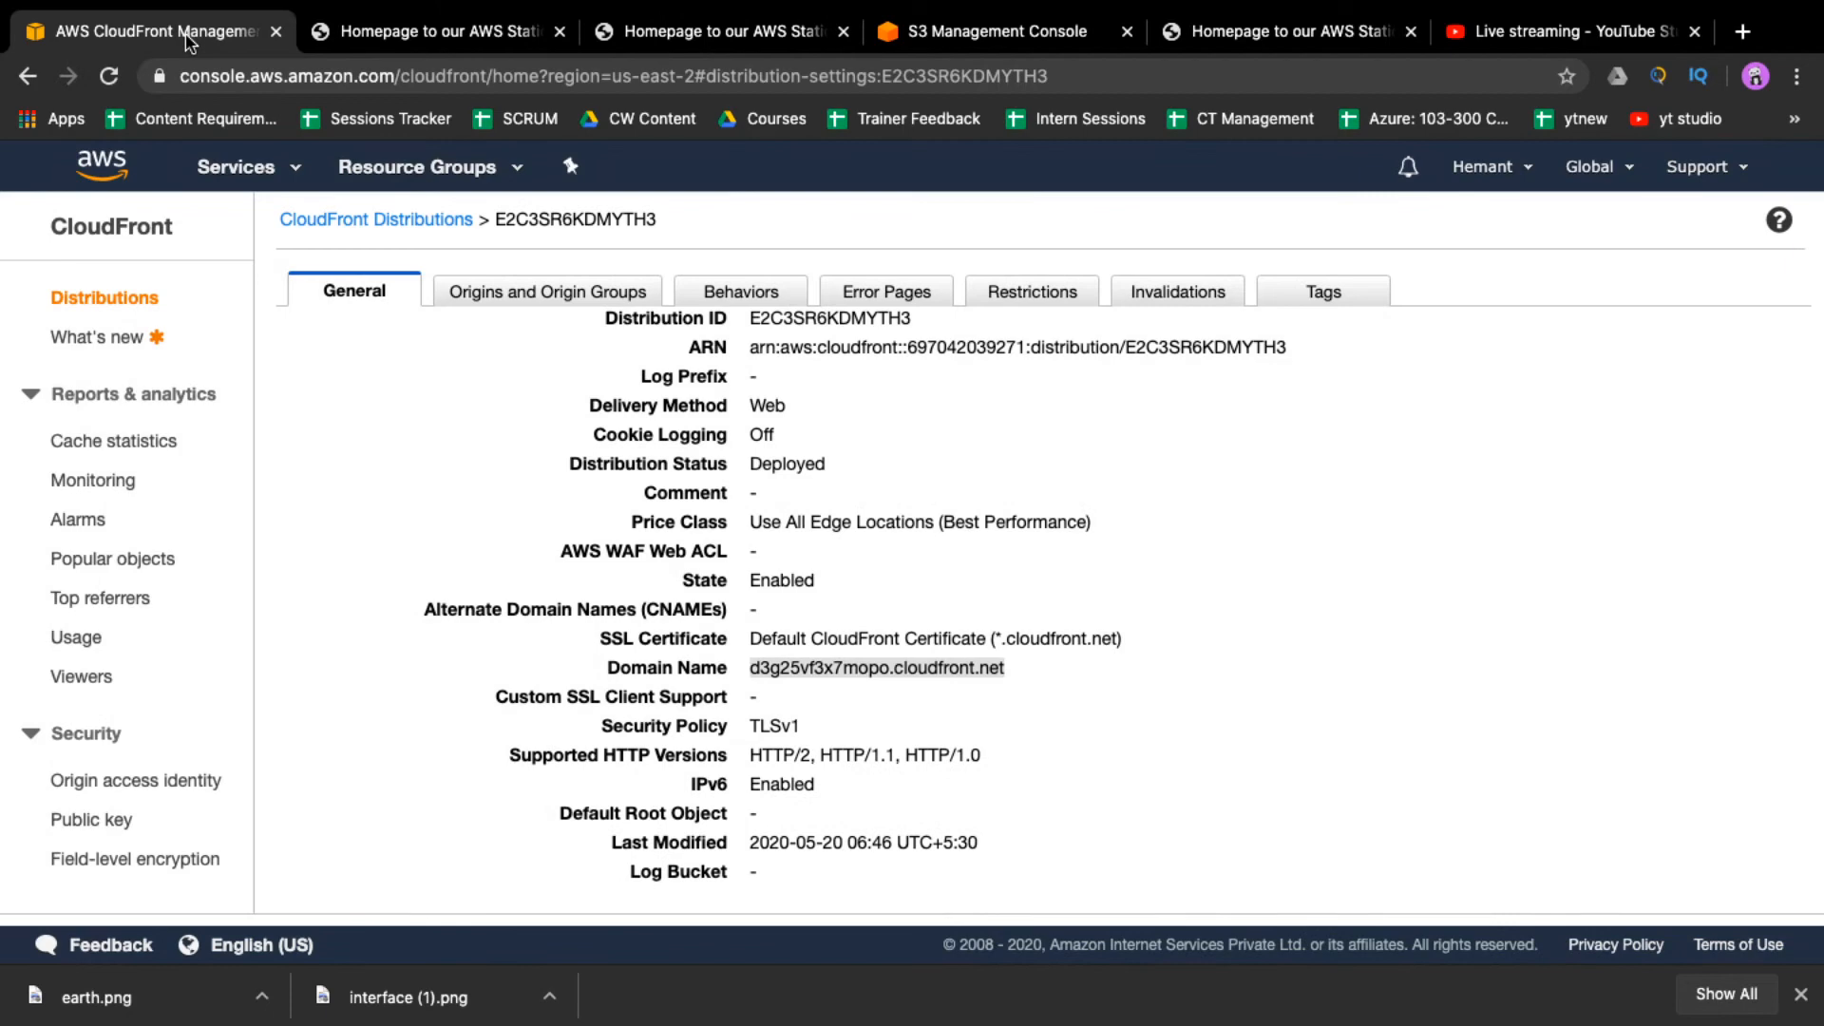
scroll(725, 438, "up", 1)
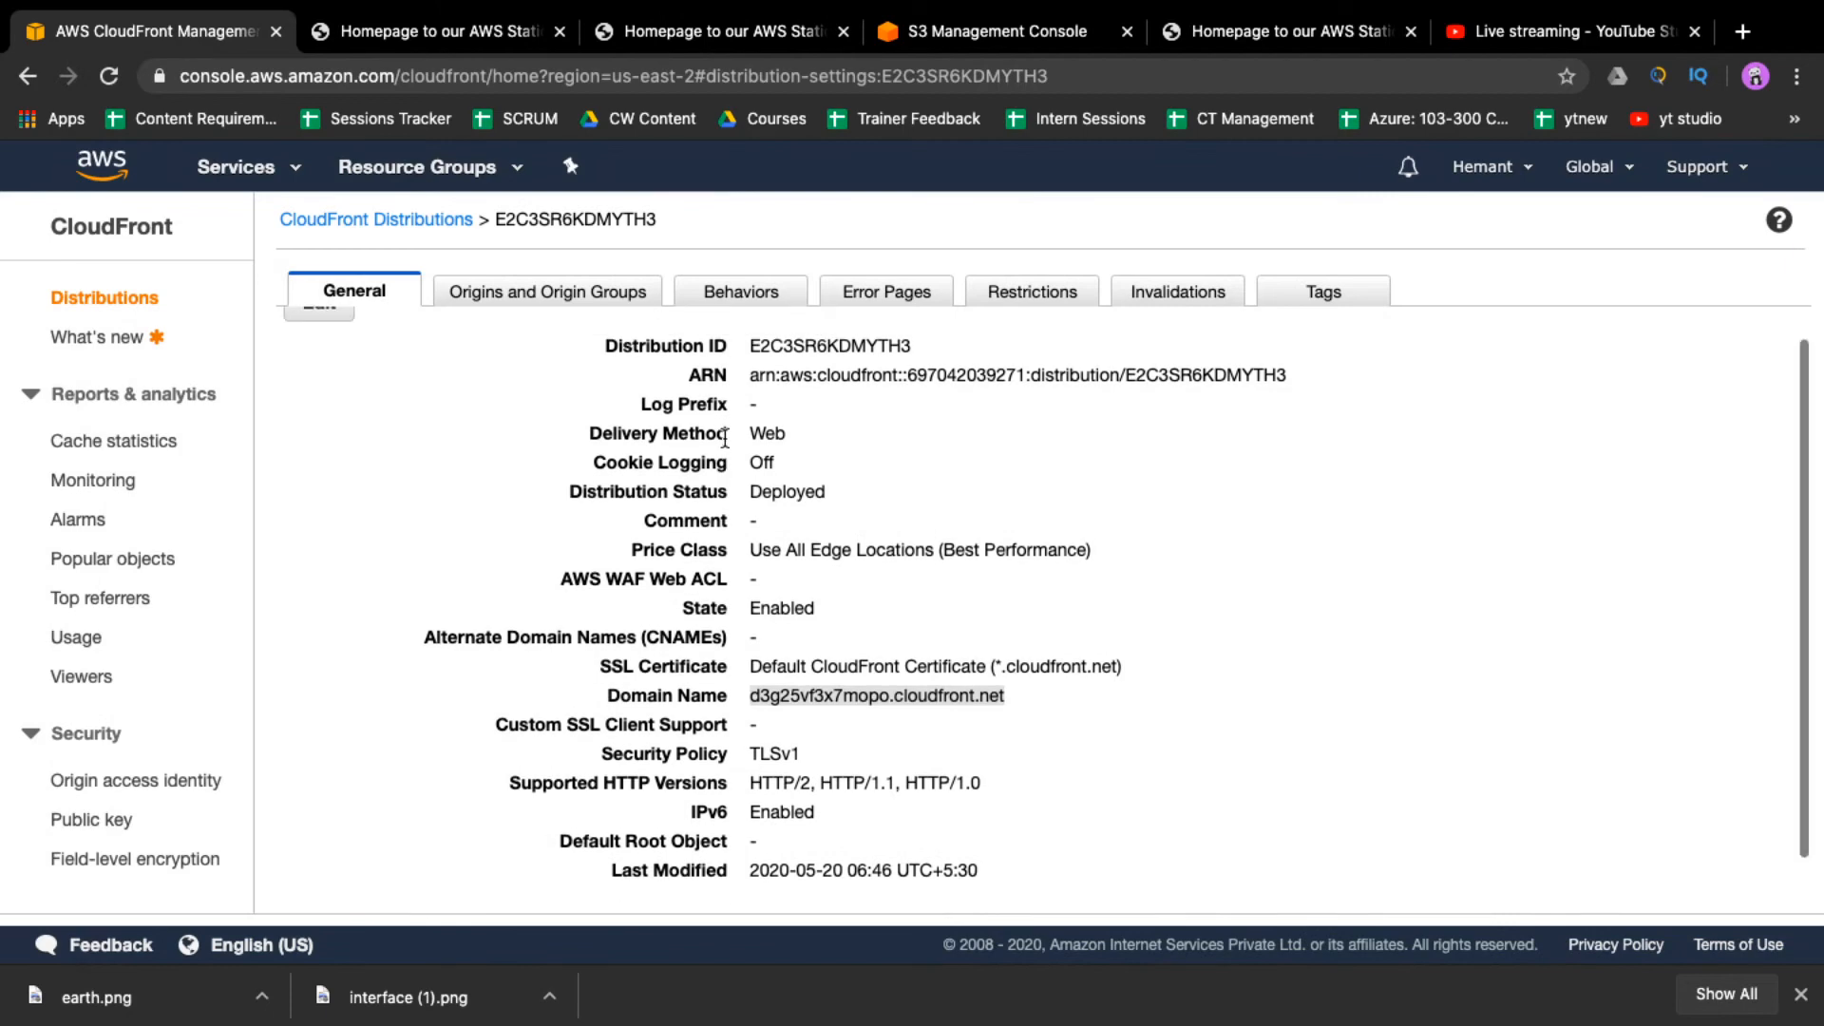
scroll(725, 438, "up", 1)
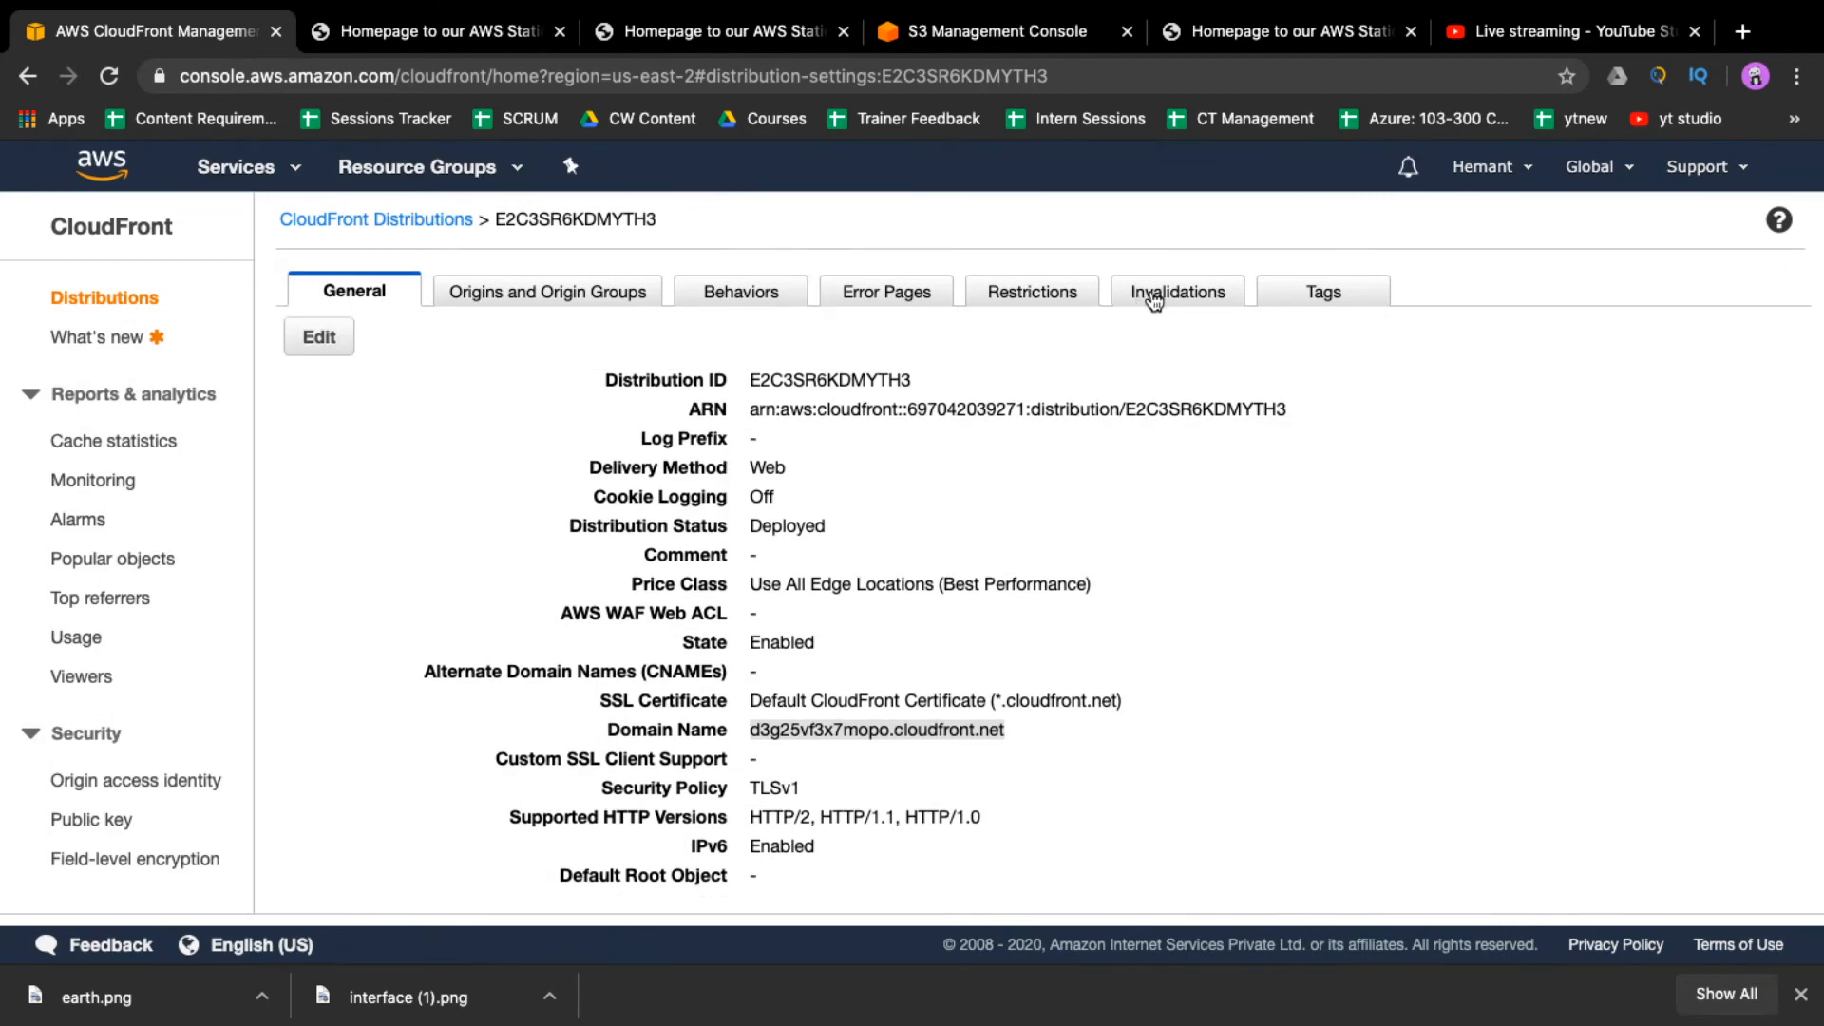
left_click(1153, 299)
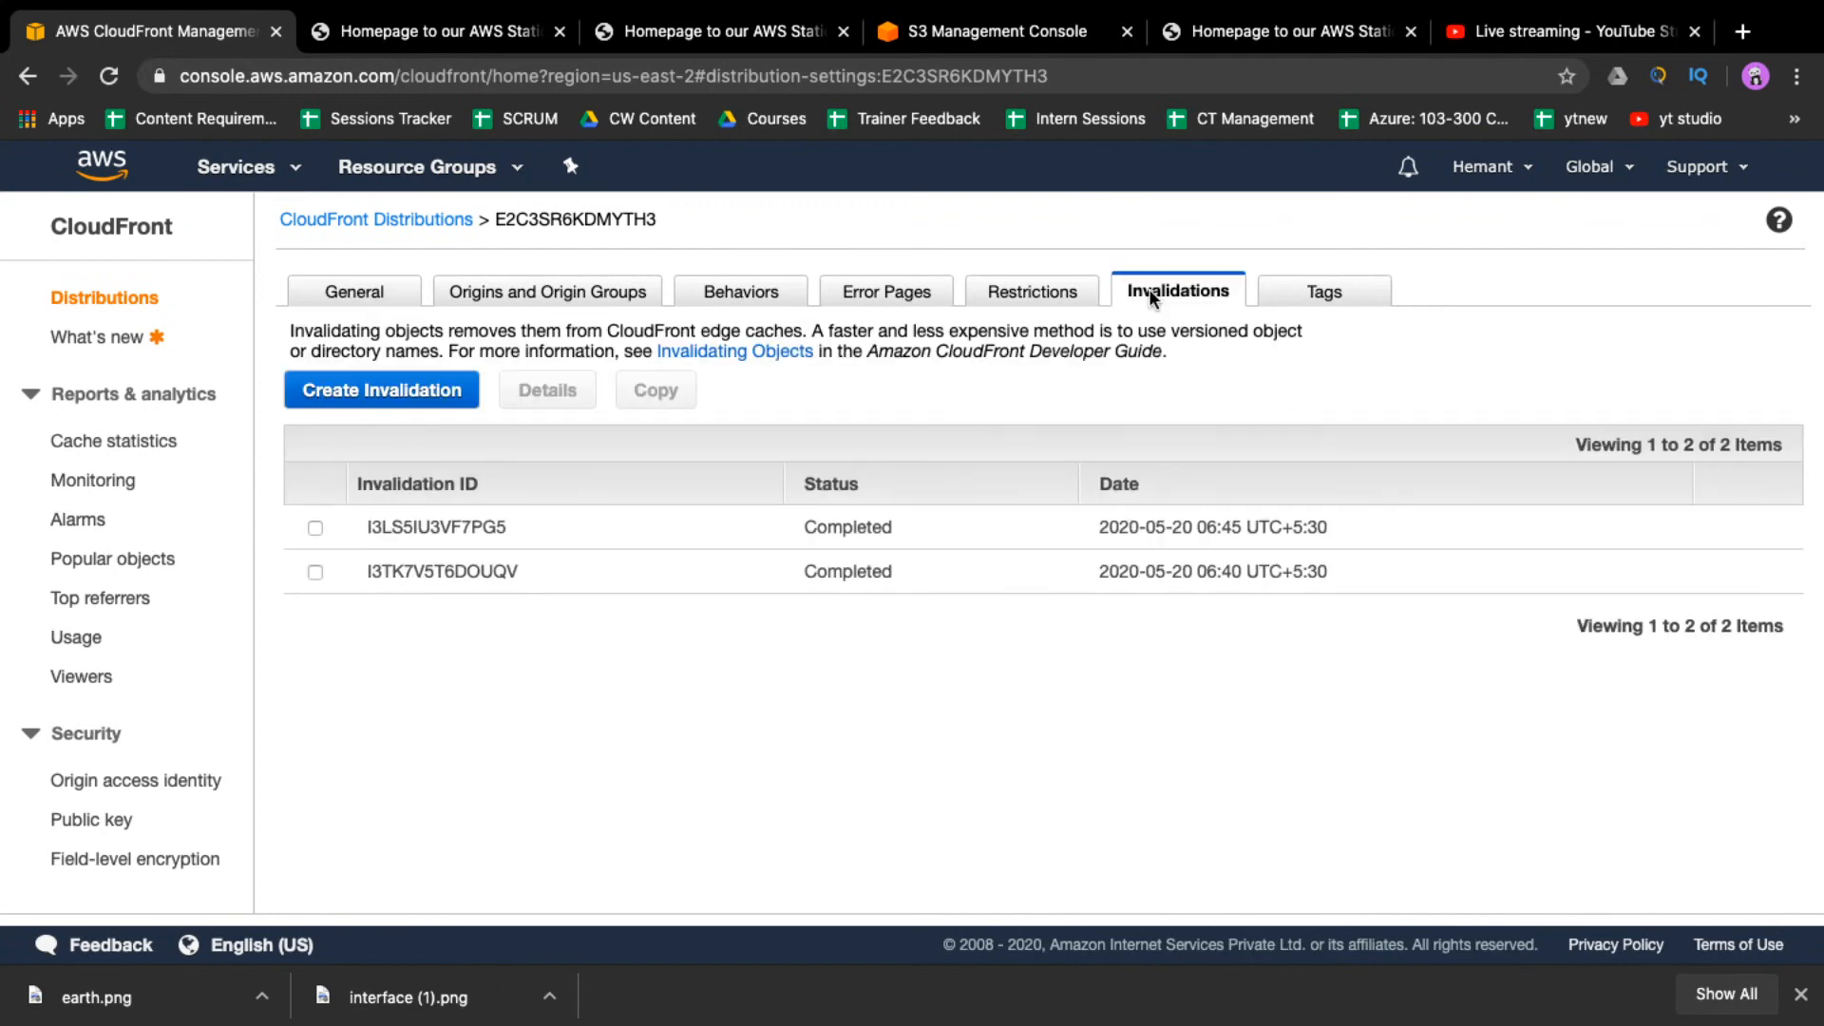
left_click(439, 392)
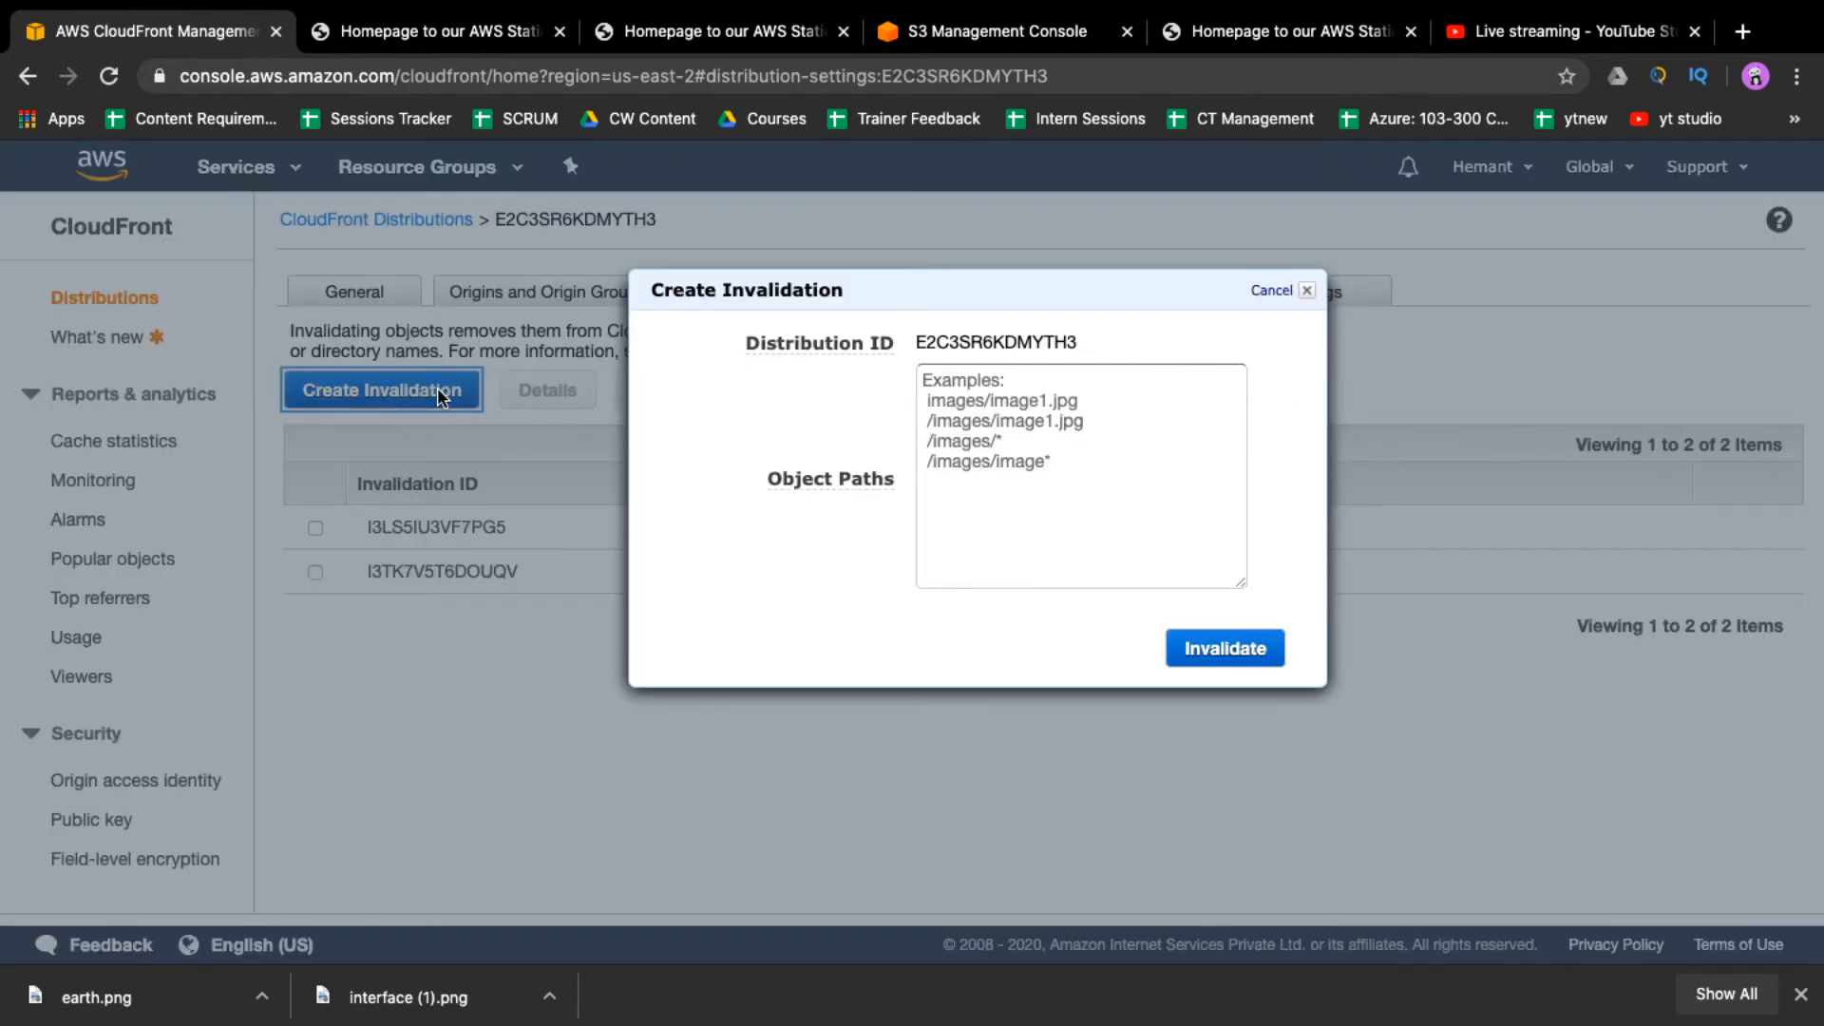
left_click(1019, 470)
type("/index.html")
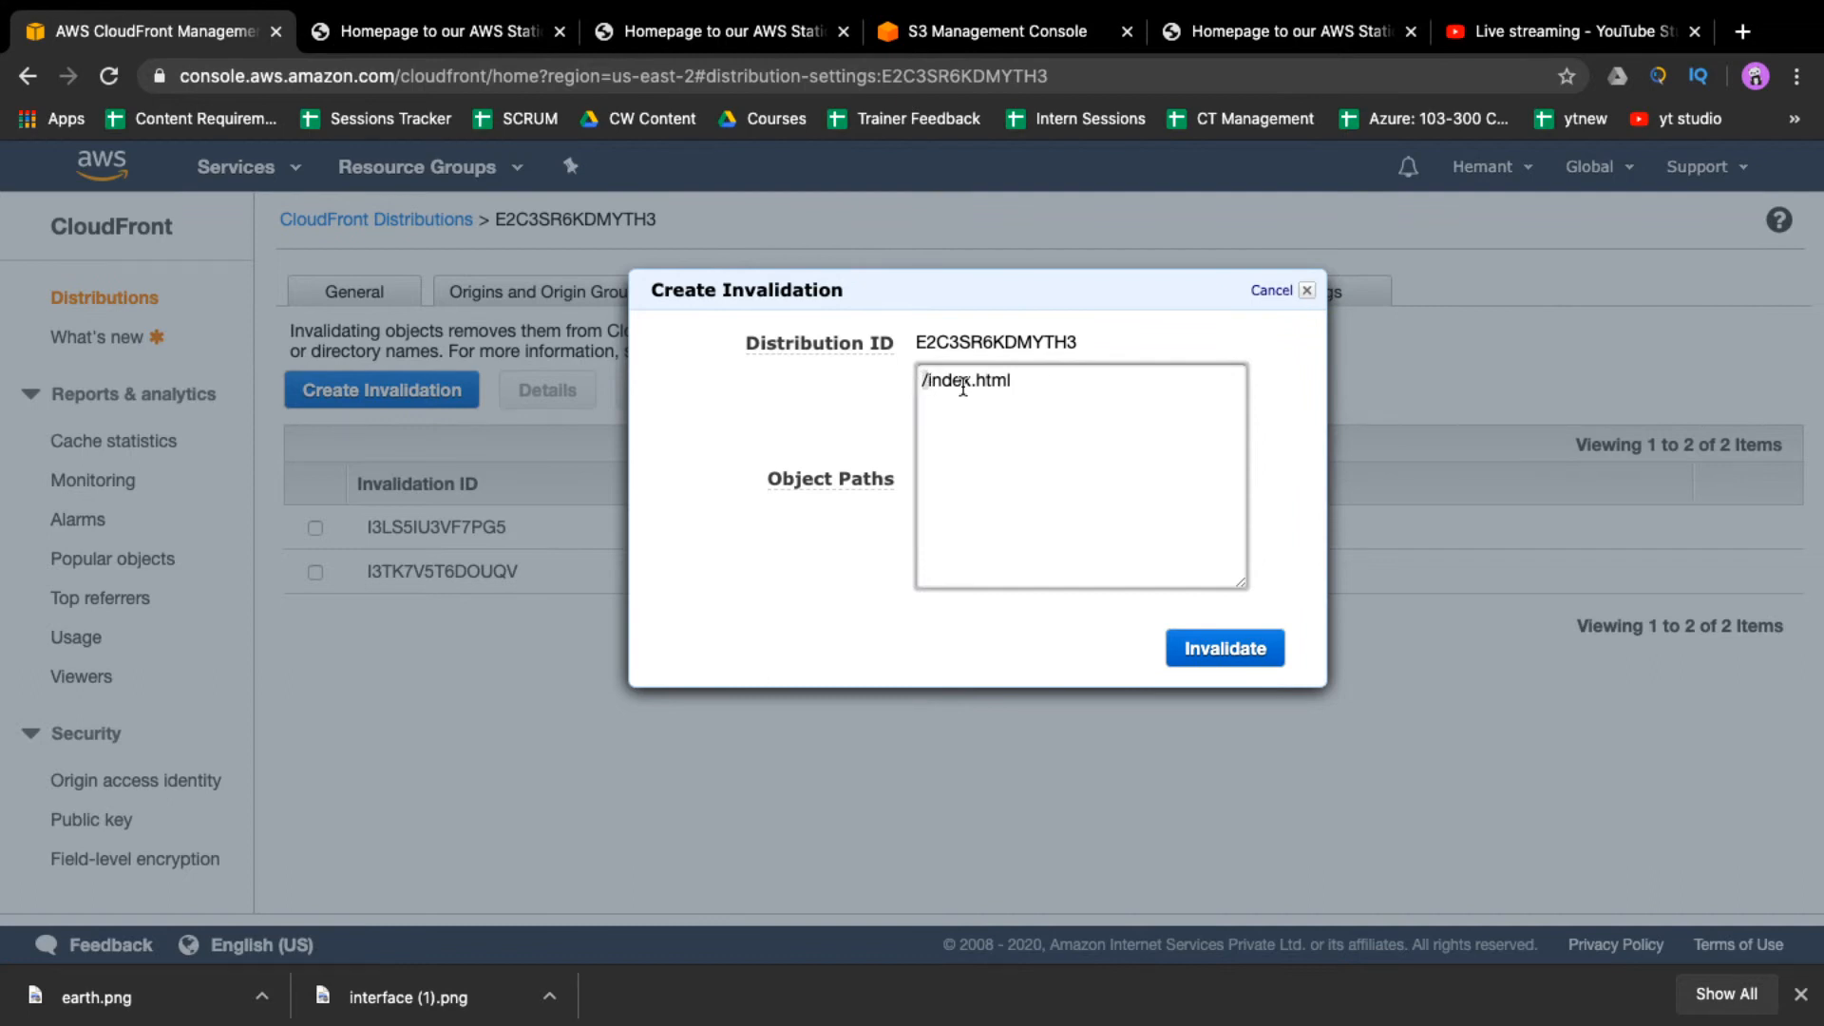
double_click(1055, 384)
left_click(1245, 654)
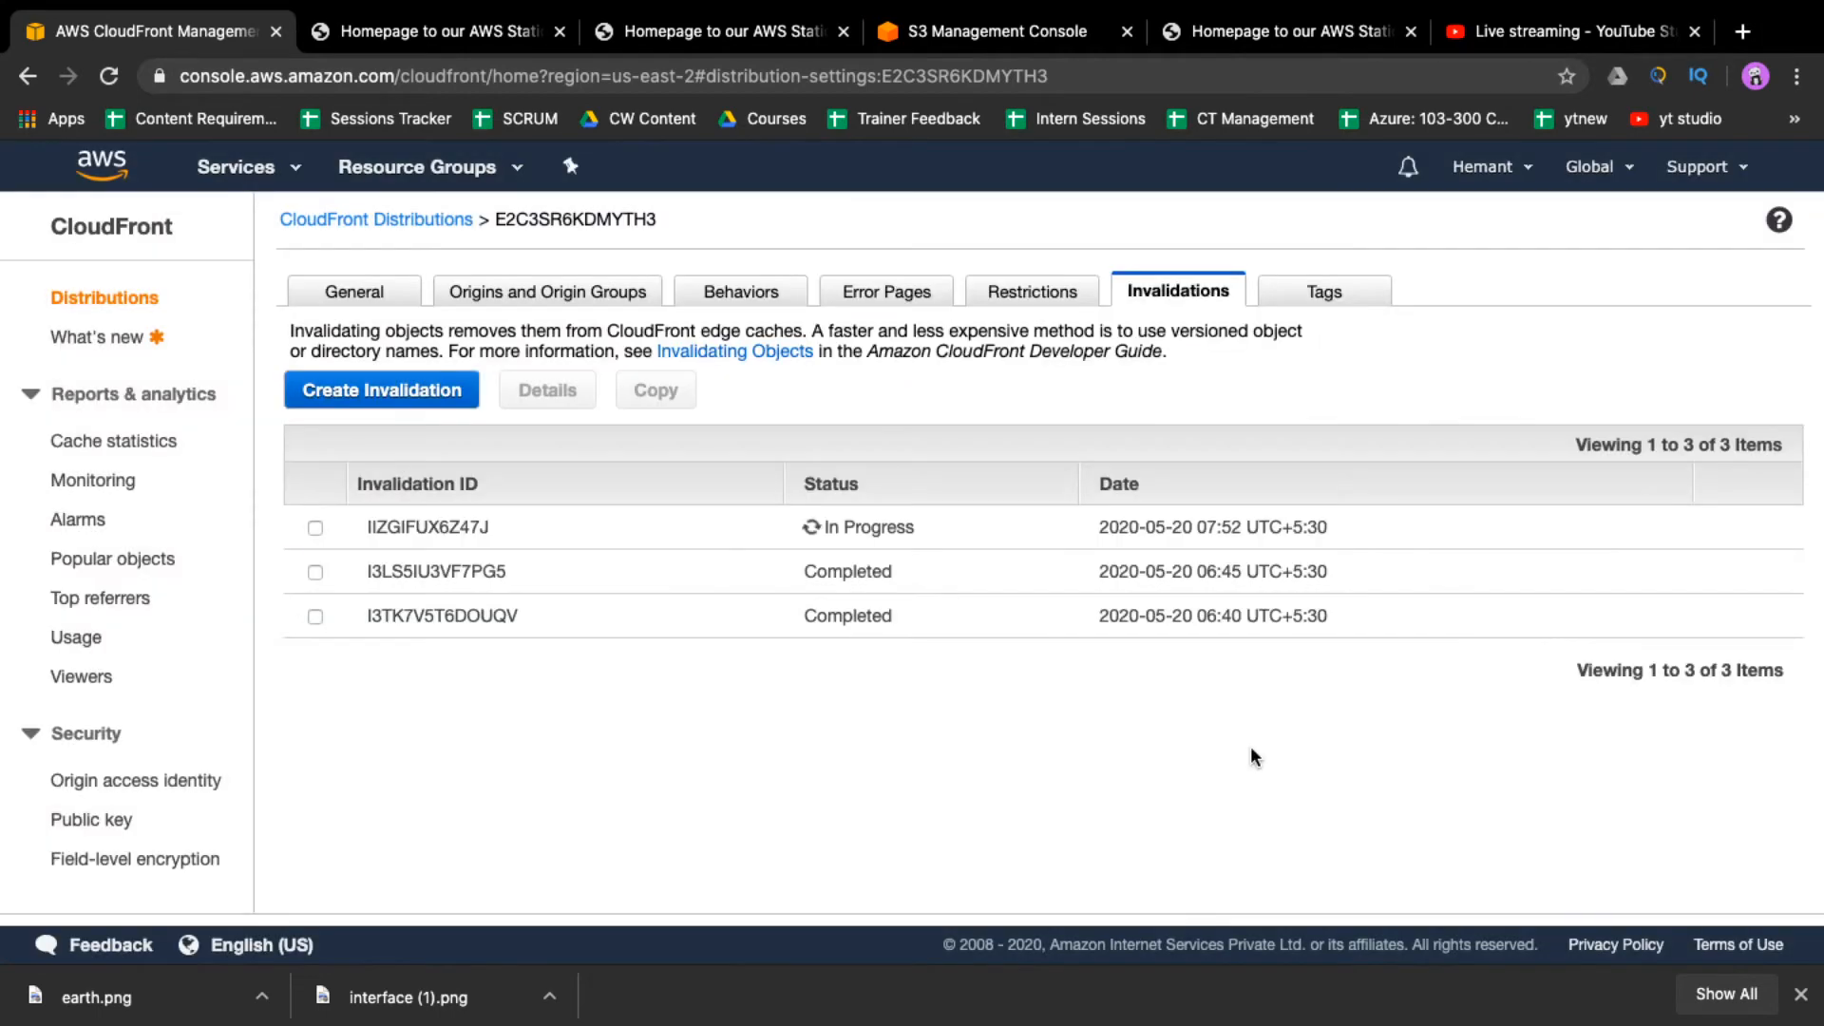
left_click_drag(825, 527, 921, 532)
left_click(926, 524)
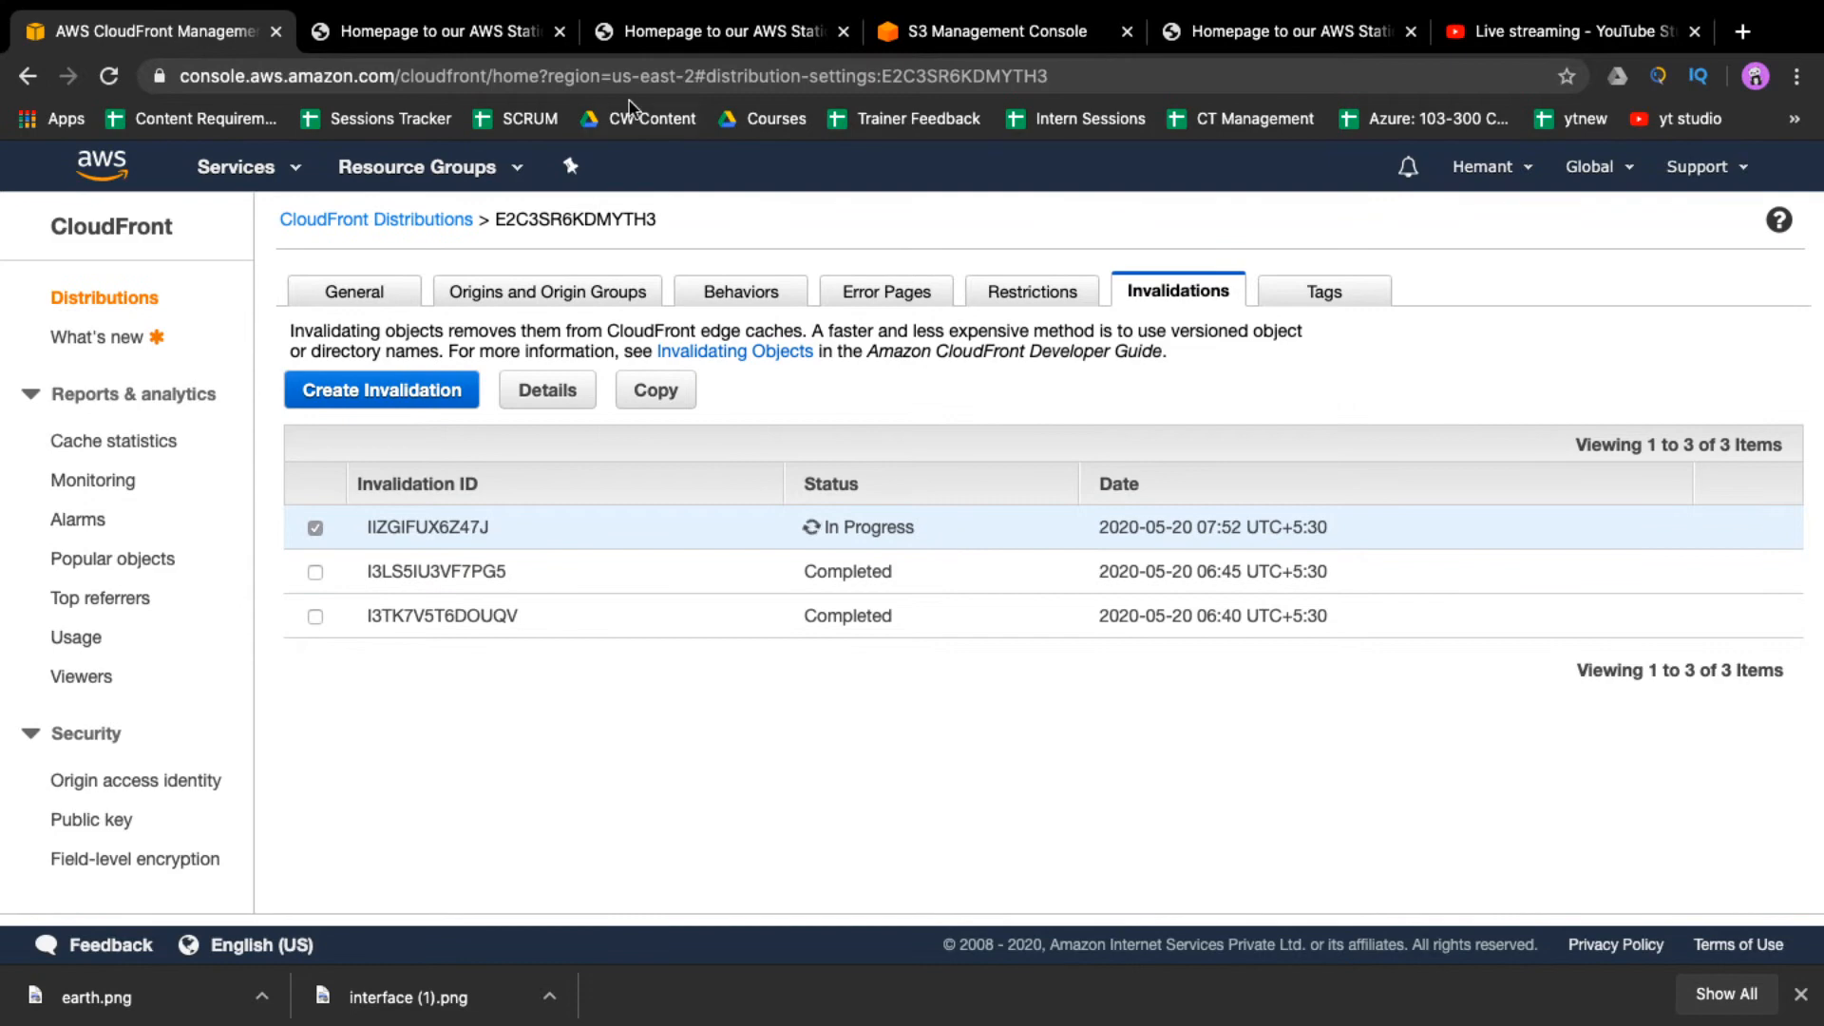
- Reload the d3g25vf3x7mopo.cloudfront.net page several times, and check the progress of the new invalidation in the CloudFront console
left_click(627, 32)
left_click(625, 73)
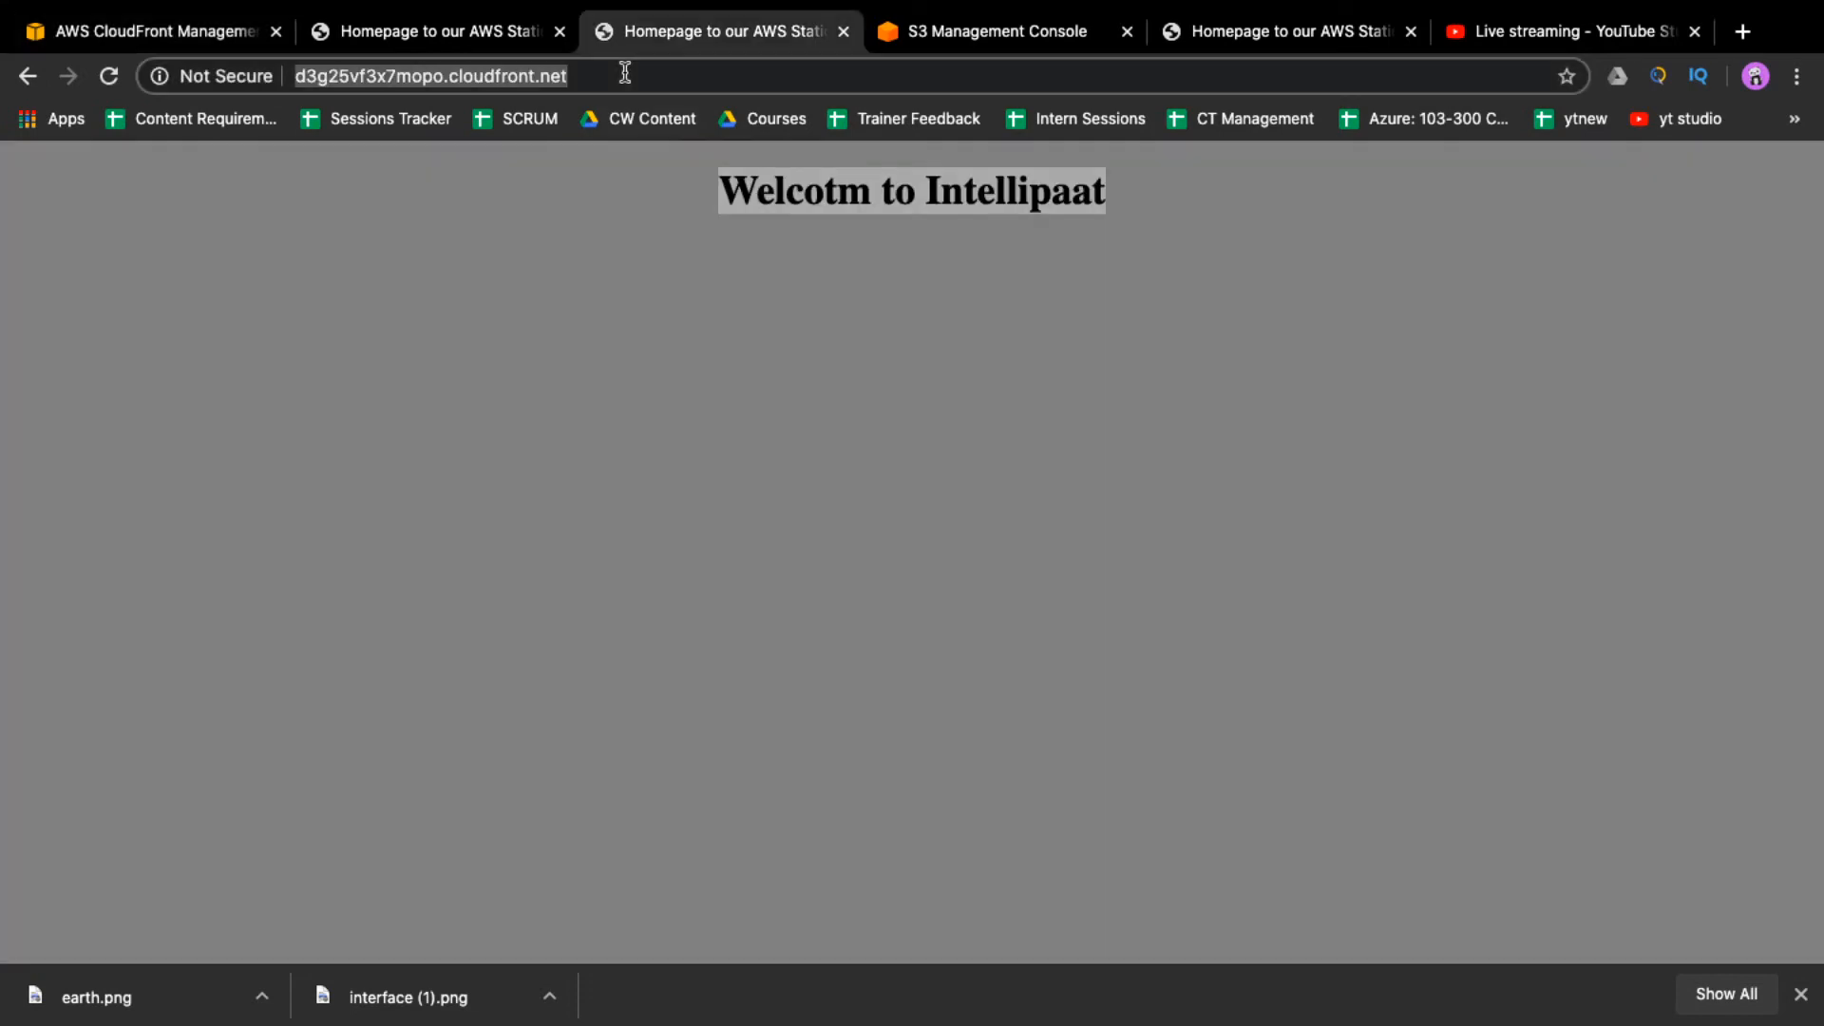
key("Return")
left_click(625, 73)
key("Return")
left_click(625, 73)
key("Return")
left_click(625, 73)
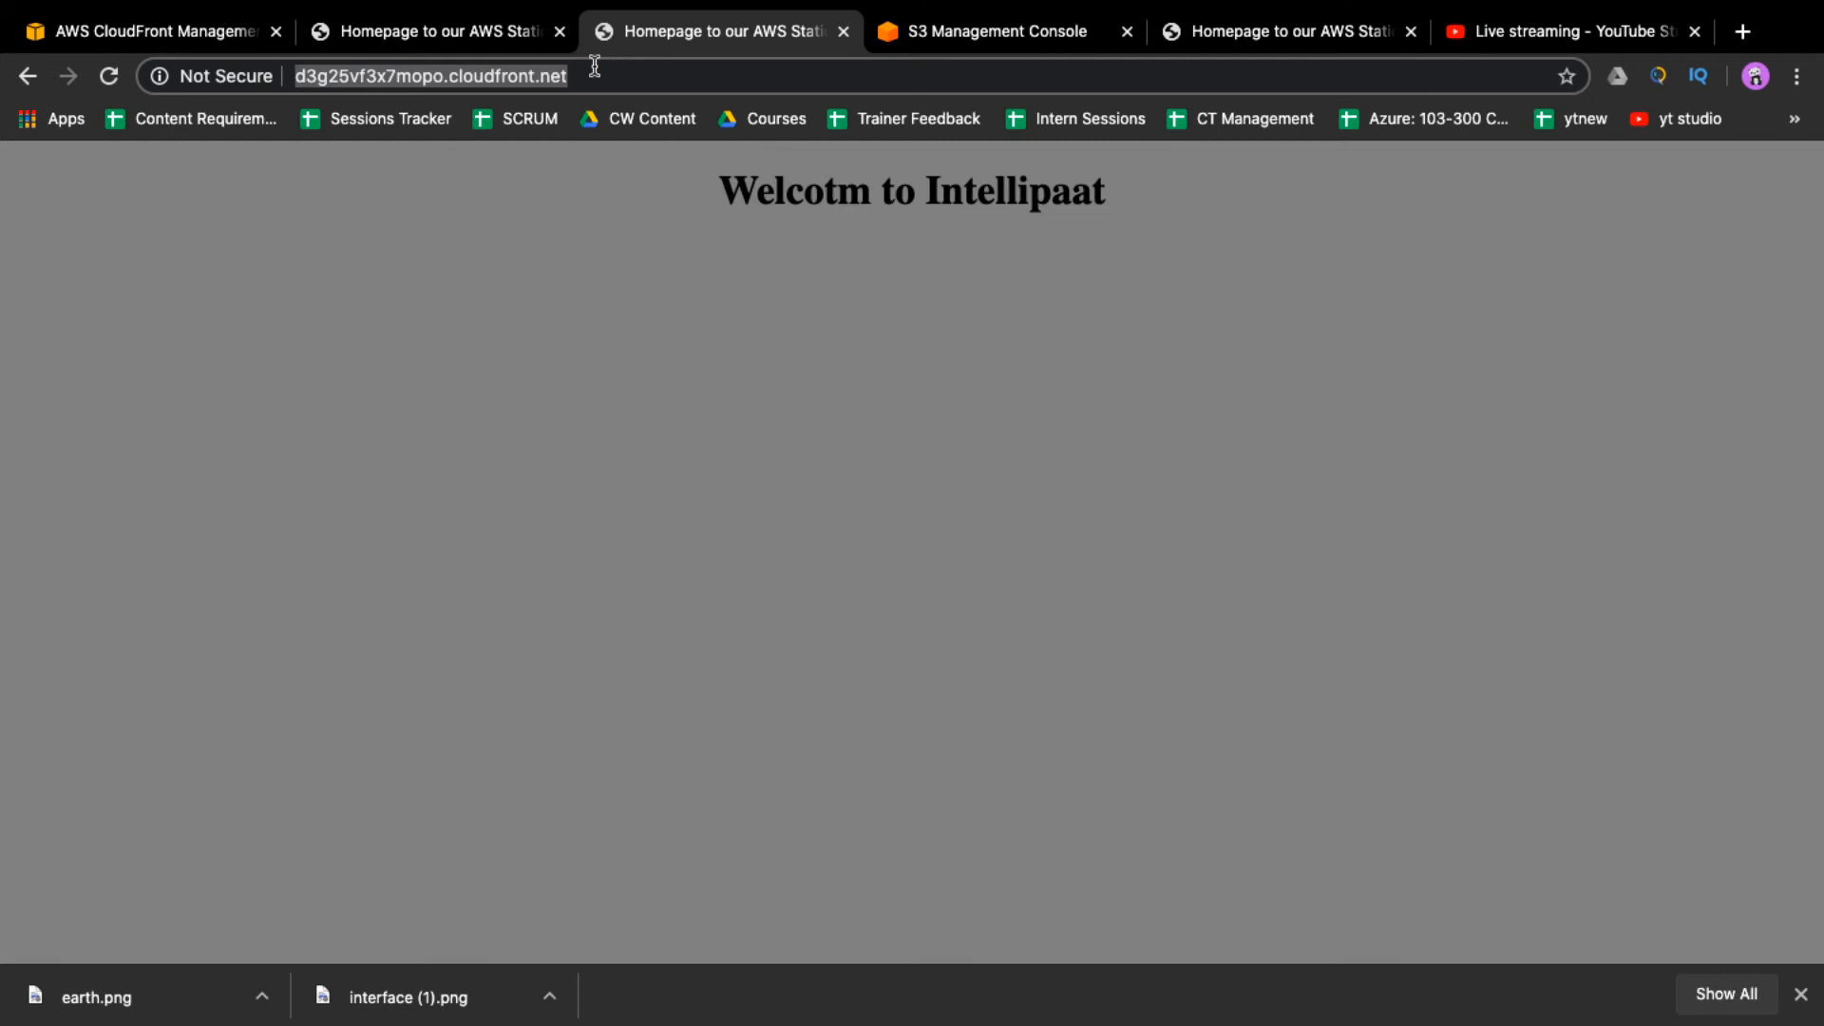
left_click(936, 40)
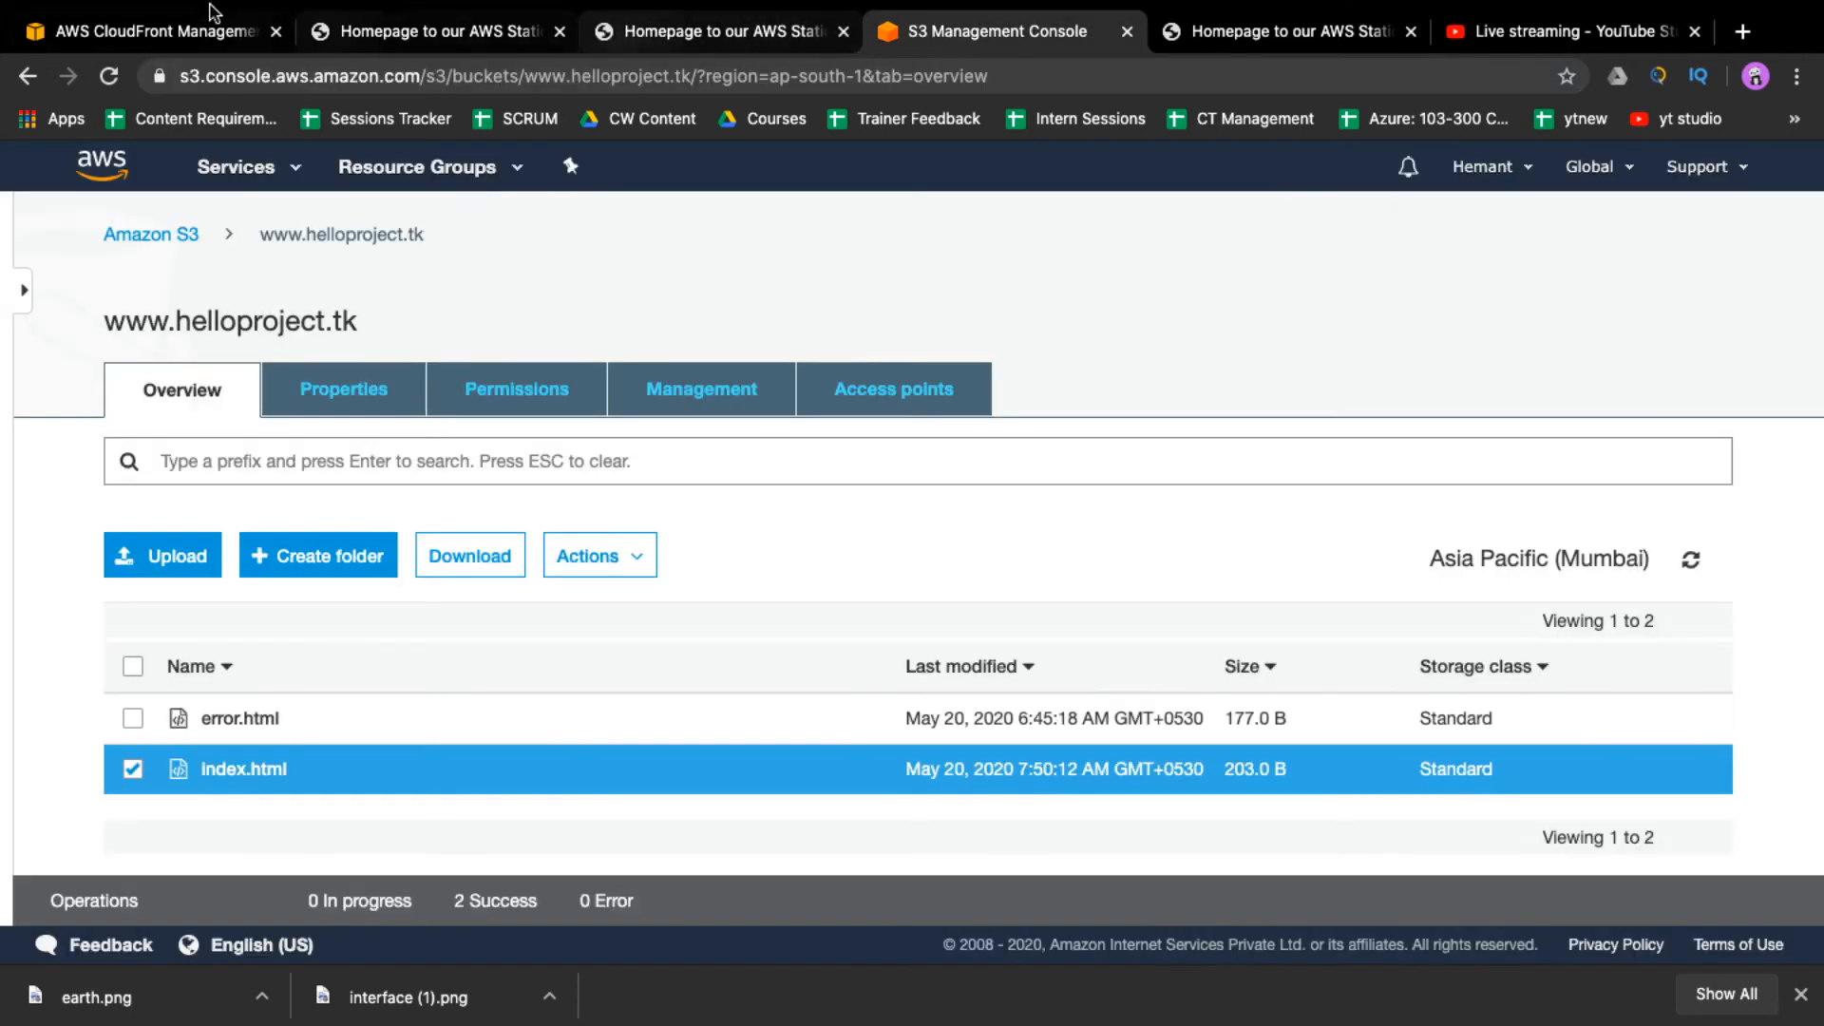
left_click(152, 30)
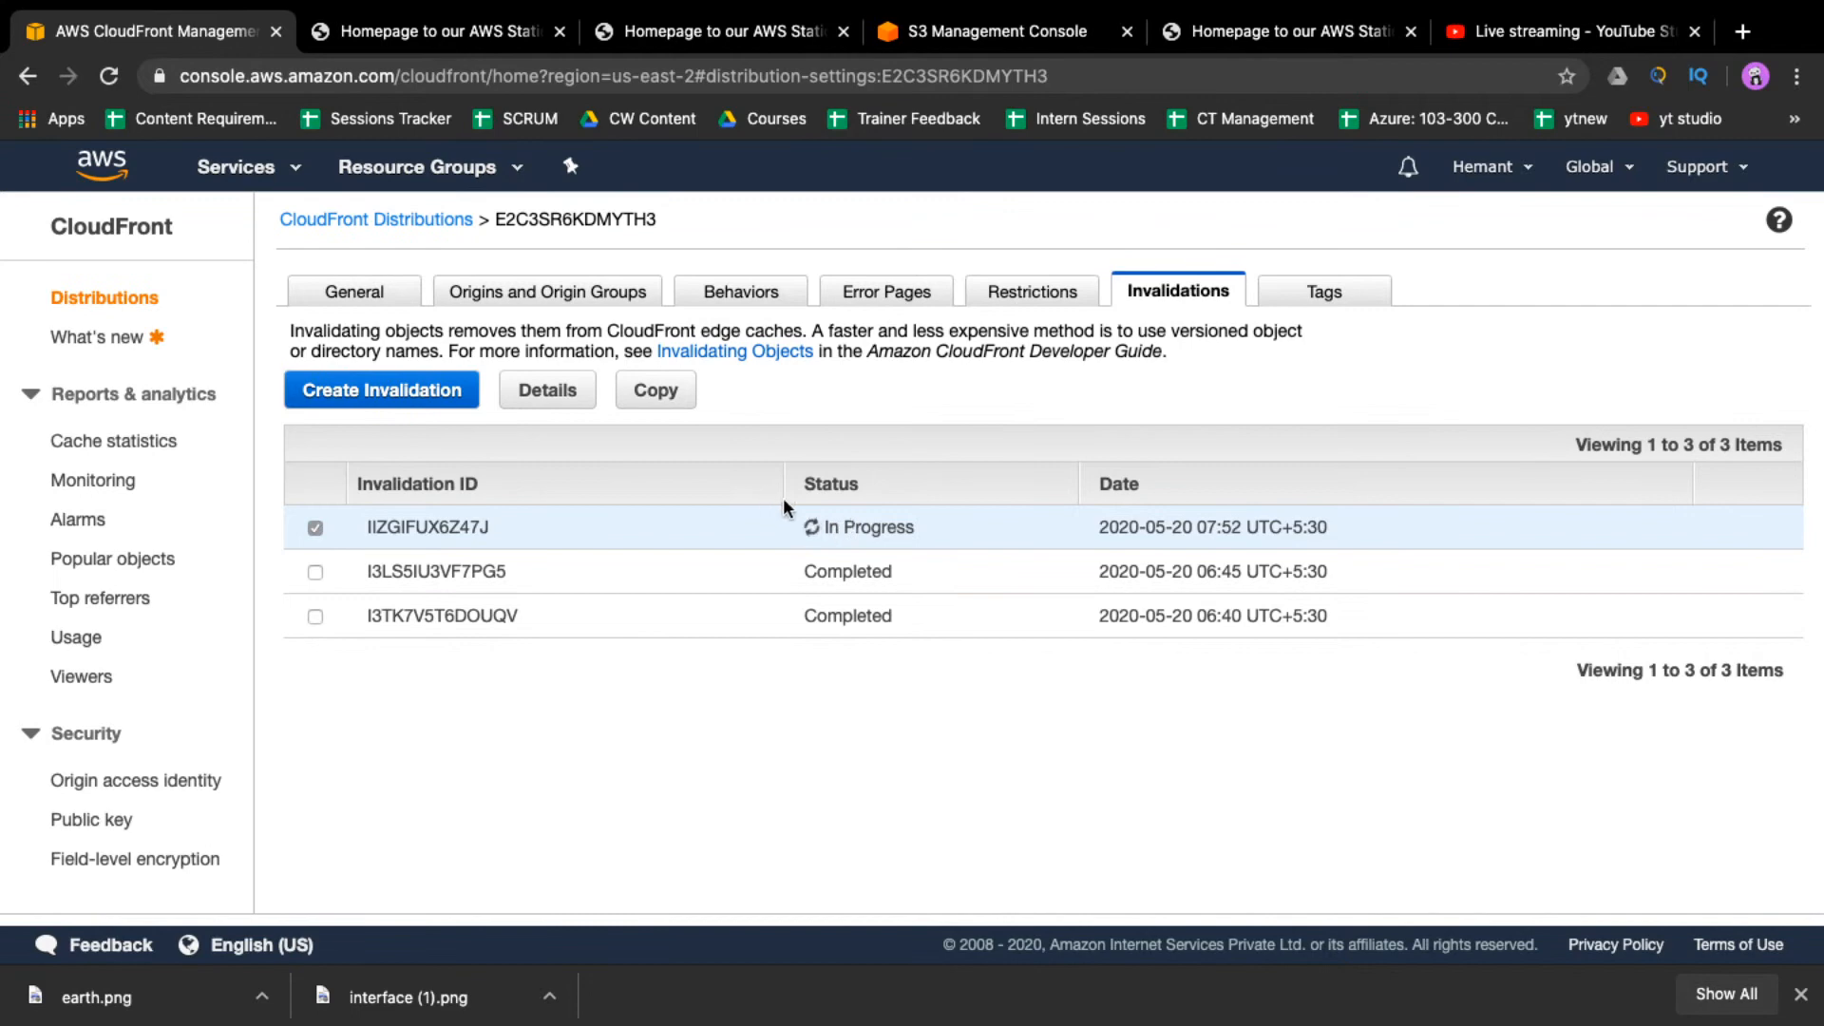
- Keep reloading the CloudFront page to see whether its heading updates
left_click(741, 31)
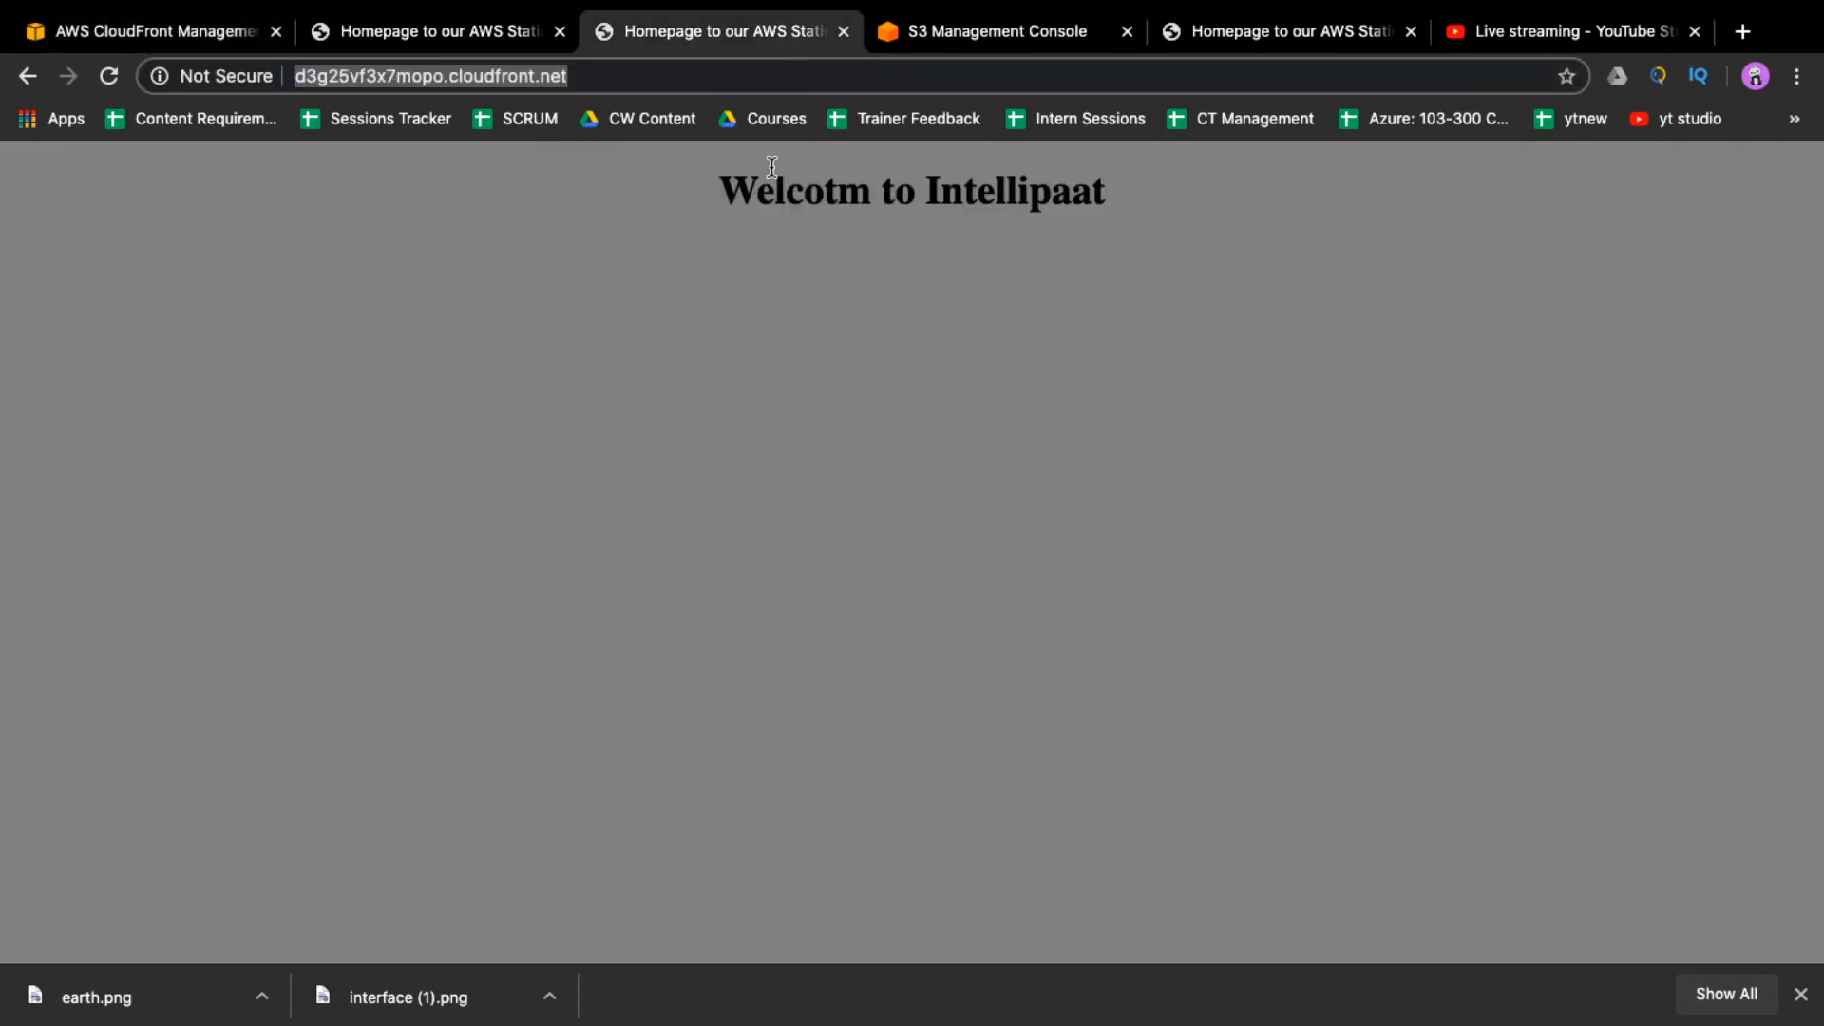
key("Return")
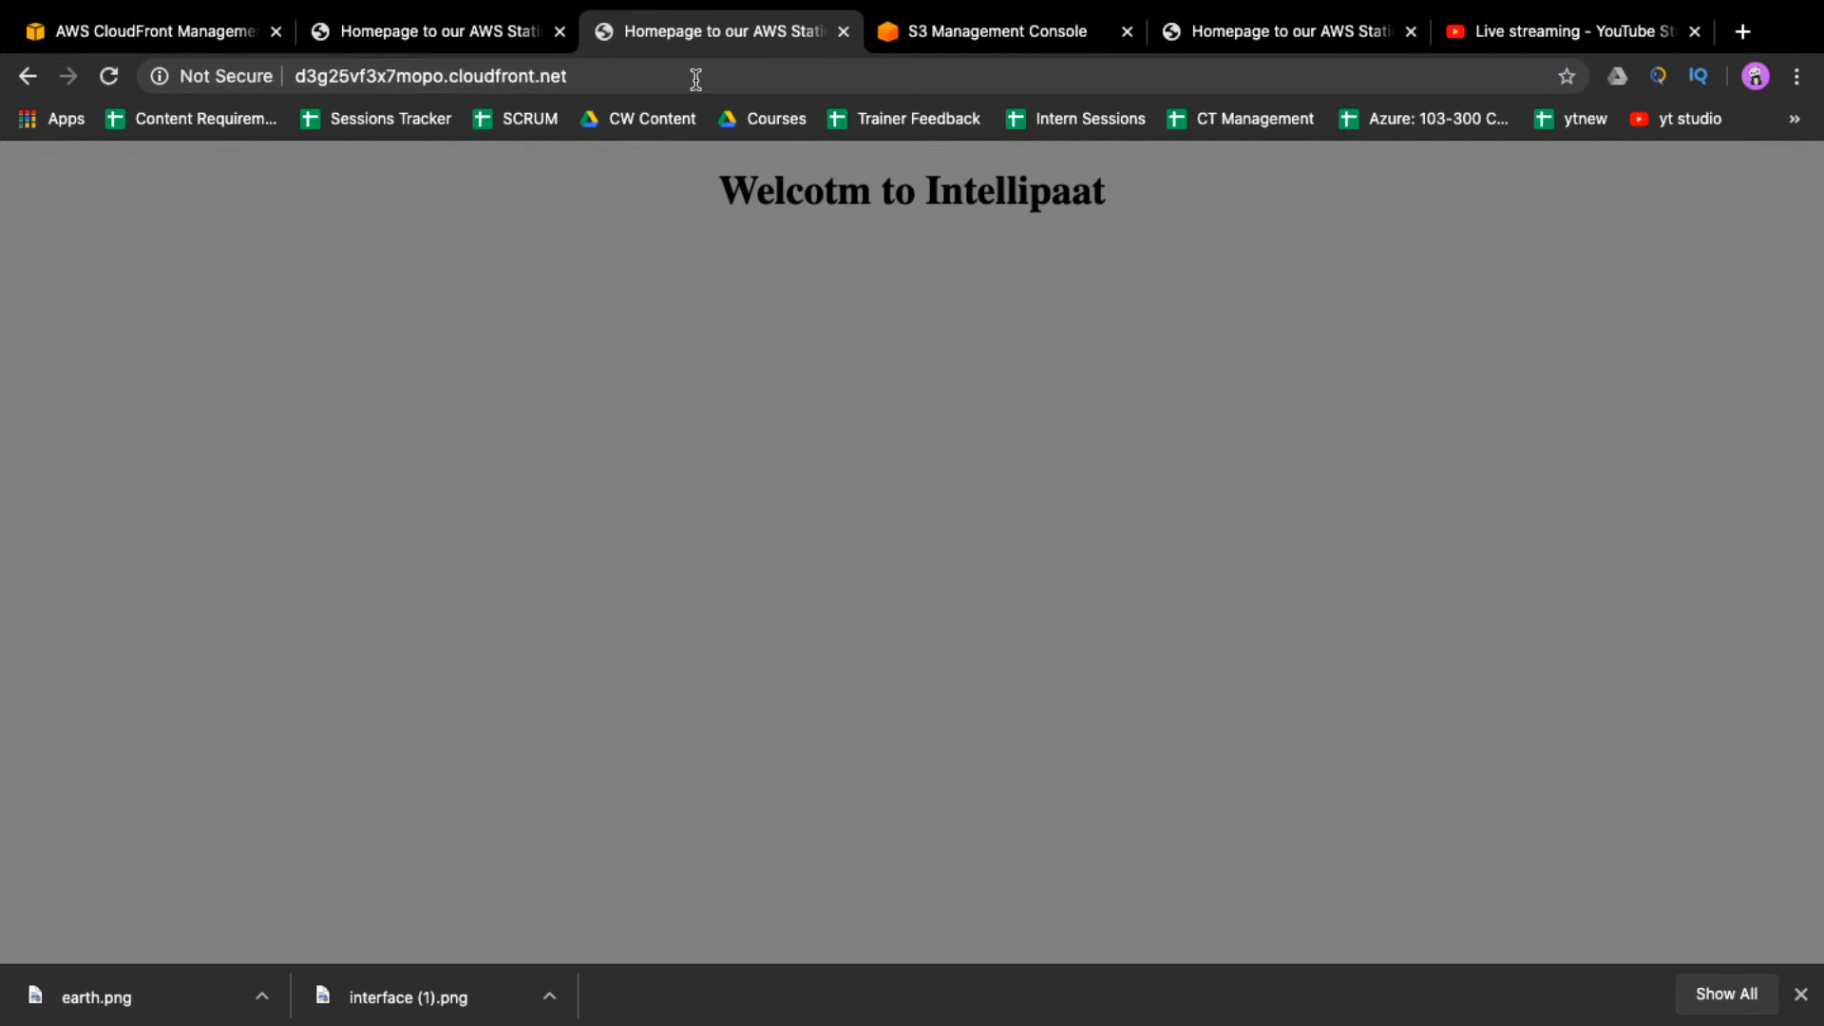
left_click(695, 79)
key("Return")
left_click(695, 79)
key("Return")
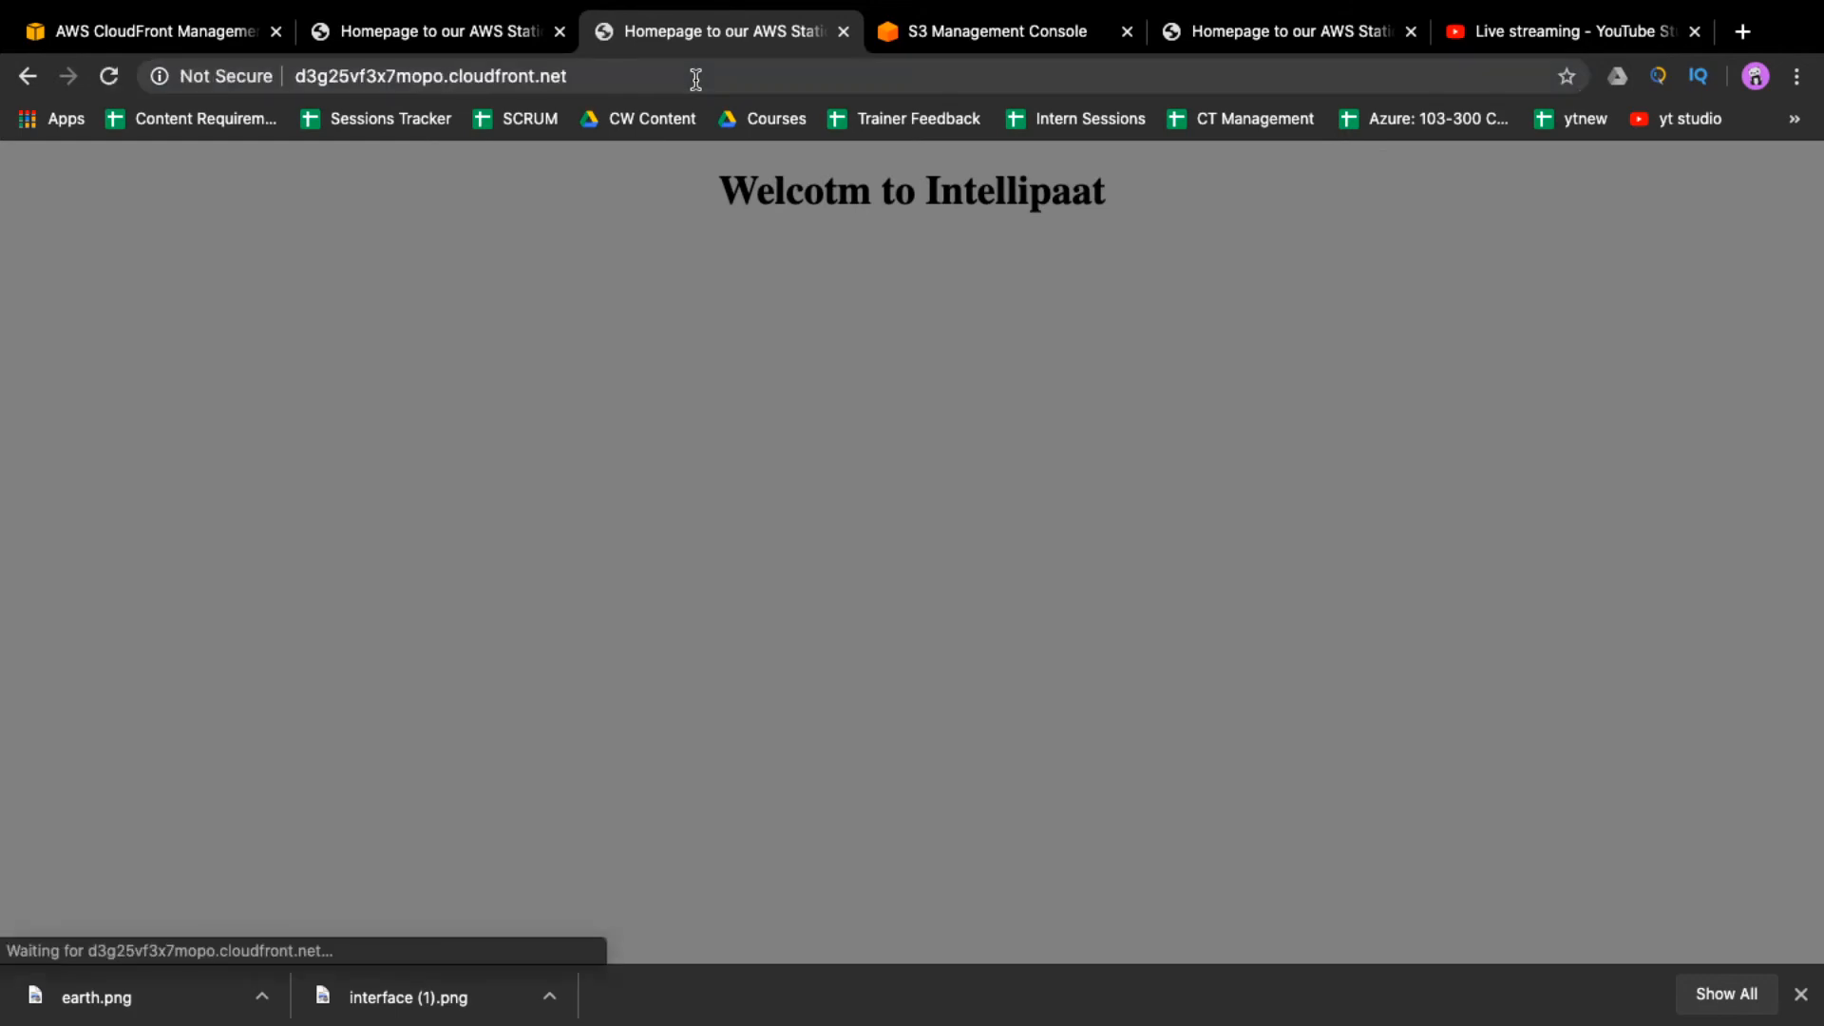
left_click(695, 79)
key("Return")
left_click(695, 79)
key("Return")
left_click(696, 79)
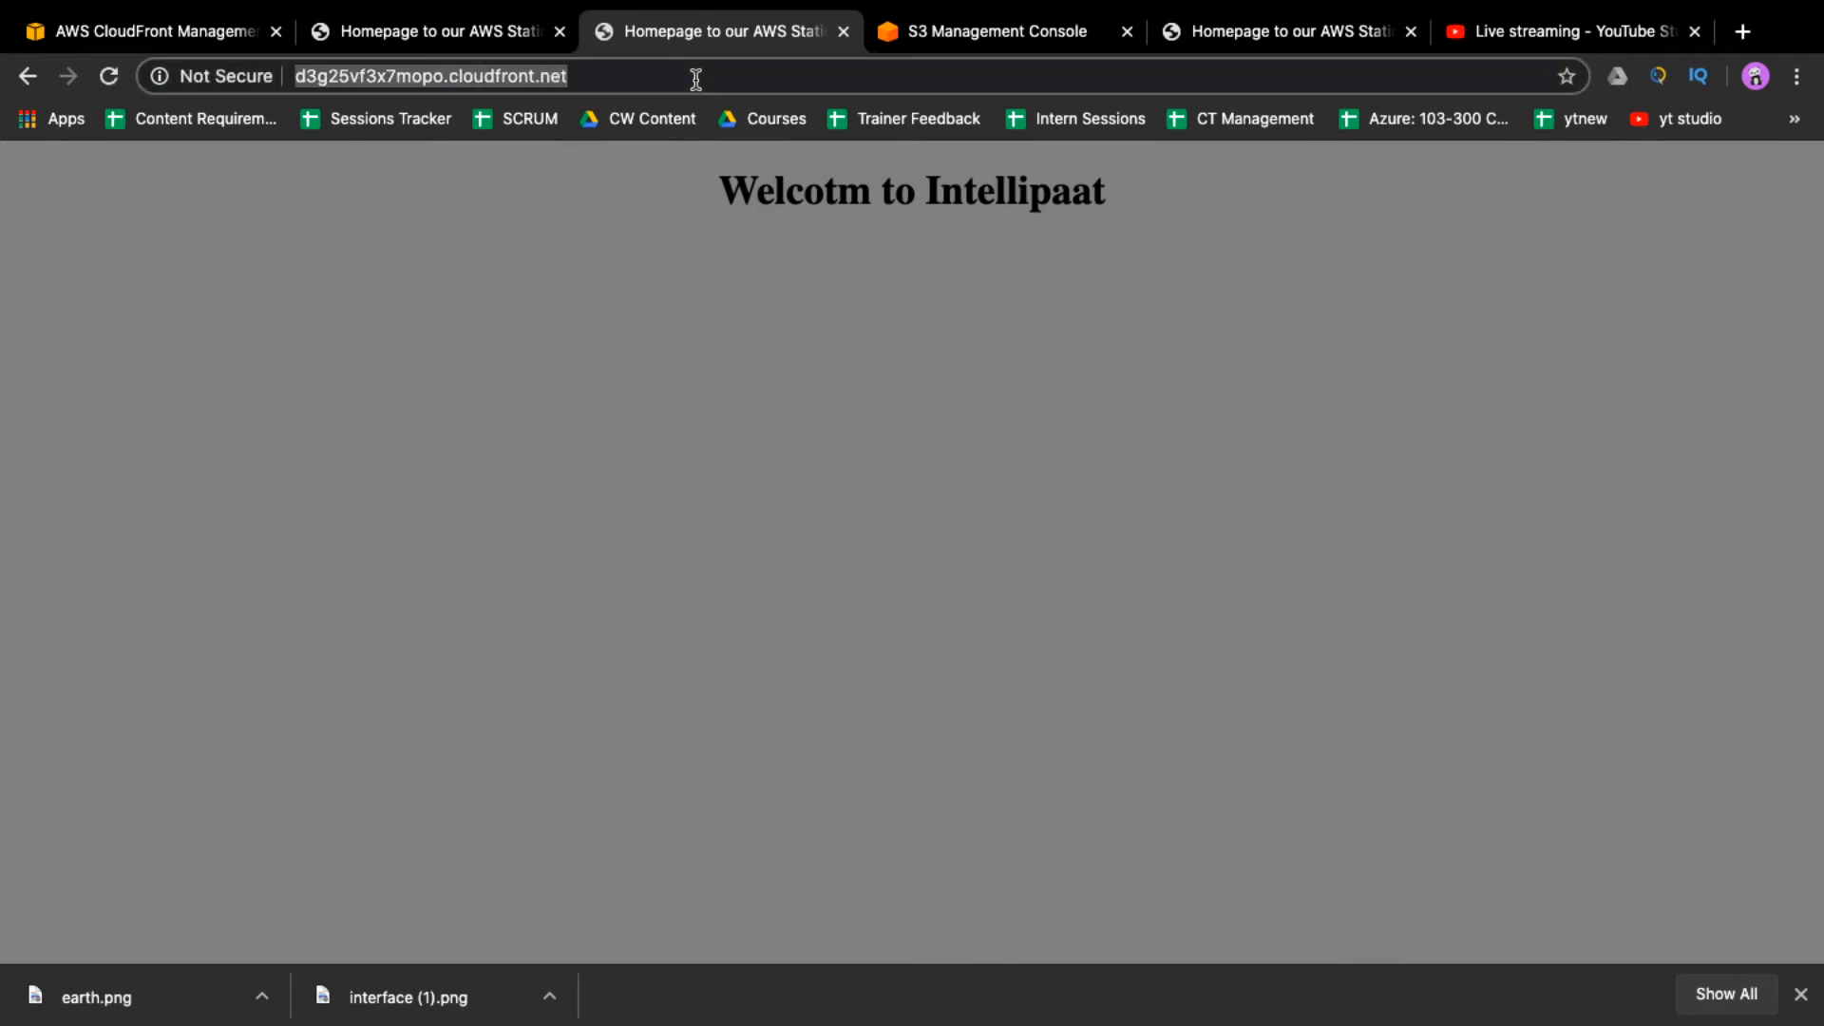
key("Return")
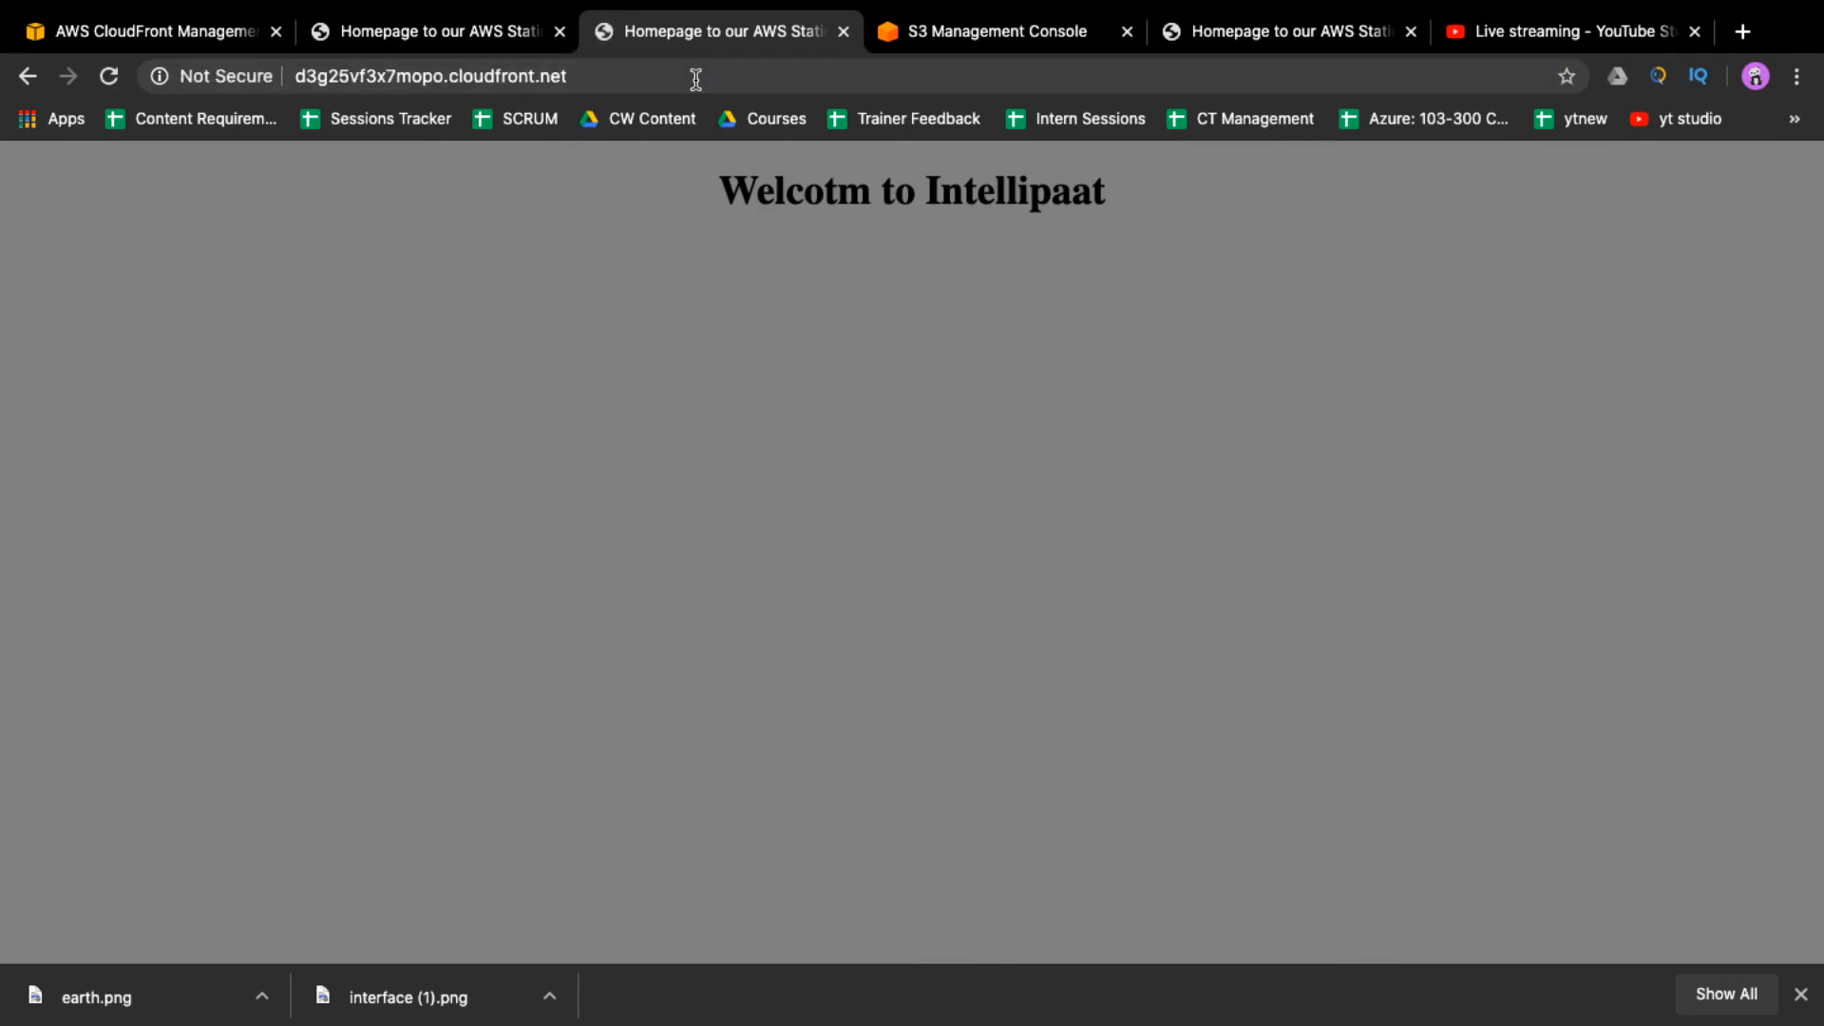
left_click(109, 77)
left_click(110, 76)
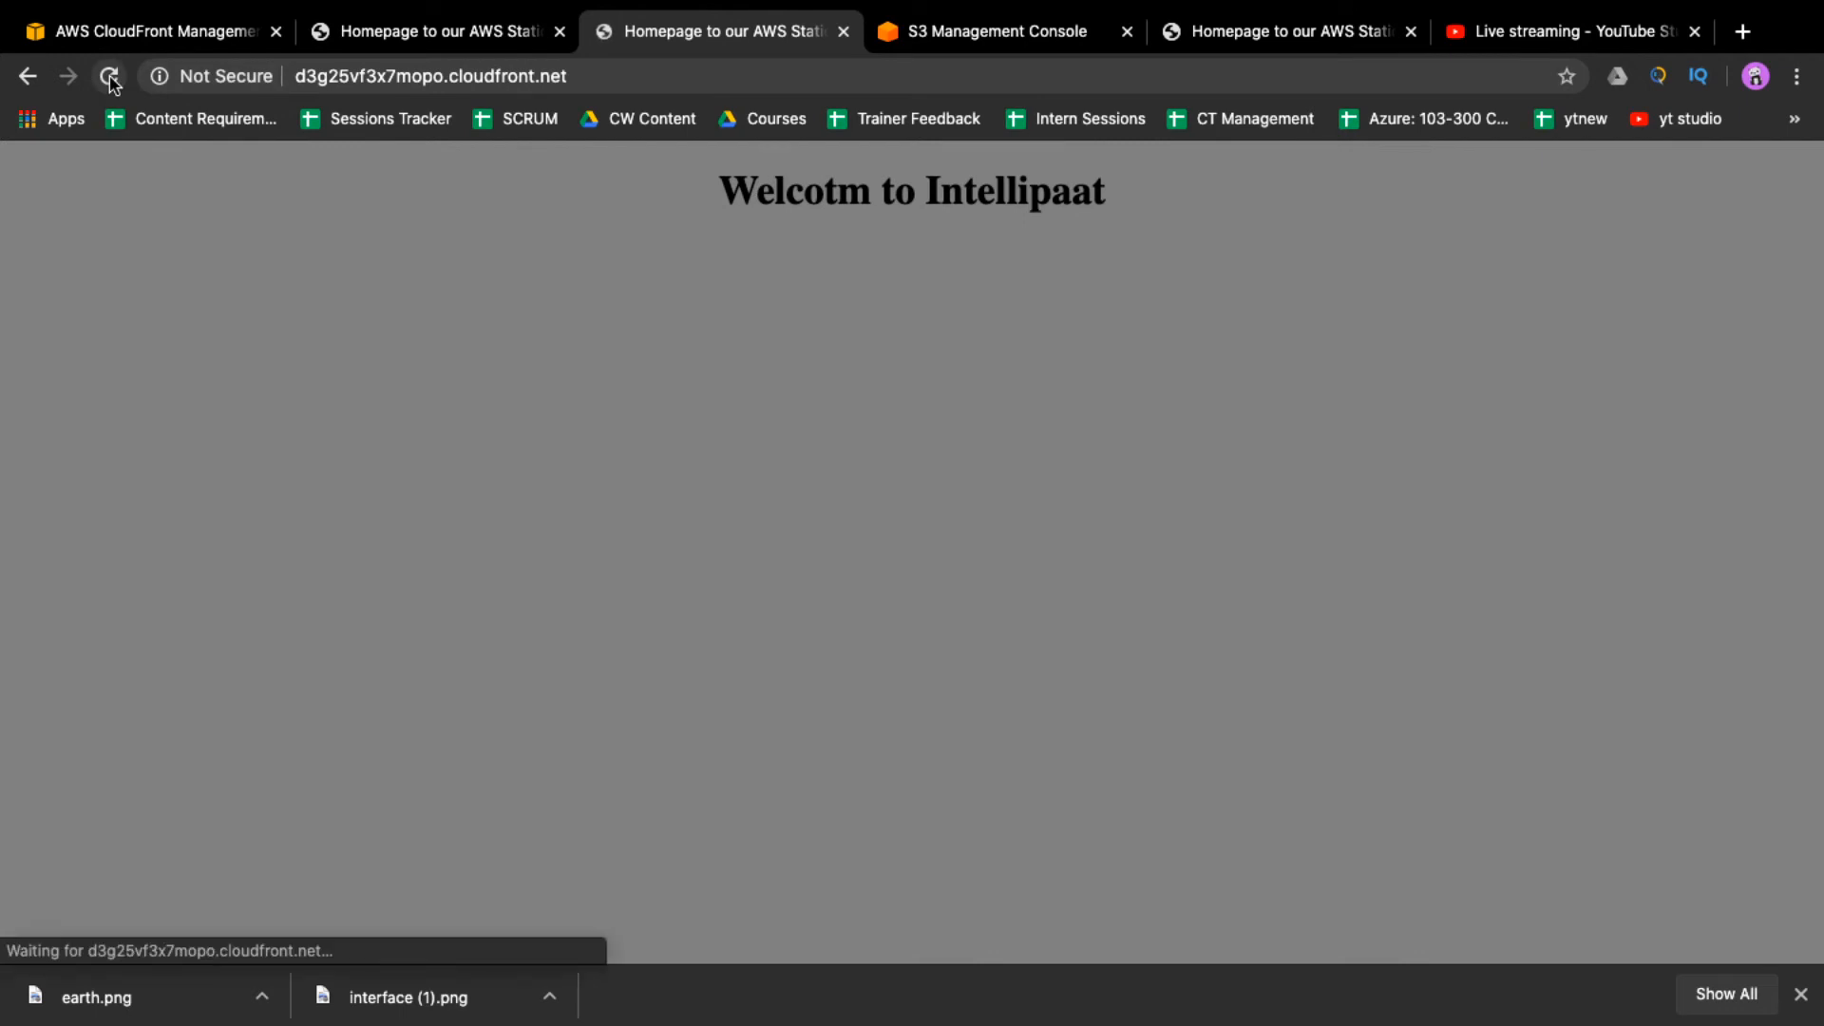
left_click(110, 78)
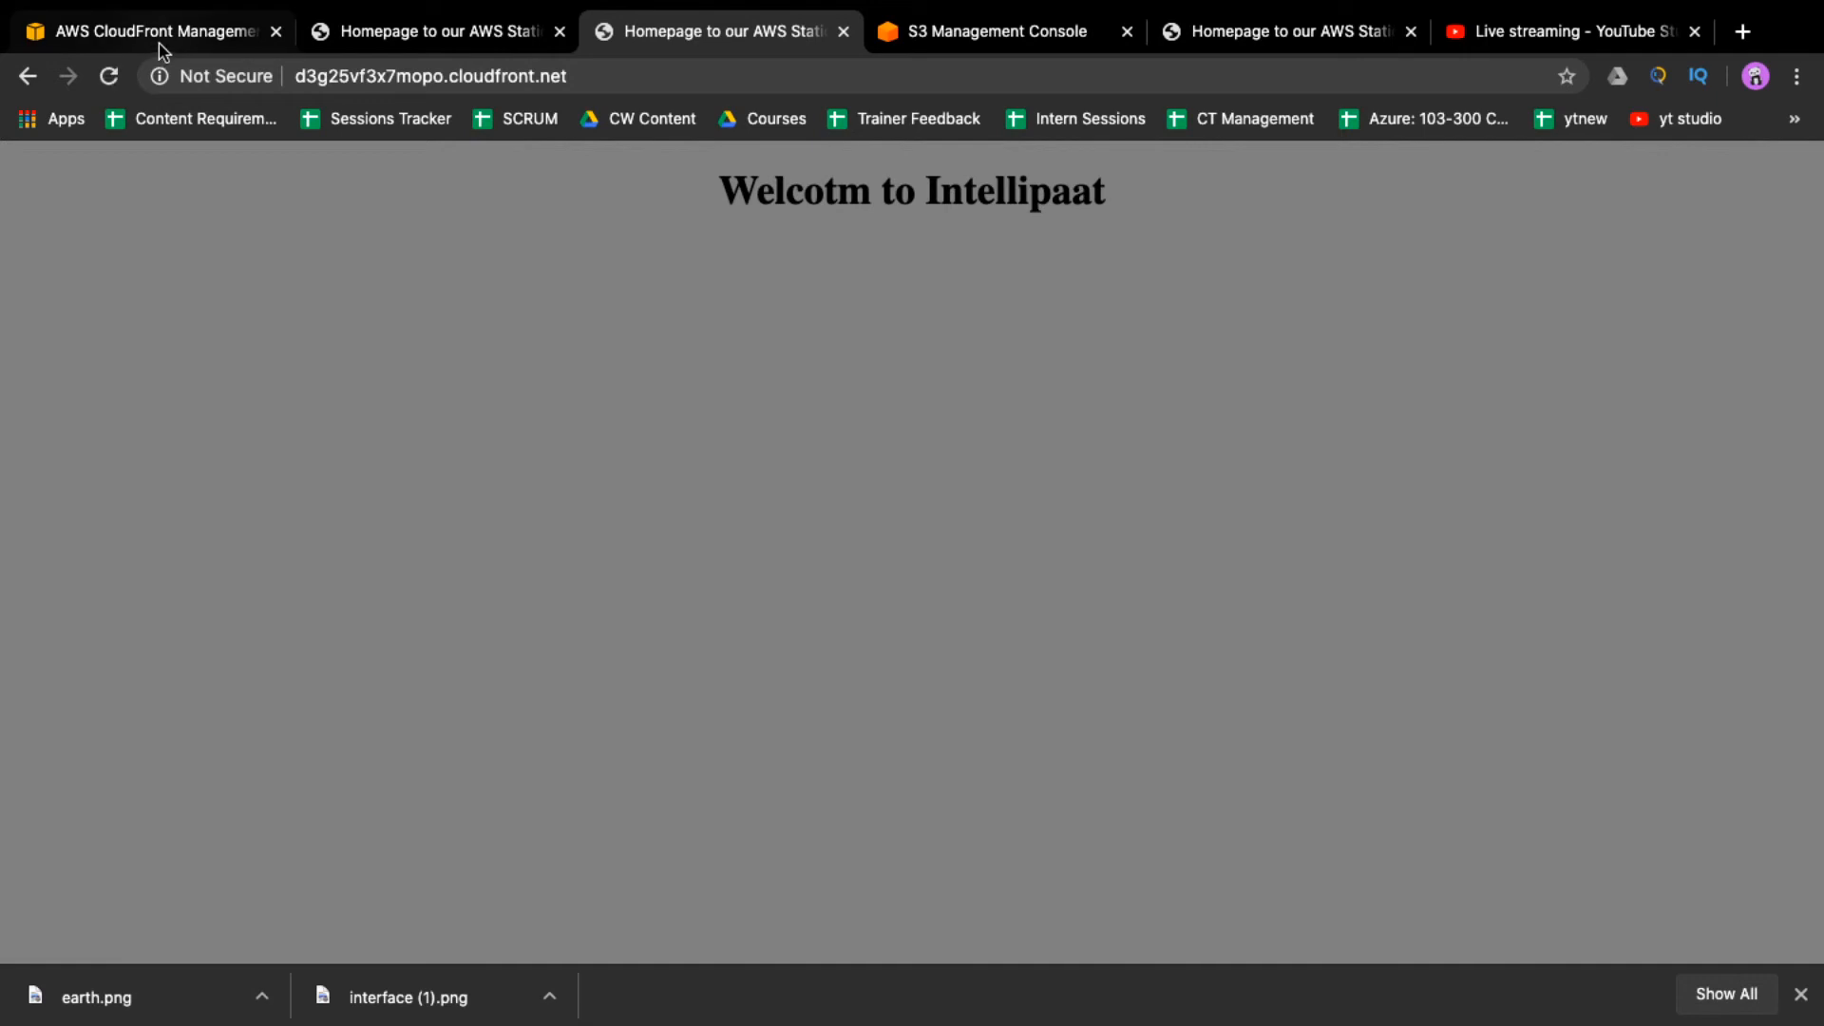
- Check the newest invalidation's status and ID, reloading the CloudFront page once more in between
left_click(160, 38)
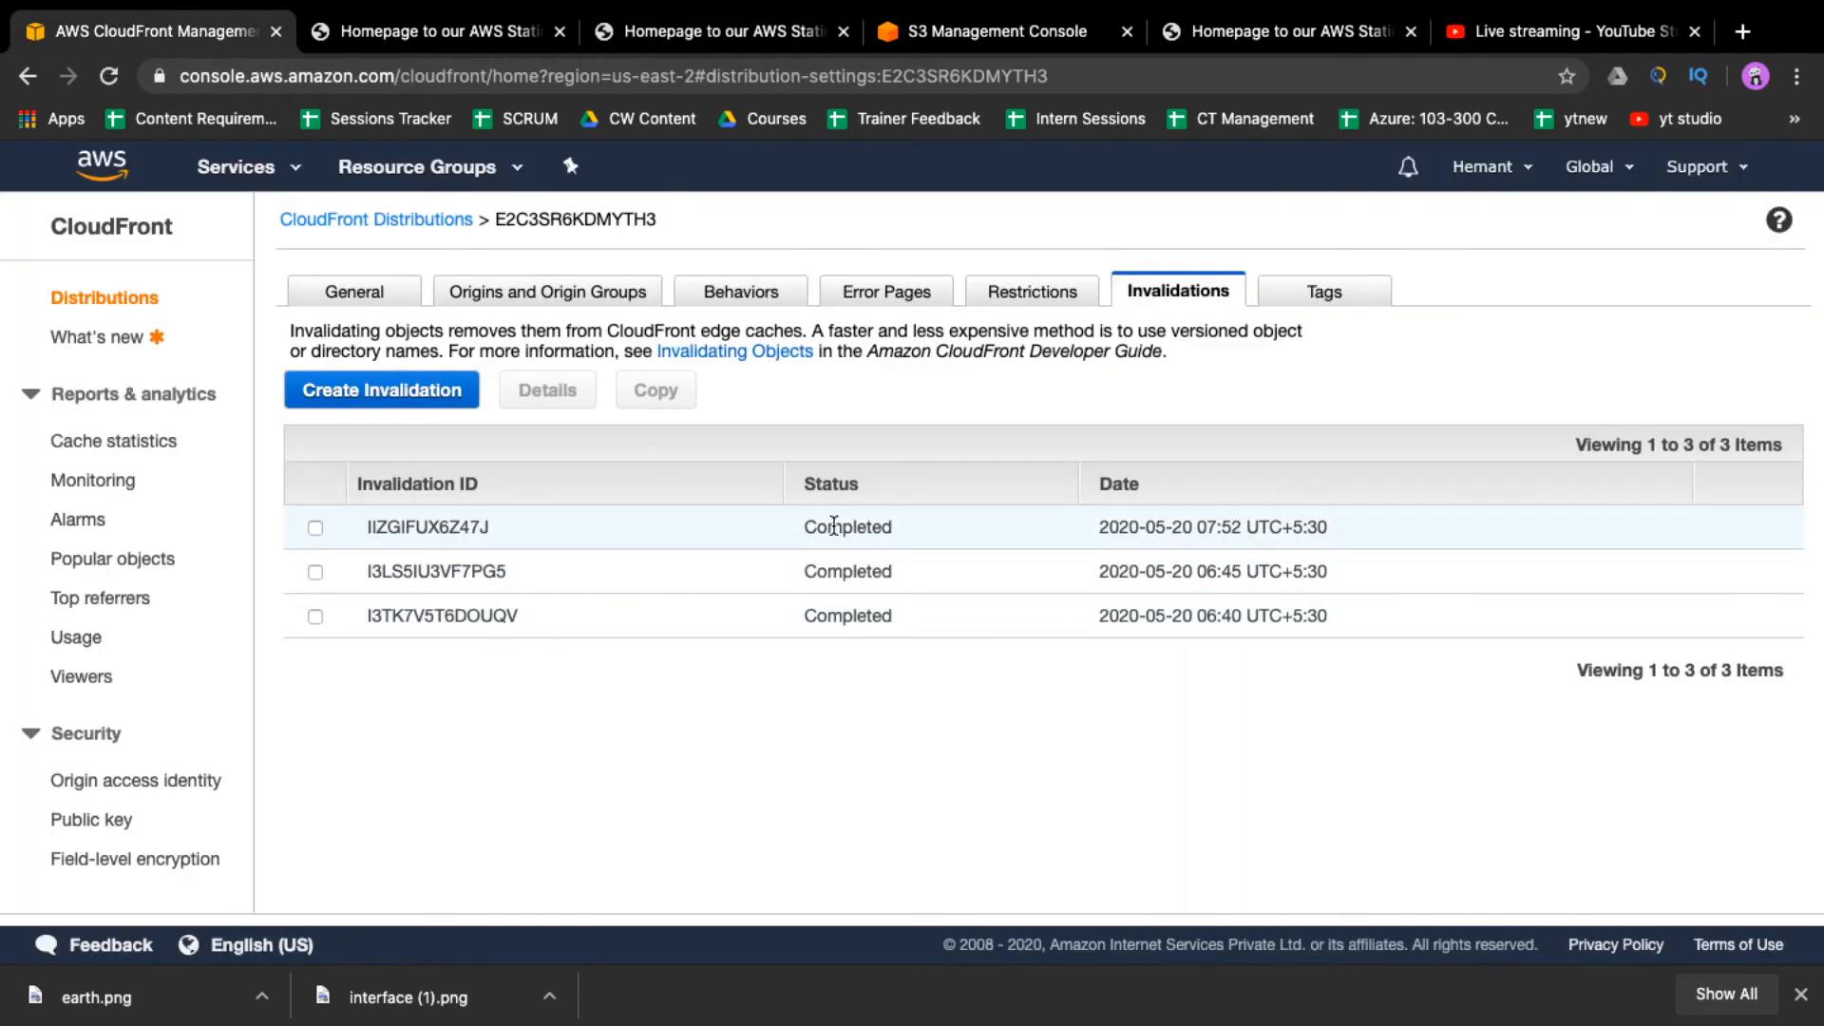
left_click(915, 524)
left_click(686, 43)
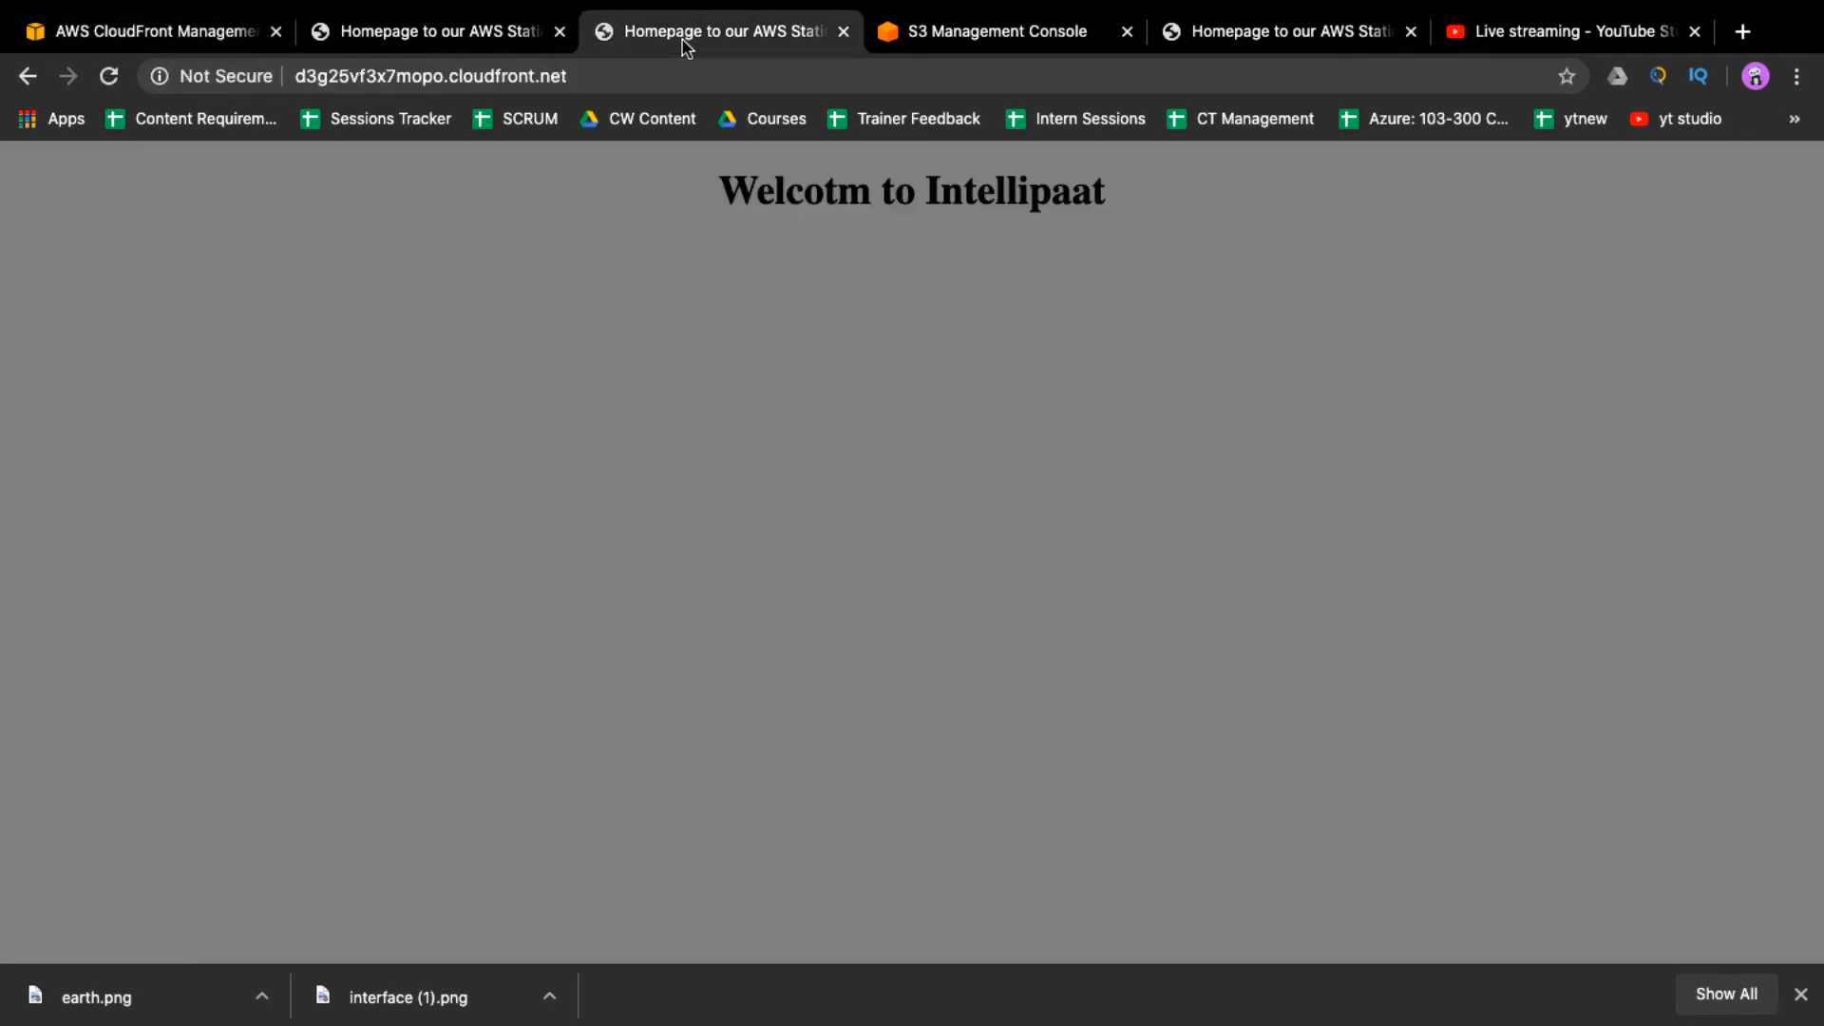
left_click(622, 76)
key("Return")
left_click(190, 38)
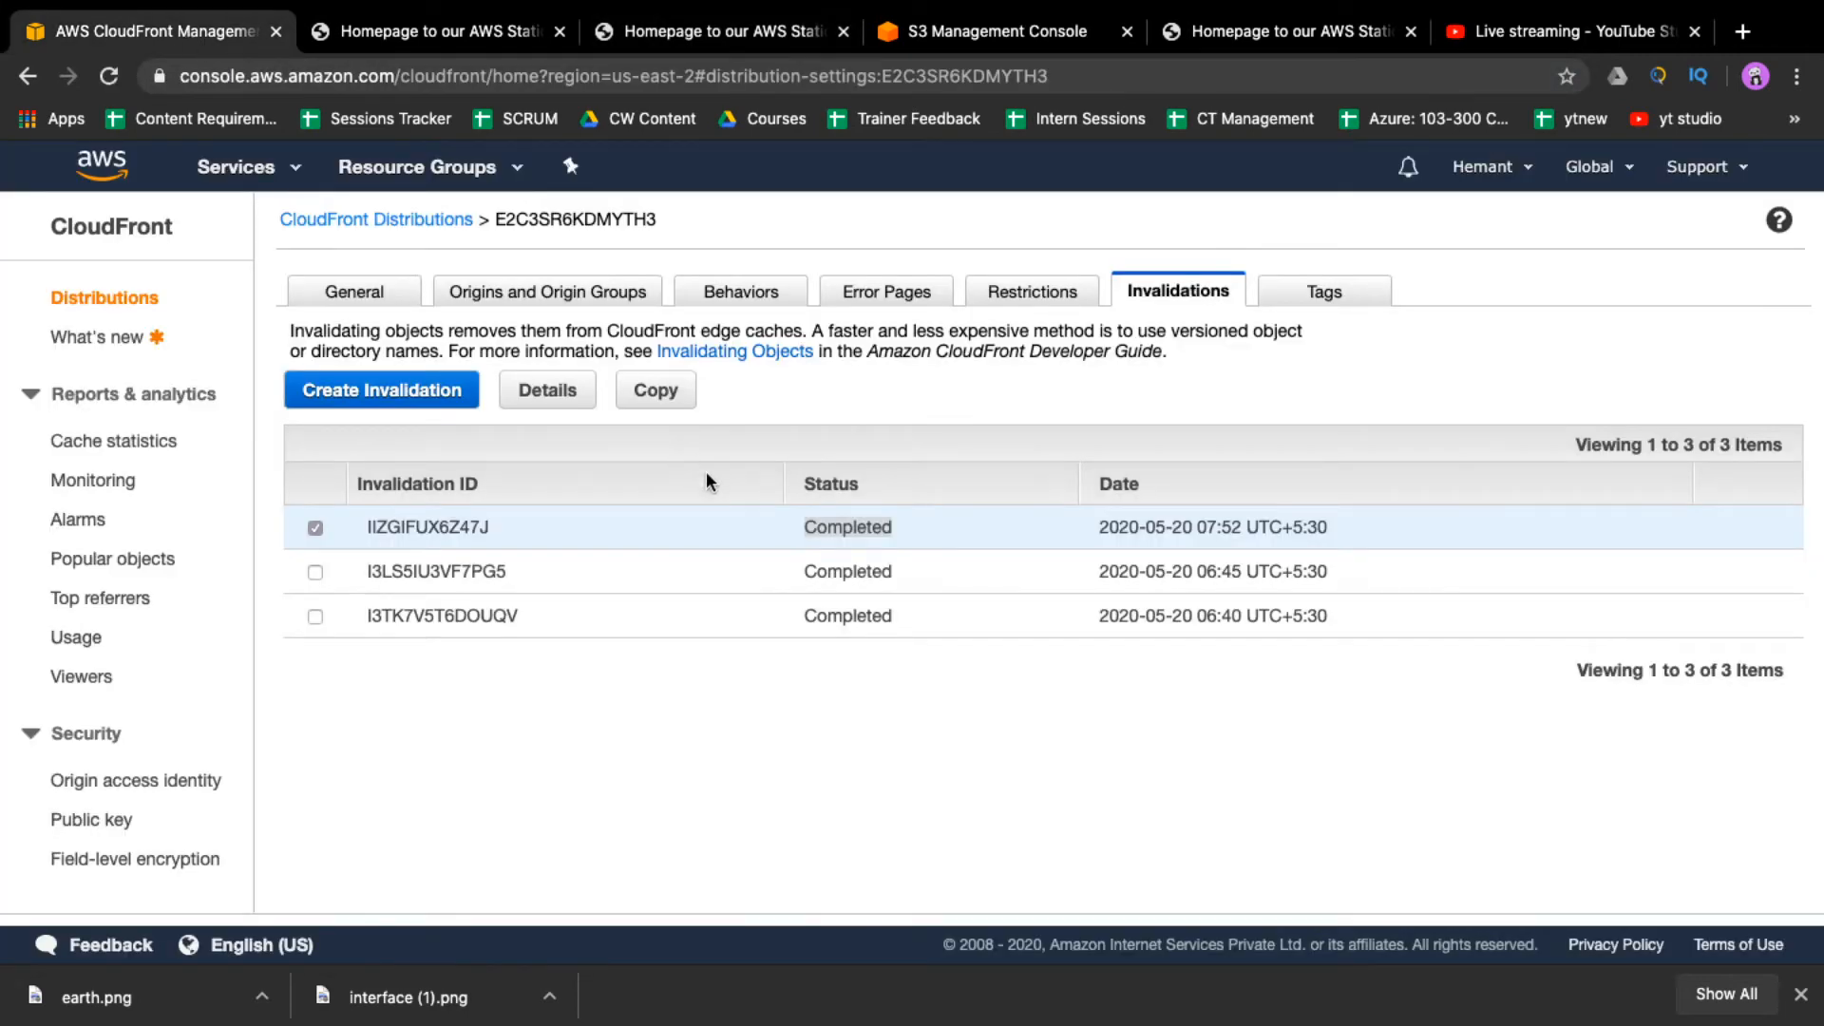
left_click(475, 527)
double_click(465, 528)
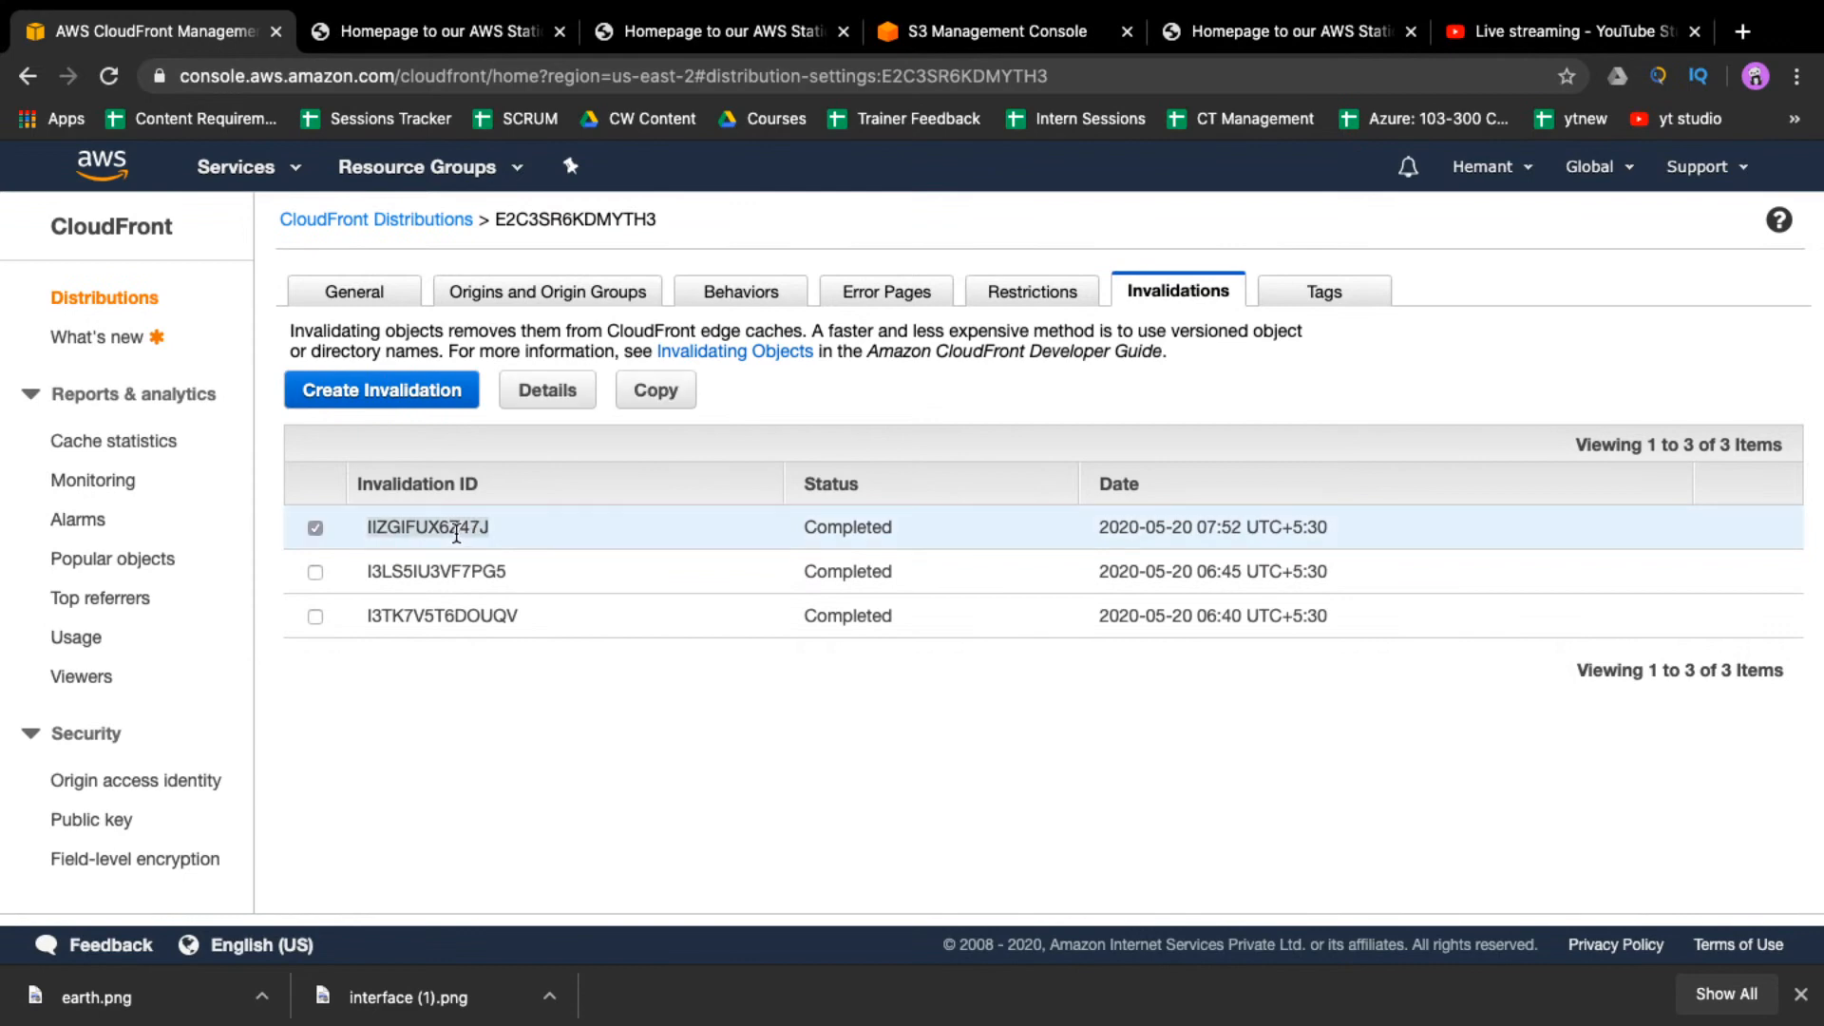
left_click(520, 171)
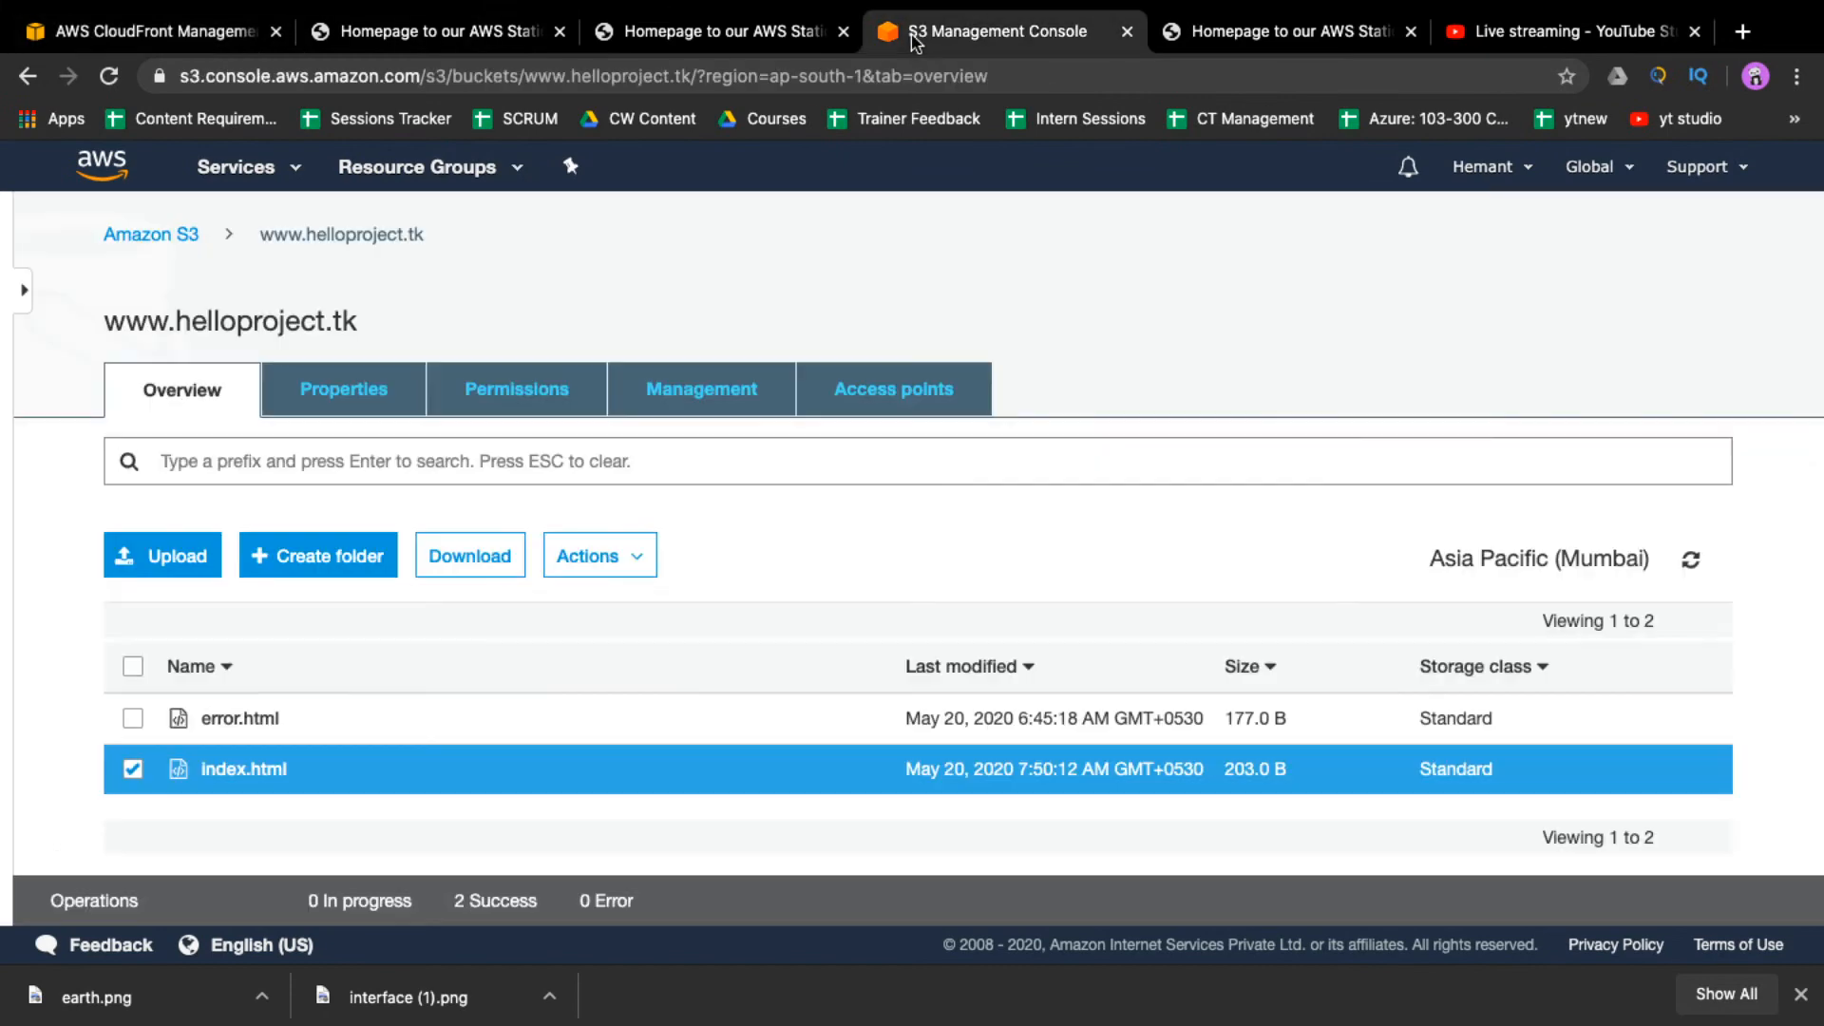
left_click(907, 33)
left_click_drag(178, 320, 360, 309)
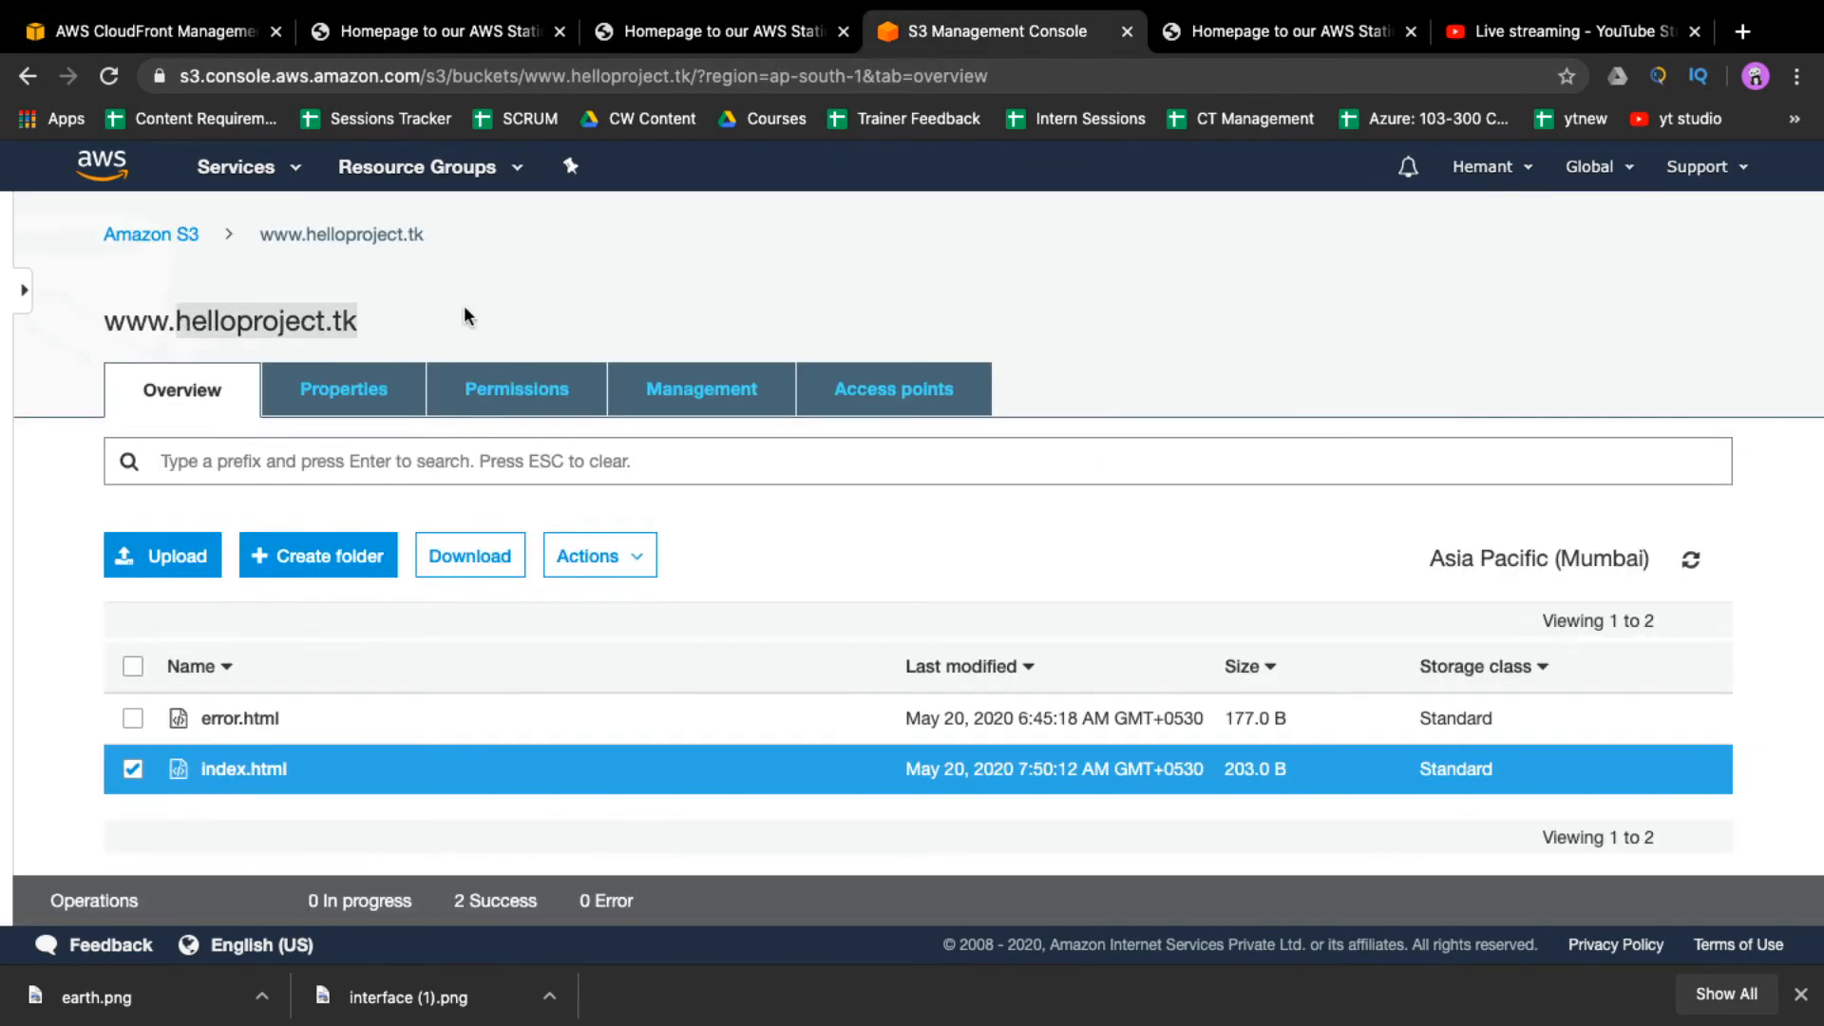
left_click(475, 34)
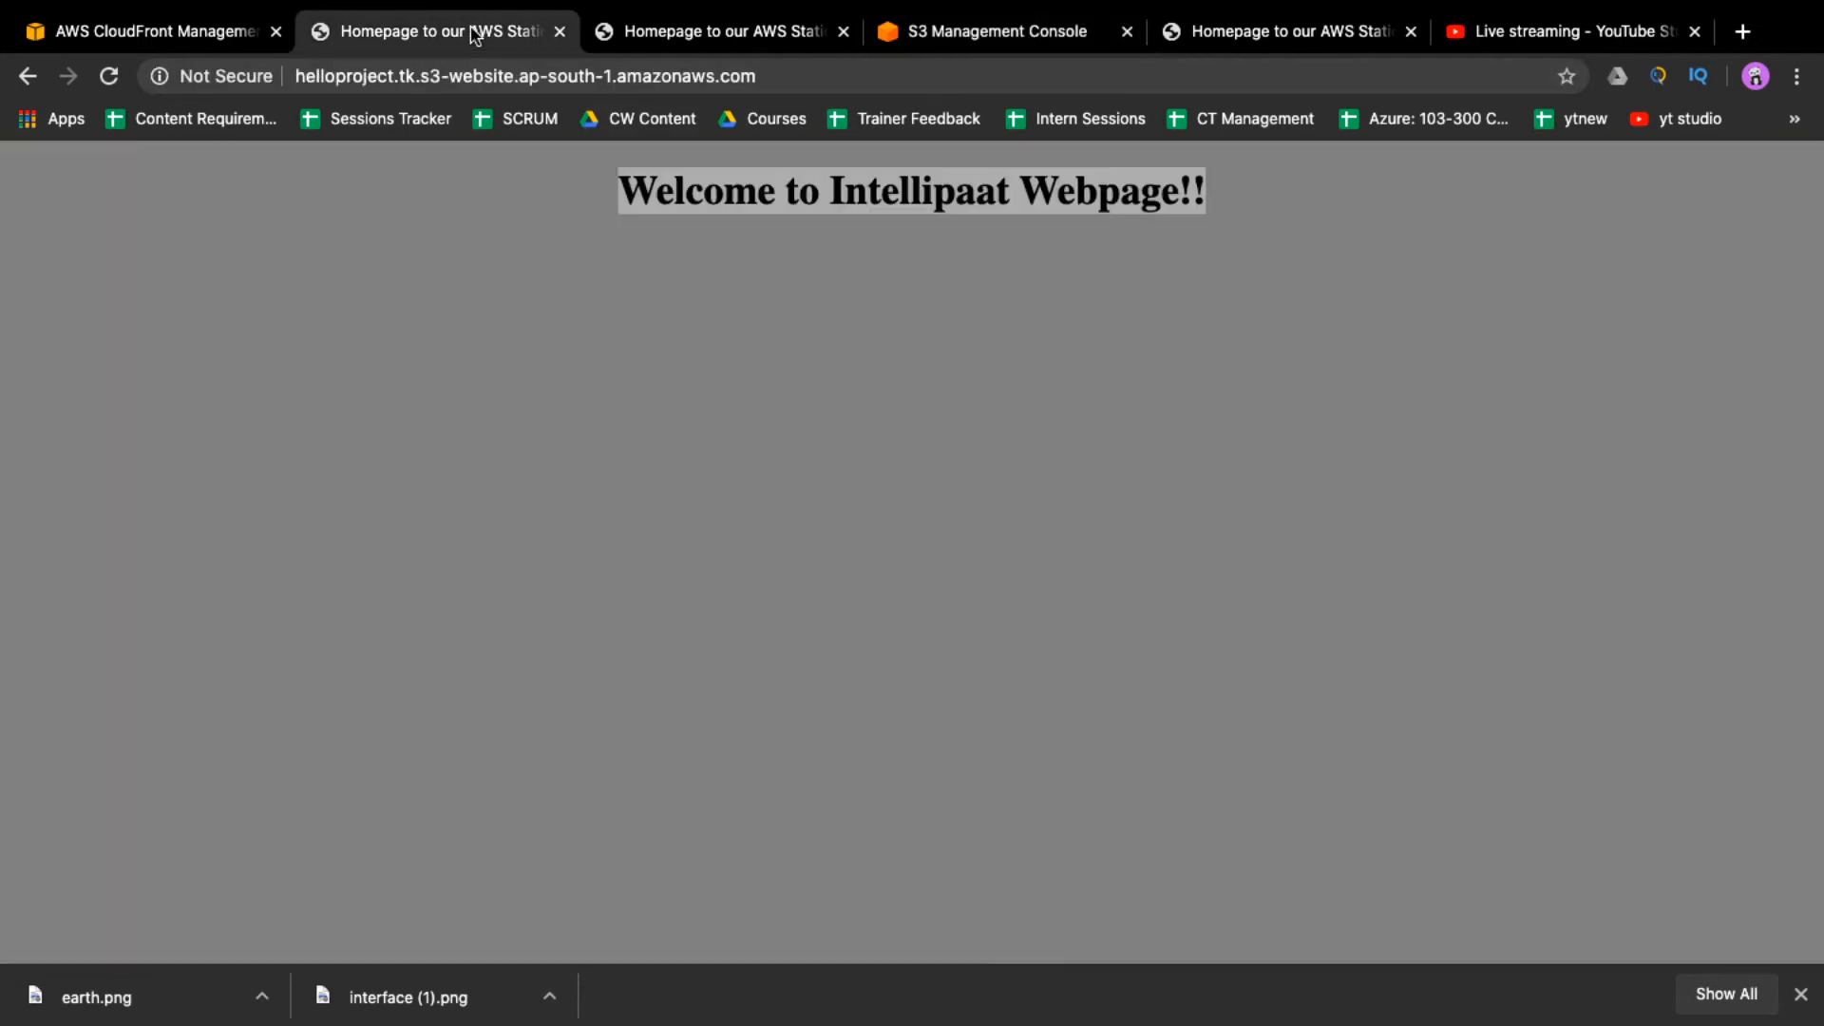
left_click(570, 76)
key("Return")
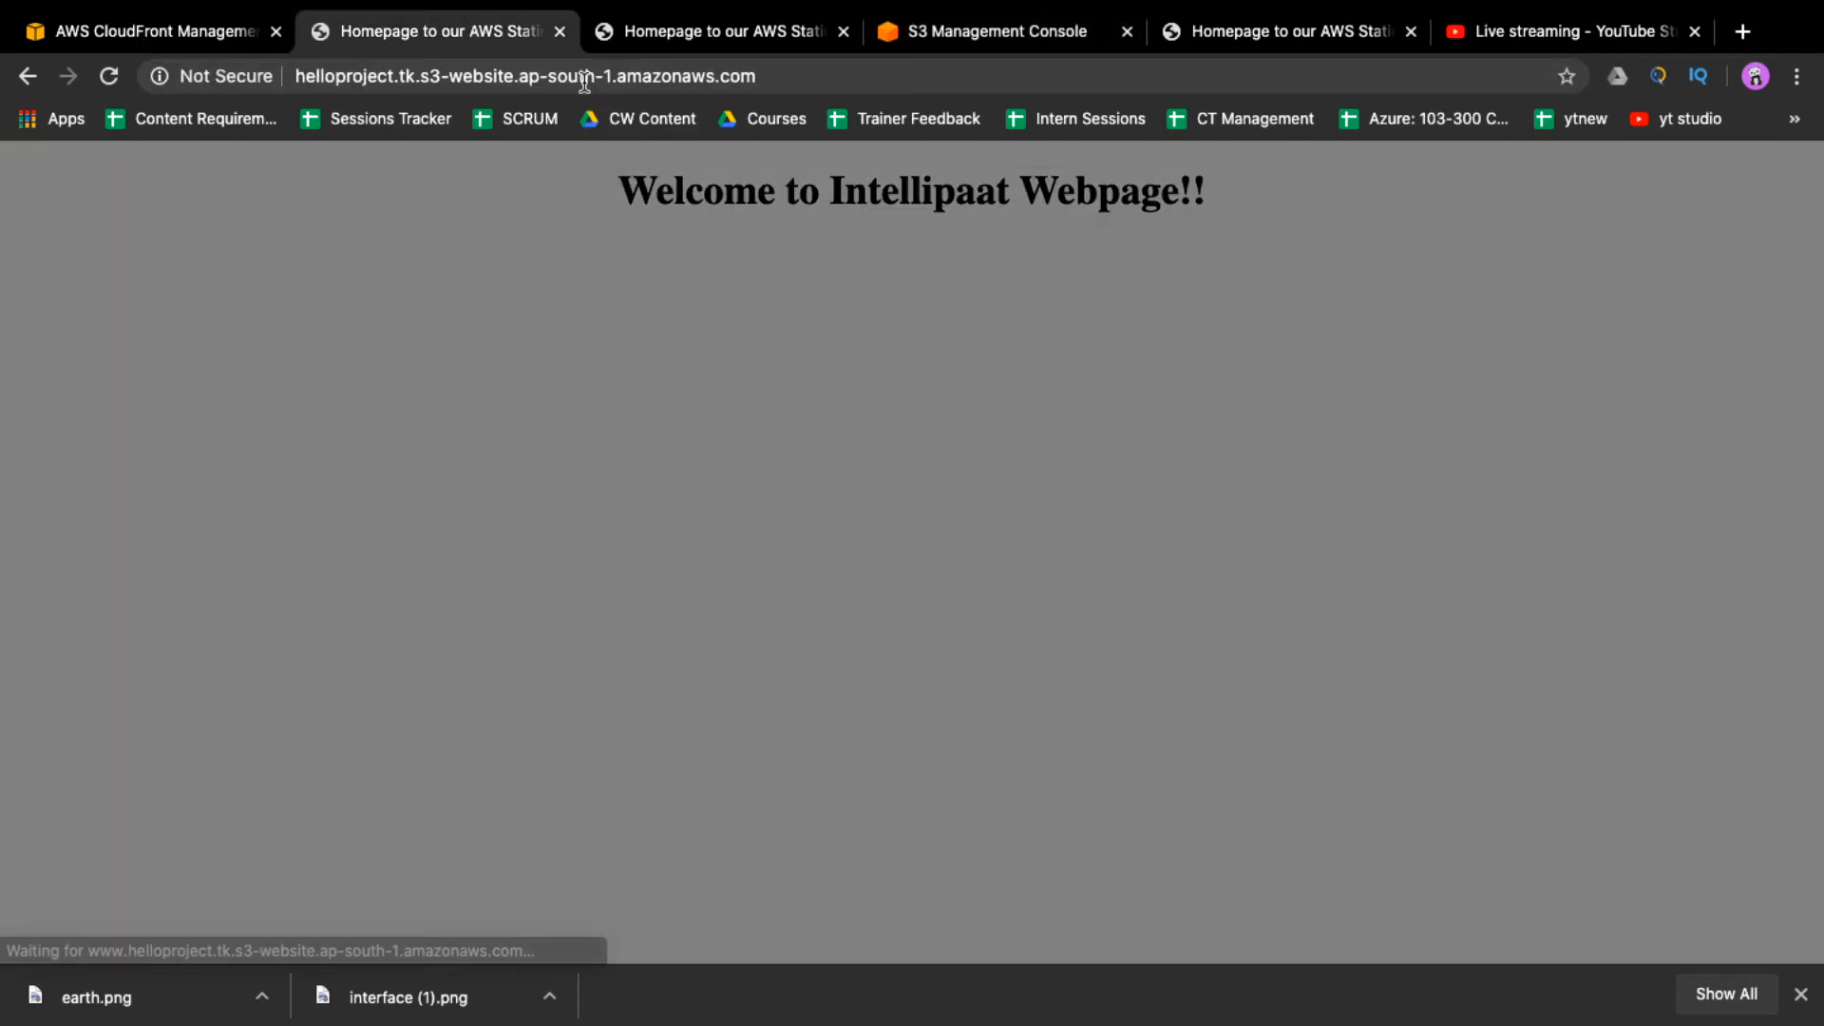
left_click(733, 29)
left_click(716, 83)
key("Return")
- Load d3g25vf3x7mopo.cloudfront.net in an incognito window to compare its heading with the one in the regular window
left_click(716, 86)
key("super+c")
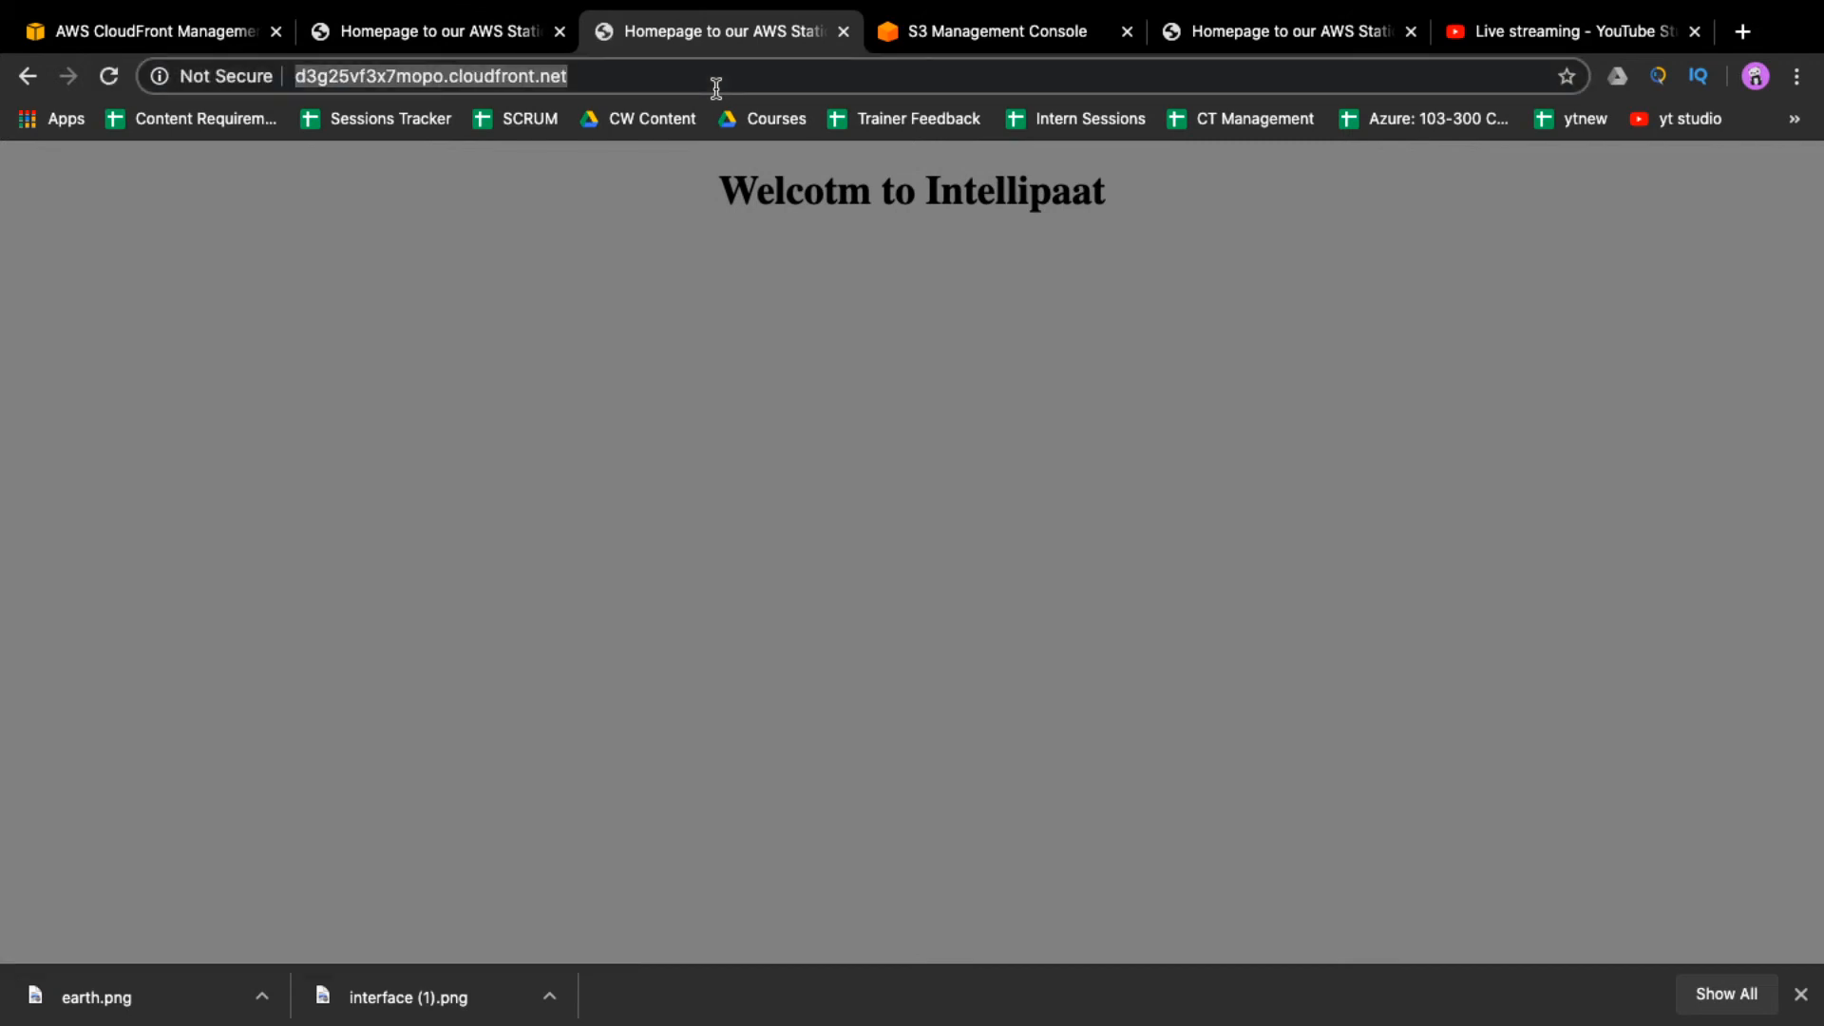
key("super+shift+n")
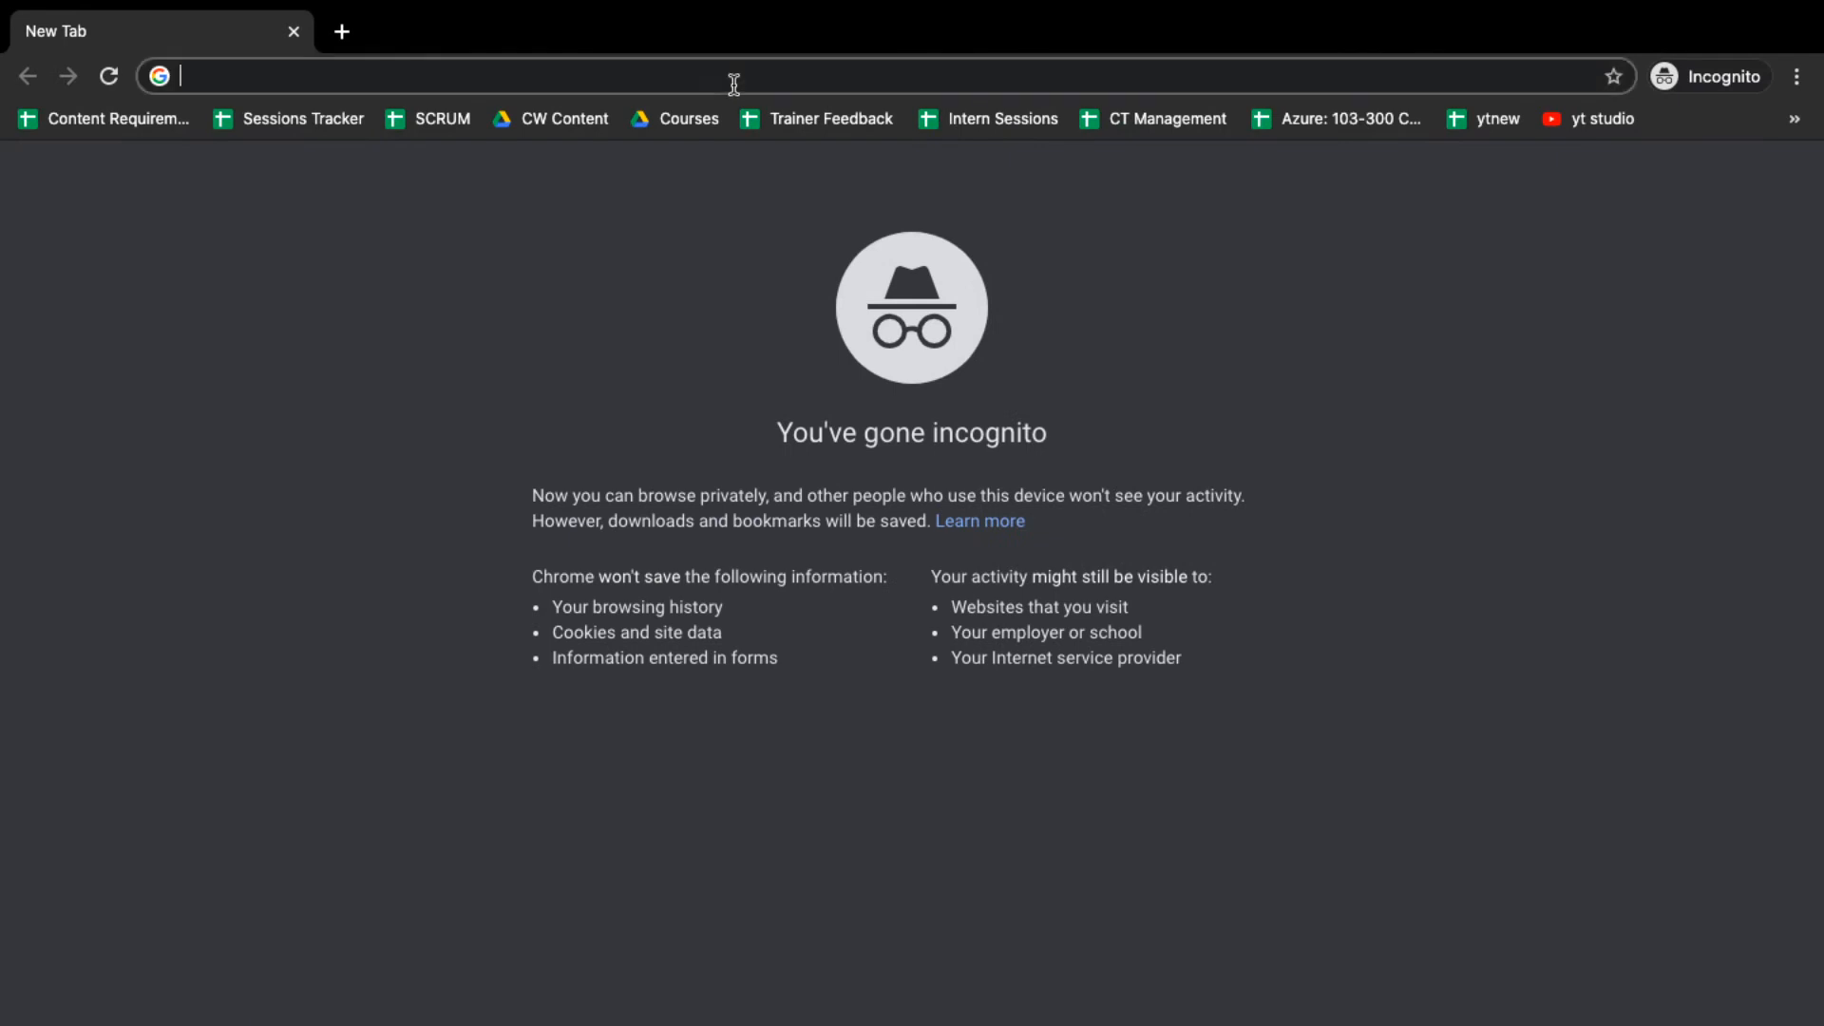
key("super+v")
key("Return")
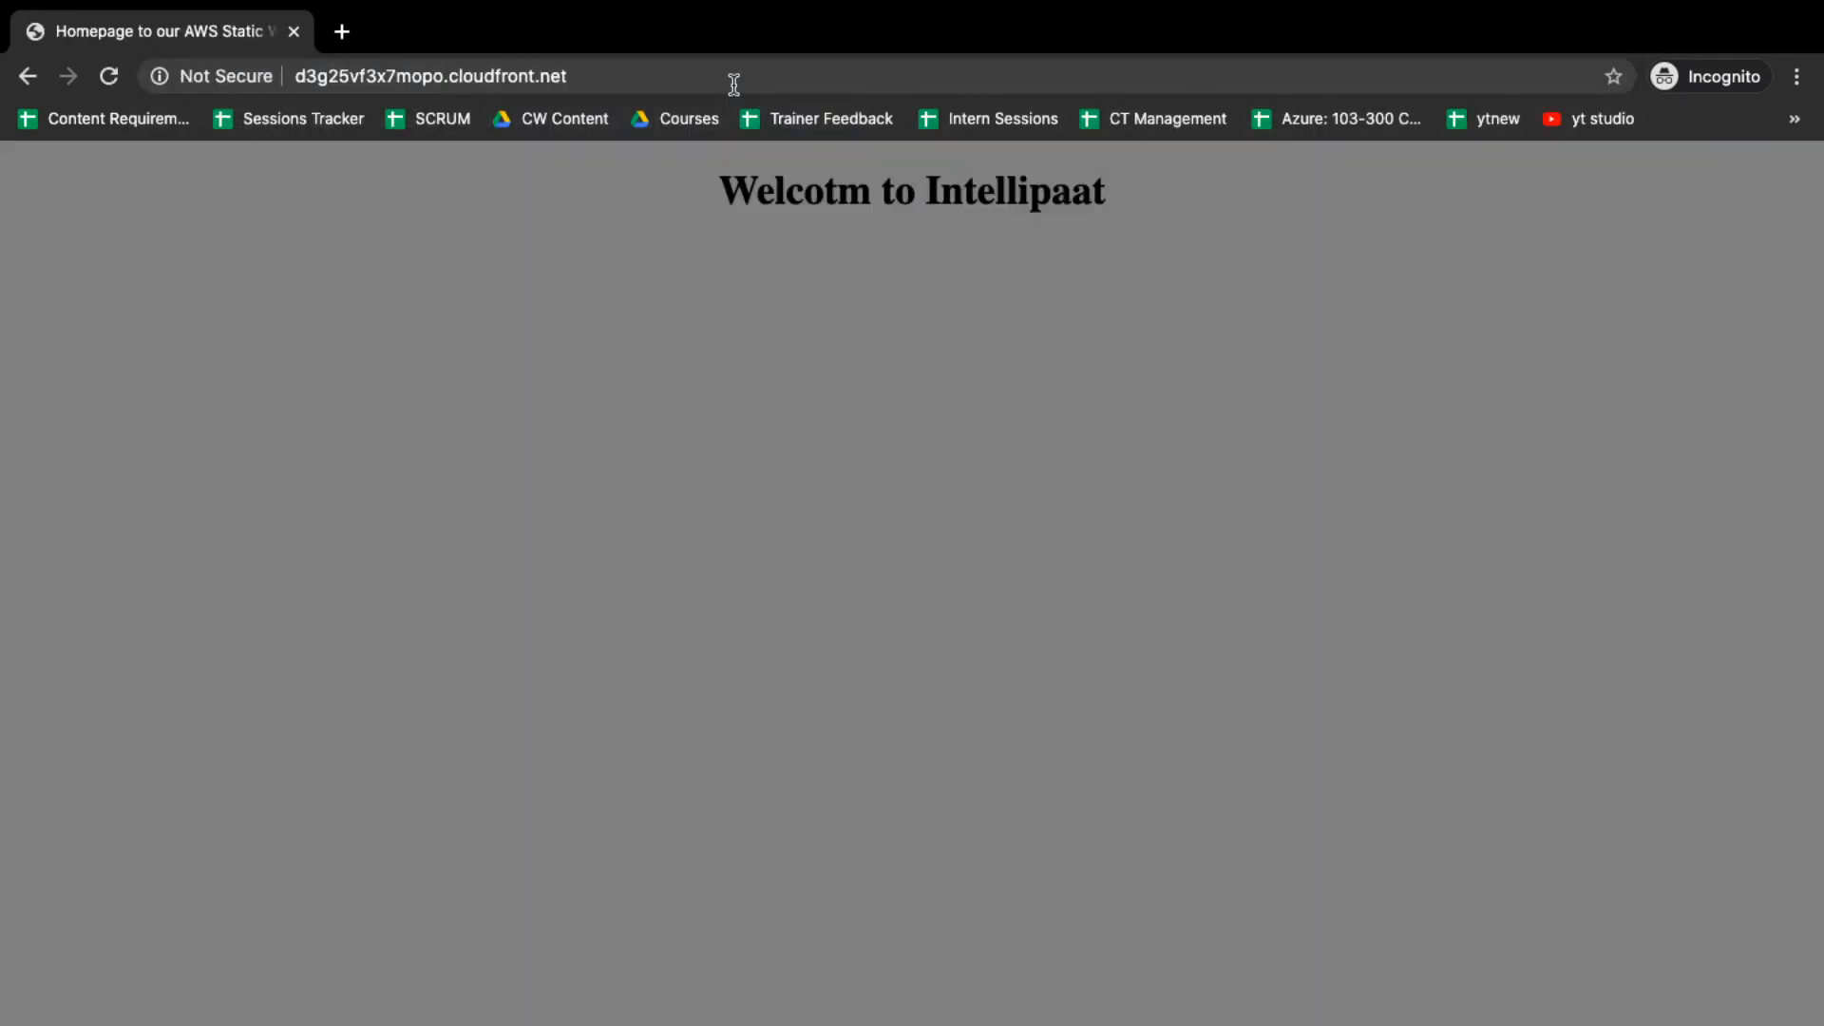
left_click(733, 85)
key("Return")
key("ctrl+Left")
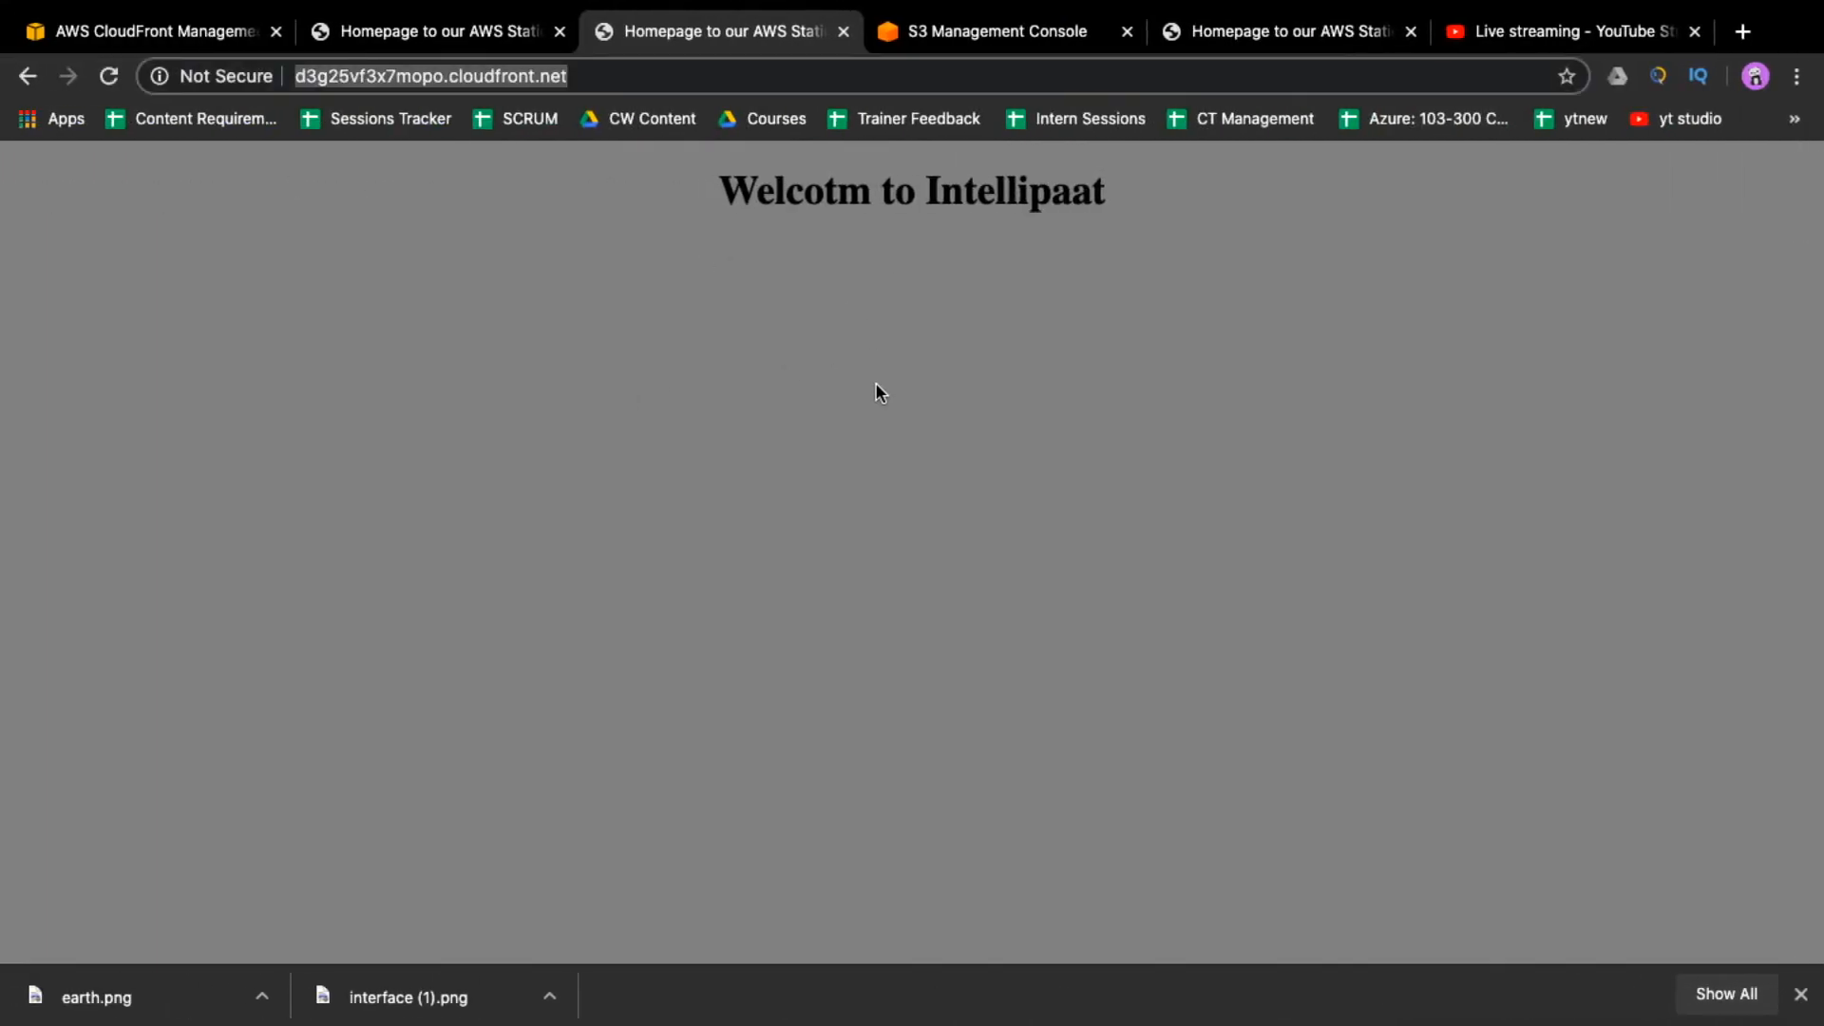
left_click_drag(722, 187, 1106, 190)
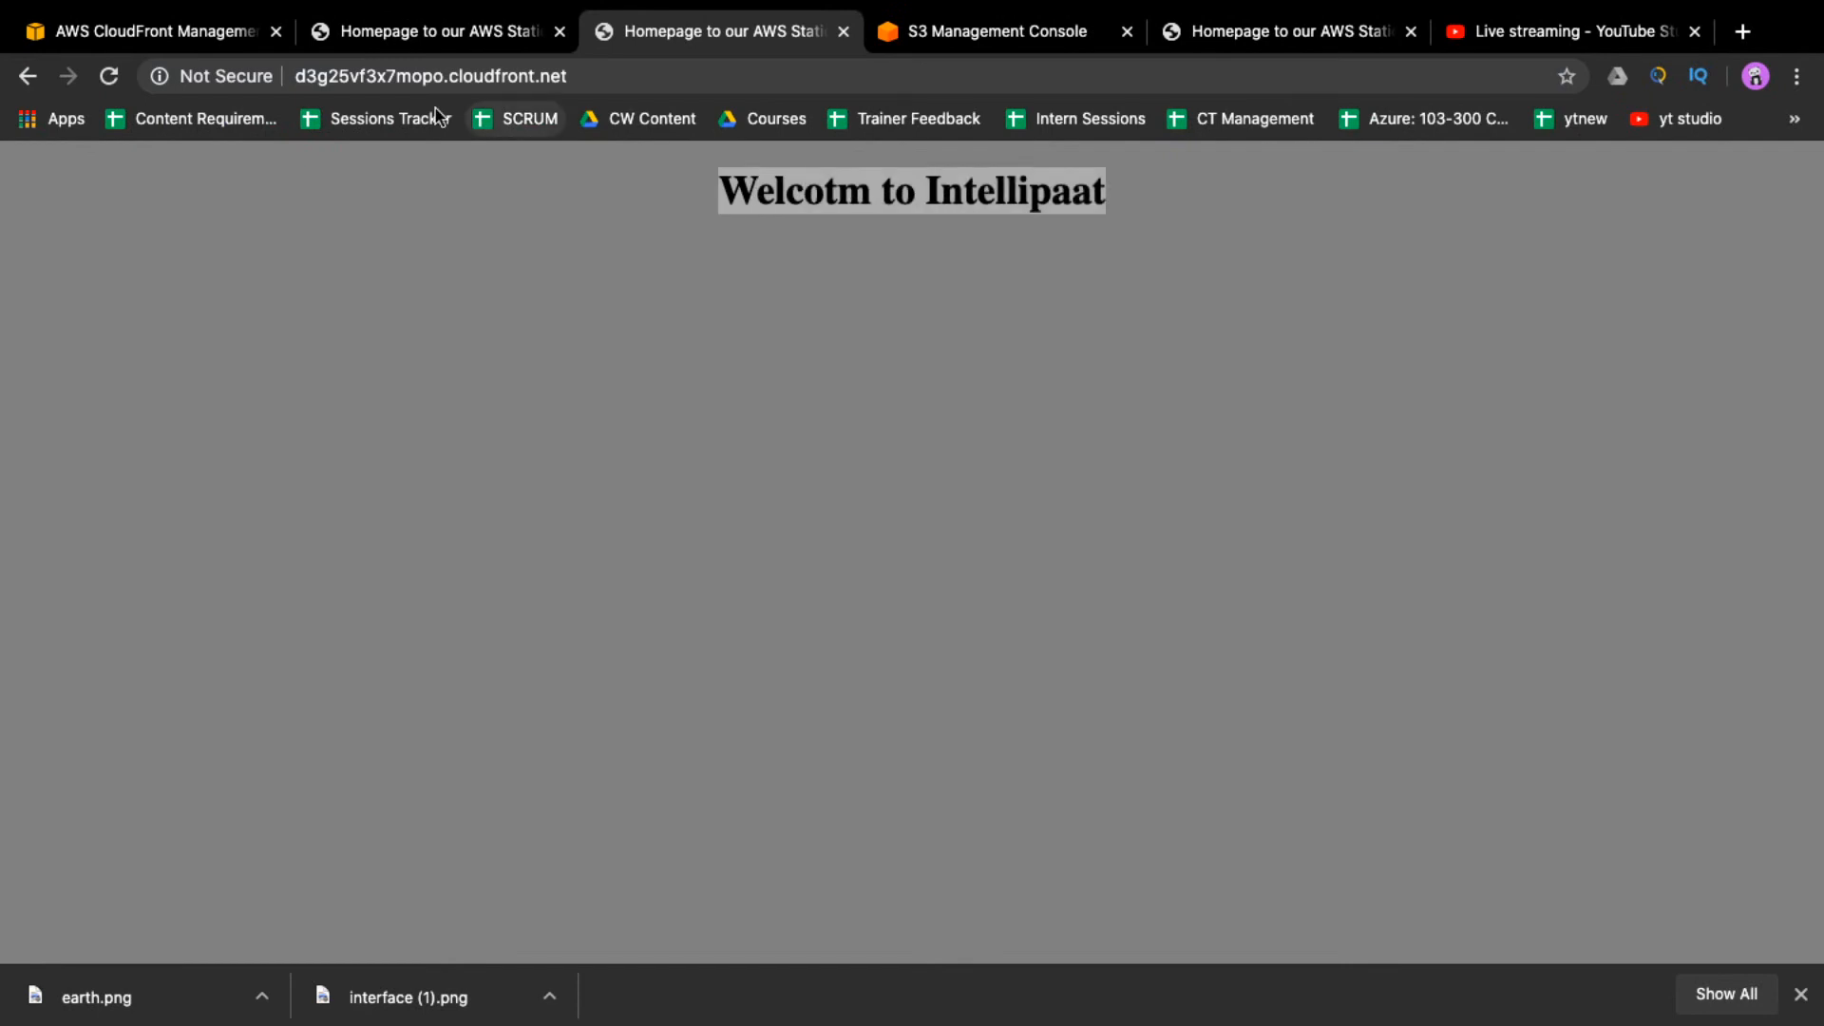
- View the details of the newest invalidation to check its object path, and close them
left_click(204, 34)
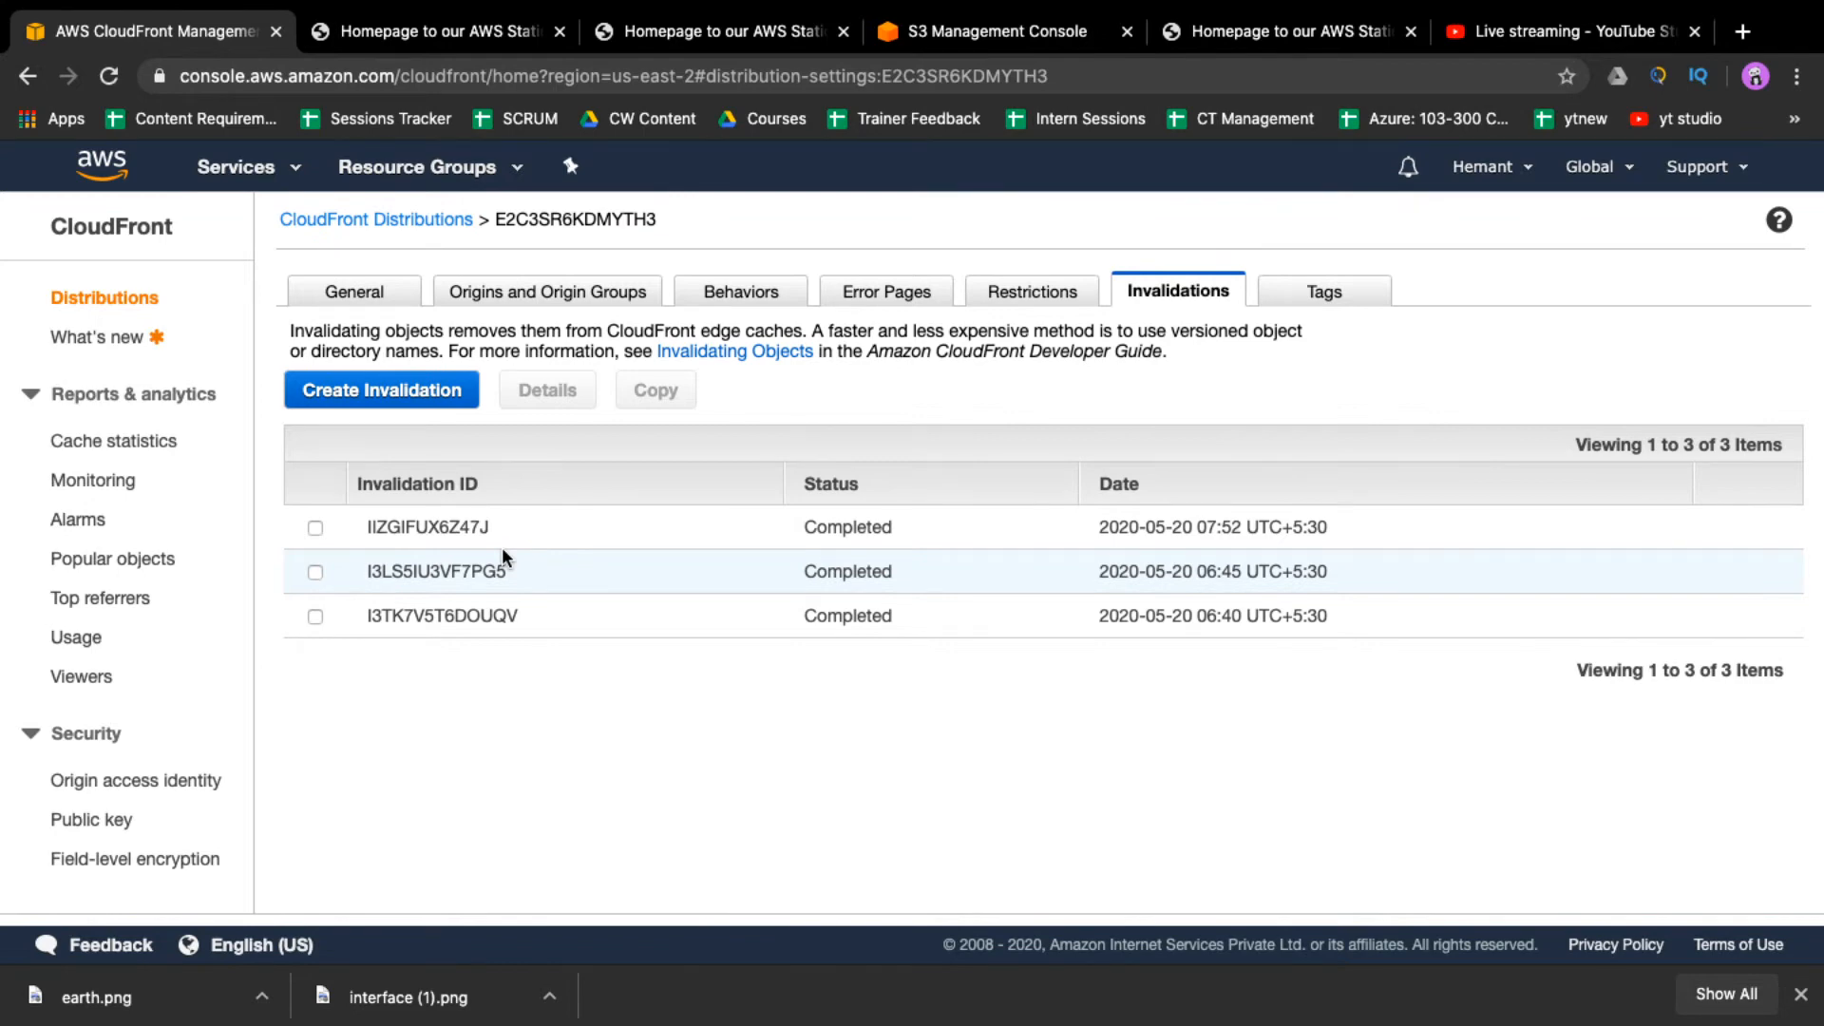
left_click(553, 521)
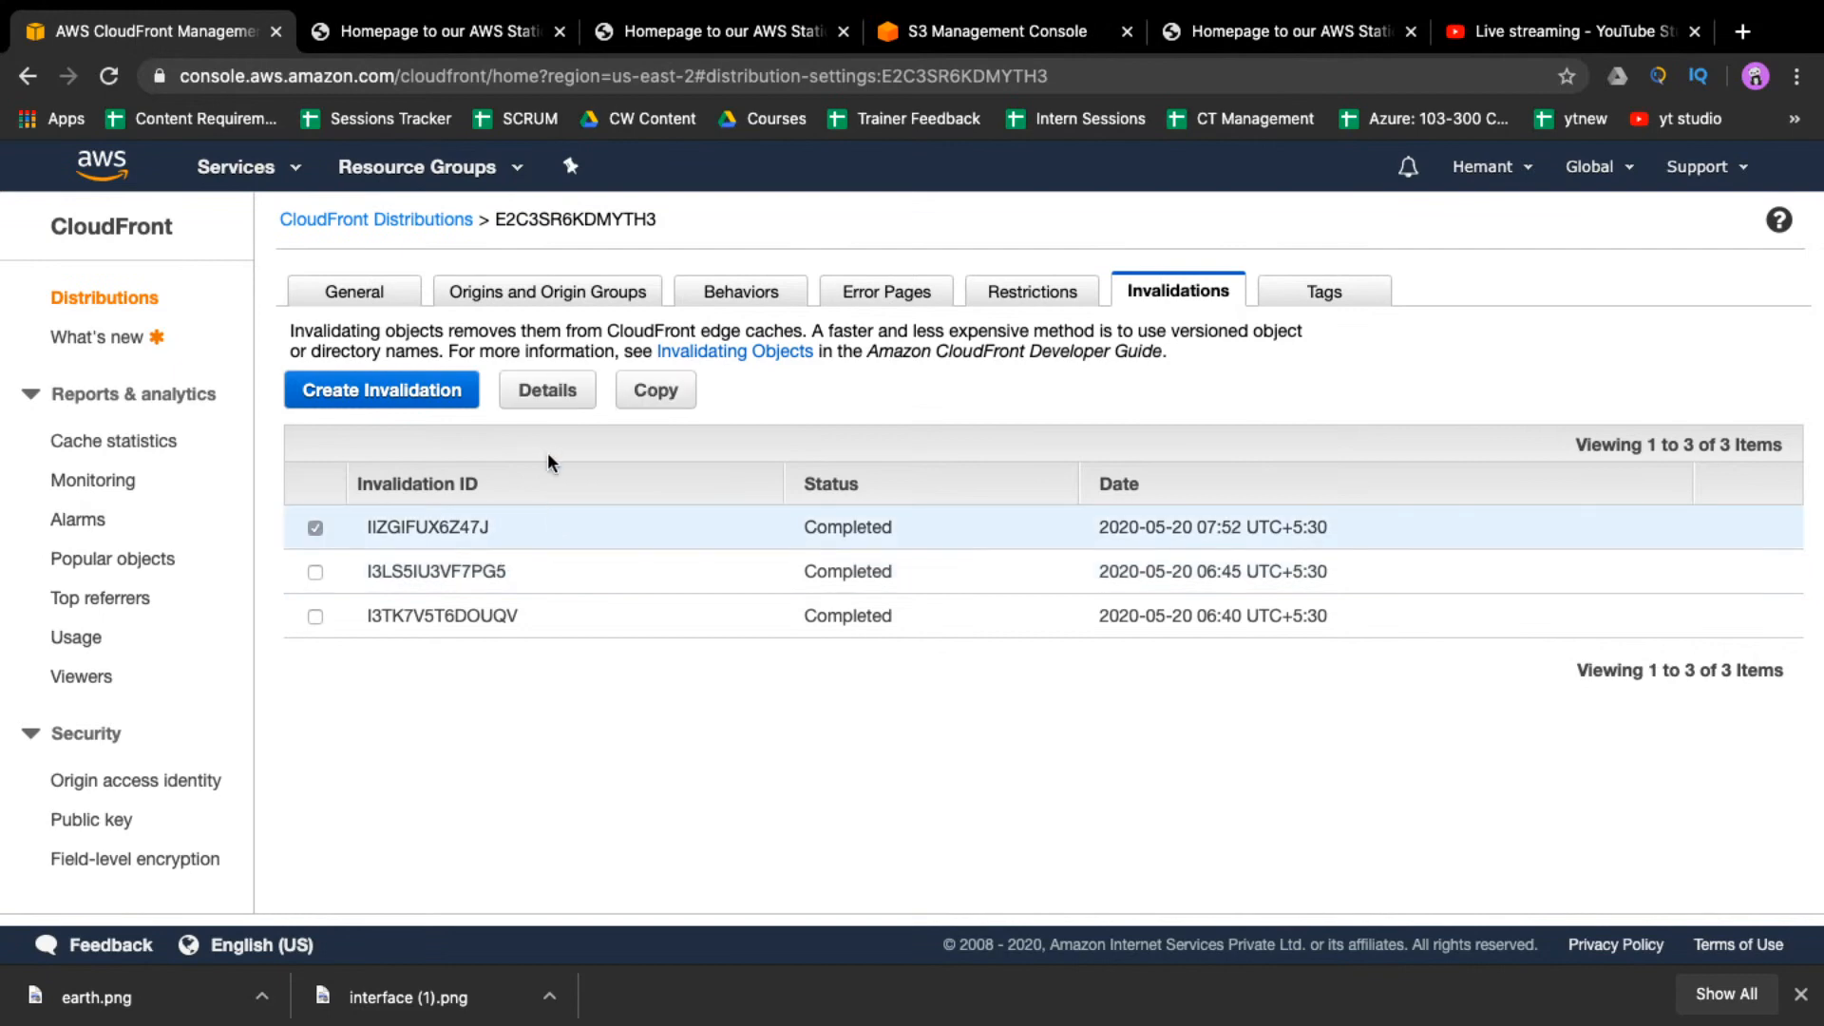
left_click(567, 397)
left_click(915, 470)
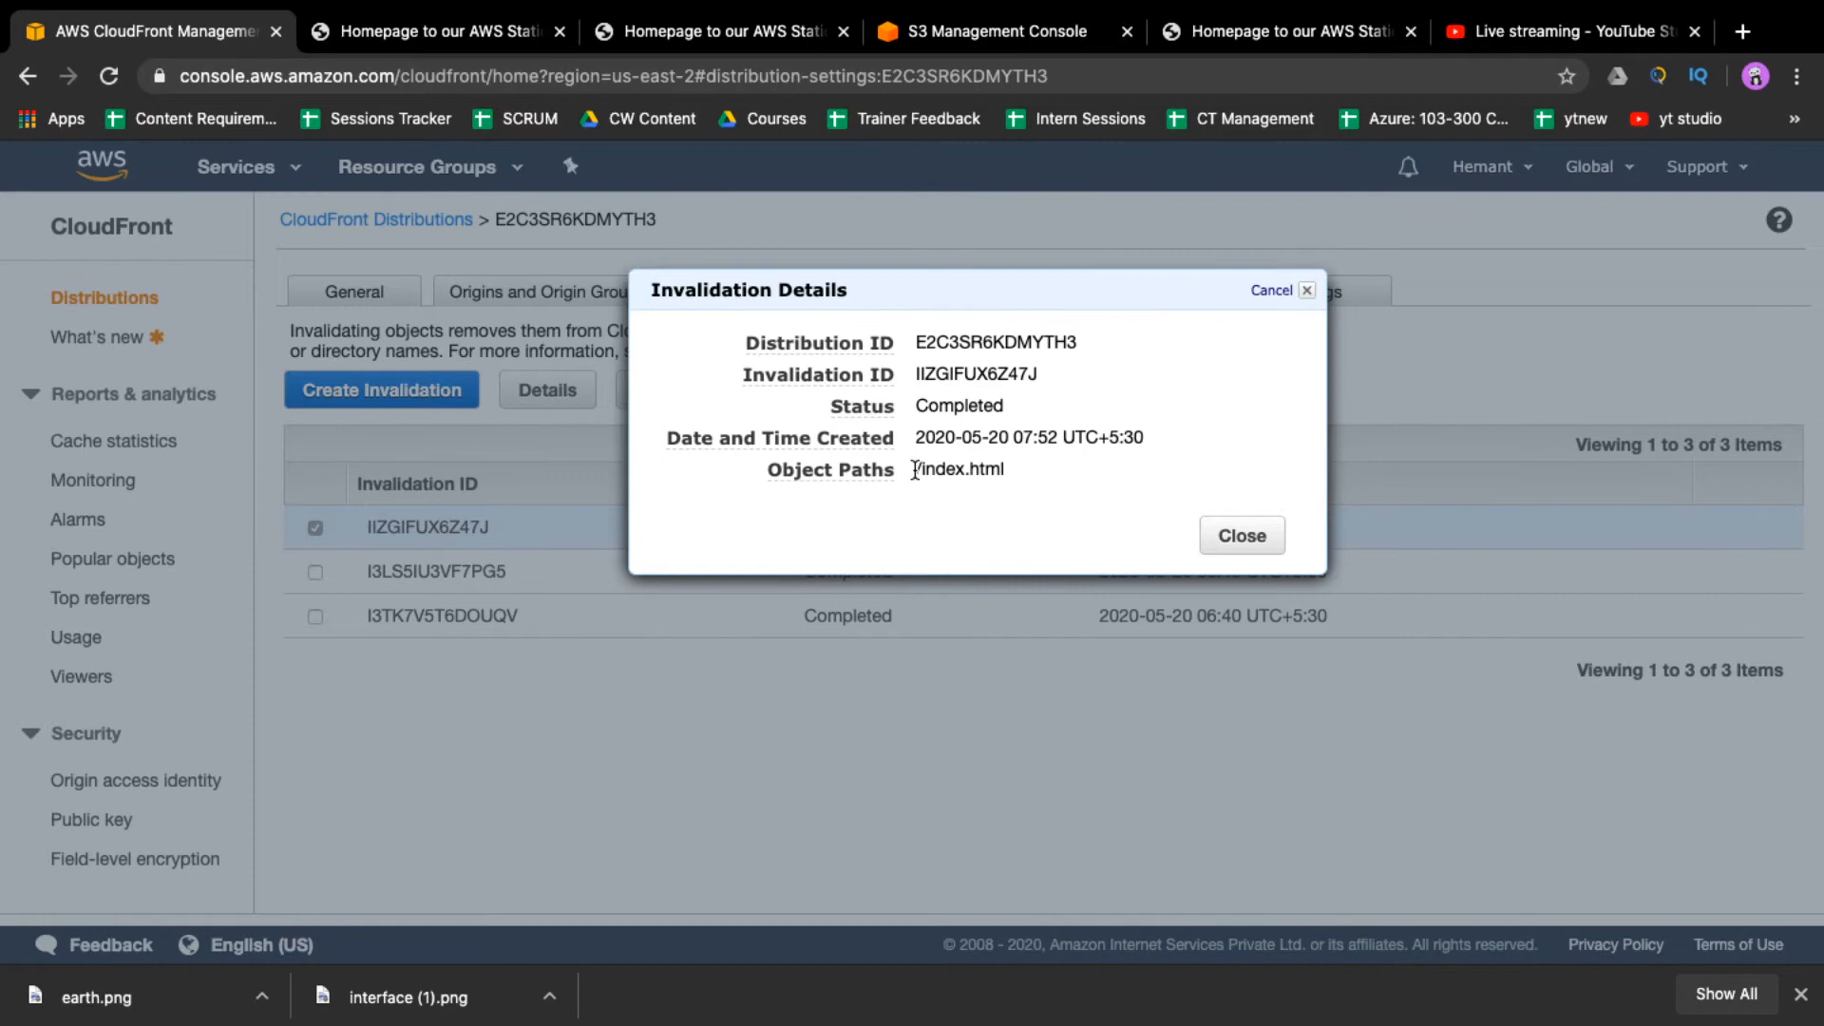
left_click_drag(915, 470, 1057, 467)
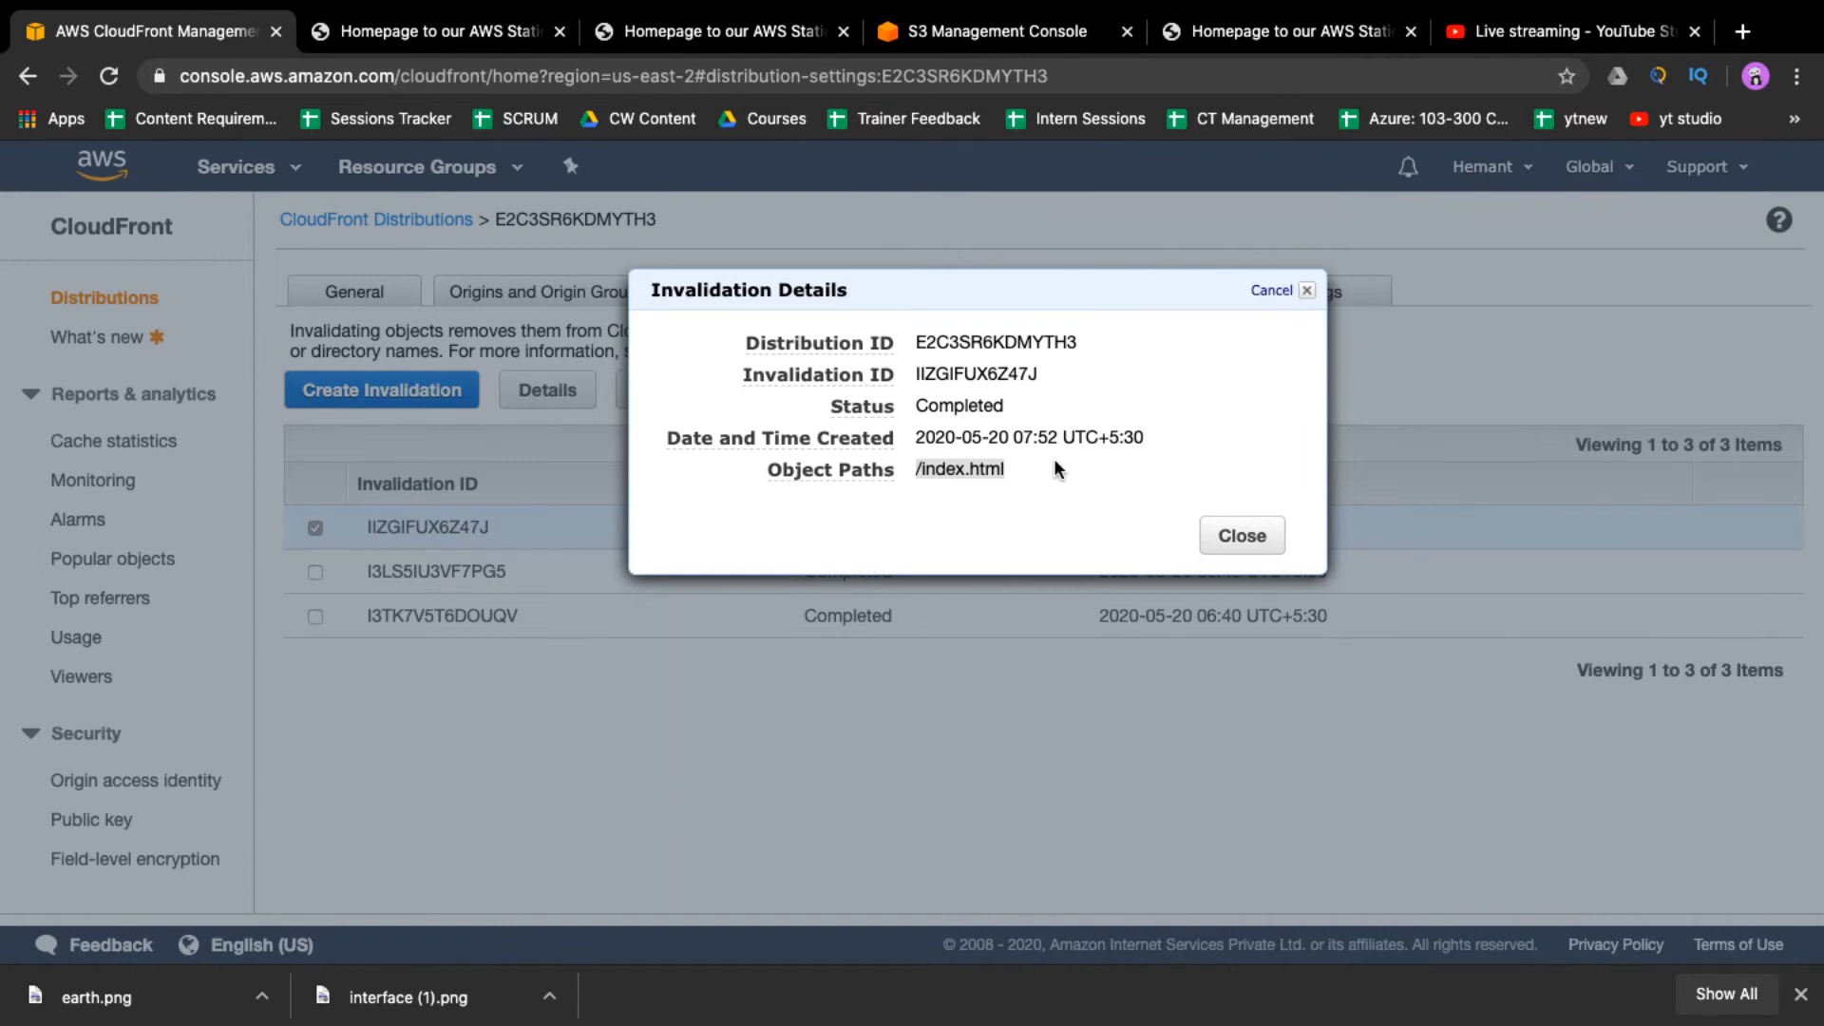
left_click(1284, 295)
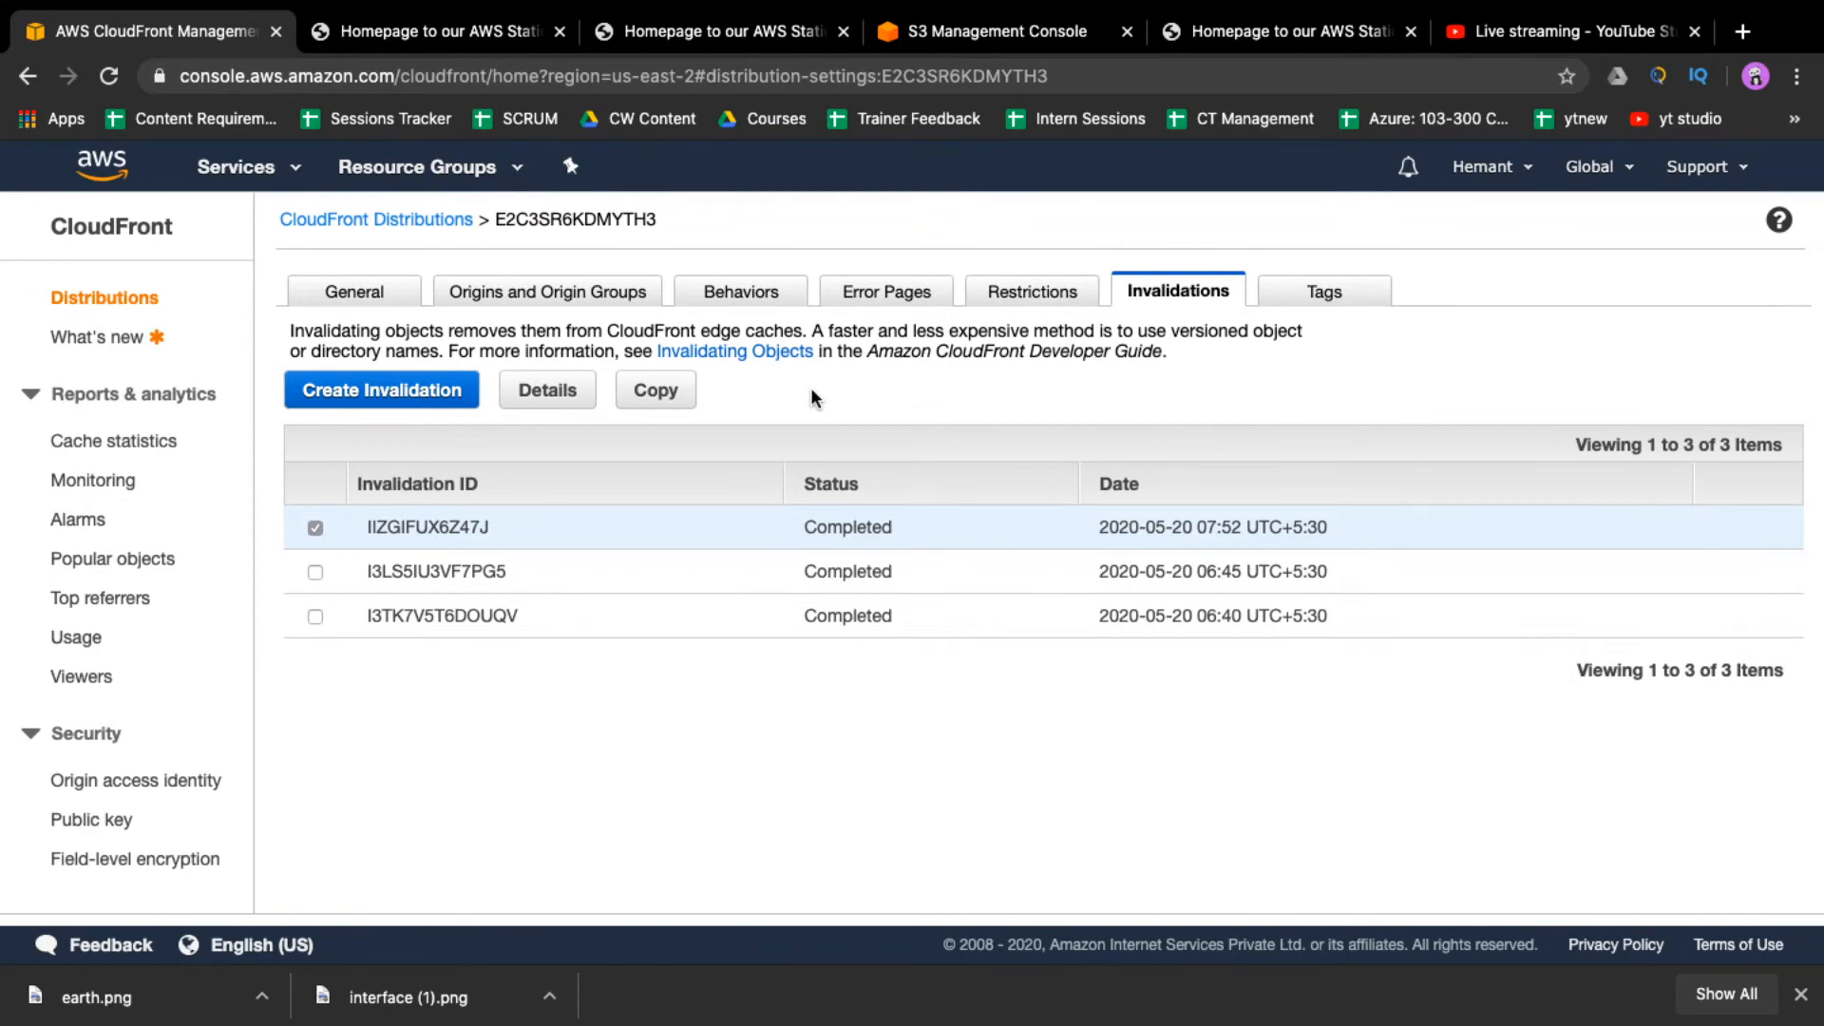
- Open the distribution's Geo Restriction settings for editing and enable geo-restriction
left_click(1045, 296)
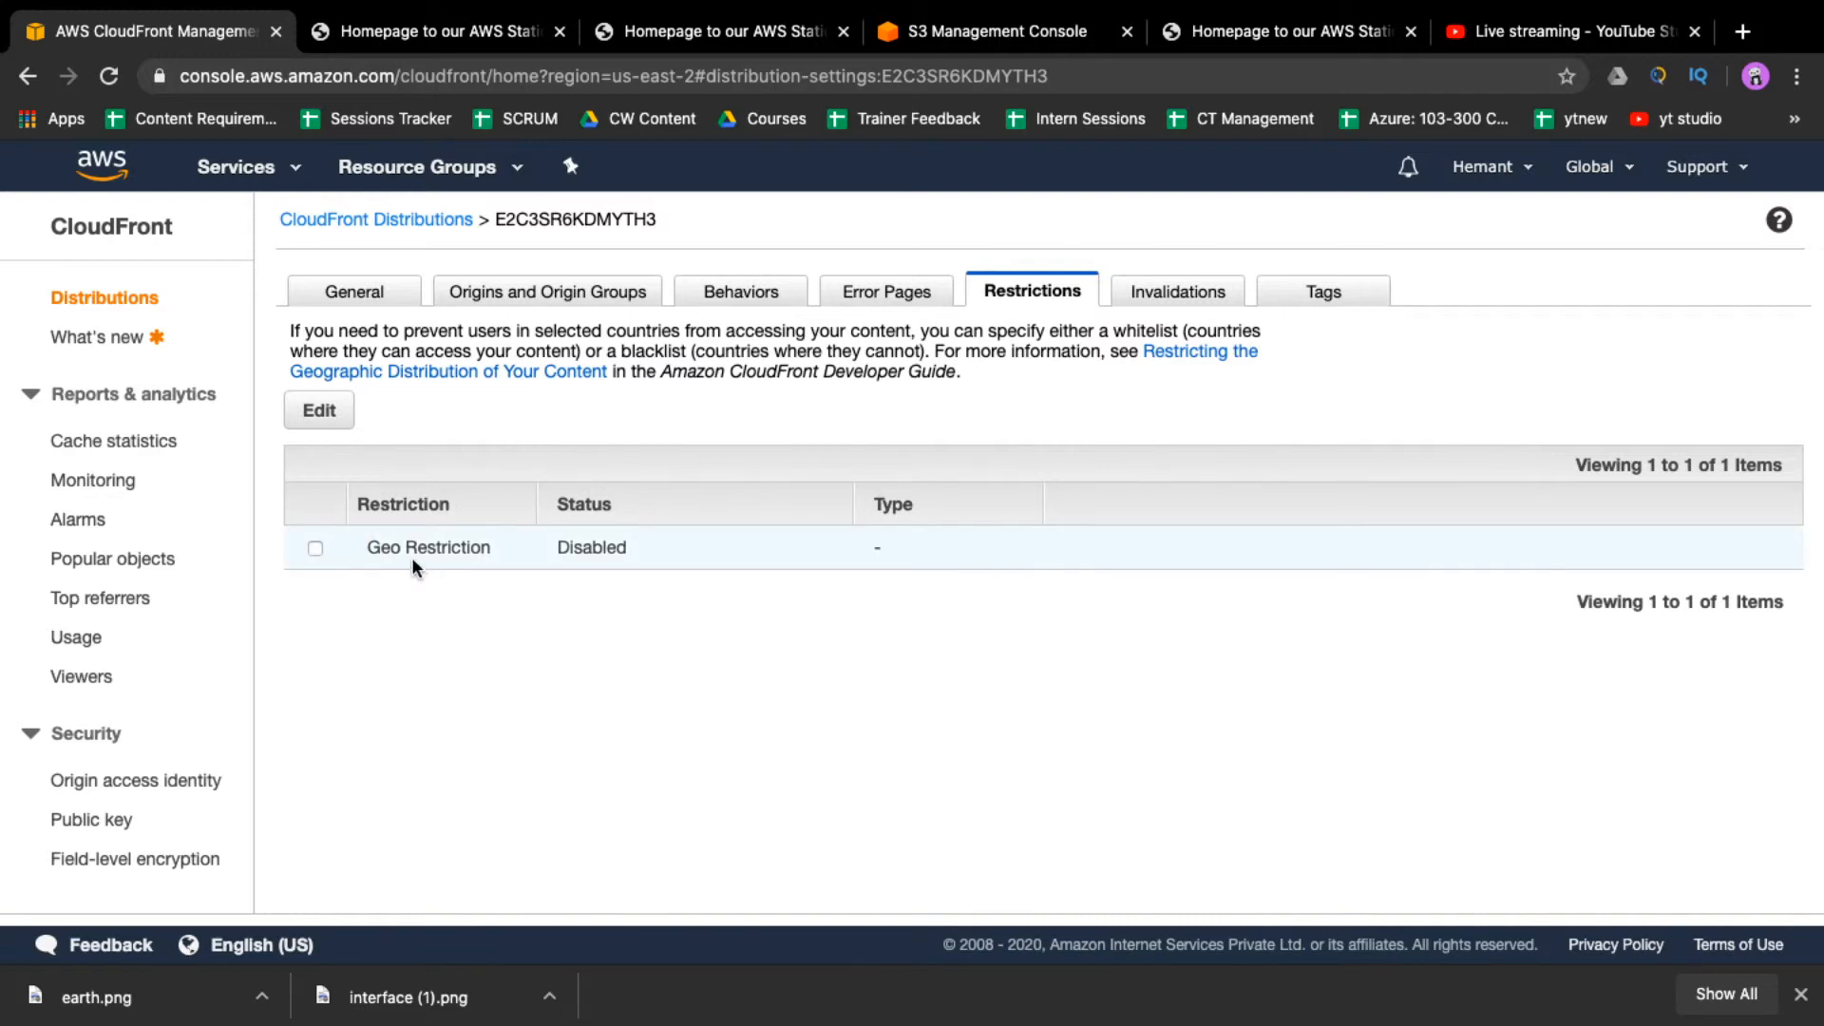
left_click(315, 550)
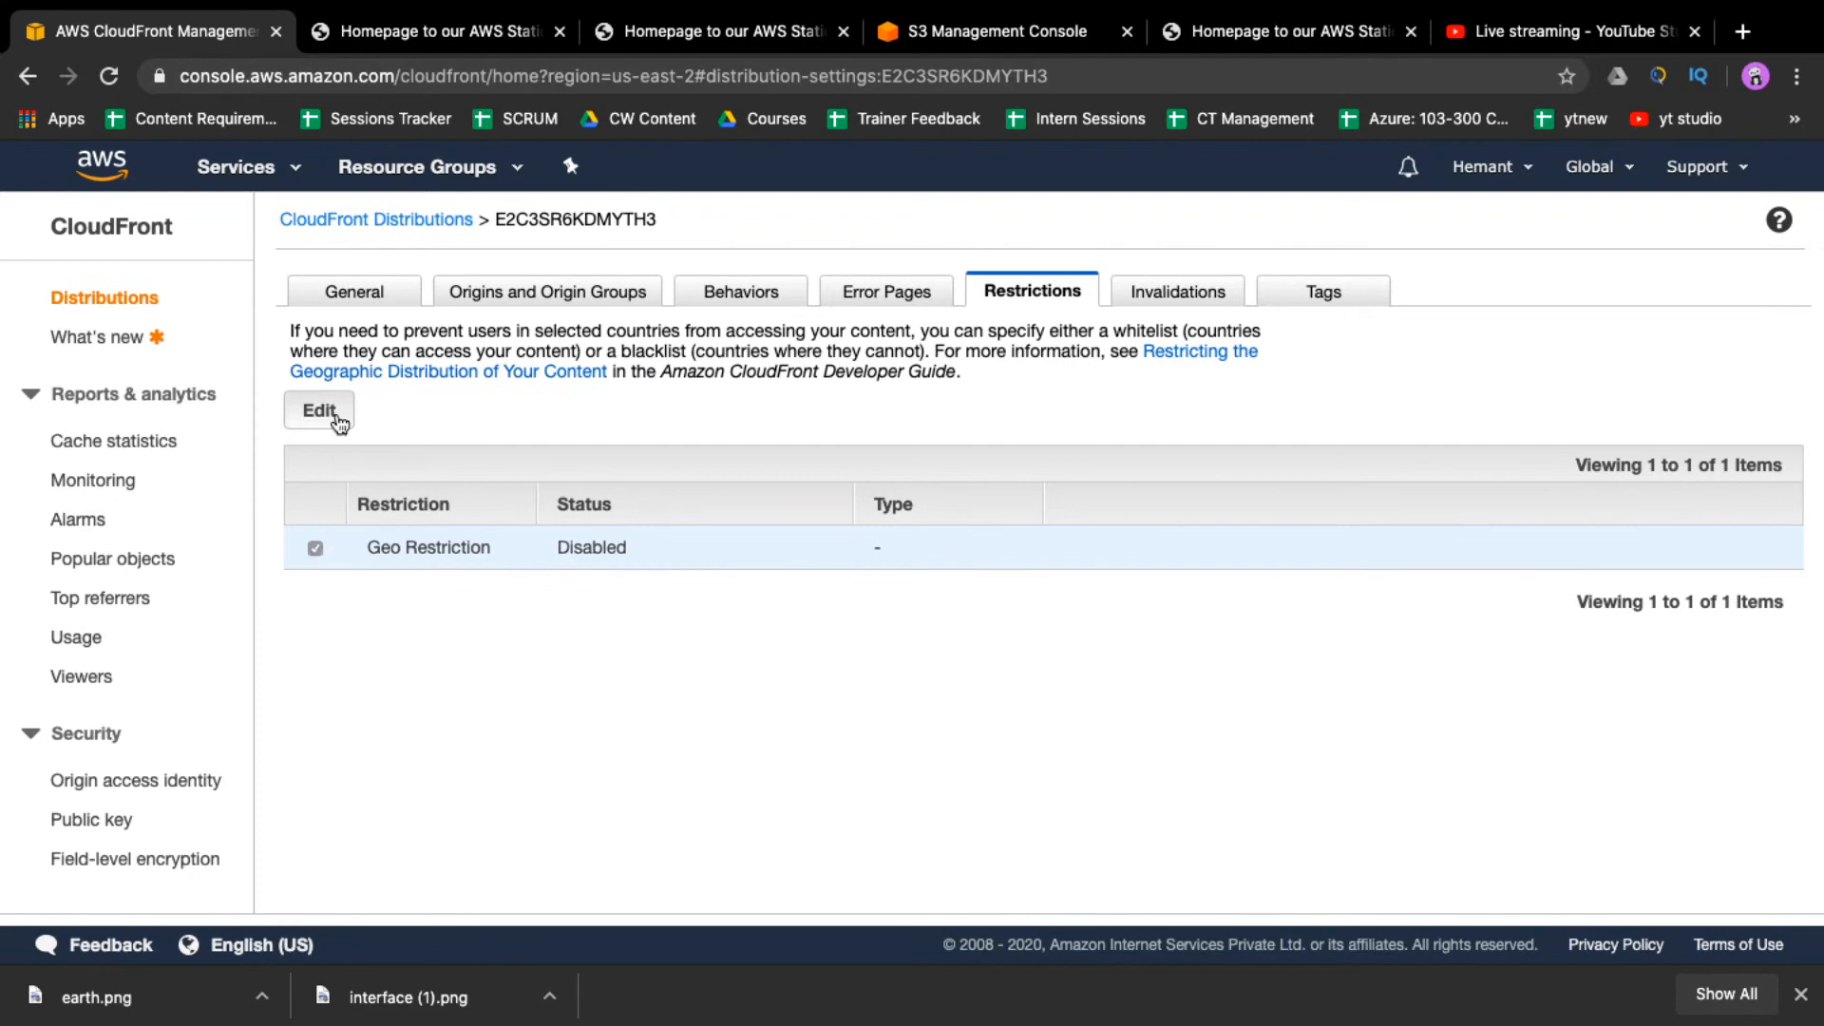
left_click(320, 410)
left_click(351, 340)
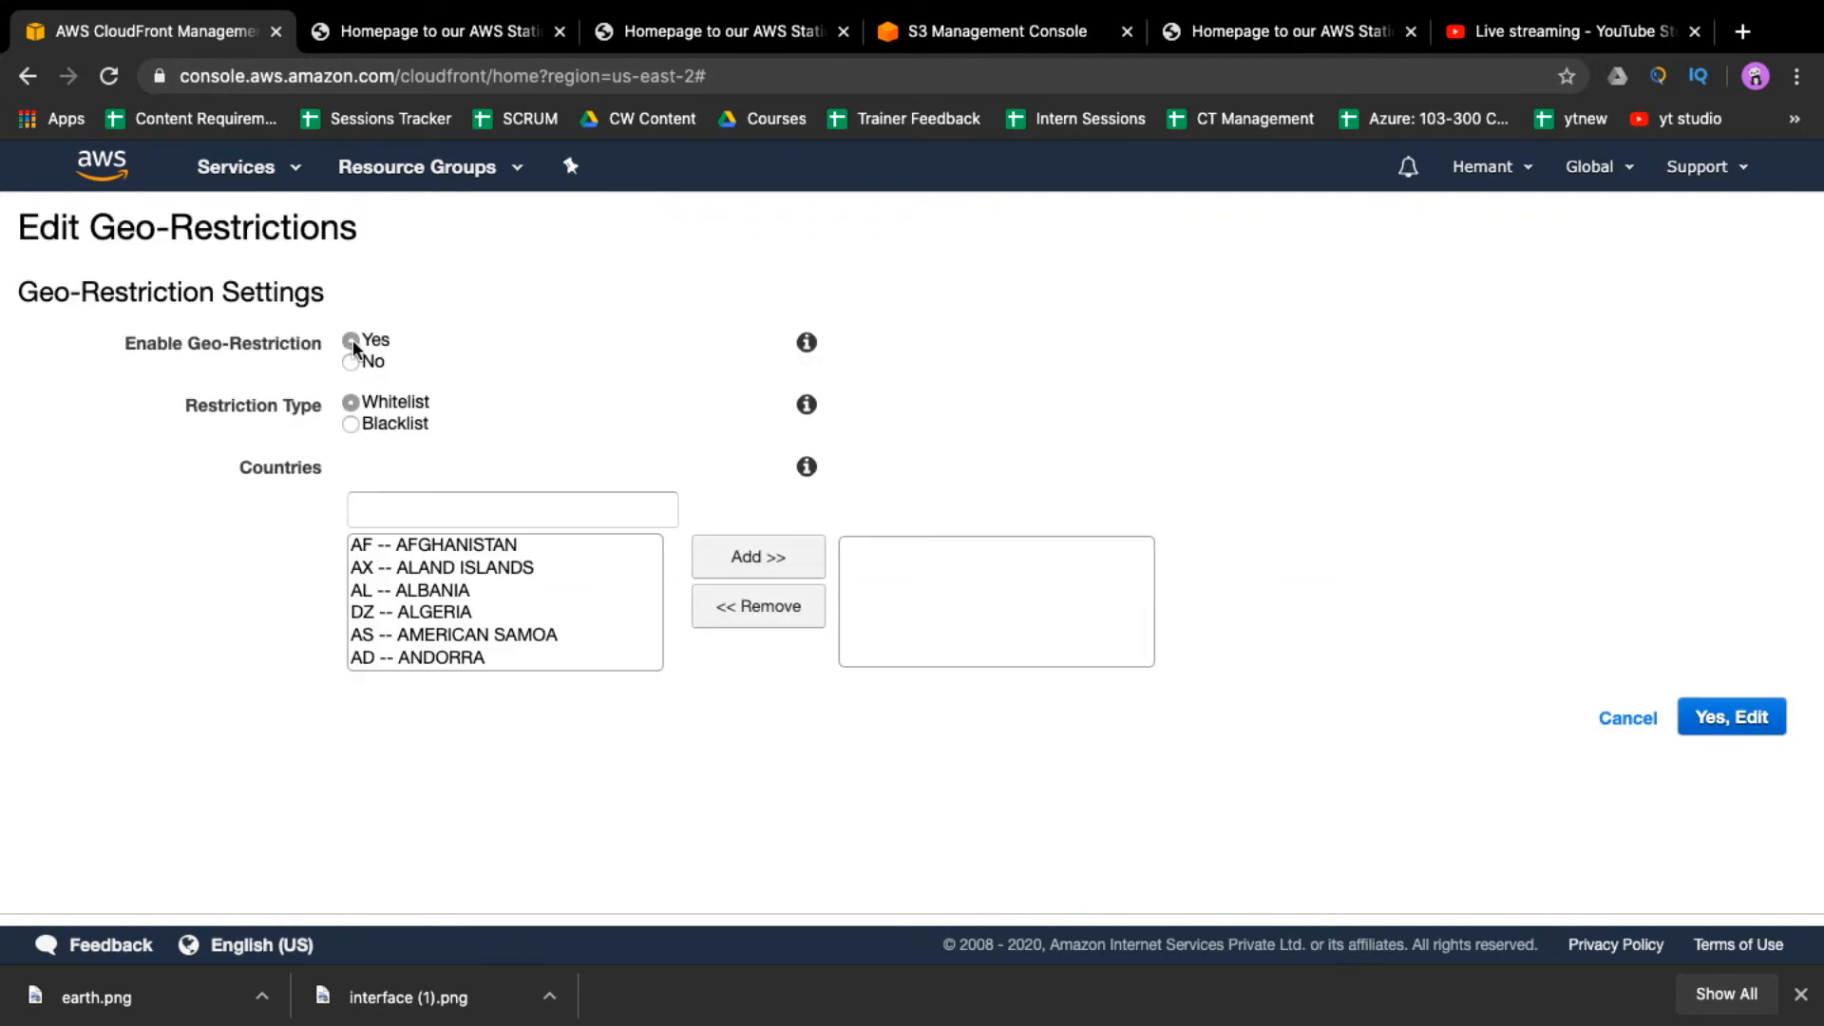
scroll(483, 636, "up", 1)
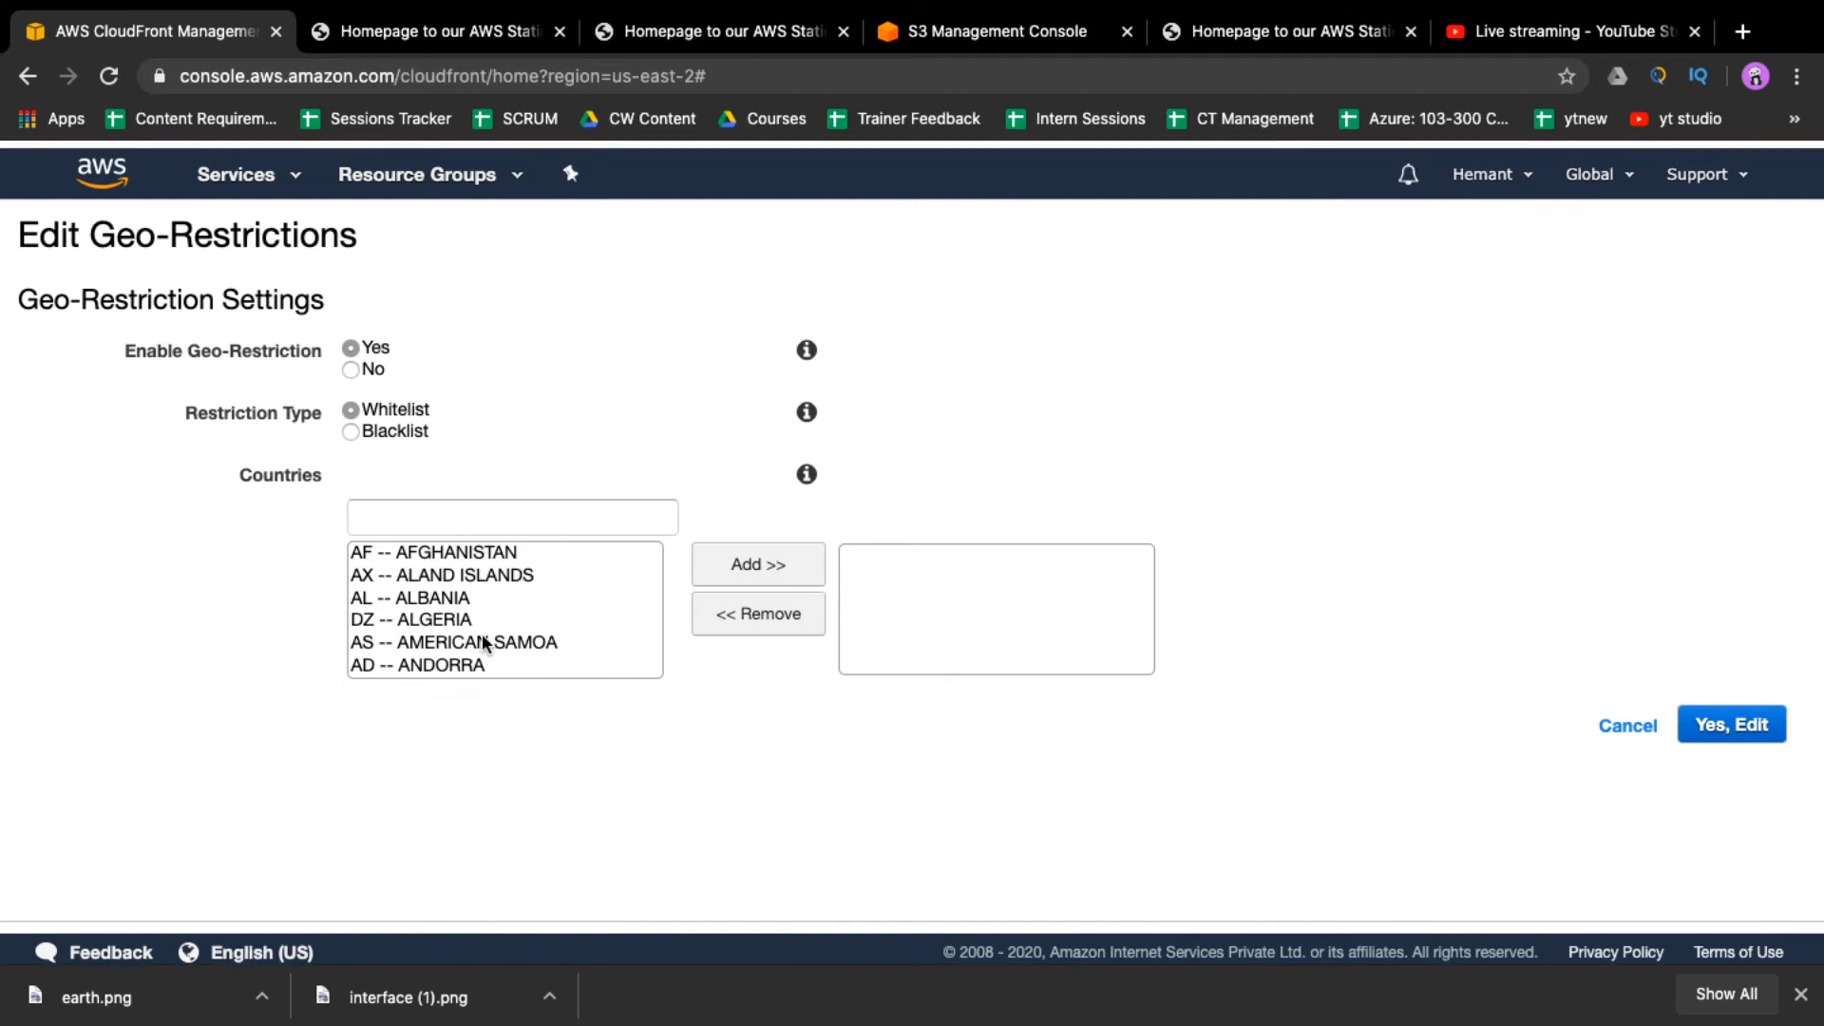
- Set the restriction type to Blacklist, add IN -- INDIA to the restricted countries, and save the geo-restriction
scroll(483, 640, "down", 5)
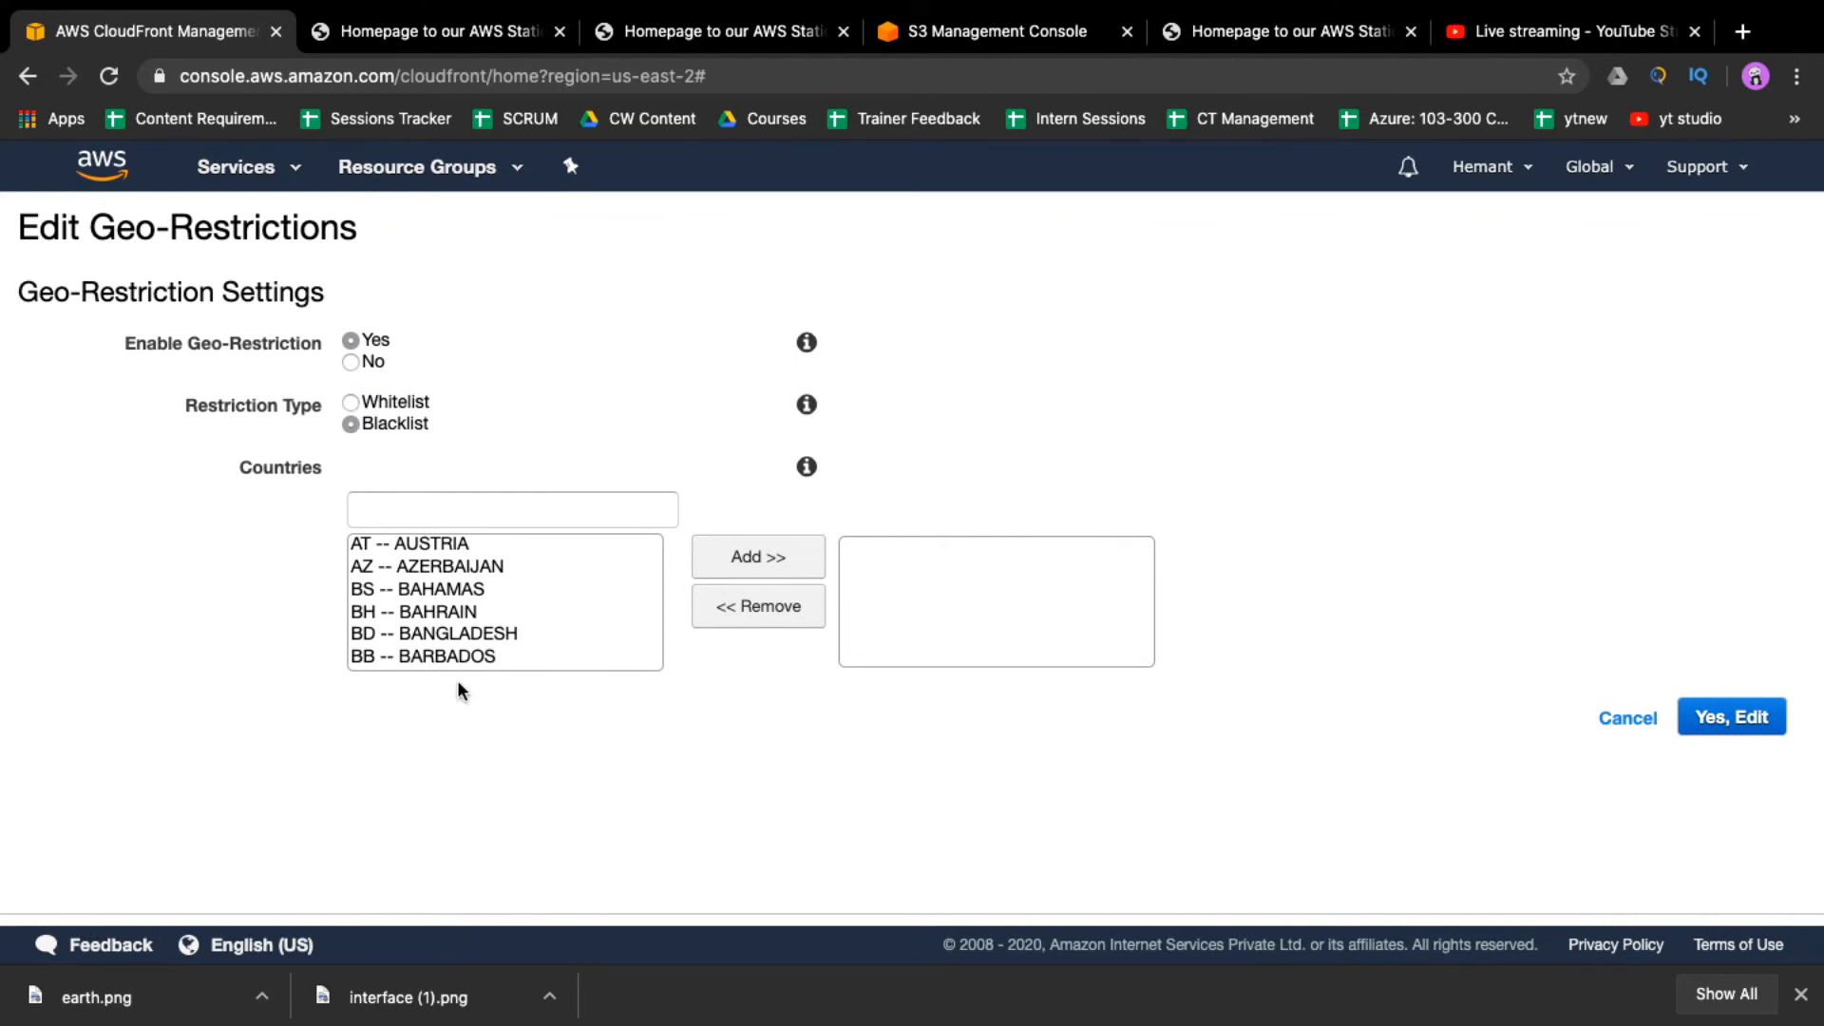
scroll(482, 636, "down", 4)
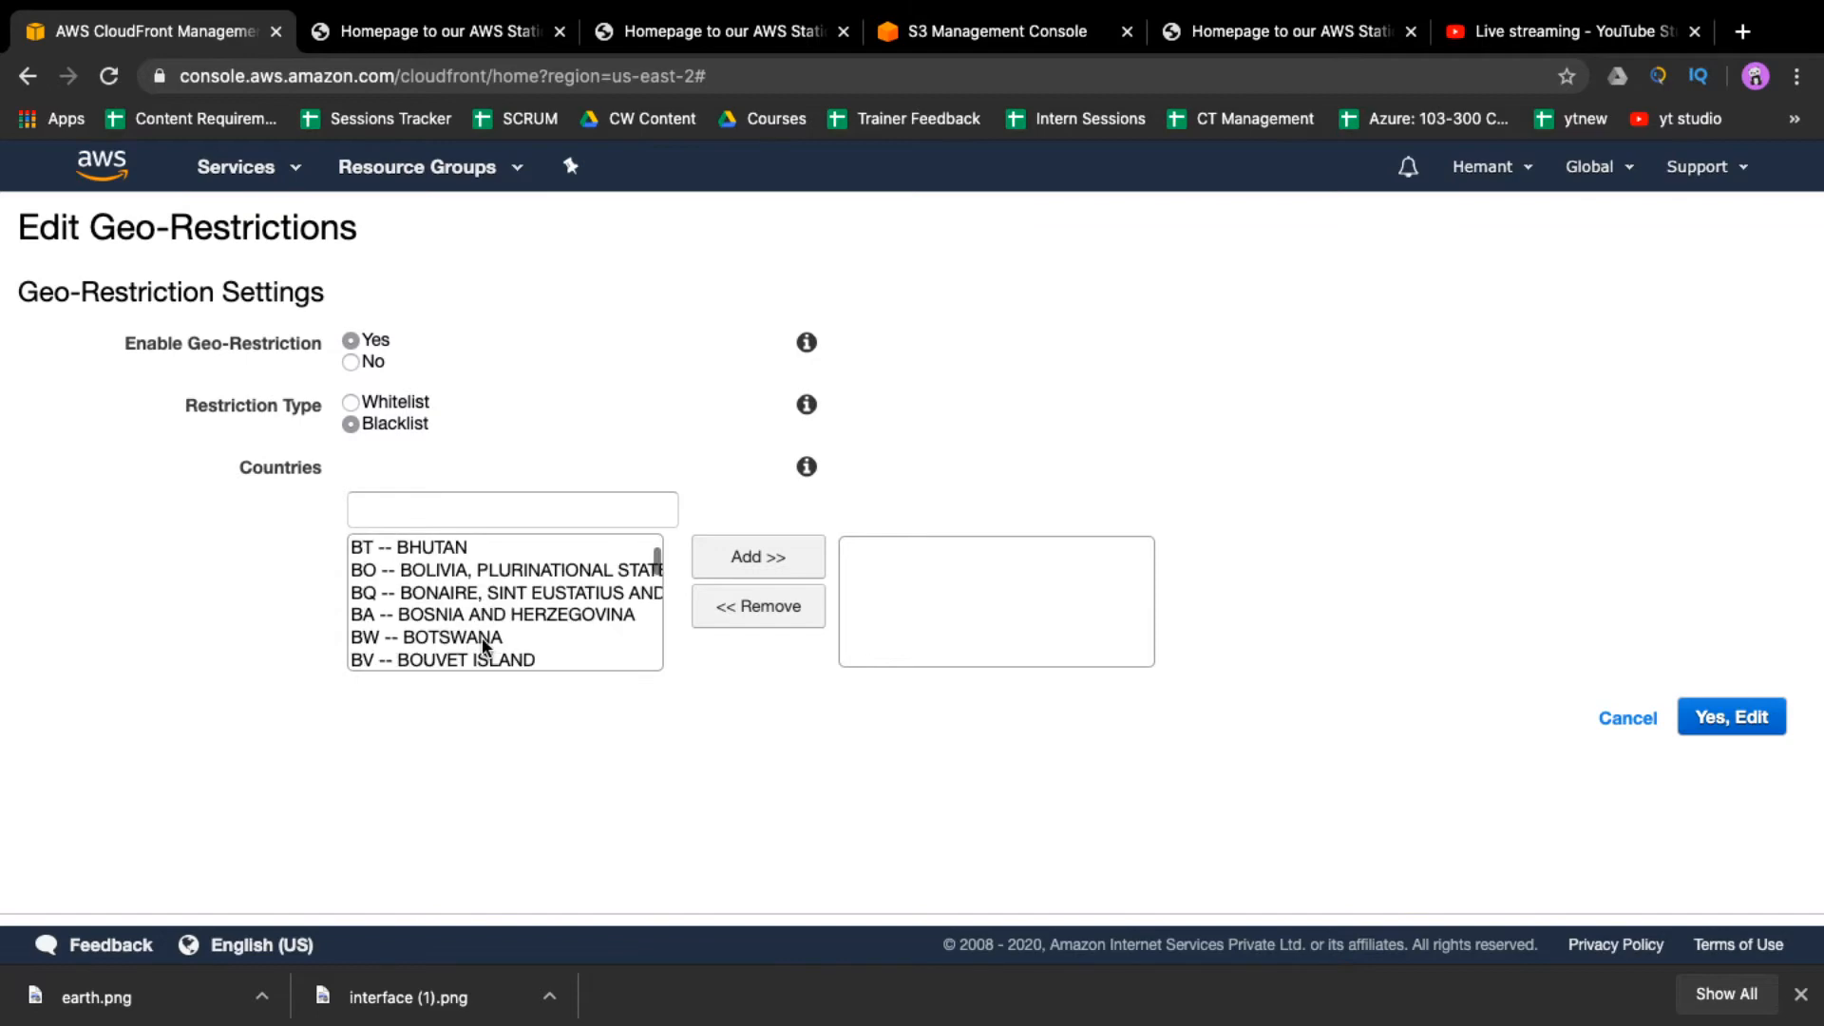
scroll(482, 637, "down", 15)
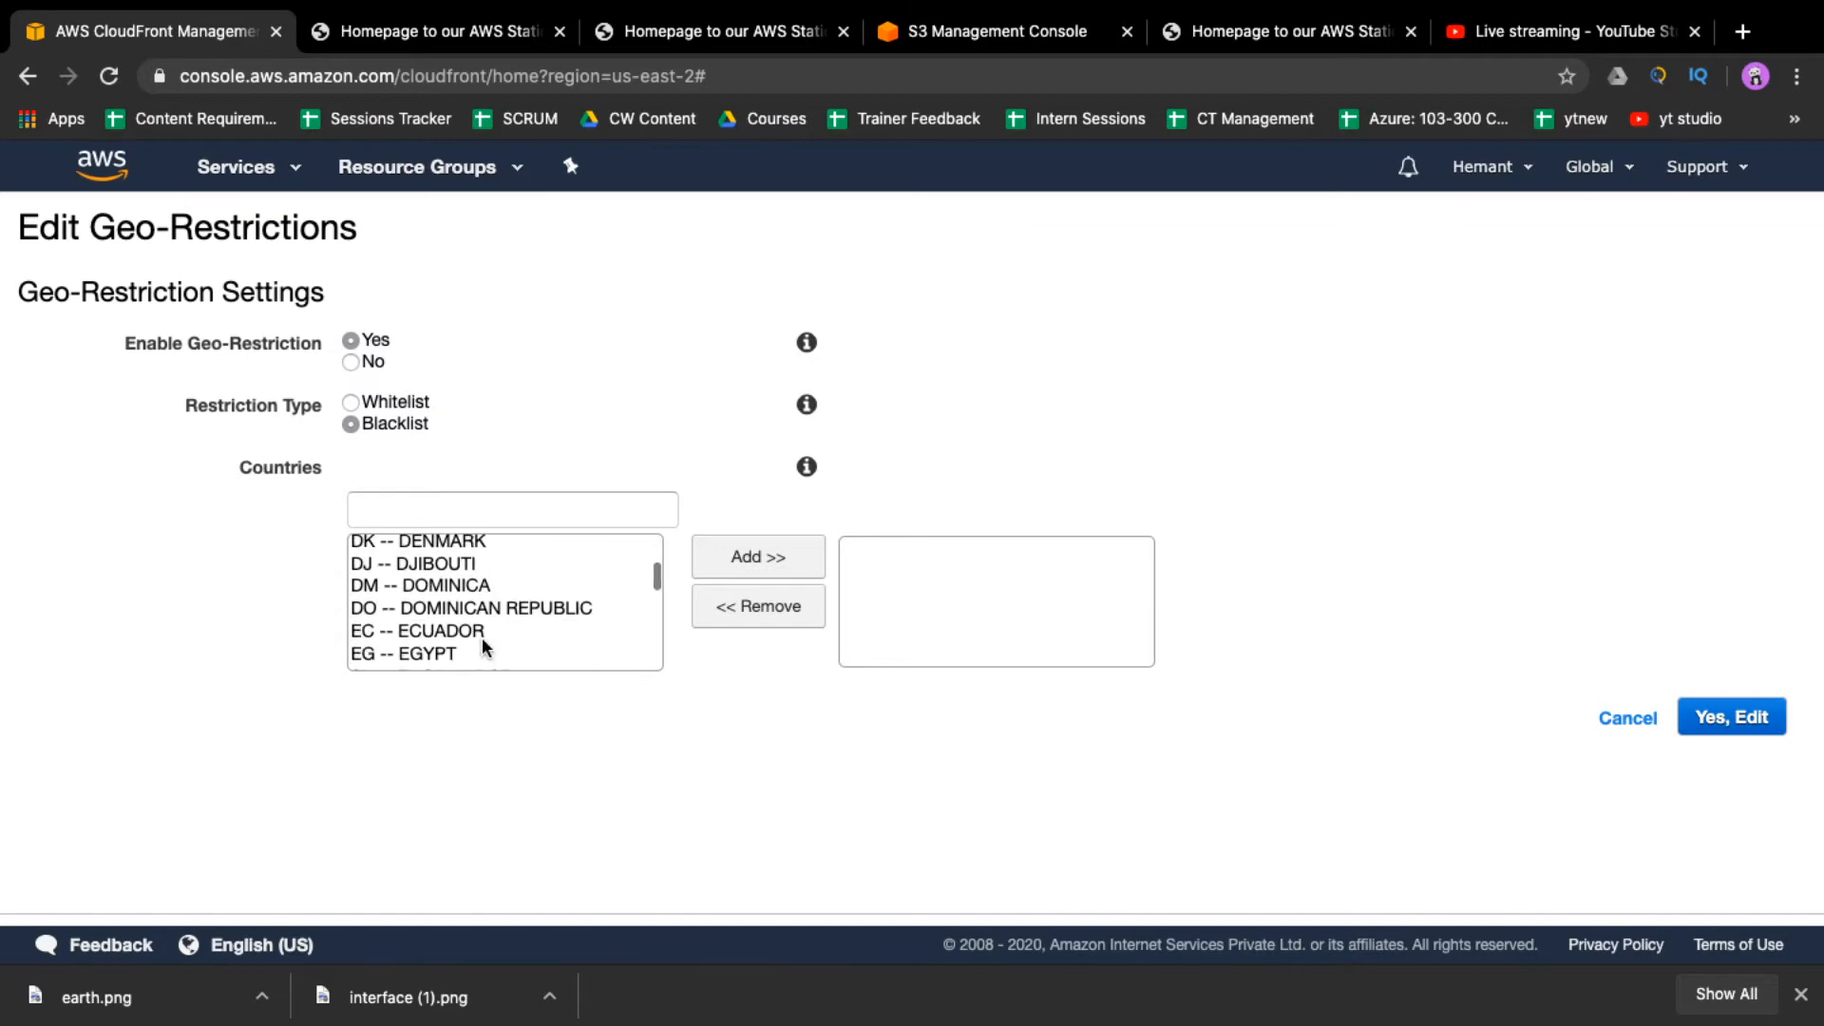
scroll(482, 636, "down", 10)
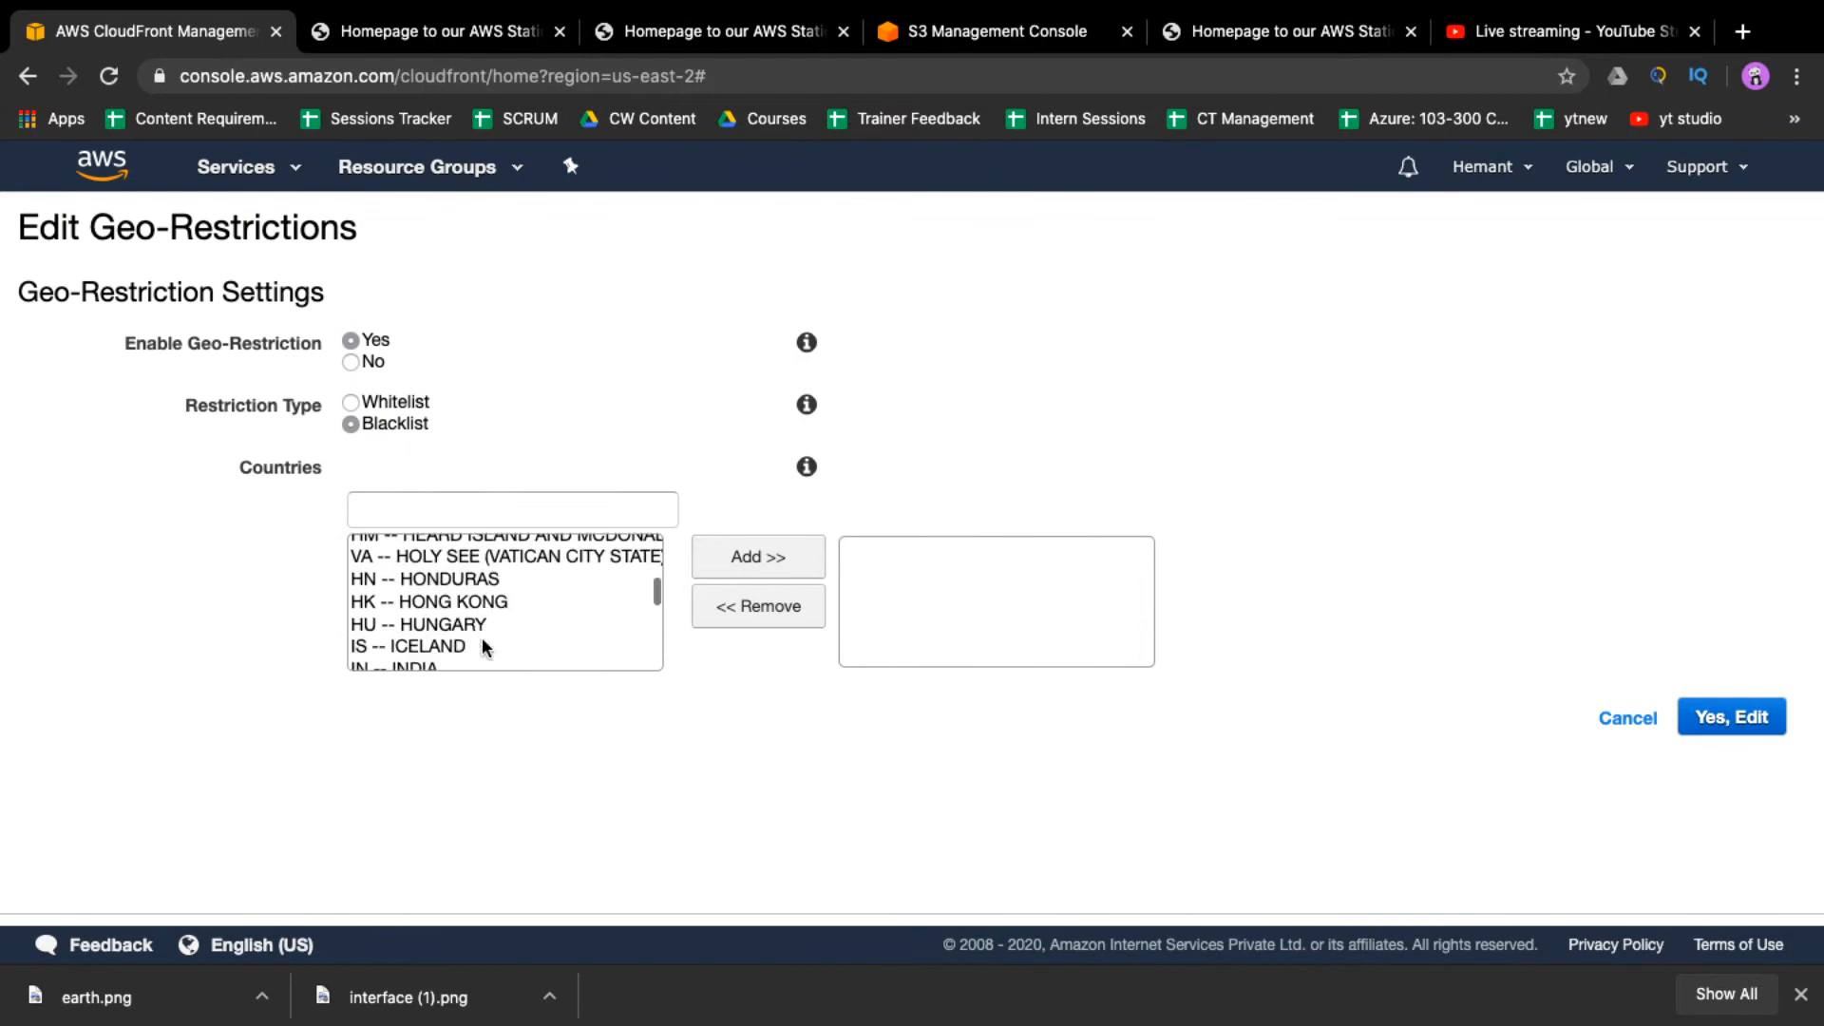
scroll(482, 641, "up", 2)
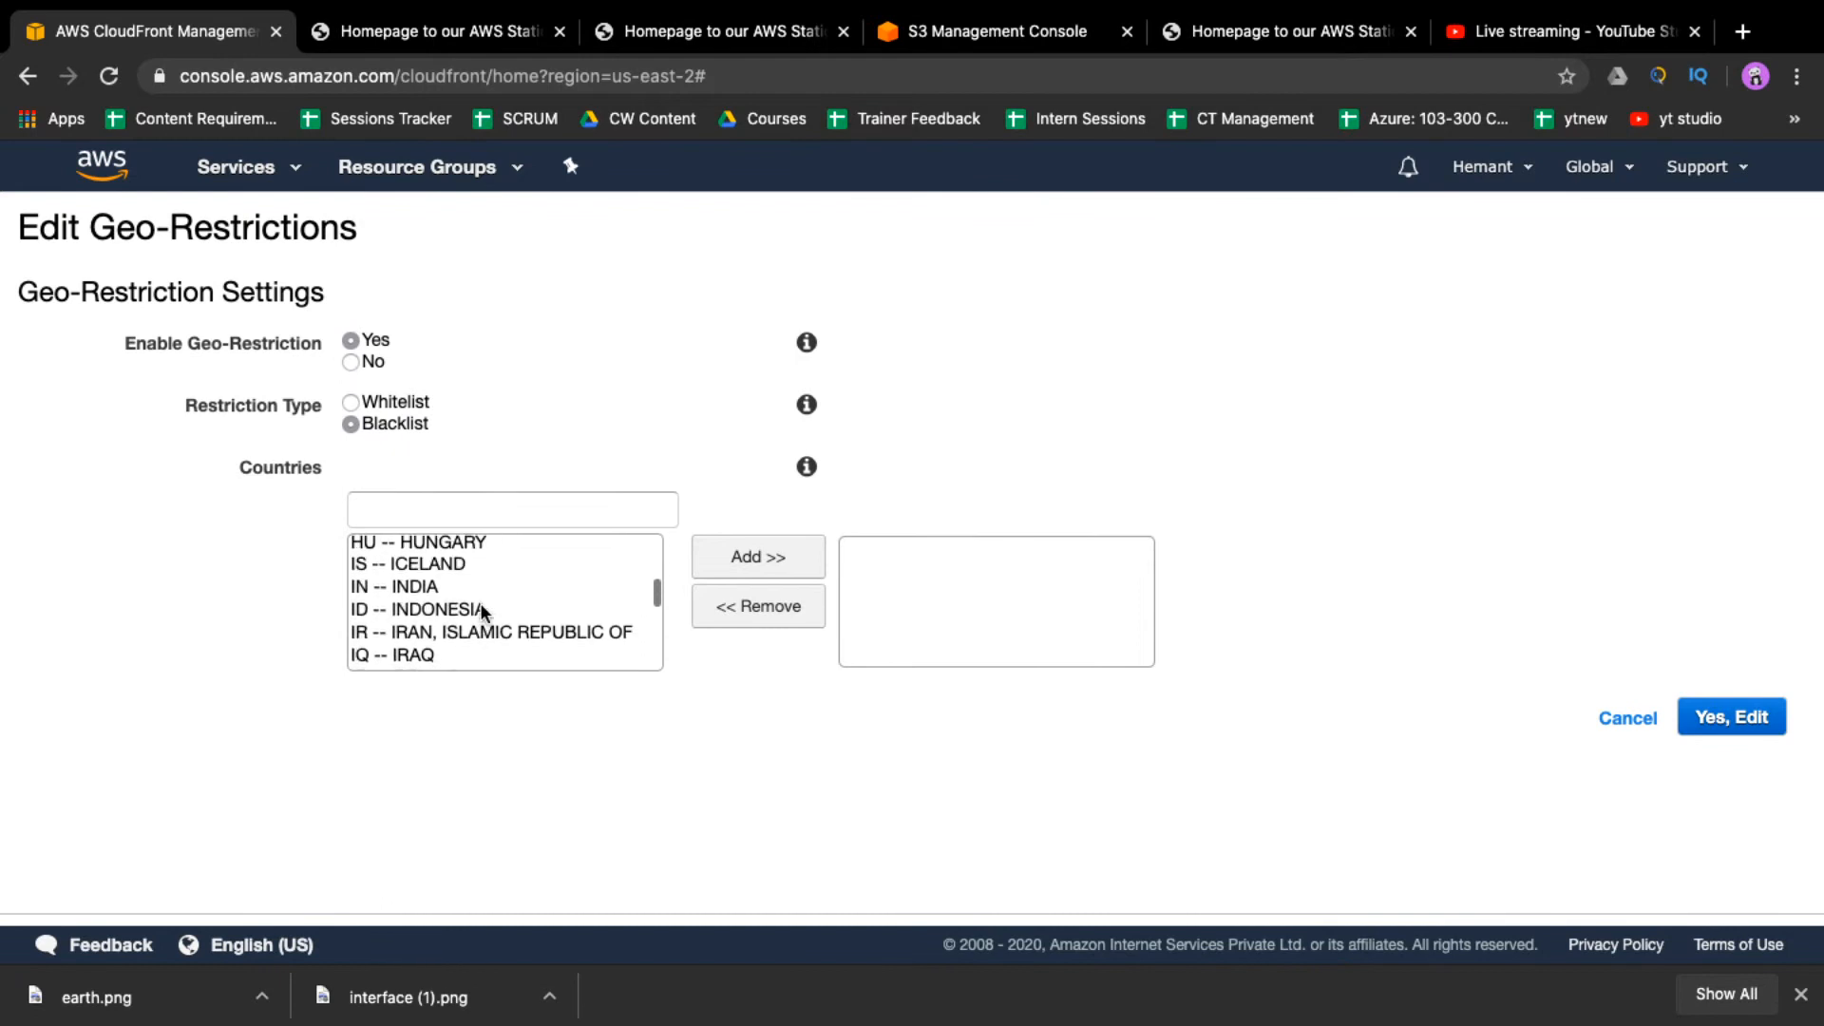
left_click(425, 587)
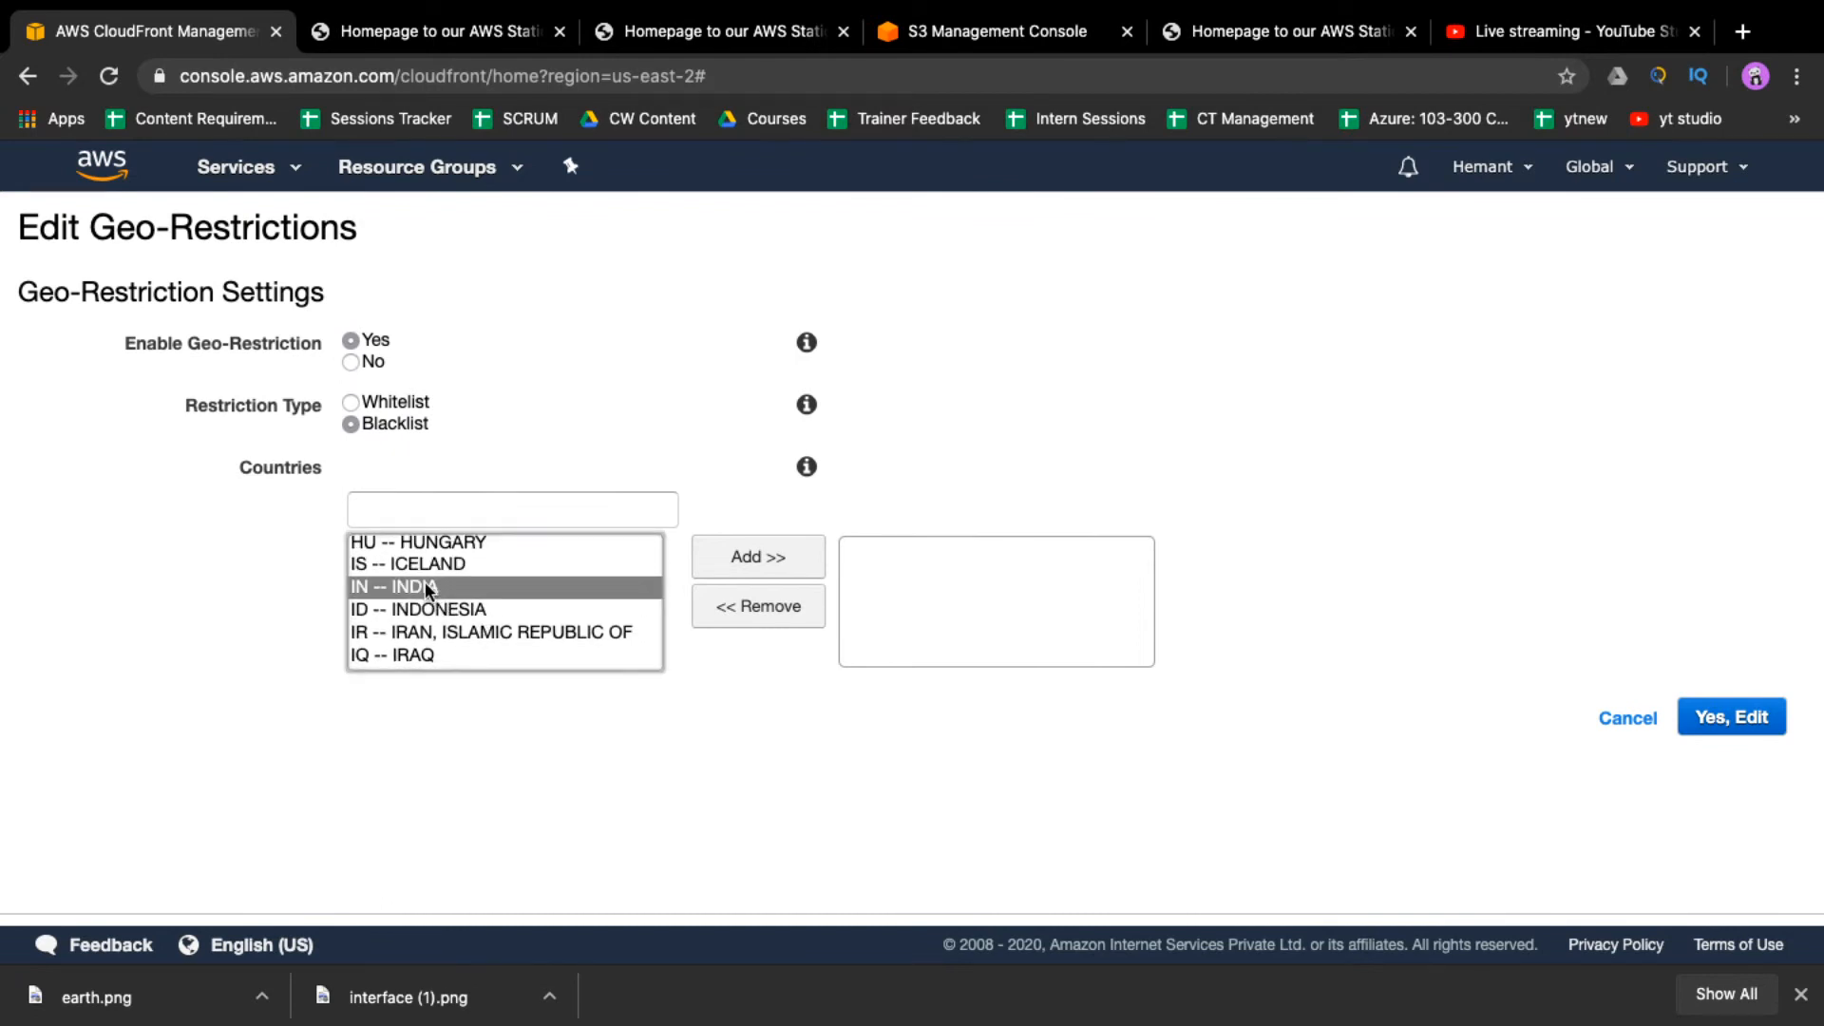
left_click(758, 557)
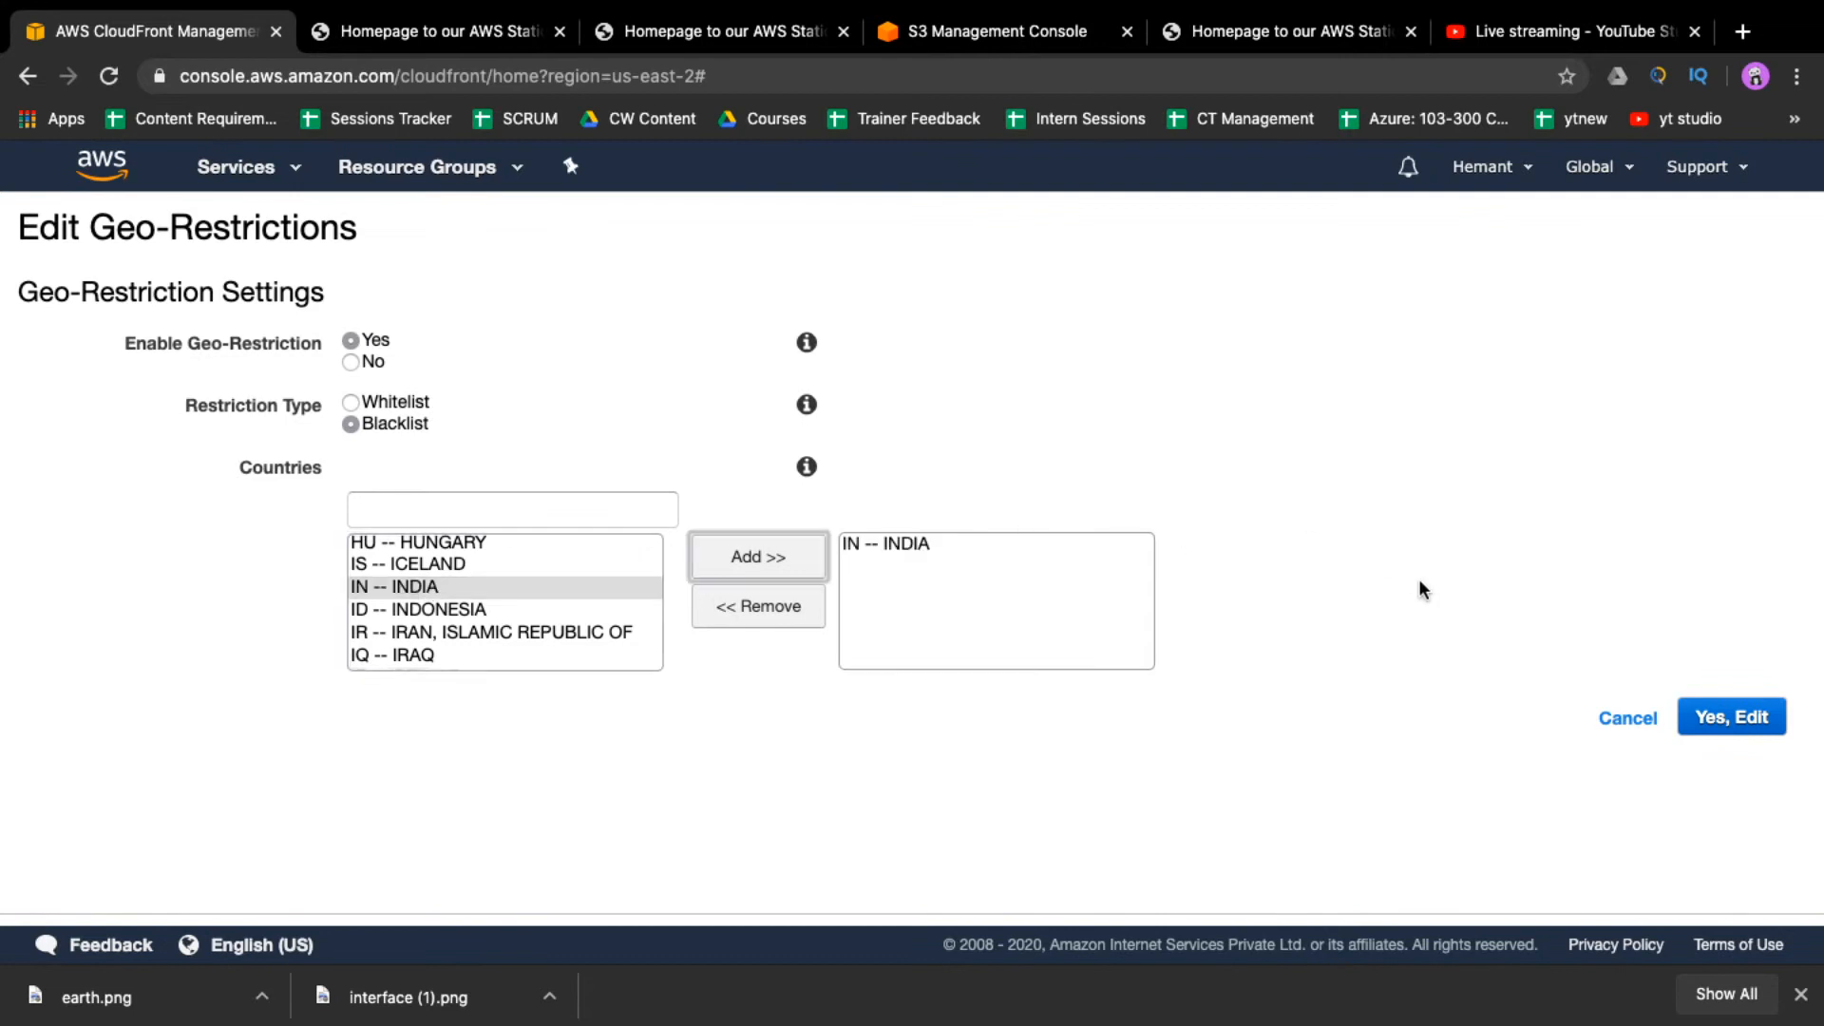
left_click(1701, 713)
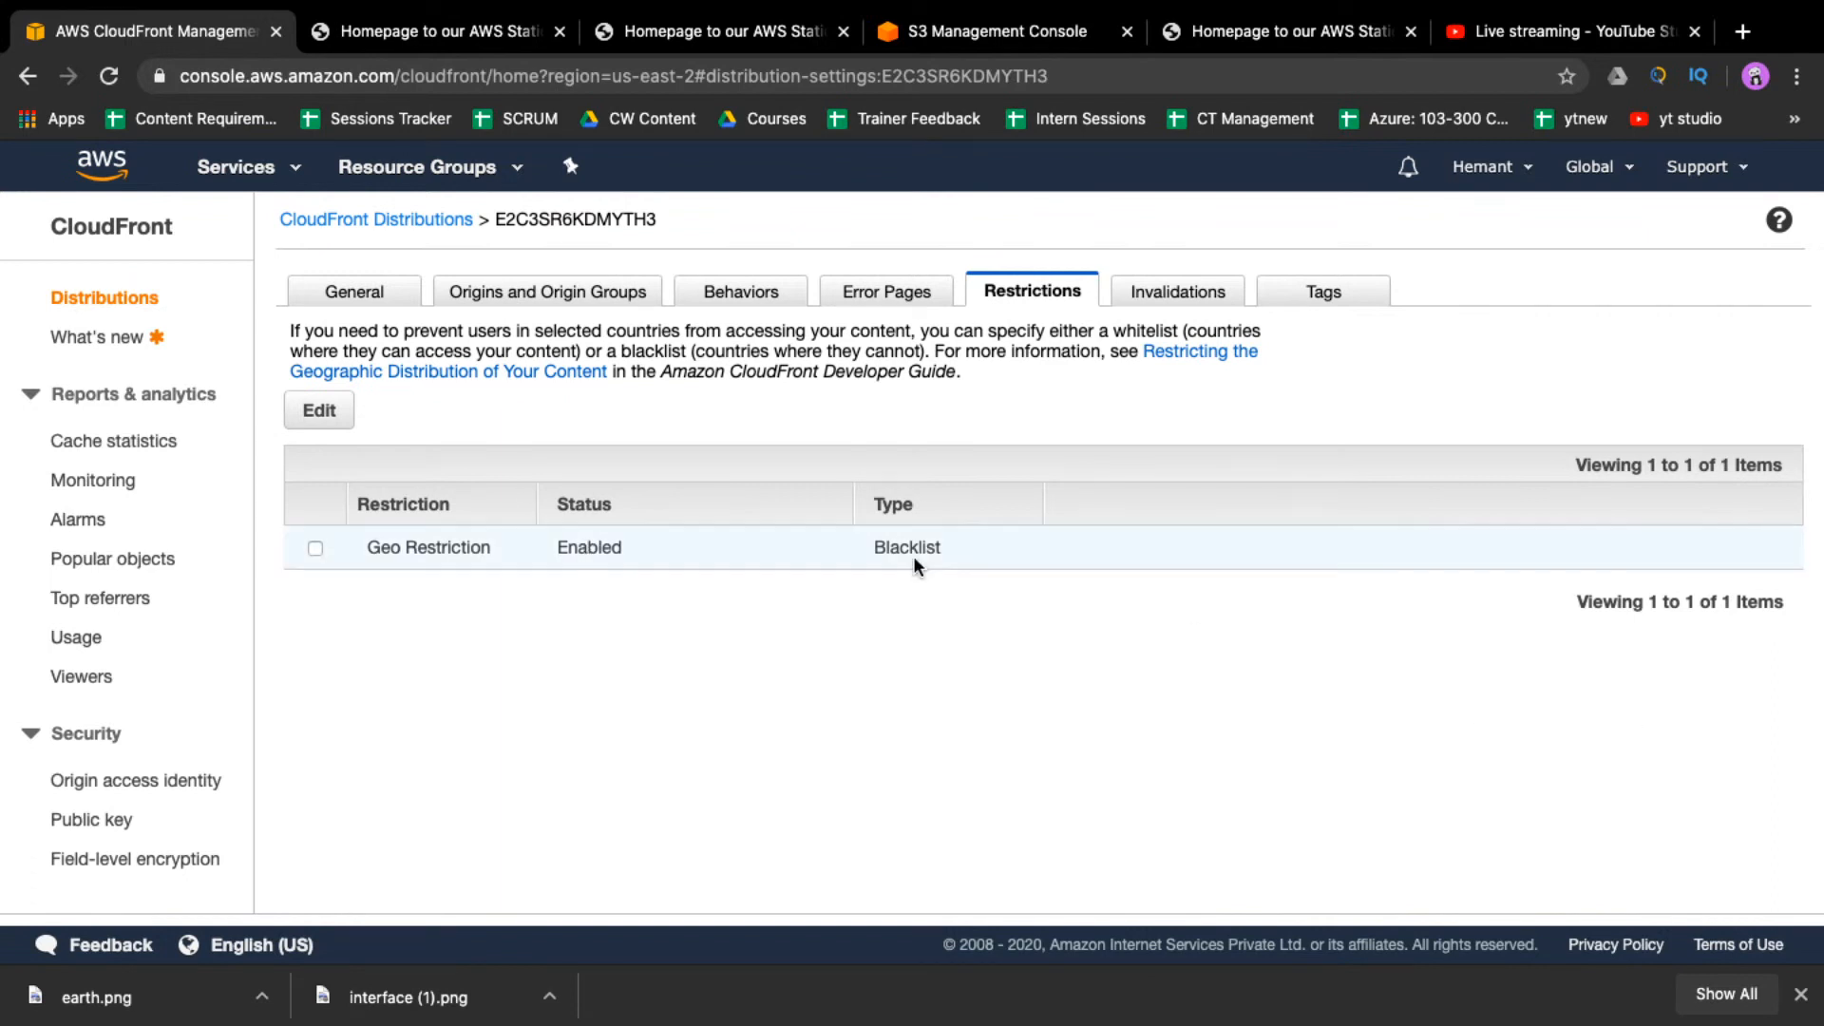
- Reload d3g25vf3x7mopo.cloudfront.net several times to check which page the geo-restricted distribution serves
left_click(757, 29)
left_click(721, 74)
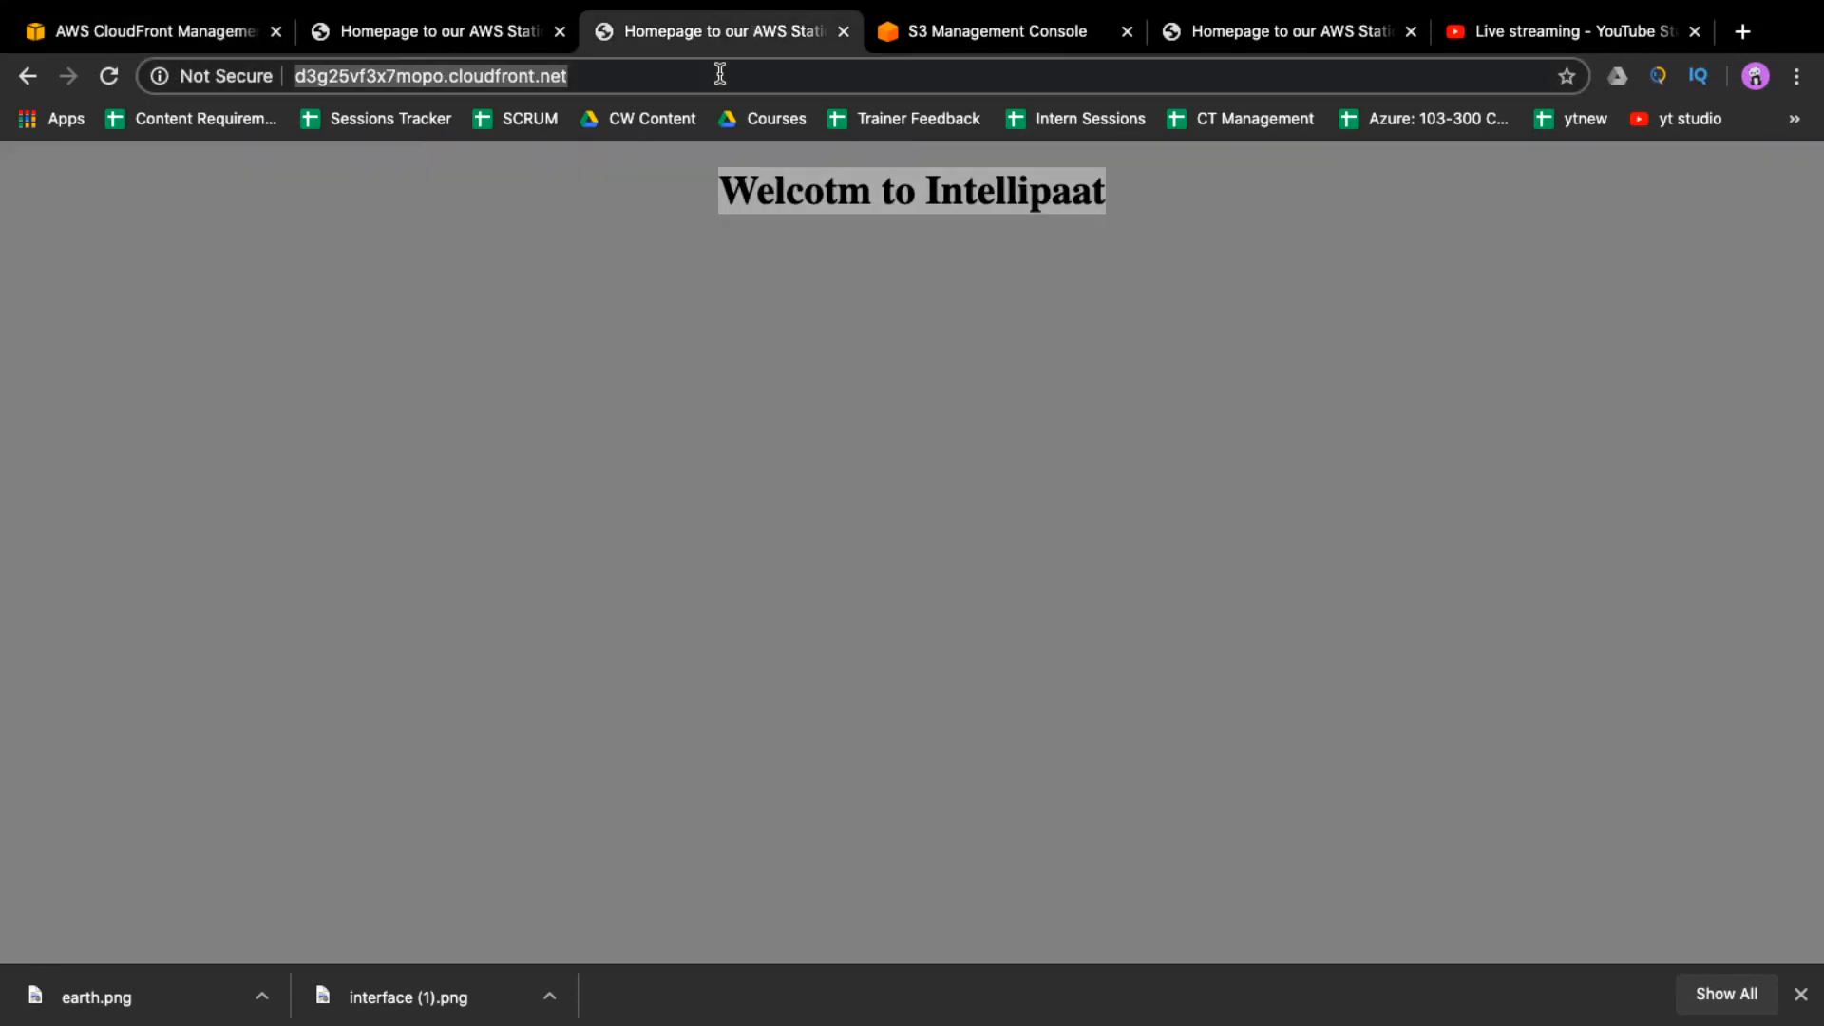
key("Return")
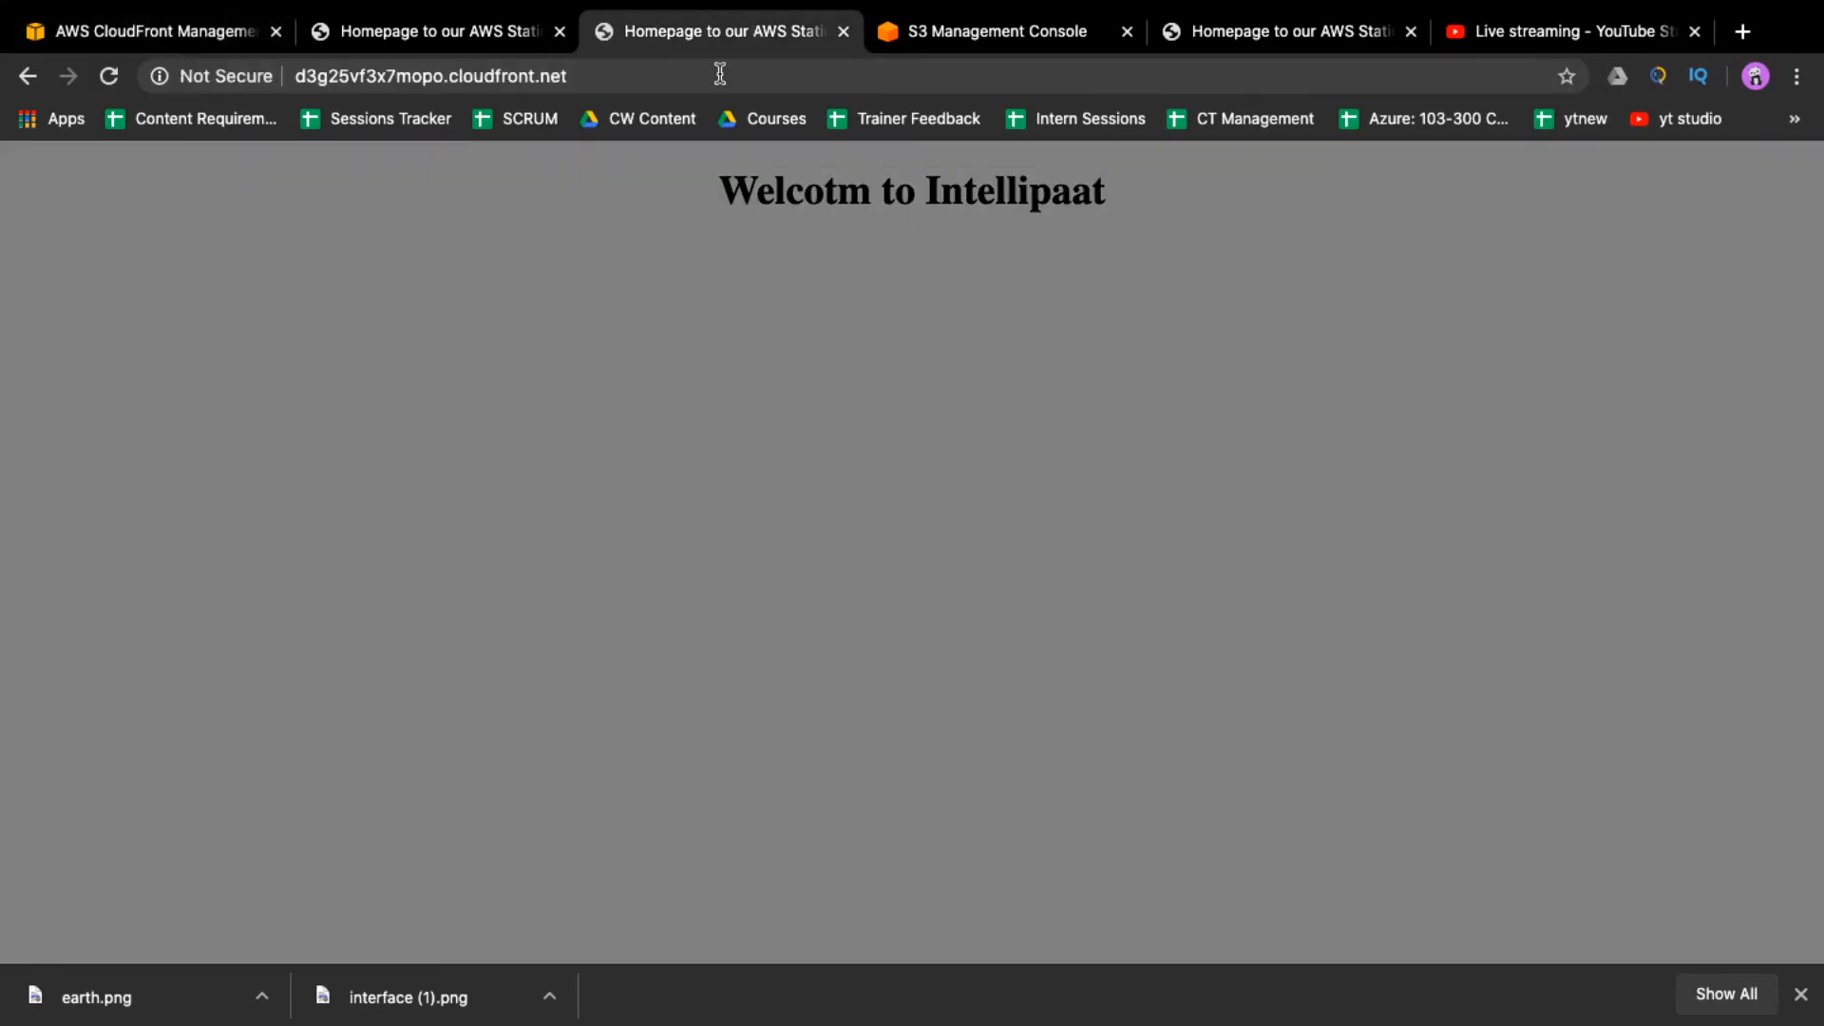
left_click(720, 75)
key("Return")
left_click(720, 74)
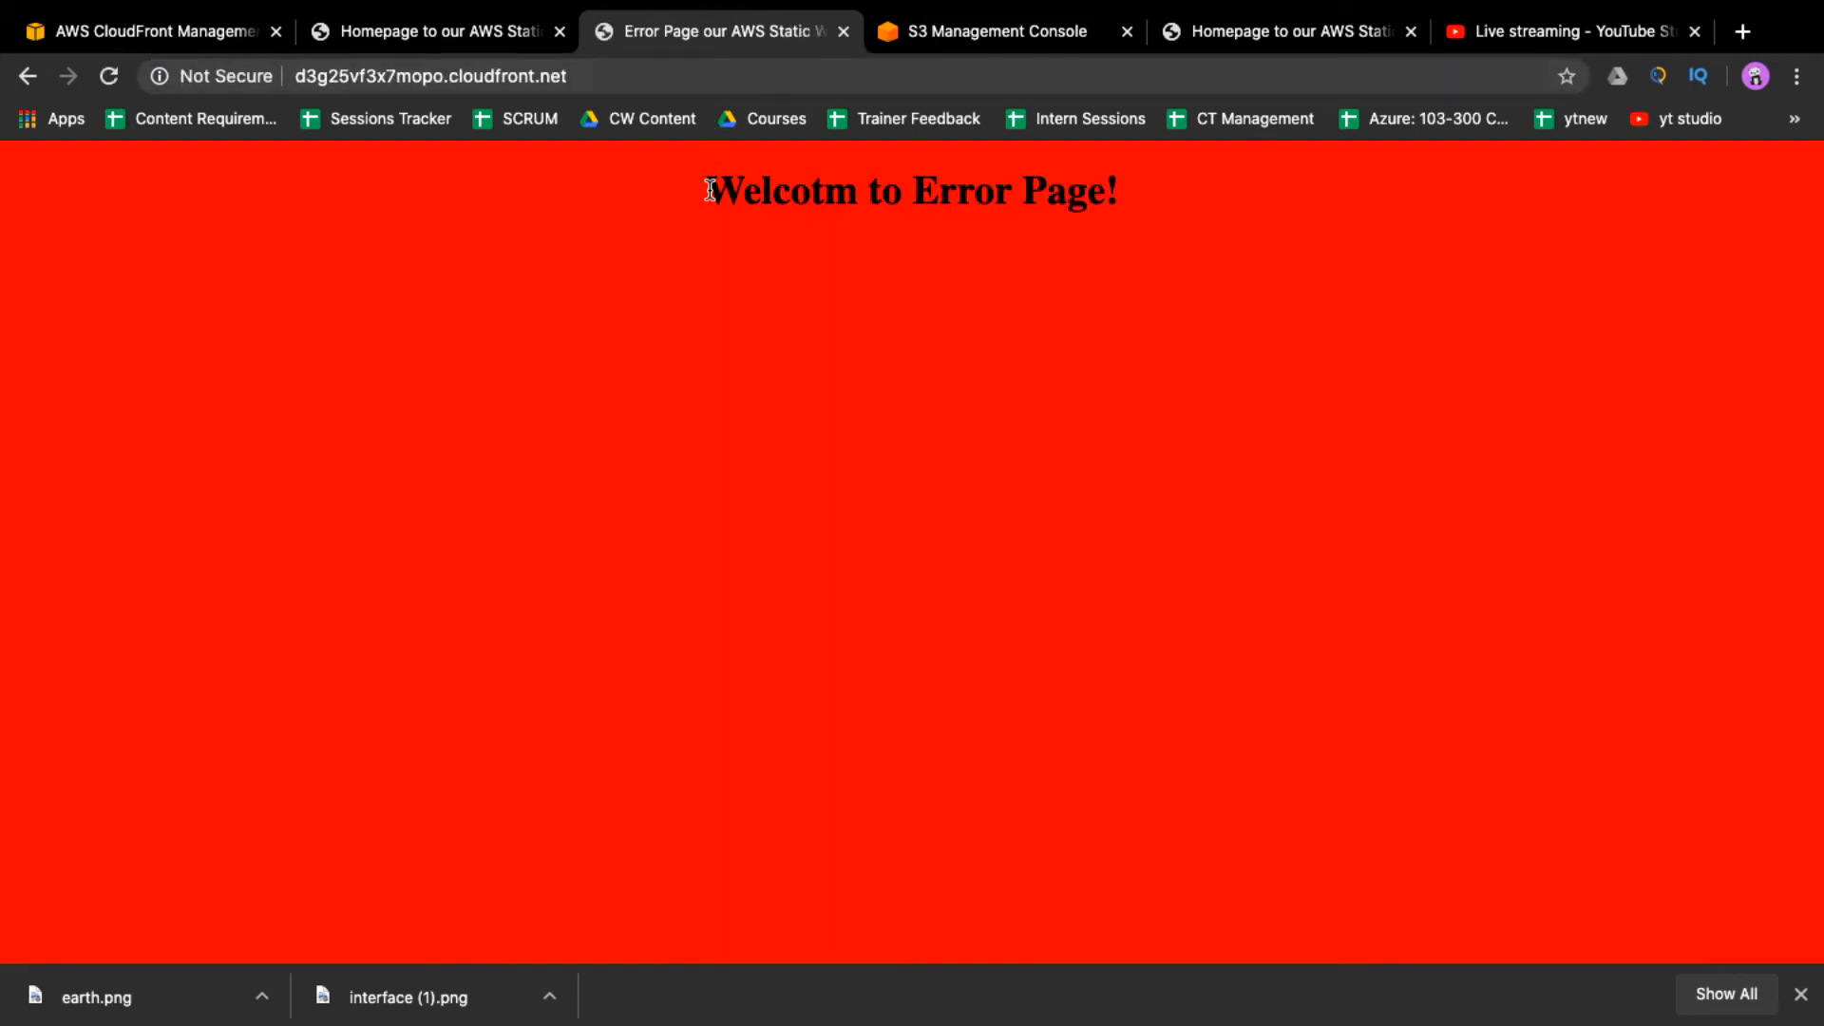
left_click_drag(710, 191, 1008, 182)
left_click(481, 38)
- Delete the distribution's custom error response for HTTP error code 403
left_click(207, 38)
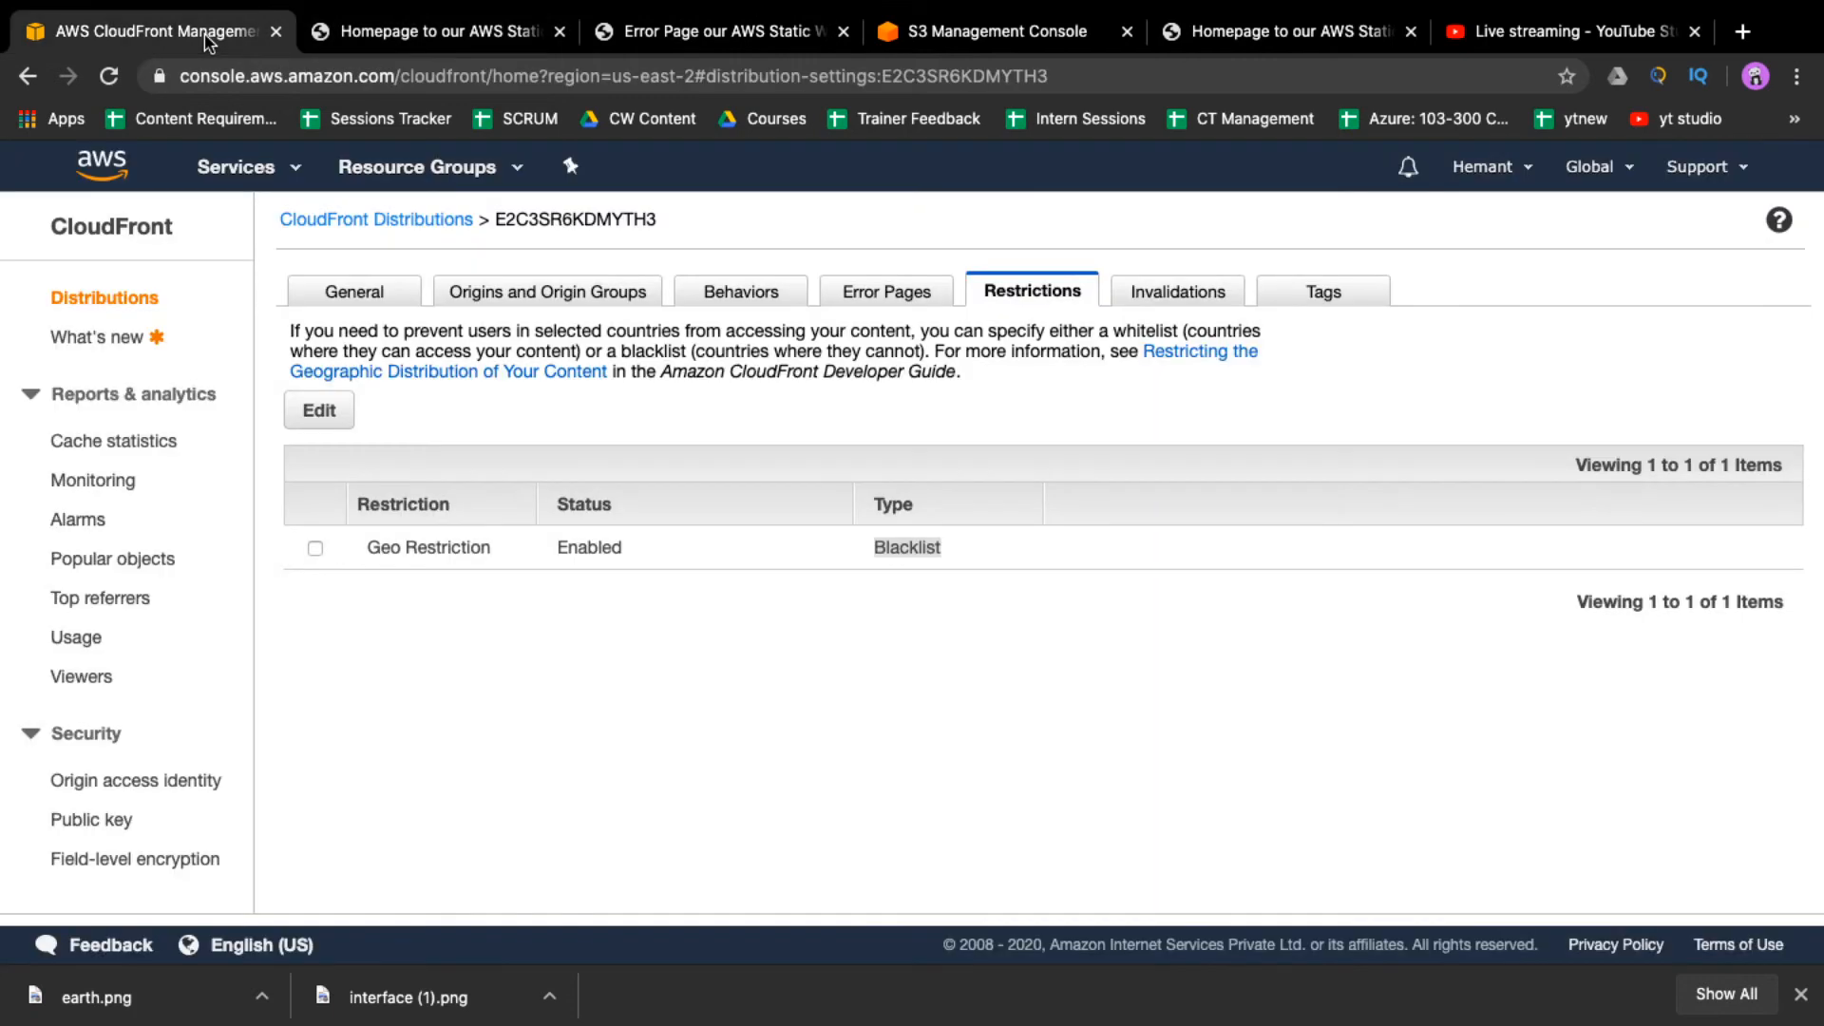
left_click(906, 293)
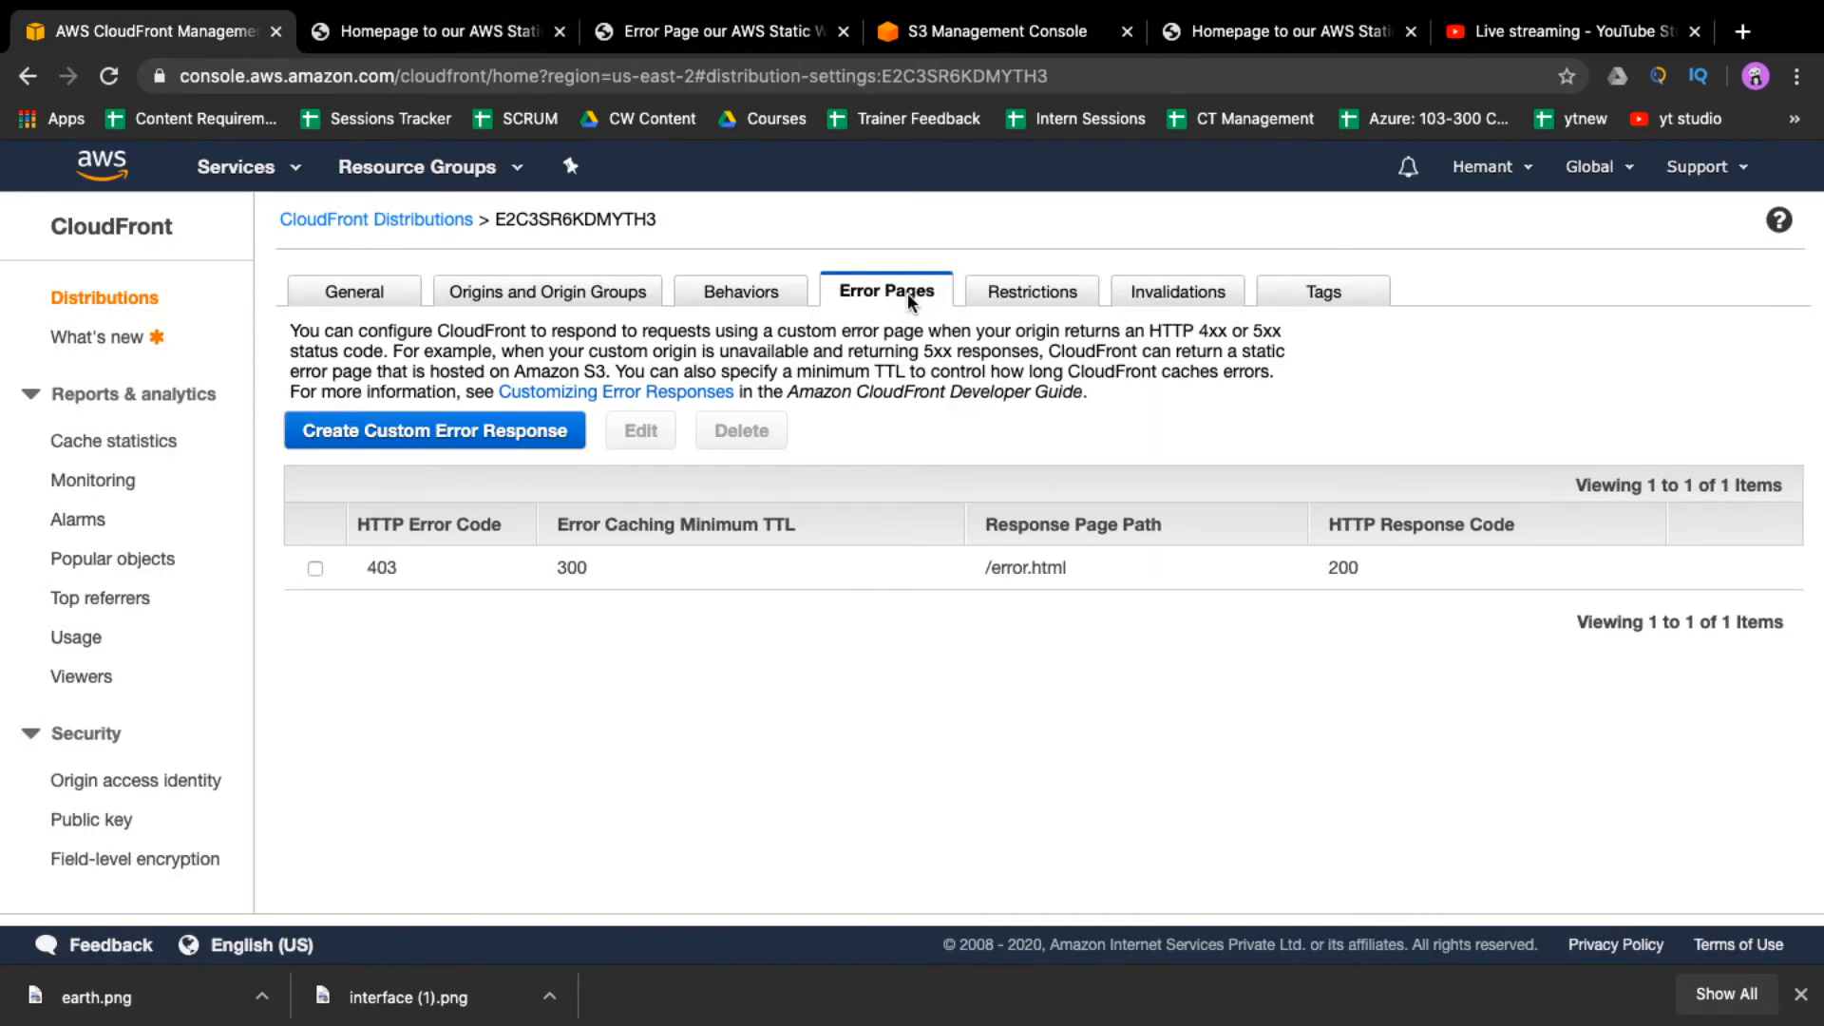
left_click(378, 570)
double_click(378, 573)
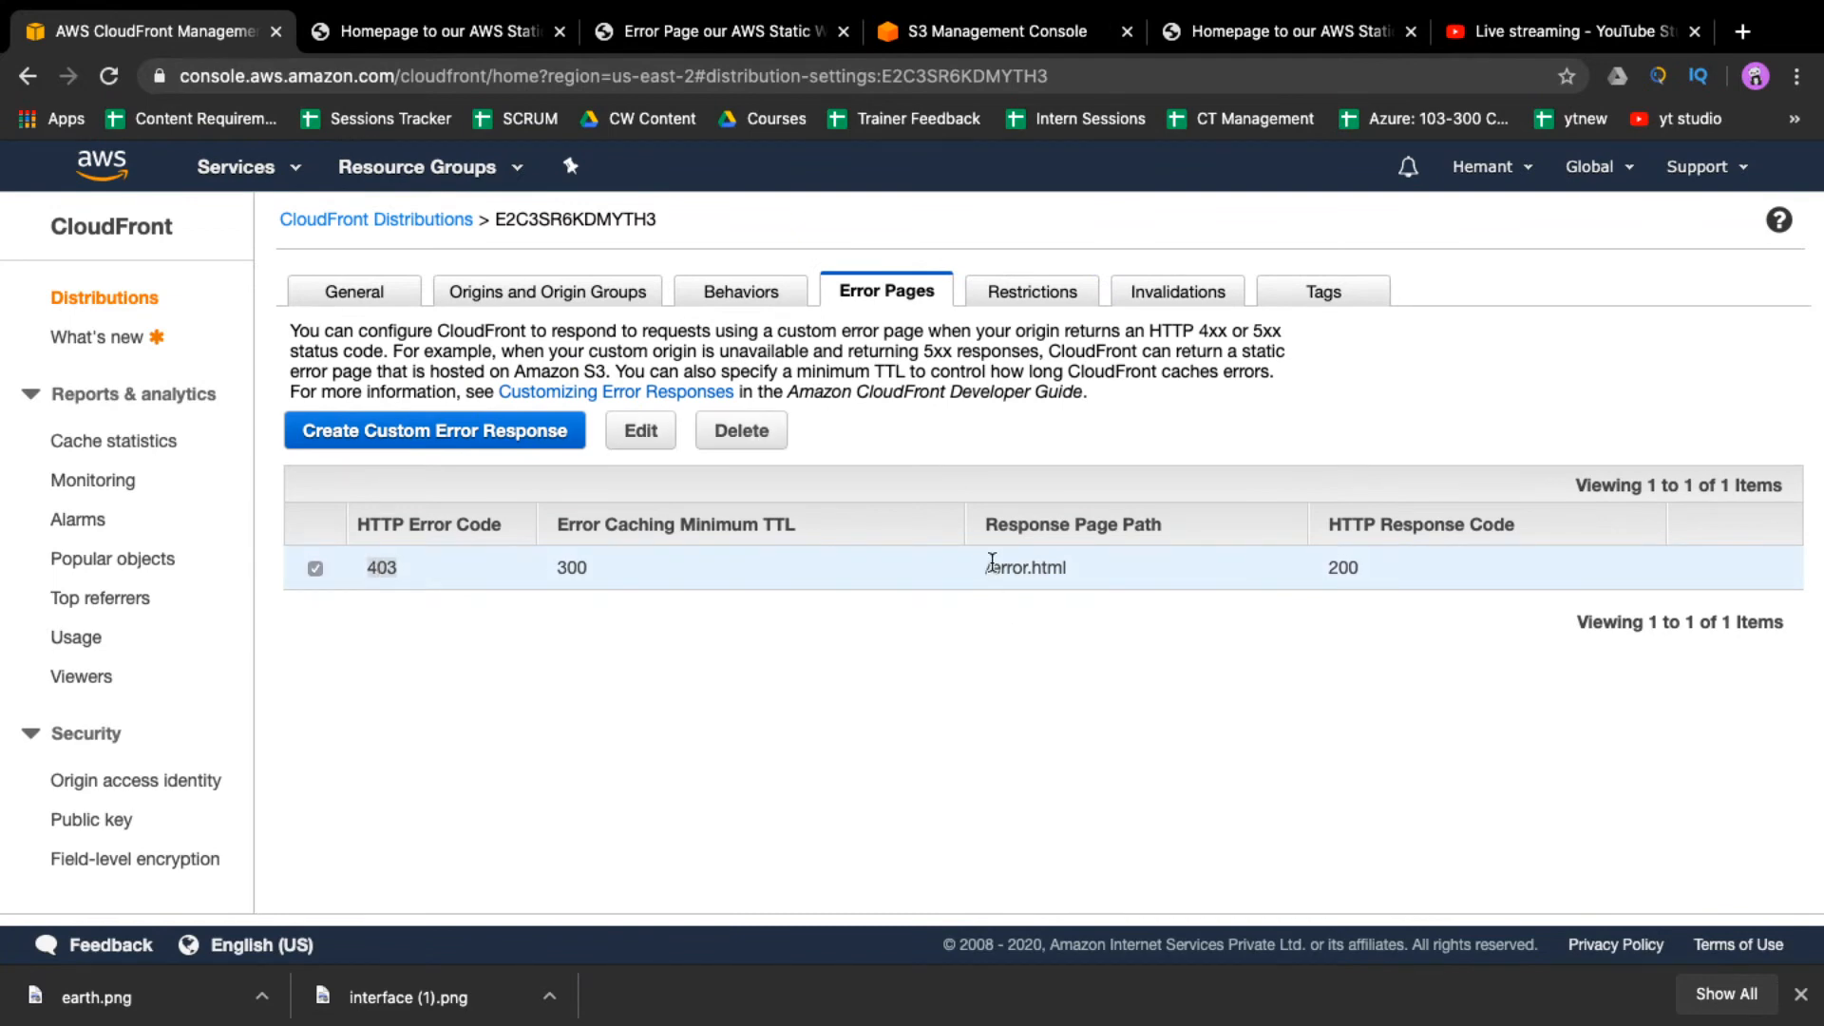
left_click(742, 436)
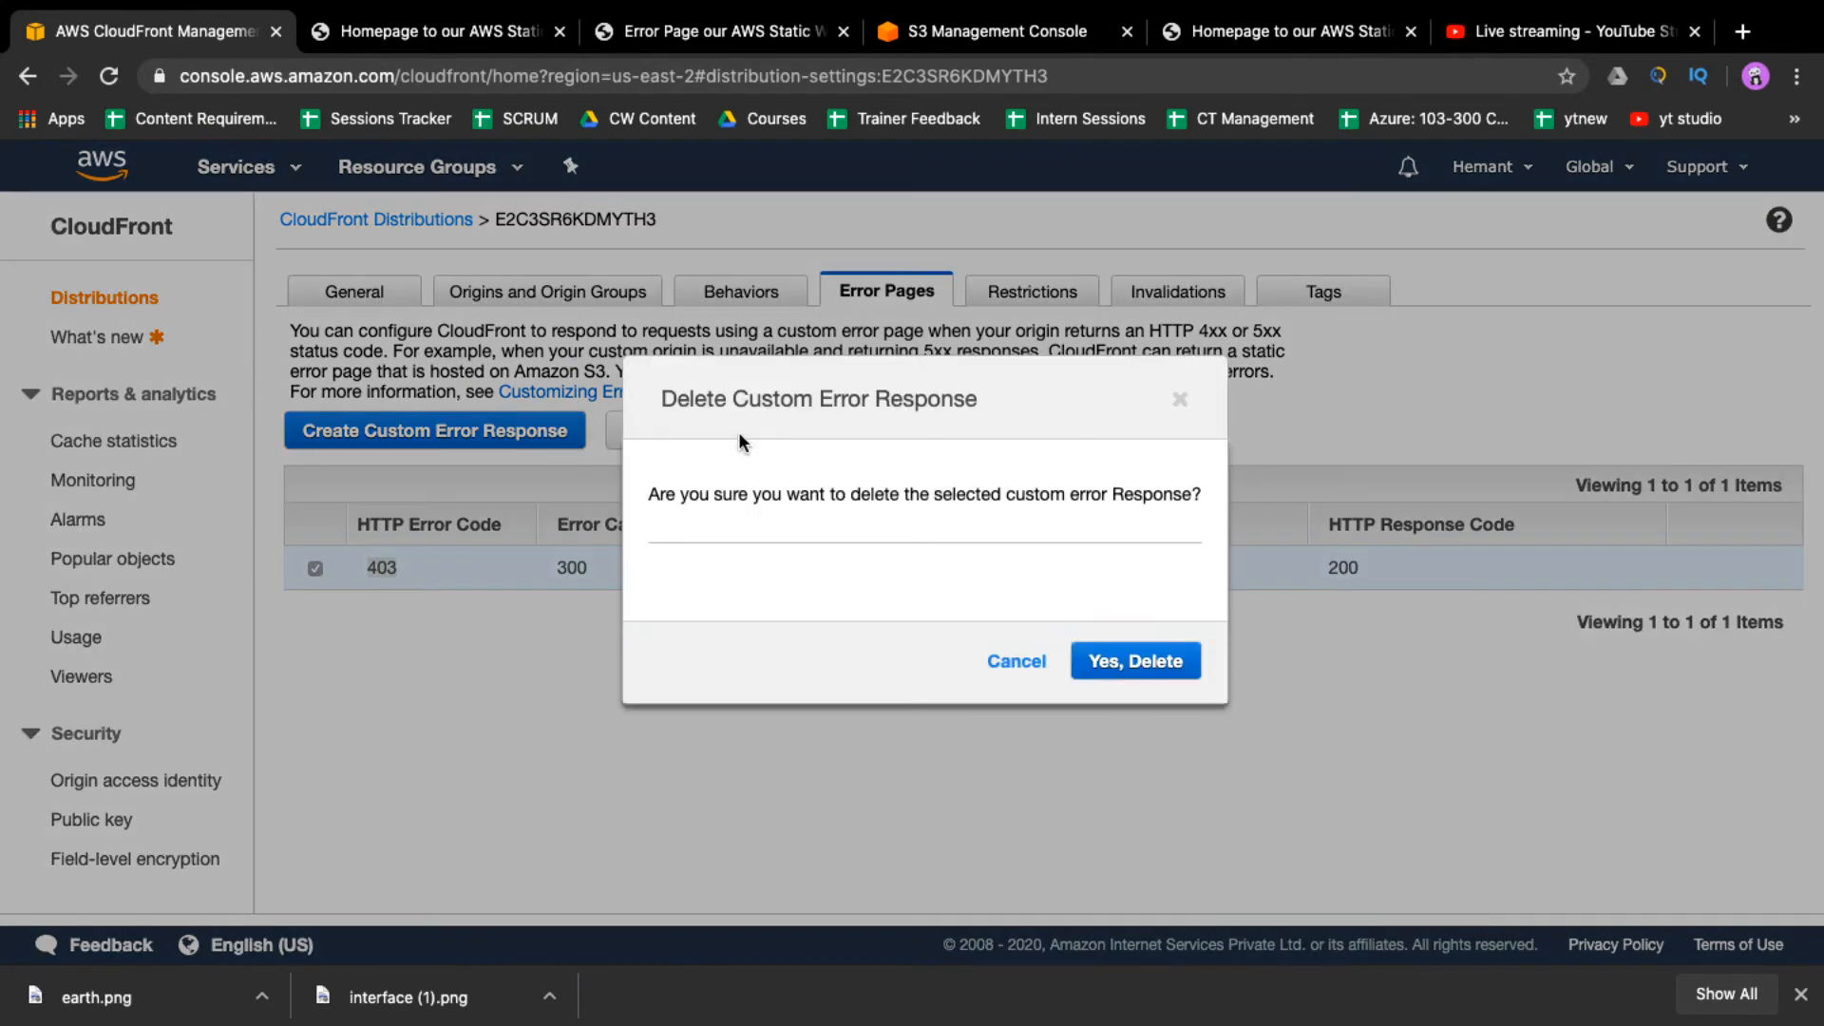
left_click(1175, 663)
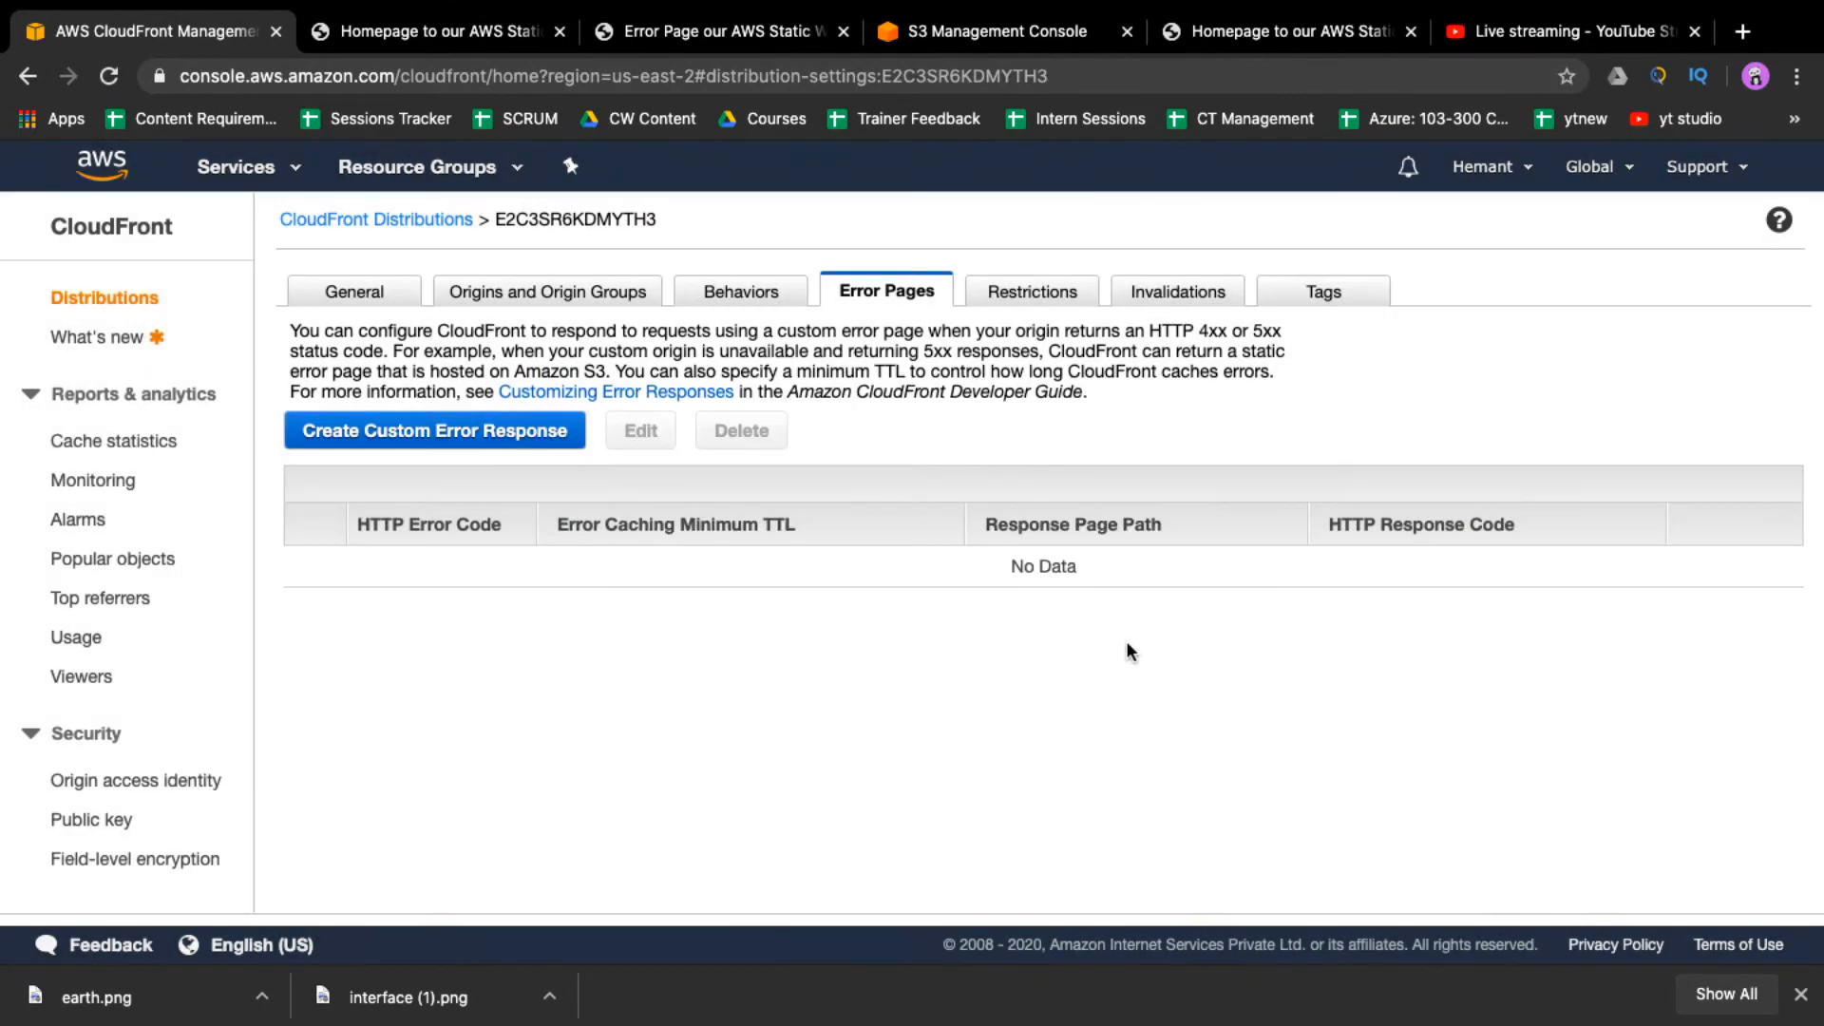
- Reload d3g25vf3x7mopo.cloudfront.net repeatedly to check the response without the custom error page
left_click(760, 38)
left_click(751, 73)
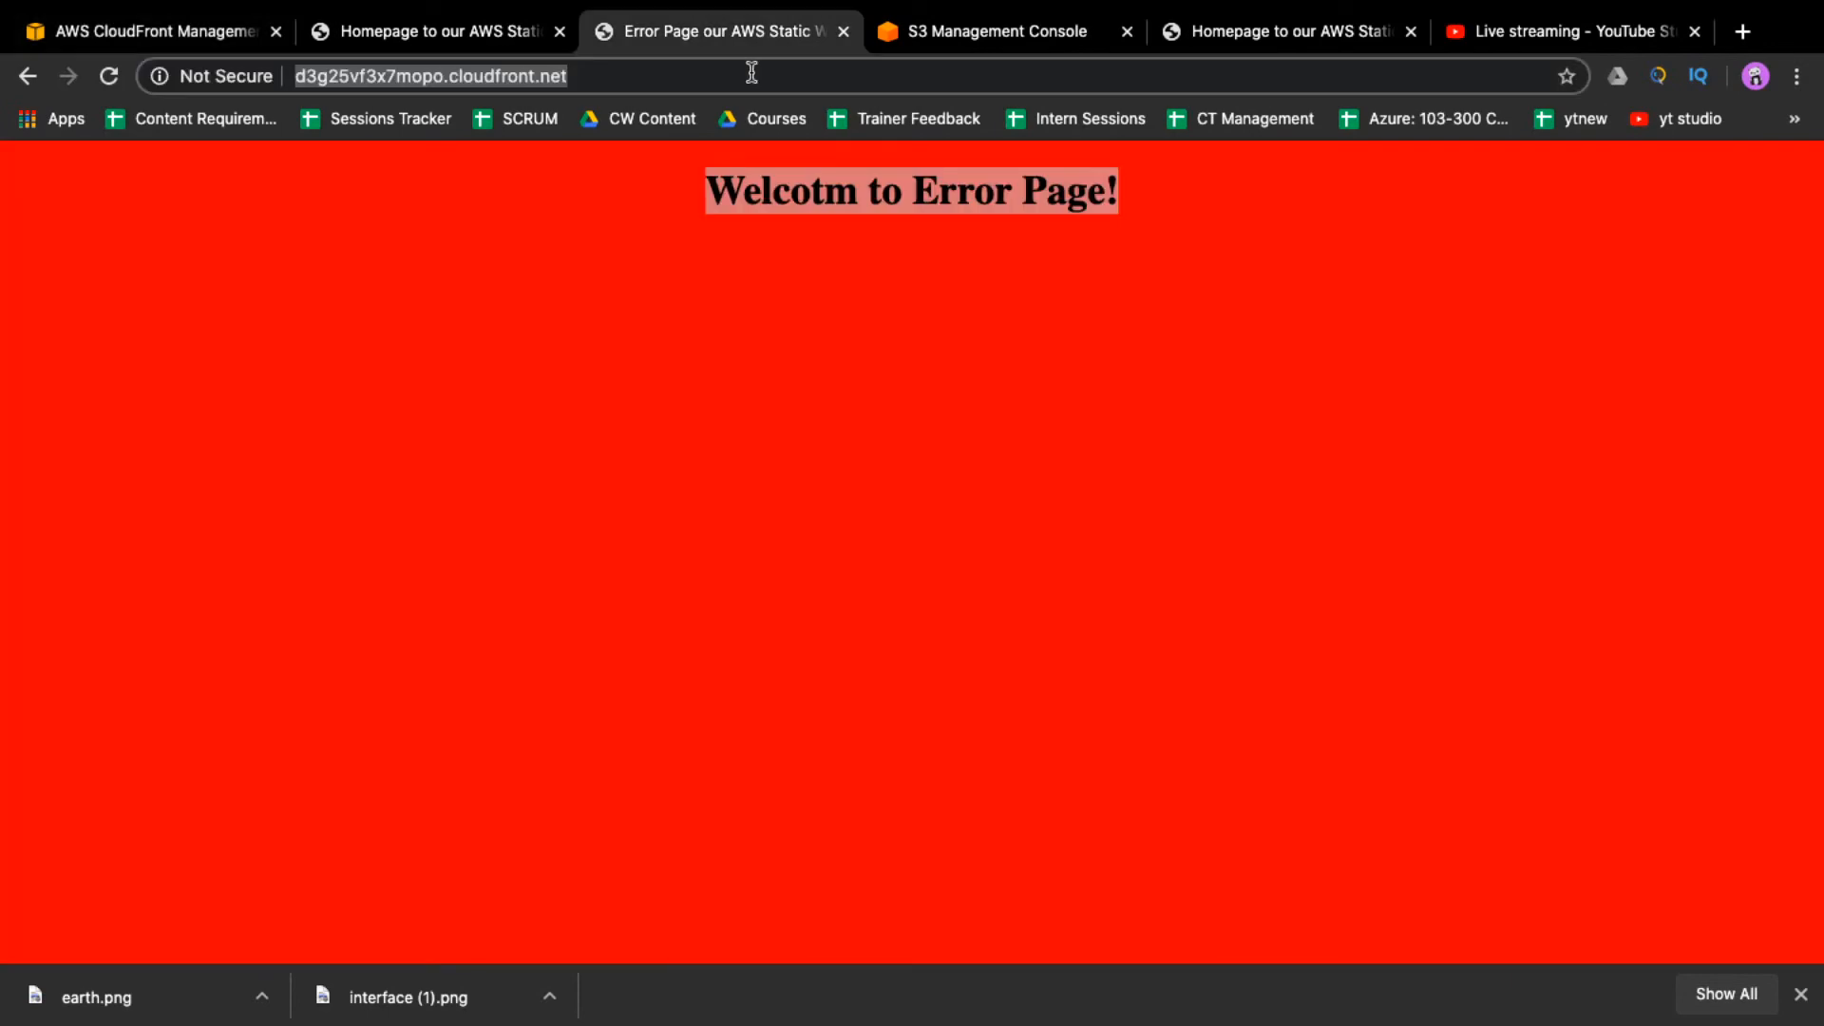
key("Return")
left_click(751, 72)
key("Return")
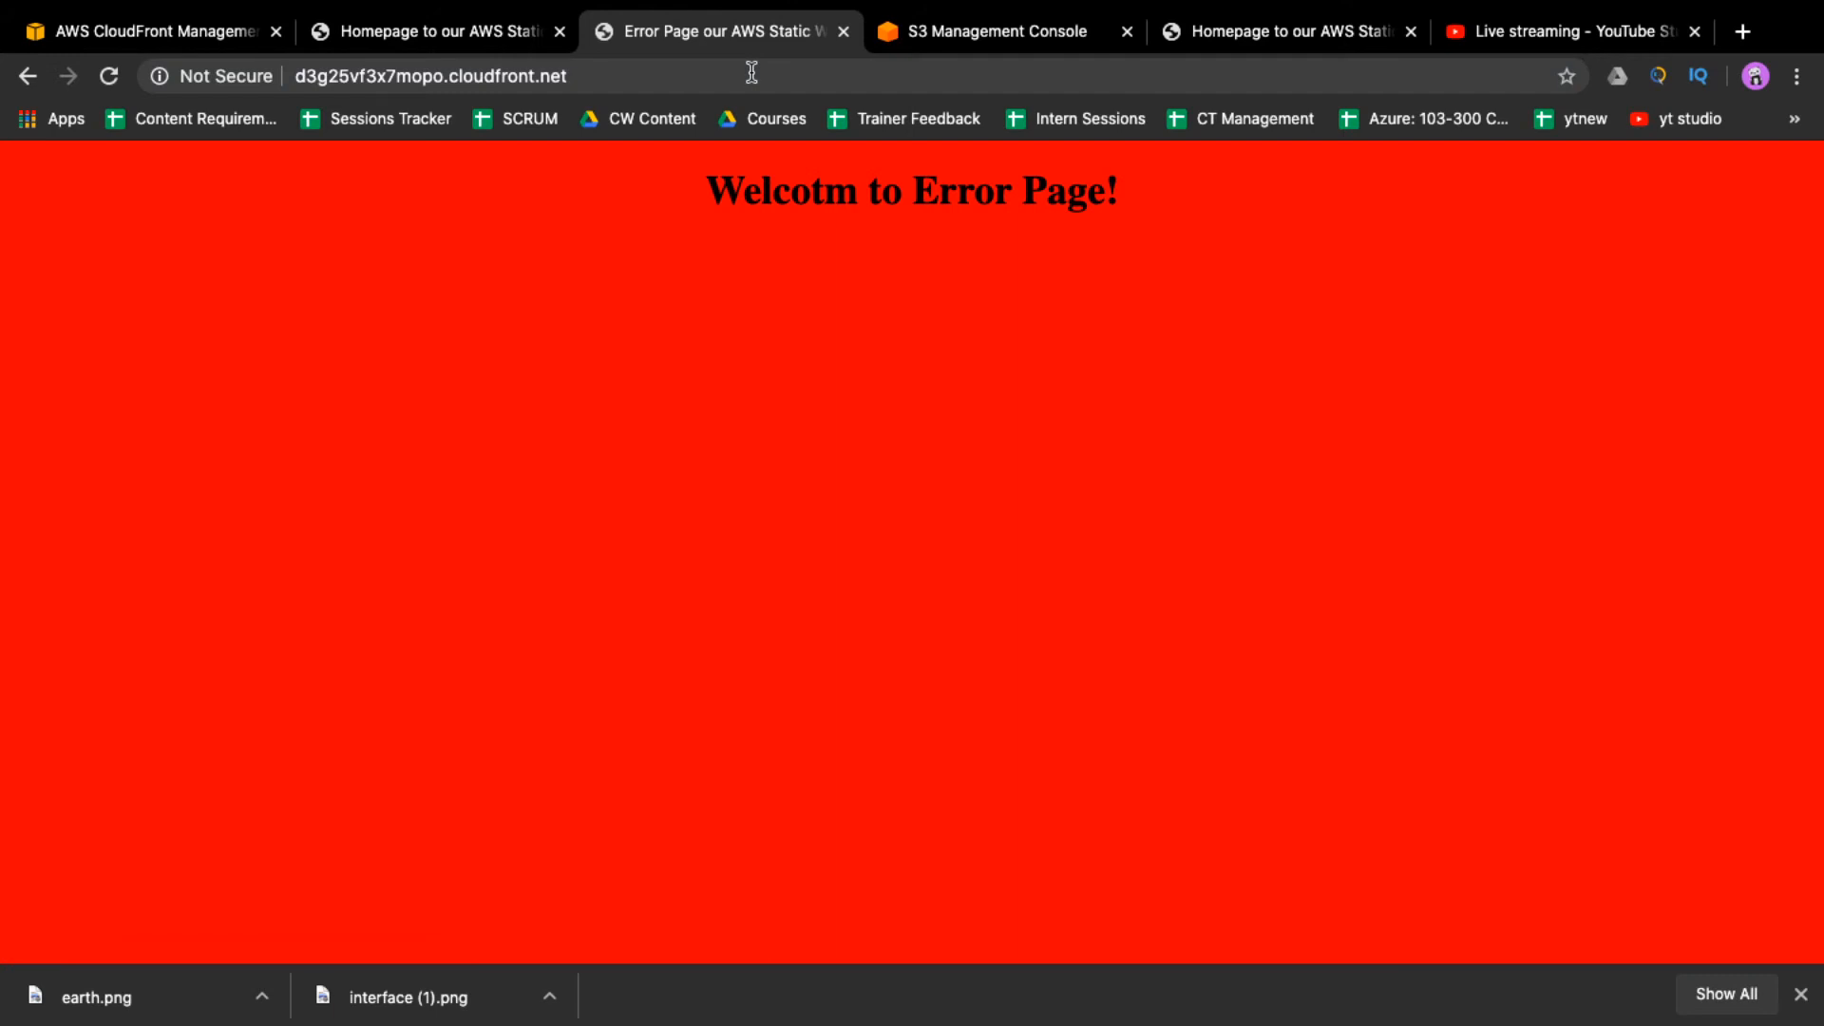
left_click(752, 72)
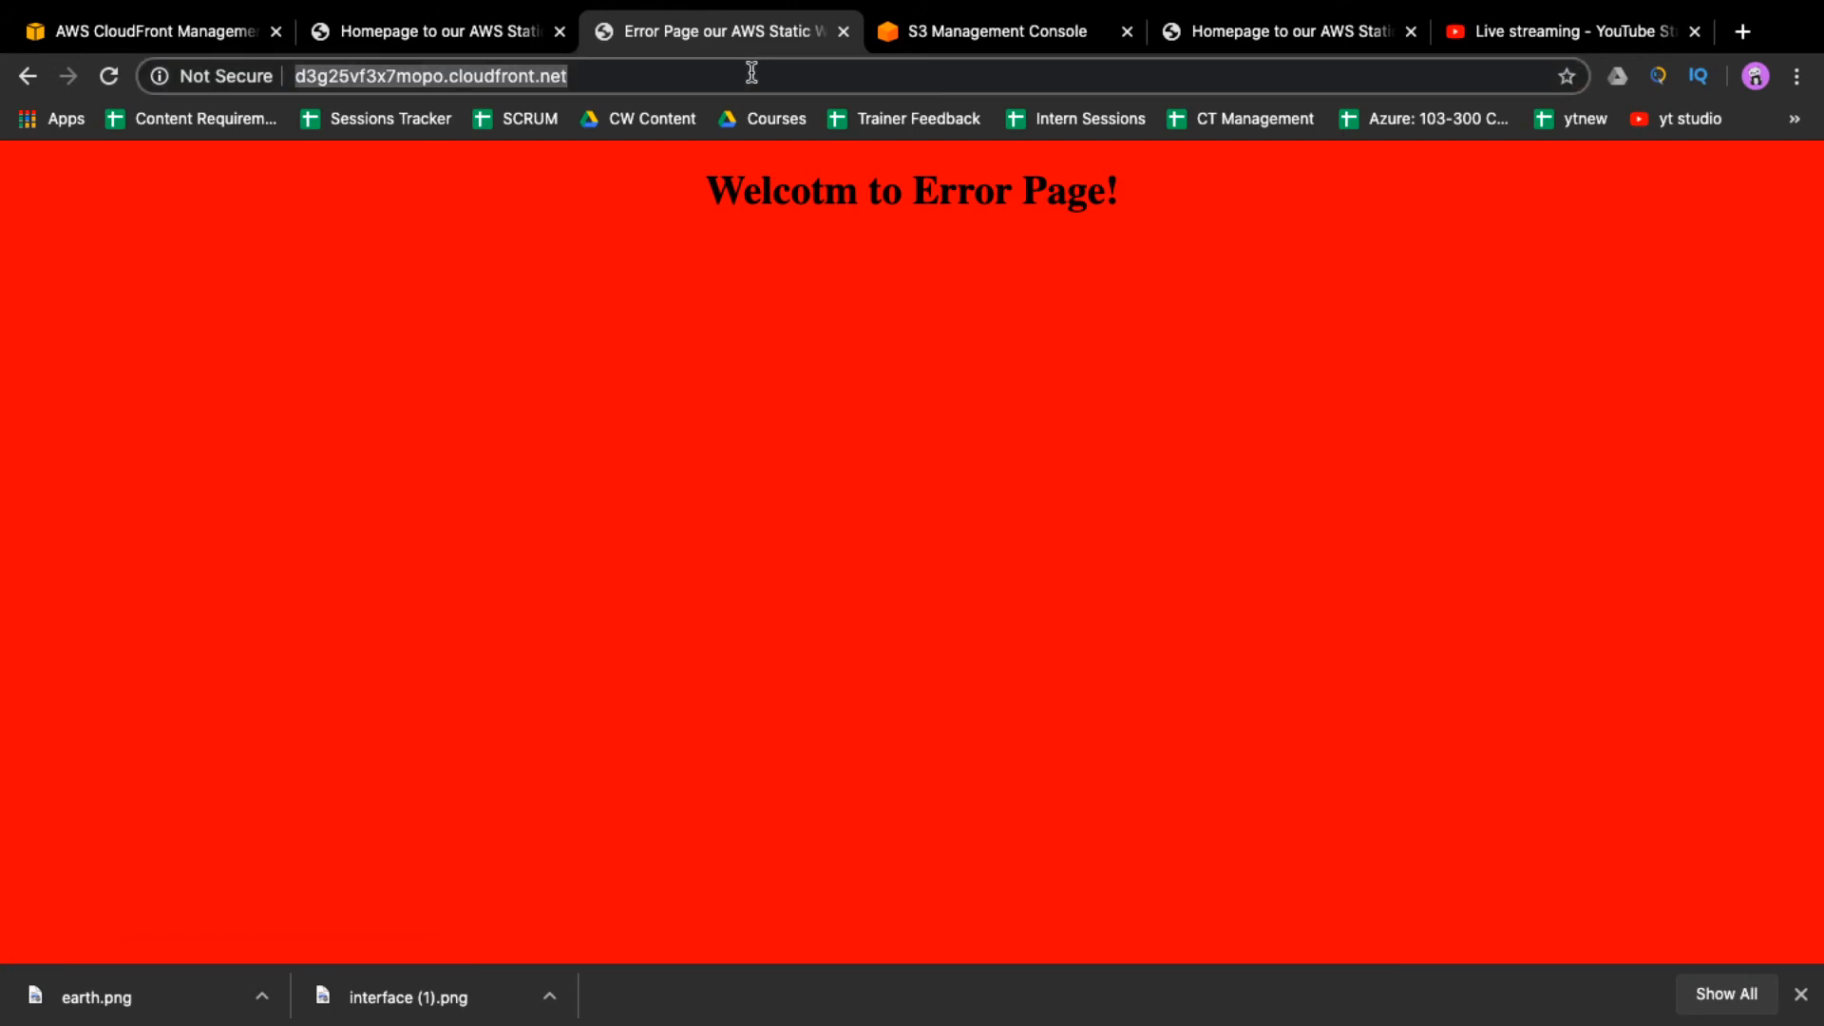
key("Return")
left_click(752, 72)
key("Return")
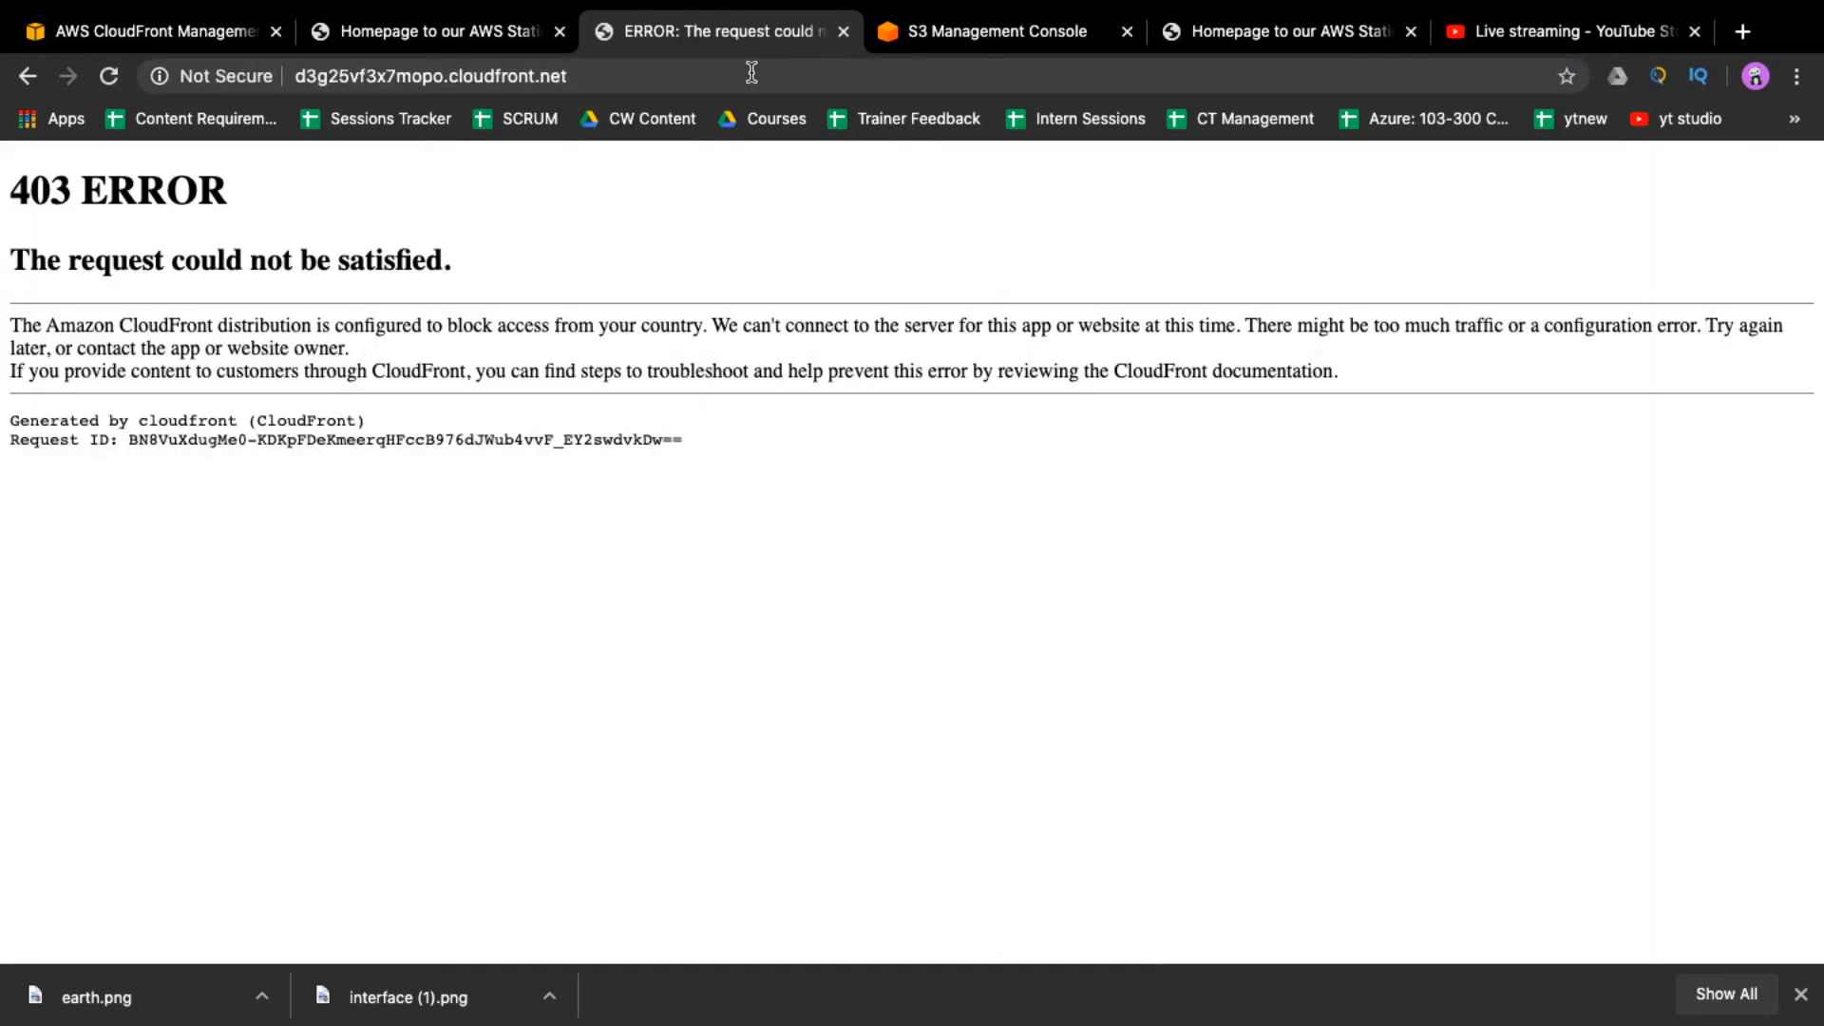
- Examine the explanation on CloudFront's default error page, and reload the distribution's URL again
left_click_drag(11, 191, 715, 447)
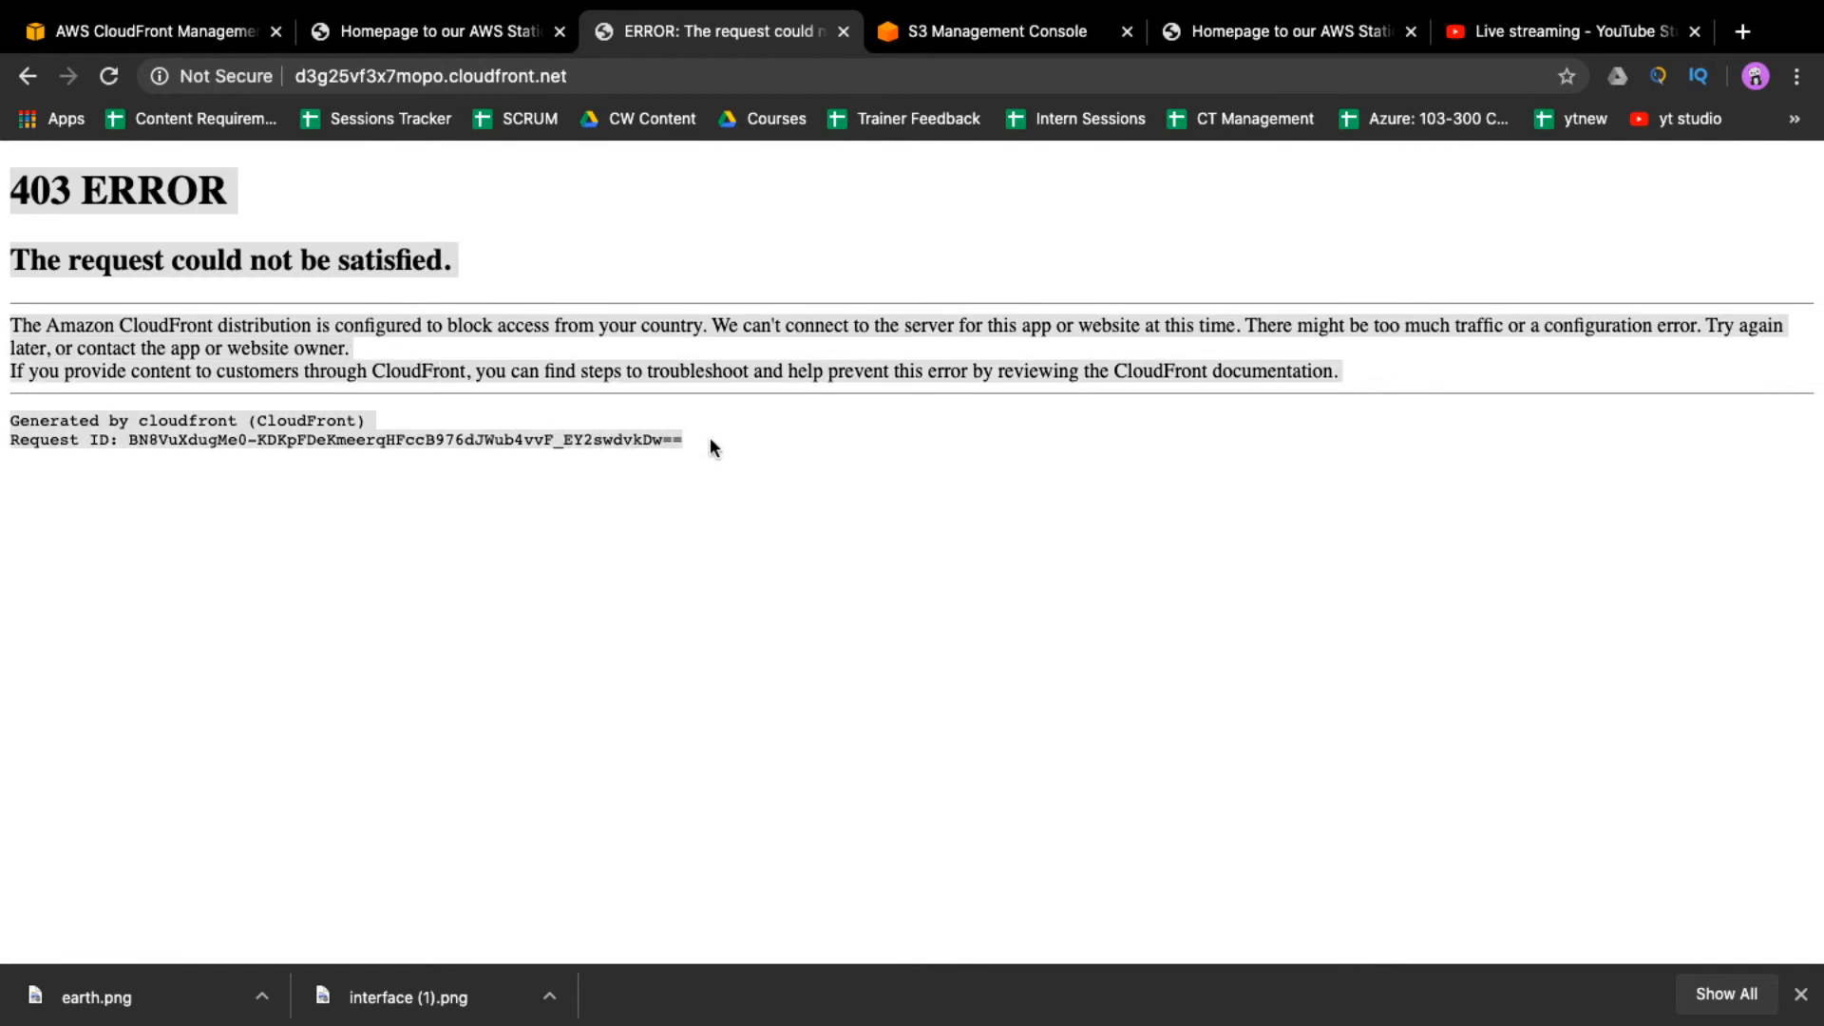
left_click(711, 441)
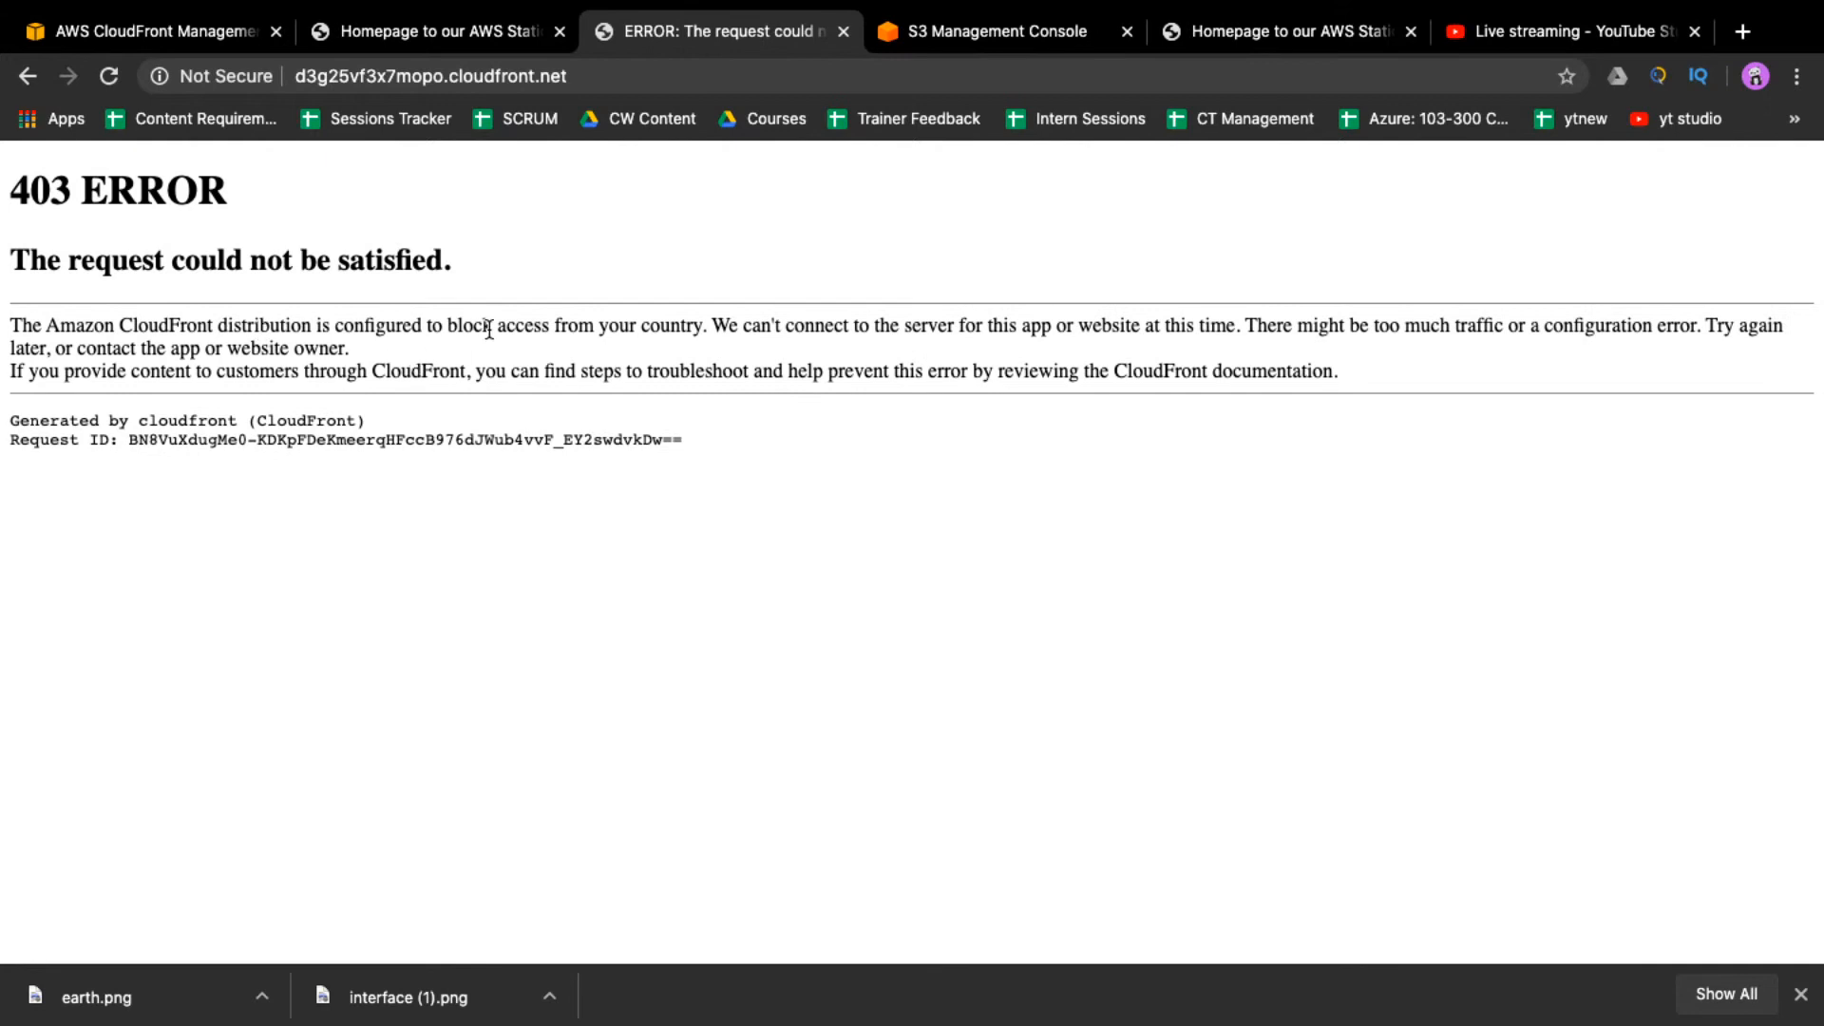
left_click_drag(445, 325, 708, 330)
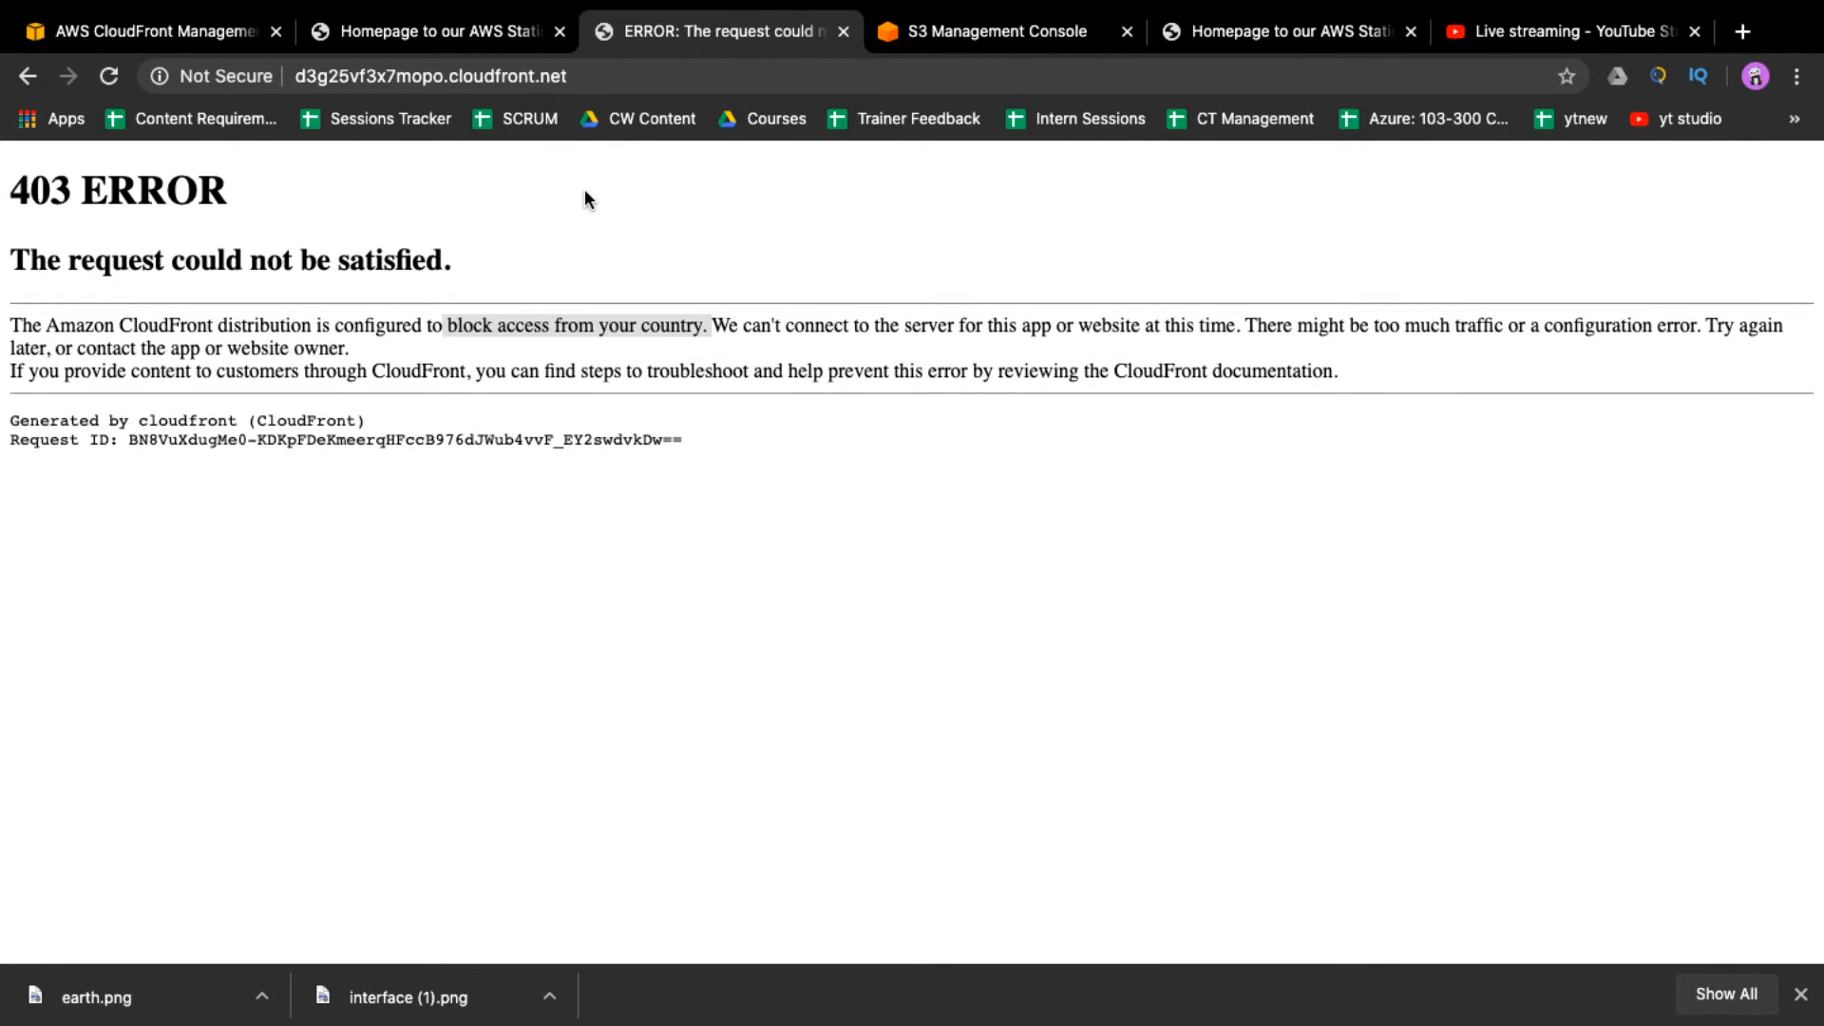
left_click(599, 84)
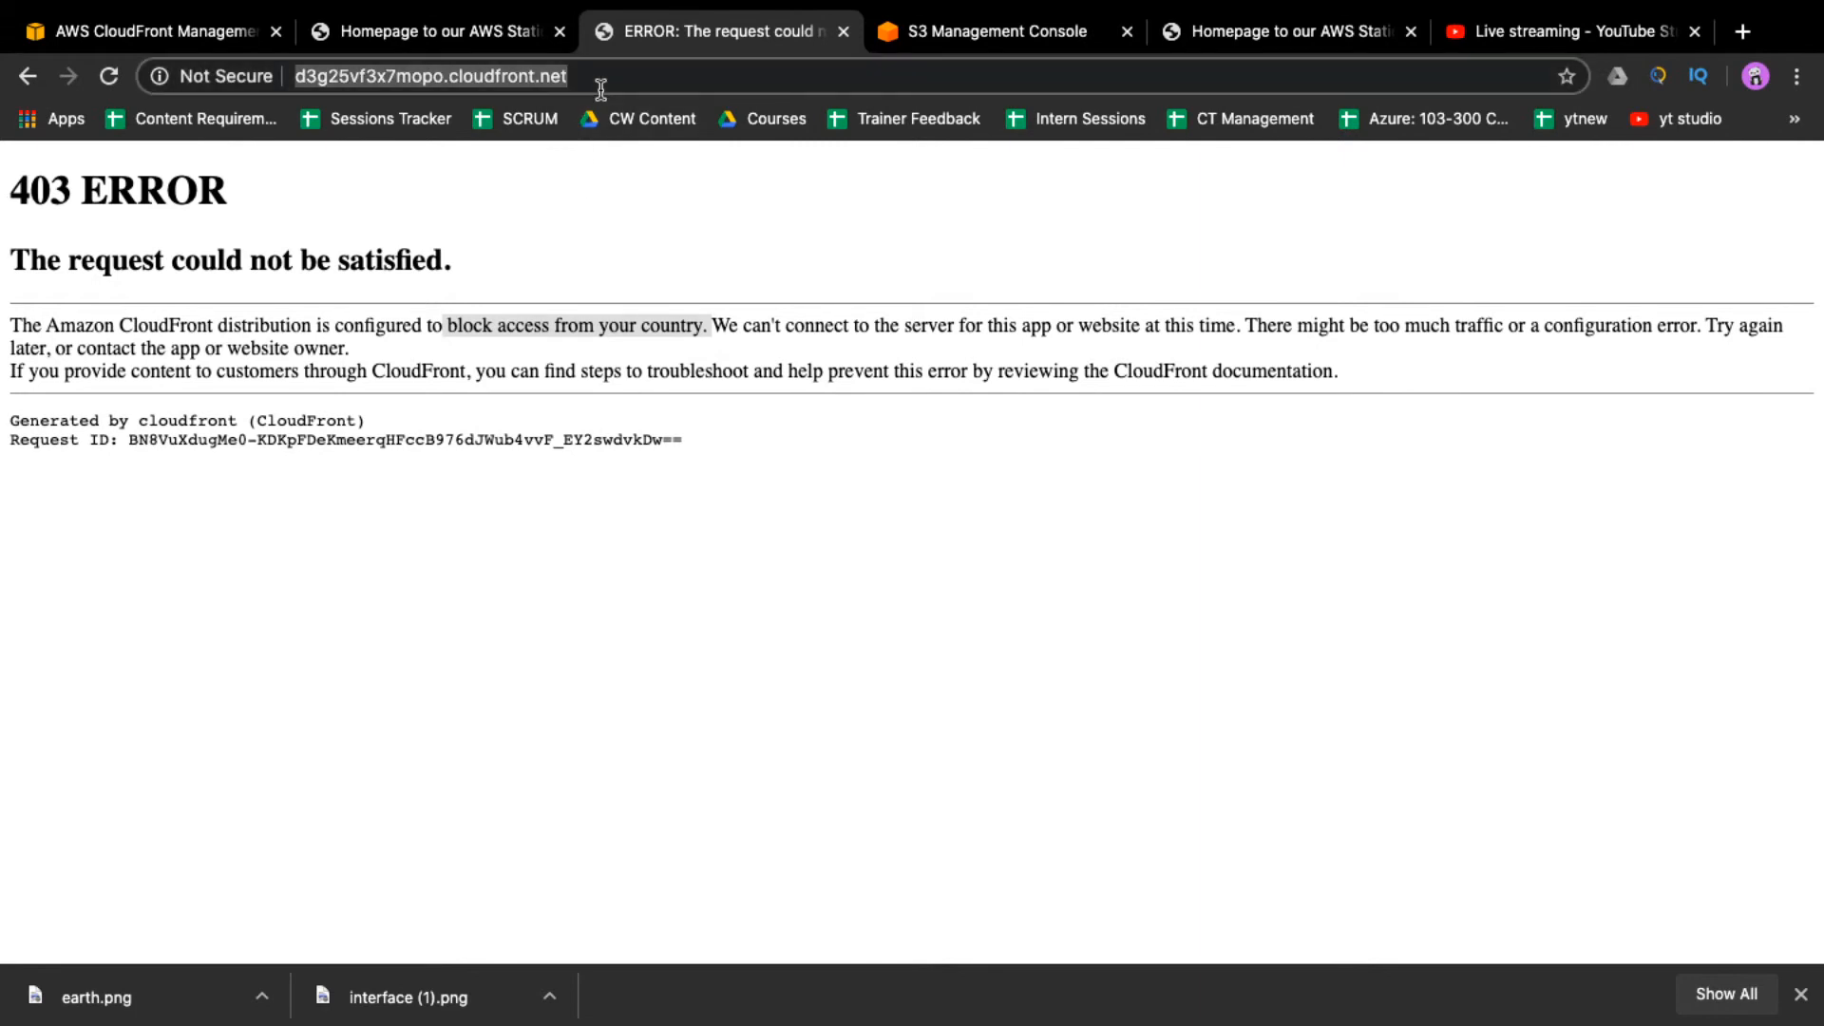
key("Return")
left_click(601, 83)
key("Return")
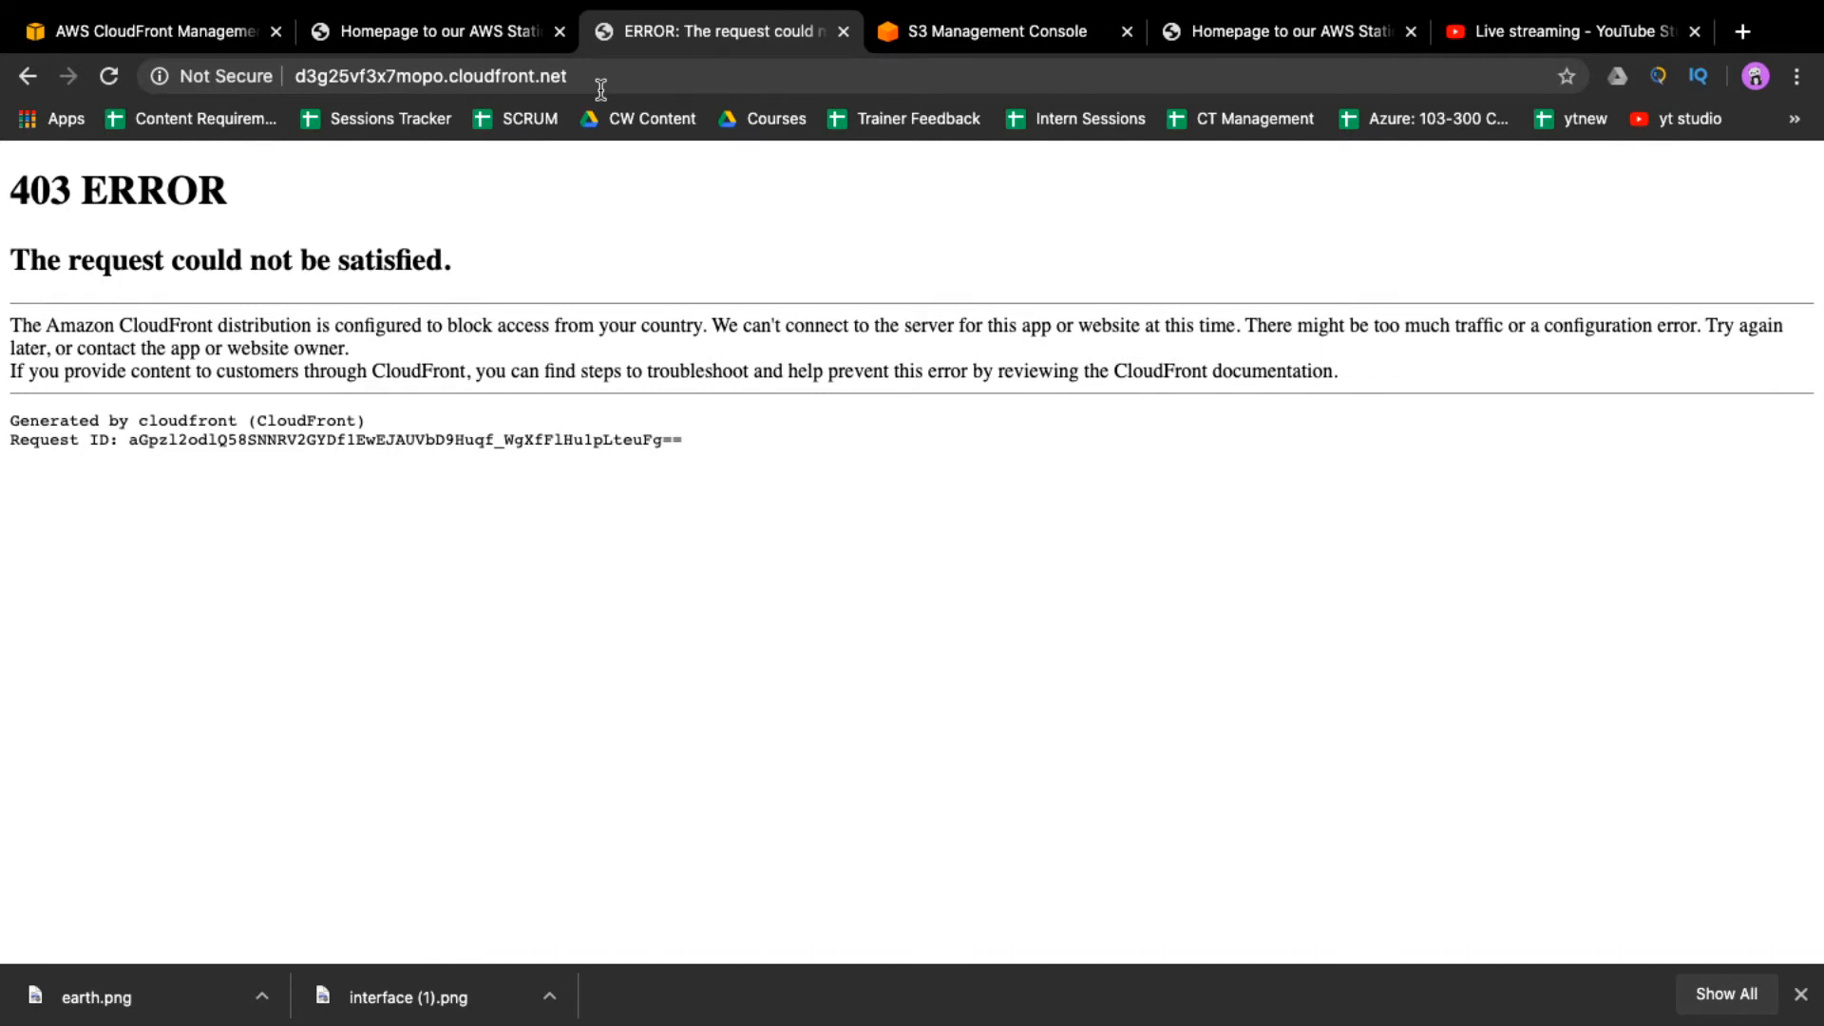
- Disable geo-restriction in the distribution's restriction settings and save the change
left_click(231, 38)
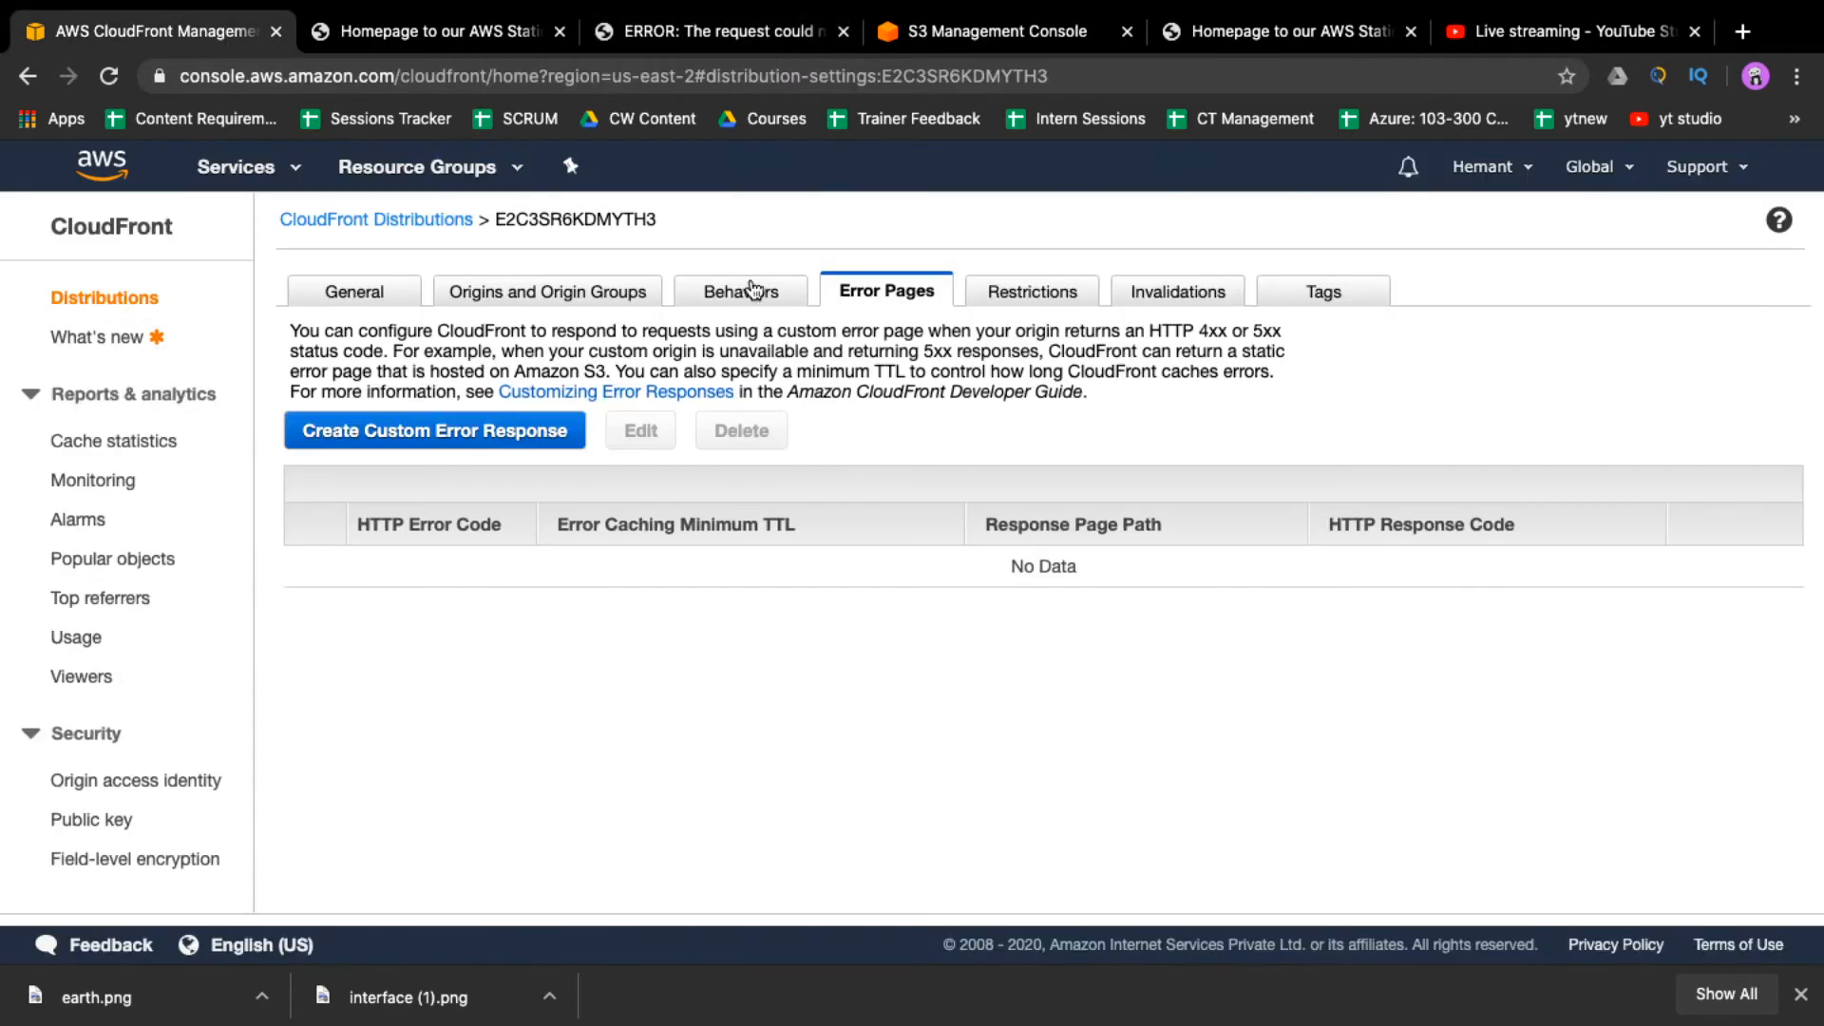
left_click(1028, 300)
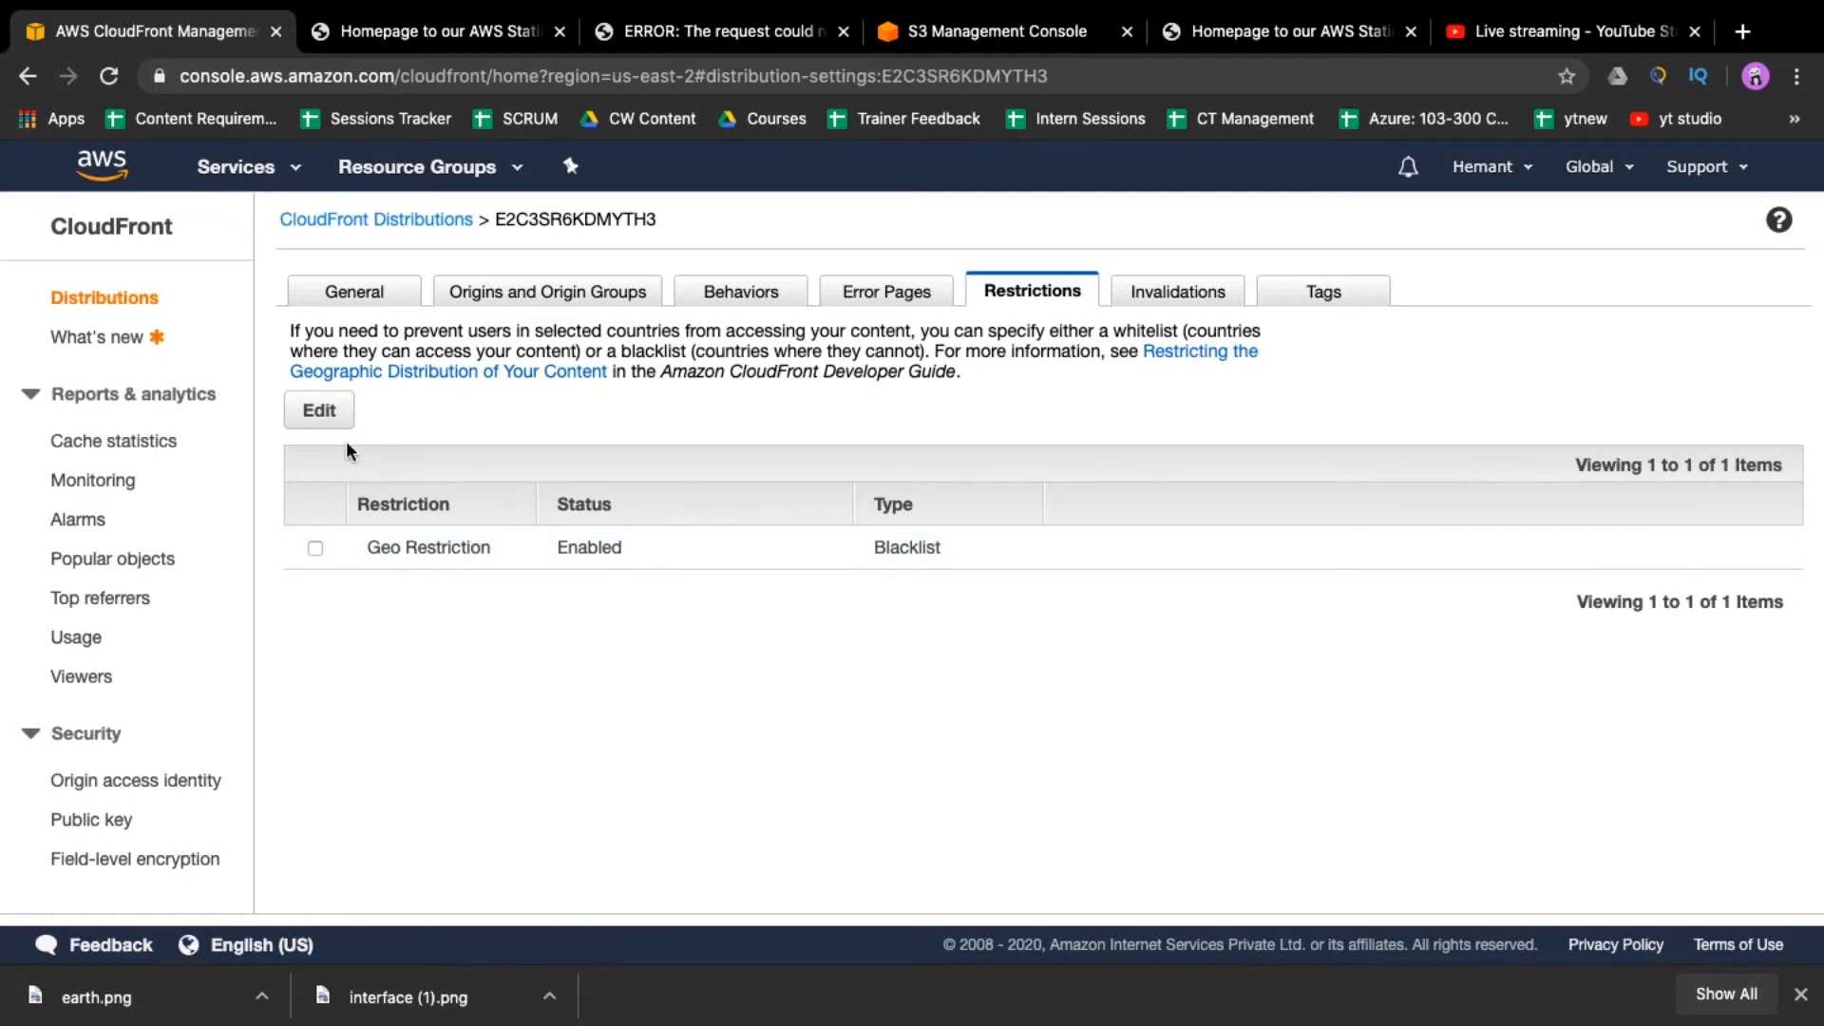
left_click(314, 546)
left_click(323, 416)
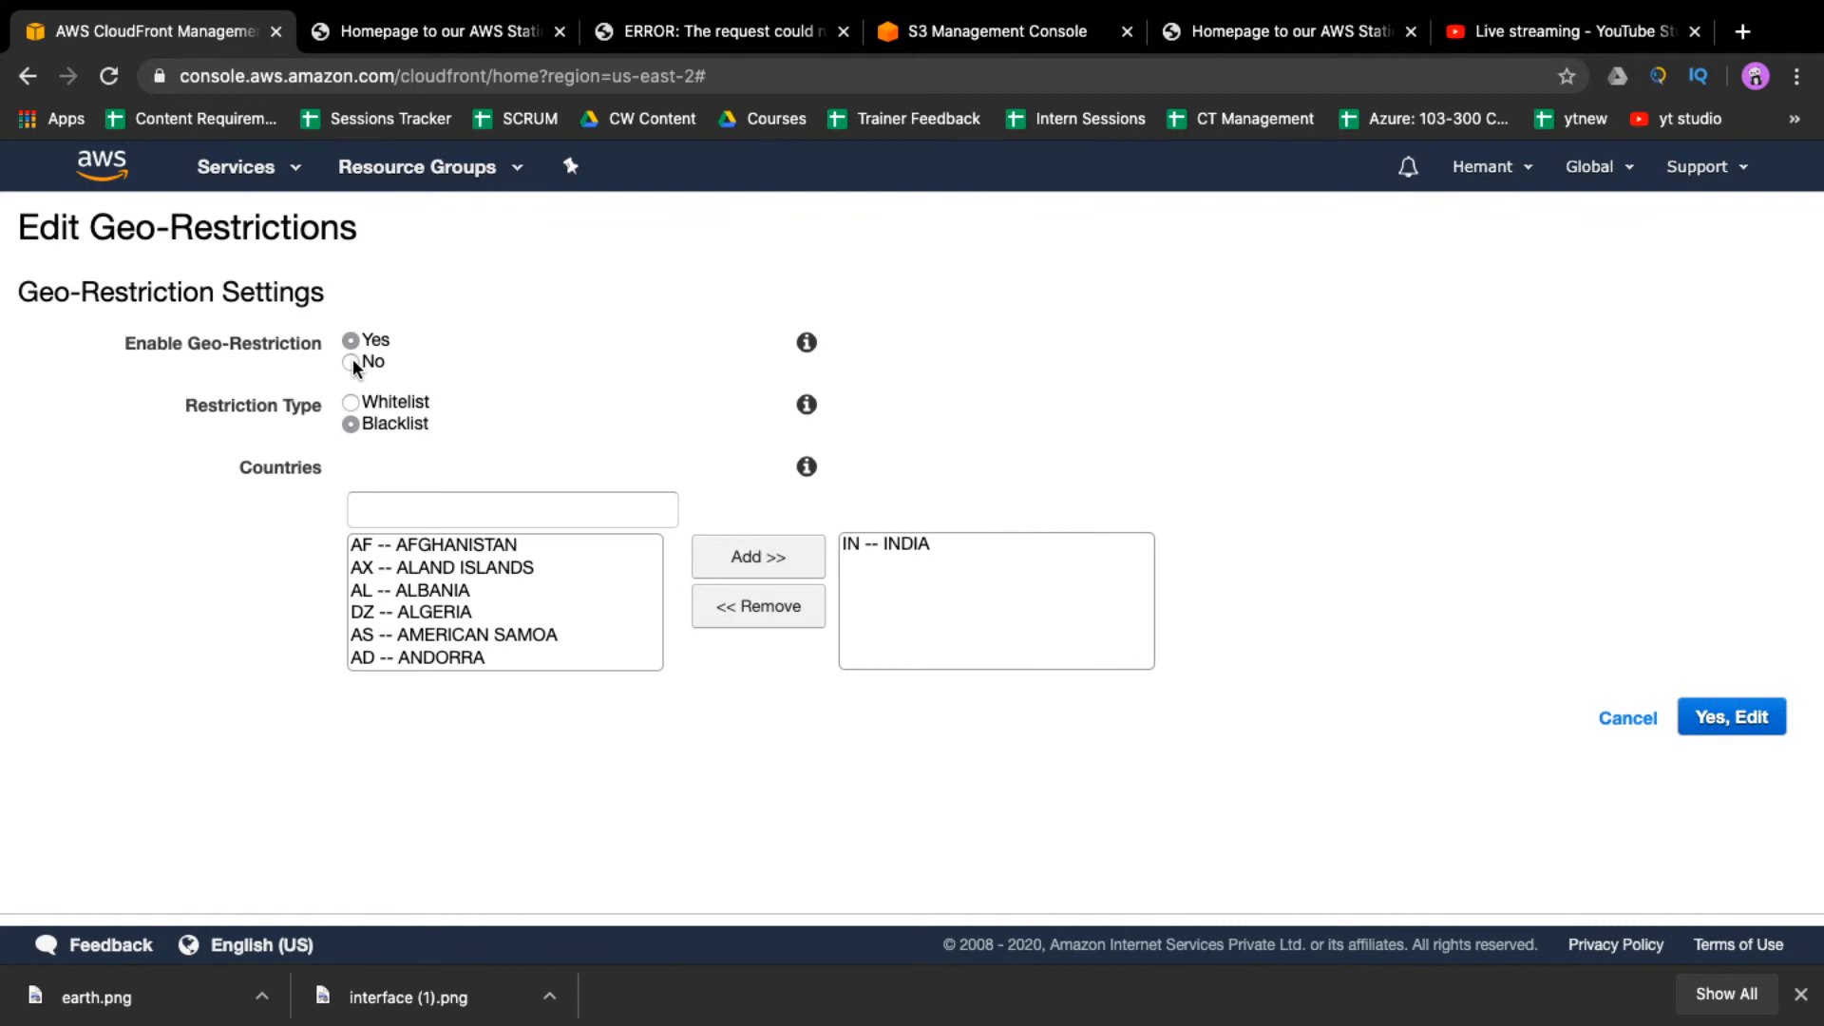
left_click(351, 362)
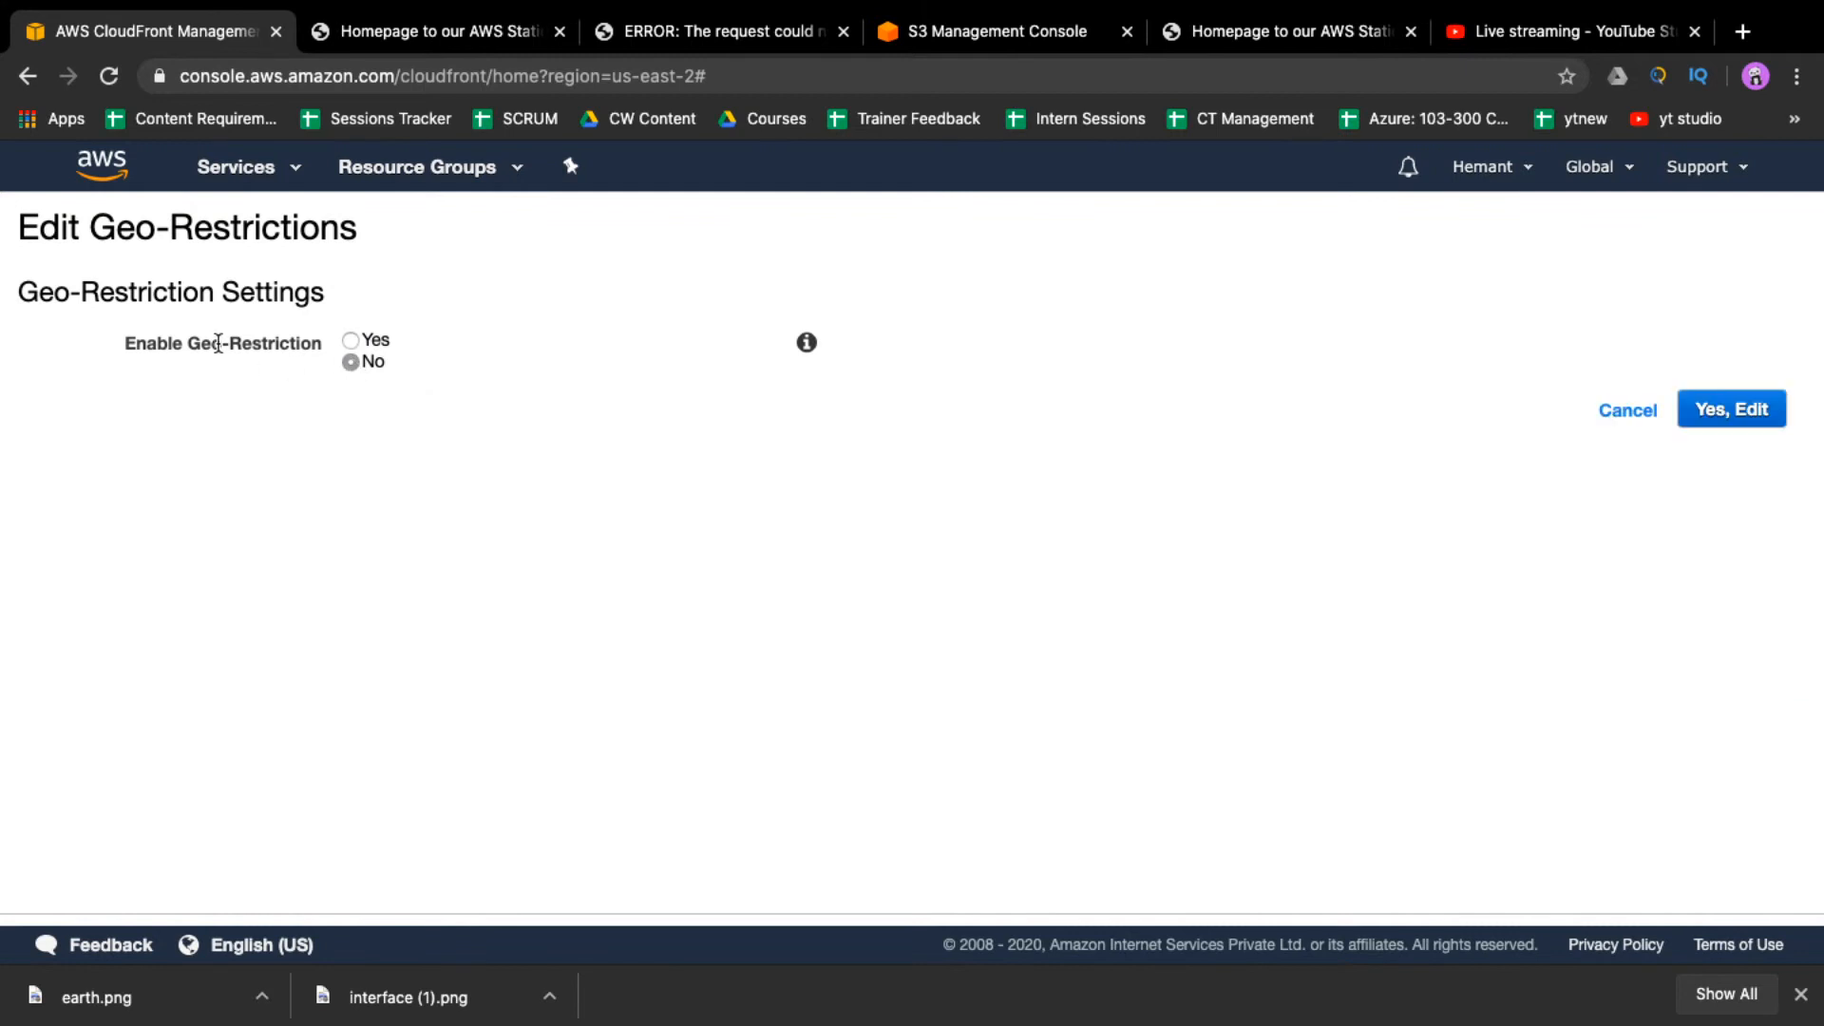
left_click(1727, 409)
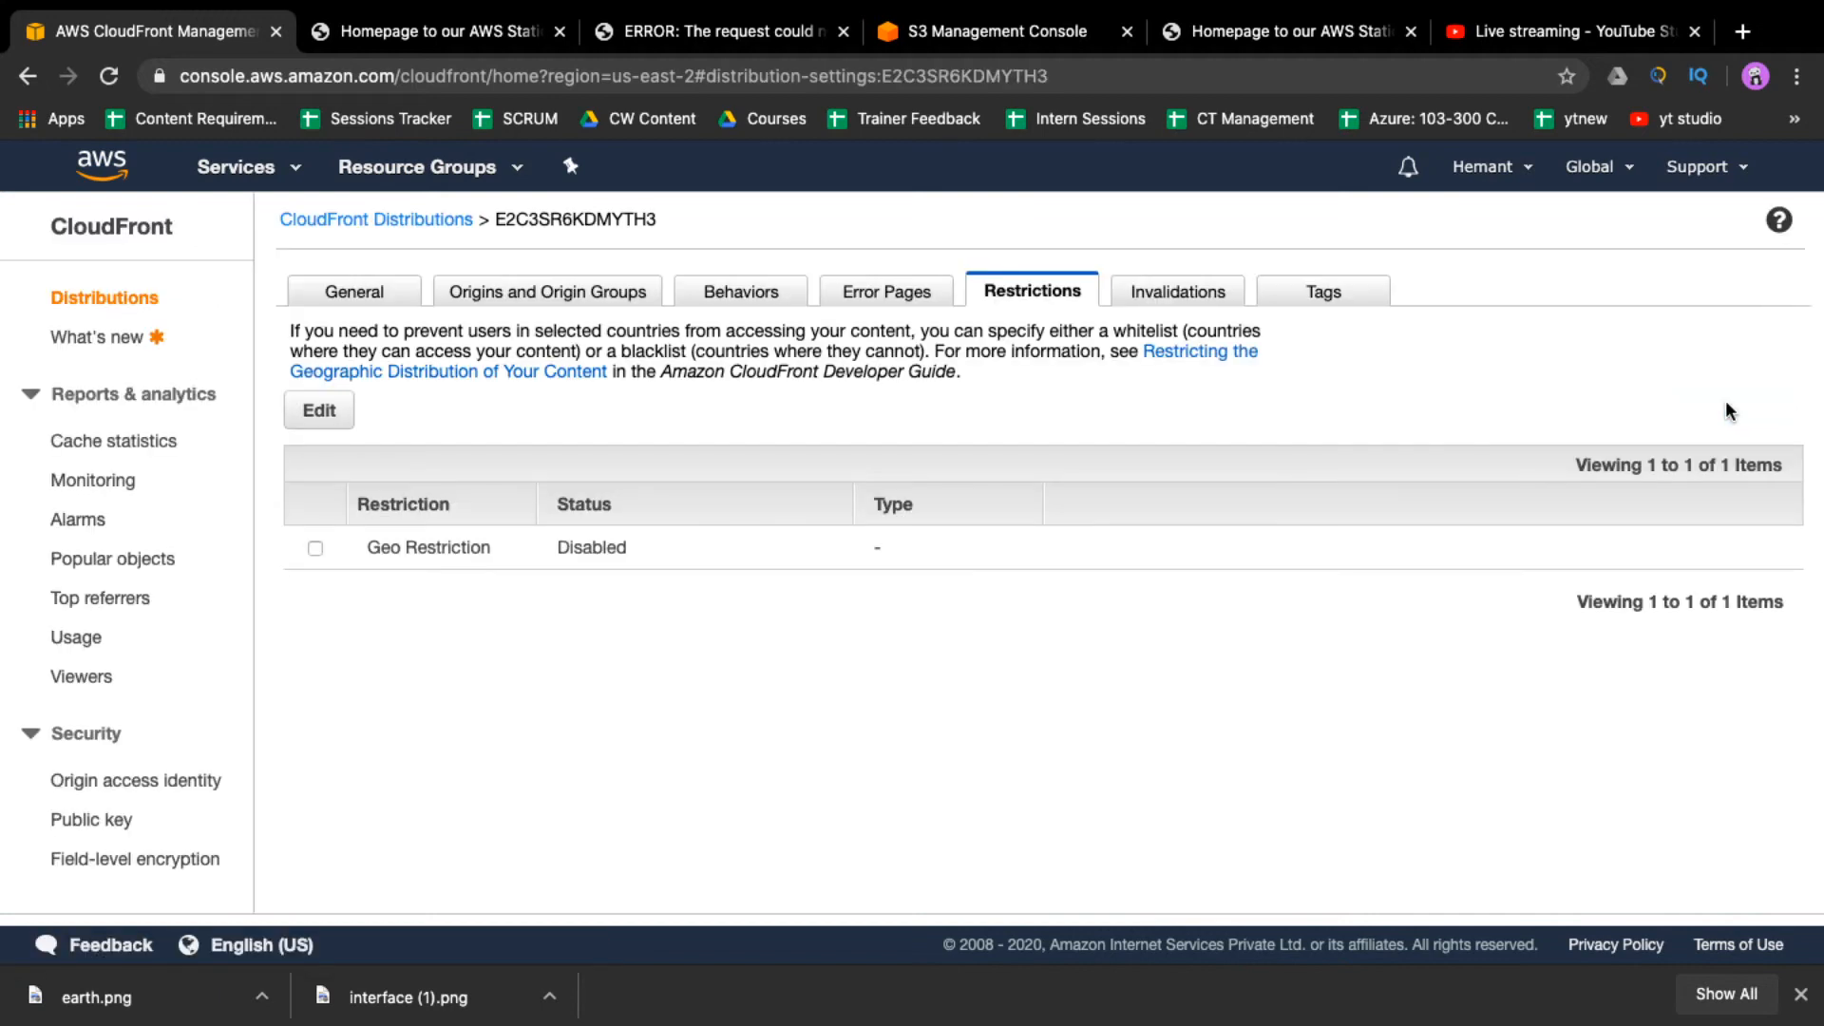
- Reload d3g25vf3x7mopo.cloudfront.net repeatedly to check access with geo-restriction disabled, and examine the page's heading
left_click(746, 36)
left_click(765, 84)
key("Return")
left_click(766, 83)
key("Return")
left_click(766, 84)
key("Return")
left_click(766, 84)
key("Return")
left_click(766, 84)
key("Return")
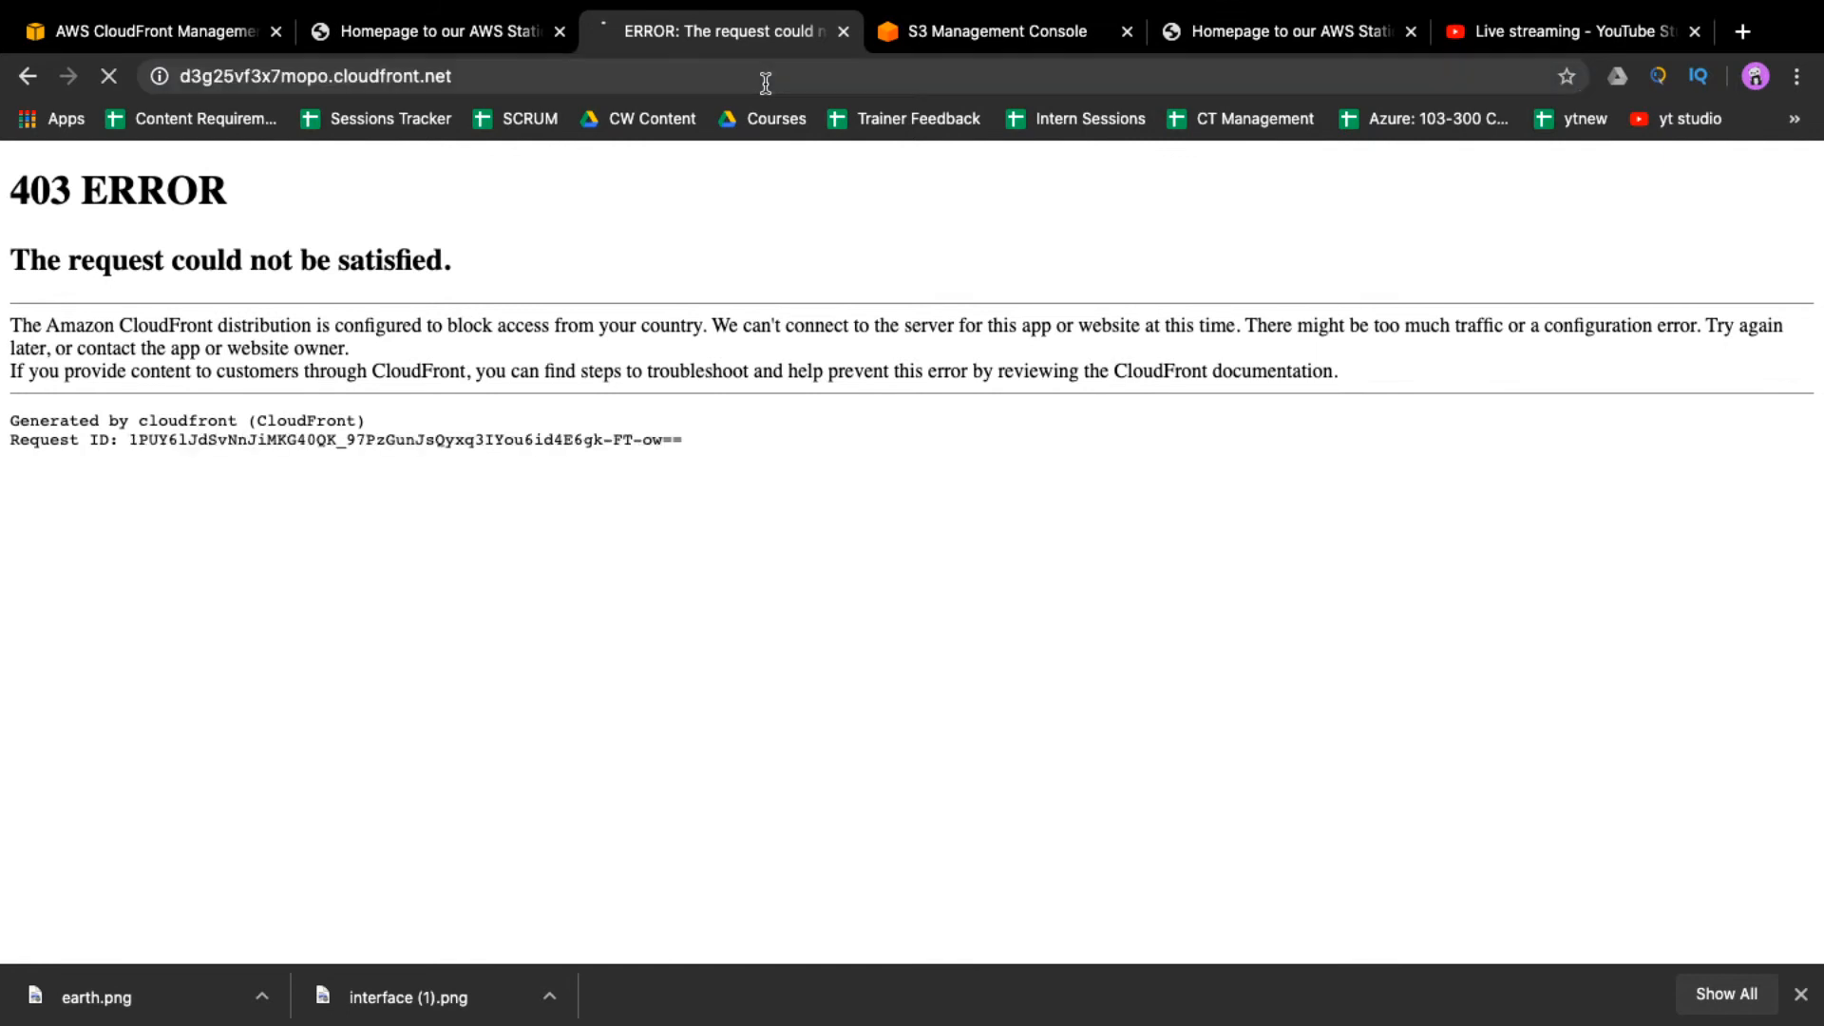
left_click(766, 83)
key("Return")
left_click(765, 84)
key("Return")
left_click(766, 84)
key("Return")
left_click(766, 83)
key("Return")
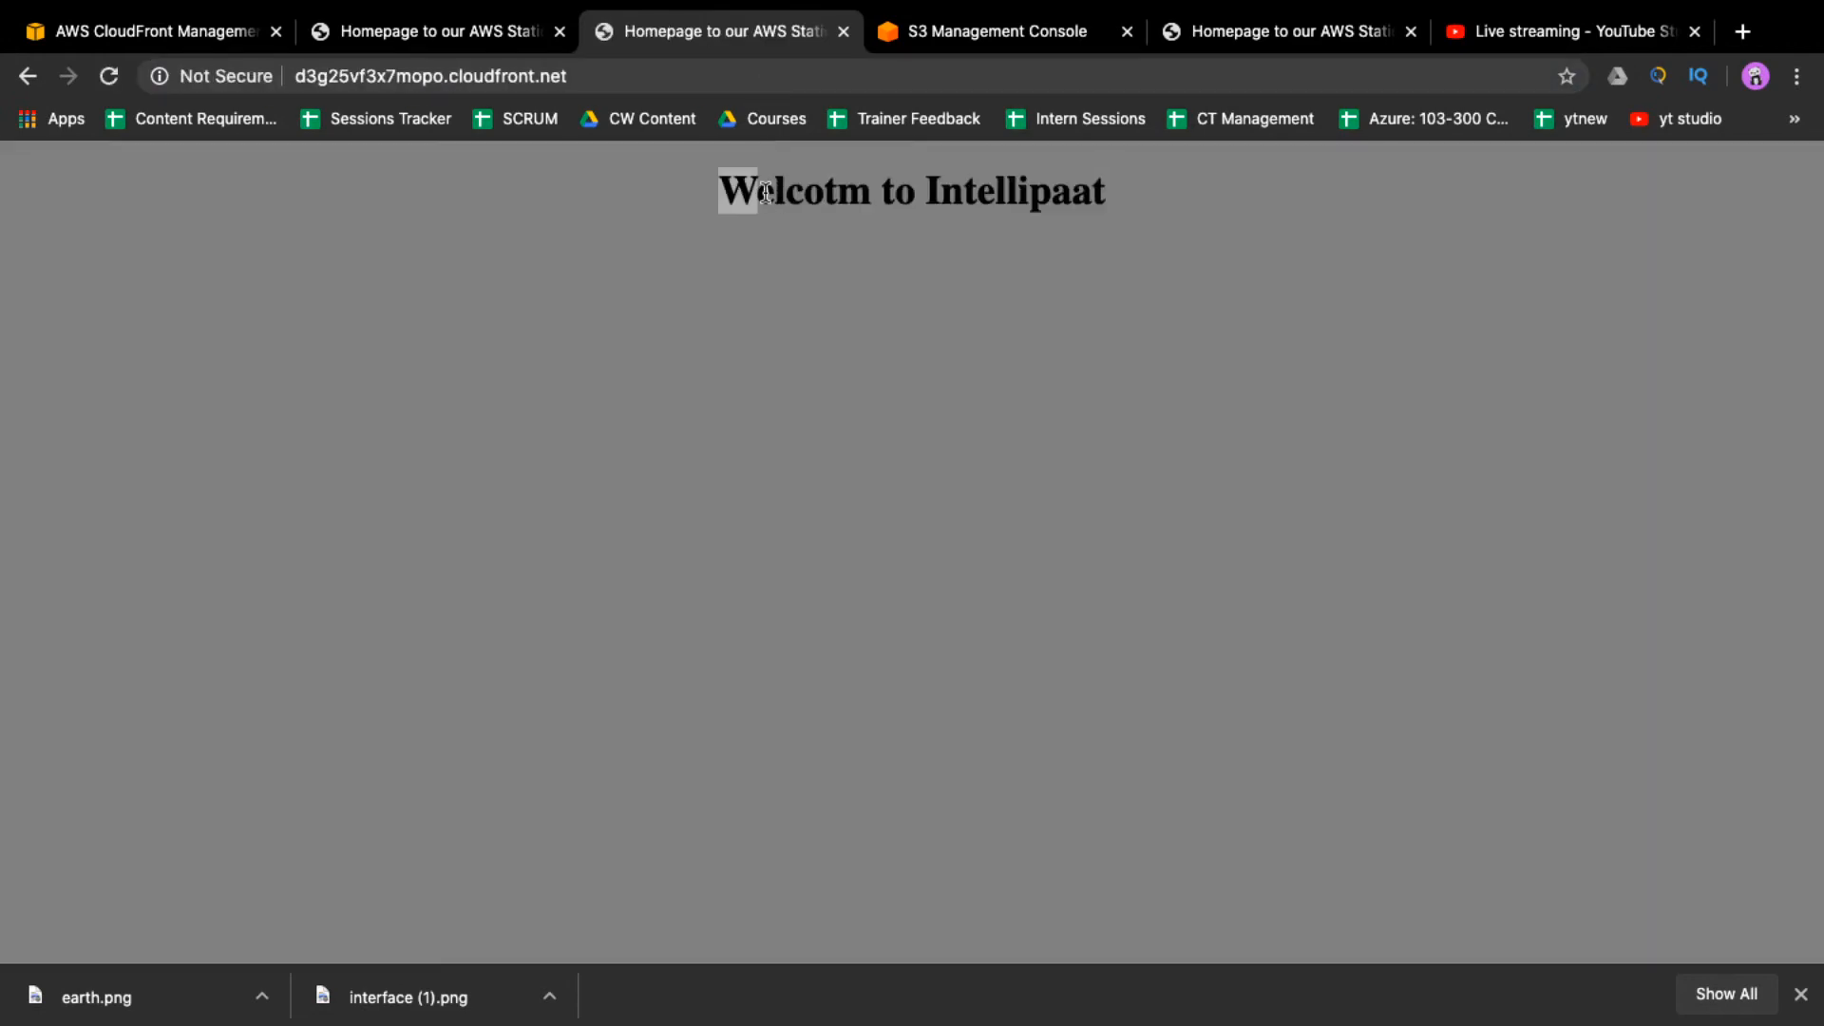
left_click_drag(728, 191, 1131, 166)
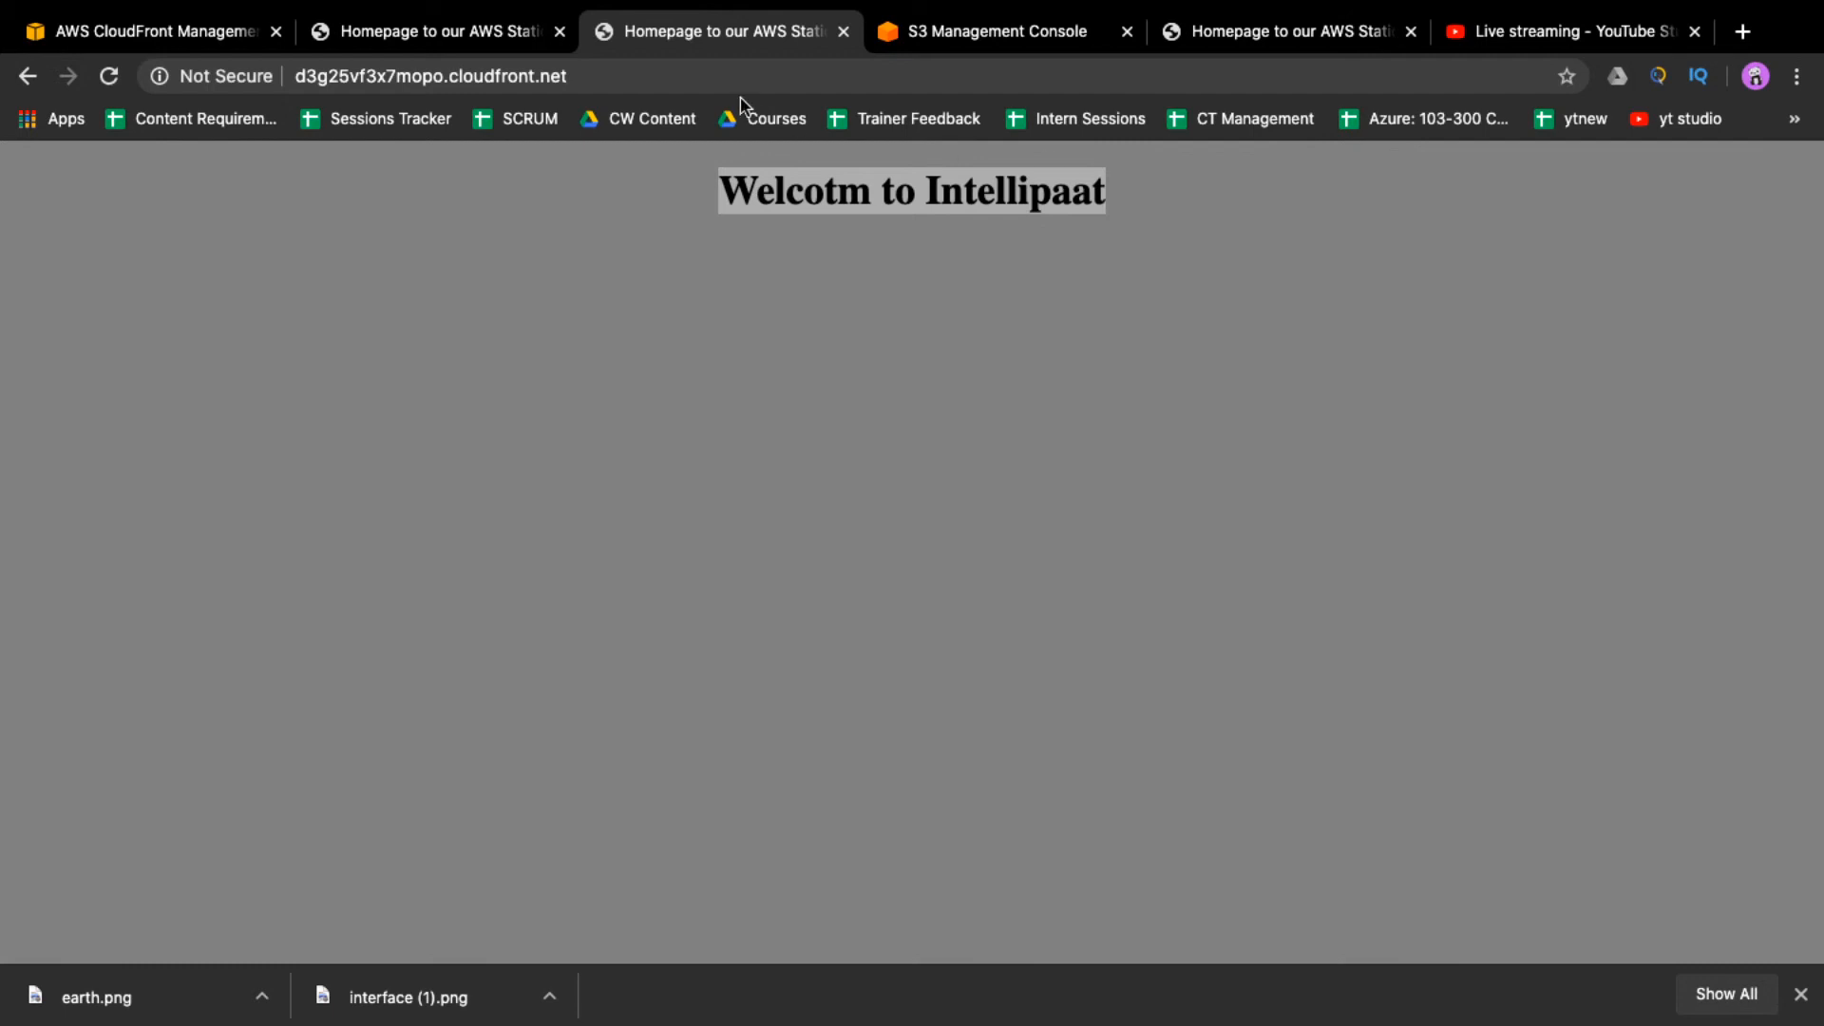
- Fill in a custom error response for 403: Forbidden with response page path /error.html and HTTP response code 200: OK, without creating it
left_click(221, 36)
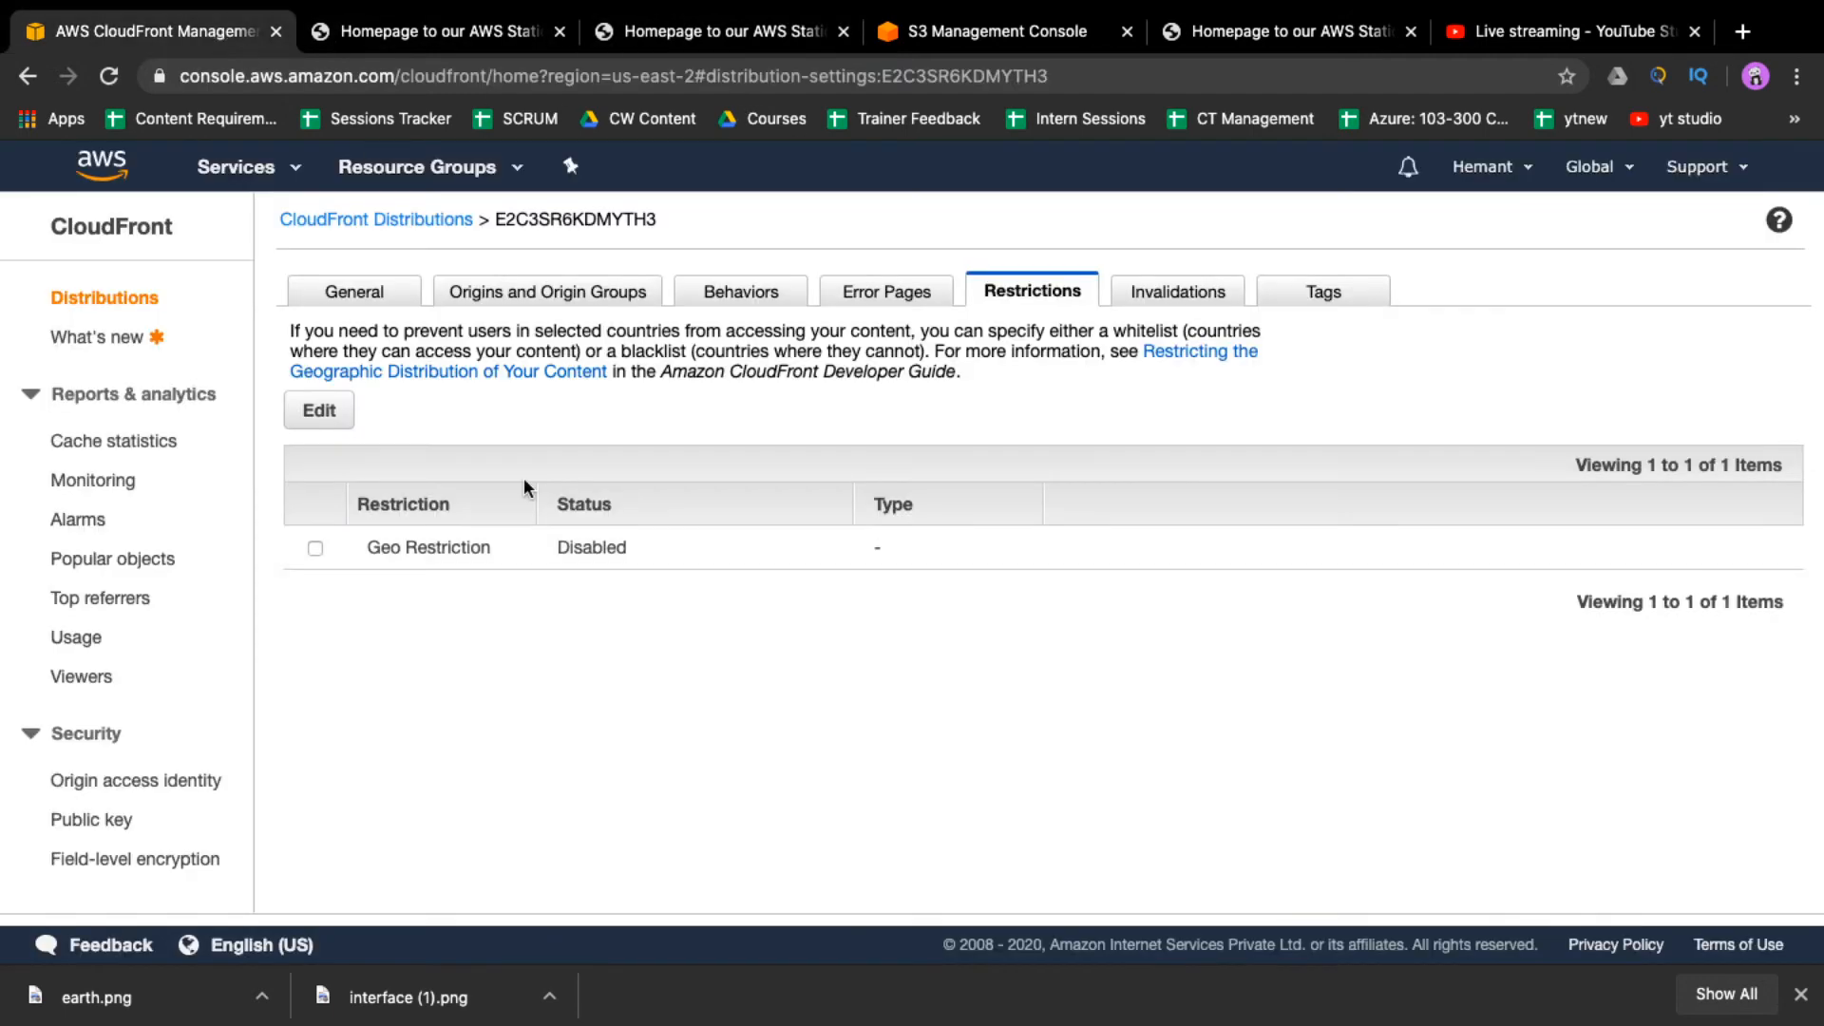
left_click(887, 304)
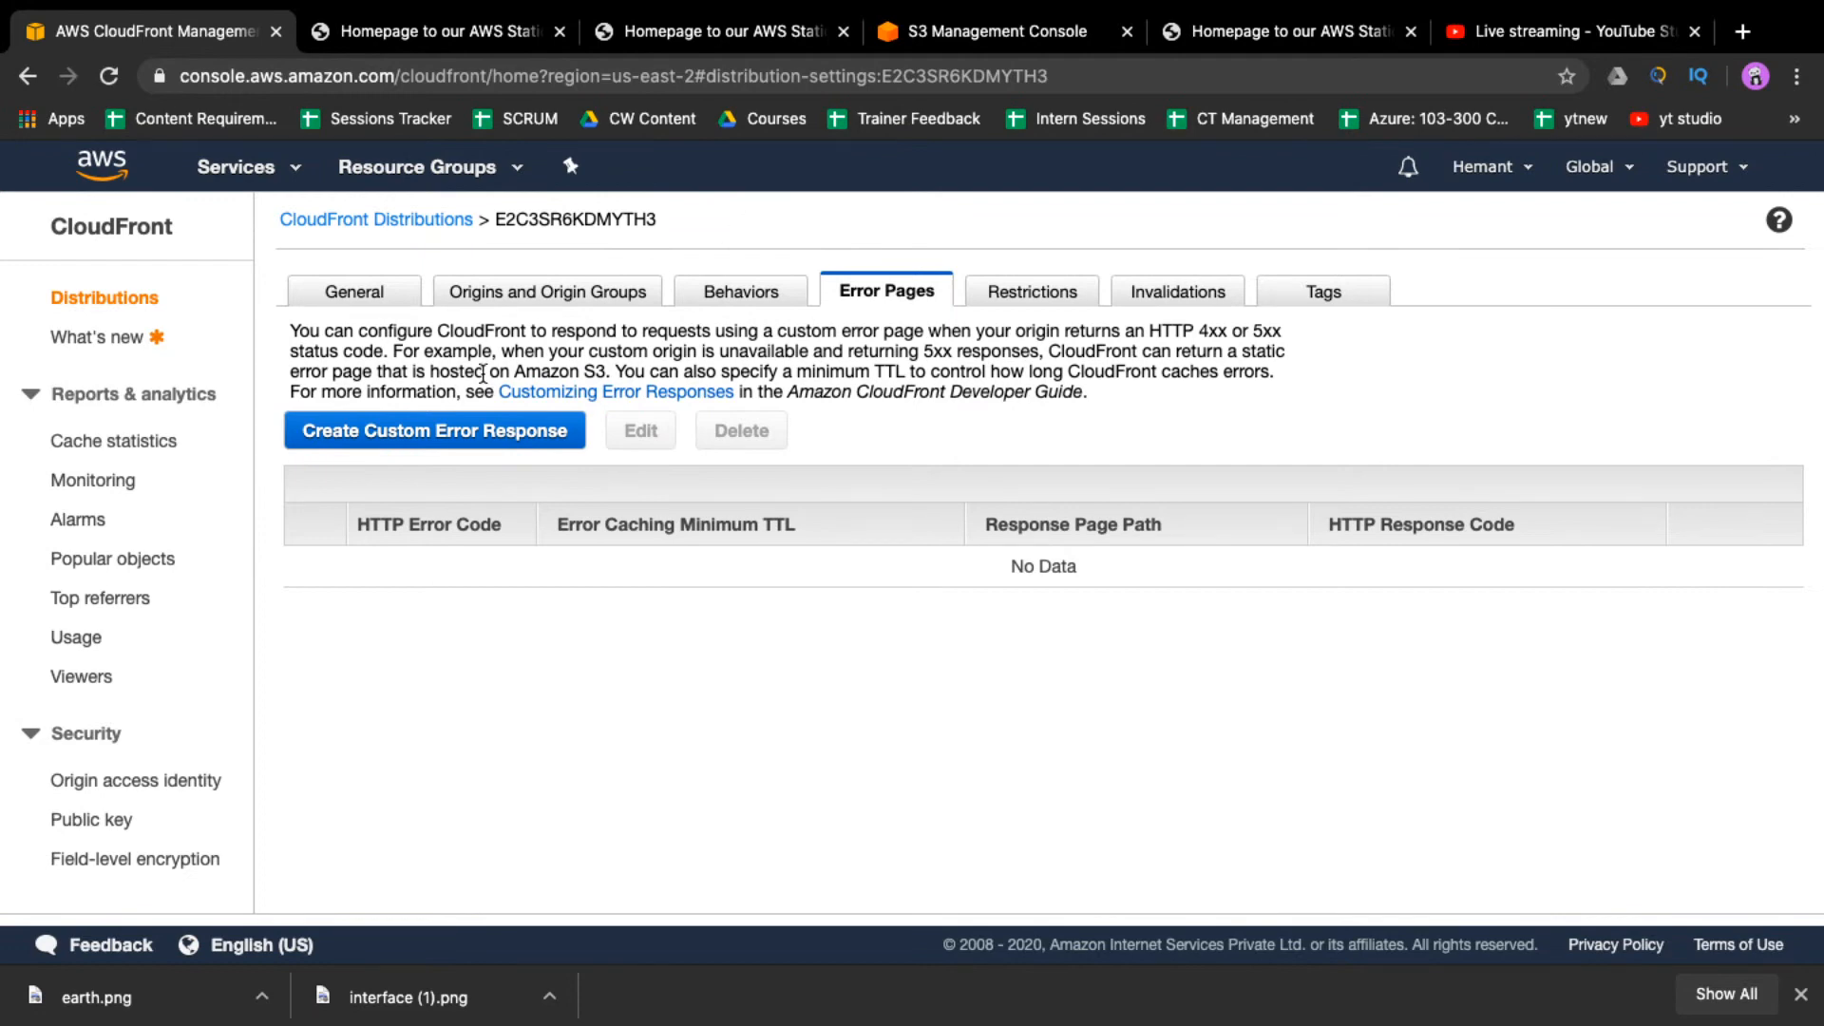
left_click(398, 433)
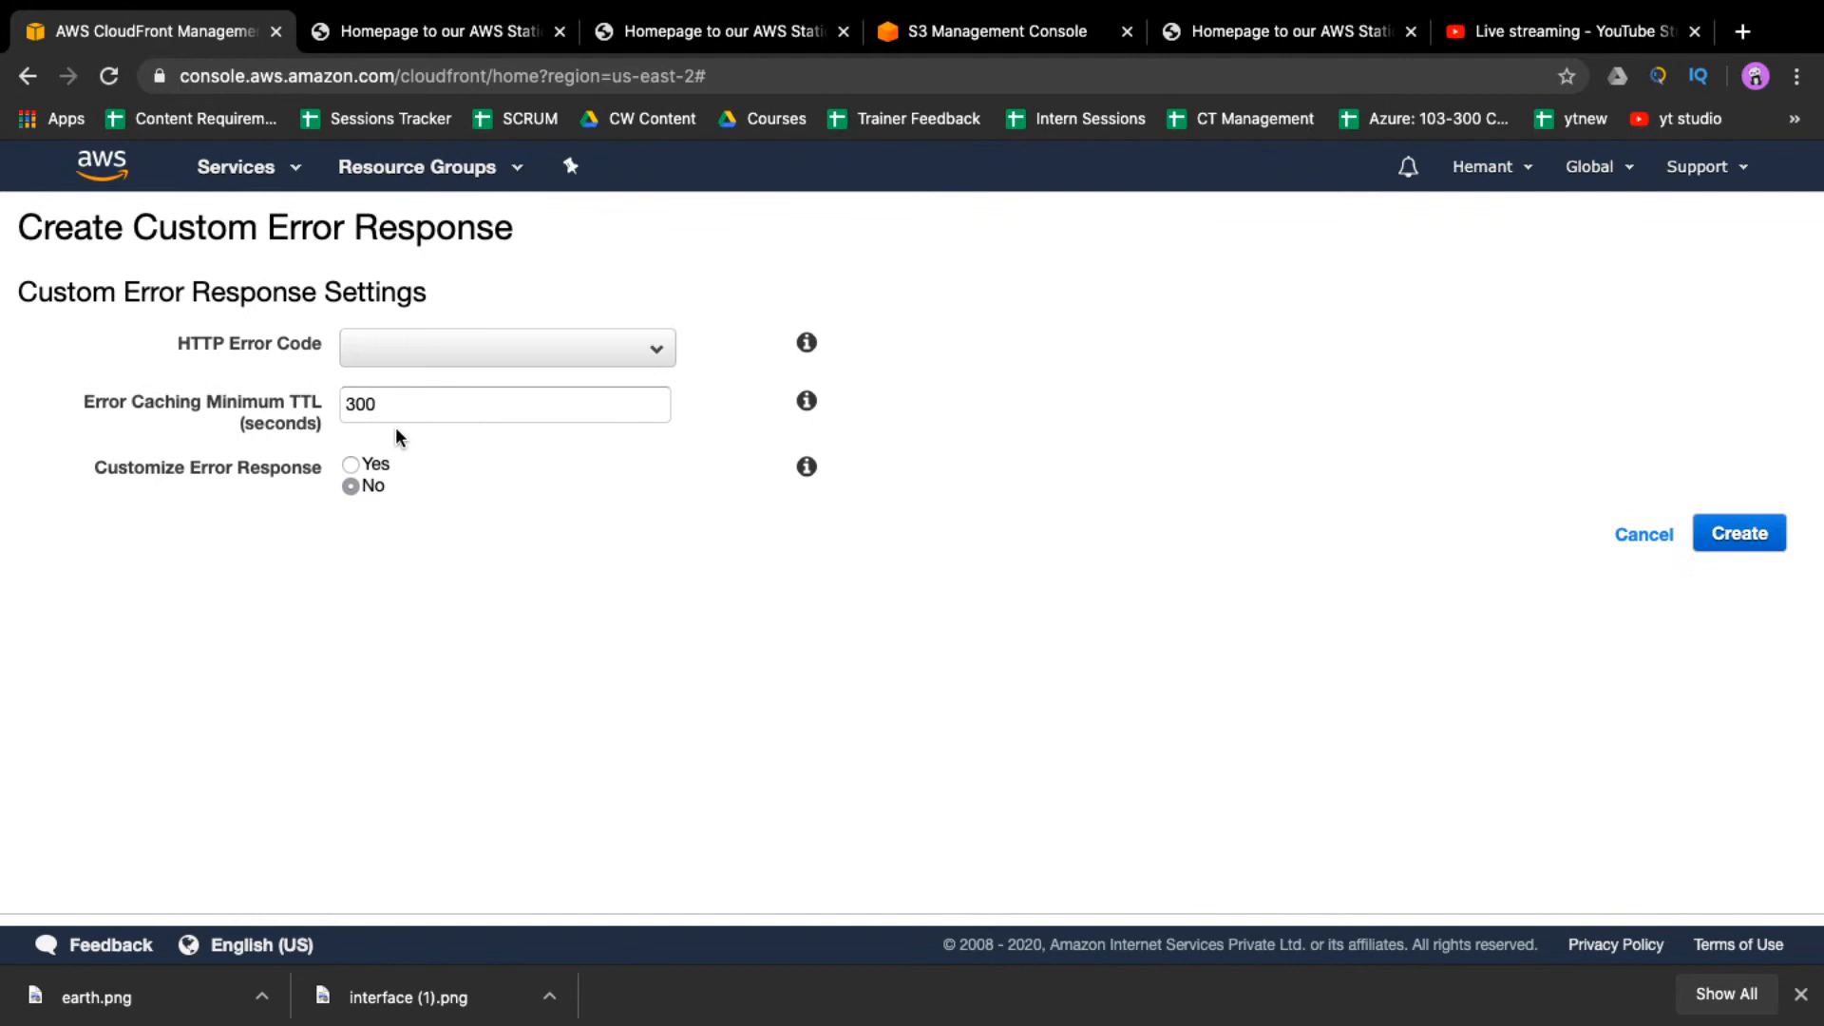
left_click(460, 346)
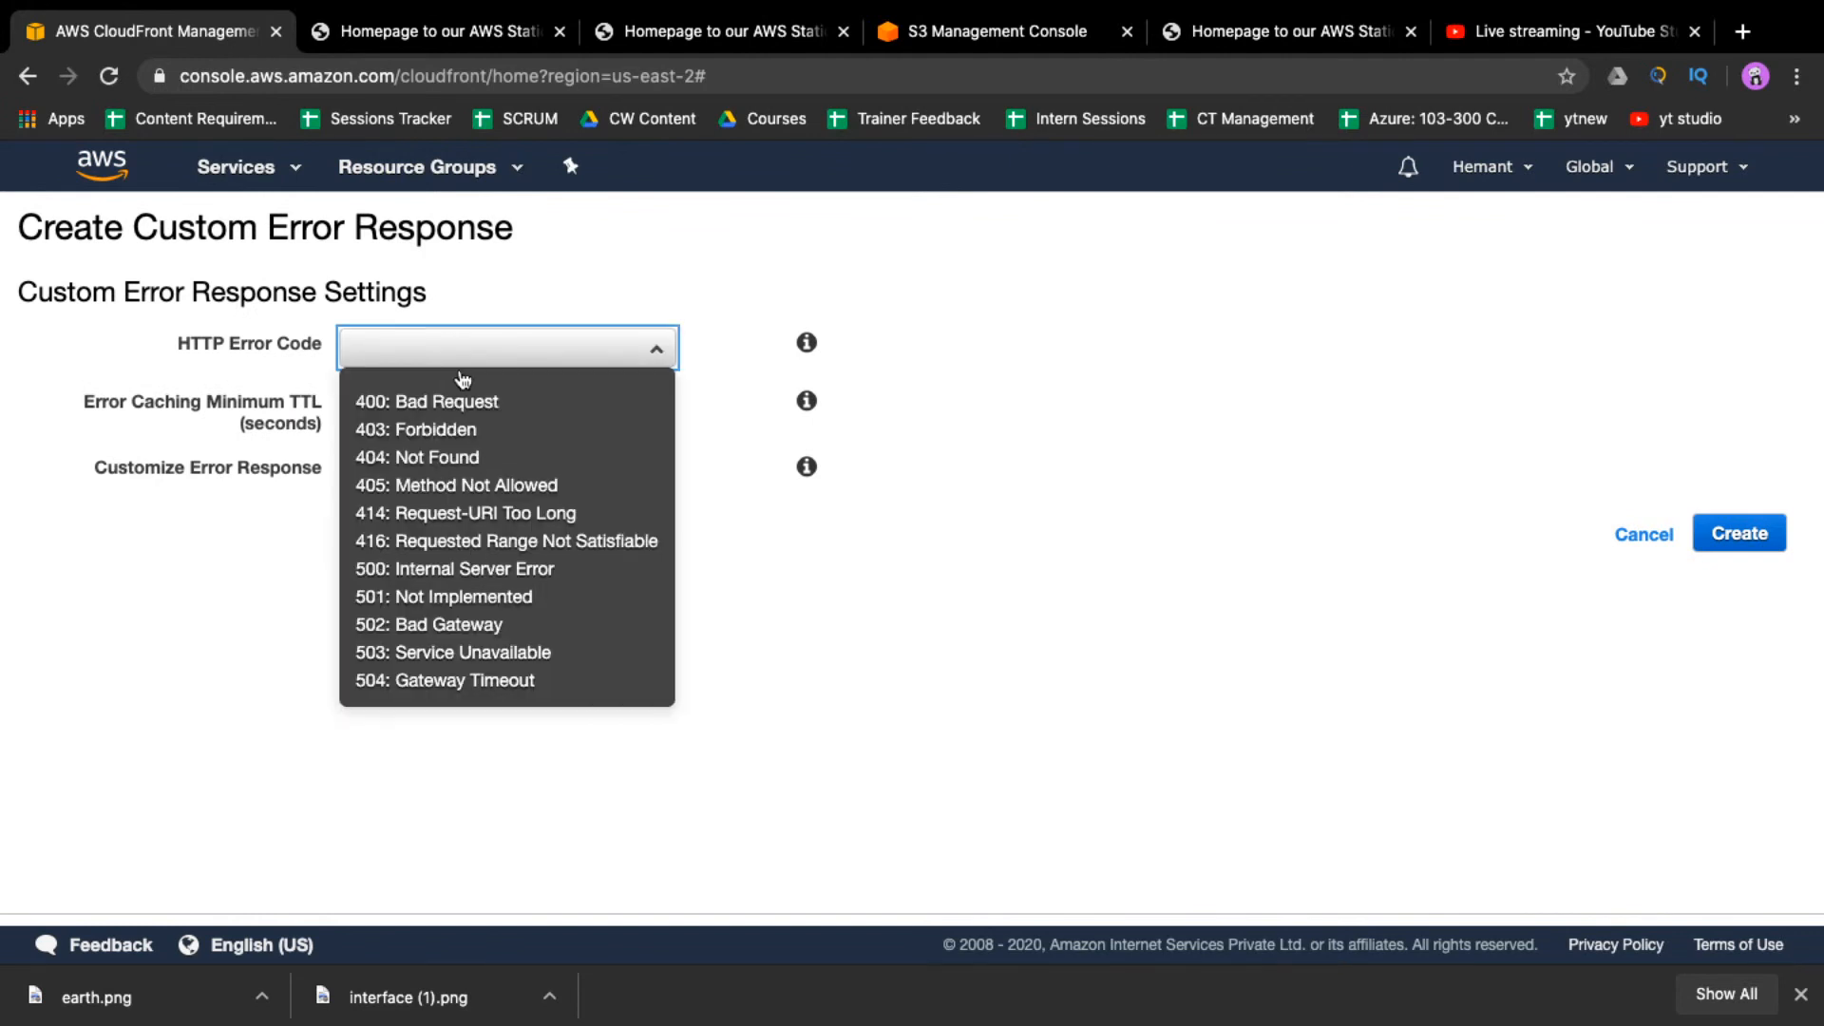
left_click(468, 433)
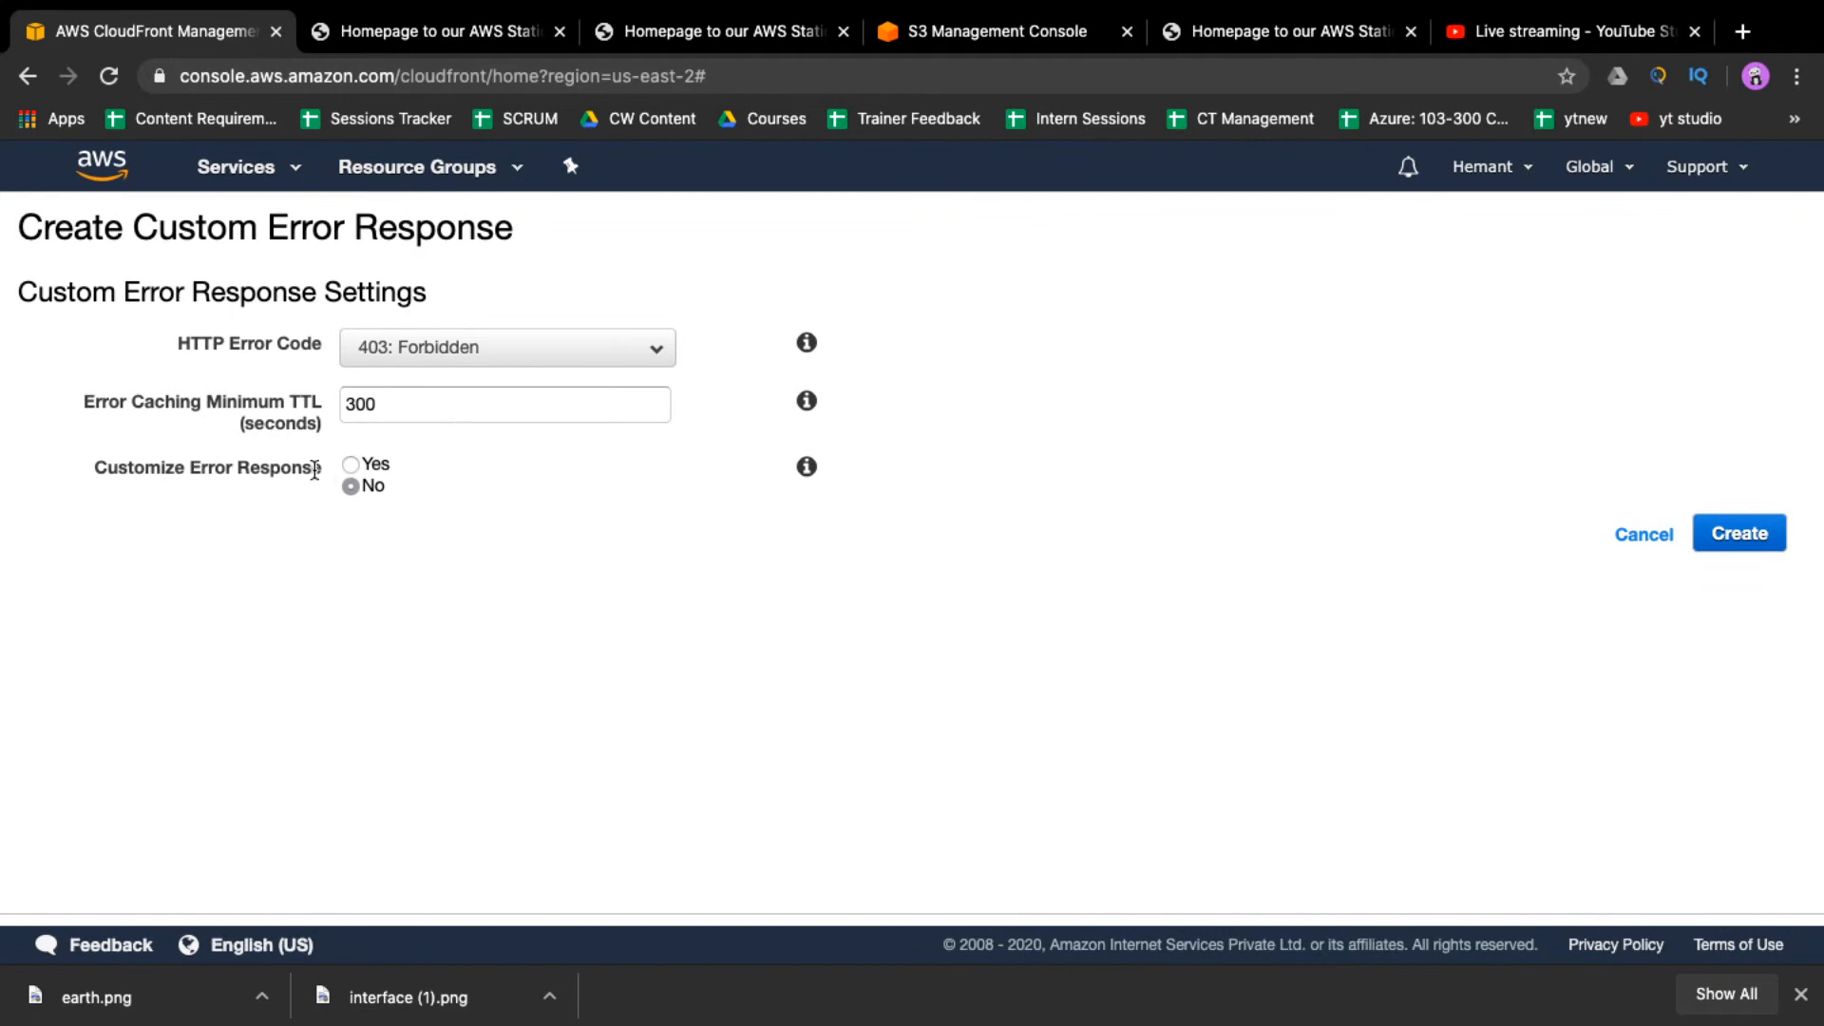
left_click(350, 464)
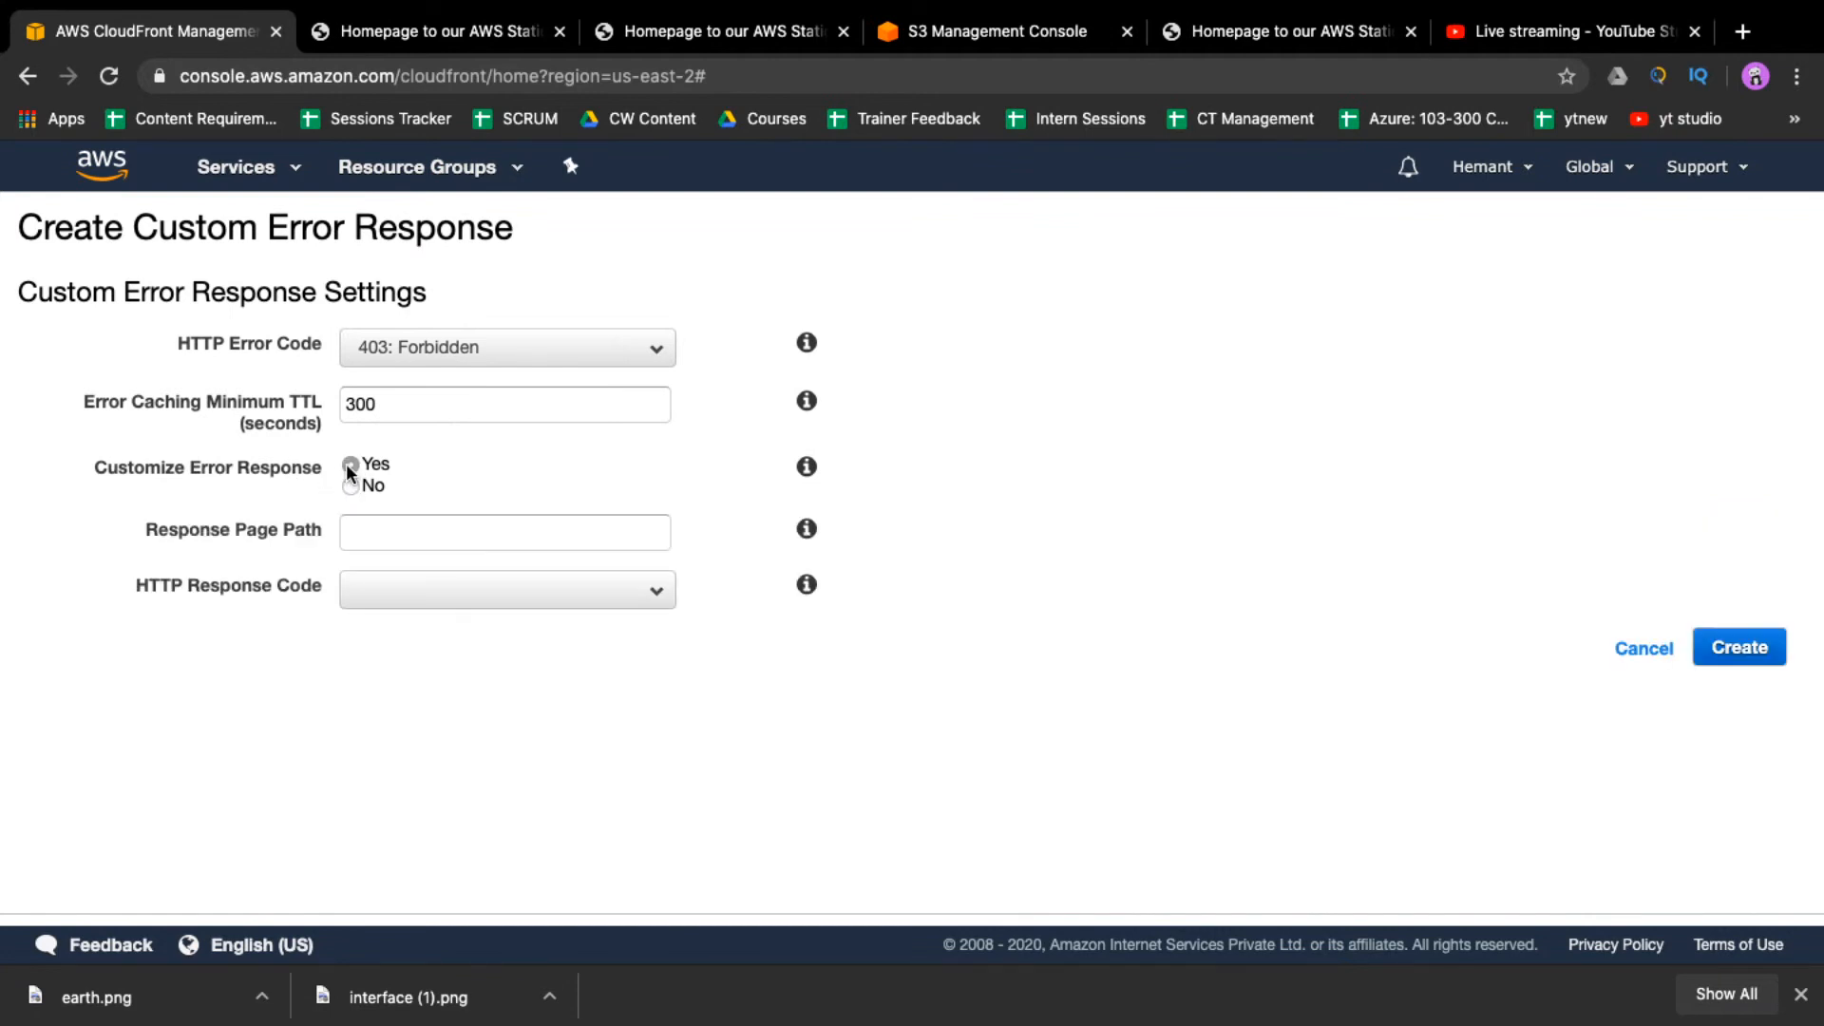
left_click(384, 535)
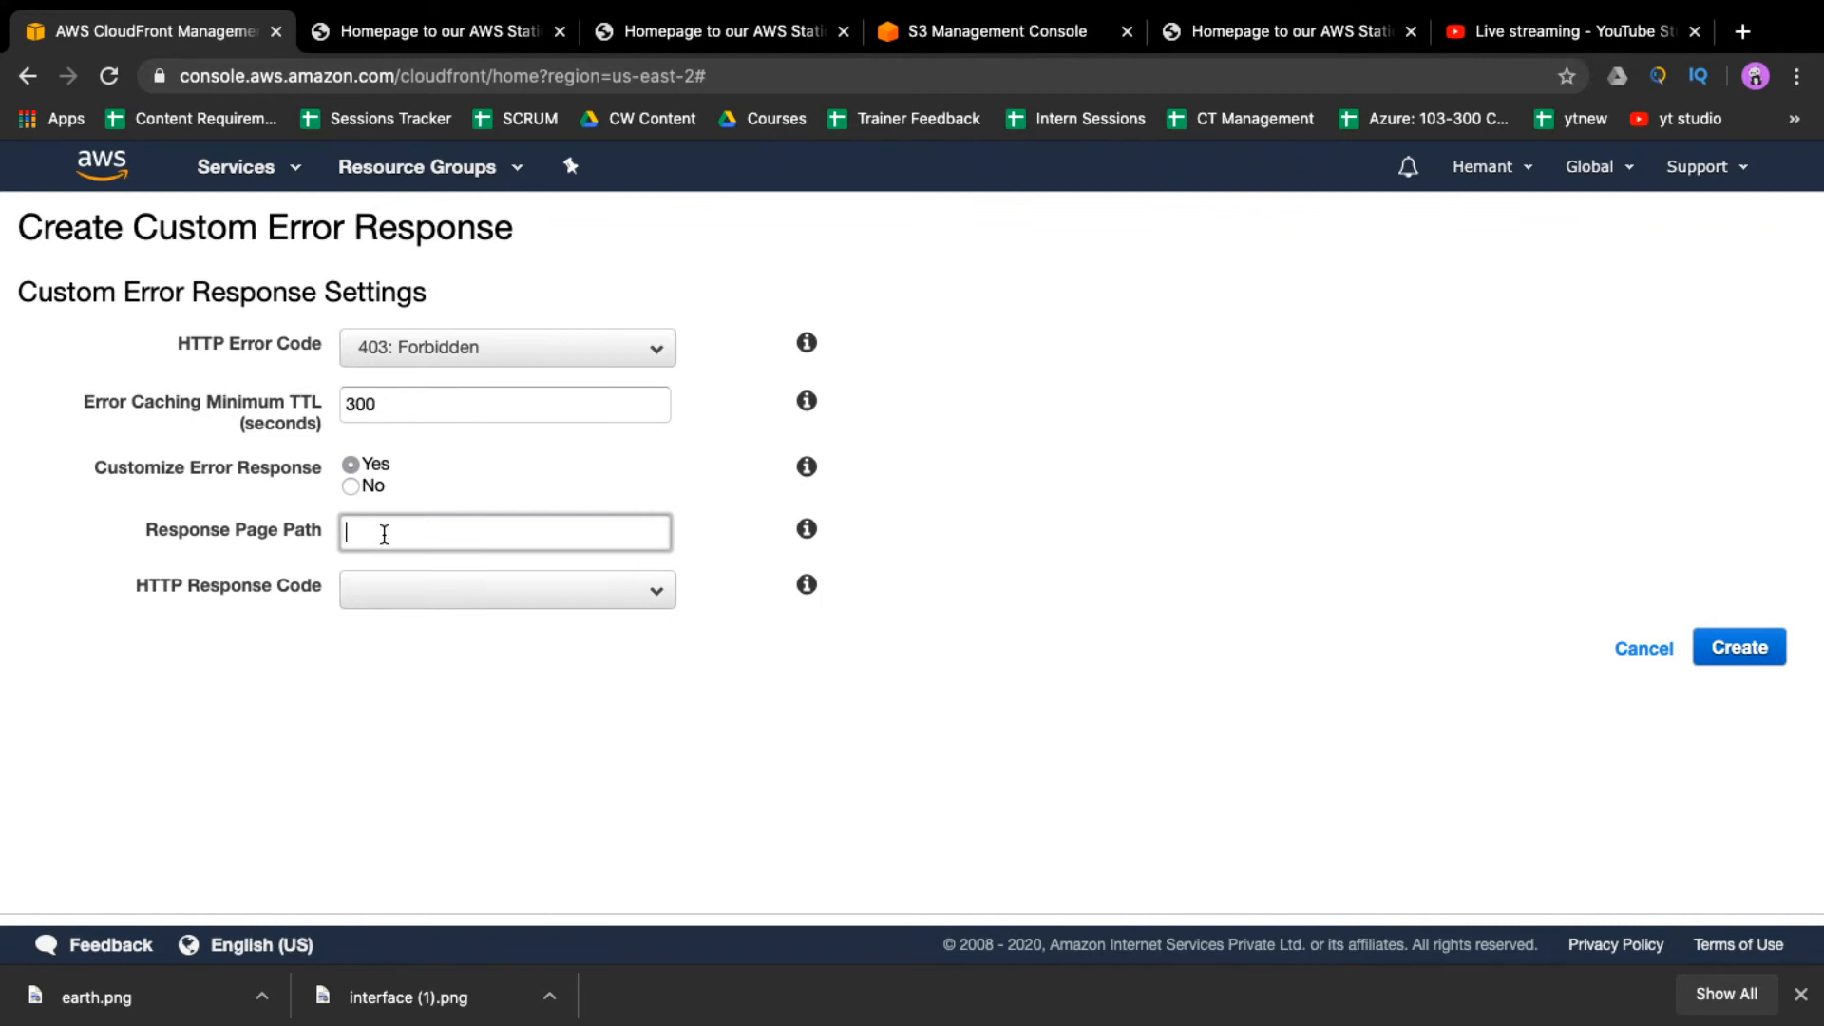
type("/error.html")
left_click(379, 591)
left_click(403, 646)
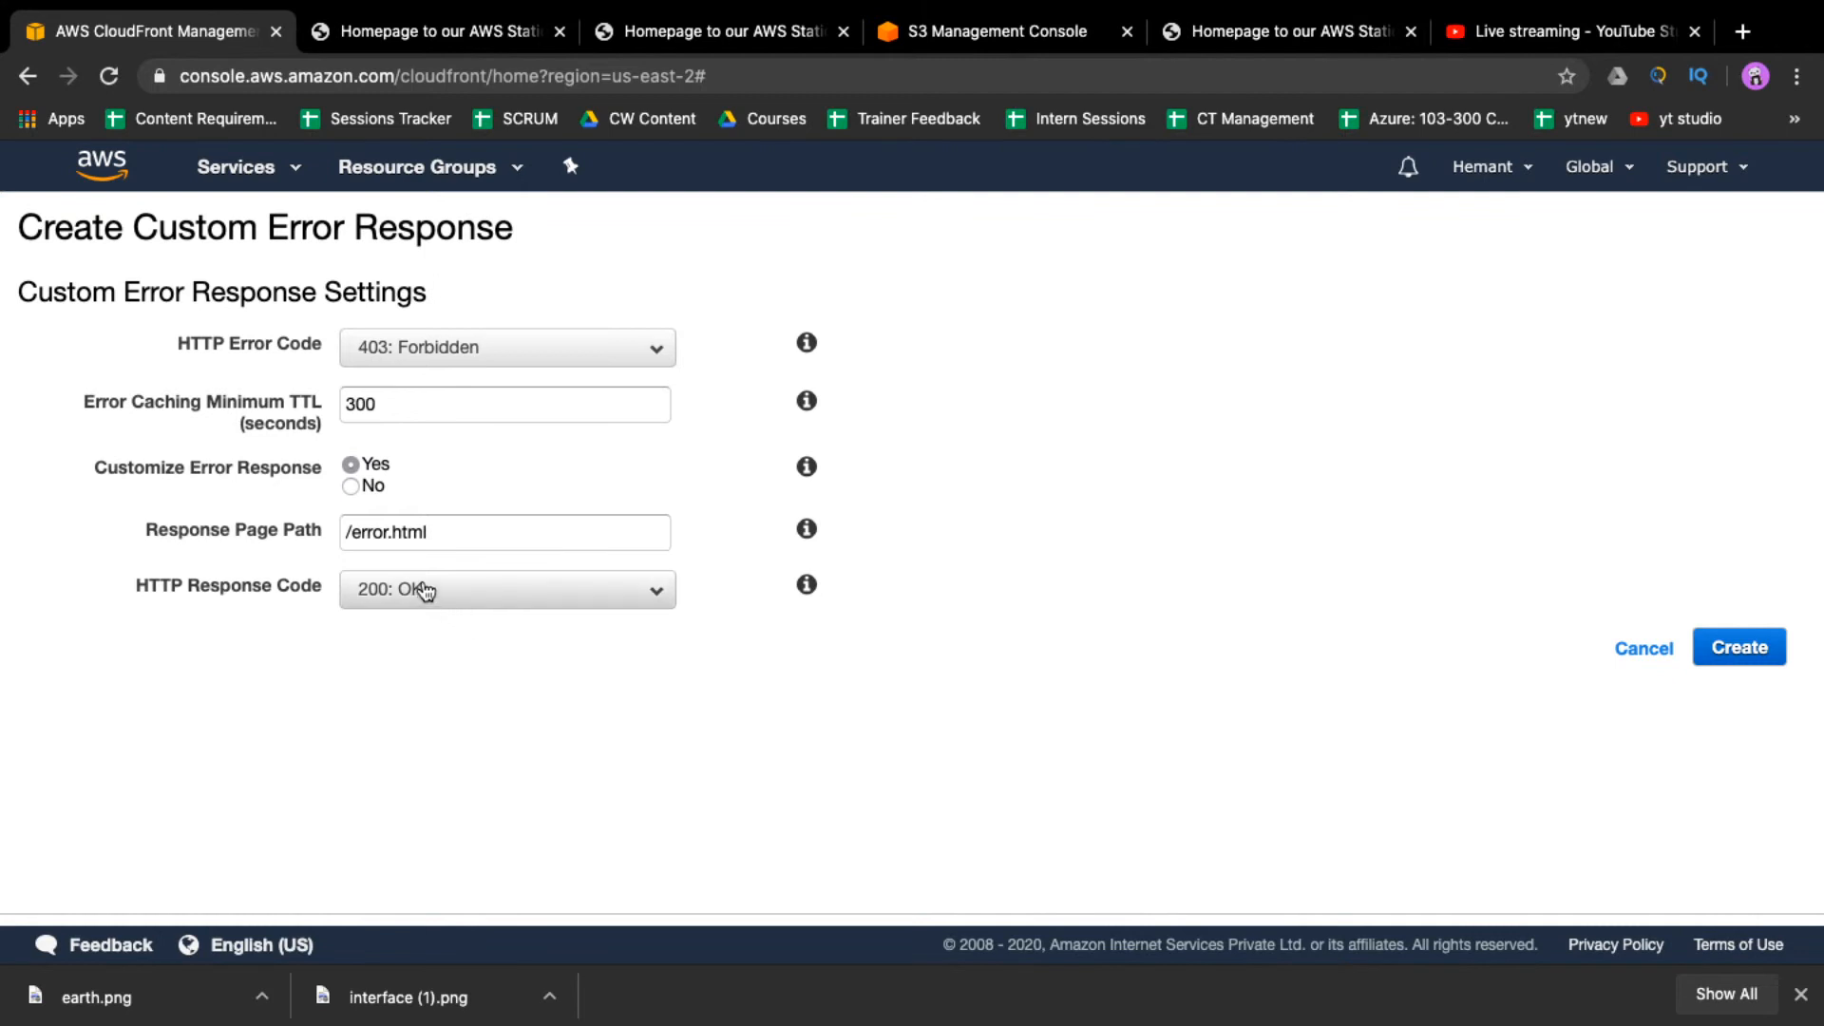
left_click(452, 530)
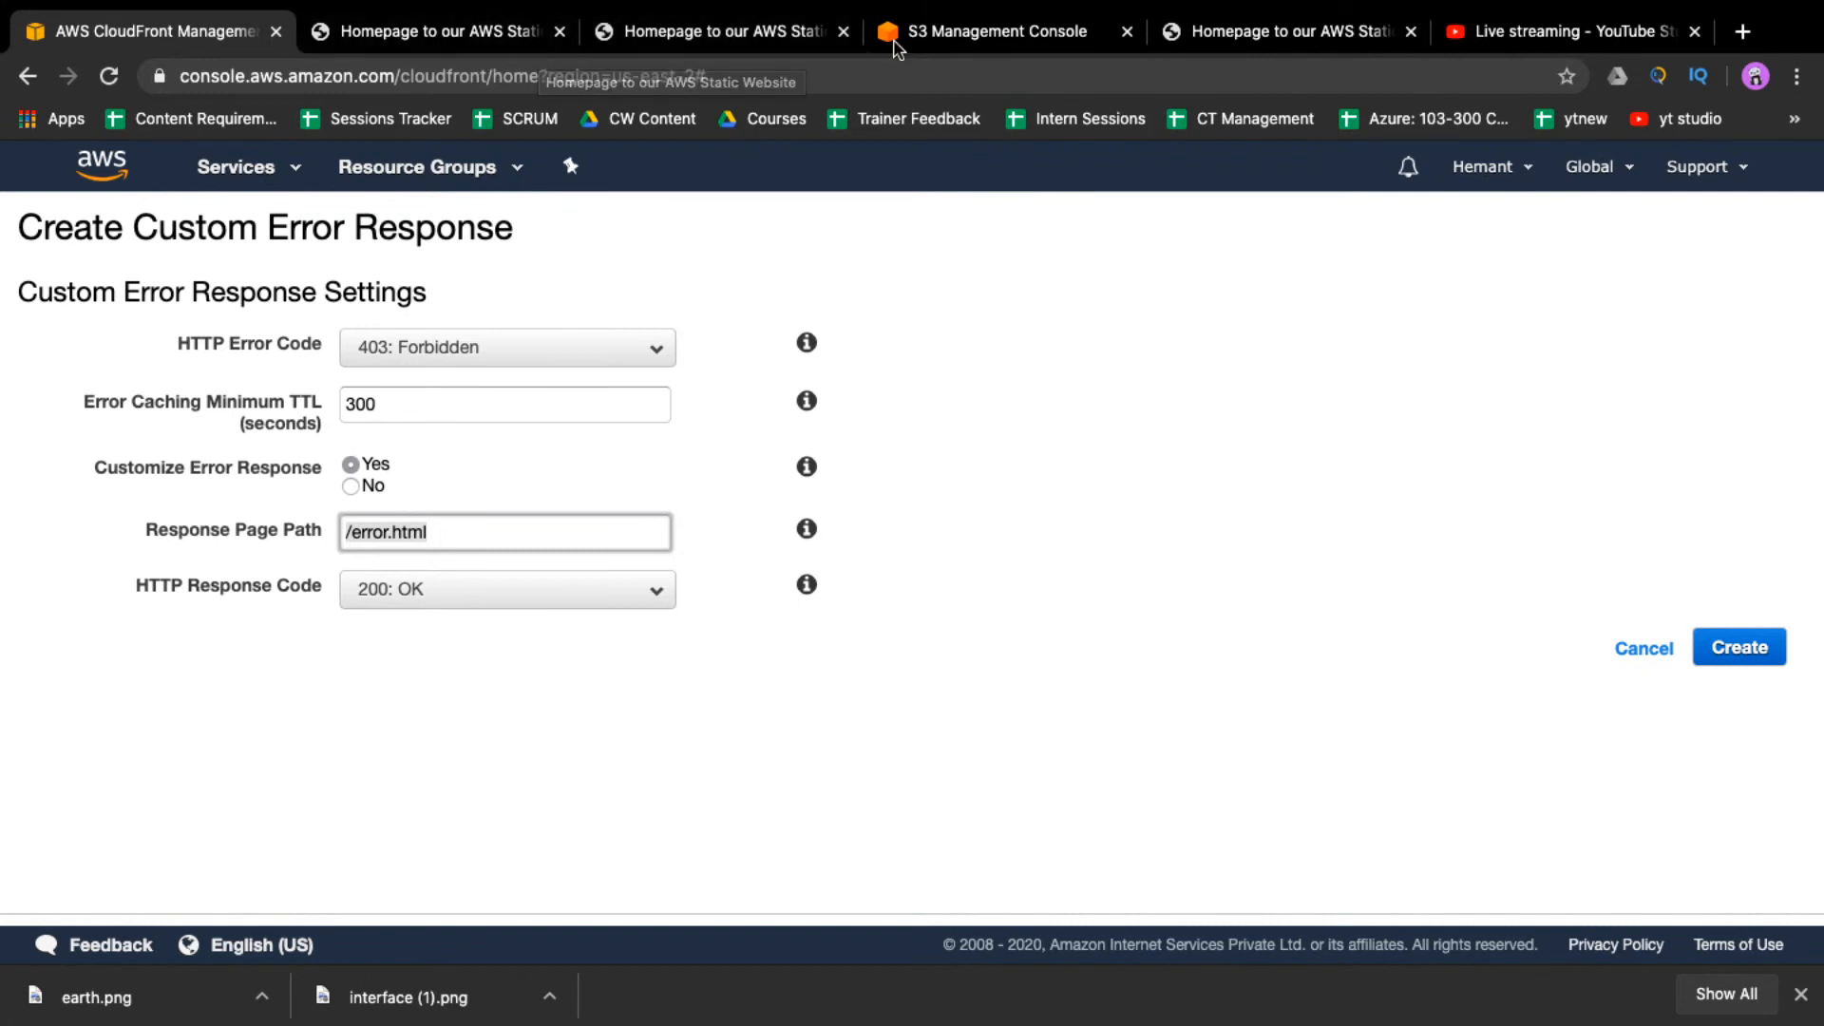
left_click(993, 32)
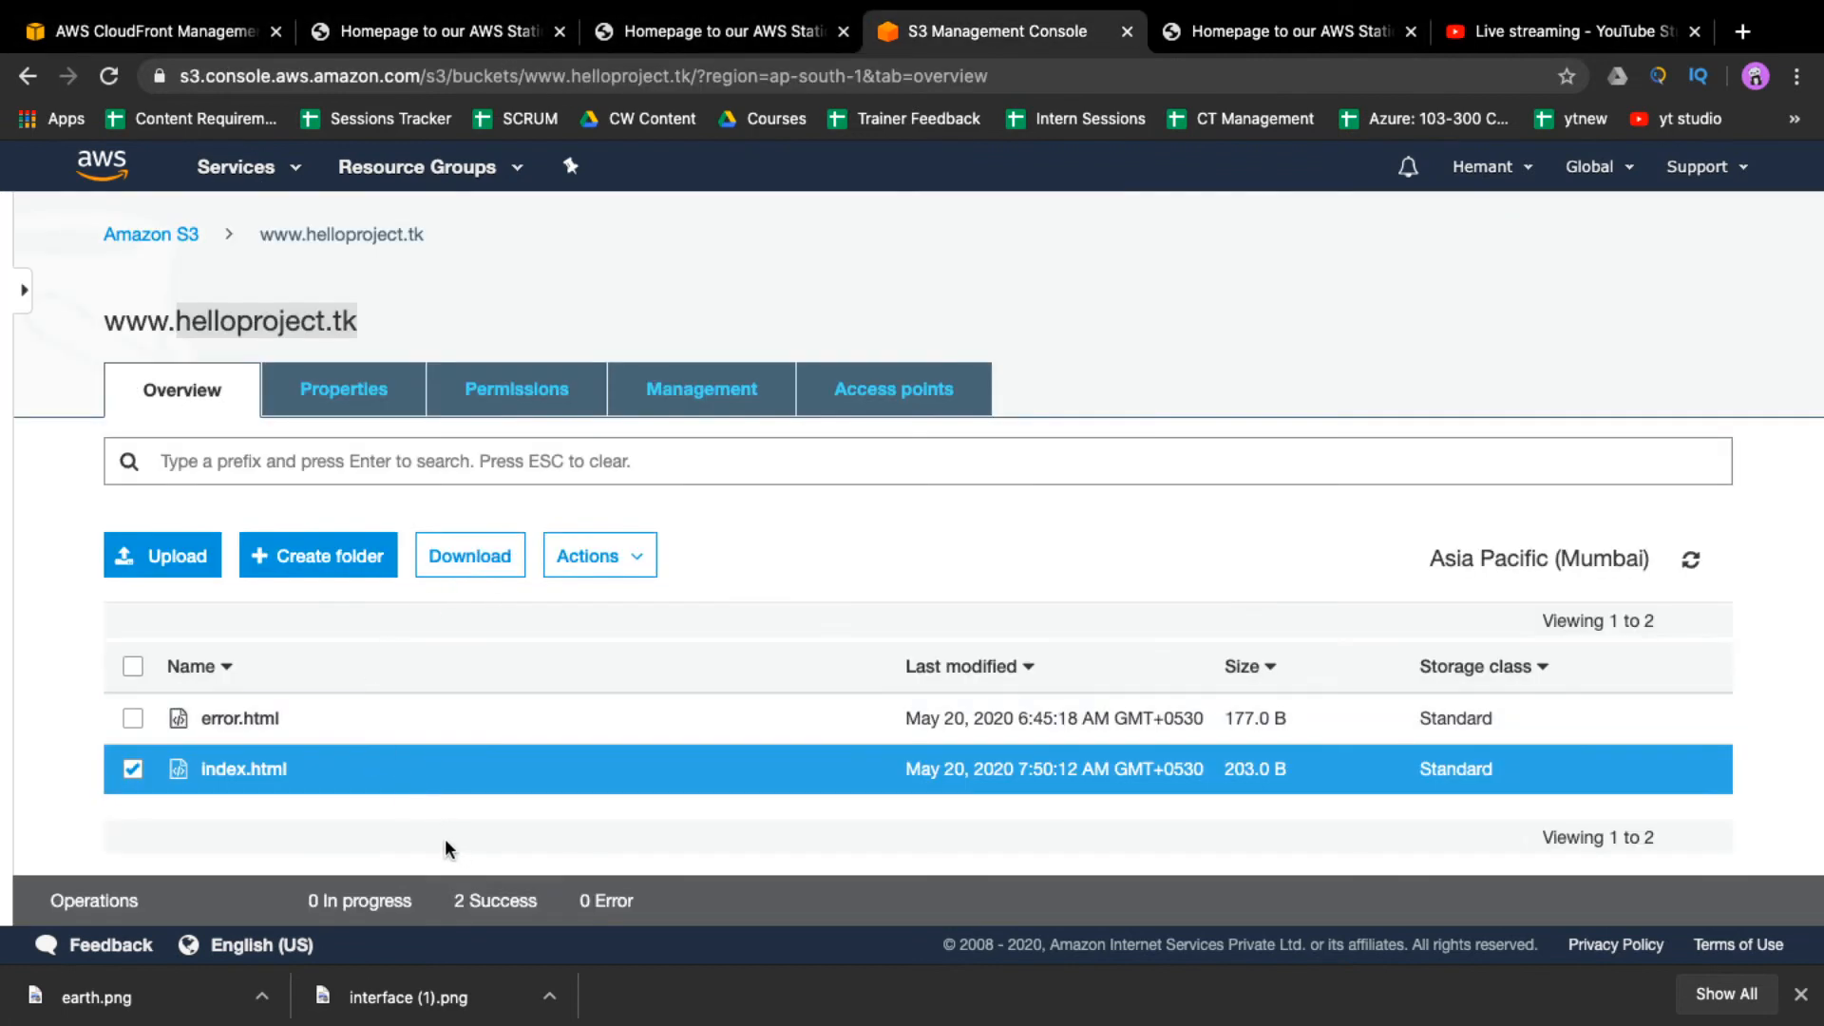
left_click(132, 775)
left_click(232, 766)
scroll(334, 722, "down", 3)
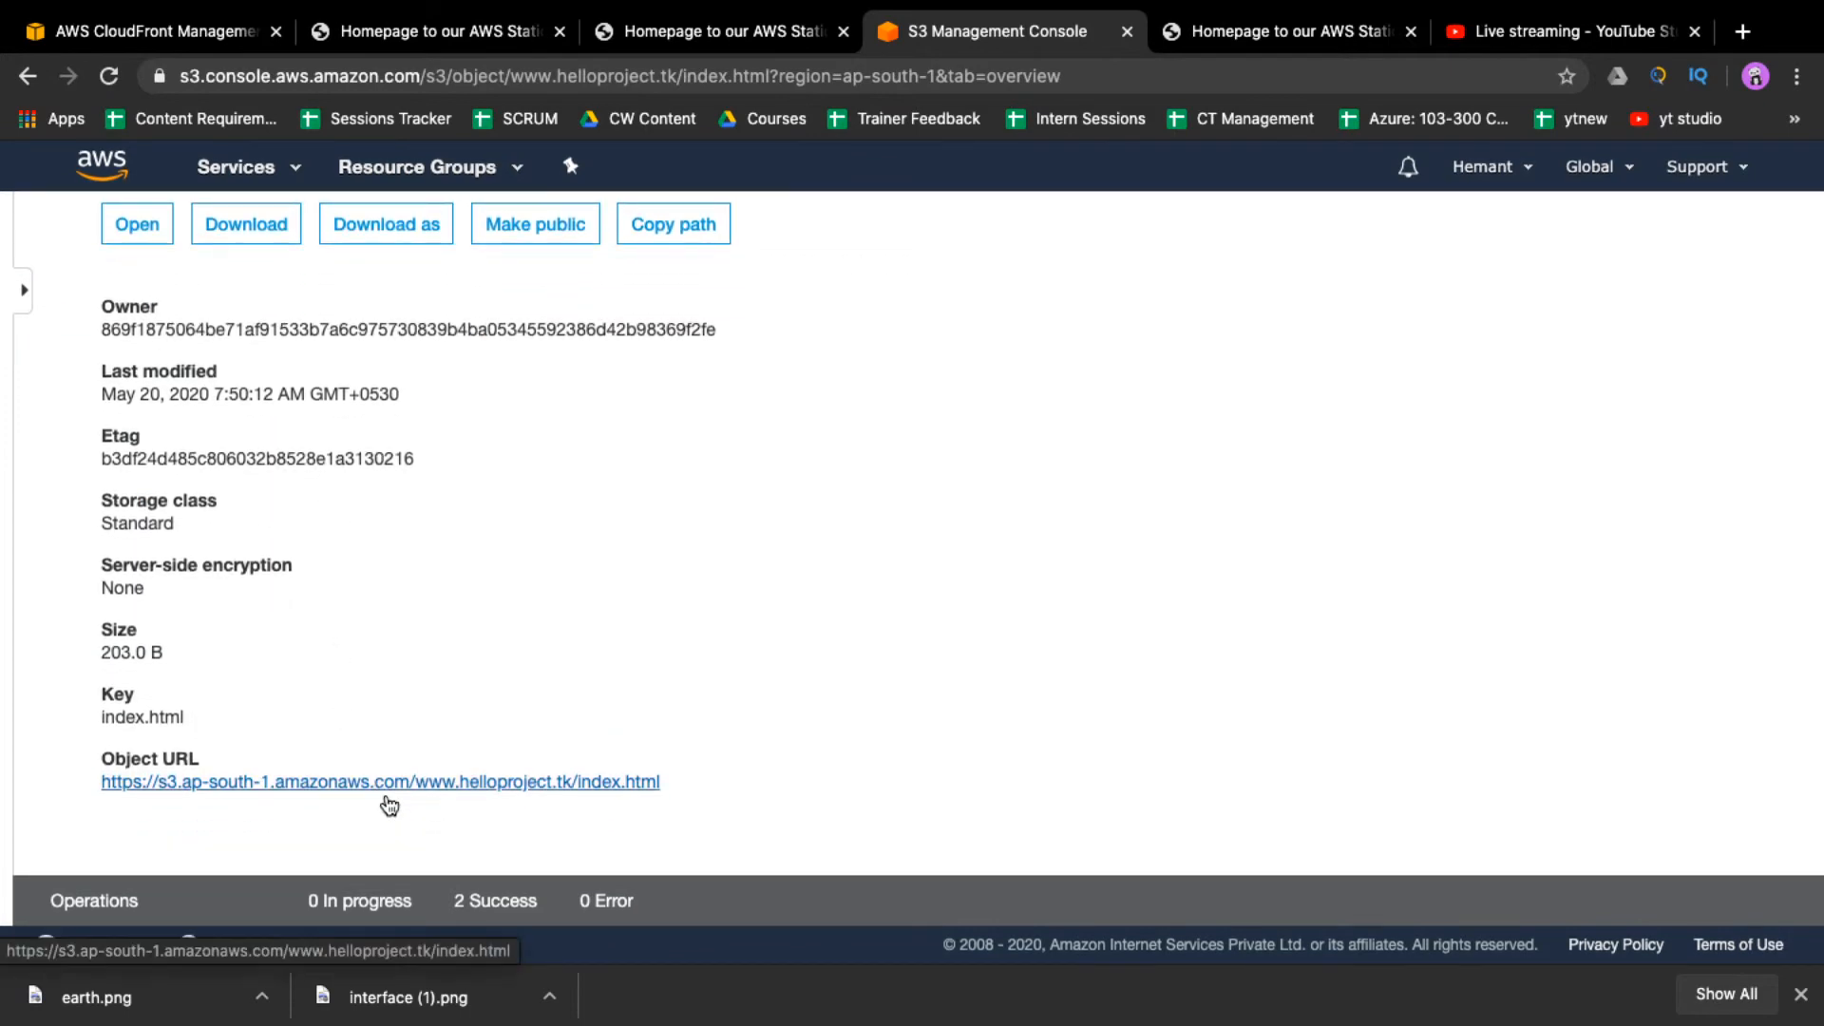
left_click(407, 780)
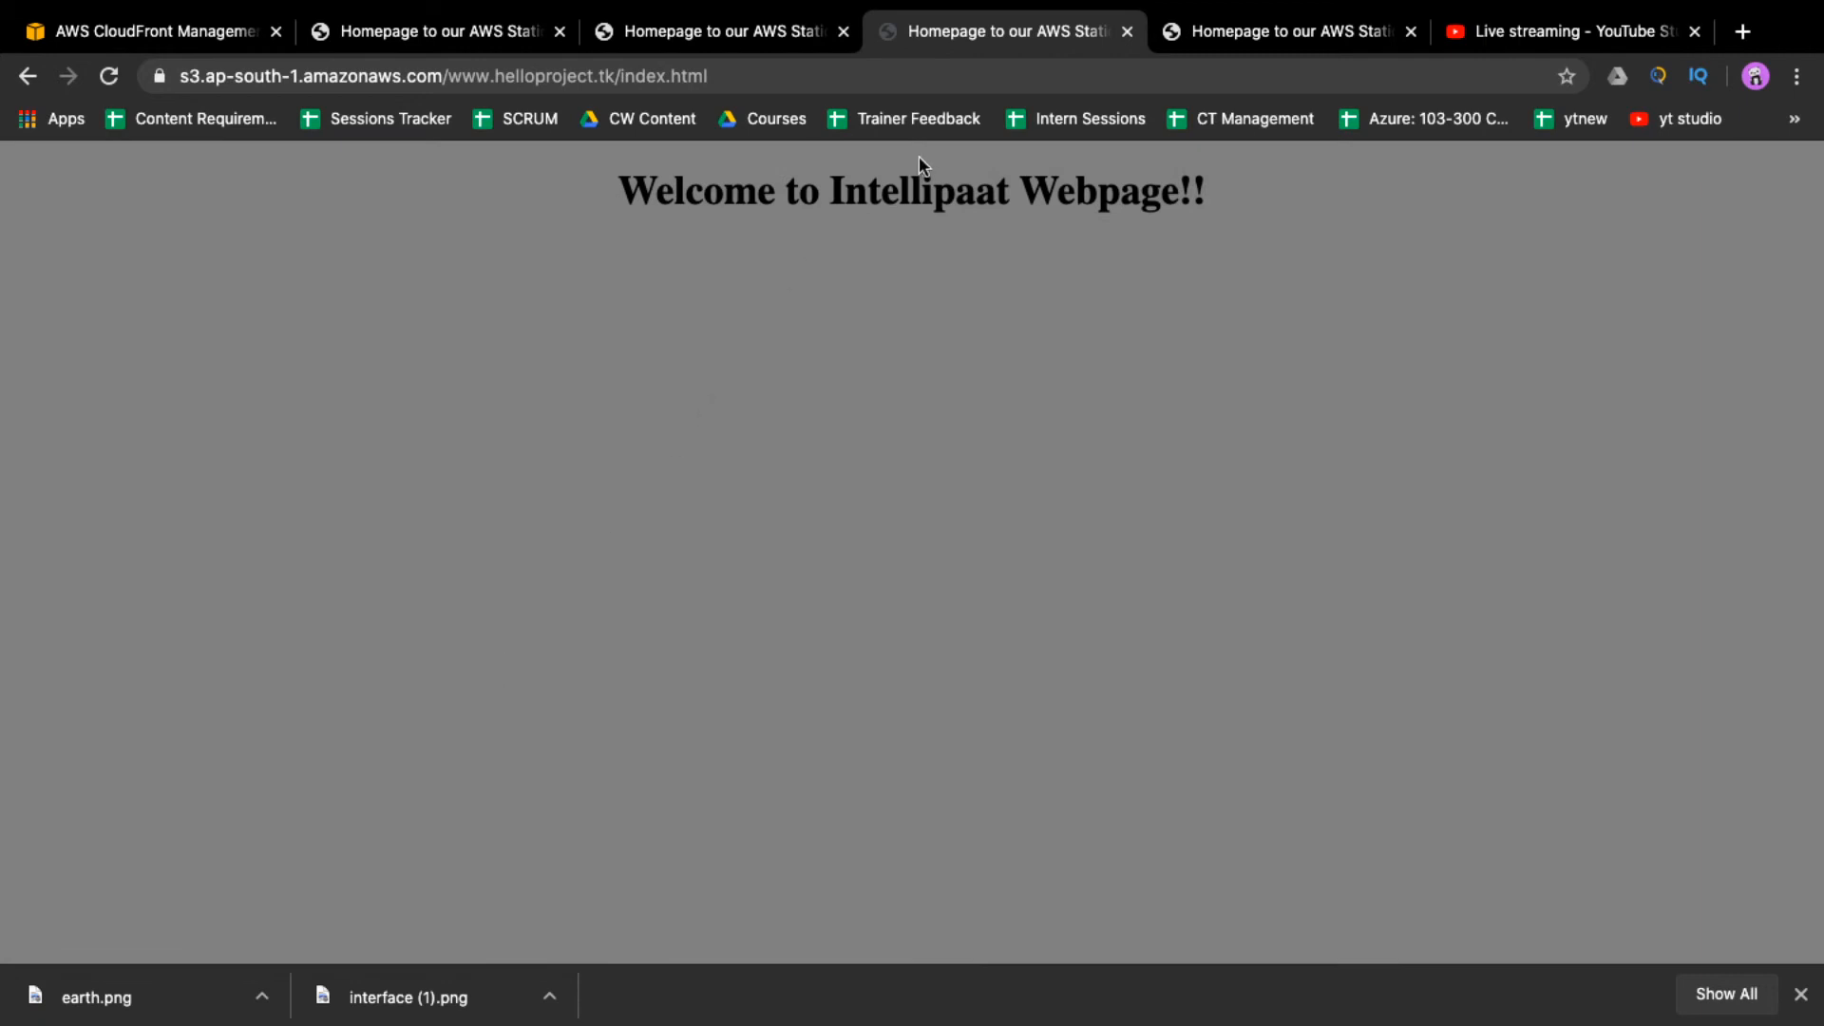
left_click_drag(913, 178, 1486, 211)
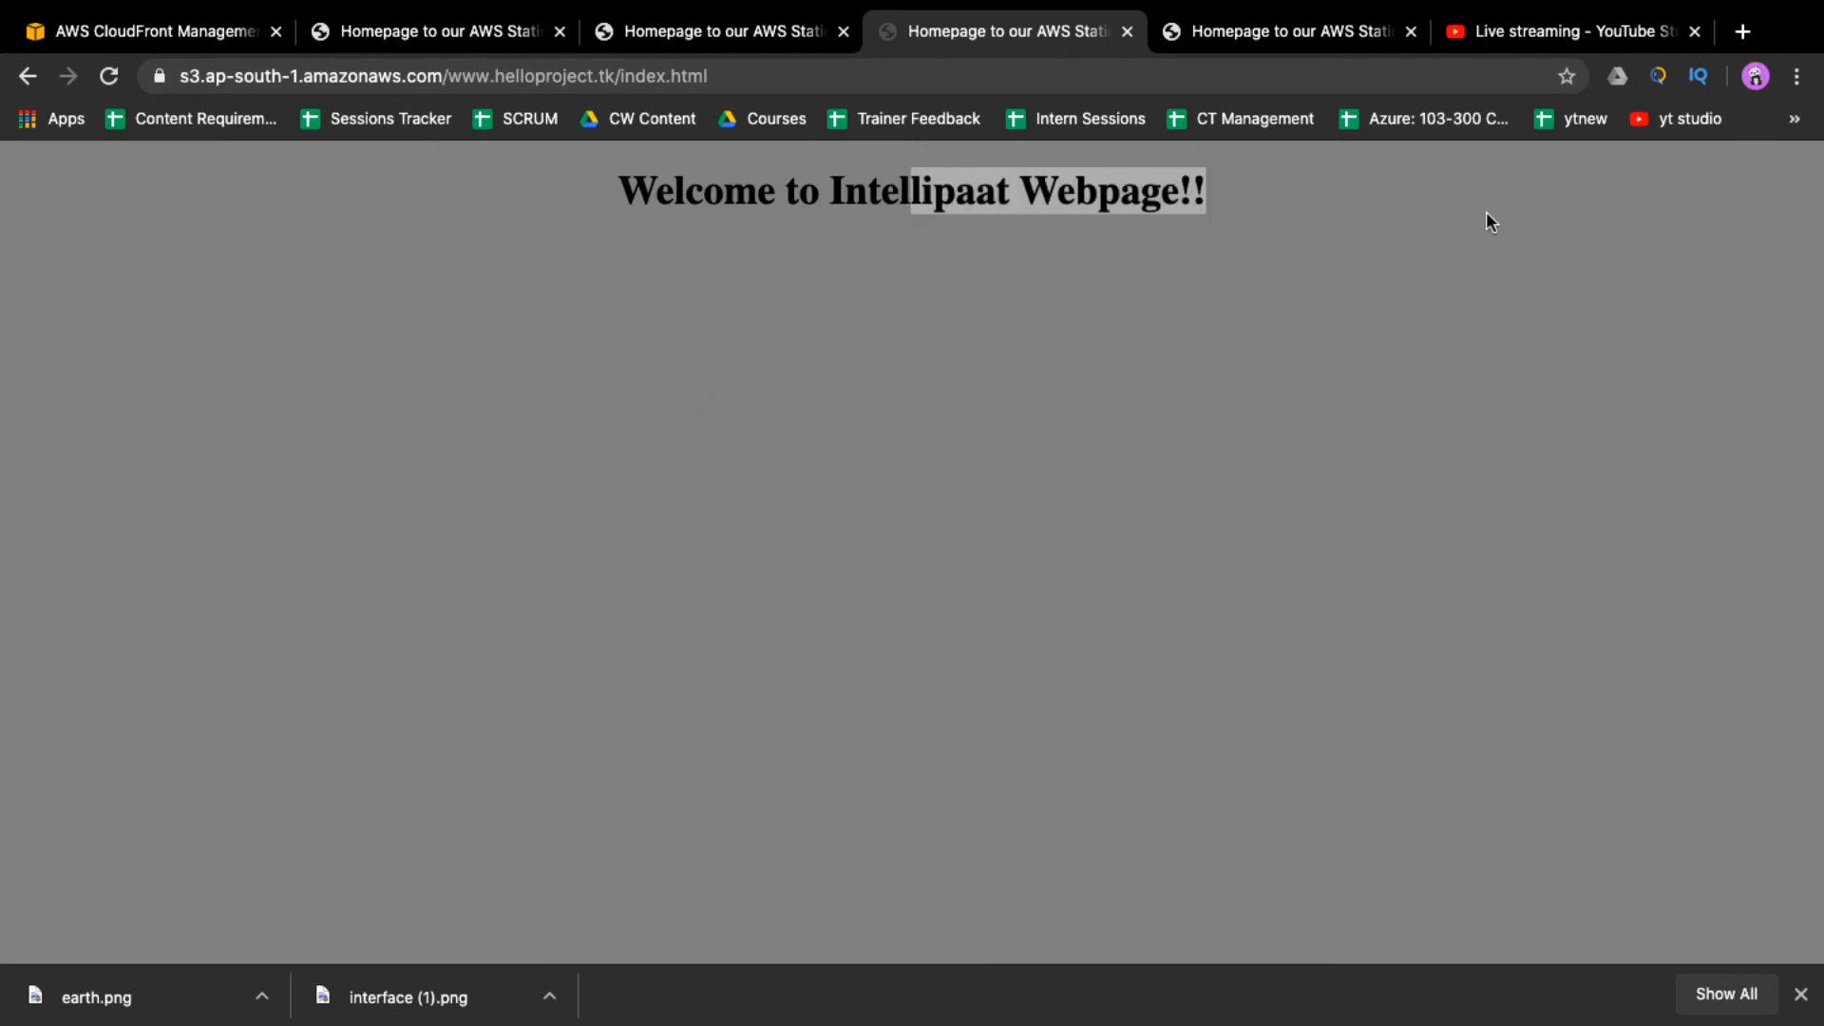
left_click(1127, 31)
- Compare the CloudFront page with the S3 website endpoint's page, and reload d3g25vf3x7mopo.cloudfront.net
left_click(766, 46)
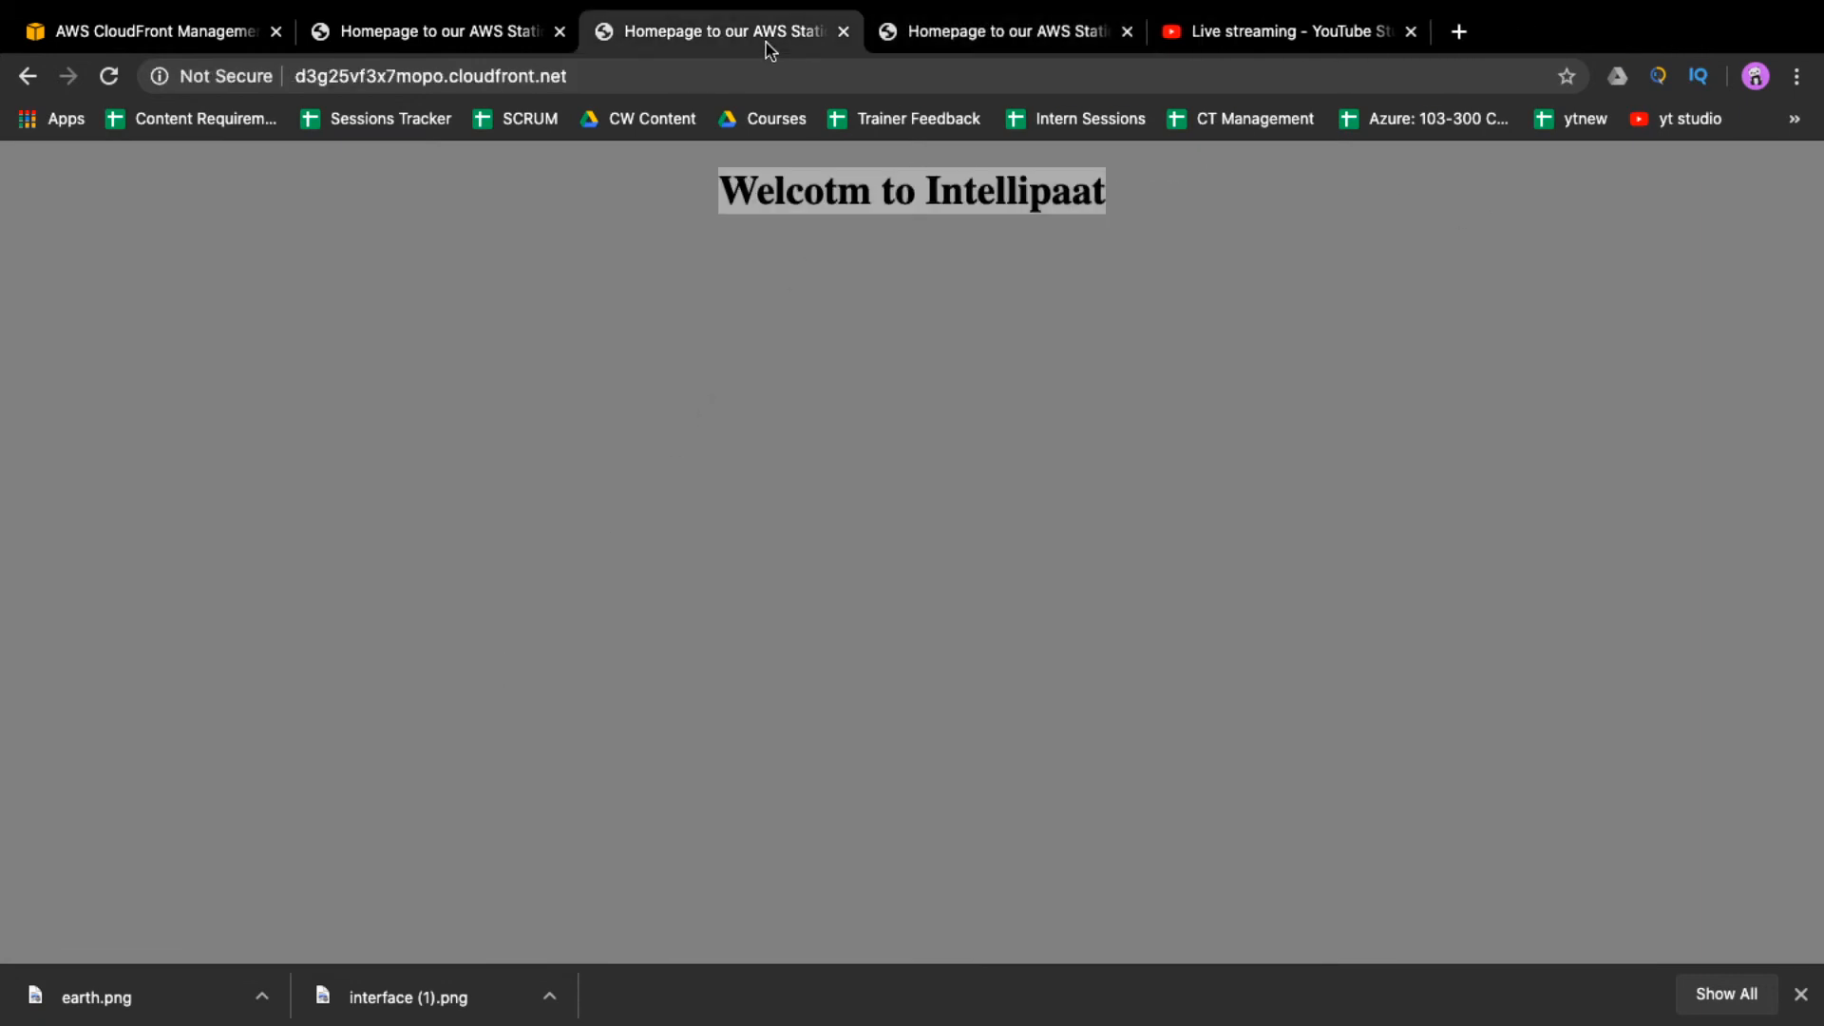
left_click(457, 45)
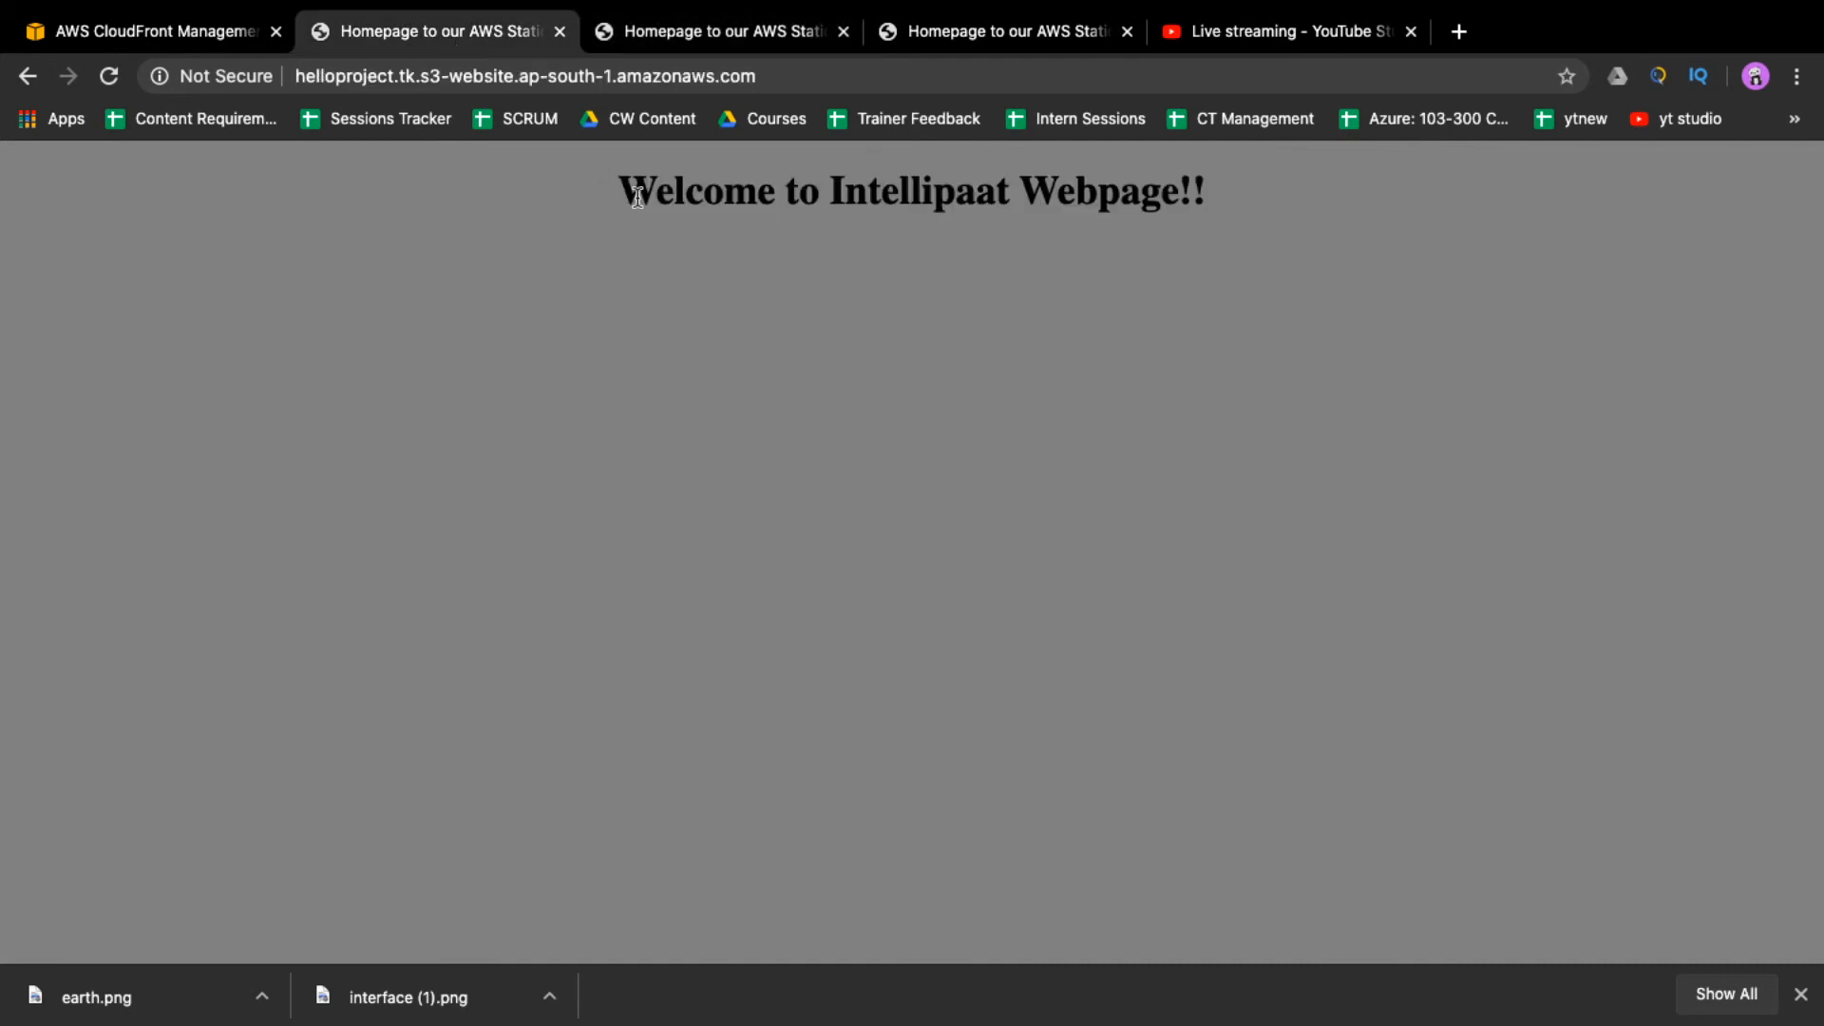
double_click(653, 211)
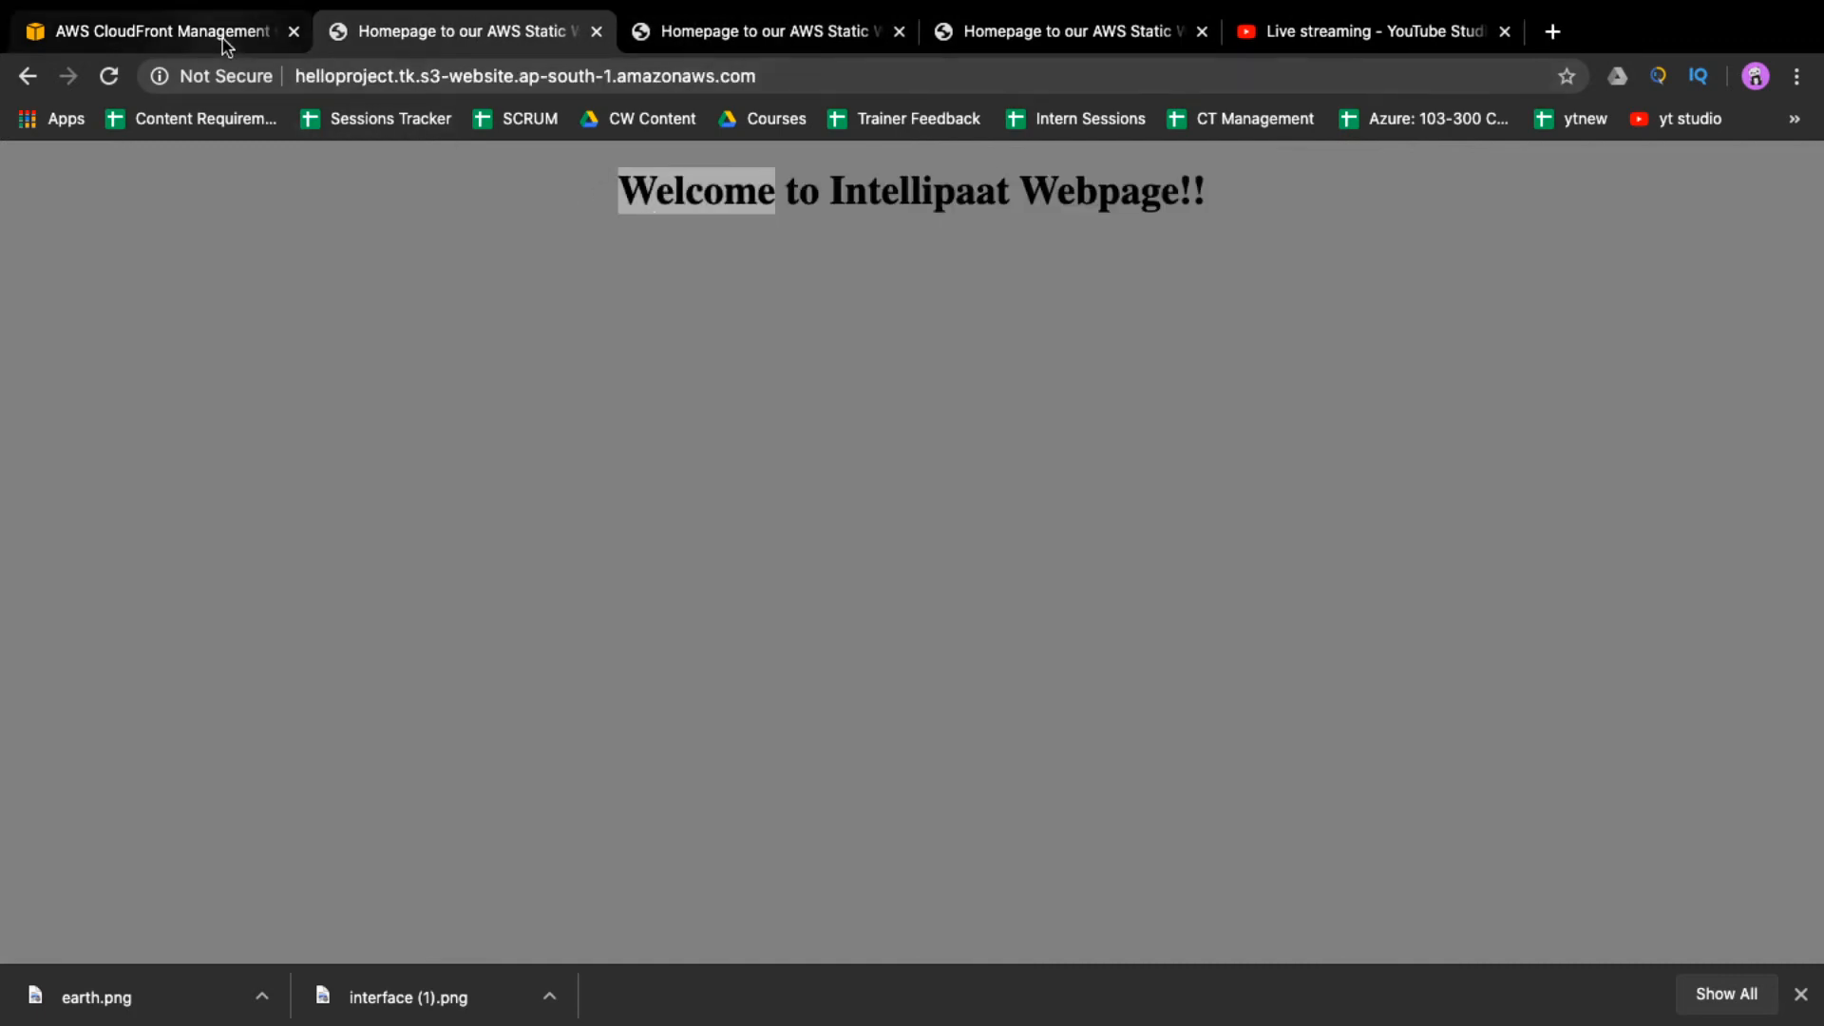
left_click(162, 31)
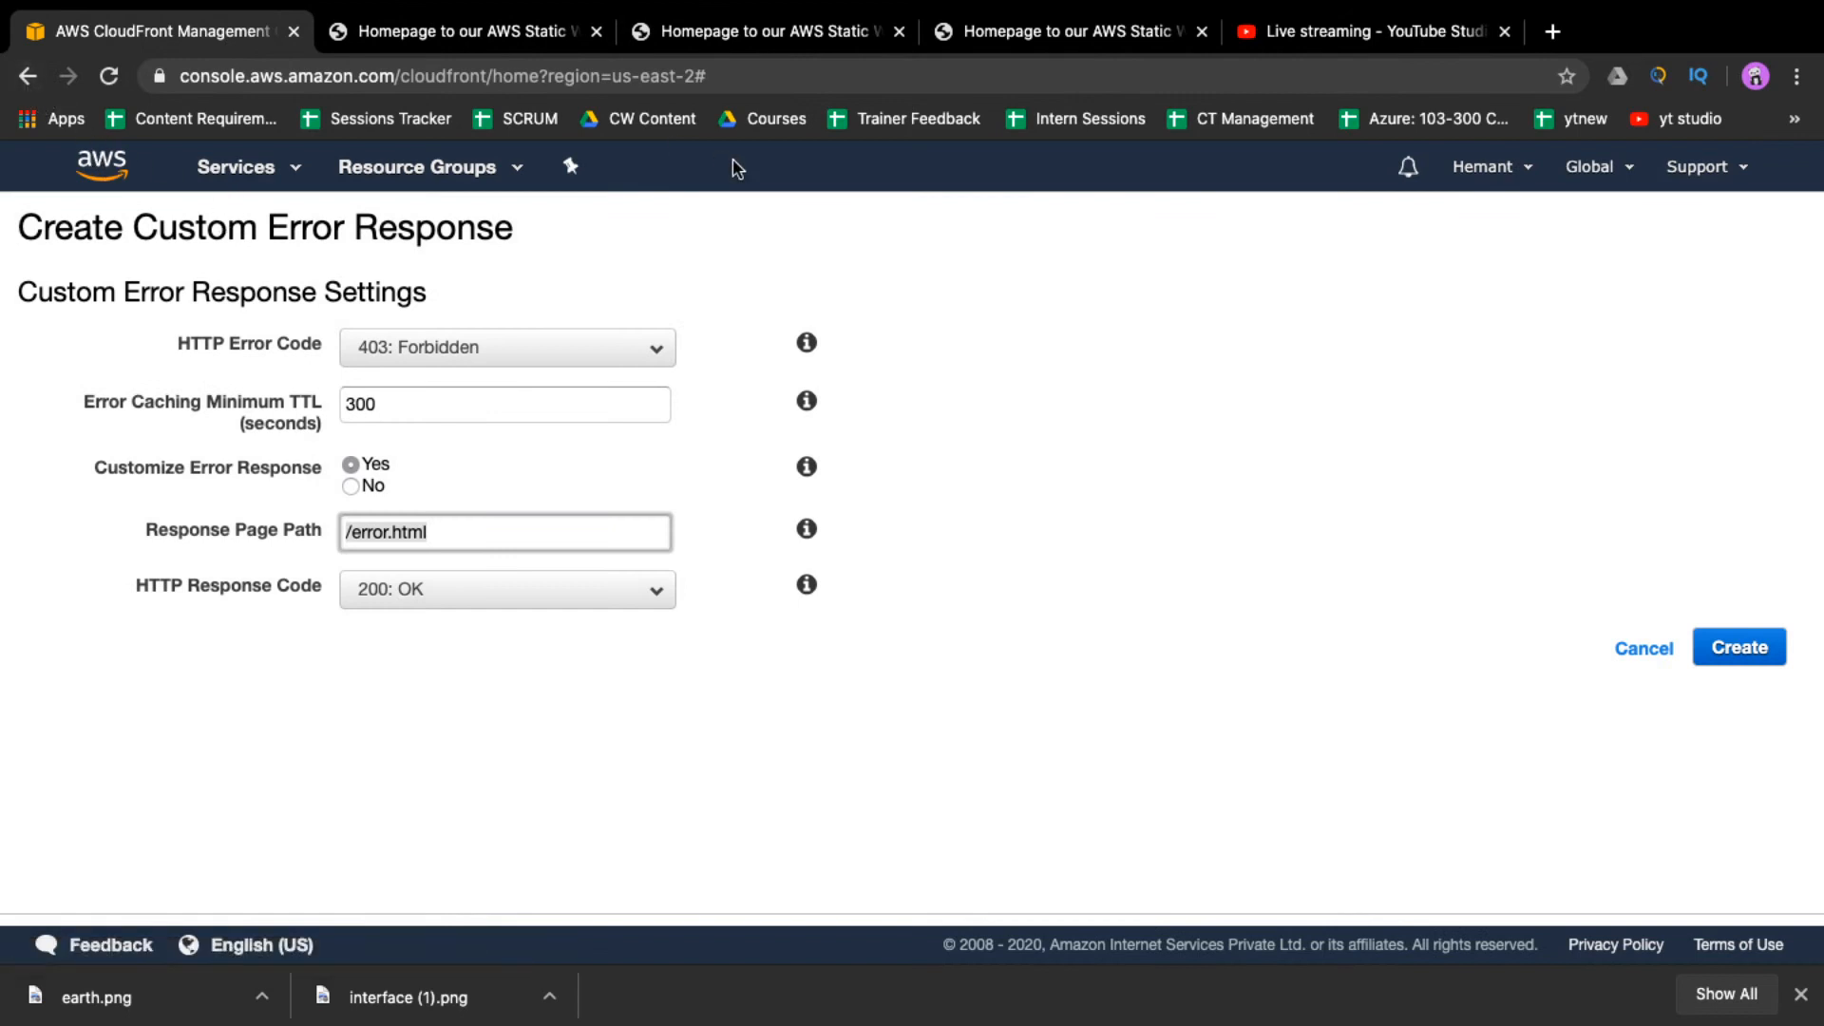
left_click(774, 38)
left_click(783, 82)
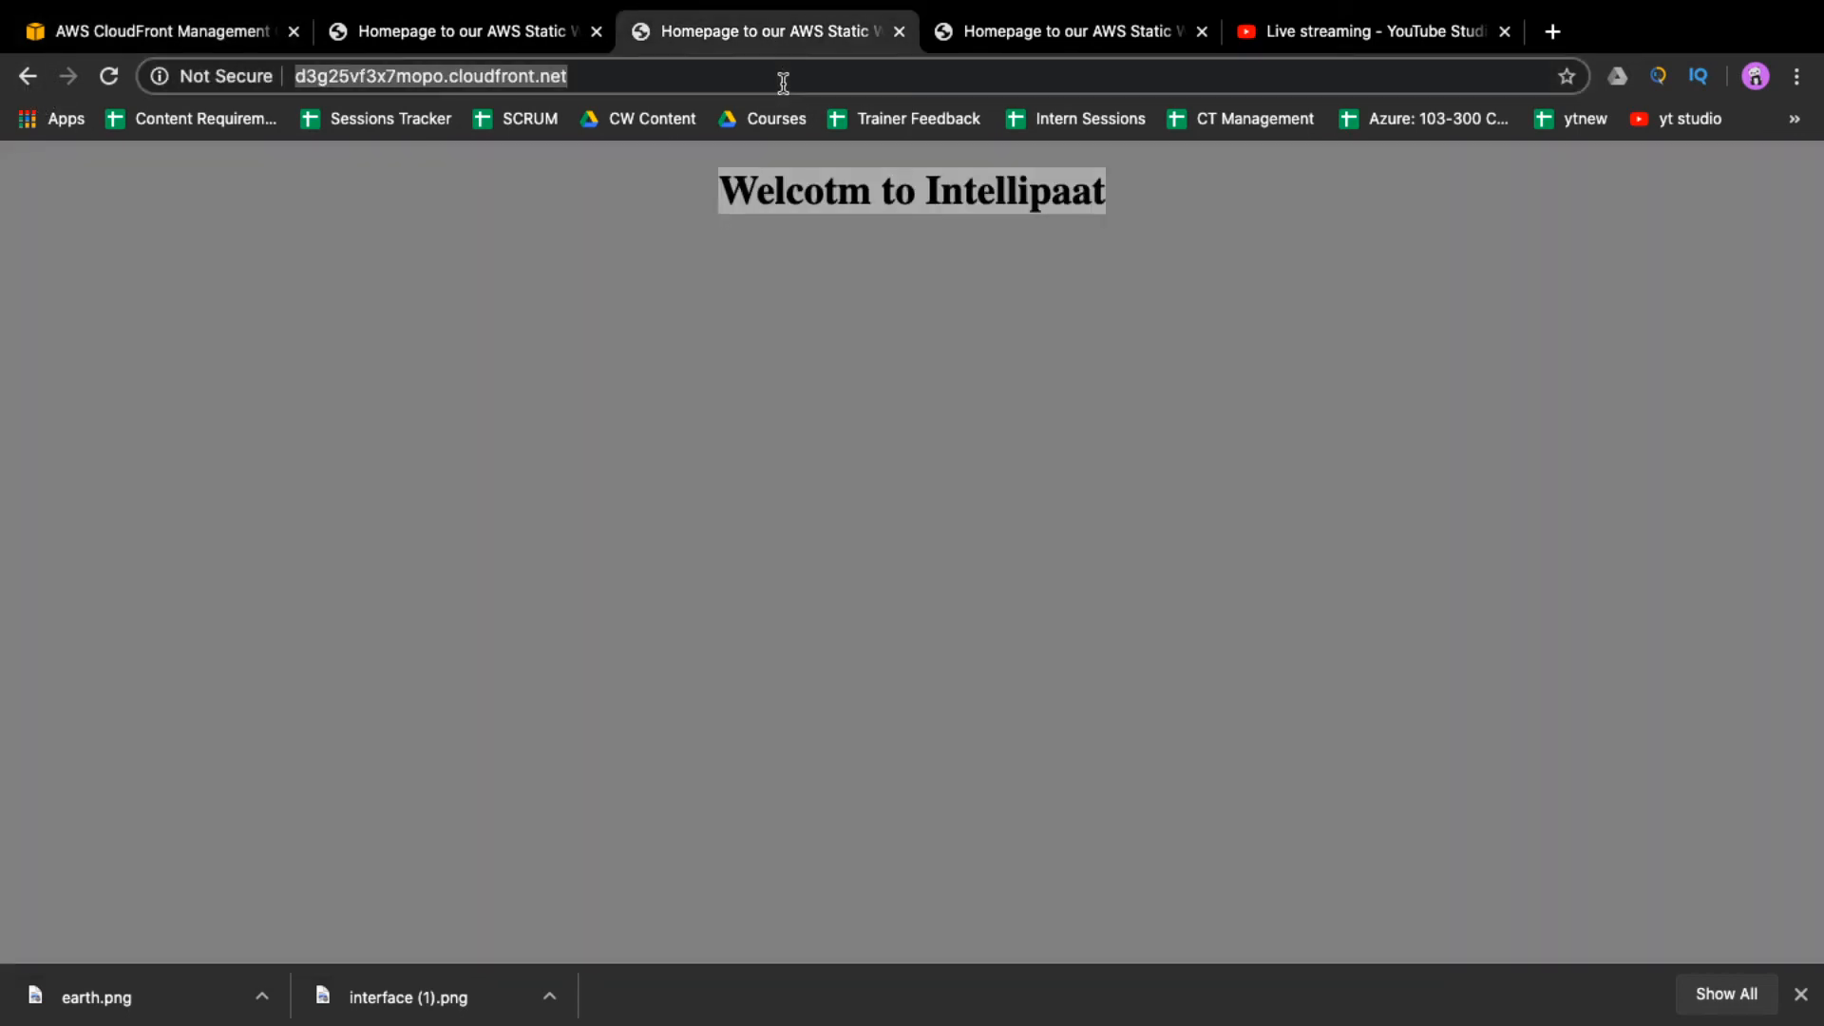
key("Return")
left_click(783, 83)
key("Return")
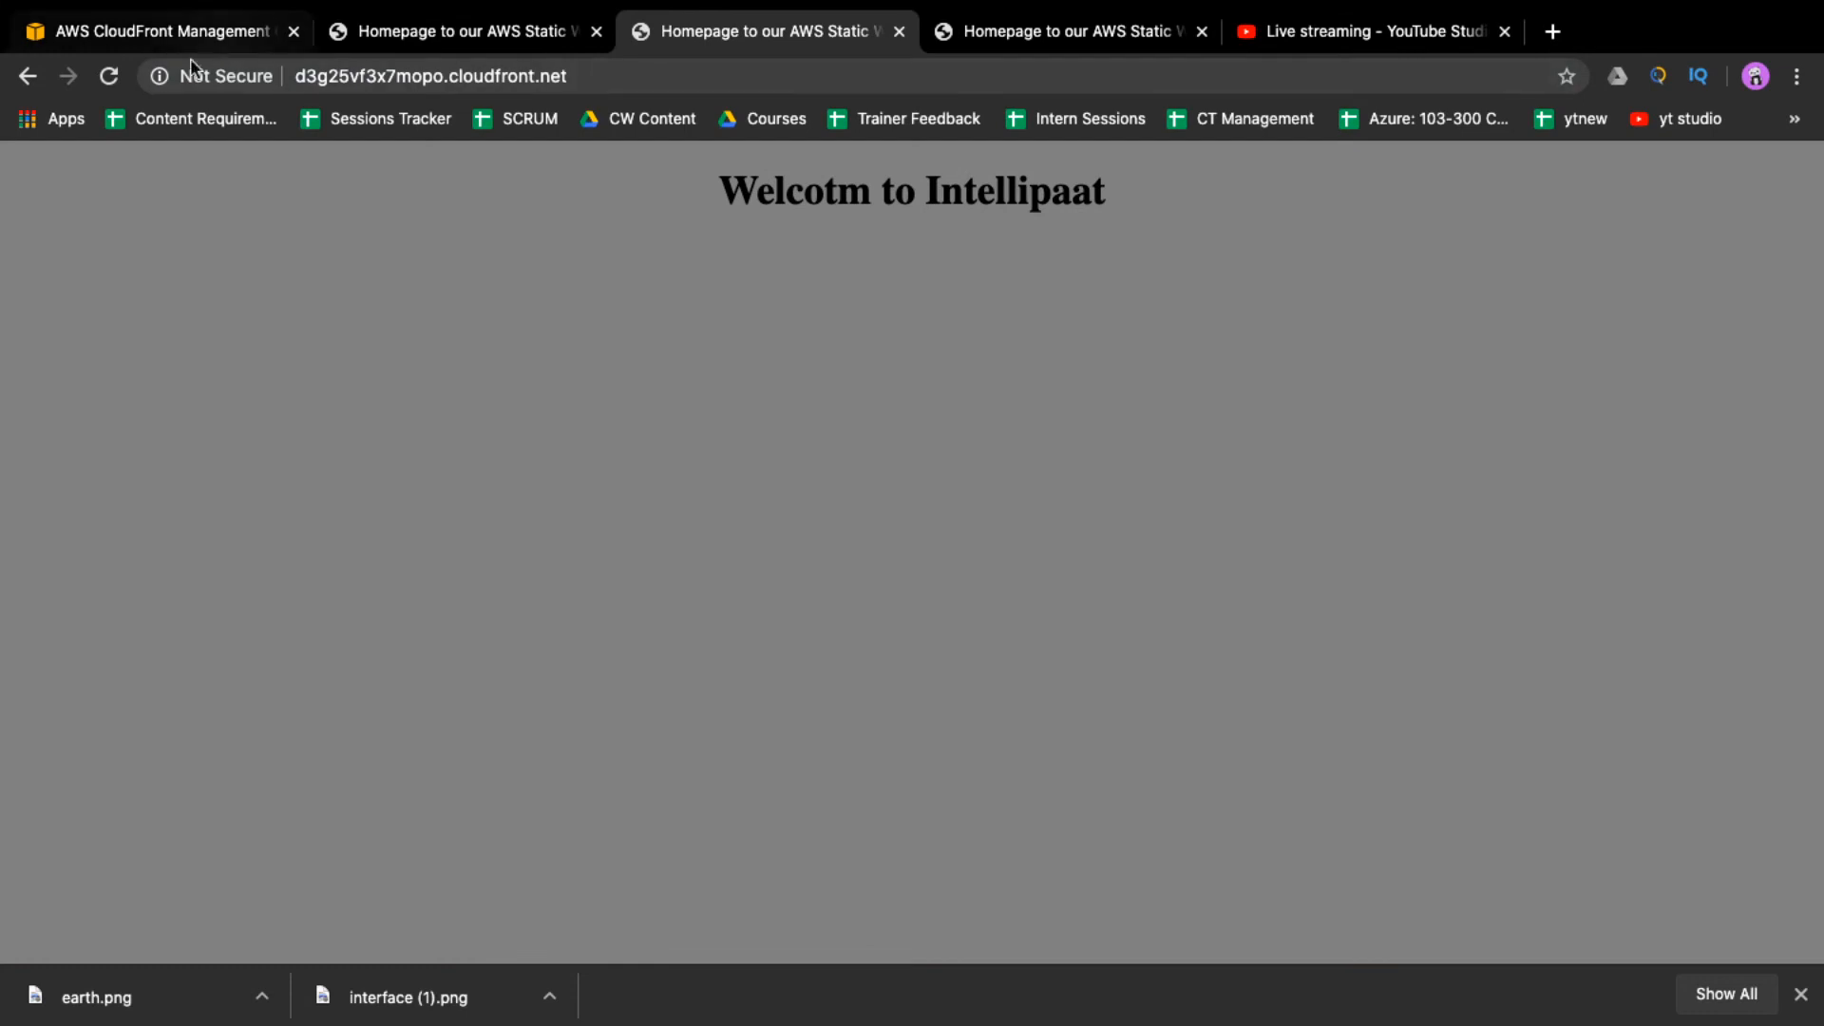
- Return to the CloudFront distributions list, examine the deployment status of both distributions, and refresh the list
left_click(157, 32)
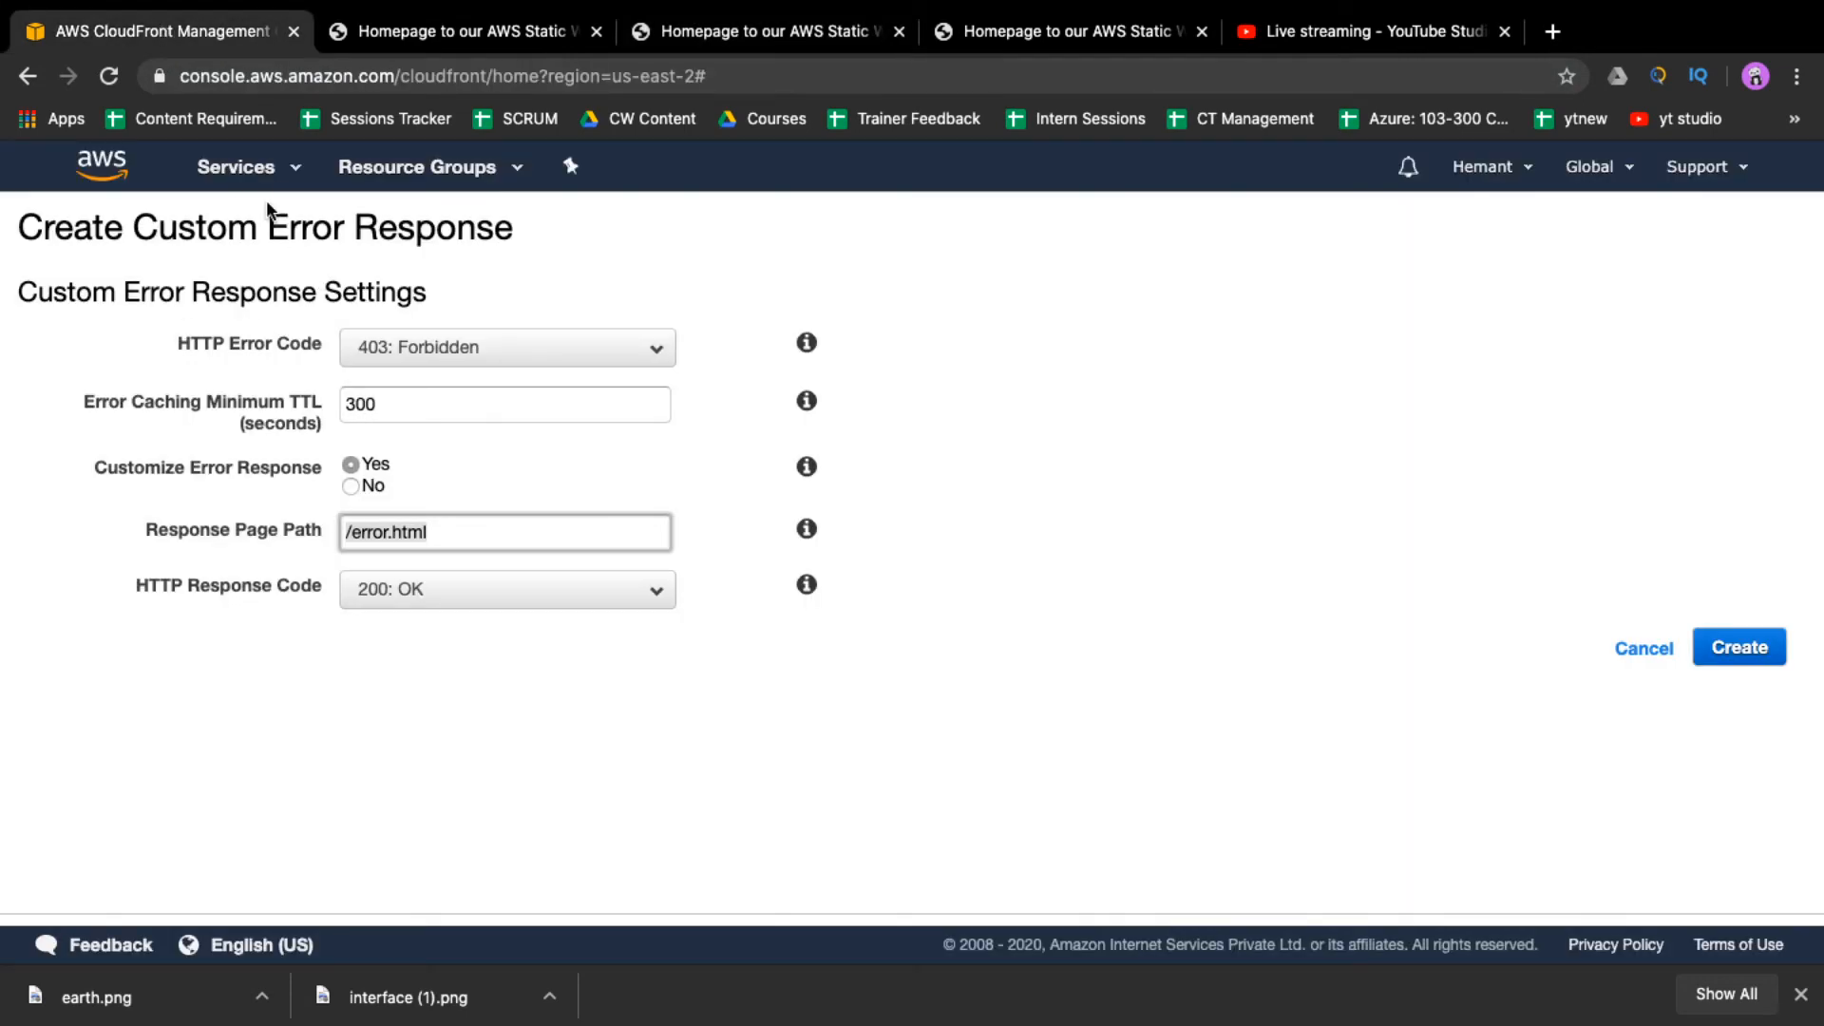
left_click(249, 171)
left_click(130, 300)
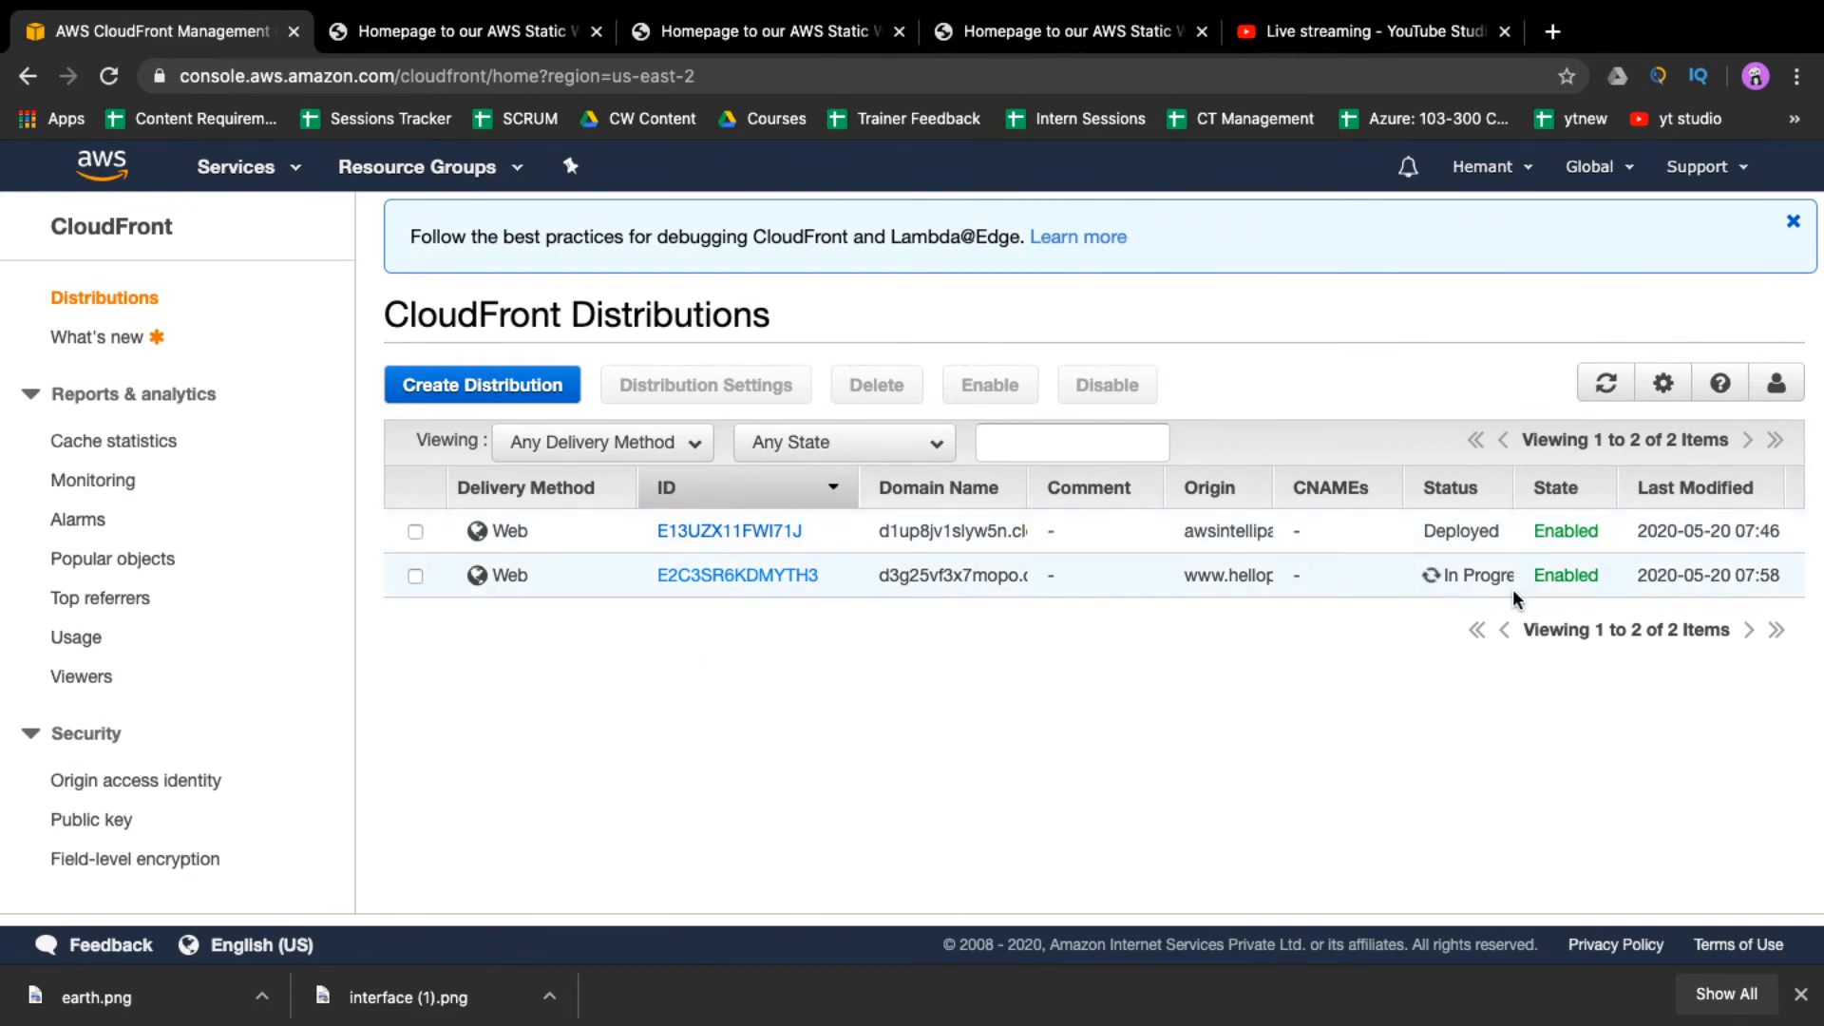
double_click(1232, 526)
double_click(1490, 533)
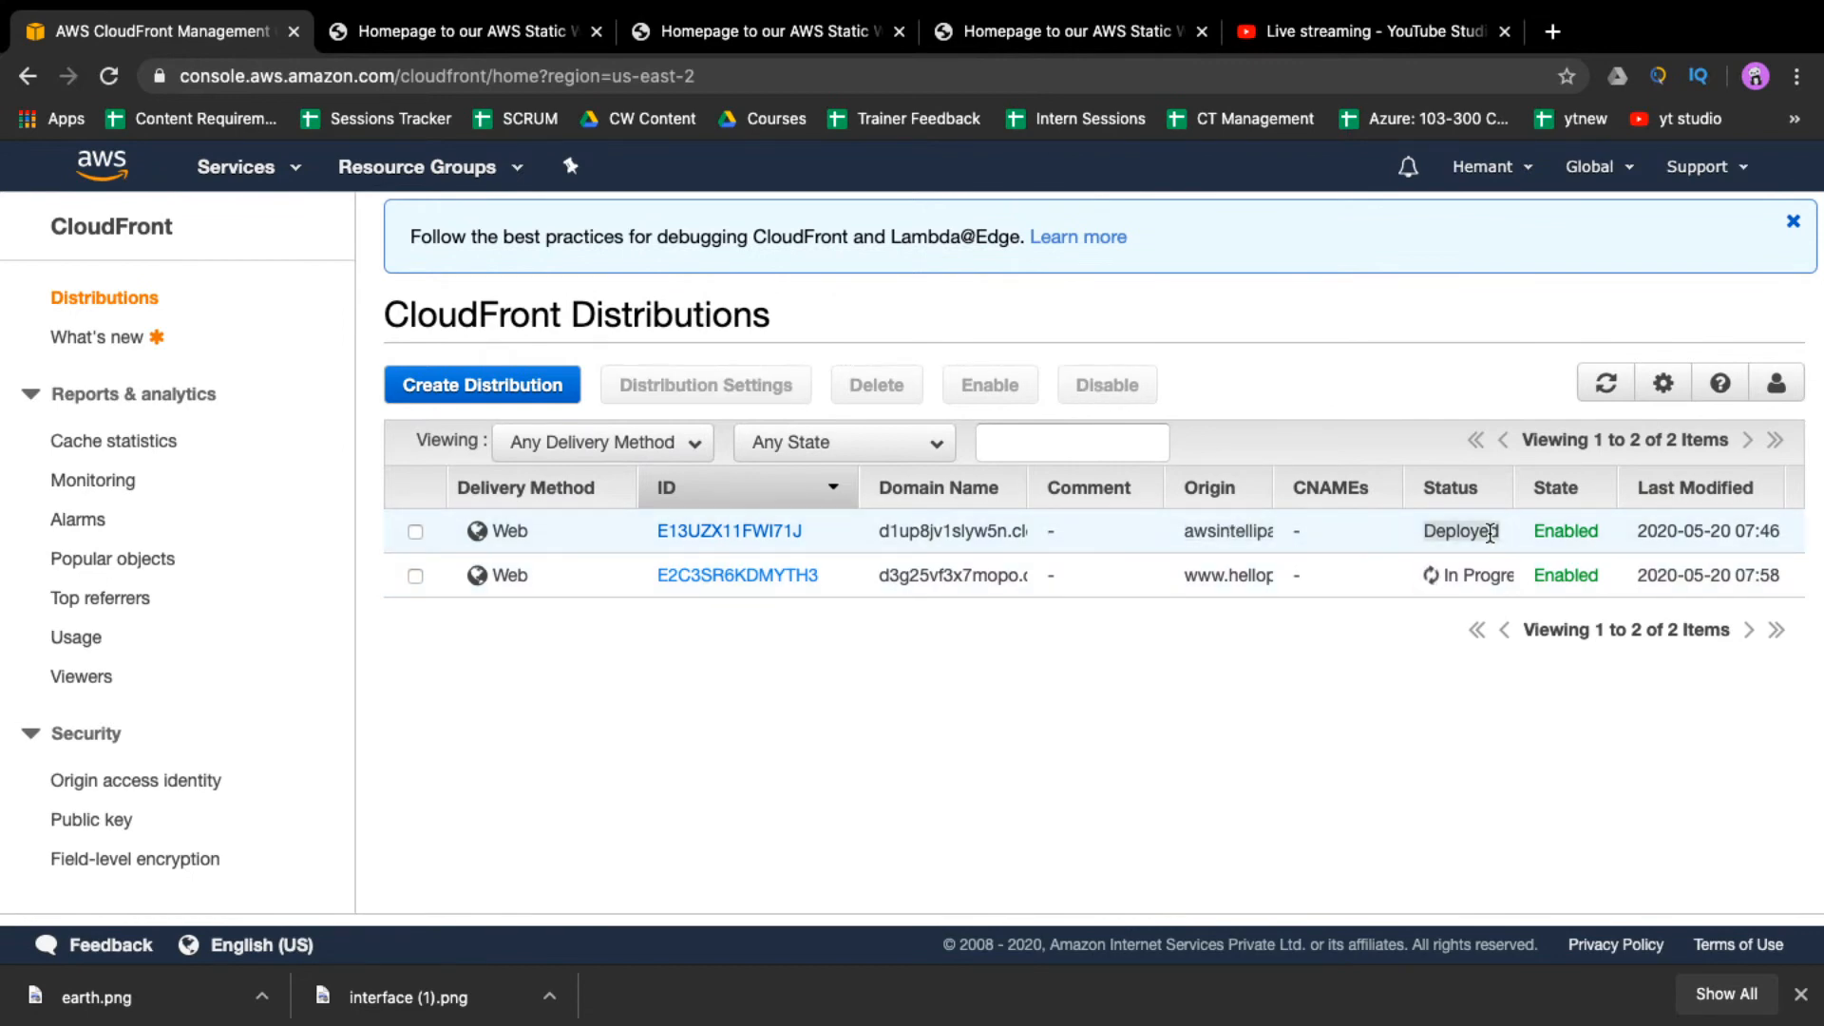
double_click(939, 575)
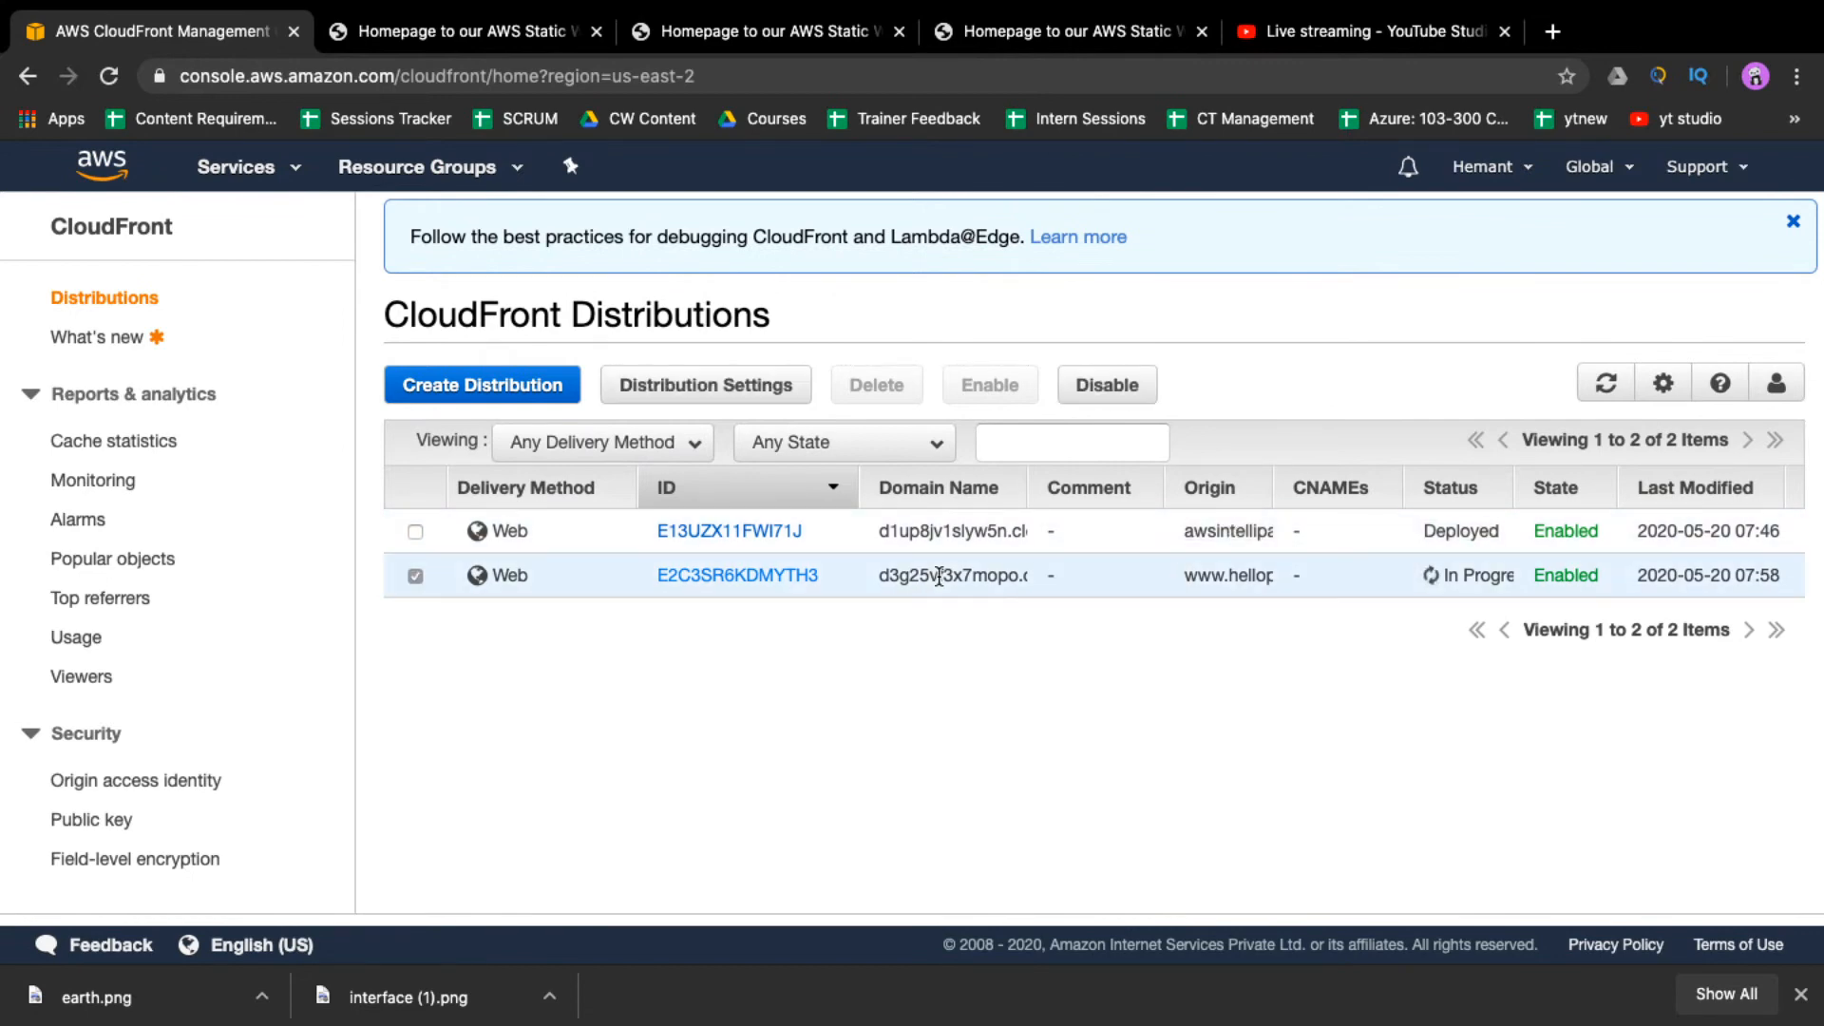
double_click(1463, 576)
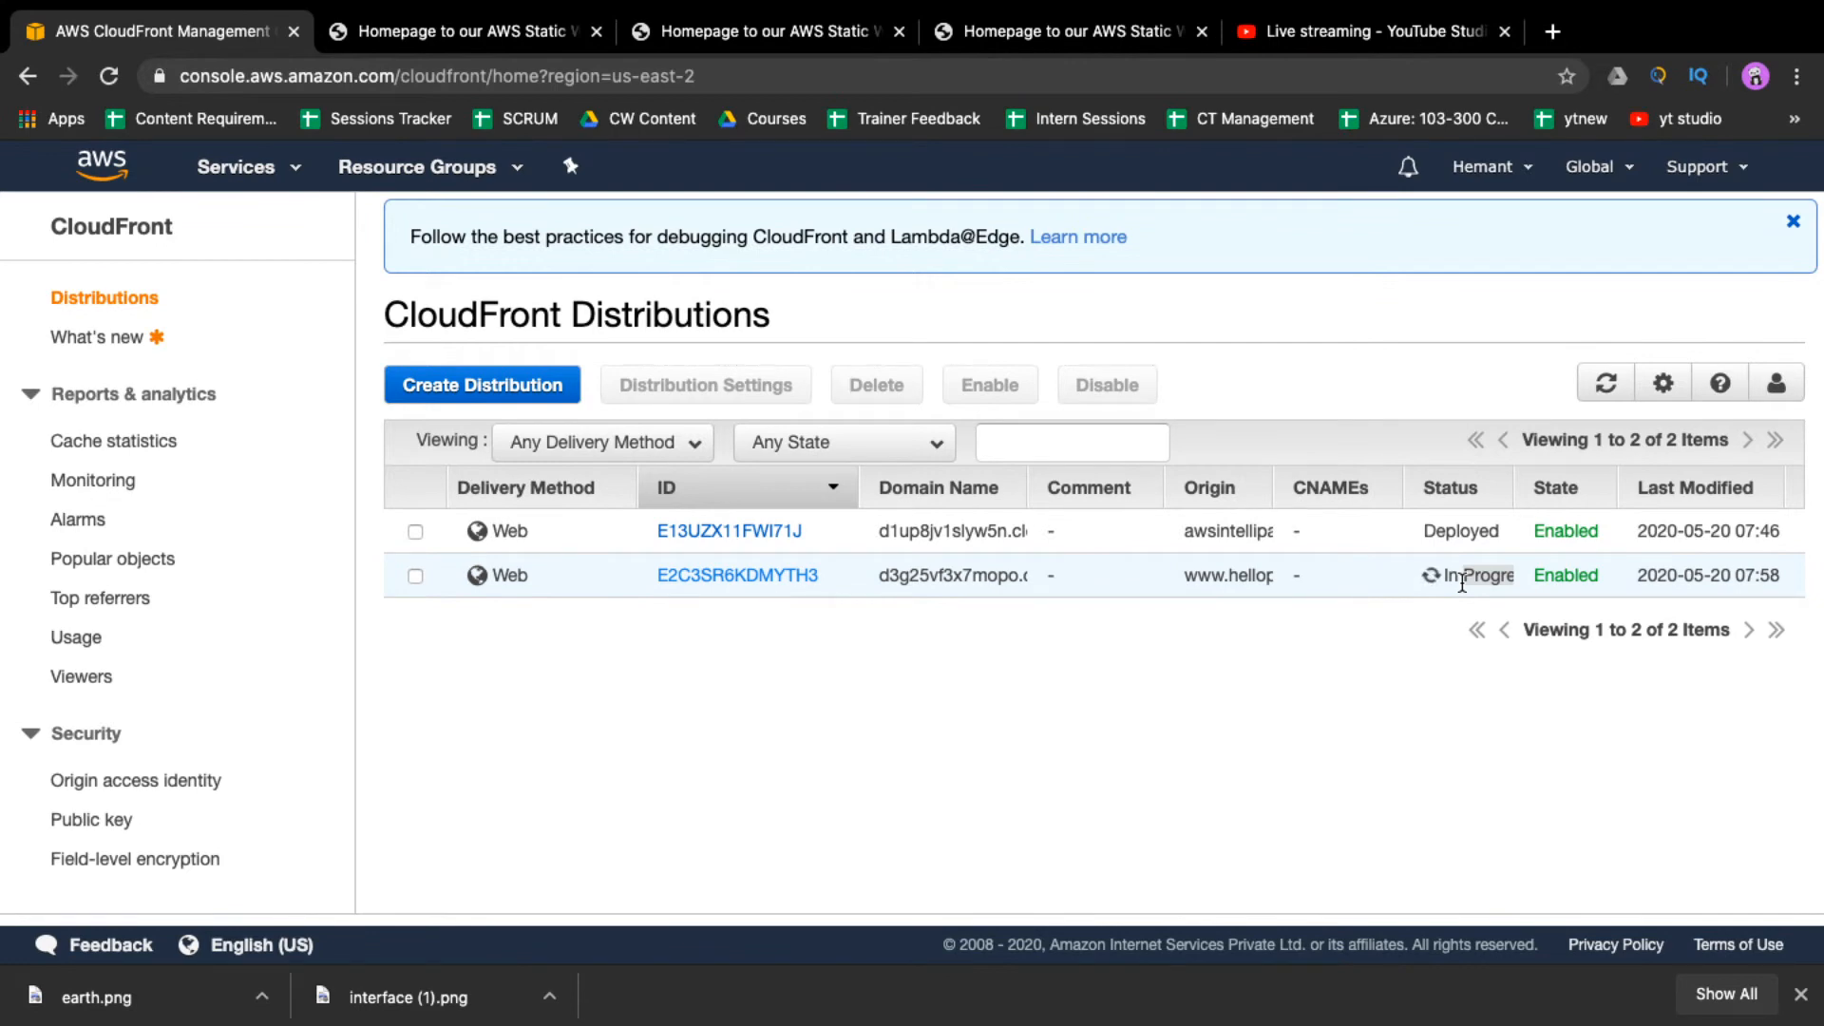
left_click(1449, 576)
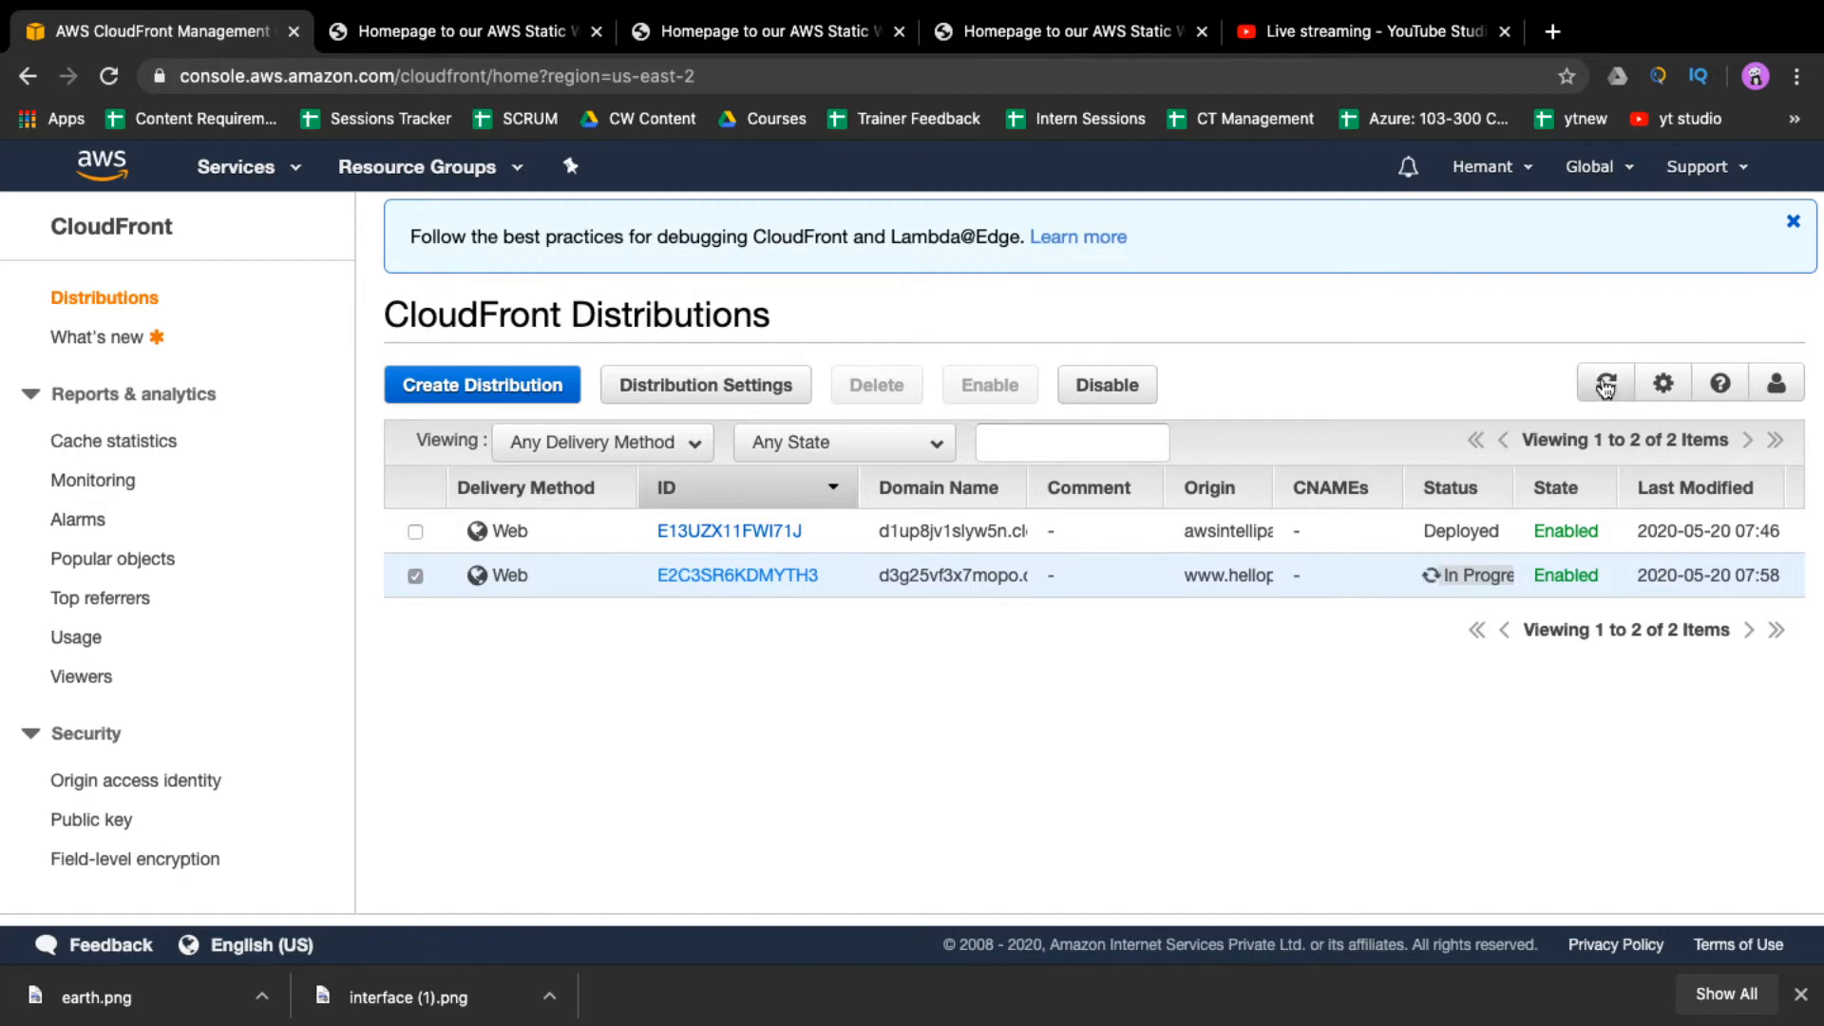
left_click(1606, 384)
left_click(1606, 385)
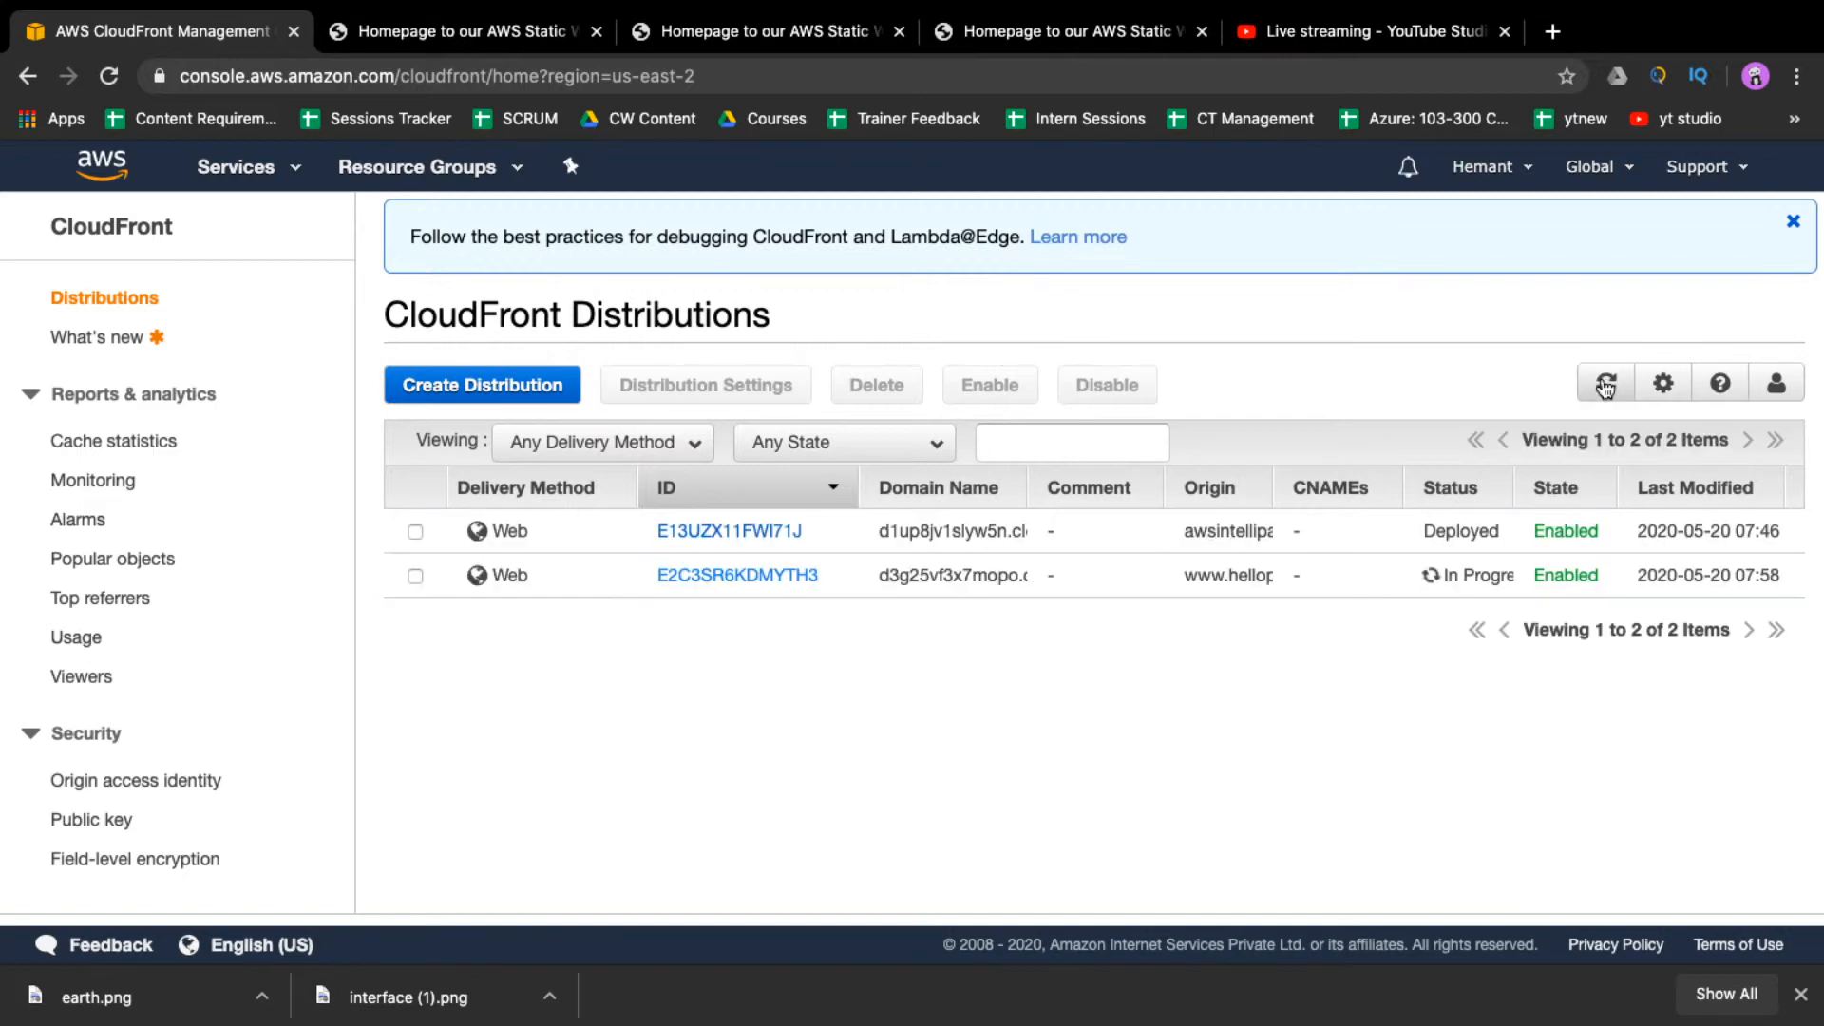
left_click(1476, 575)
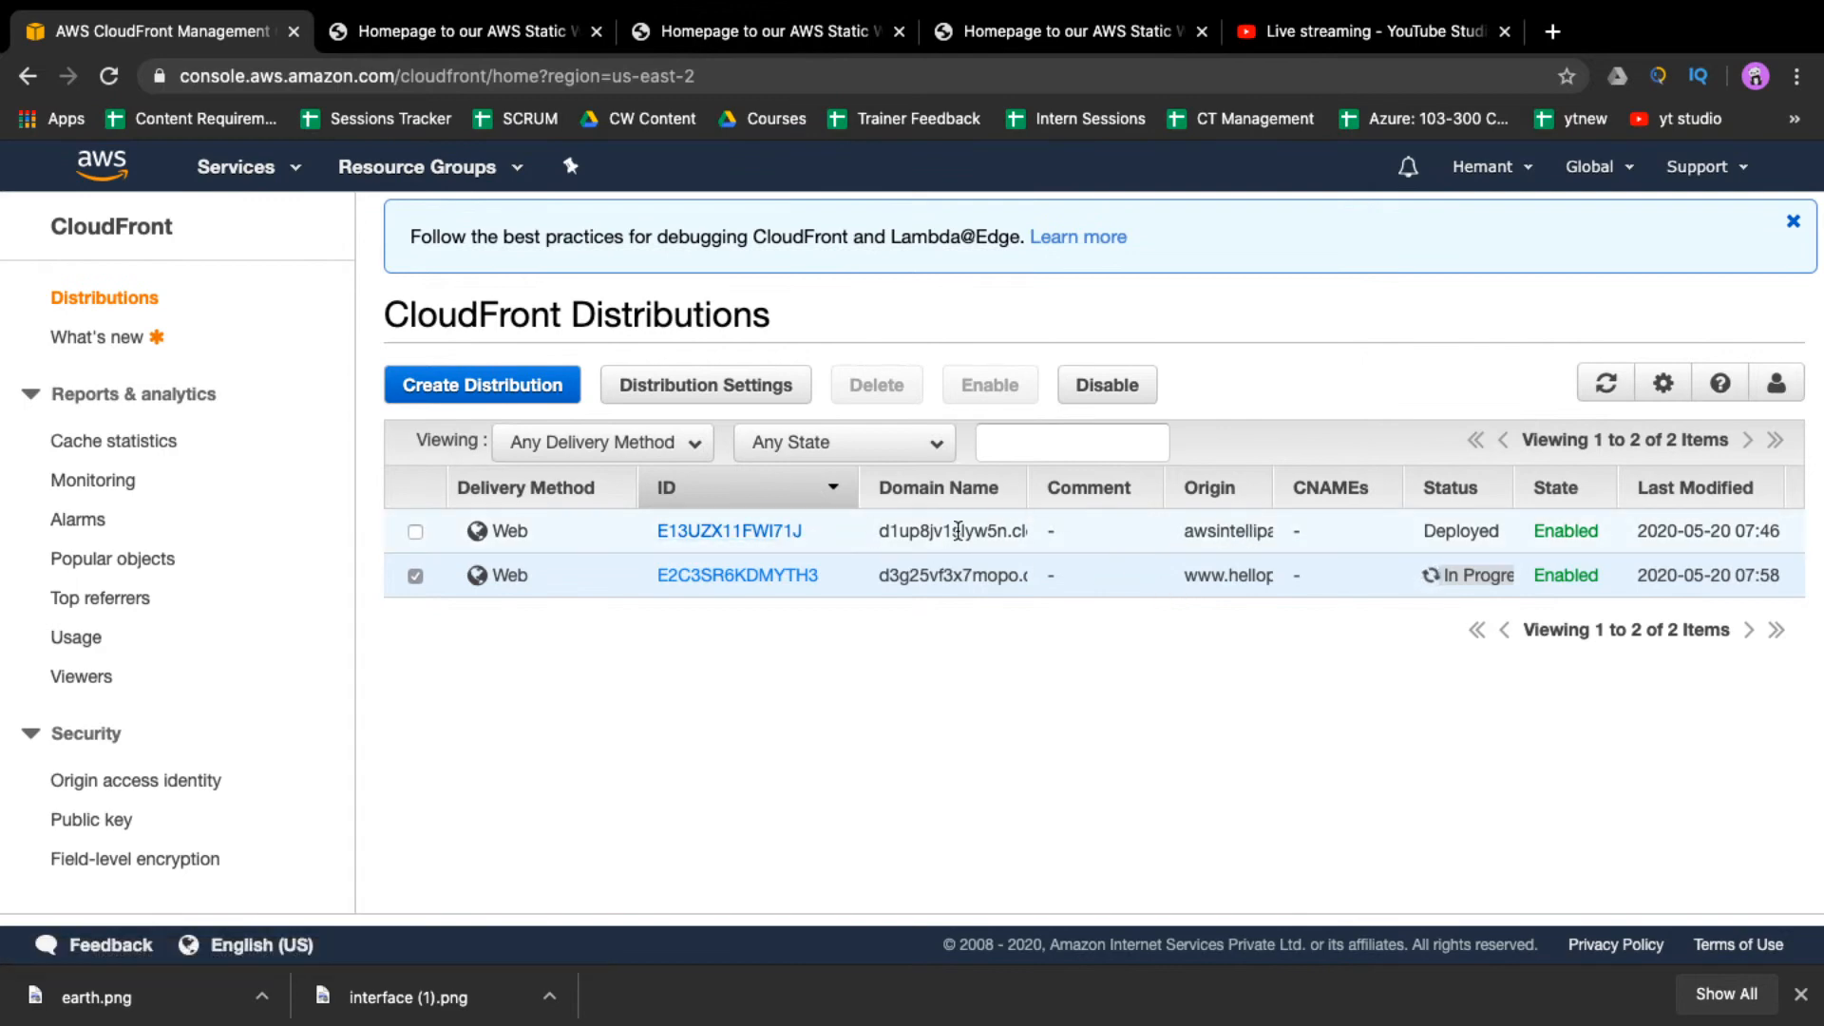
- Open the settings of the deployed distribution with the awsintellipaat origin and select its domain name for copying
double_click(1197, 525)
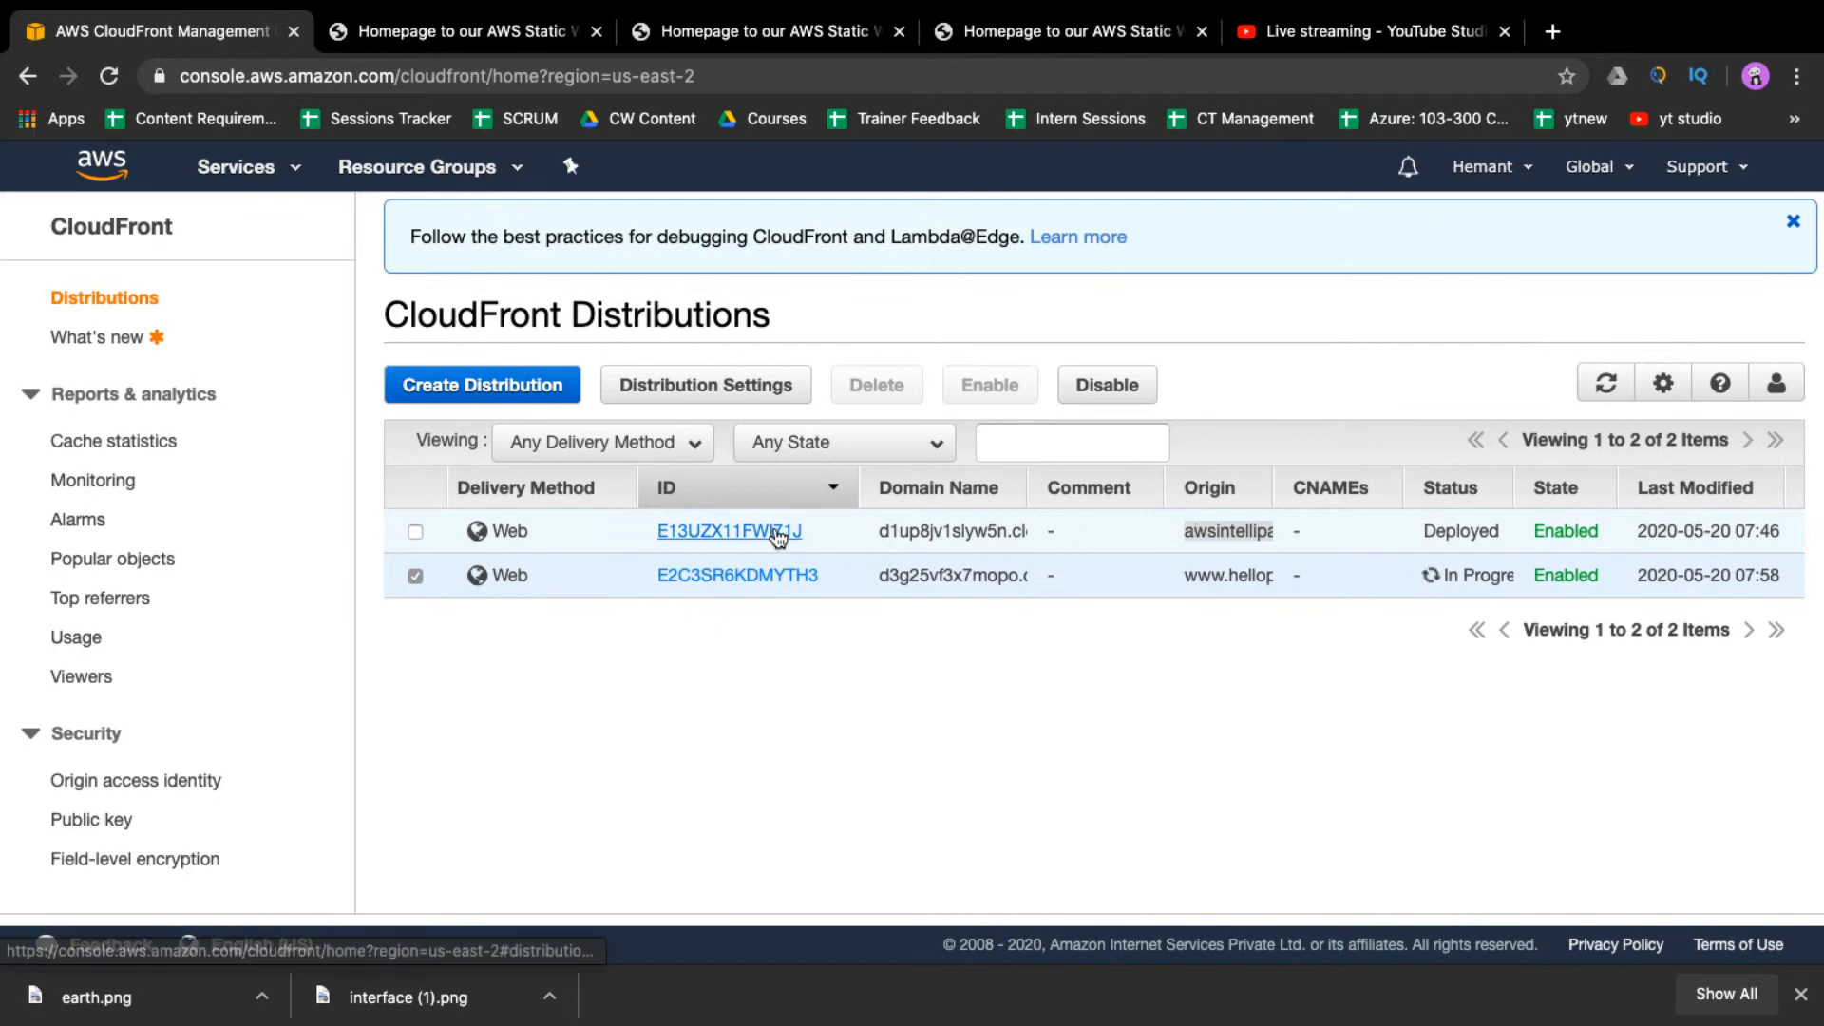
left_click(774, 531)
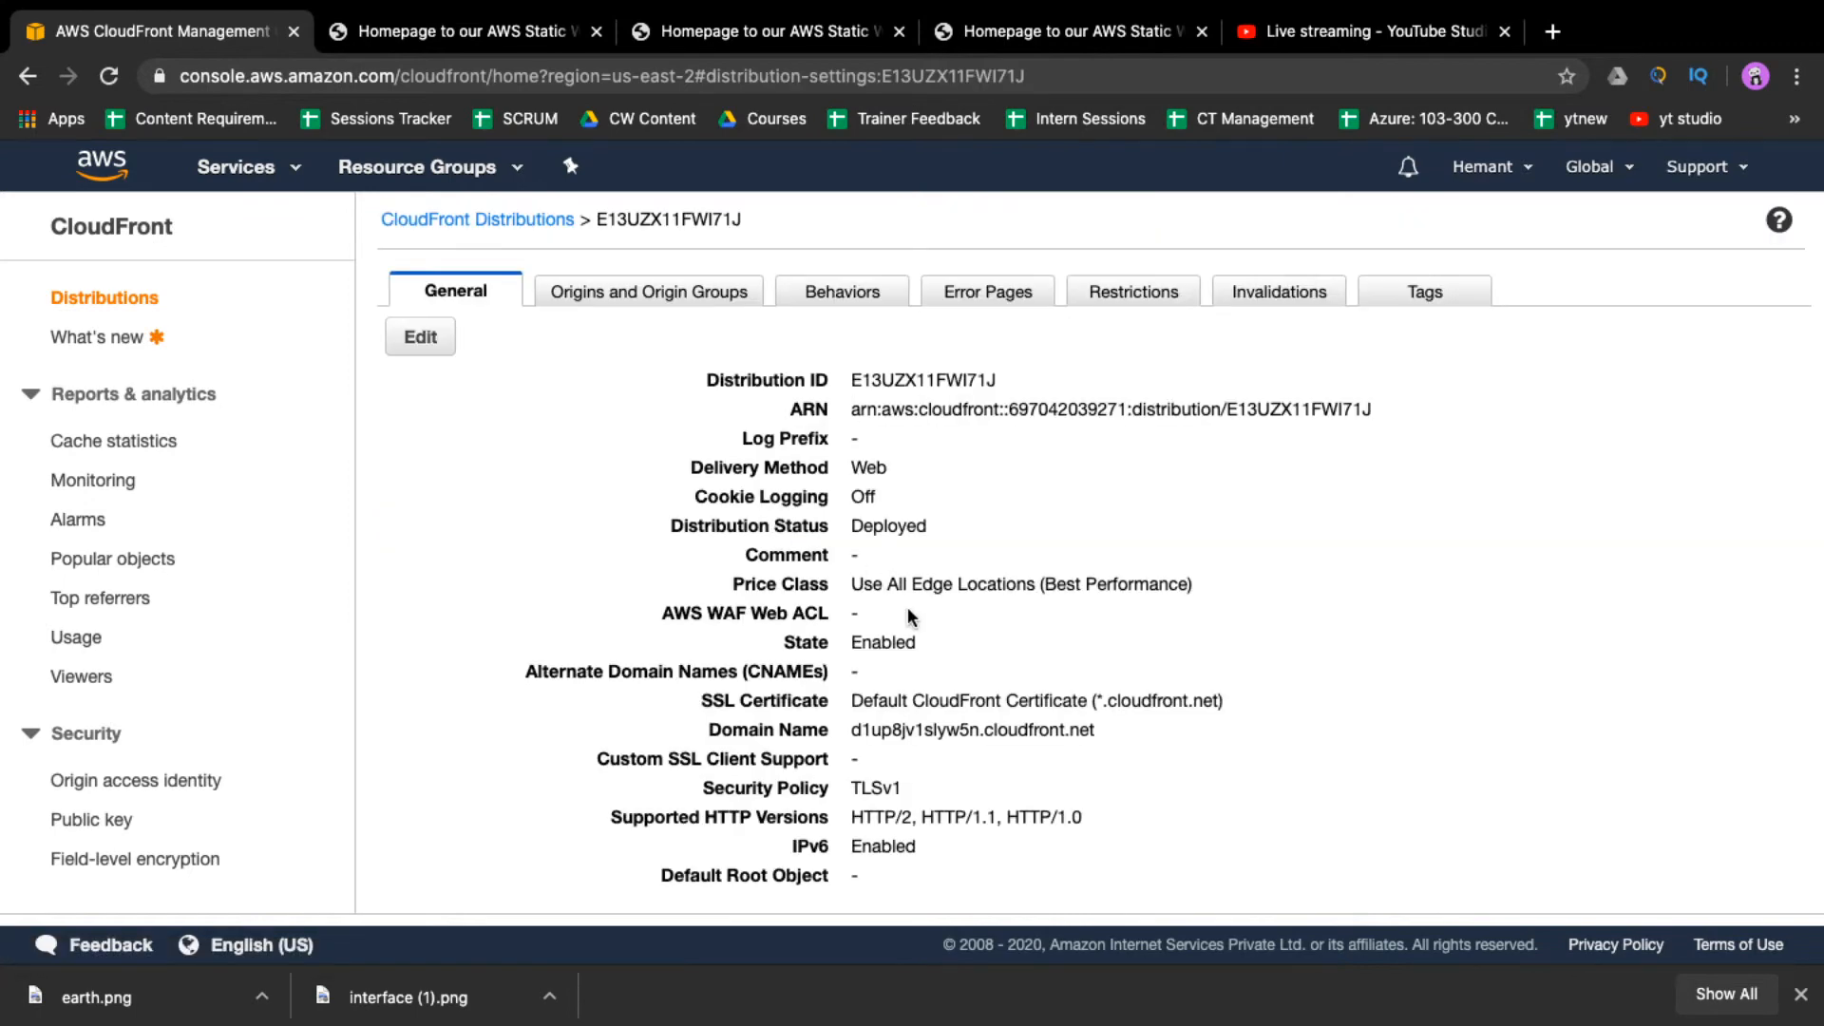
scroll(1074, 658, "down", 1)
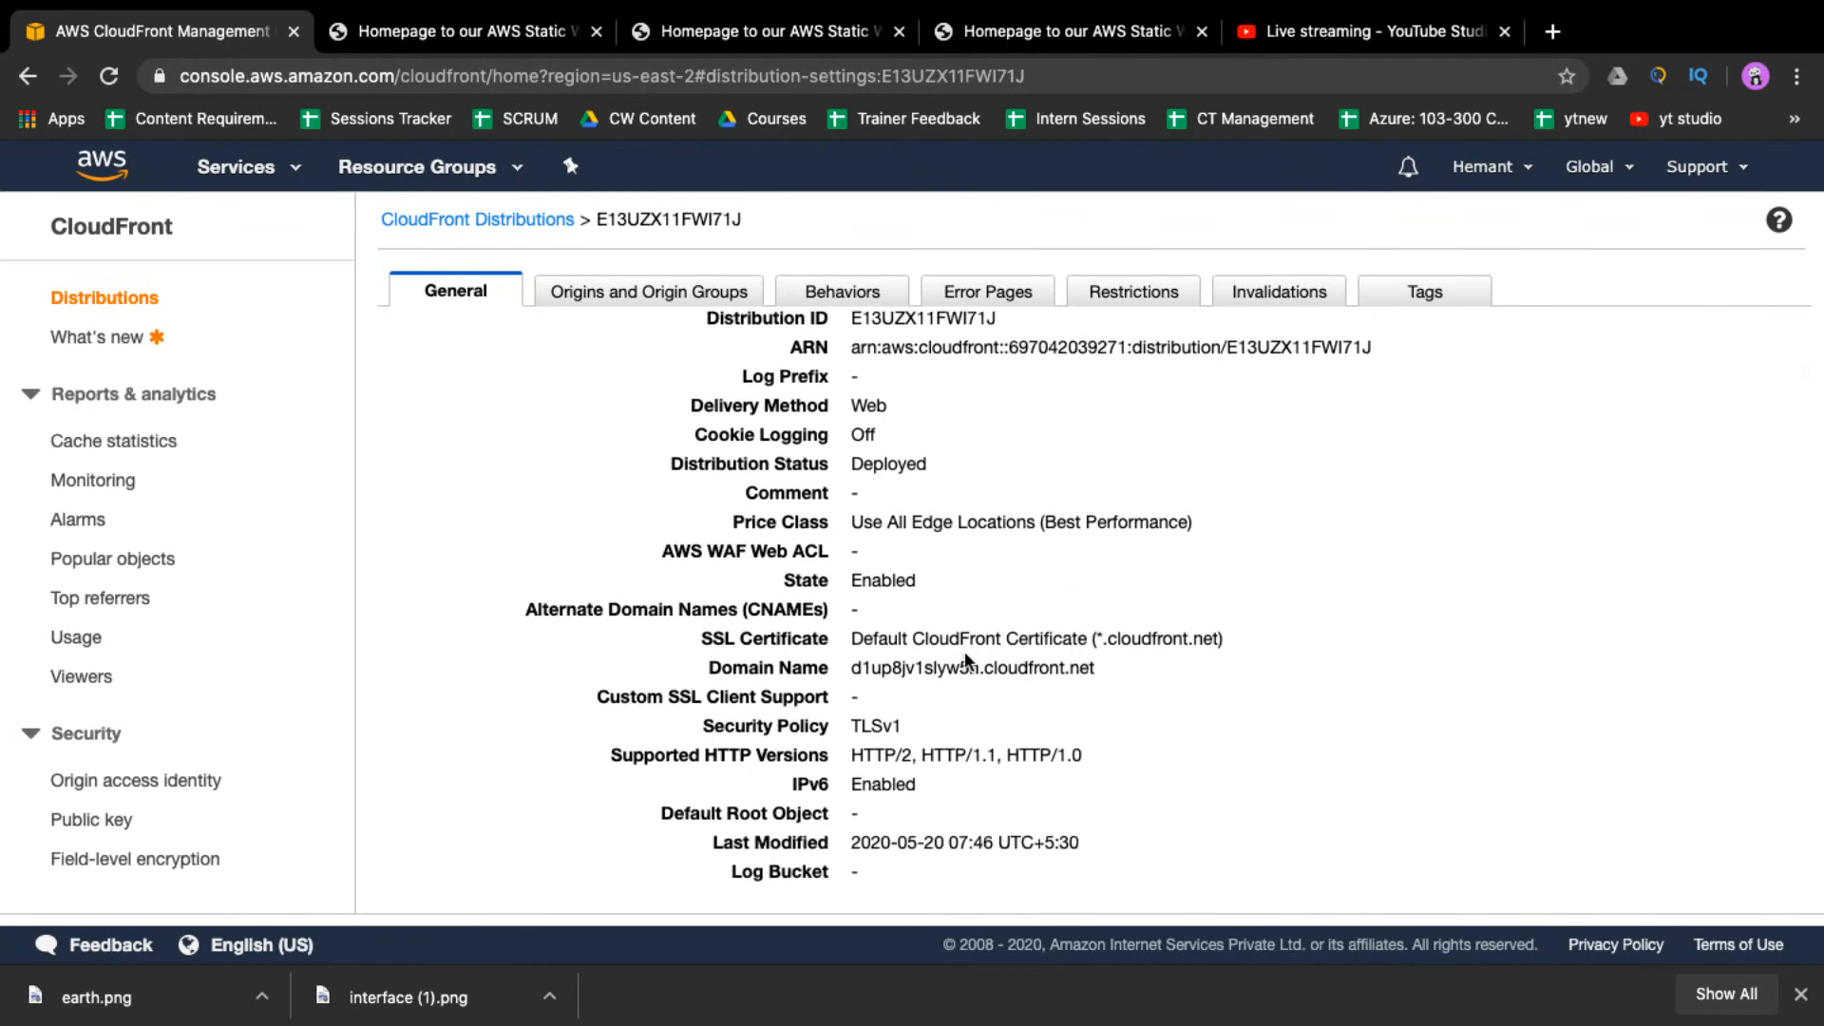
left_click_drag(857, 667, 1089, 664)
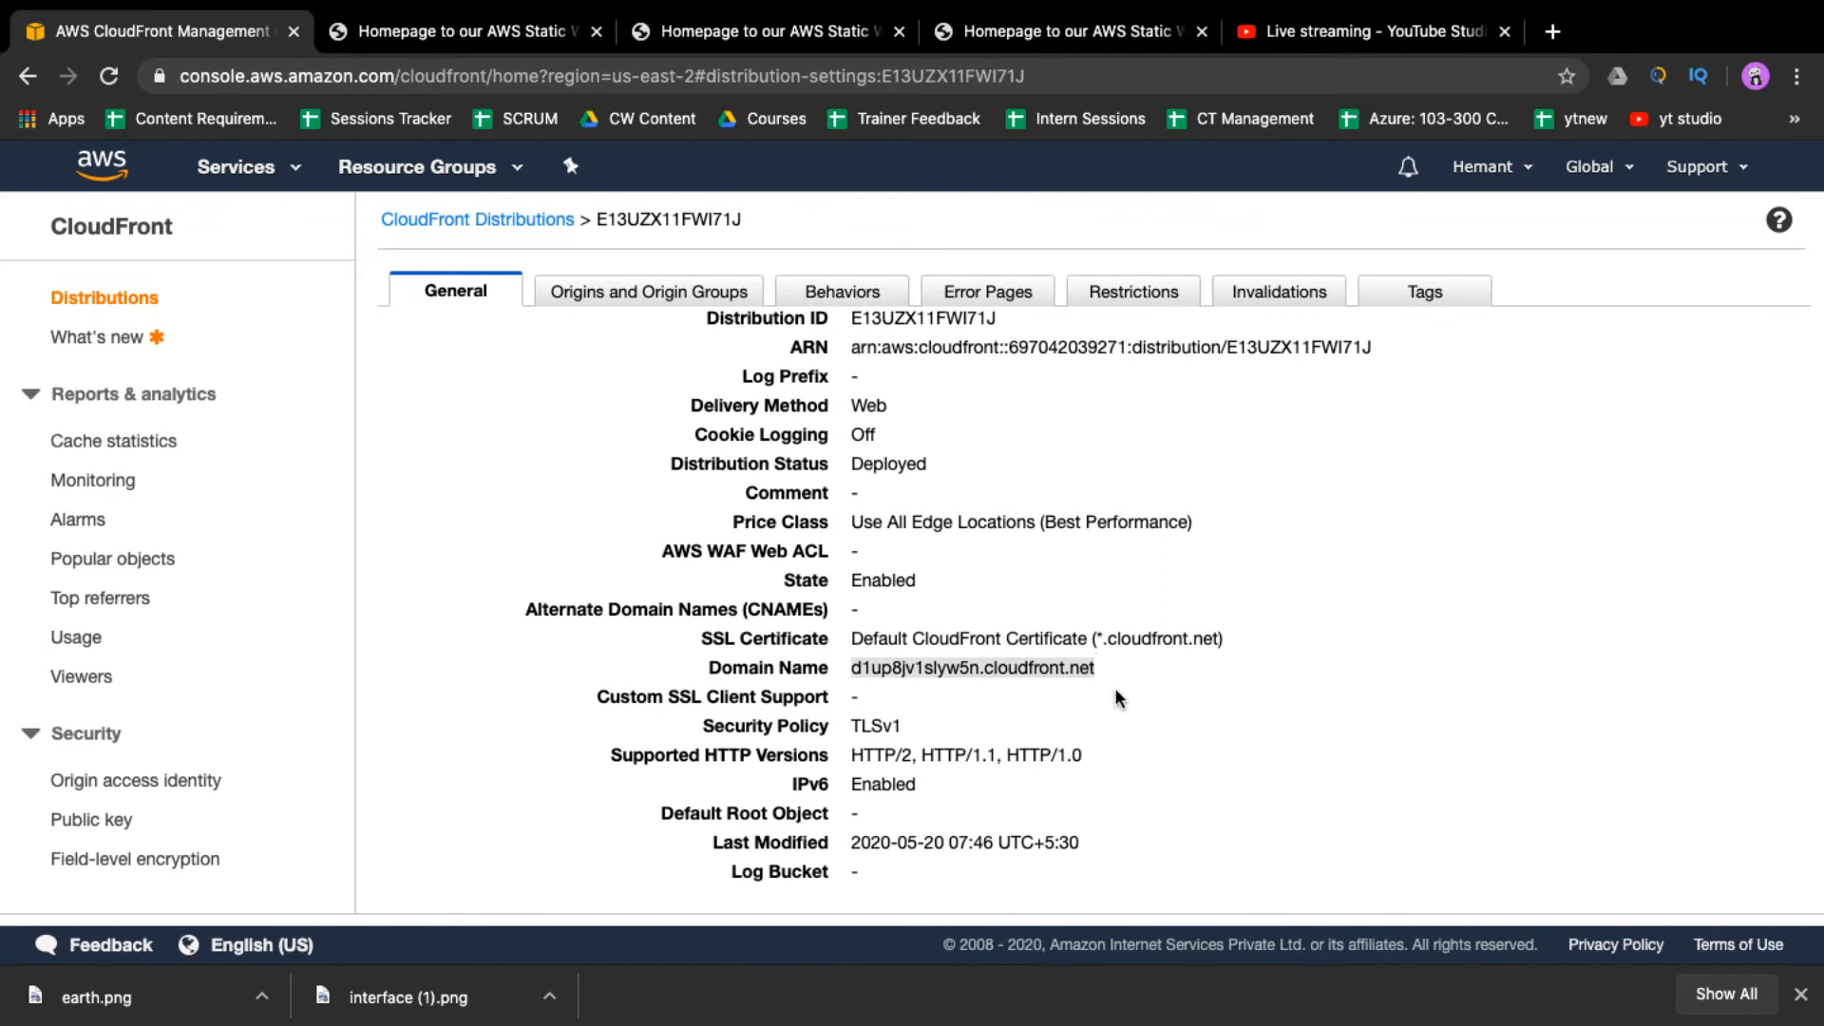
- Load d1up8jv1slyw5n.cloudfront.net in a new browser tab to check its heading, and return to the CloudFront distributions list
left_click(1552, 31)
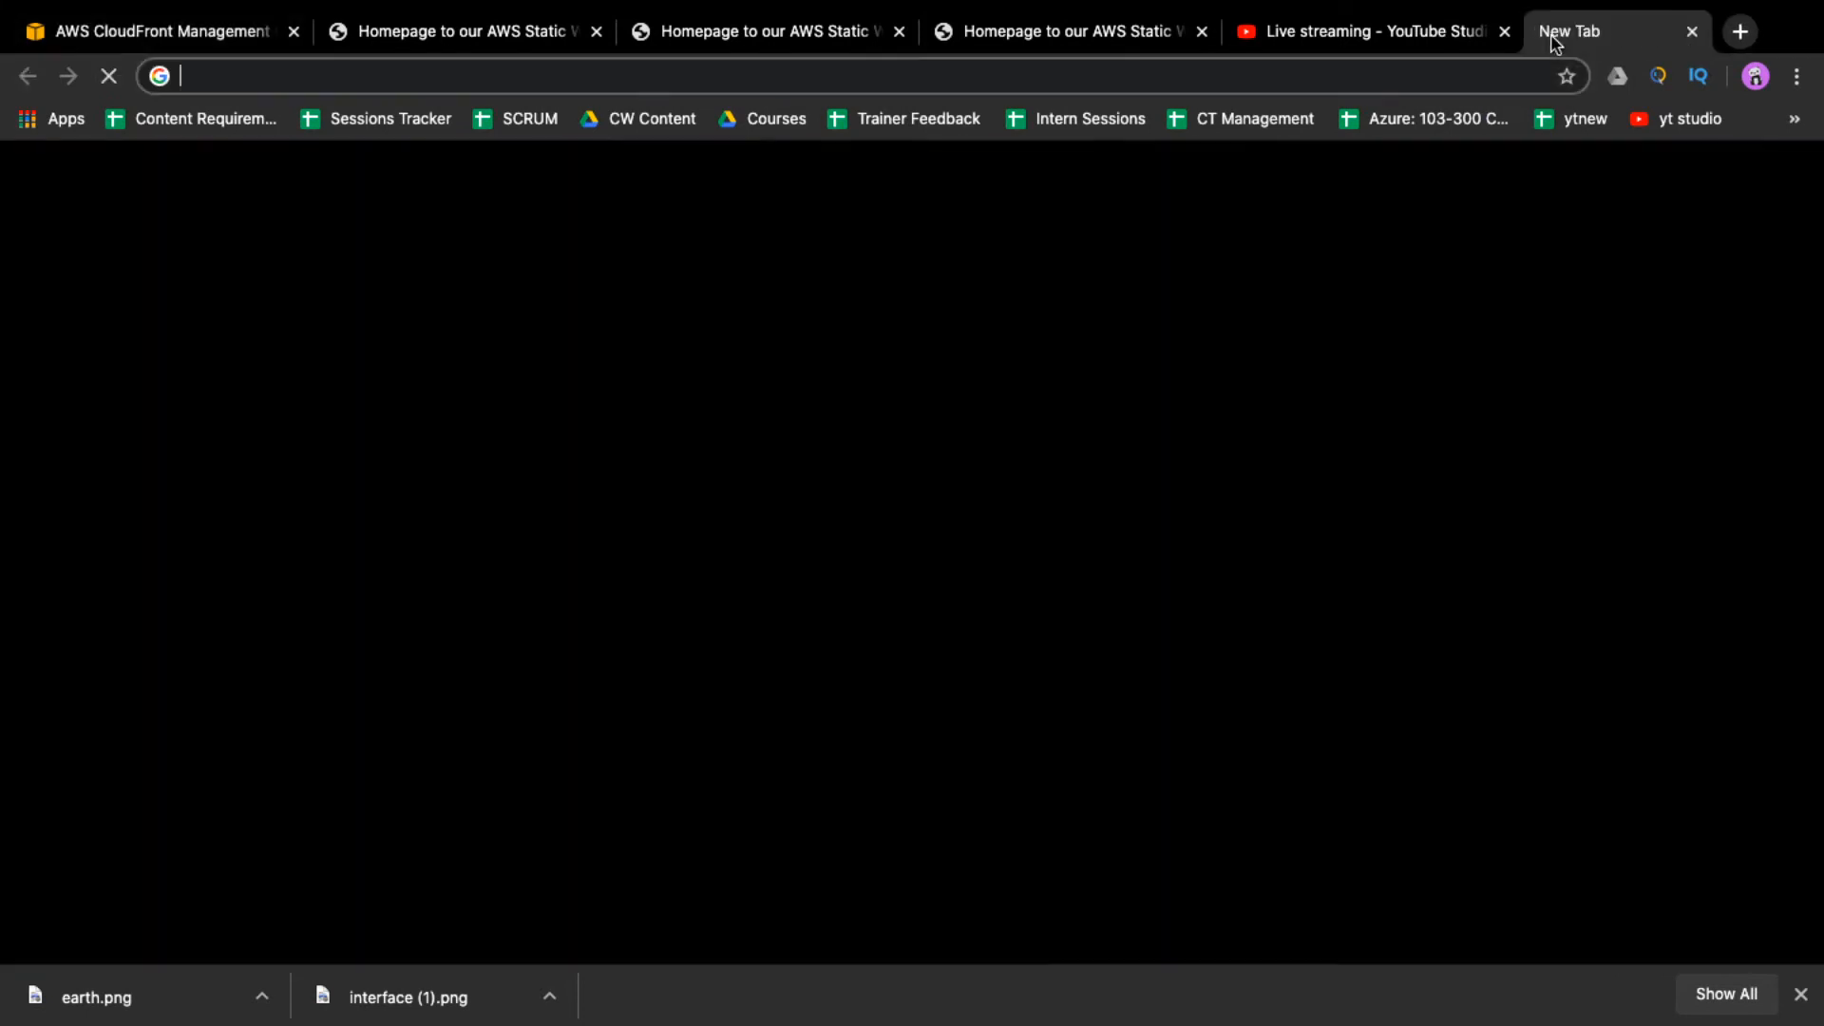
type("d1up8jv1slyw5n.cloudfront.net")
key("Return")
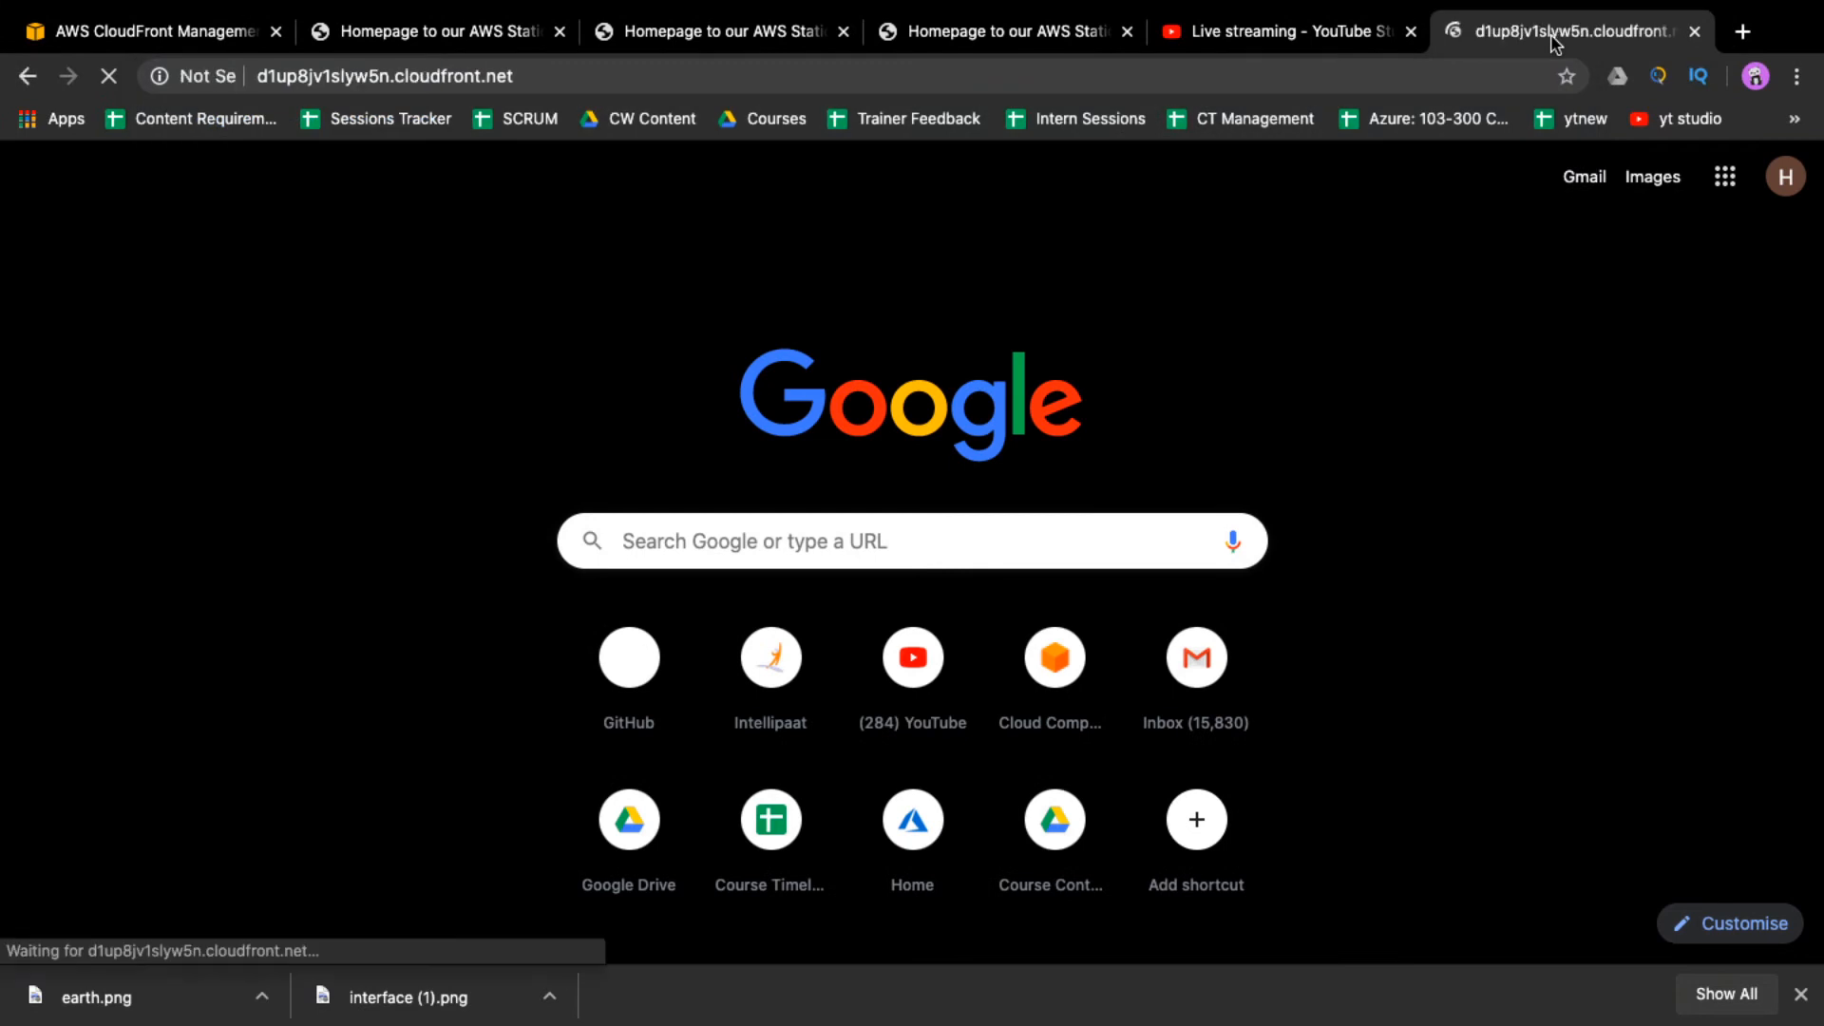
left_click_drag(701, 185, 1196, 220)
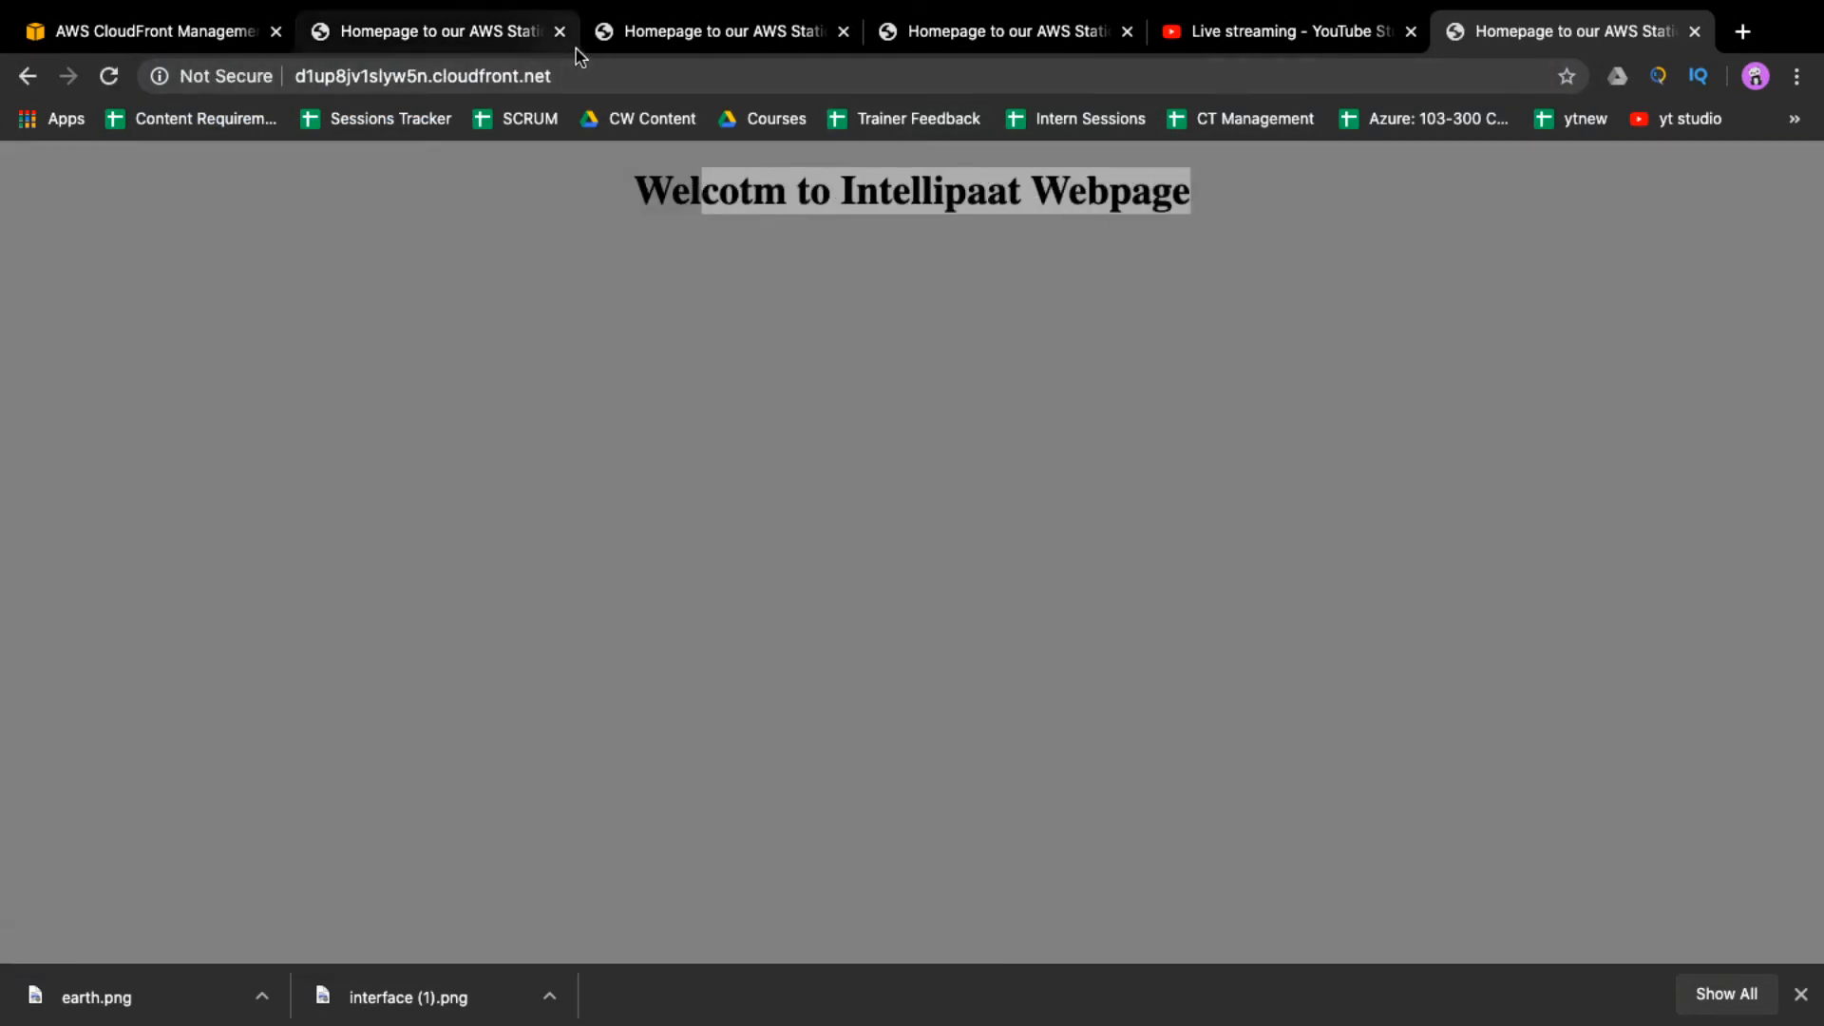
left_click(715, 198)
double_click(715, 197)
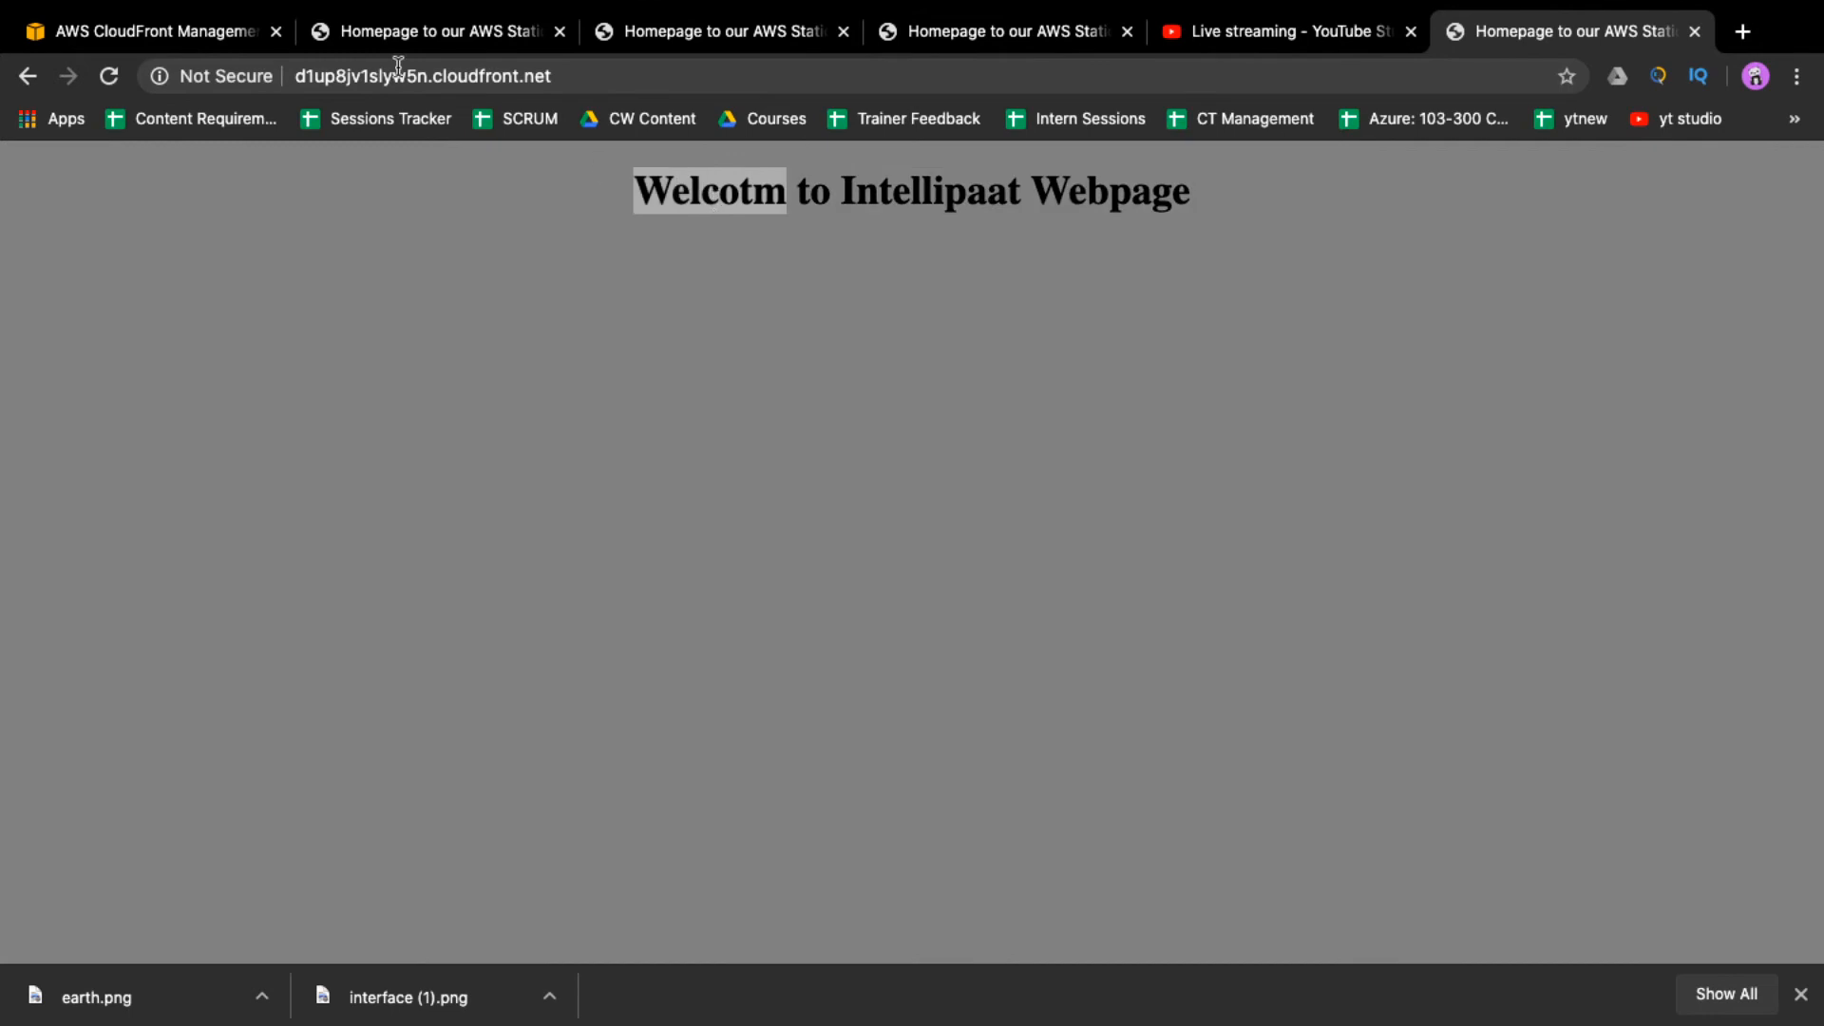
left_click(201, 49)
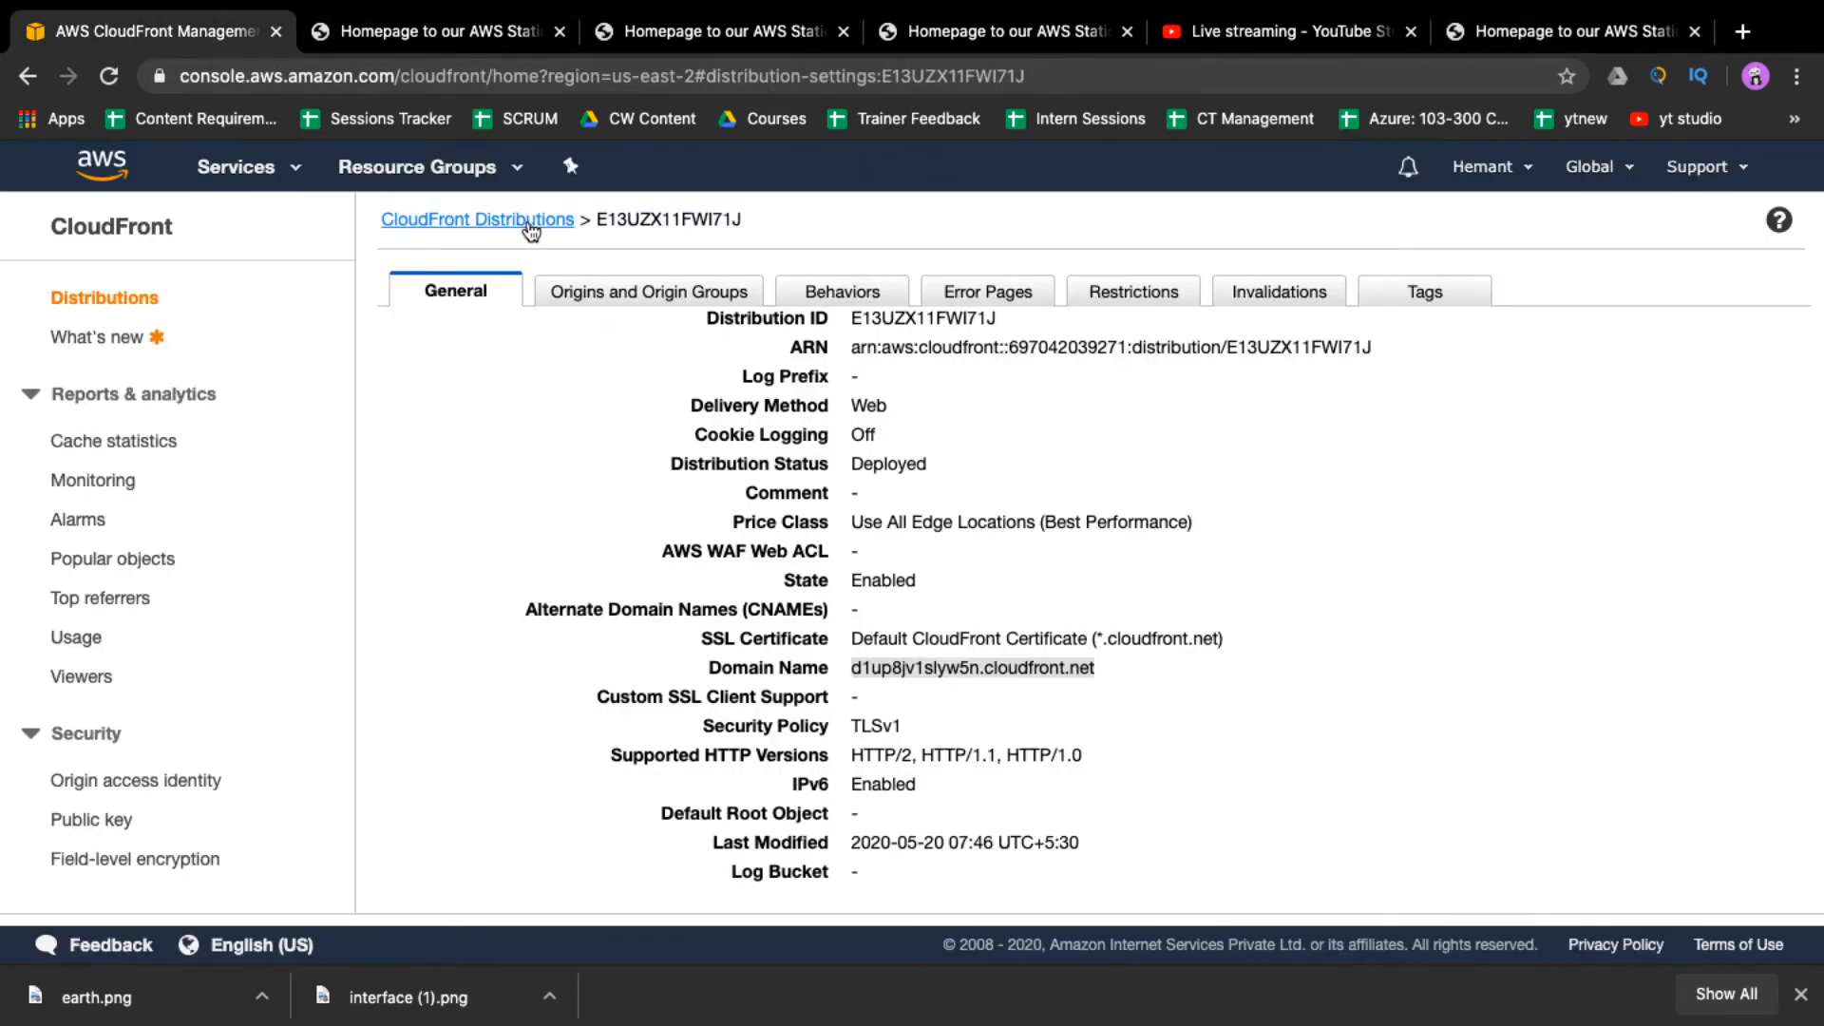
left_click(529, 220)
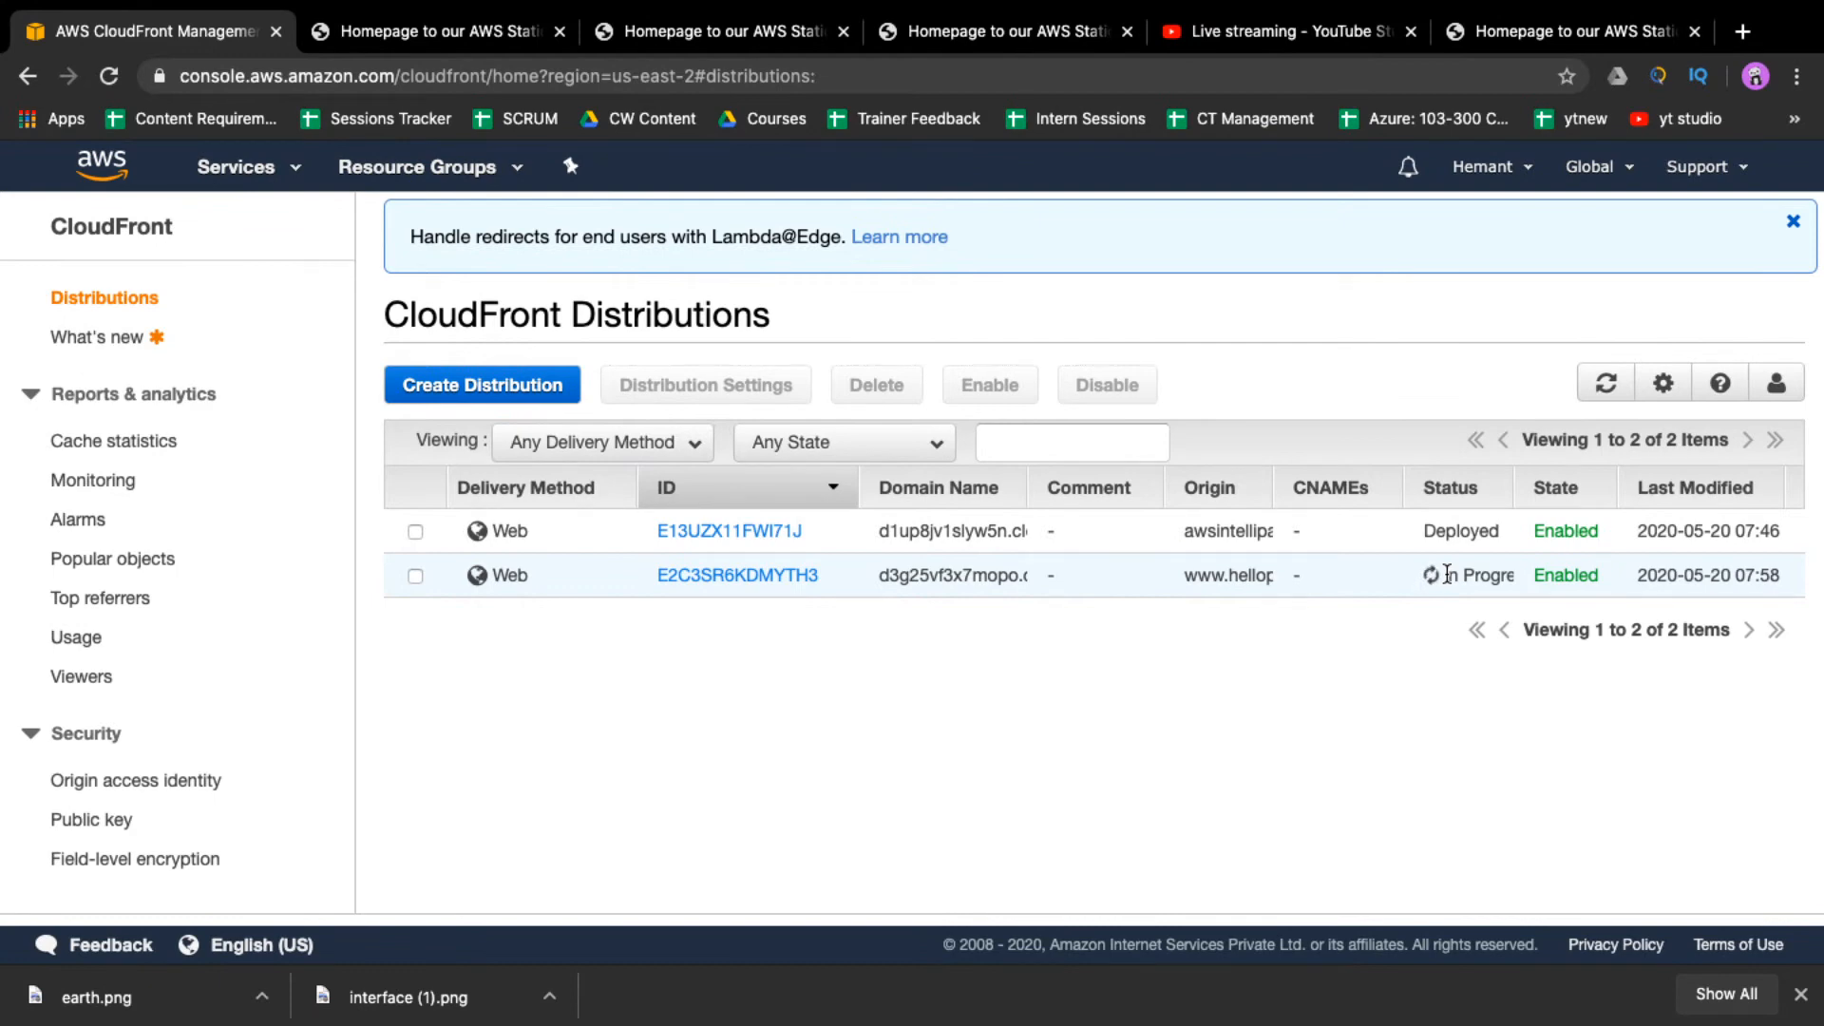
- Switch to the PowerPoint presentation and advance from "How it works?" to the "How to get started?" slide
key("ctrl+Left")
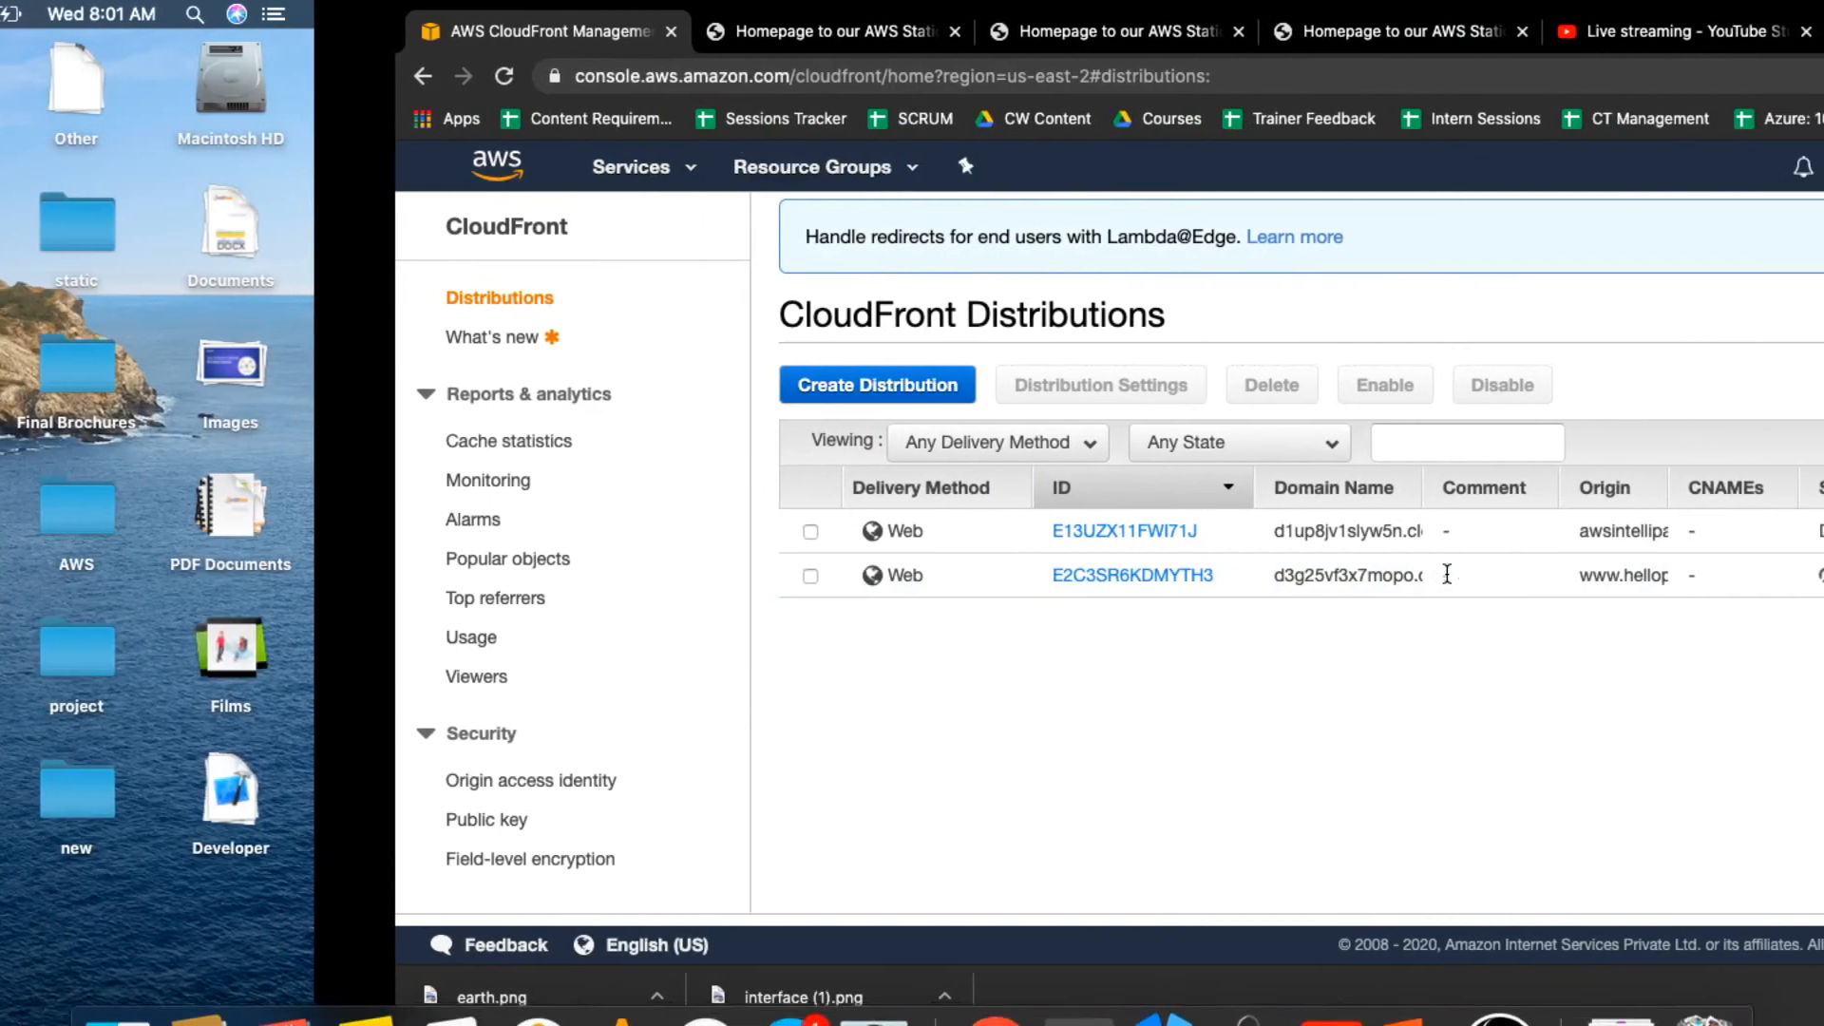
key("ctrl+Right")
key("ctrl+Right")
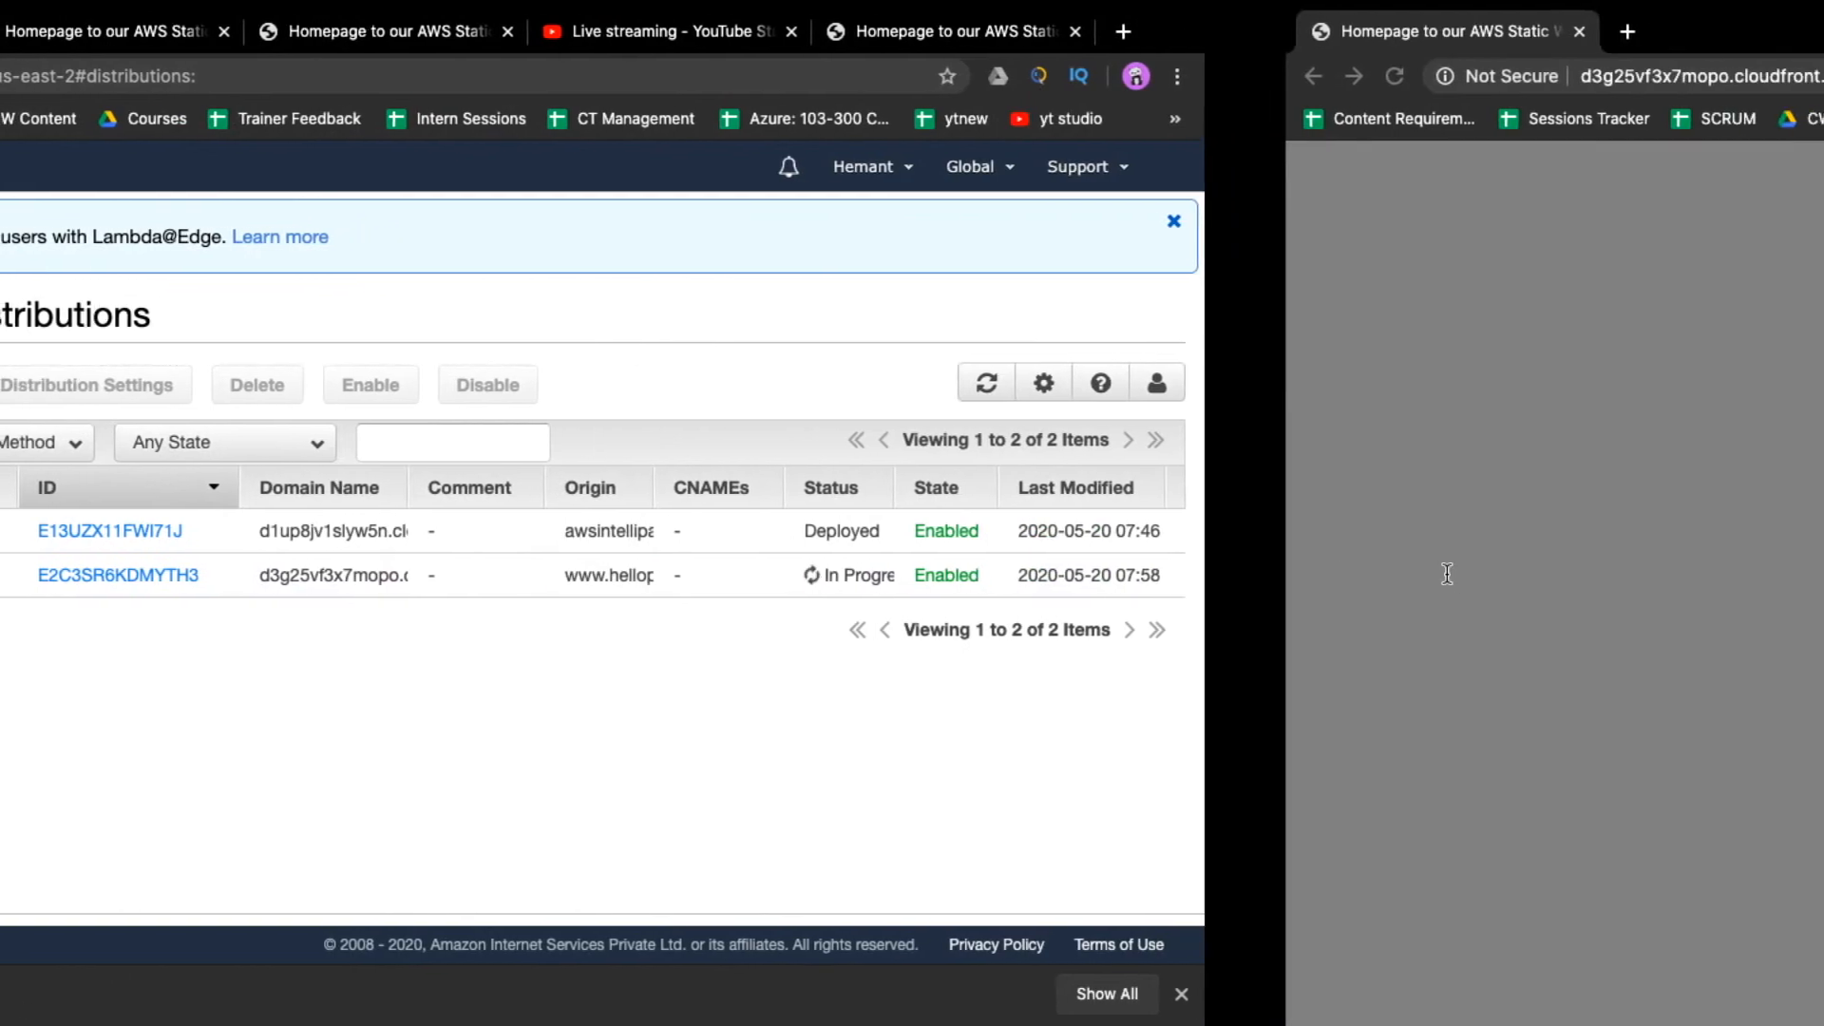
key("ctrl+Left")
key("ctrl+Up")
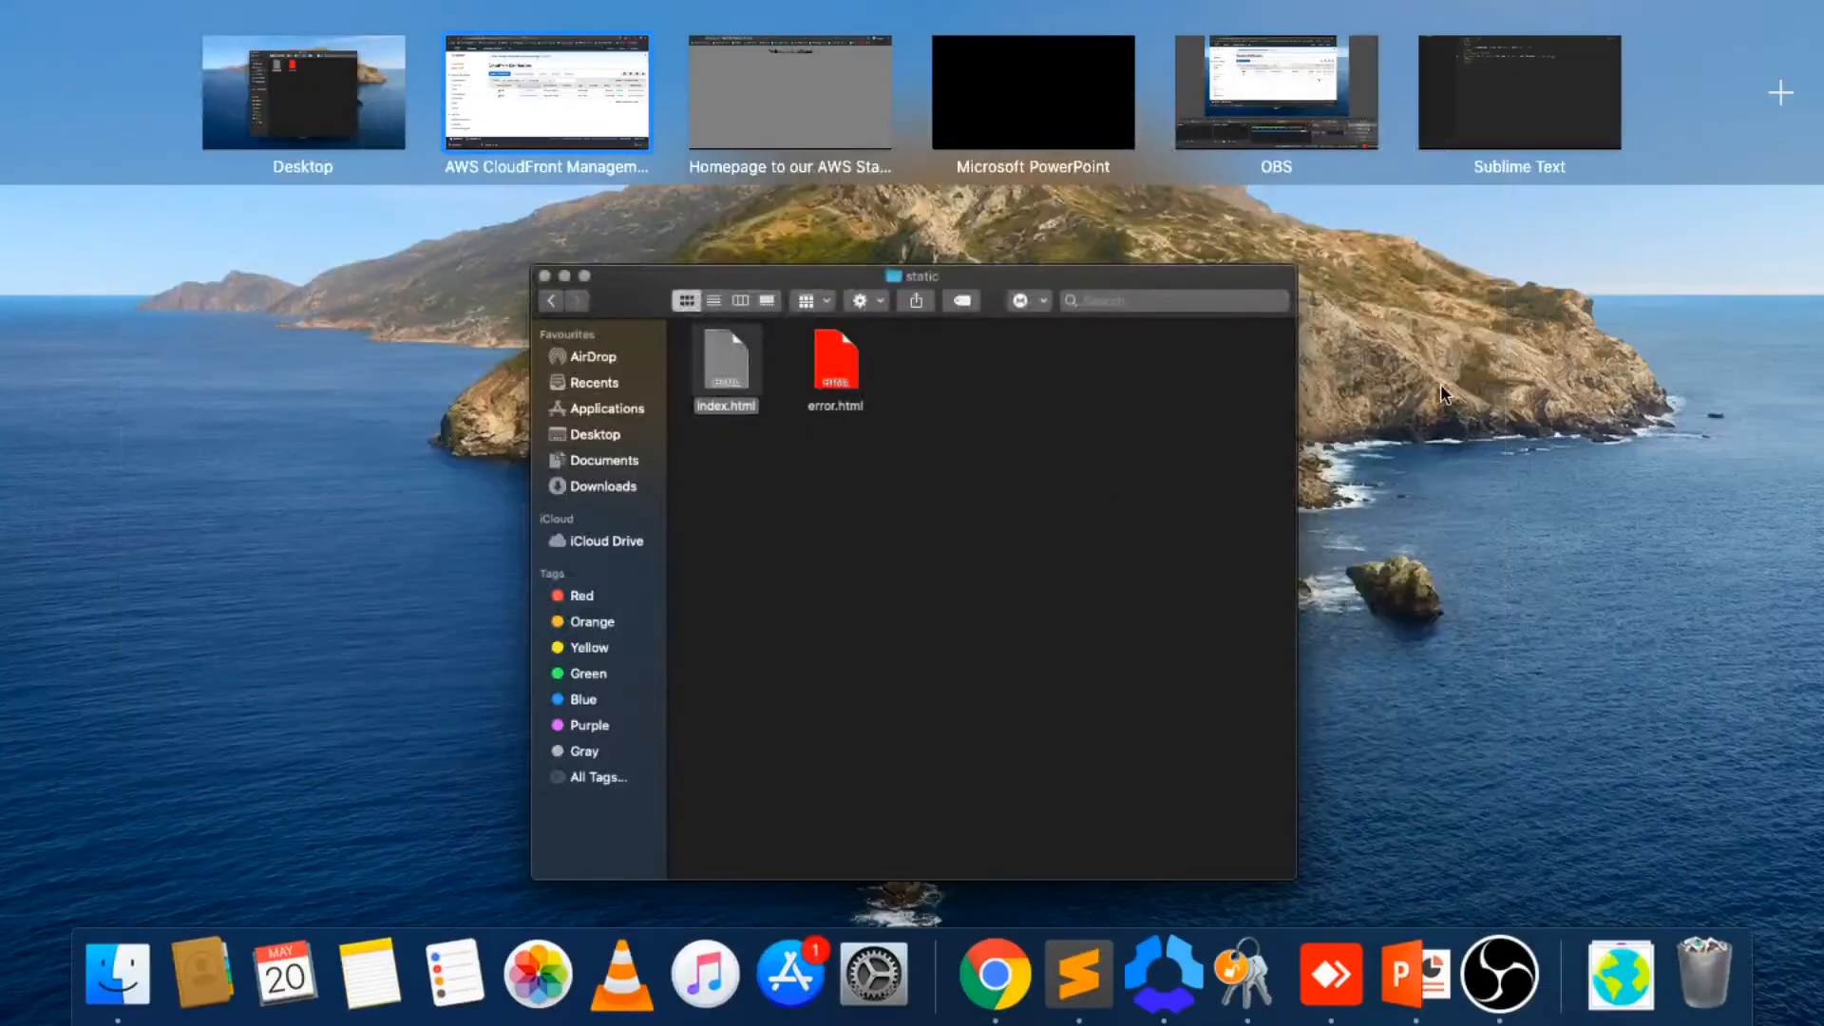
left_click(977, 151)
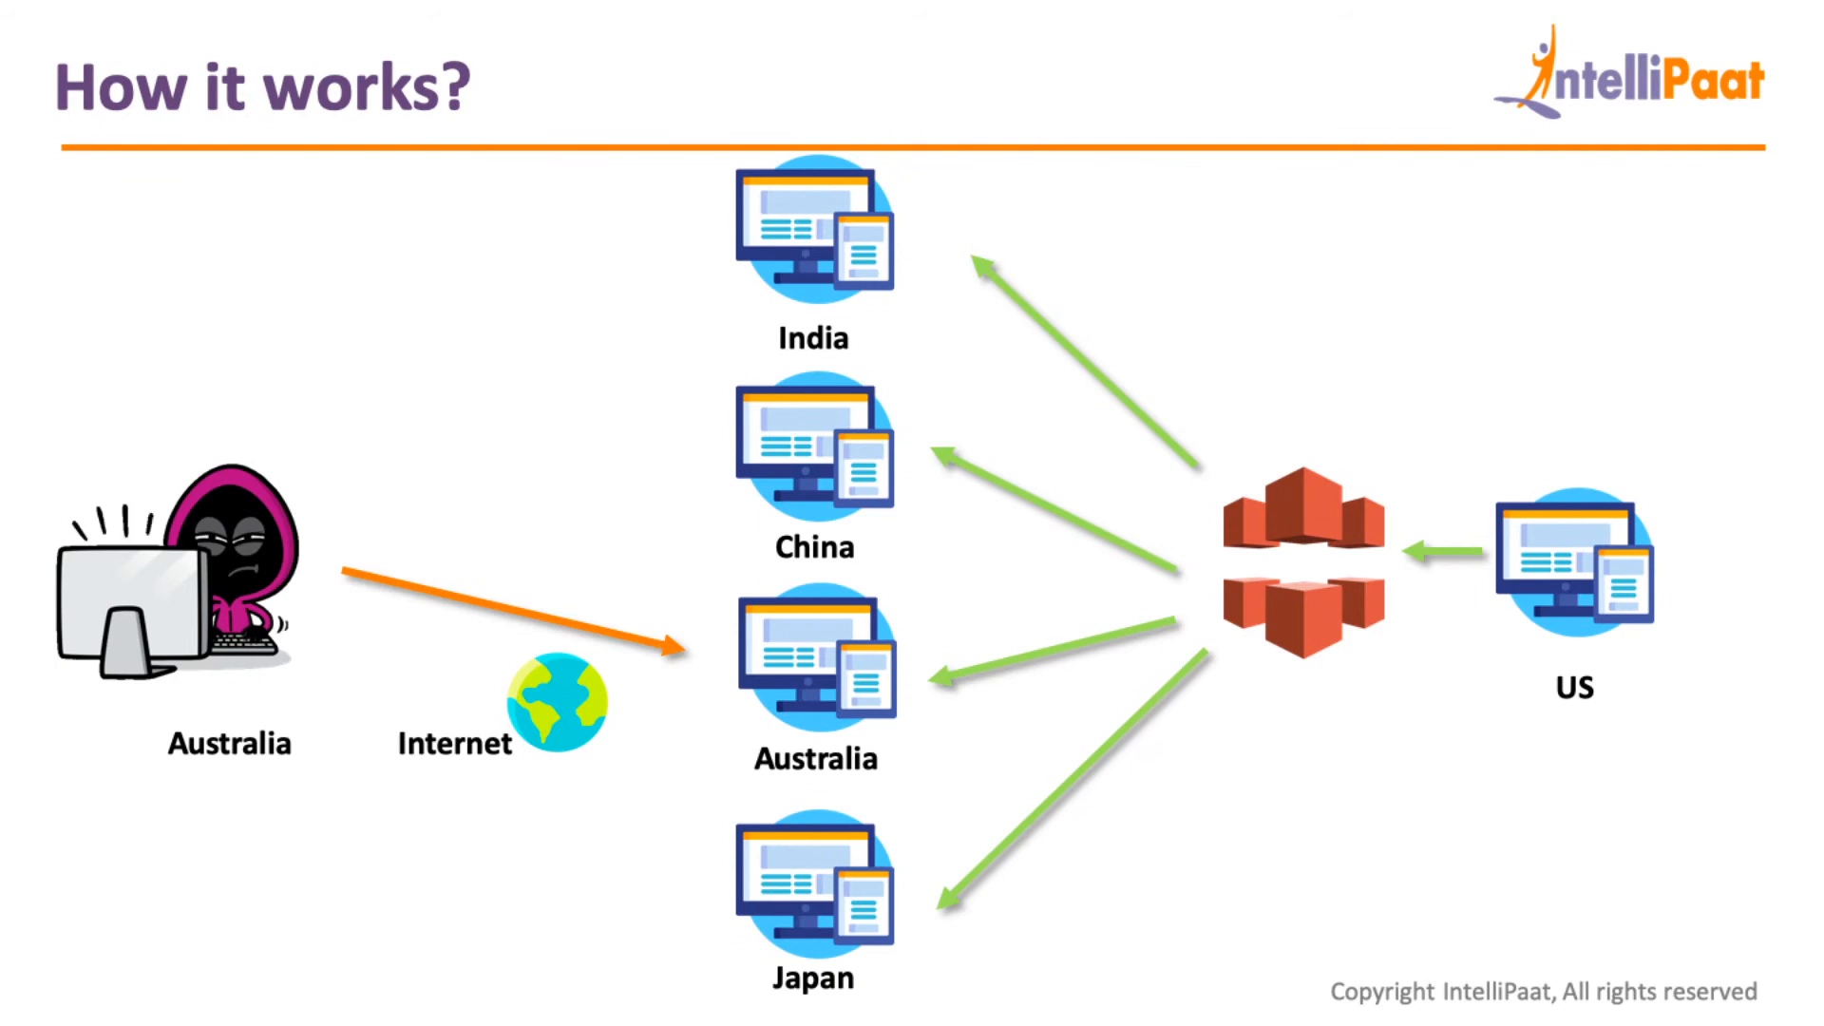
key("Right")
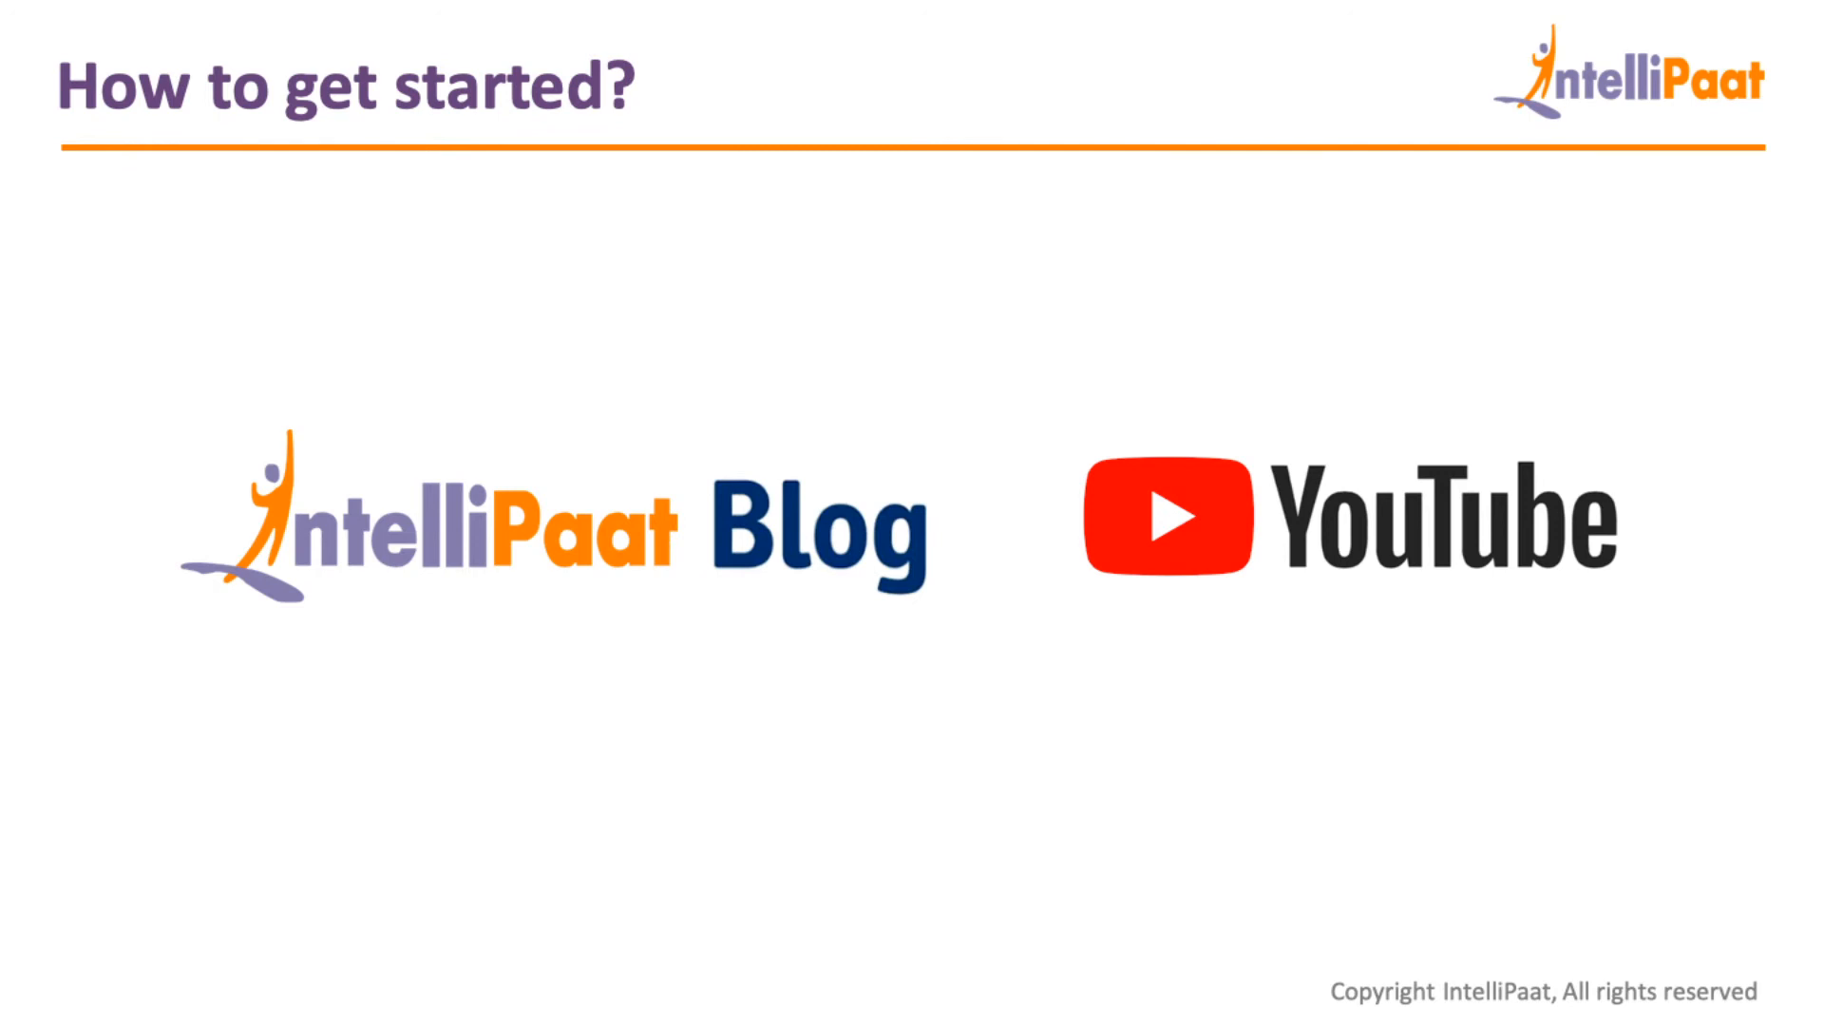
- Switch back to Chrome and load the Intellipaat blog at intellipaat.com/blog in a new browser tab
key("ctrl+Up")
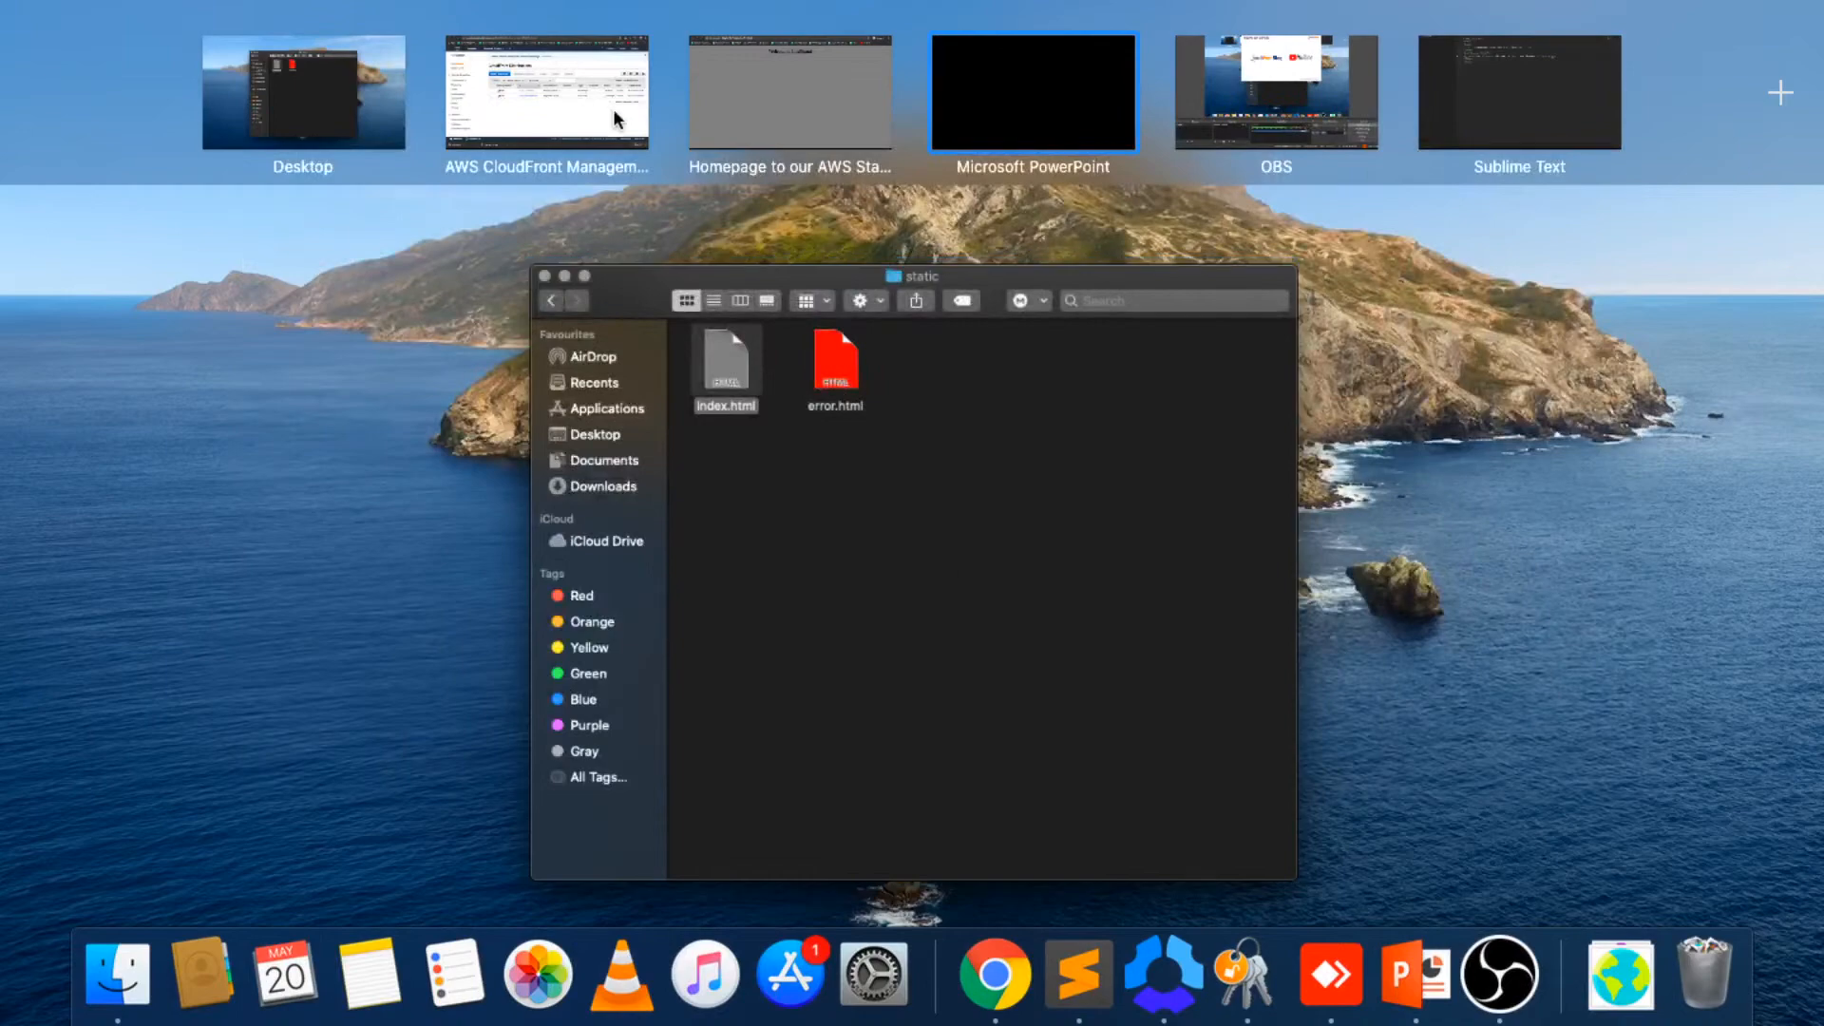
left_click(612, 95)
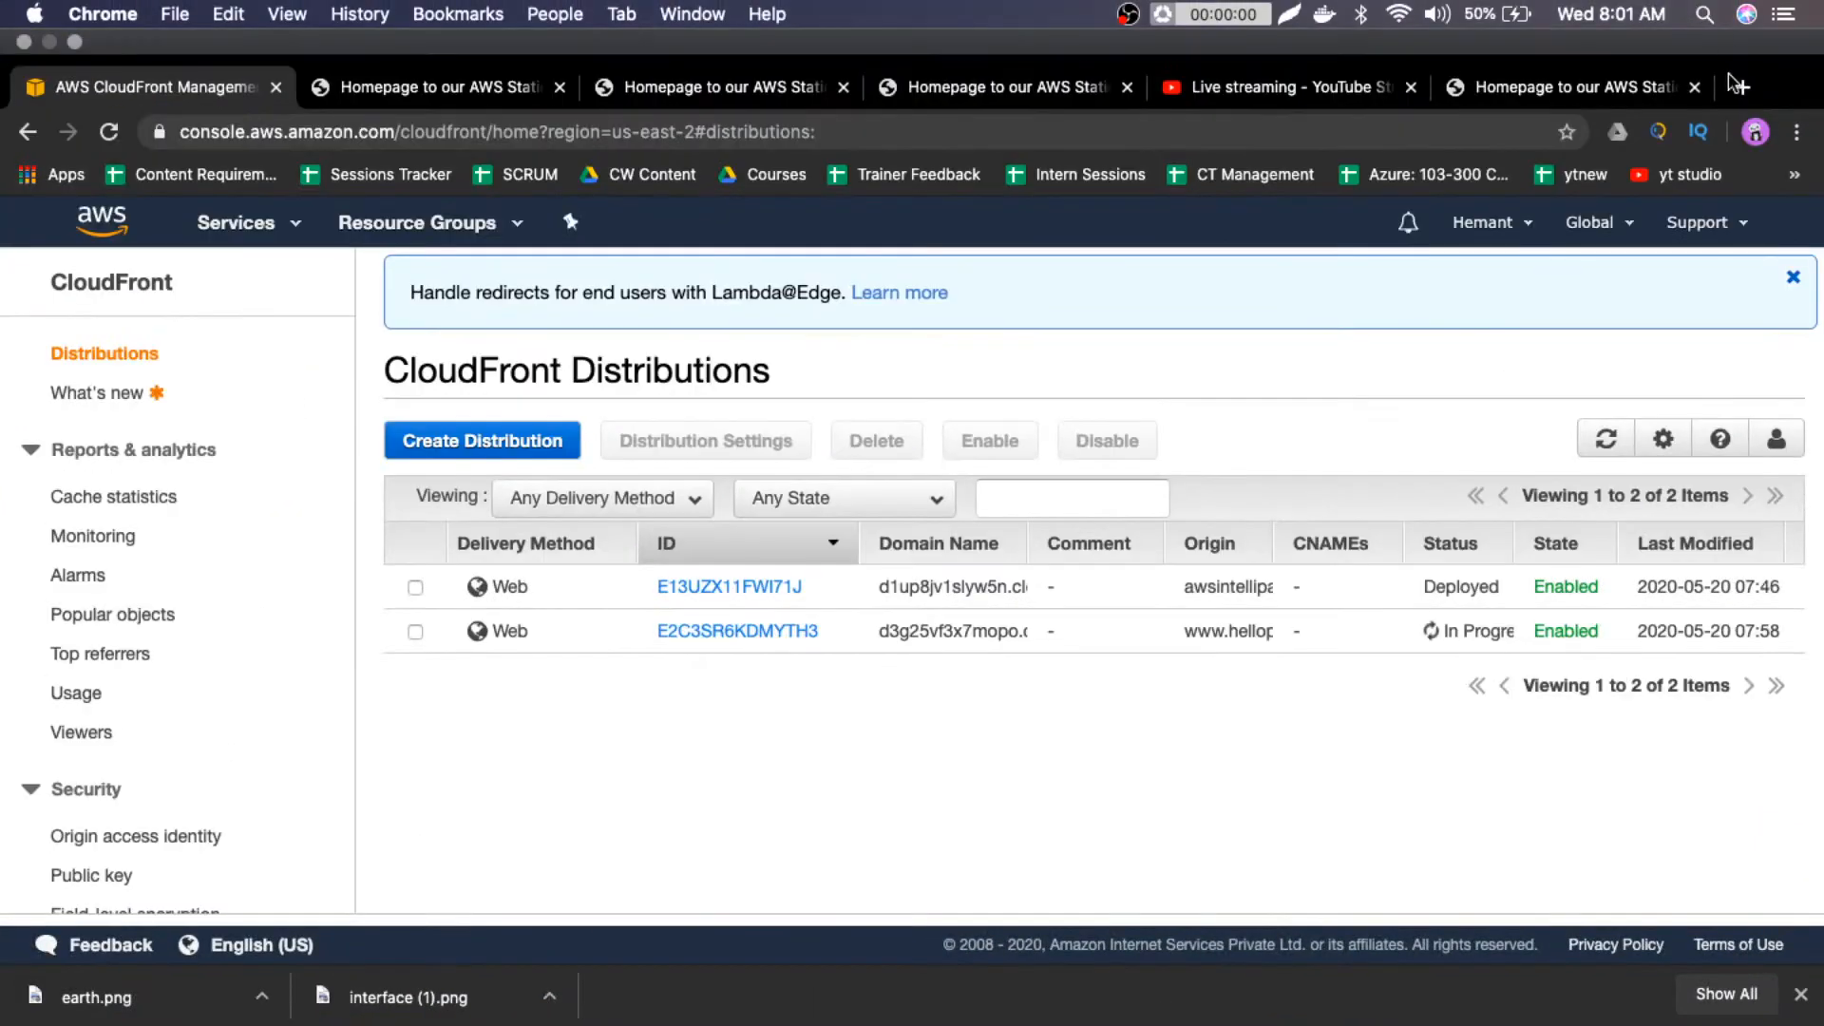
left_click(1742, 87)
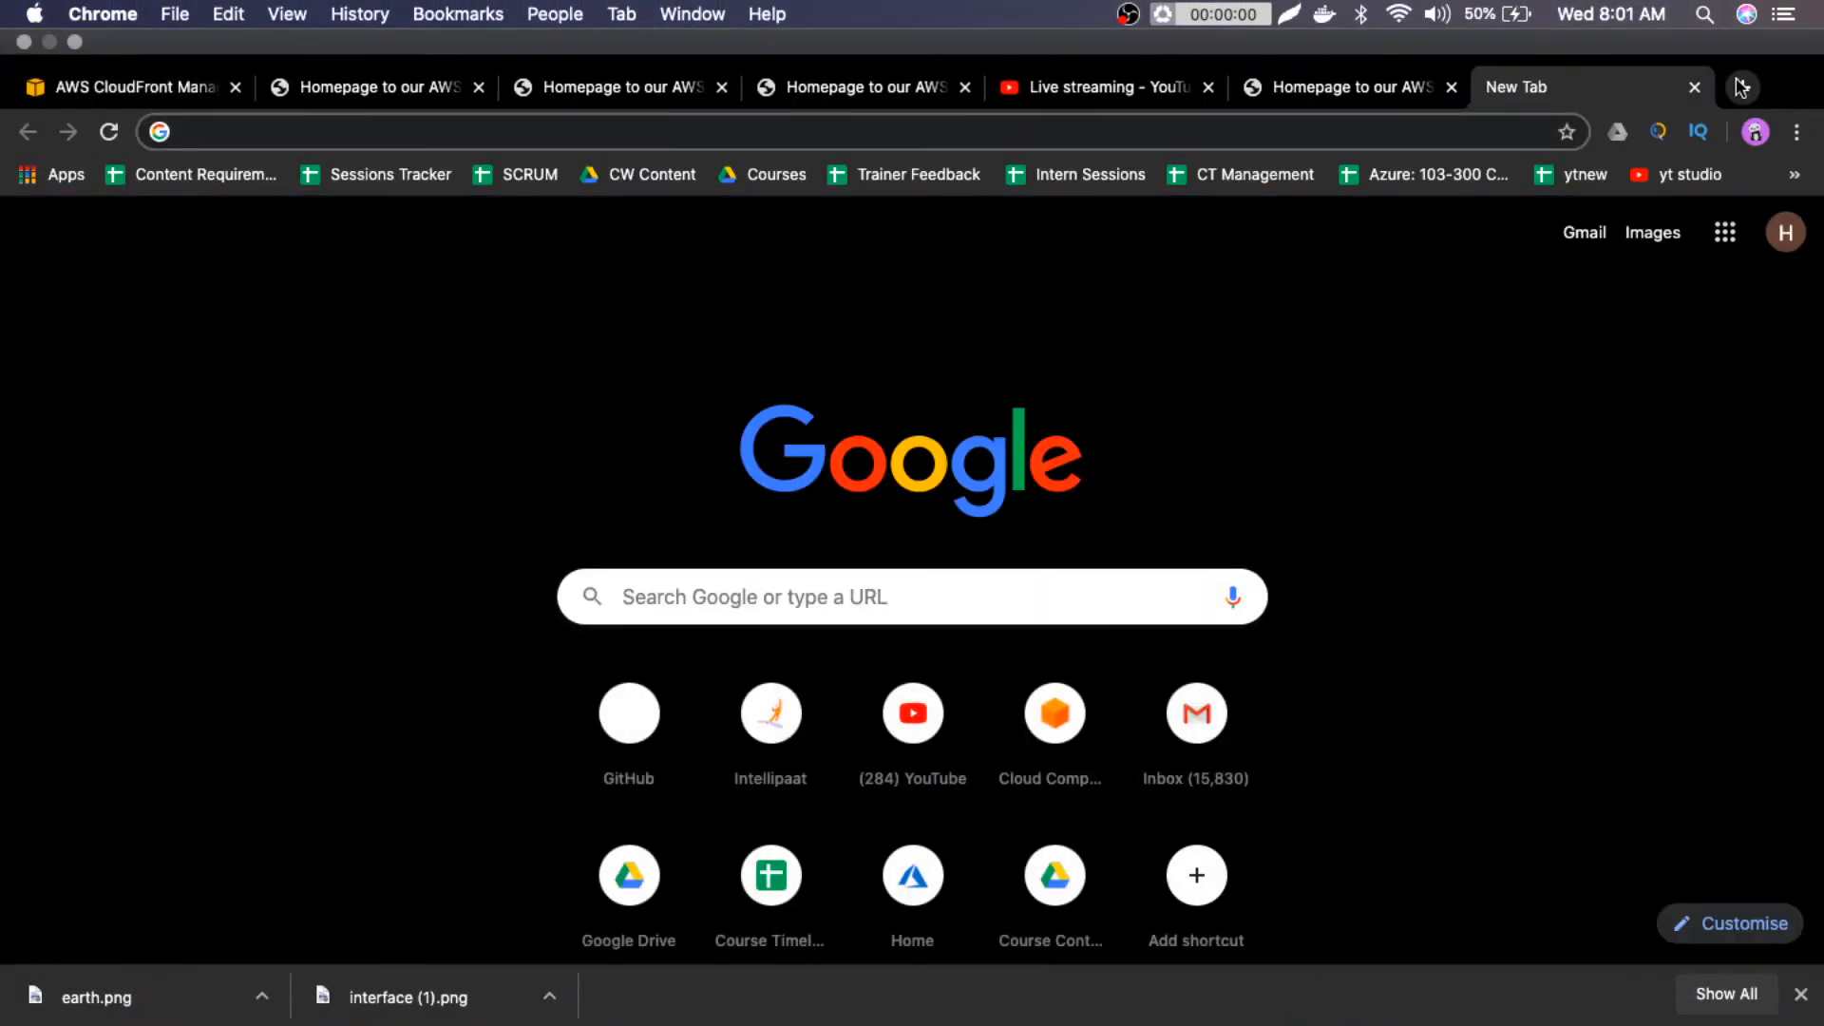
type("intell")
key("Right")
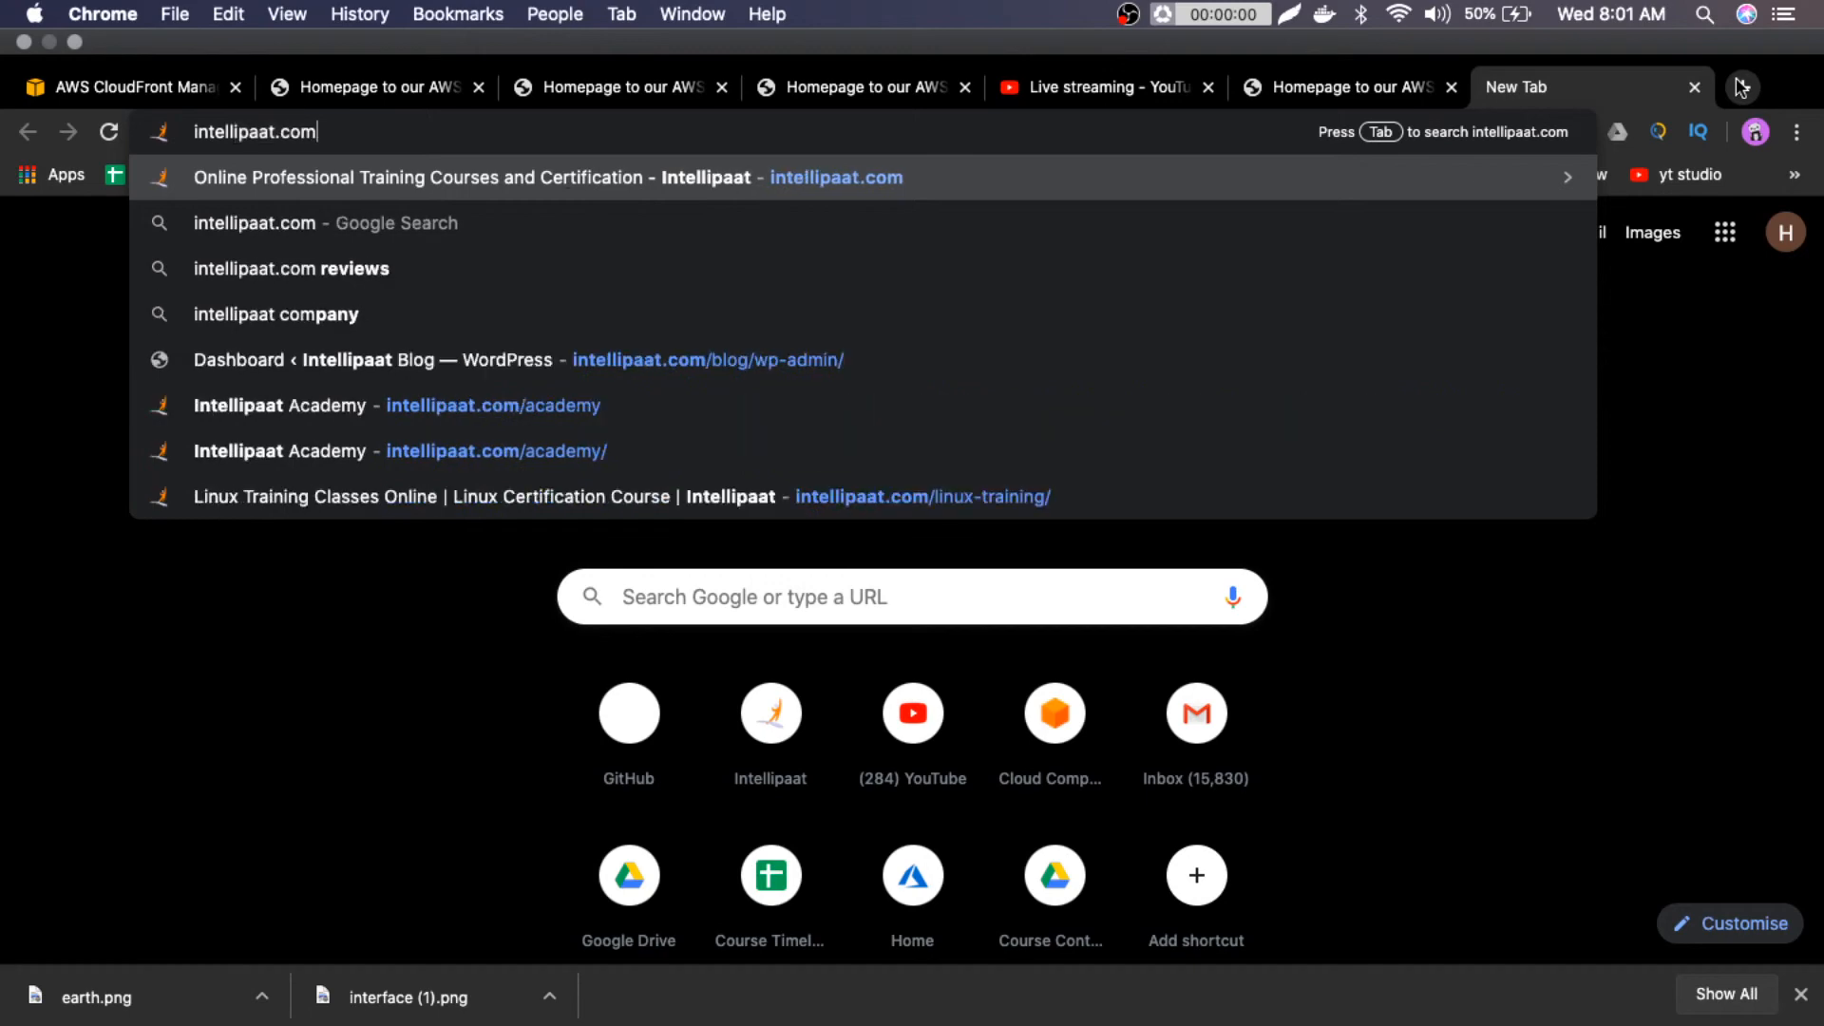
type("/blog")
key("BackSpace")
key("Return")
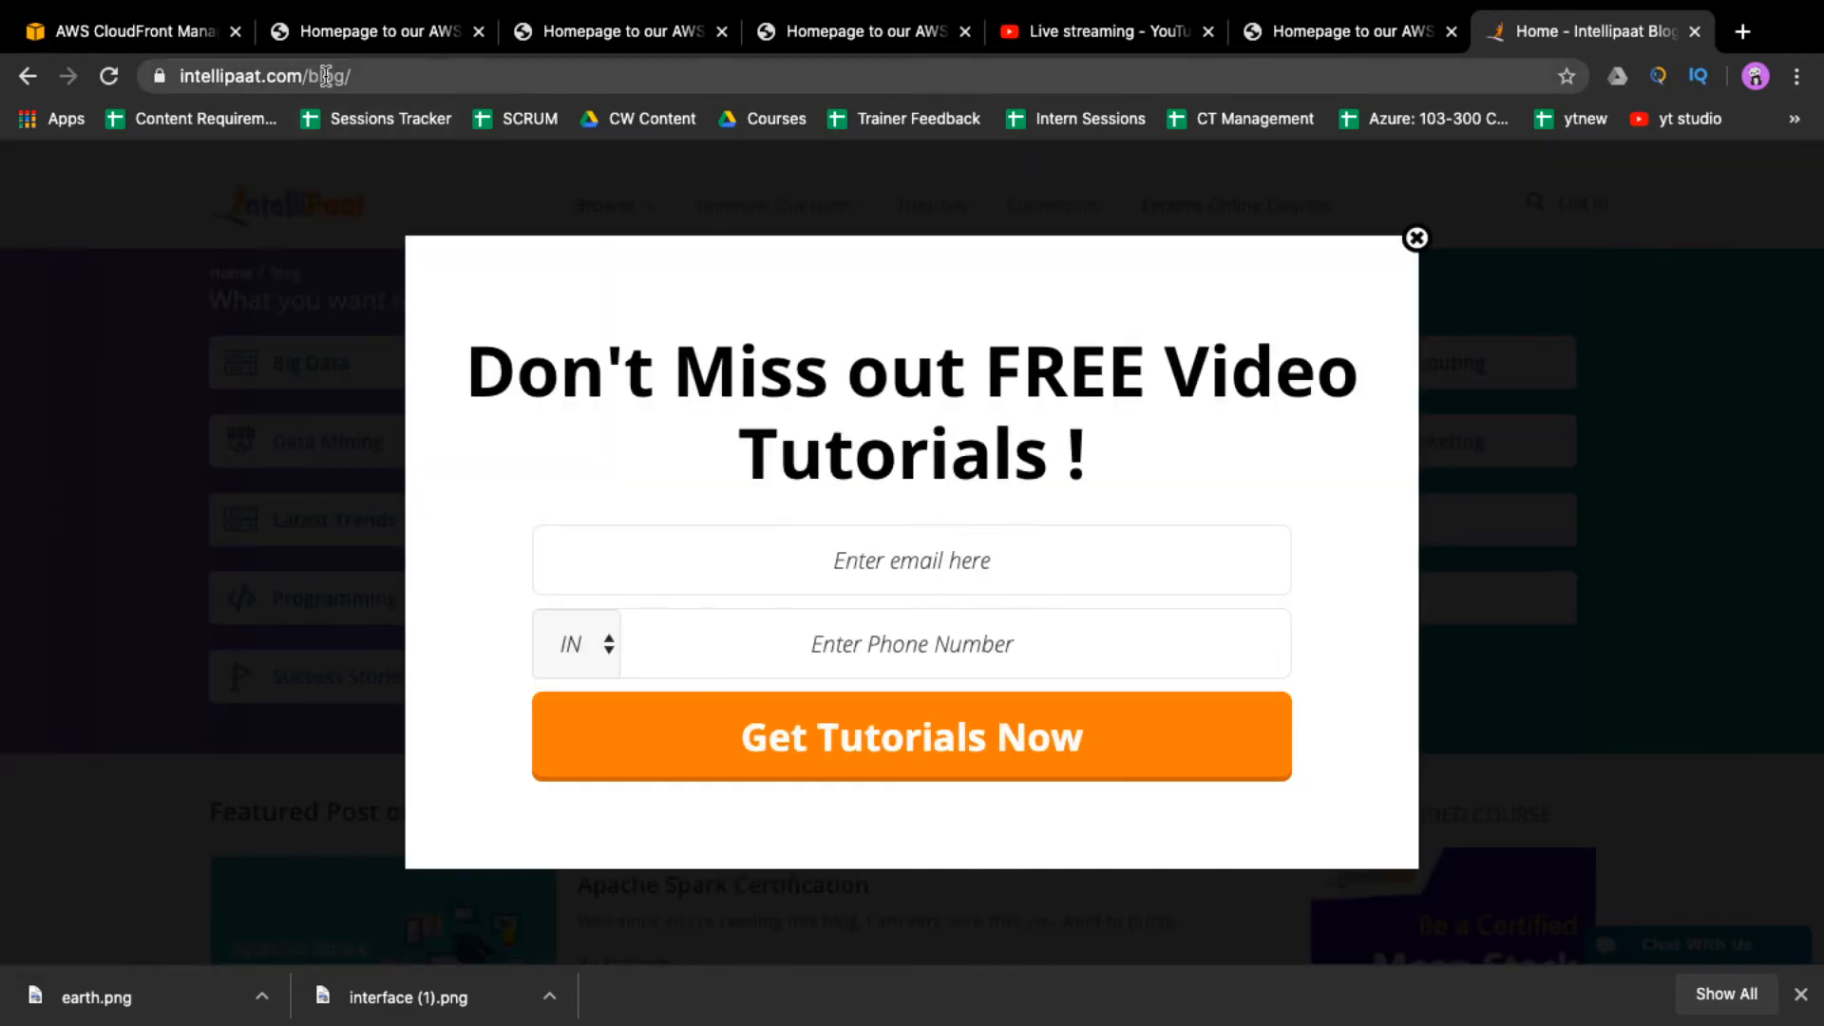
- Change the address to intellipaat.com/academy/ and look through the academy's free courses
double_click(326, 76)
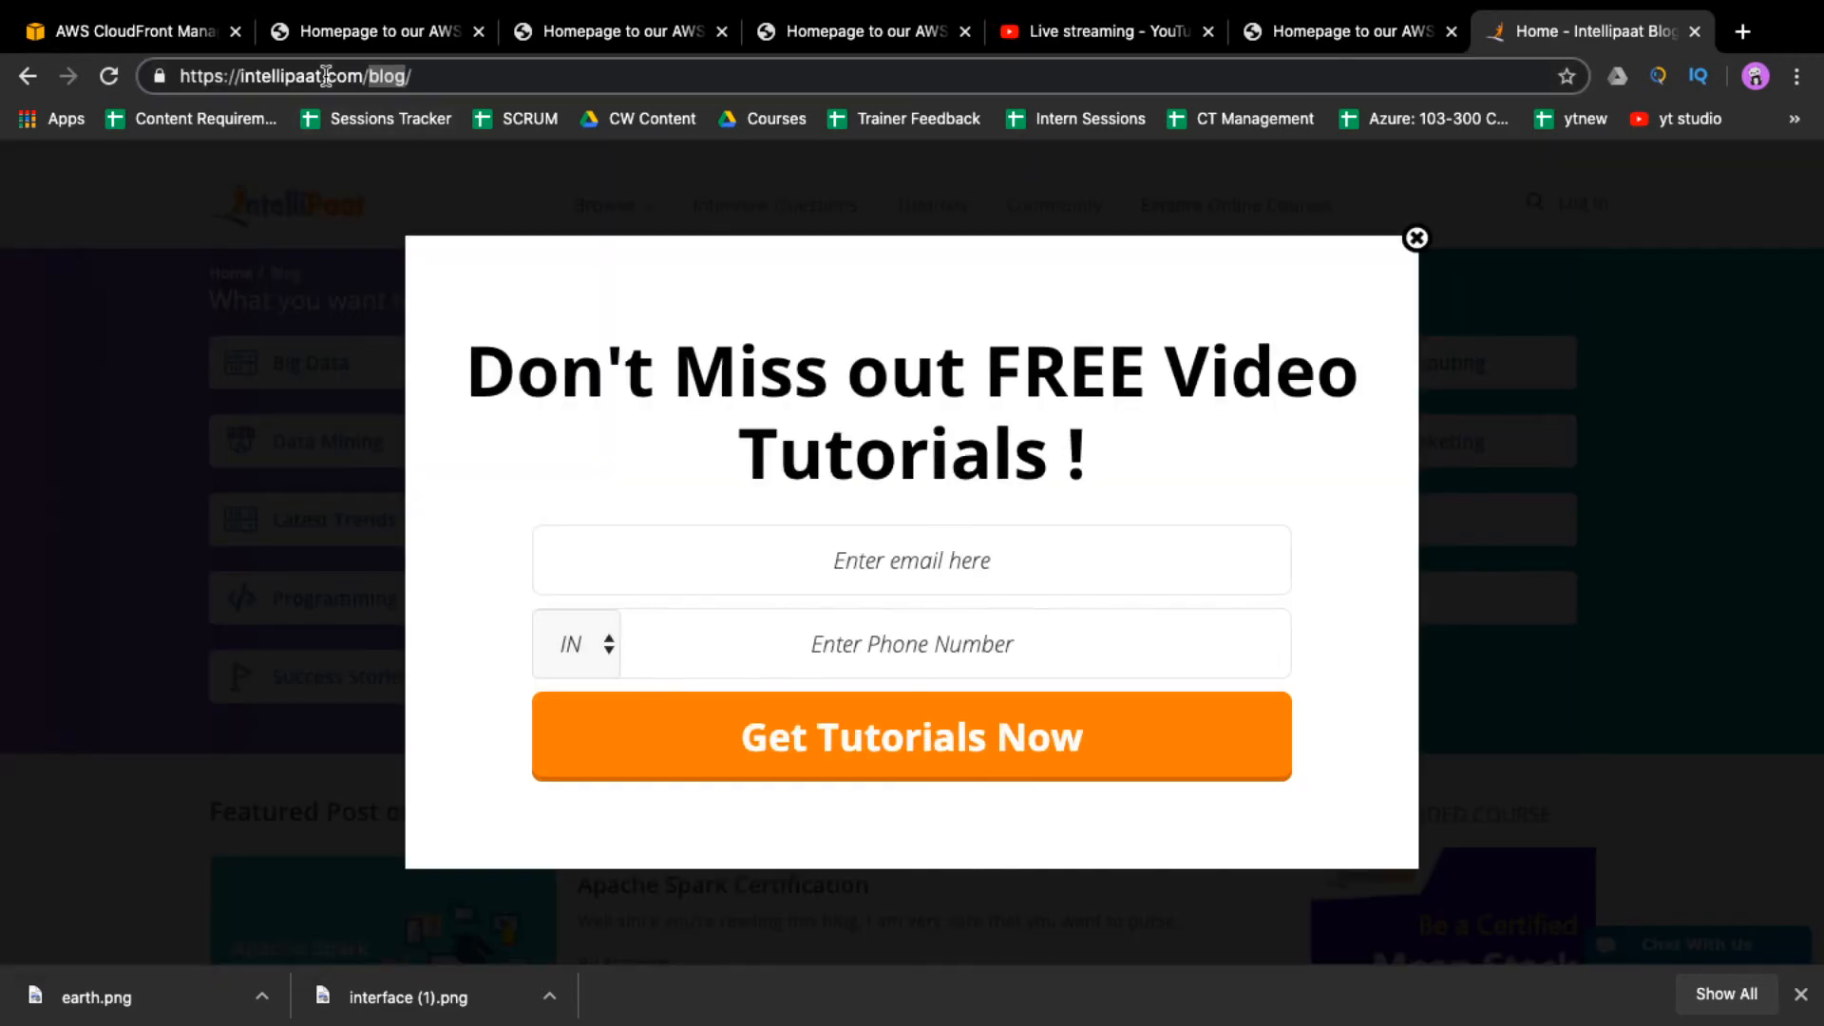
type("academy")
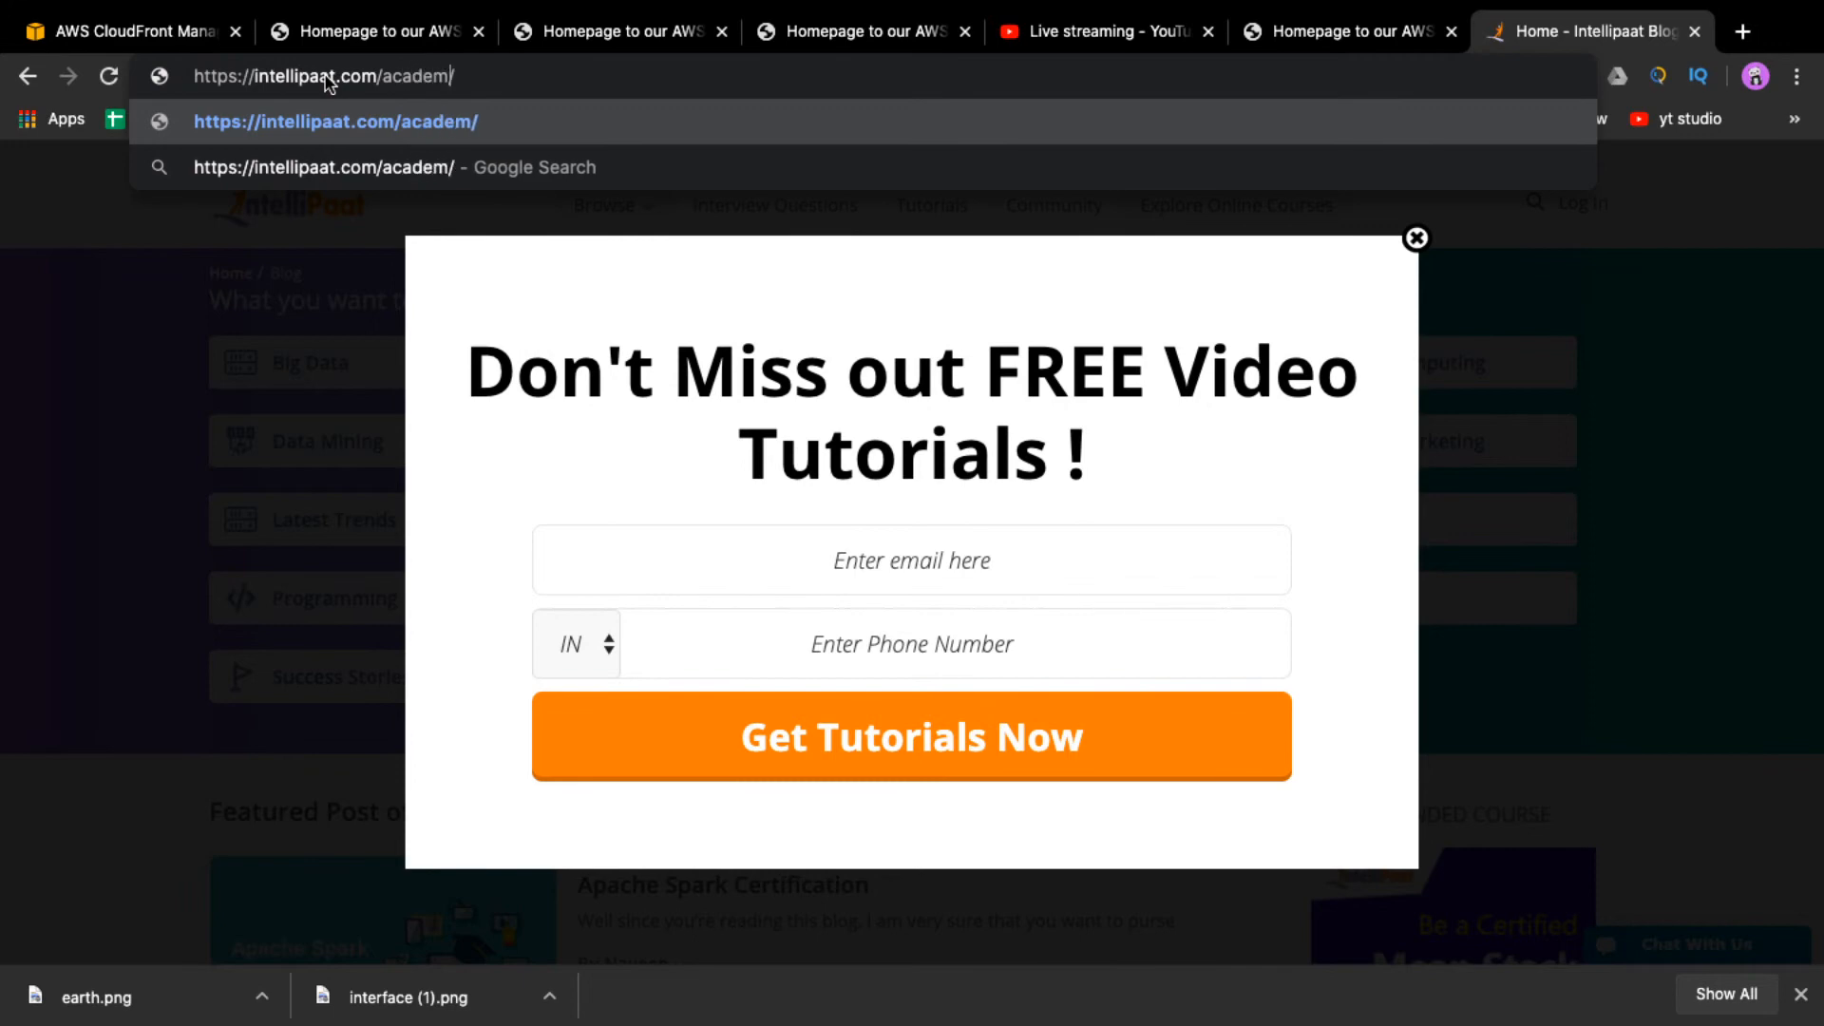
key("Return")
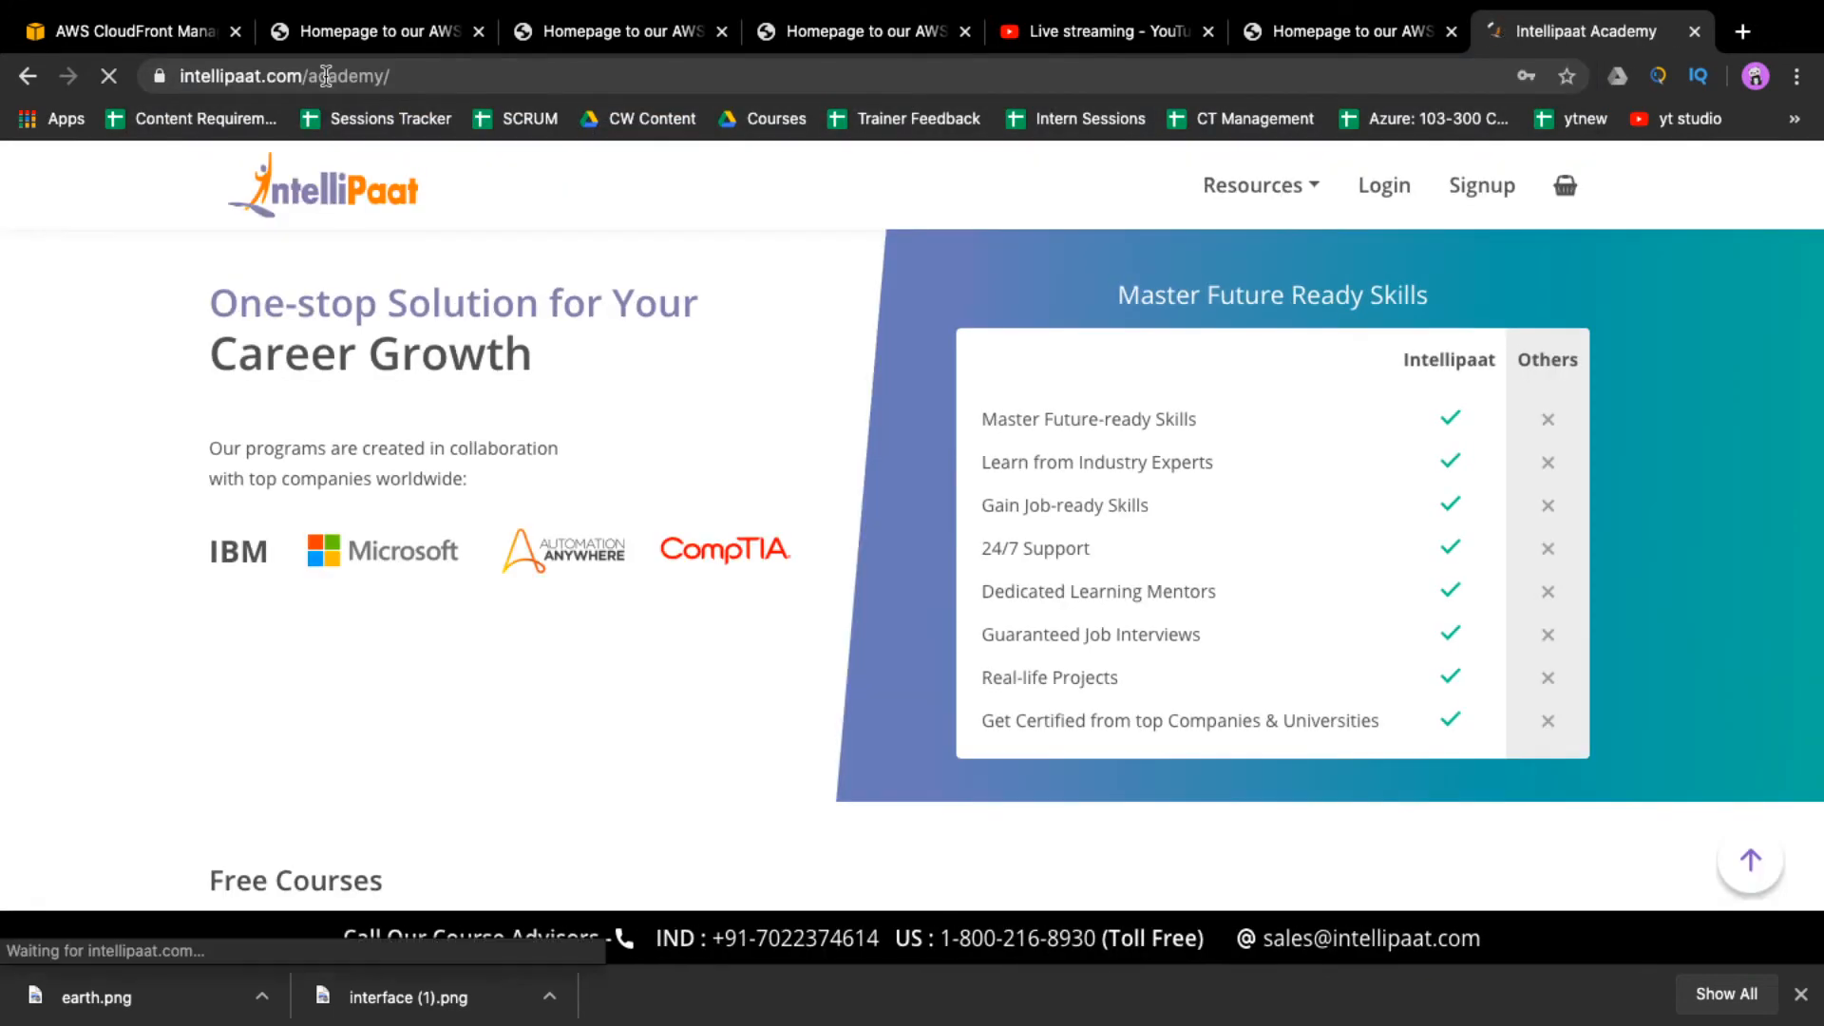
scroll(342, 370, "down", 5)
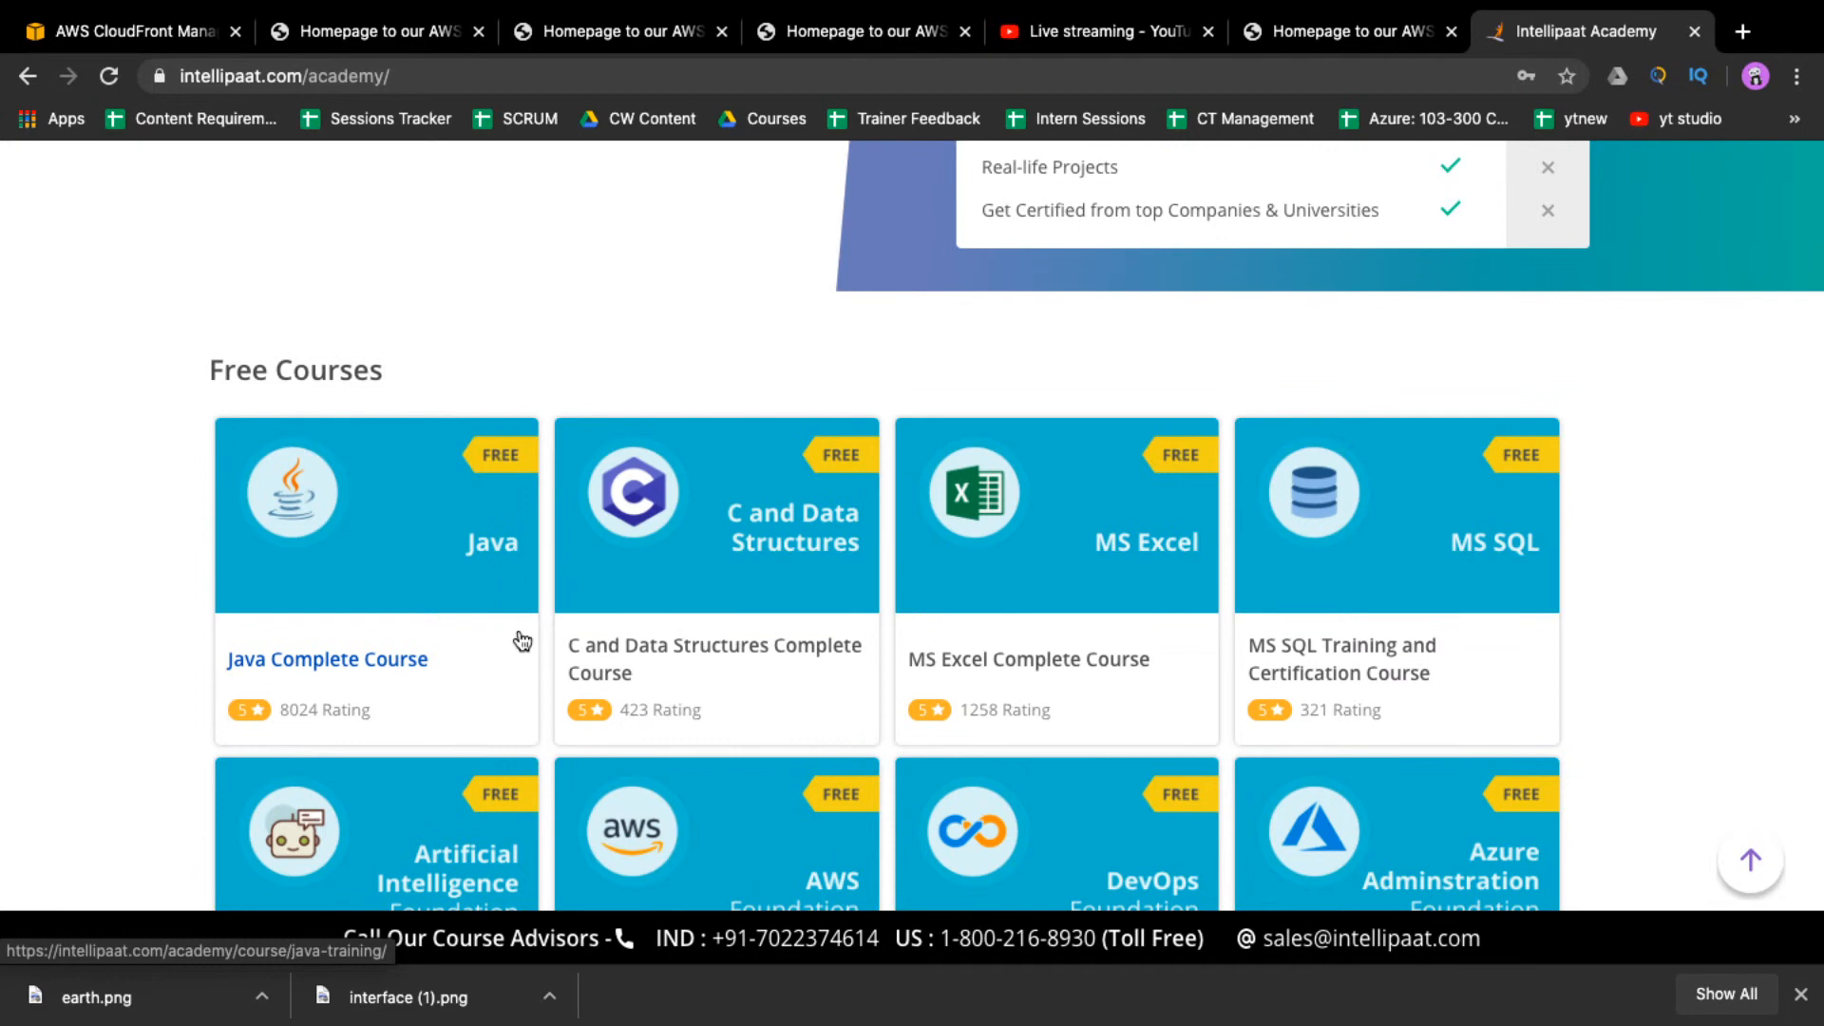
scroll(684, 705, "down", 5)
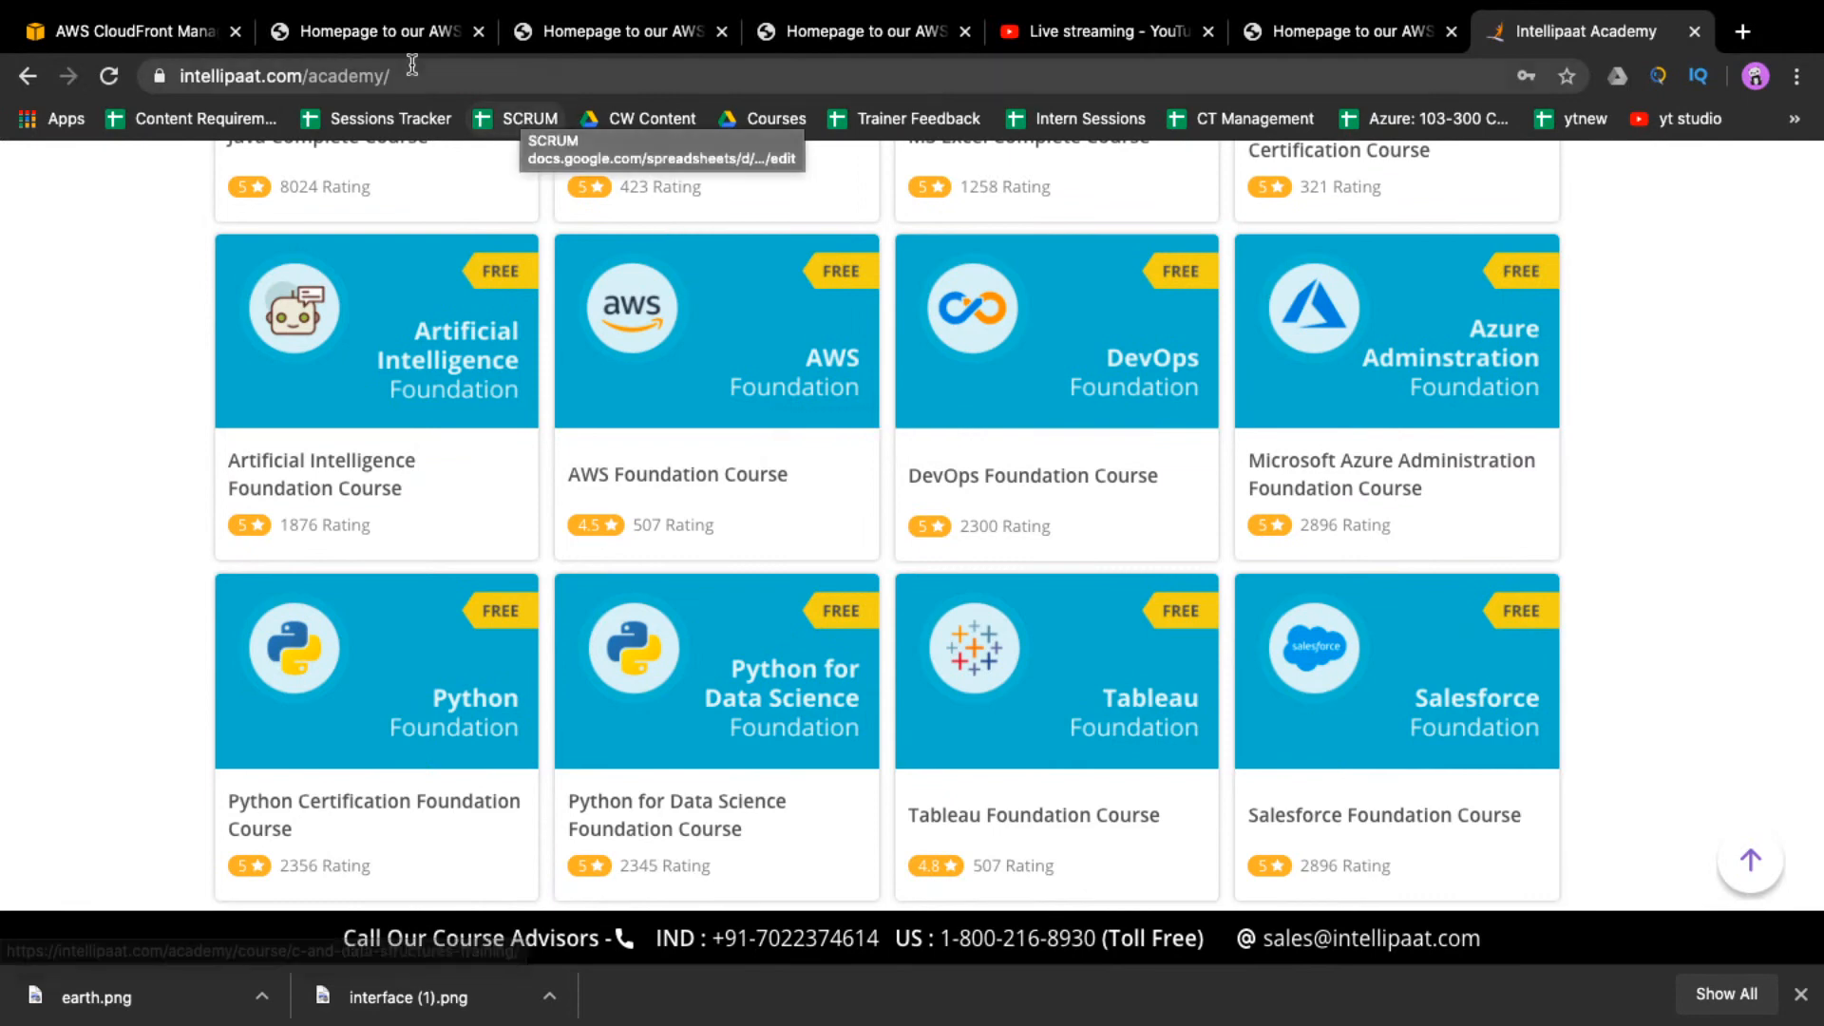
- Go to the intellipaat.com homepage and search its courses for "aws"
double_click(375, 76)
key("BackSpace")
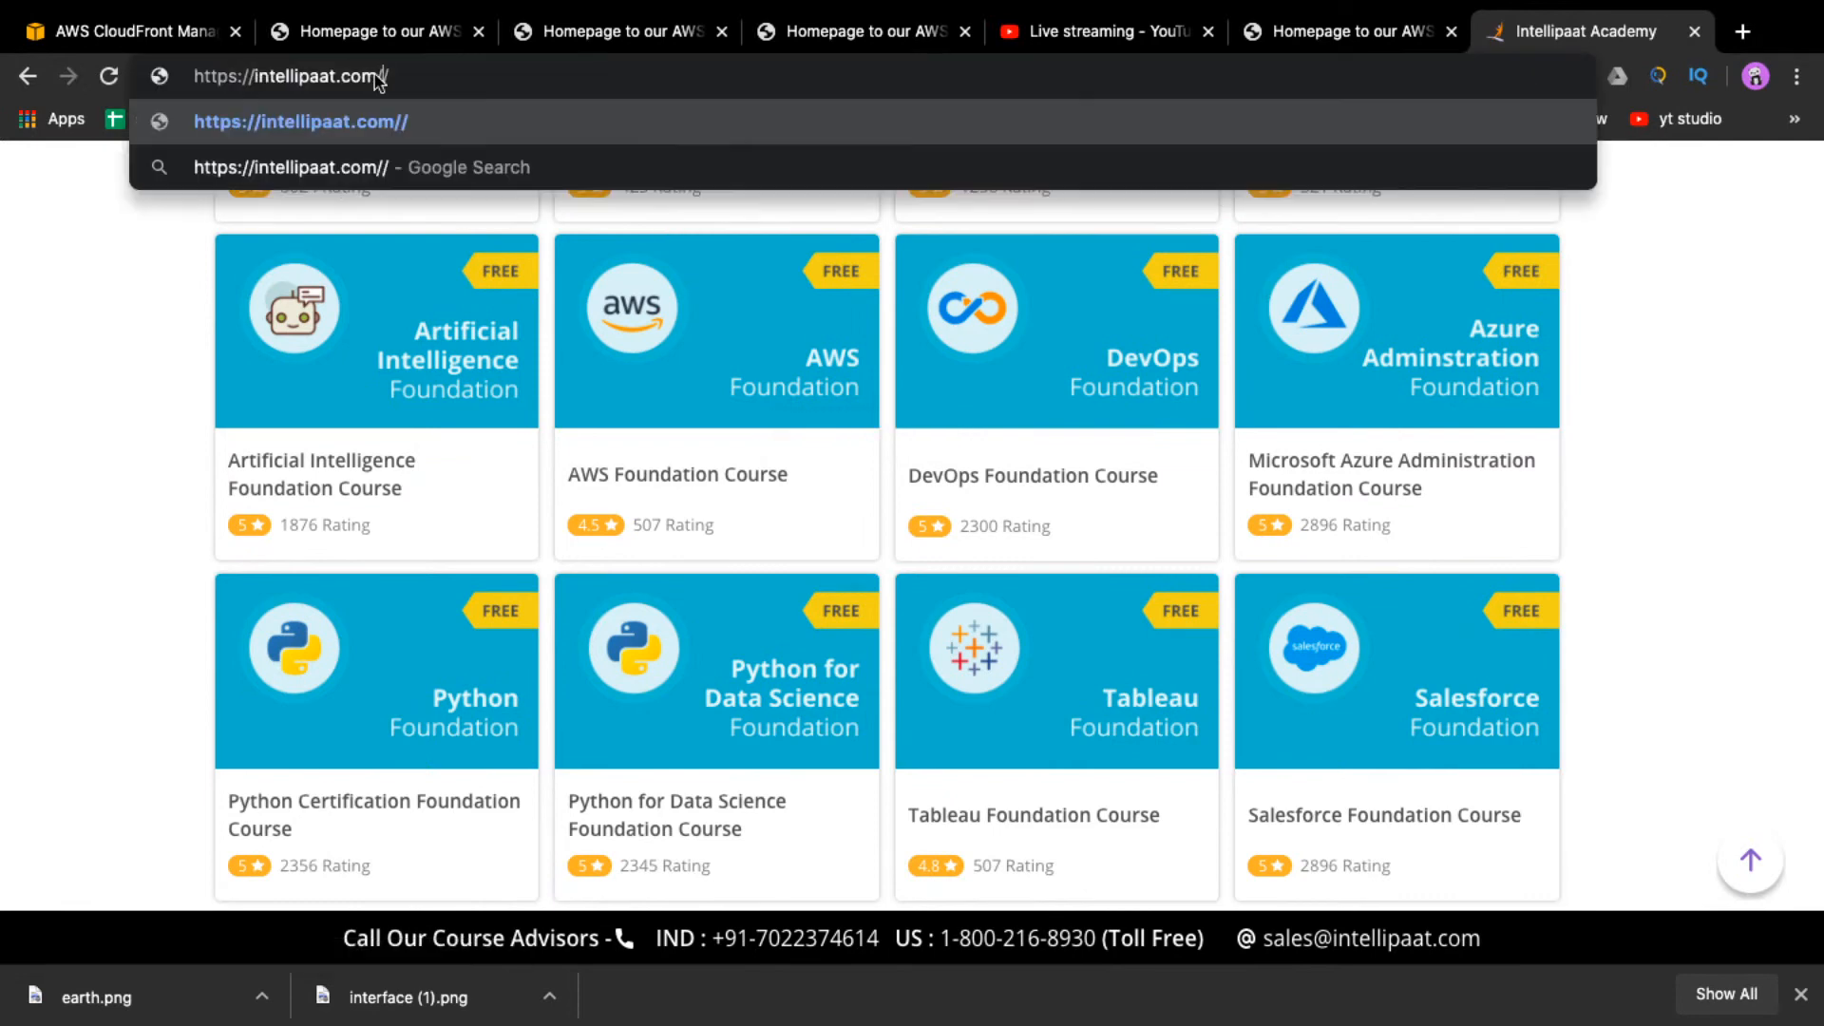
key("Return")
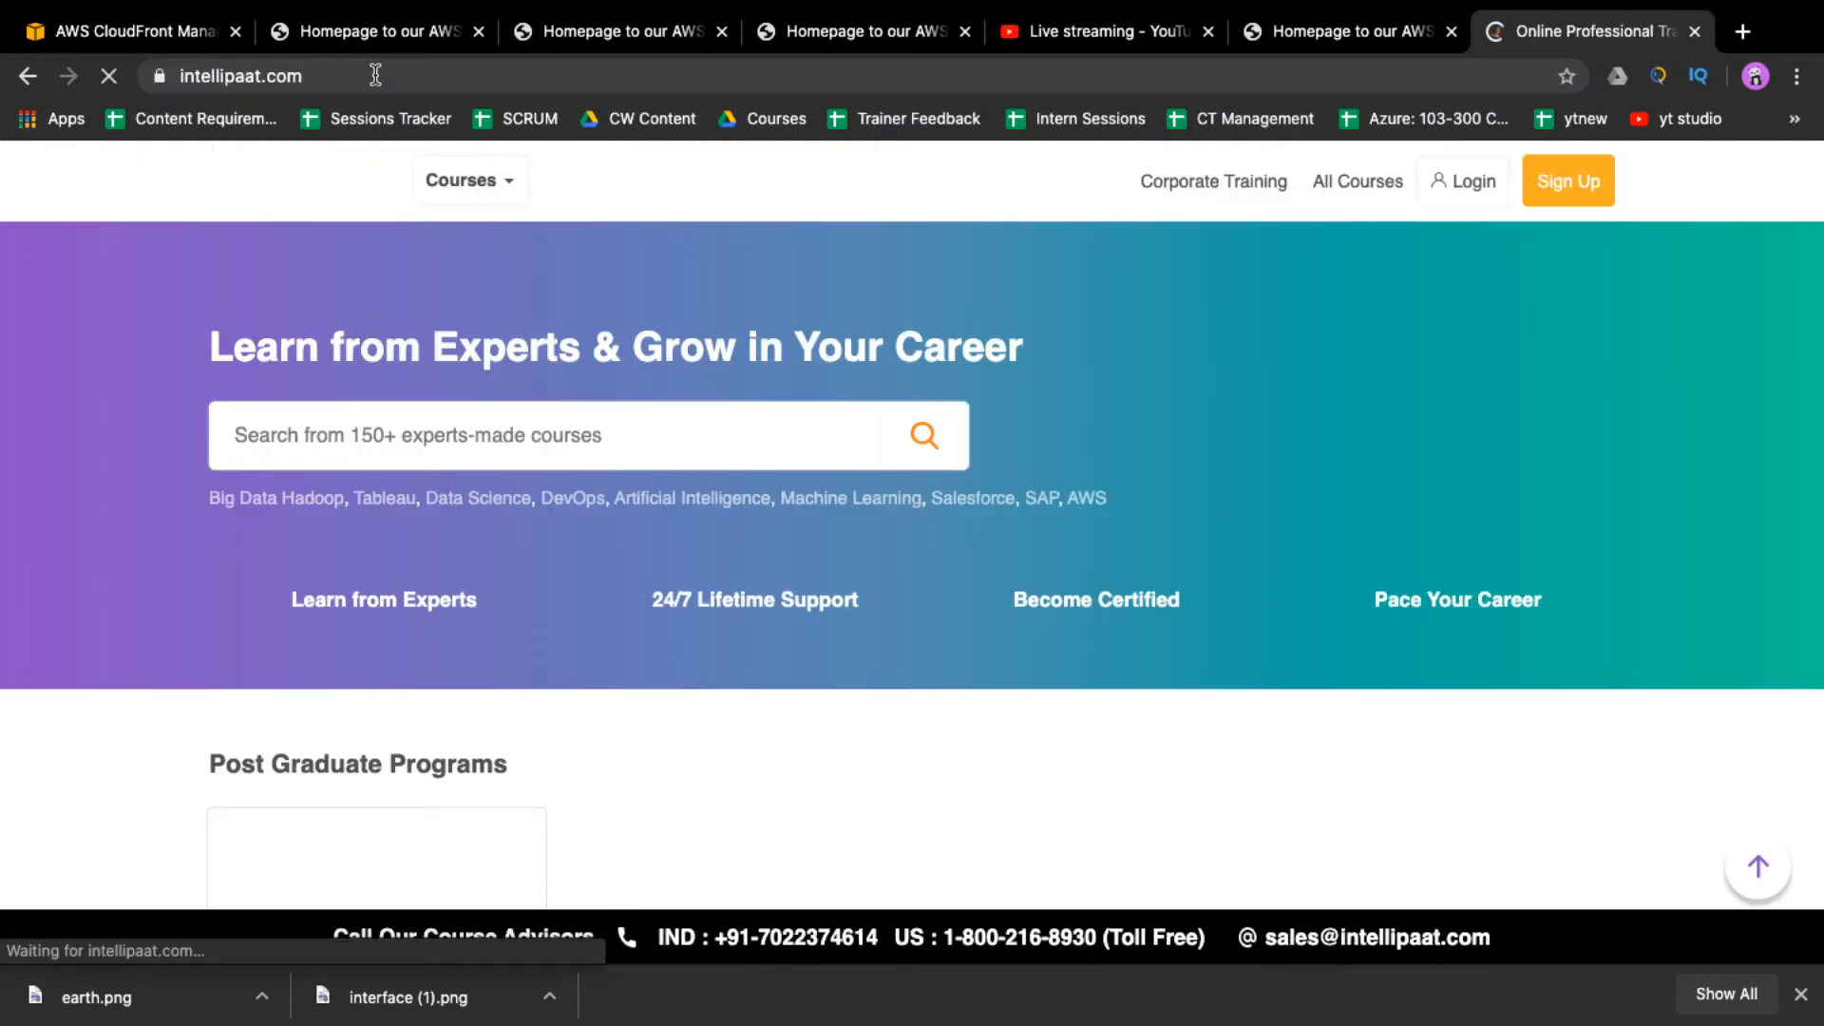
left_click(375, 76)
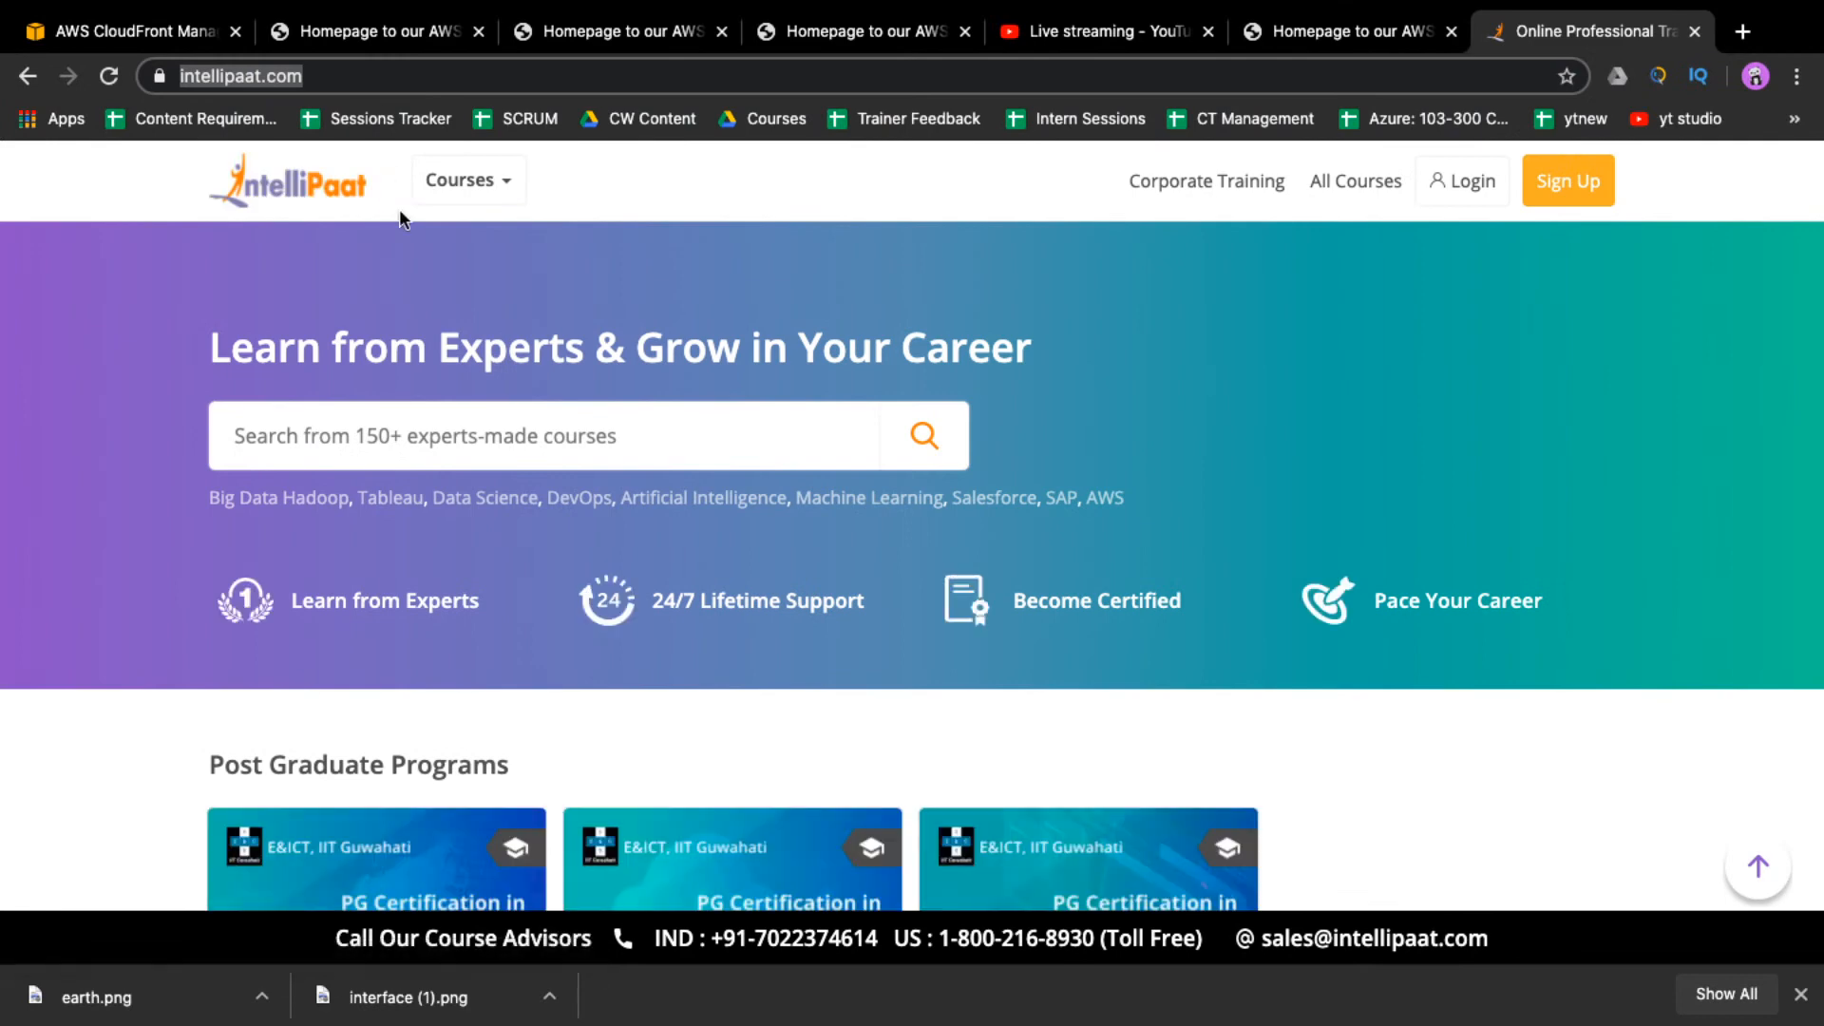
left_click(456, 405)
type("aws")
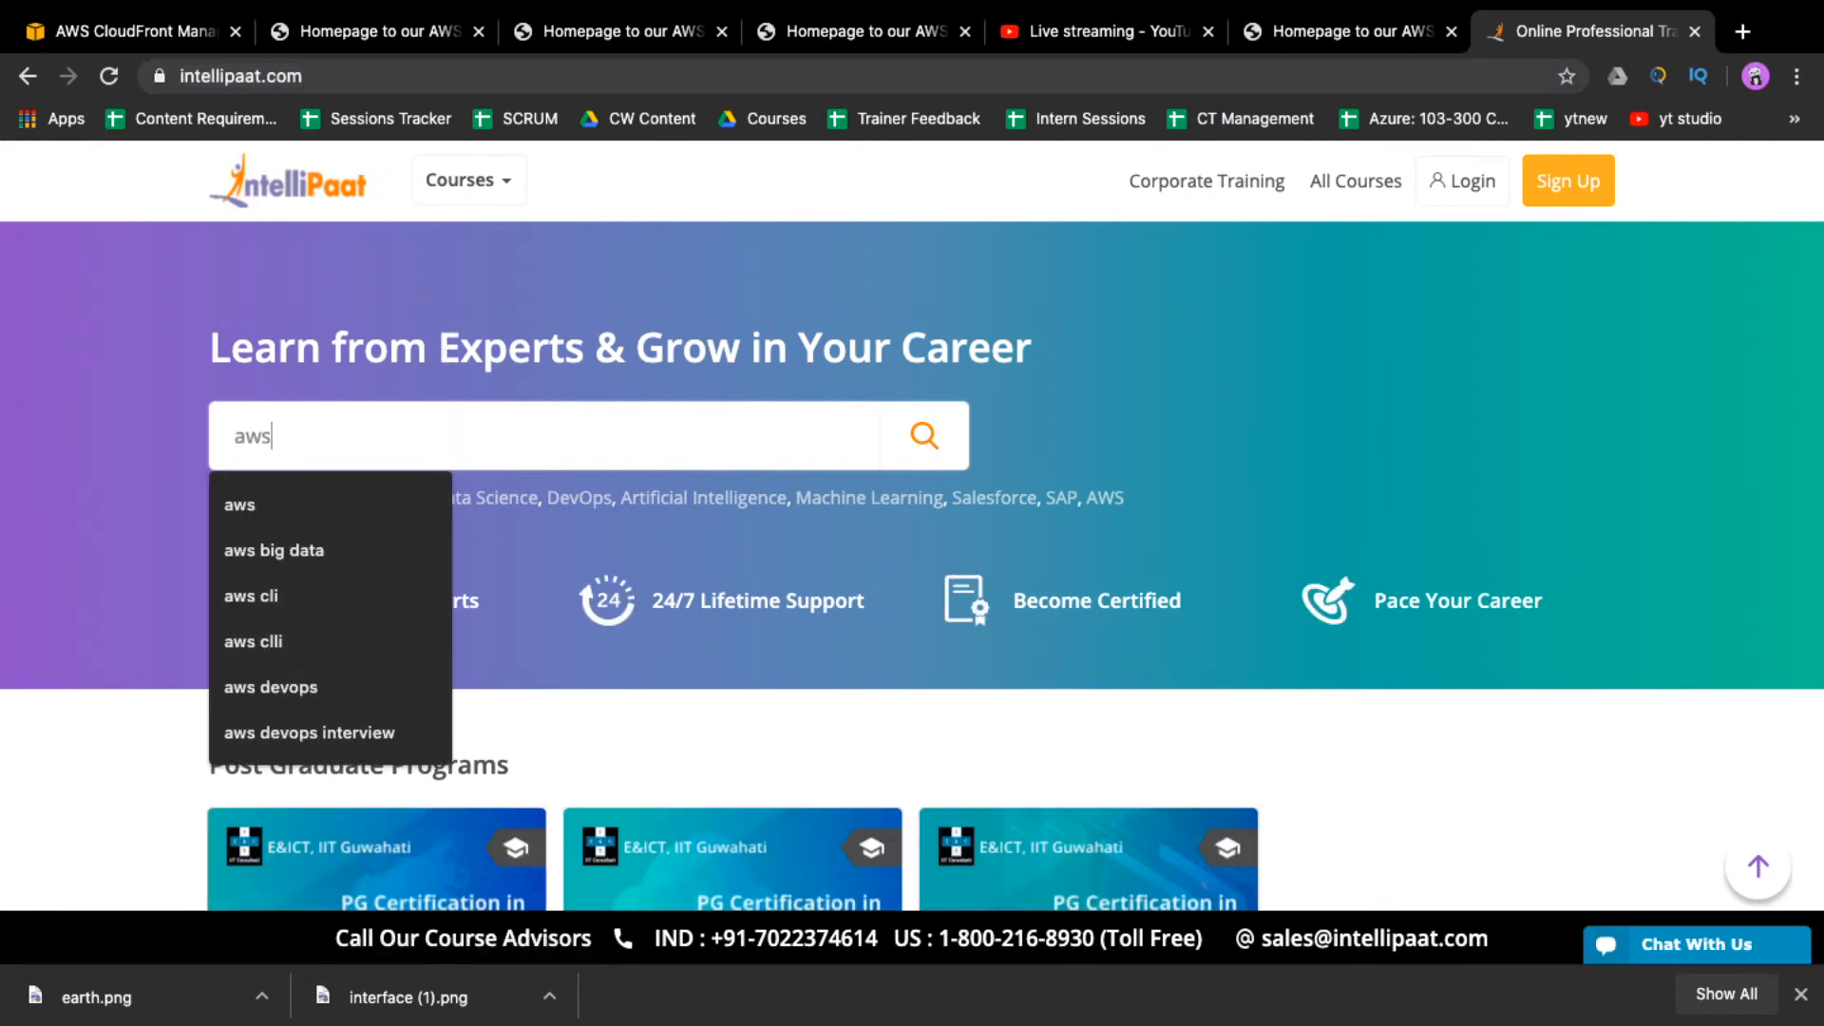
key("Return")
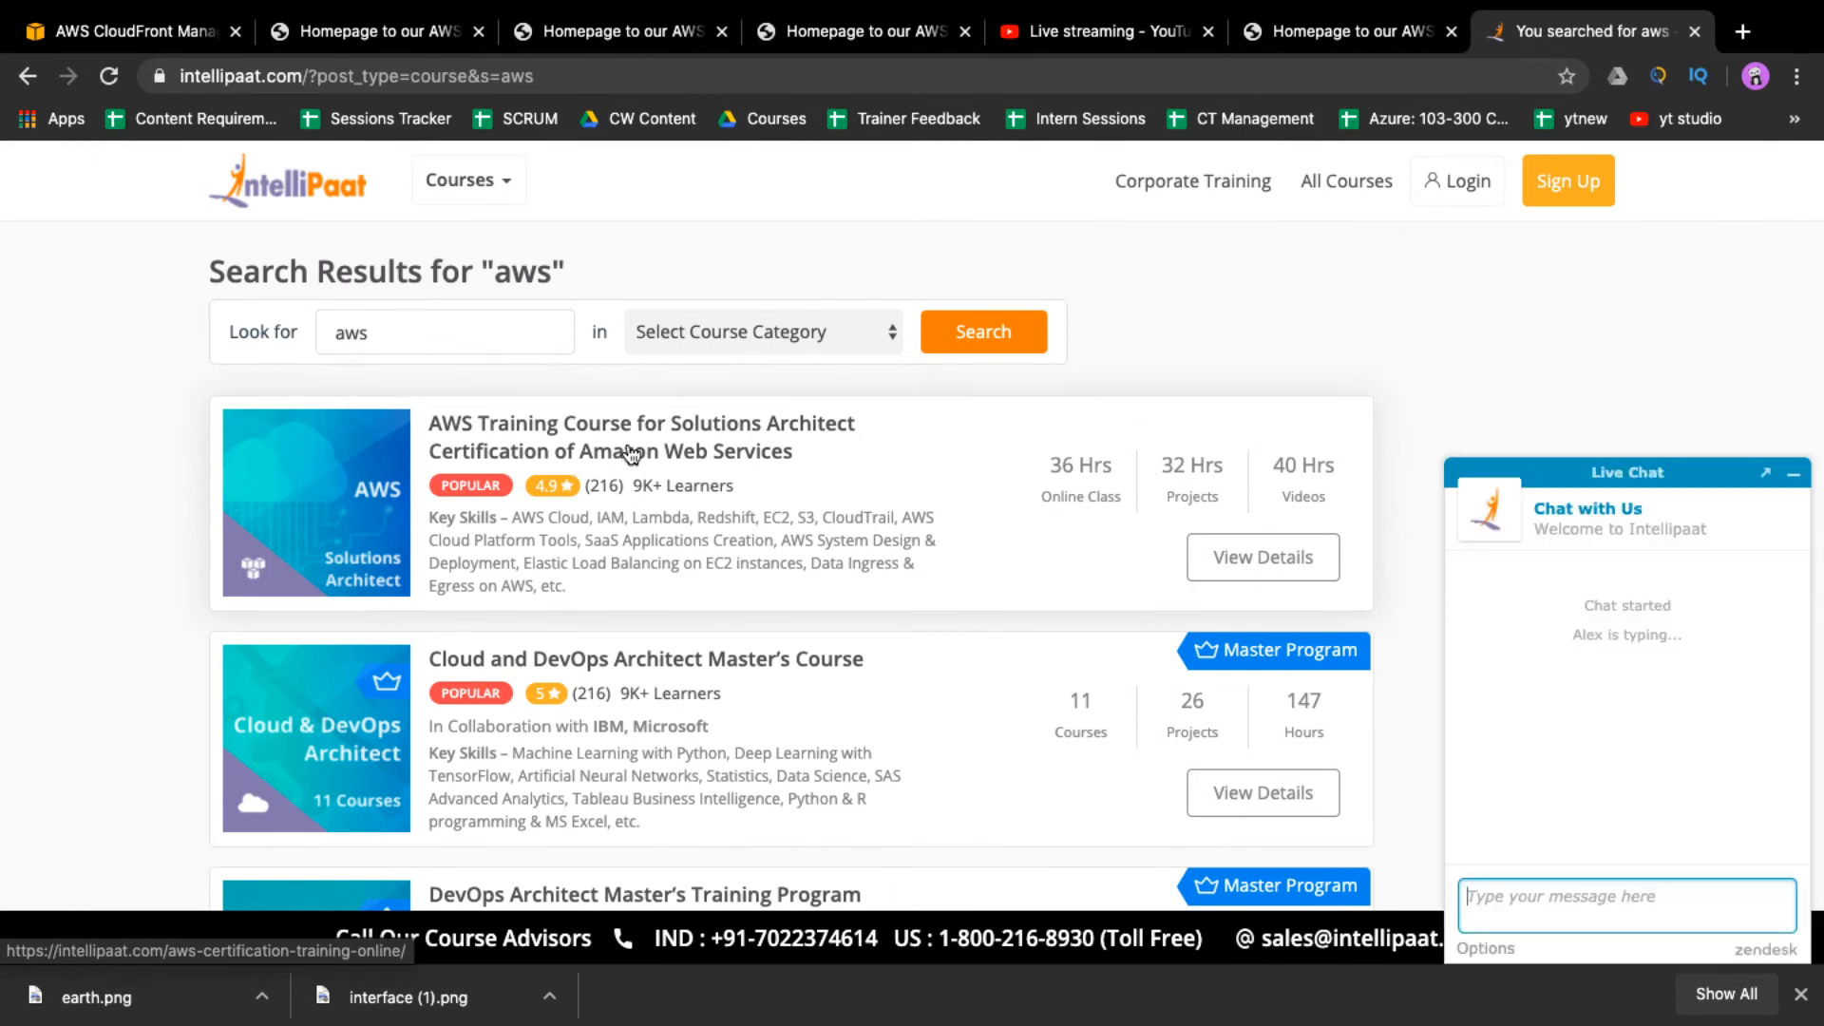
- Open the AWS Training Course for Solutions Architect Certification and review its key features, course fees and course content
left_click(630, 454)
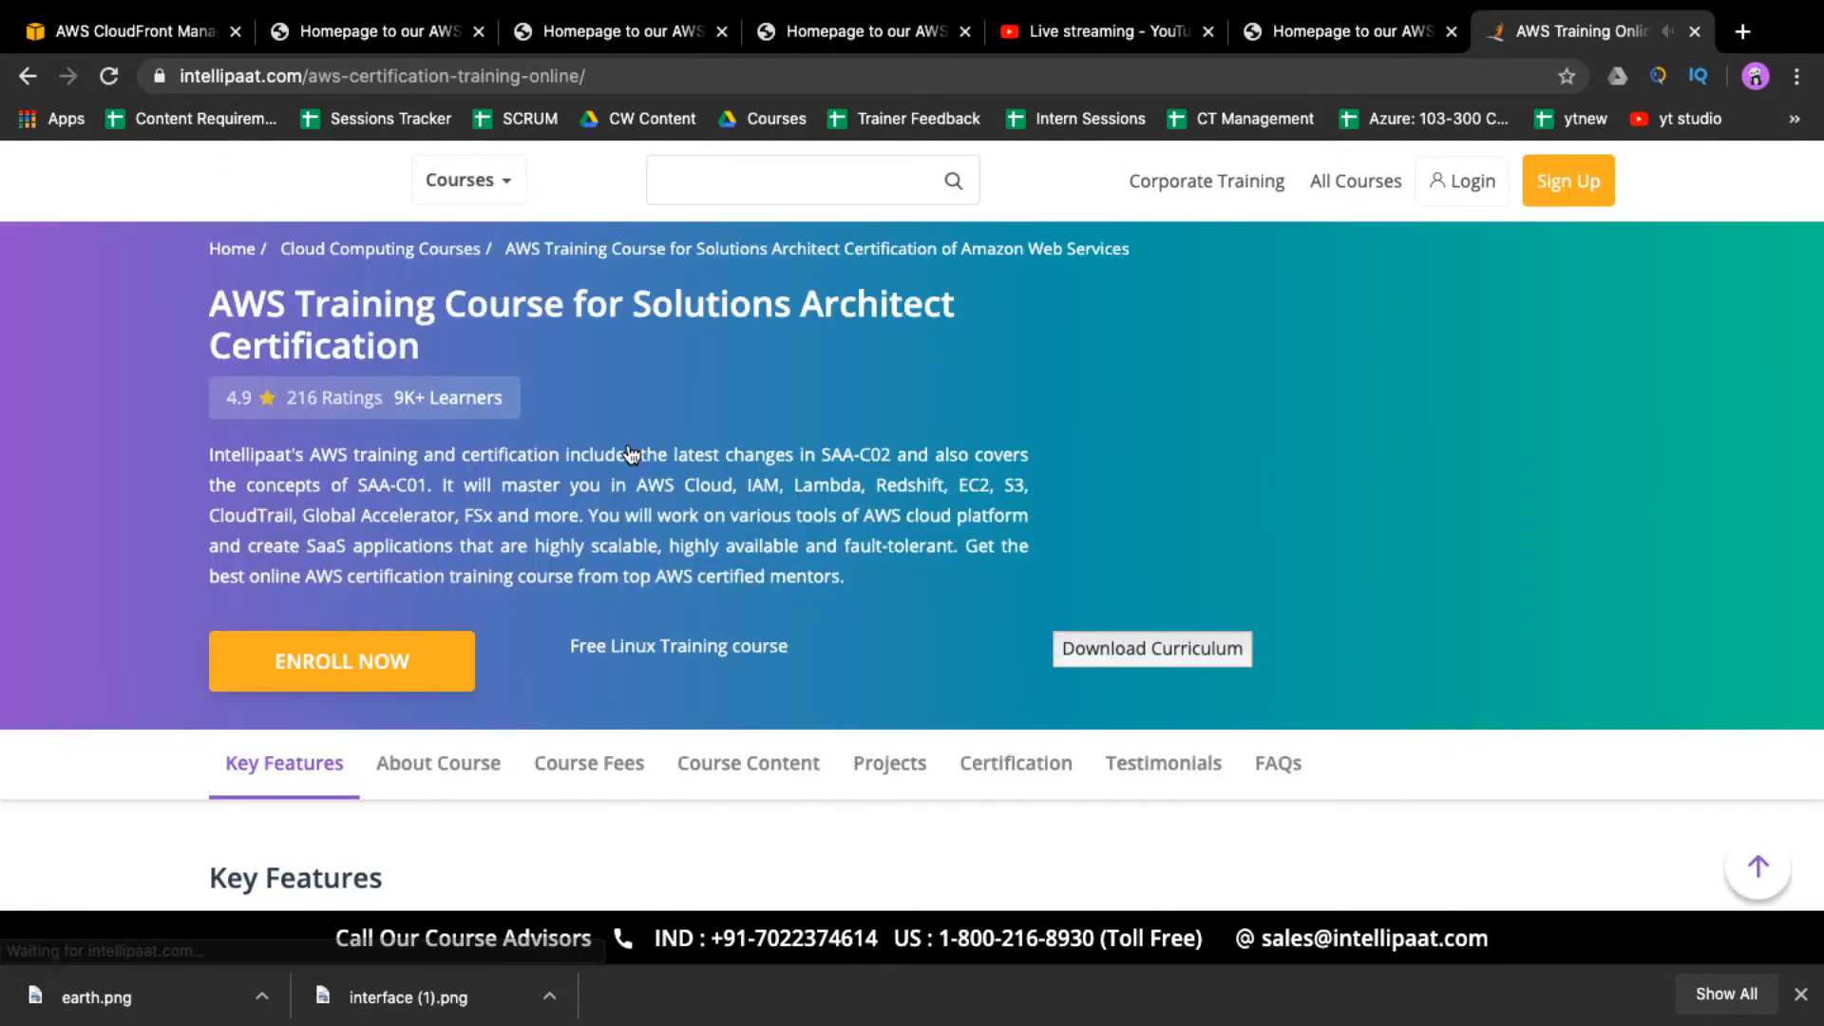
scroll(748, 608, "down", 10)
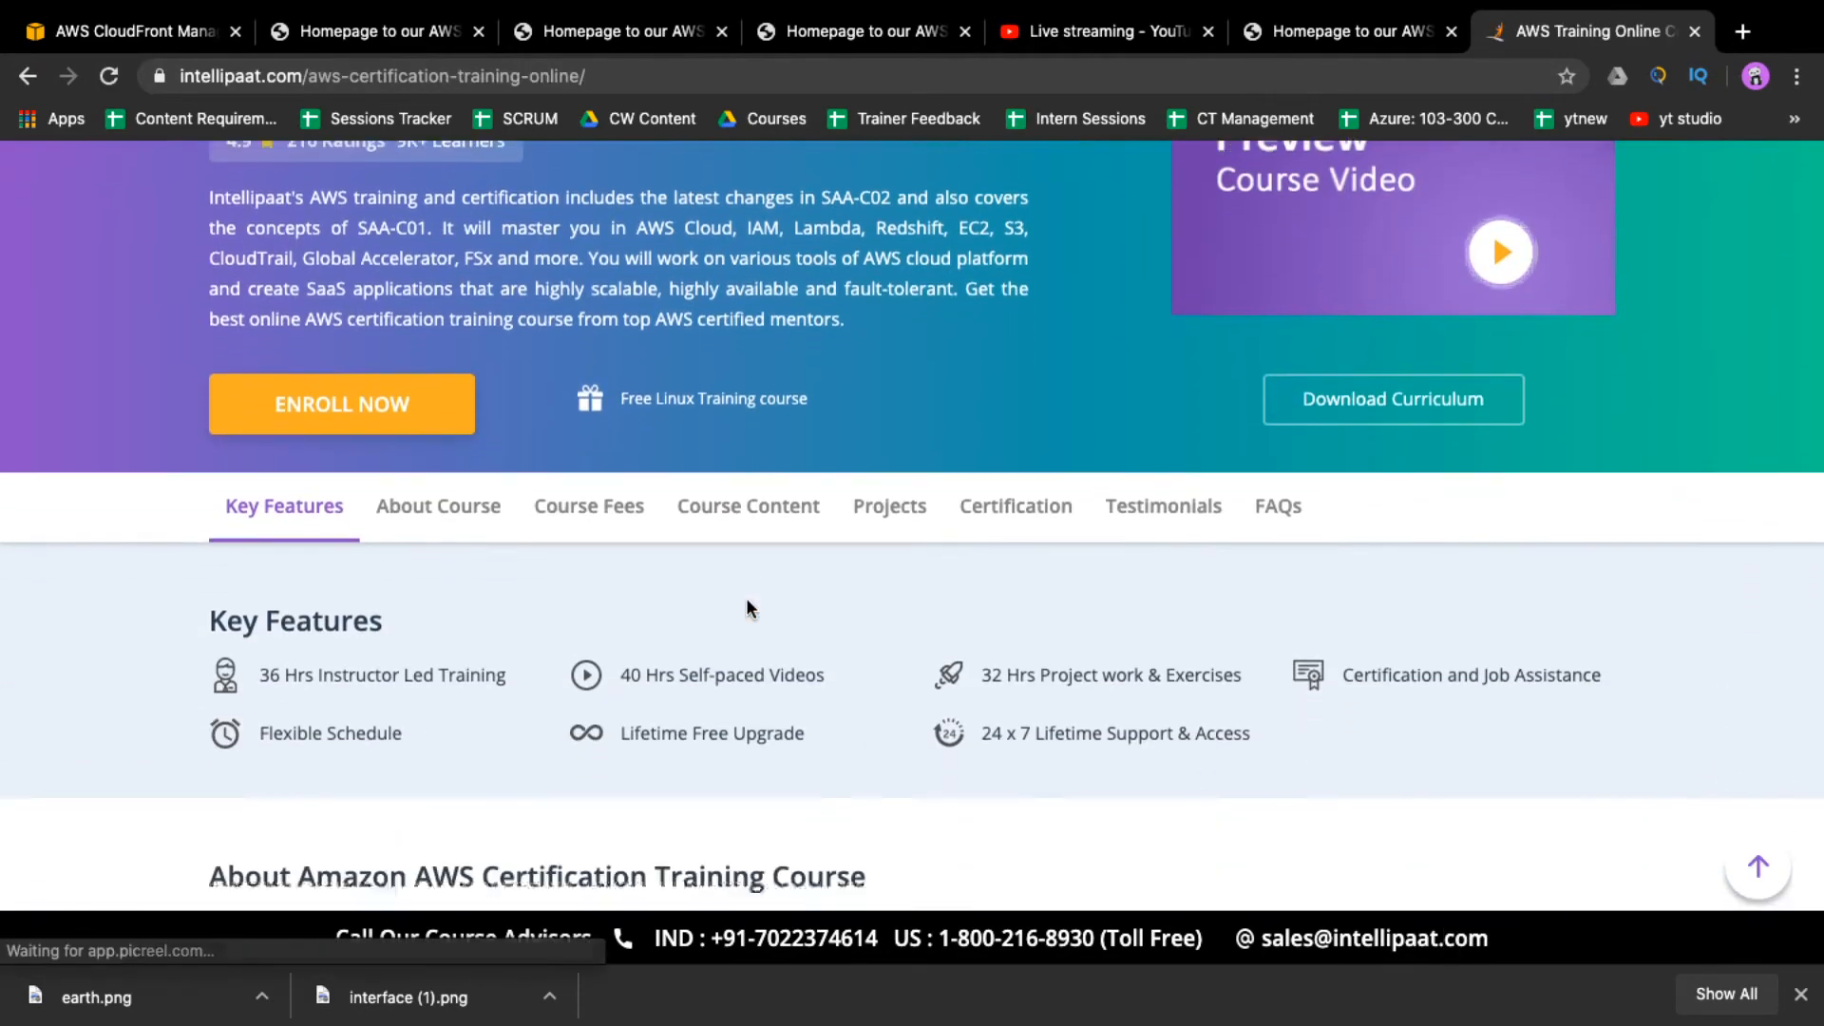
scroll(748, 600, "down", 3)
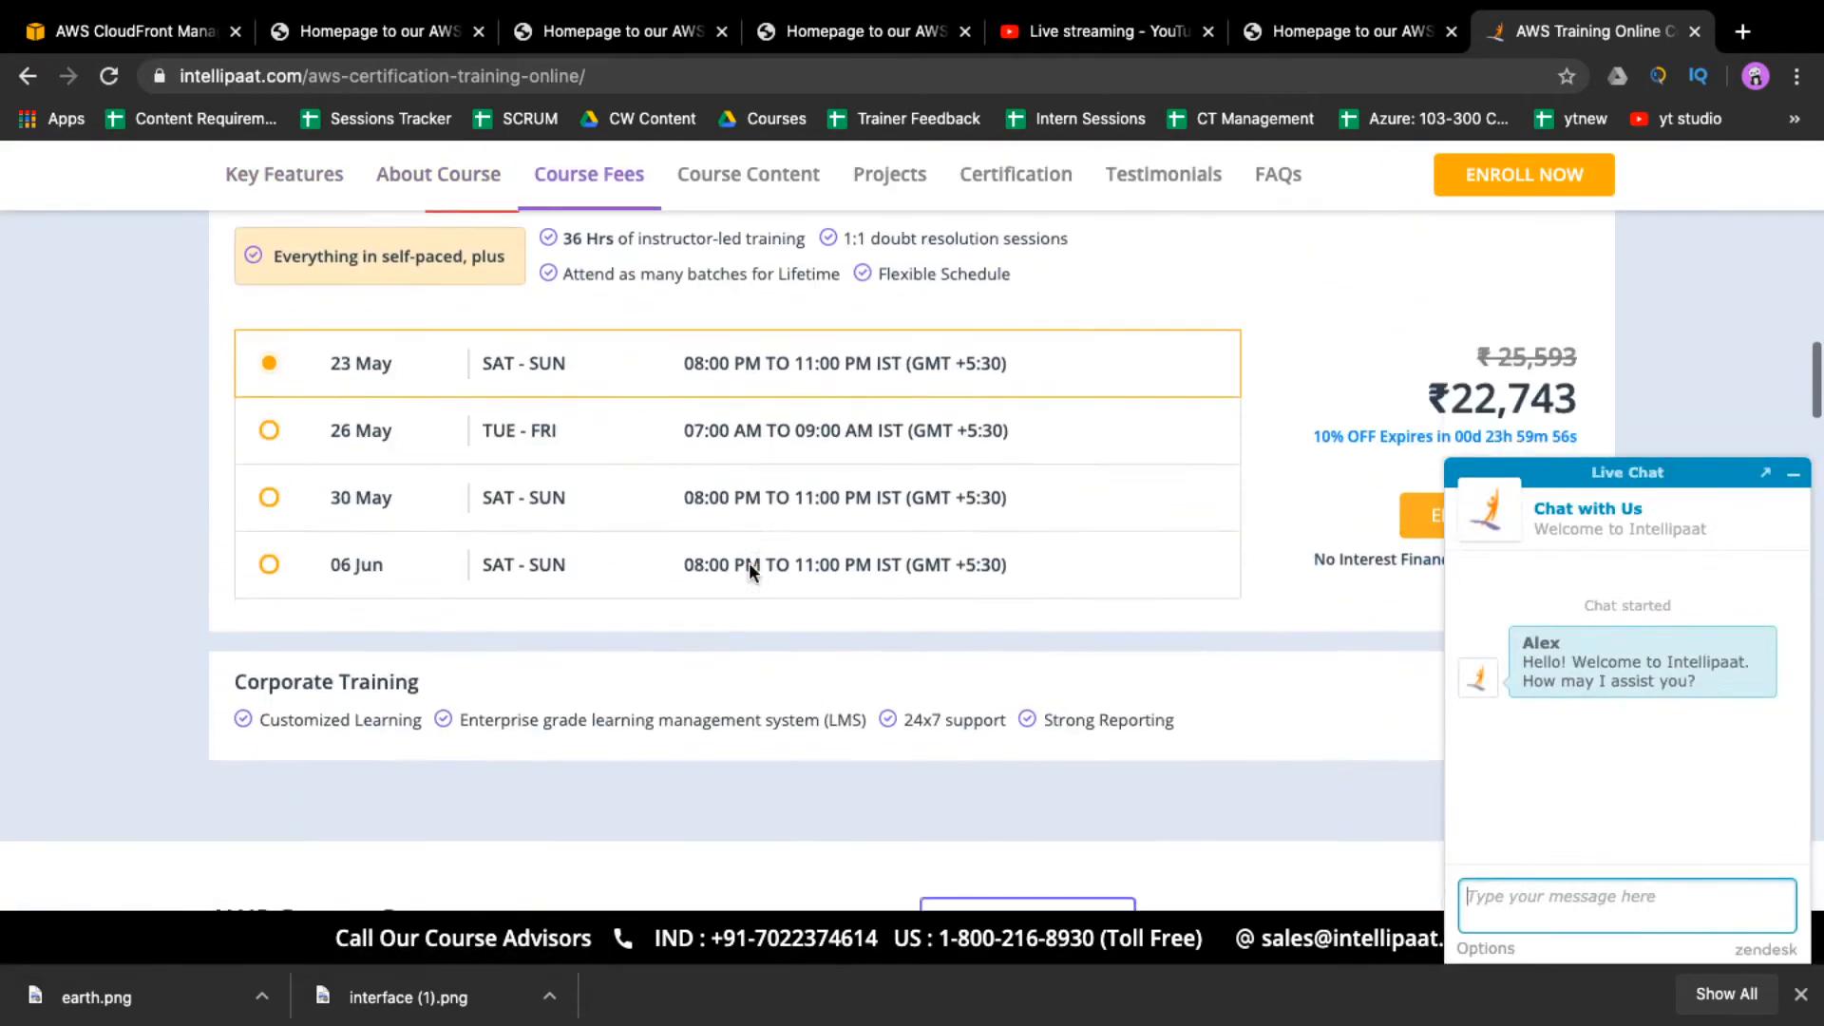
scroll(749, 570, "up", 10)
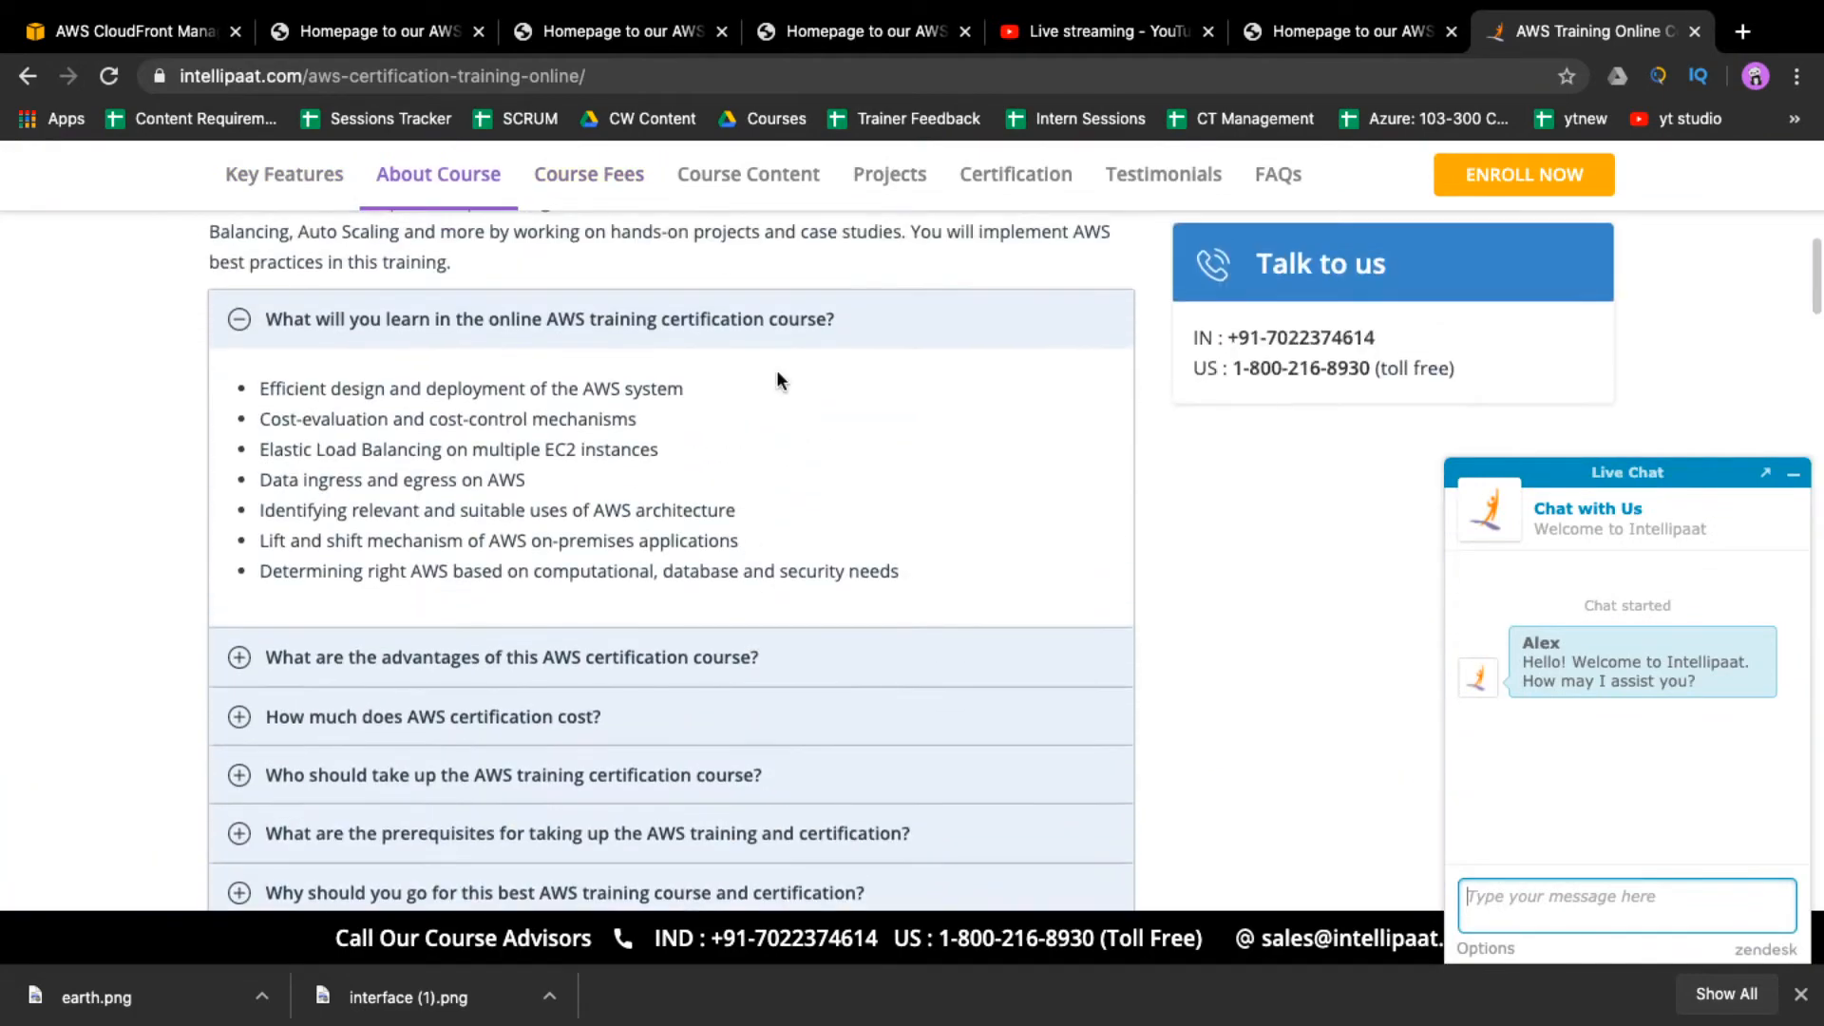
left_click(745, 175)
scroll(667, 401, "down", 1)
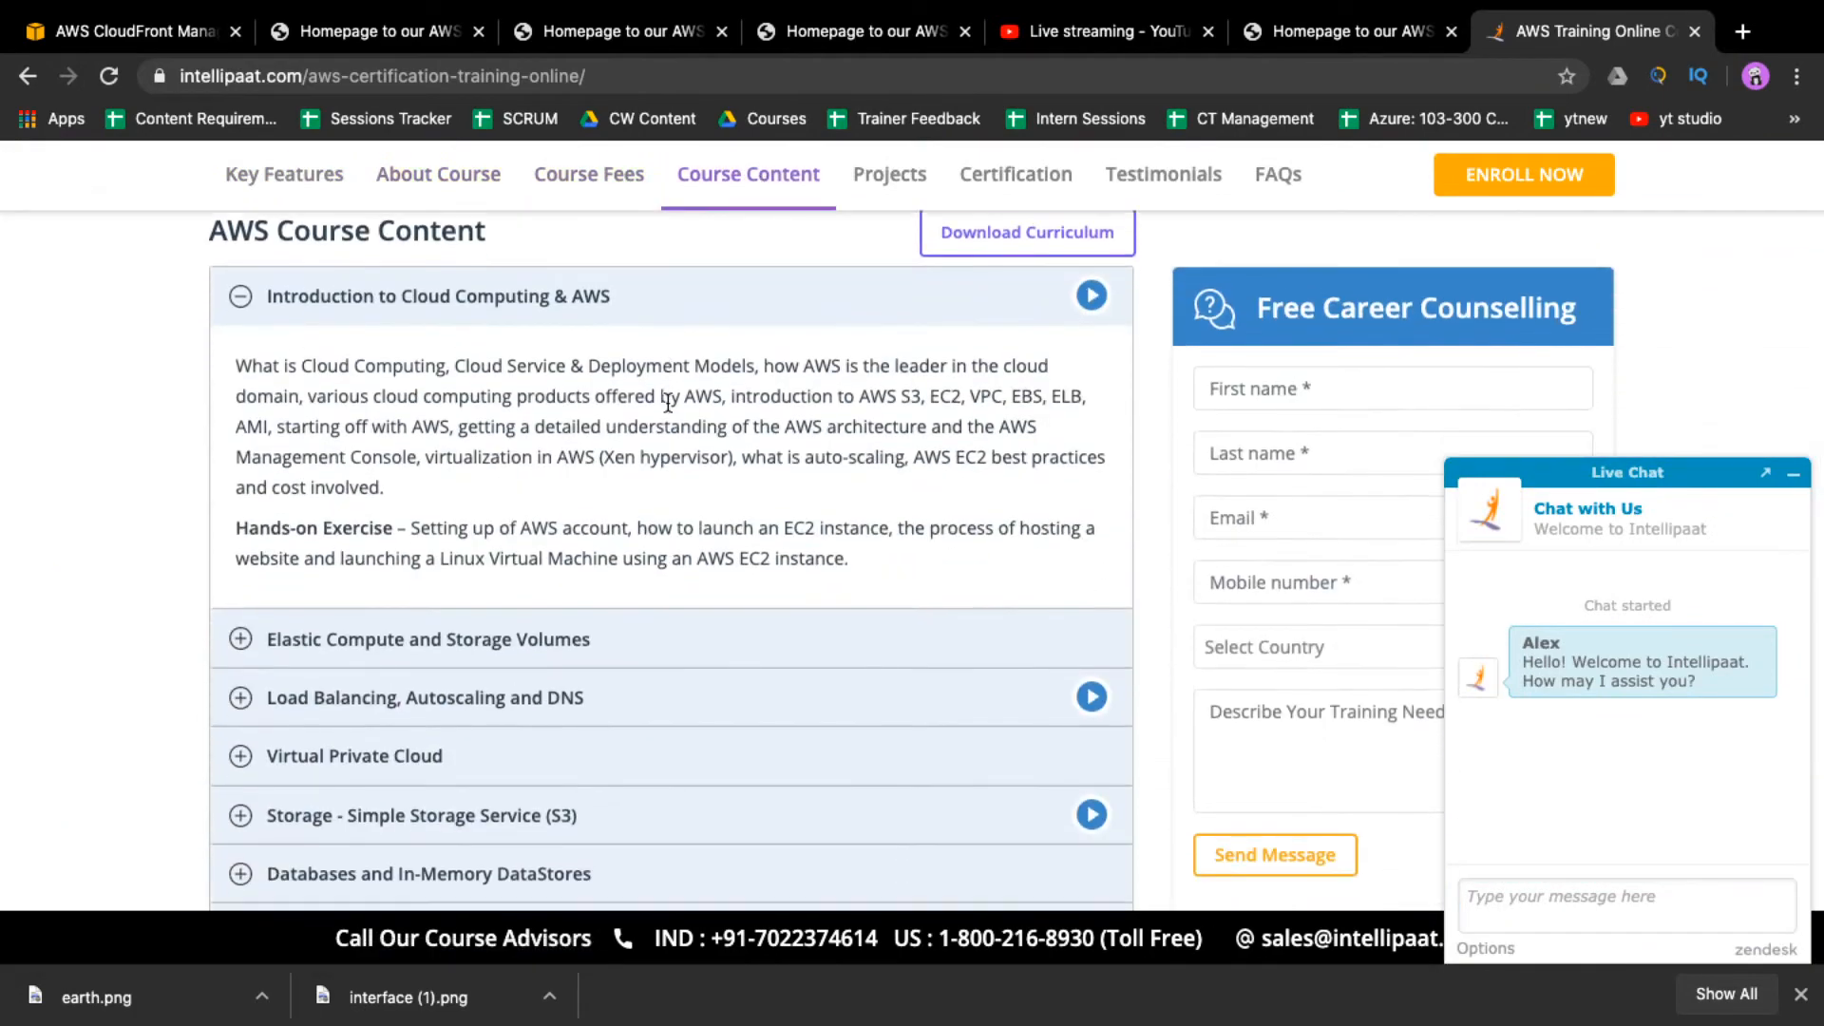
- Copy the AWS course page's address and post it in the YouTube live stream's chat
scroll(596, 586, "down", 3)
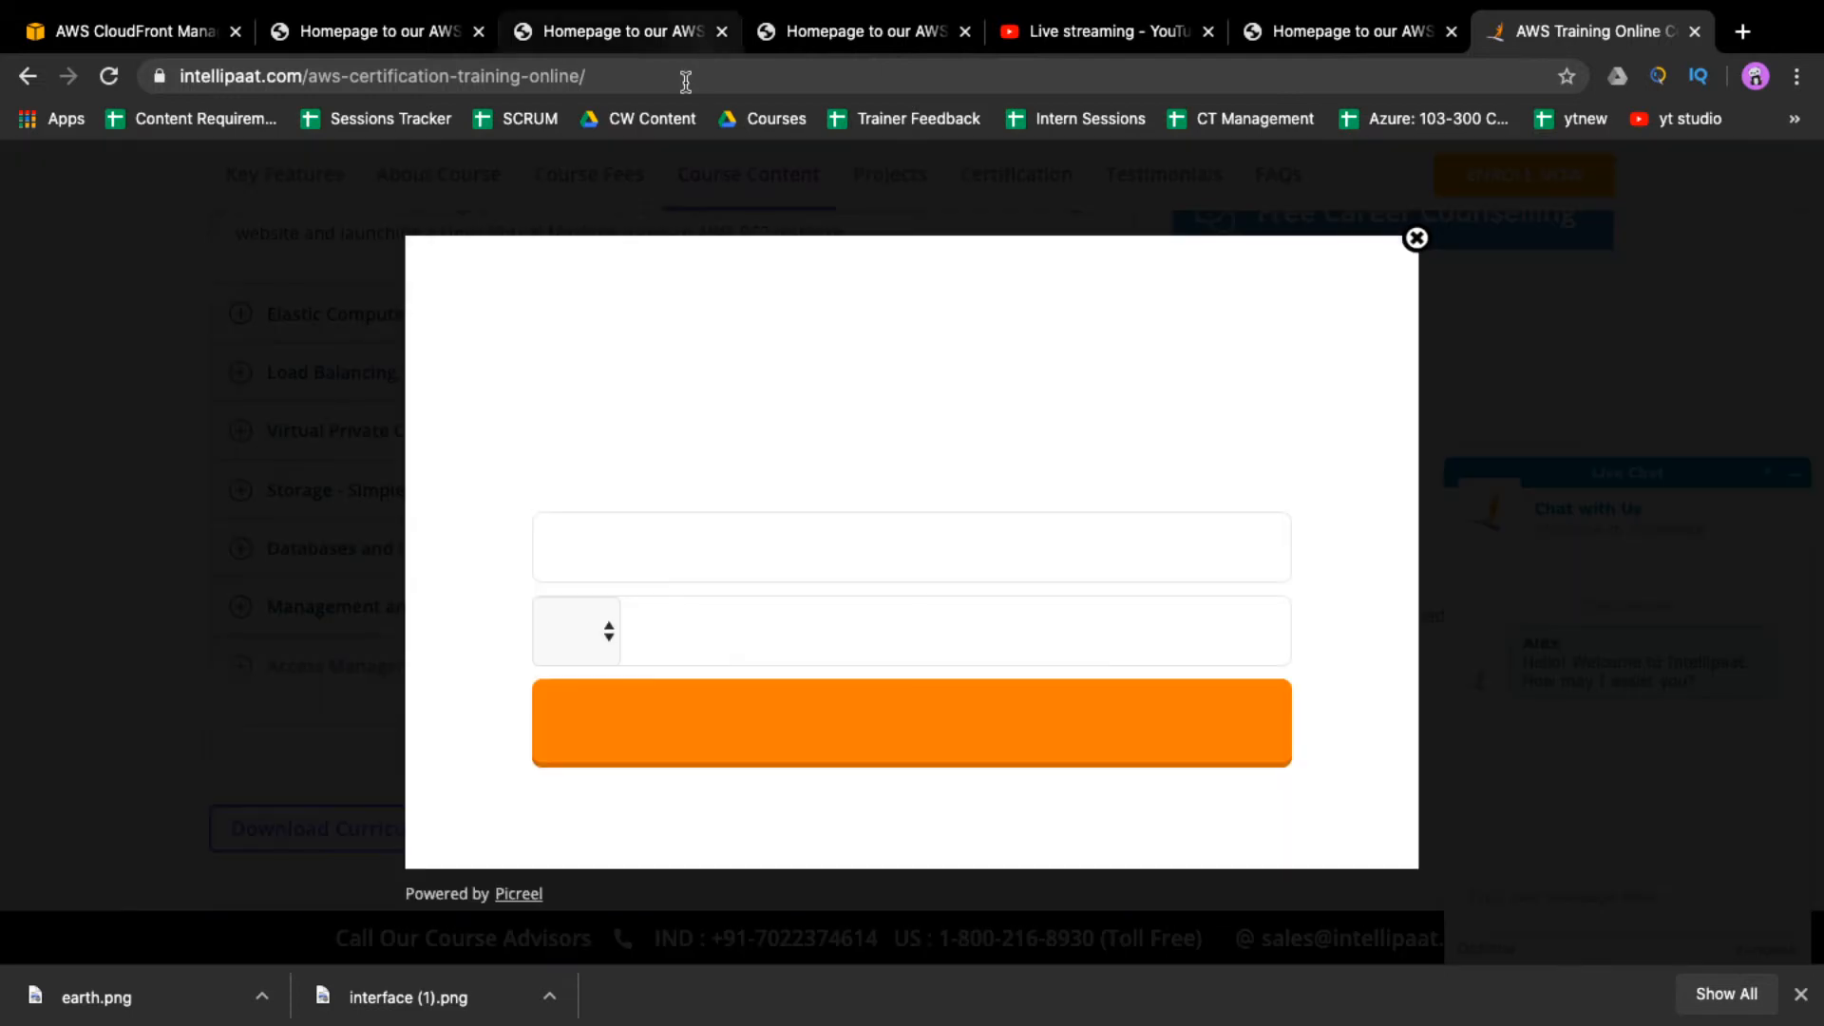
left_click(686, 77)
key("ctrl+c")
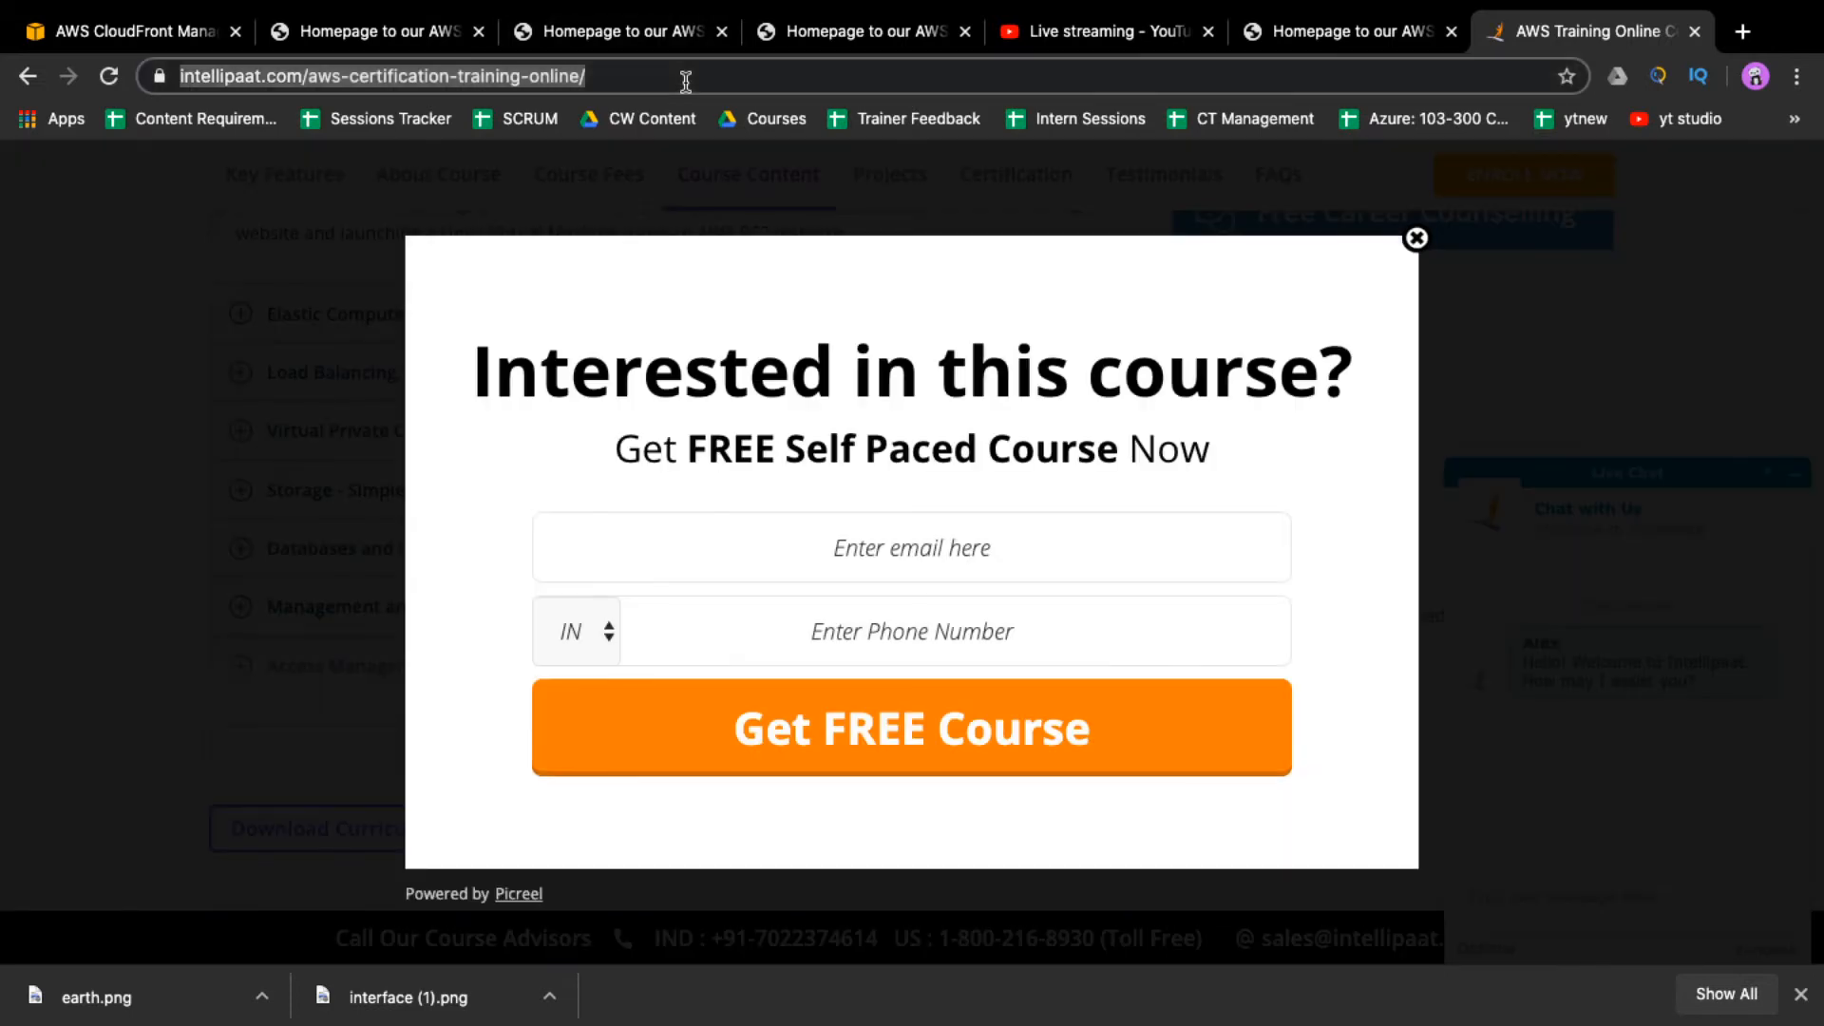
left_click(1064, 32)
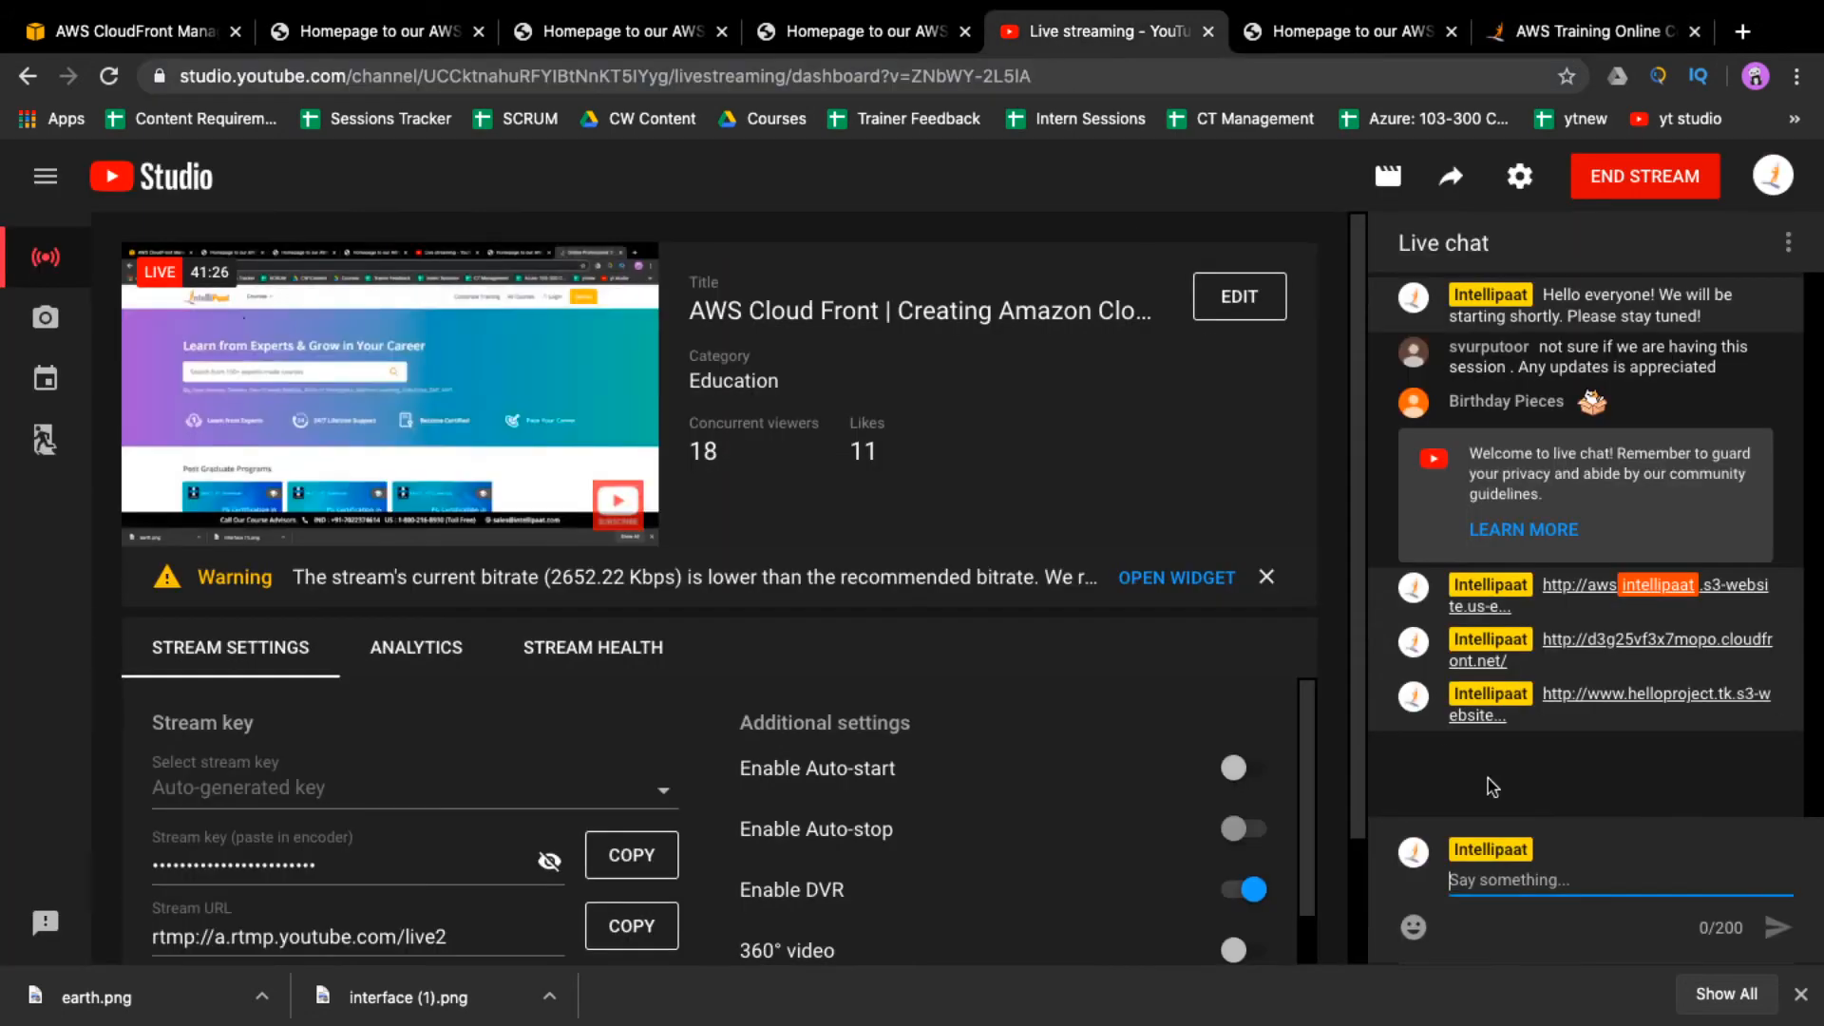
key("ctrl+v")
key("Return")
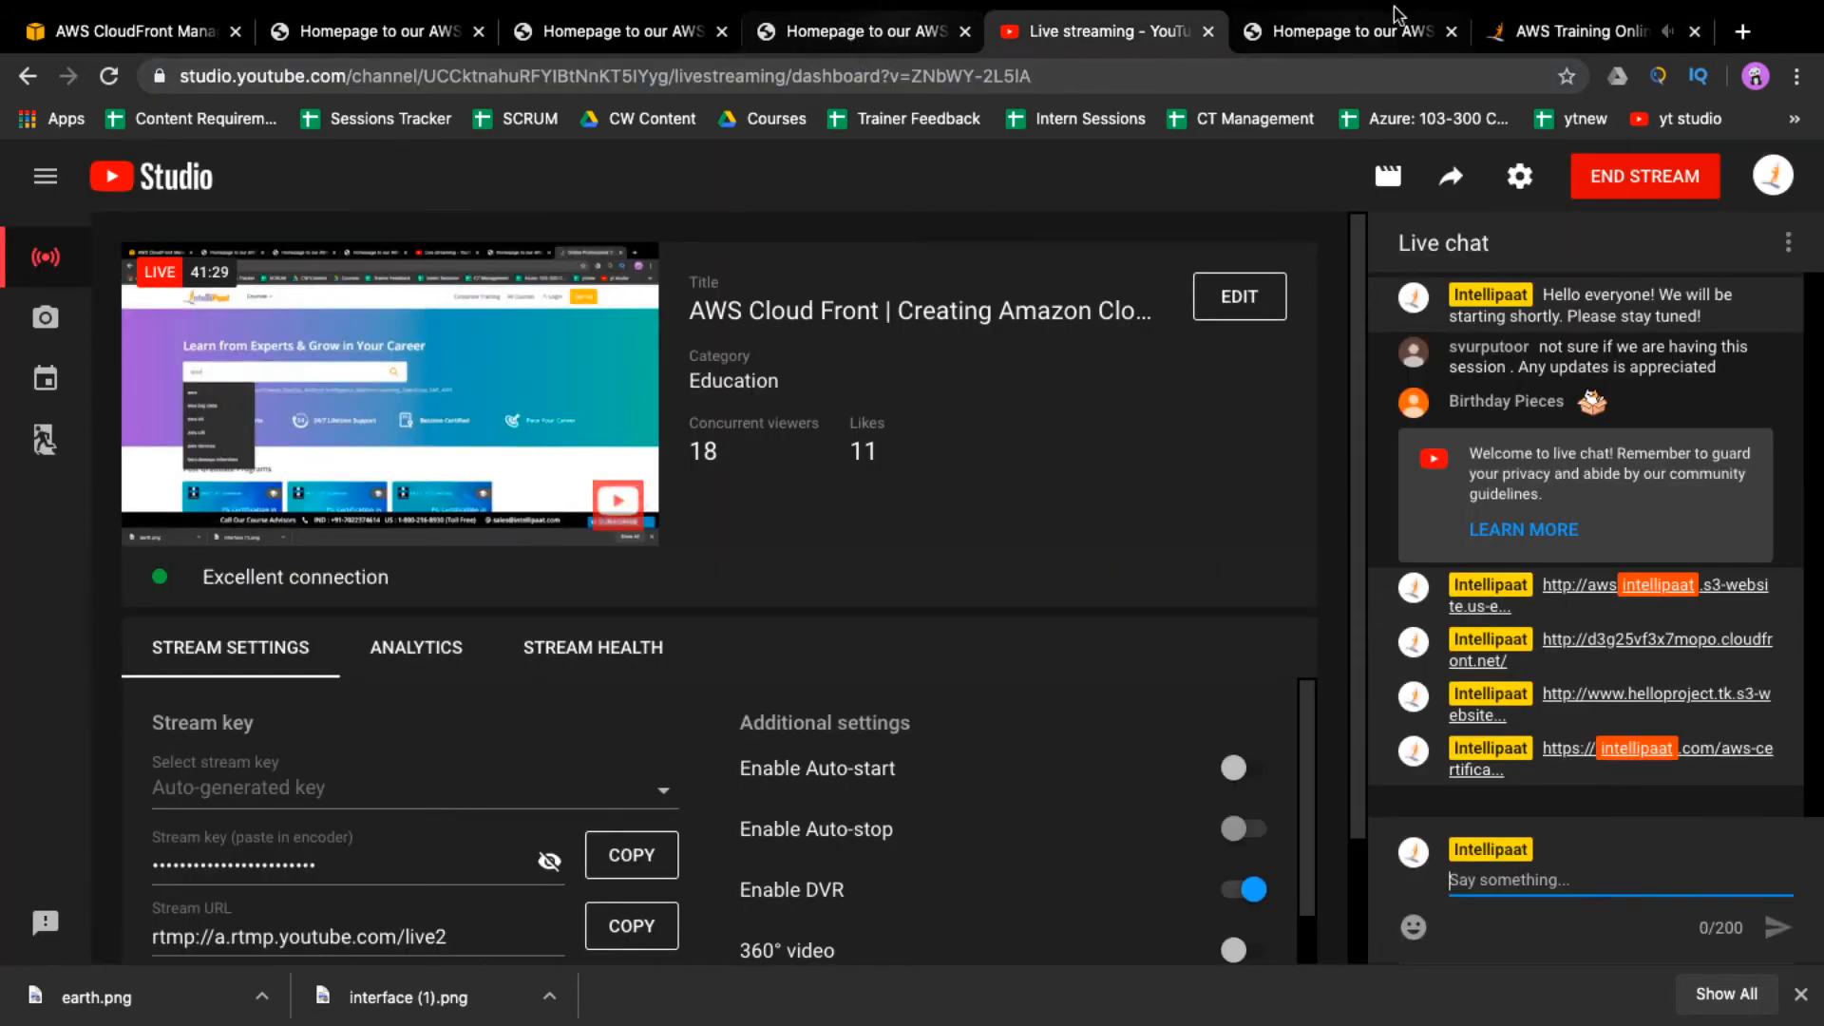
- Return to the AWS course page, dismiss the free course popup, and review the free Linux training offer, batch schedule and course content
left_click(1558, 31)
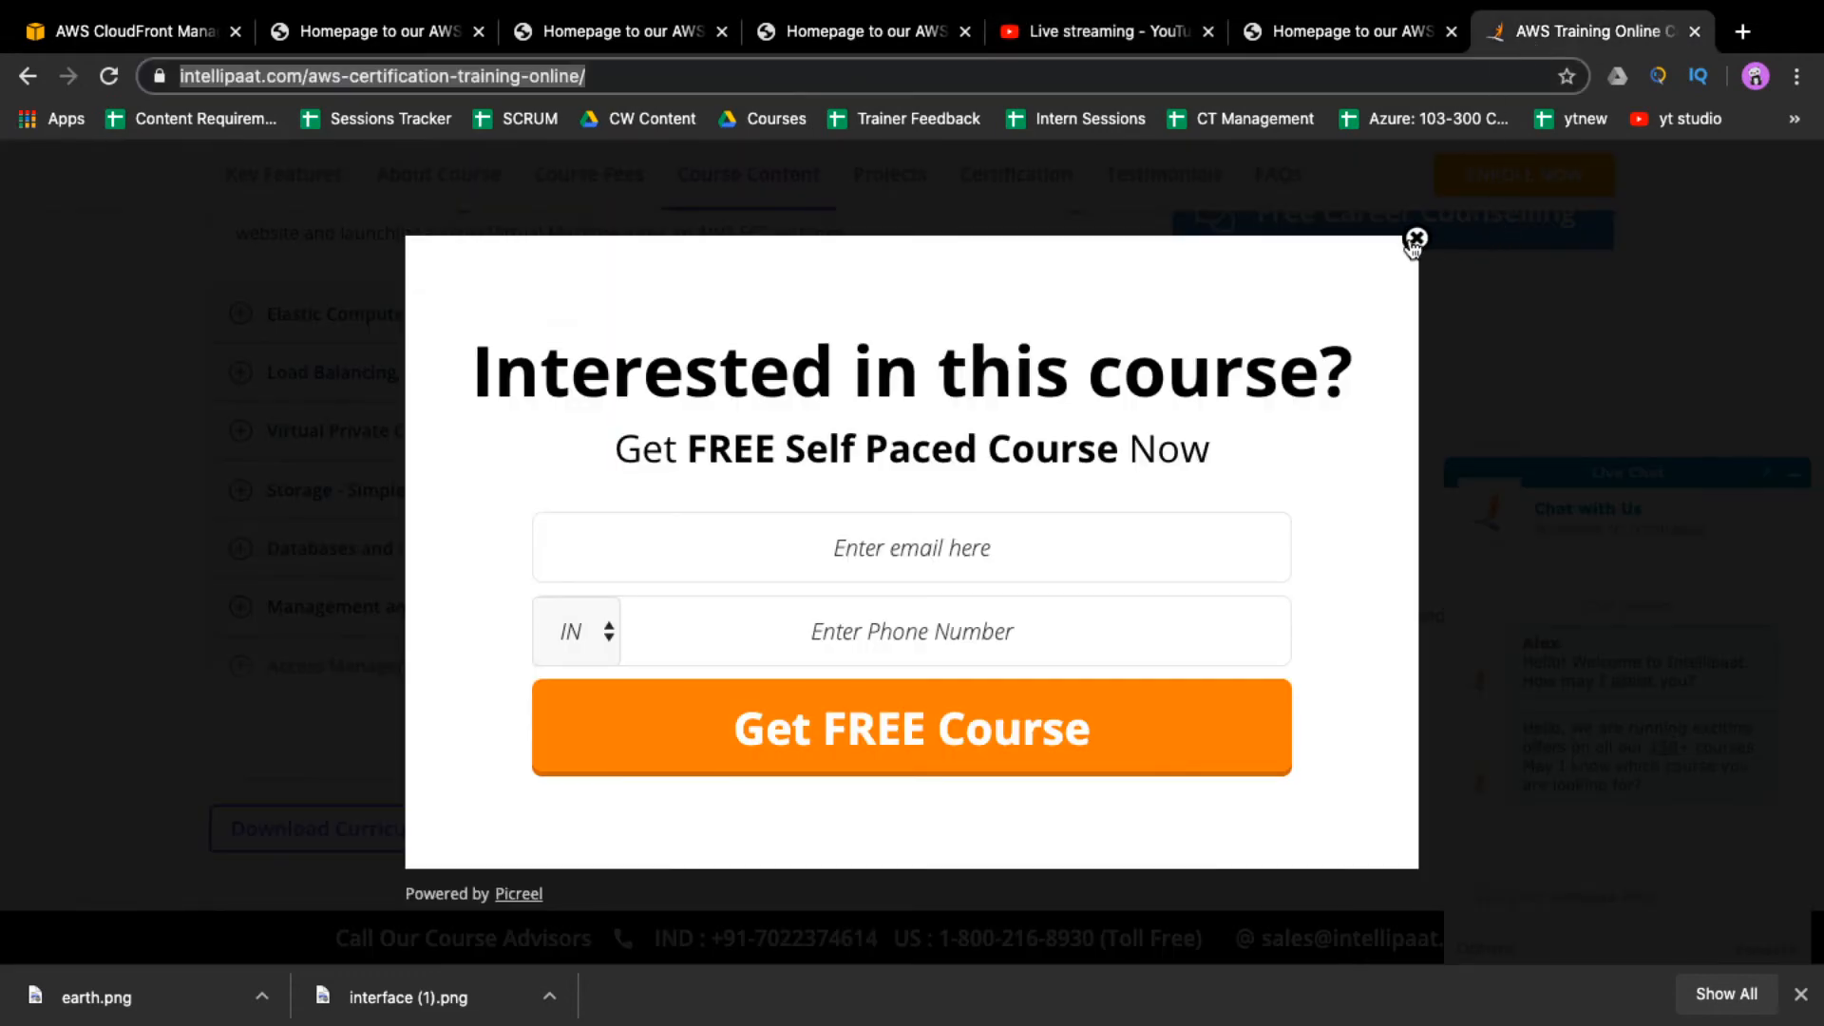
left_click(1415, 238)
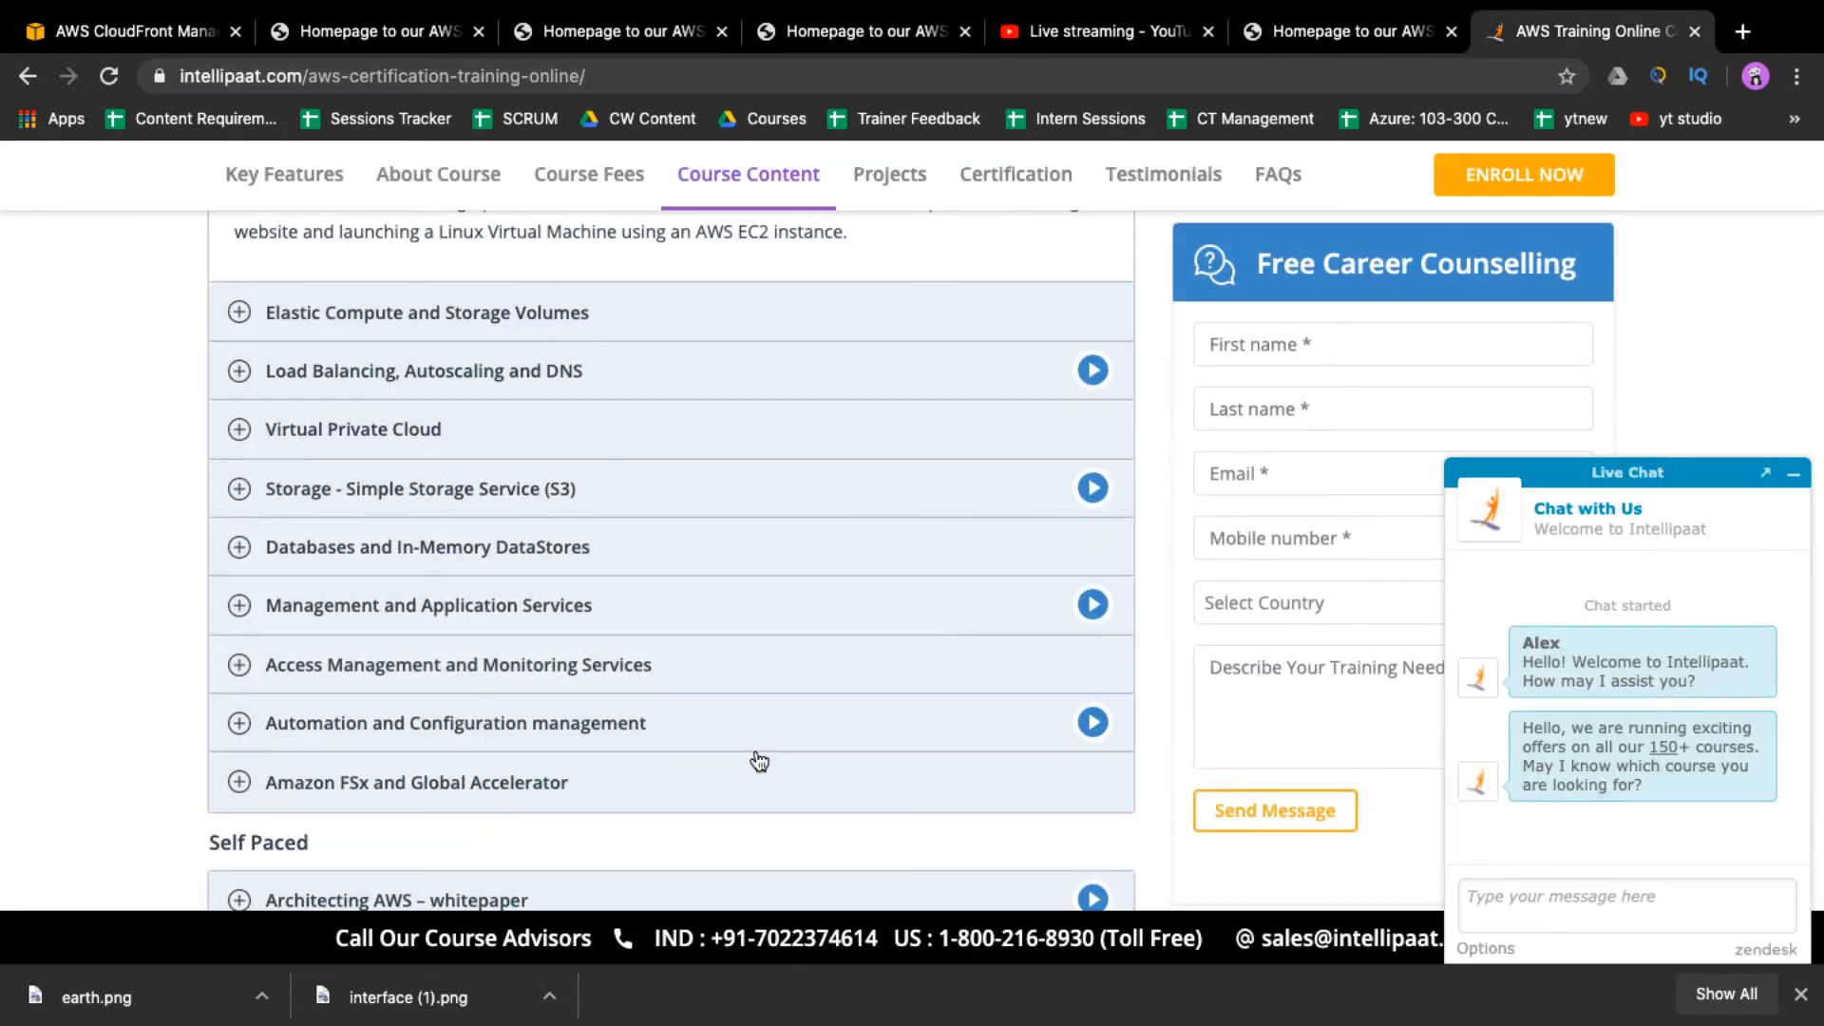
scroll(929, 509, "up", 9)
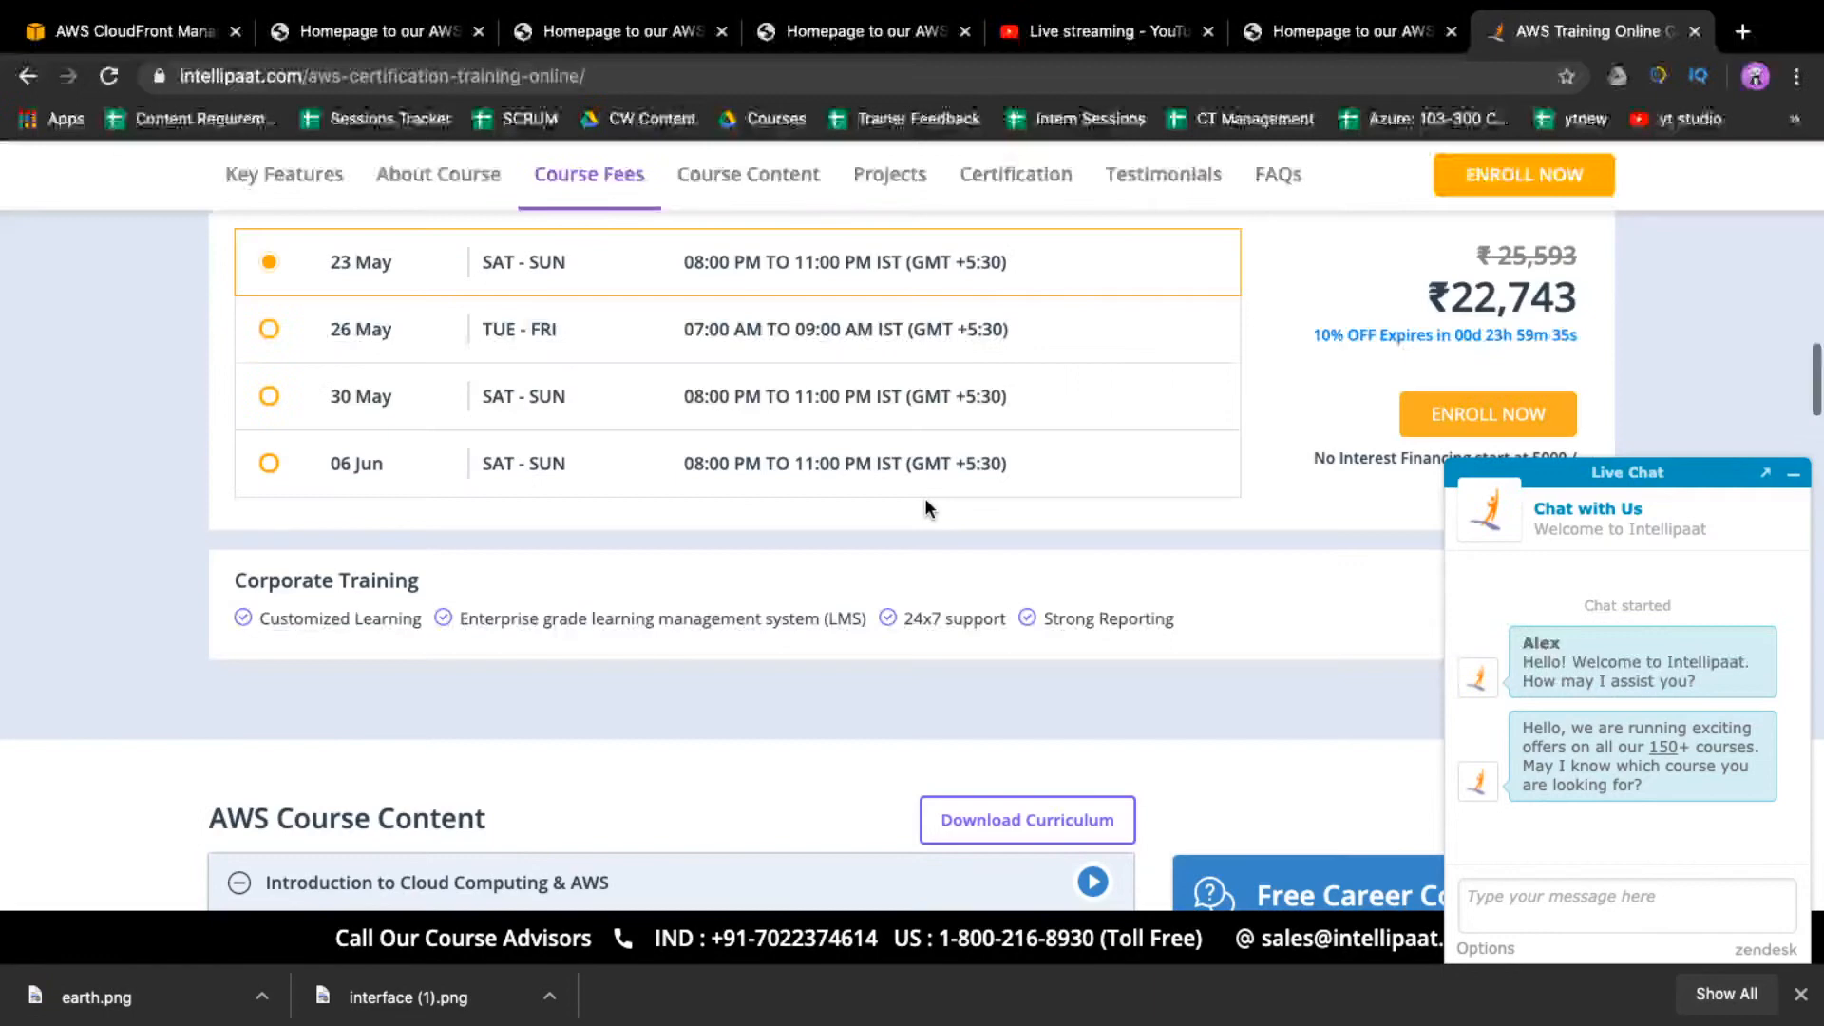
scroll(925, 504, "up", 15)
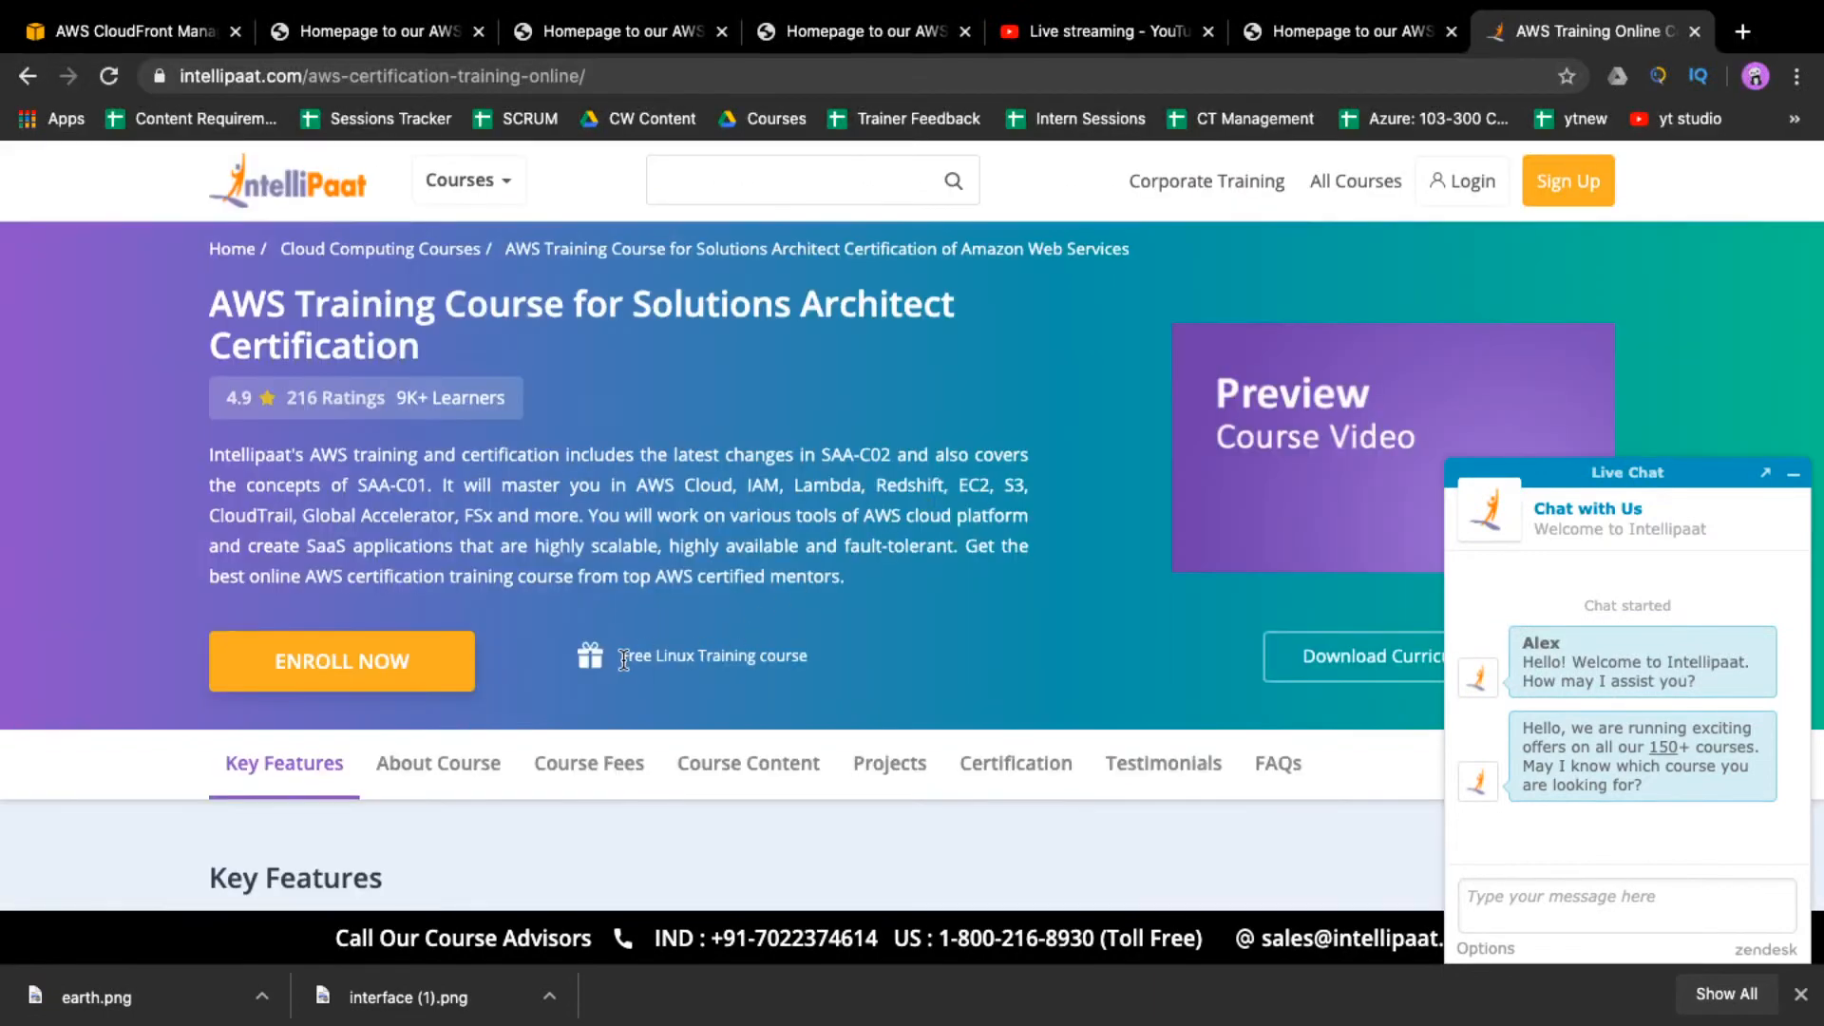
left_click_drag(623, 661, 810, 662)
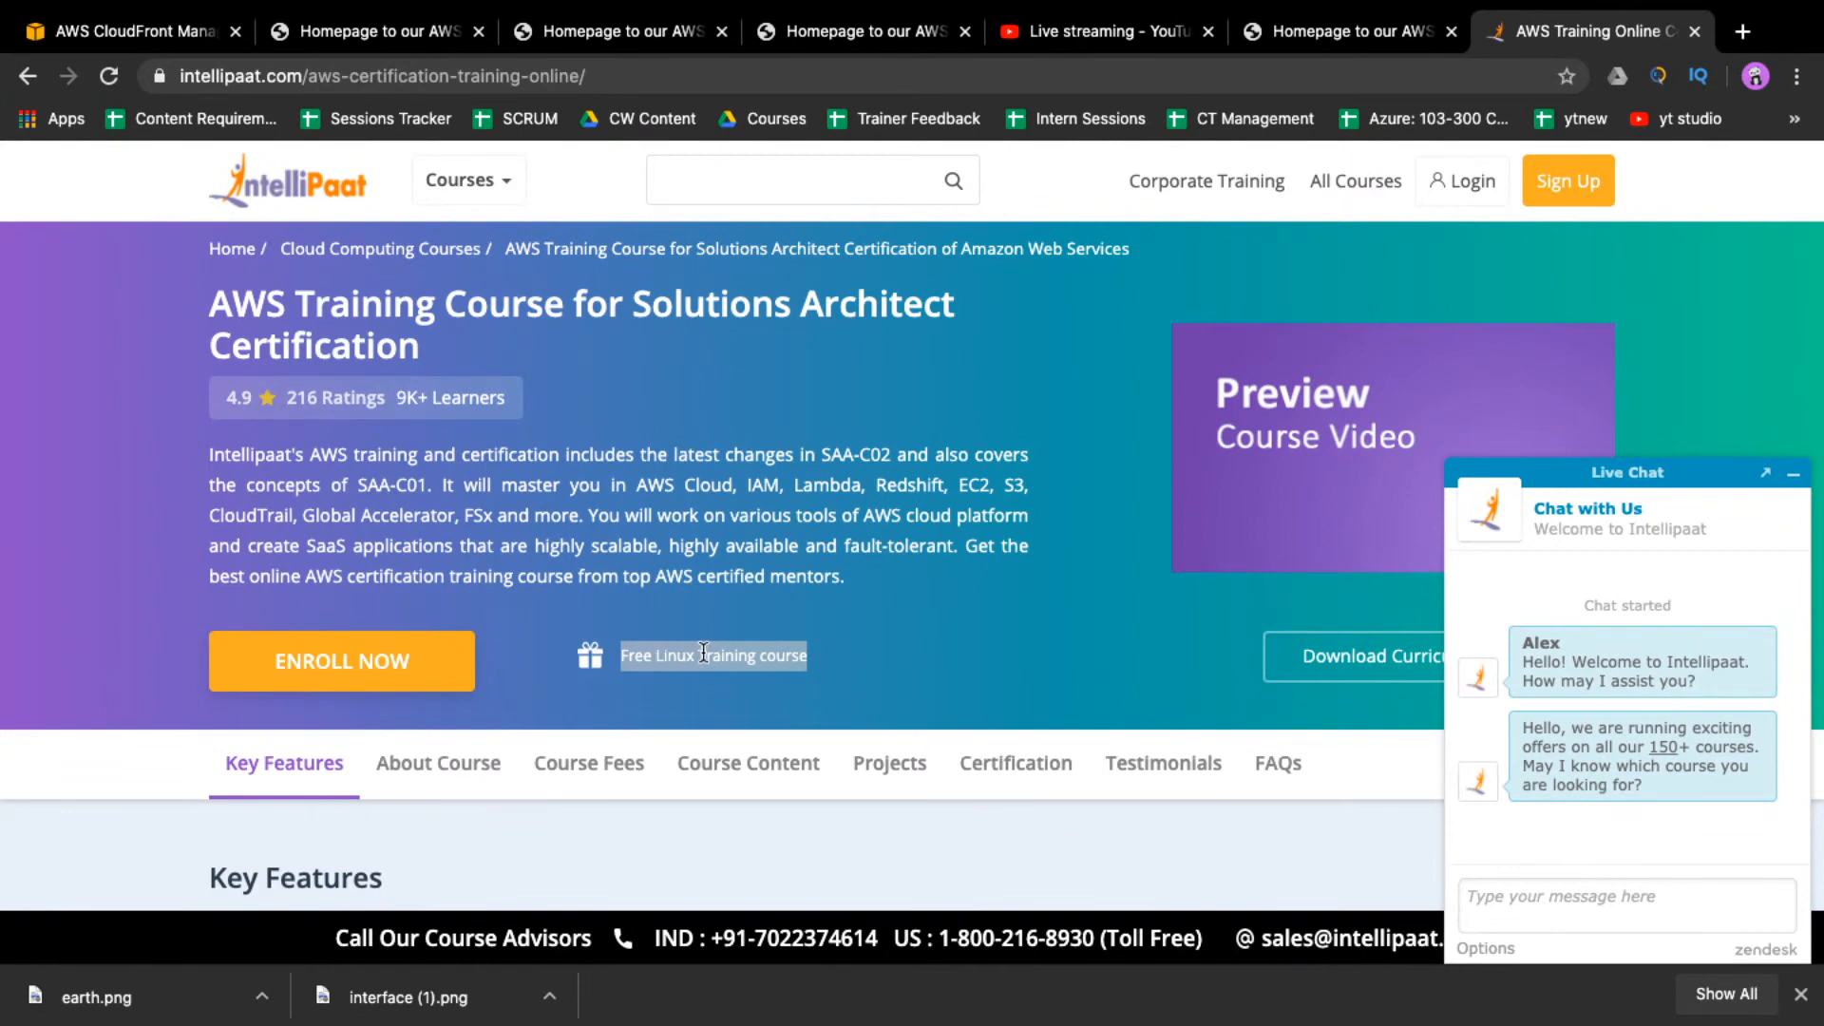
scroll(704, 652, "down", 20)
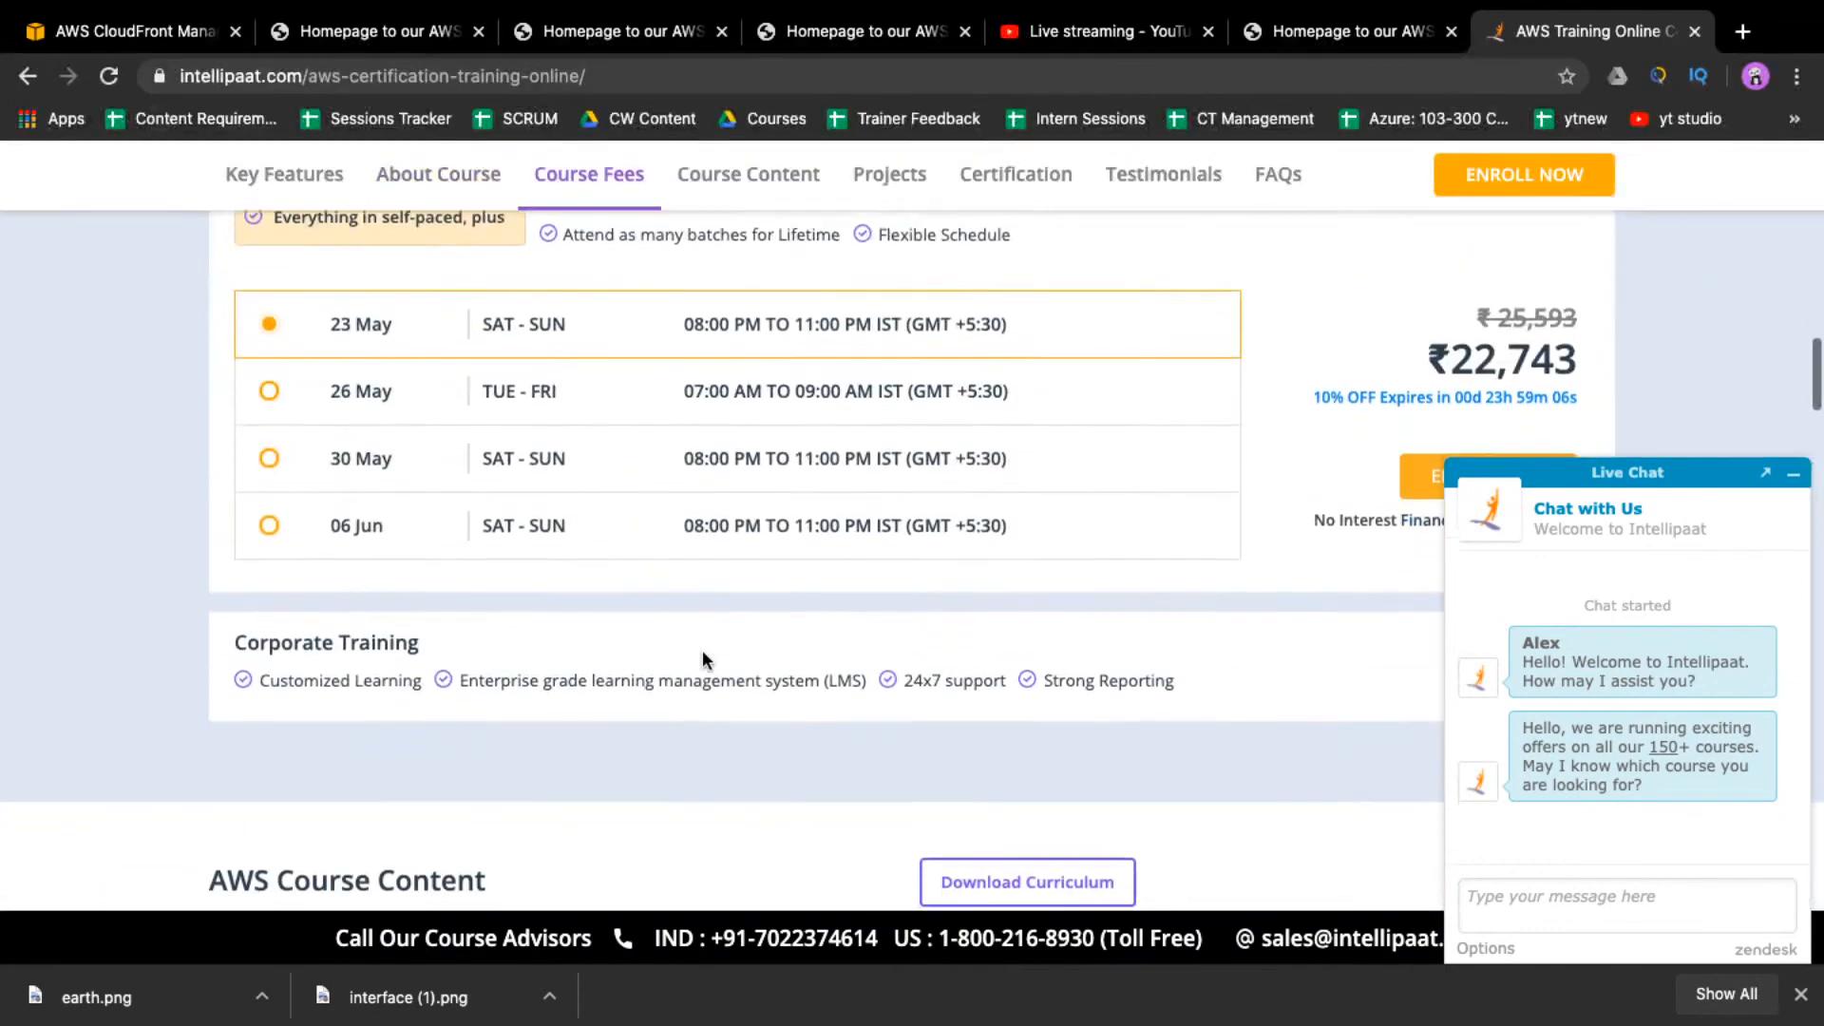
scroll(706, 663, "down", 5)
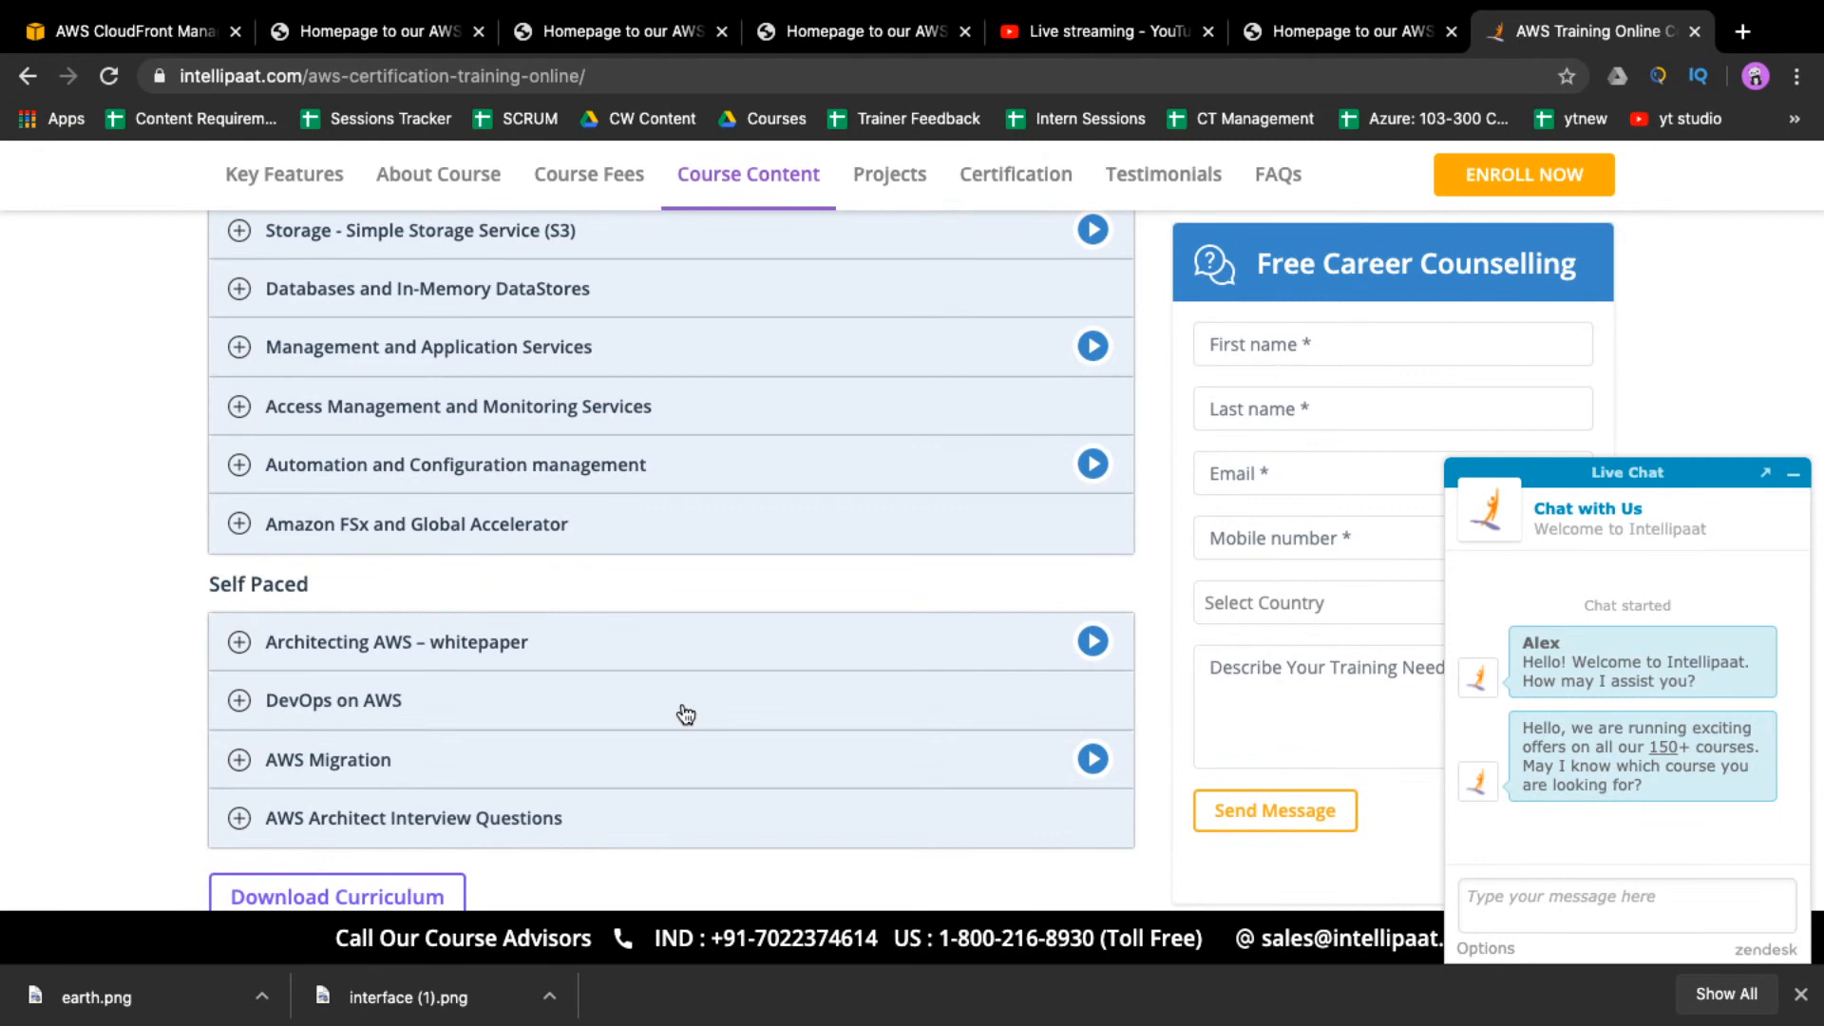
- Switch to PowerPoint, view the window with the static website's homepage, and return to the AWS course page in Chrome
key("ctrl+Up")
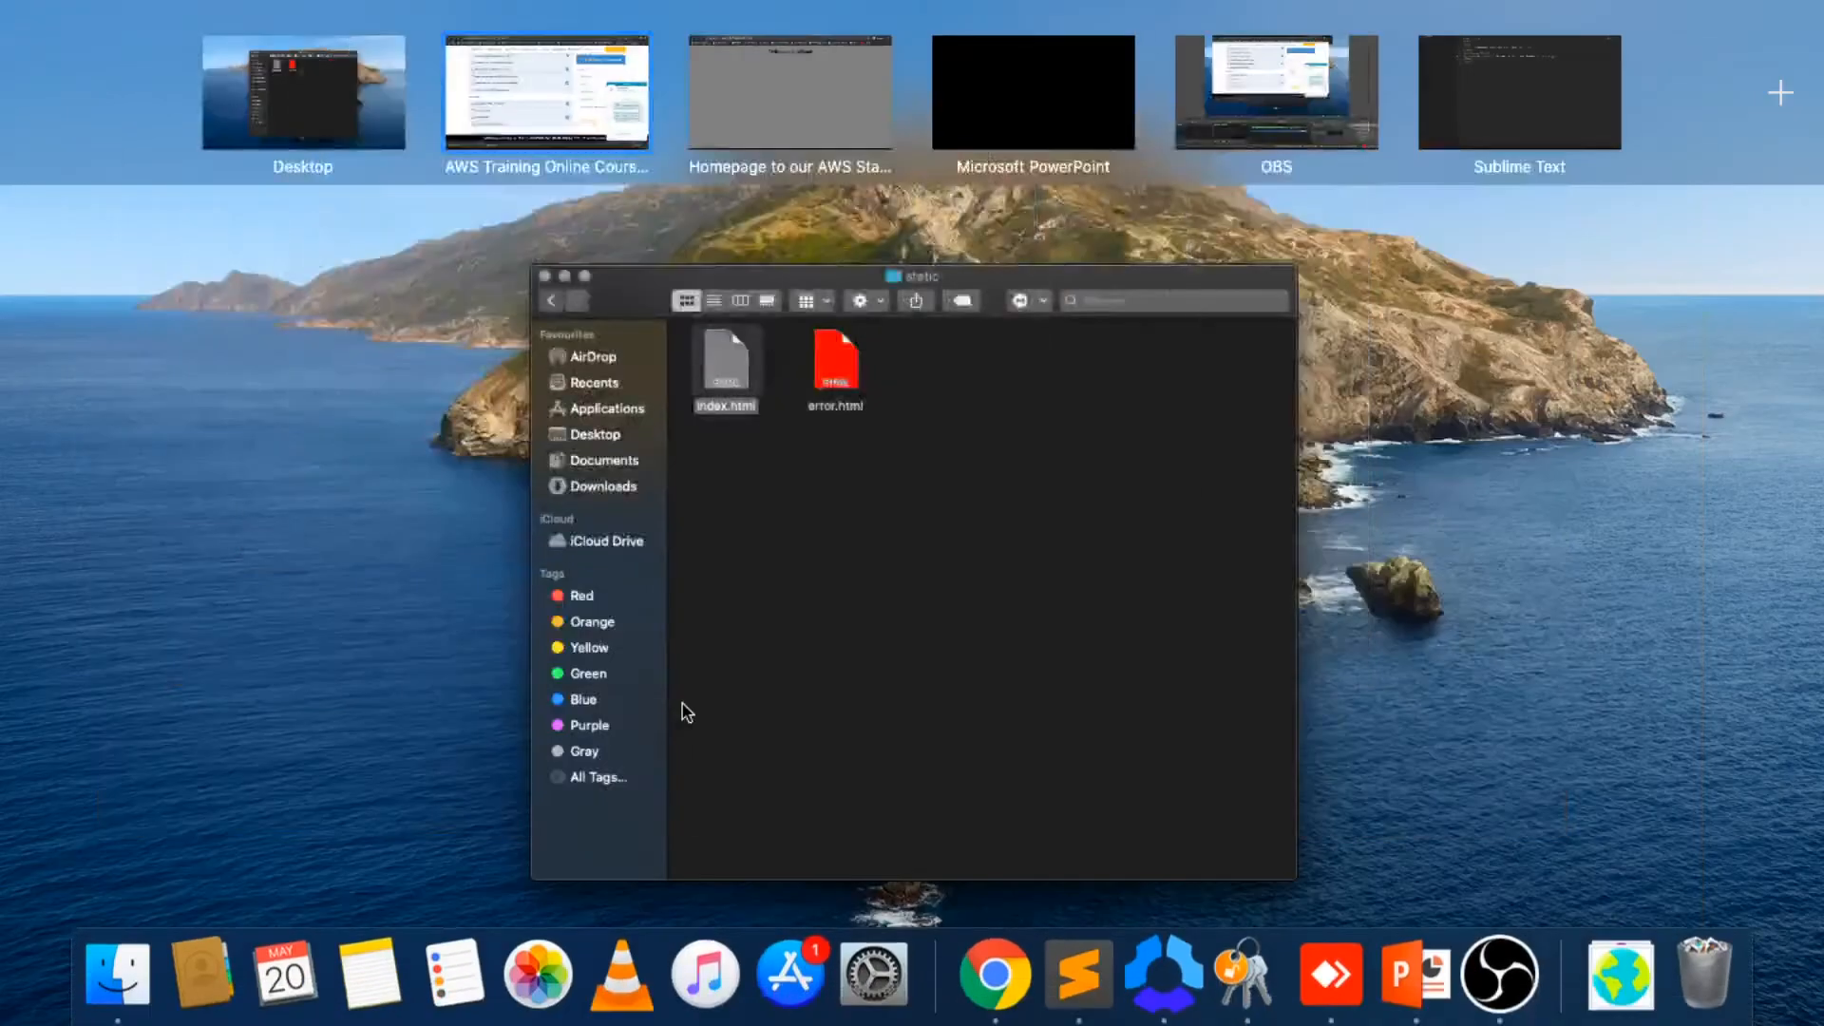
left_click(1017, 99)
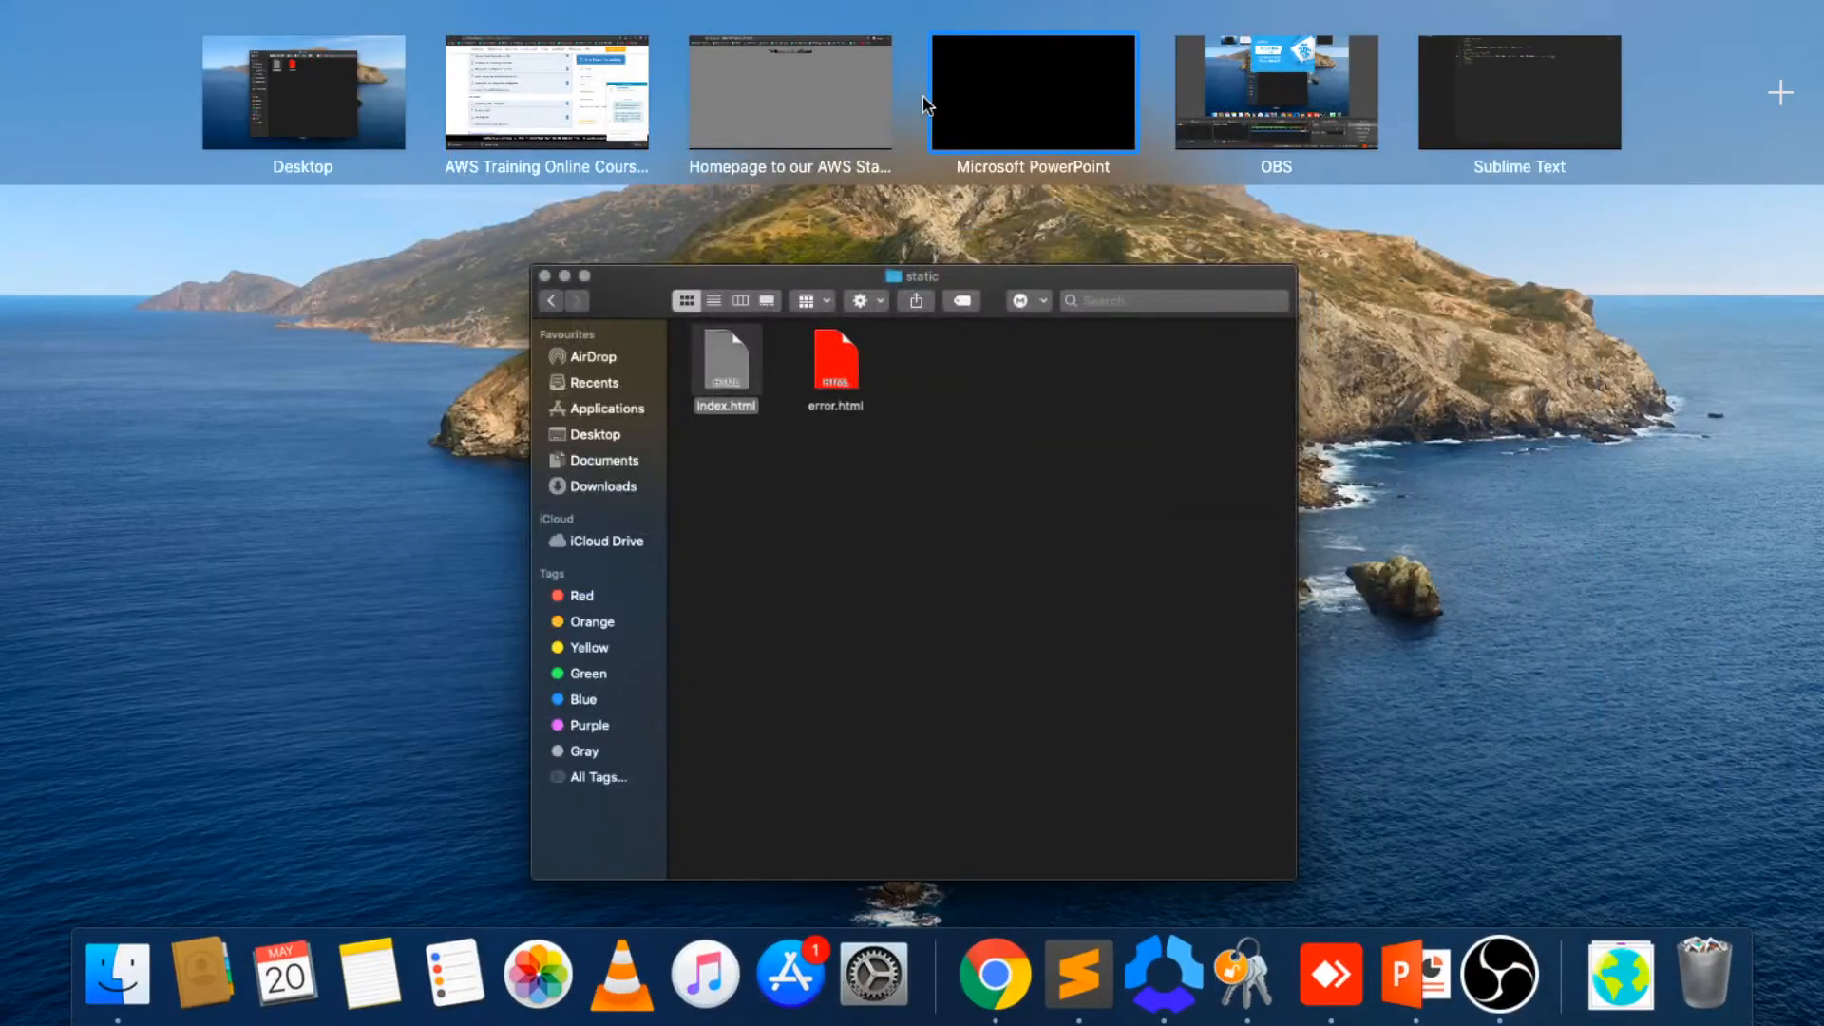
left_click(855, 99)
key("ctrl+Up")
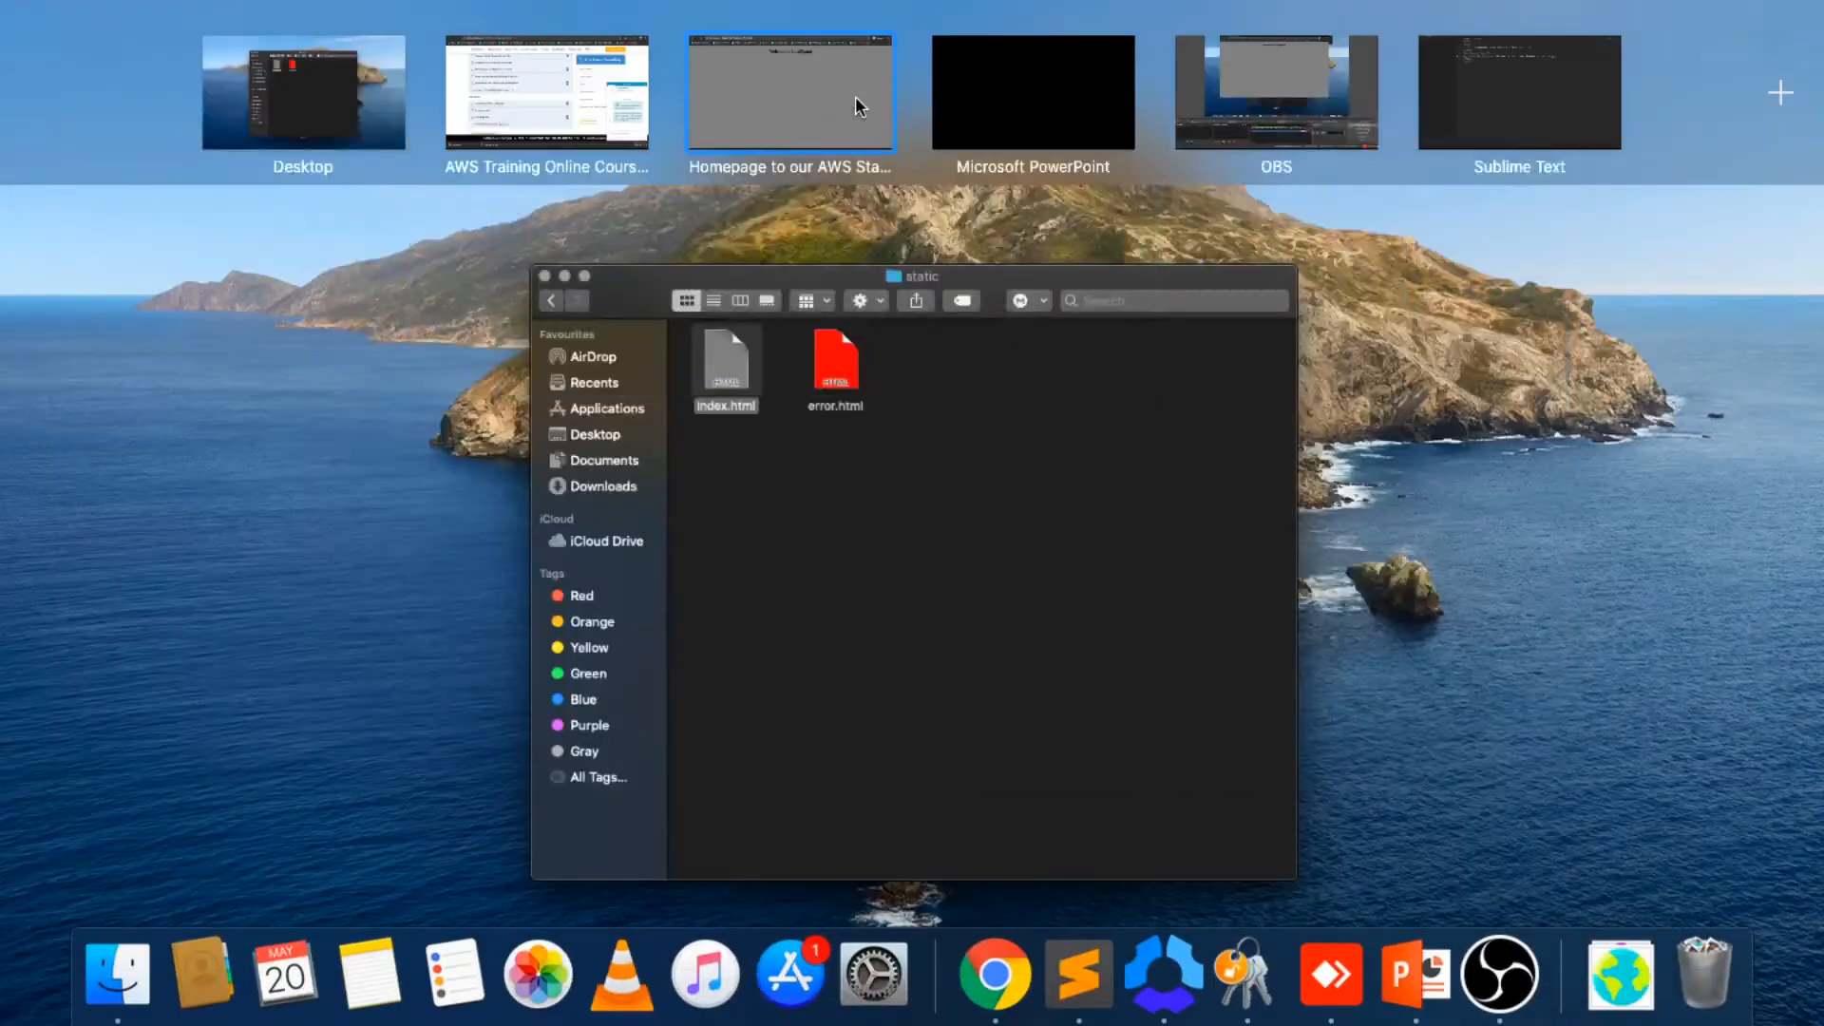
left_click(634, 104)
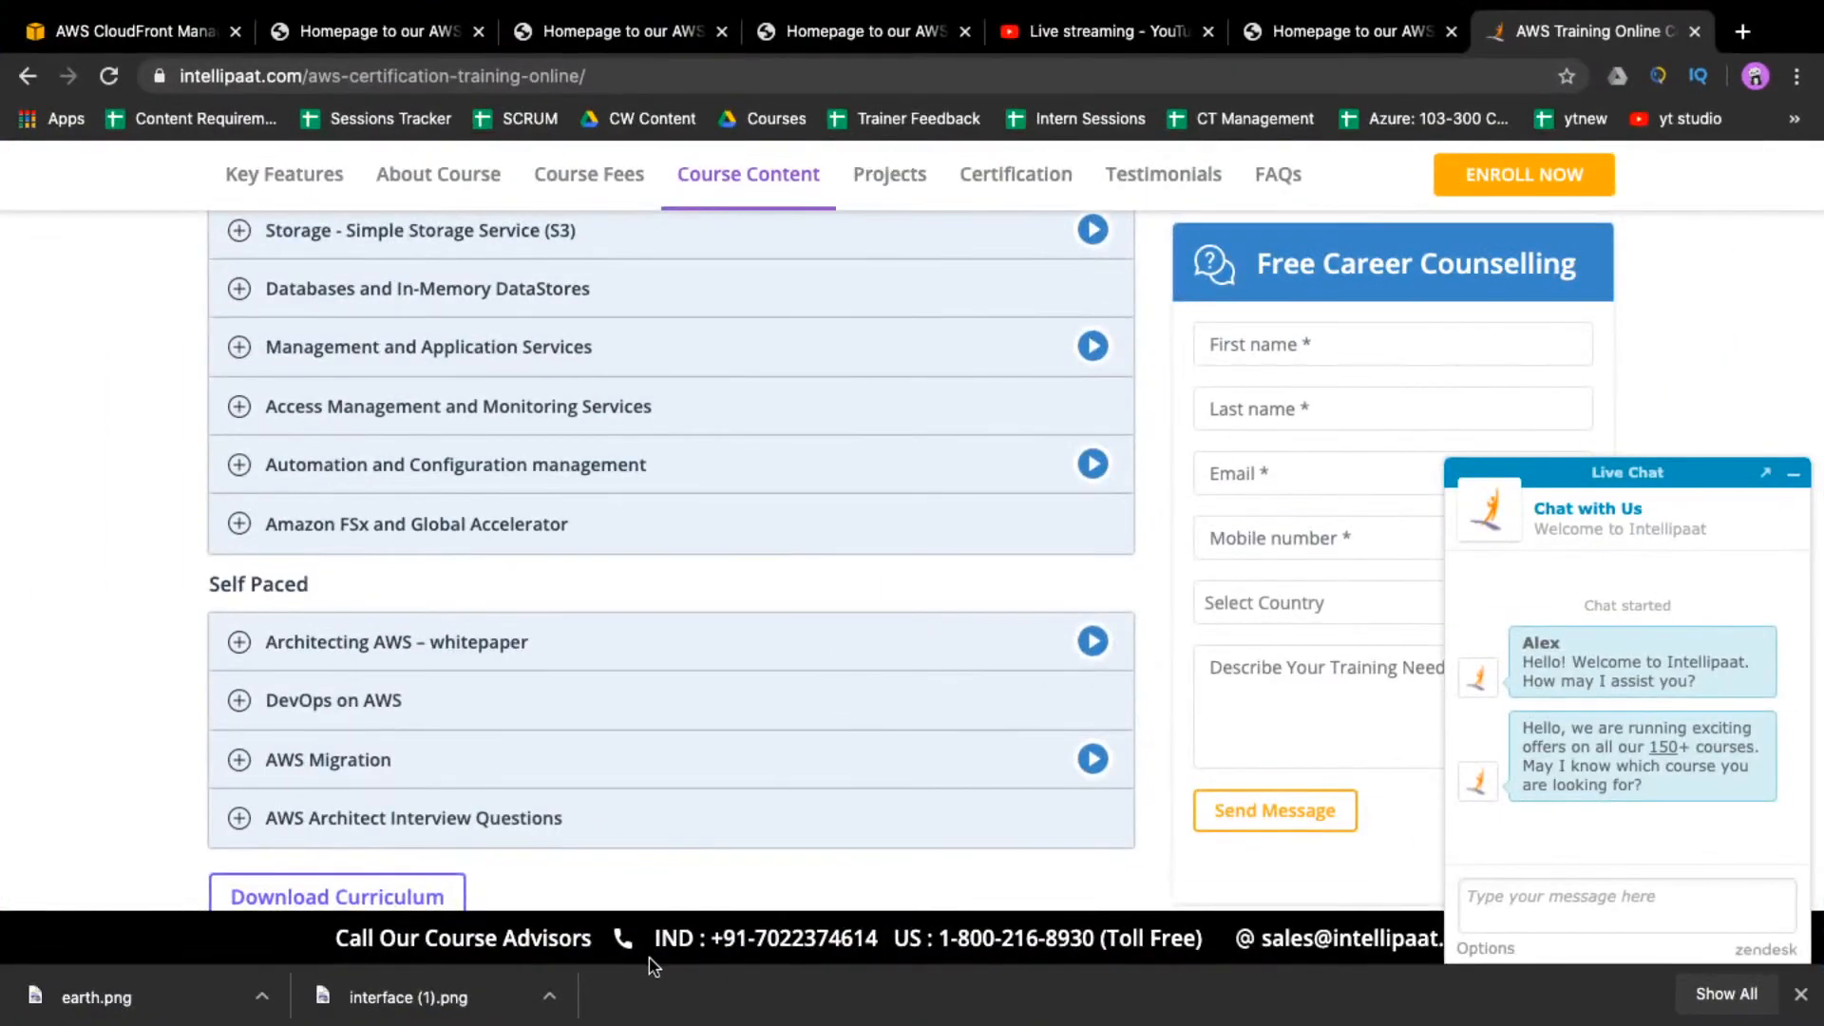